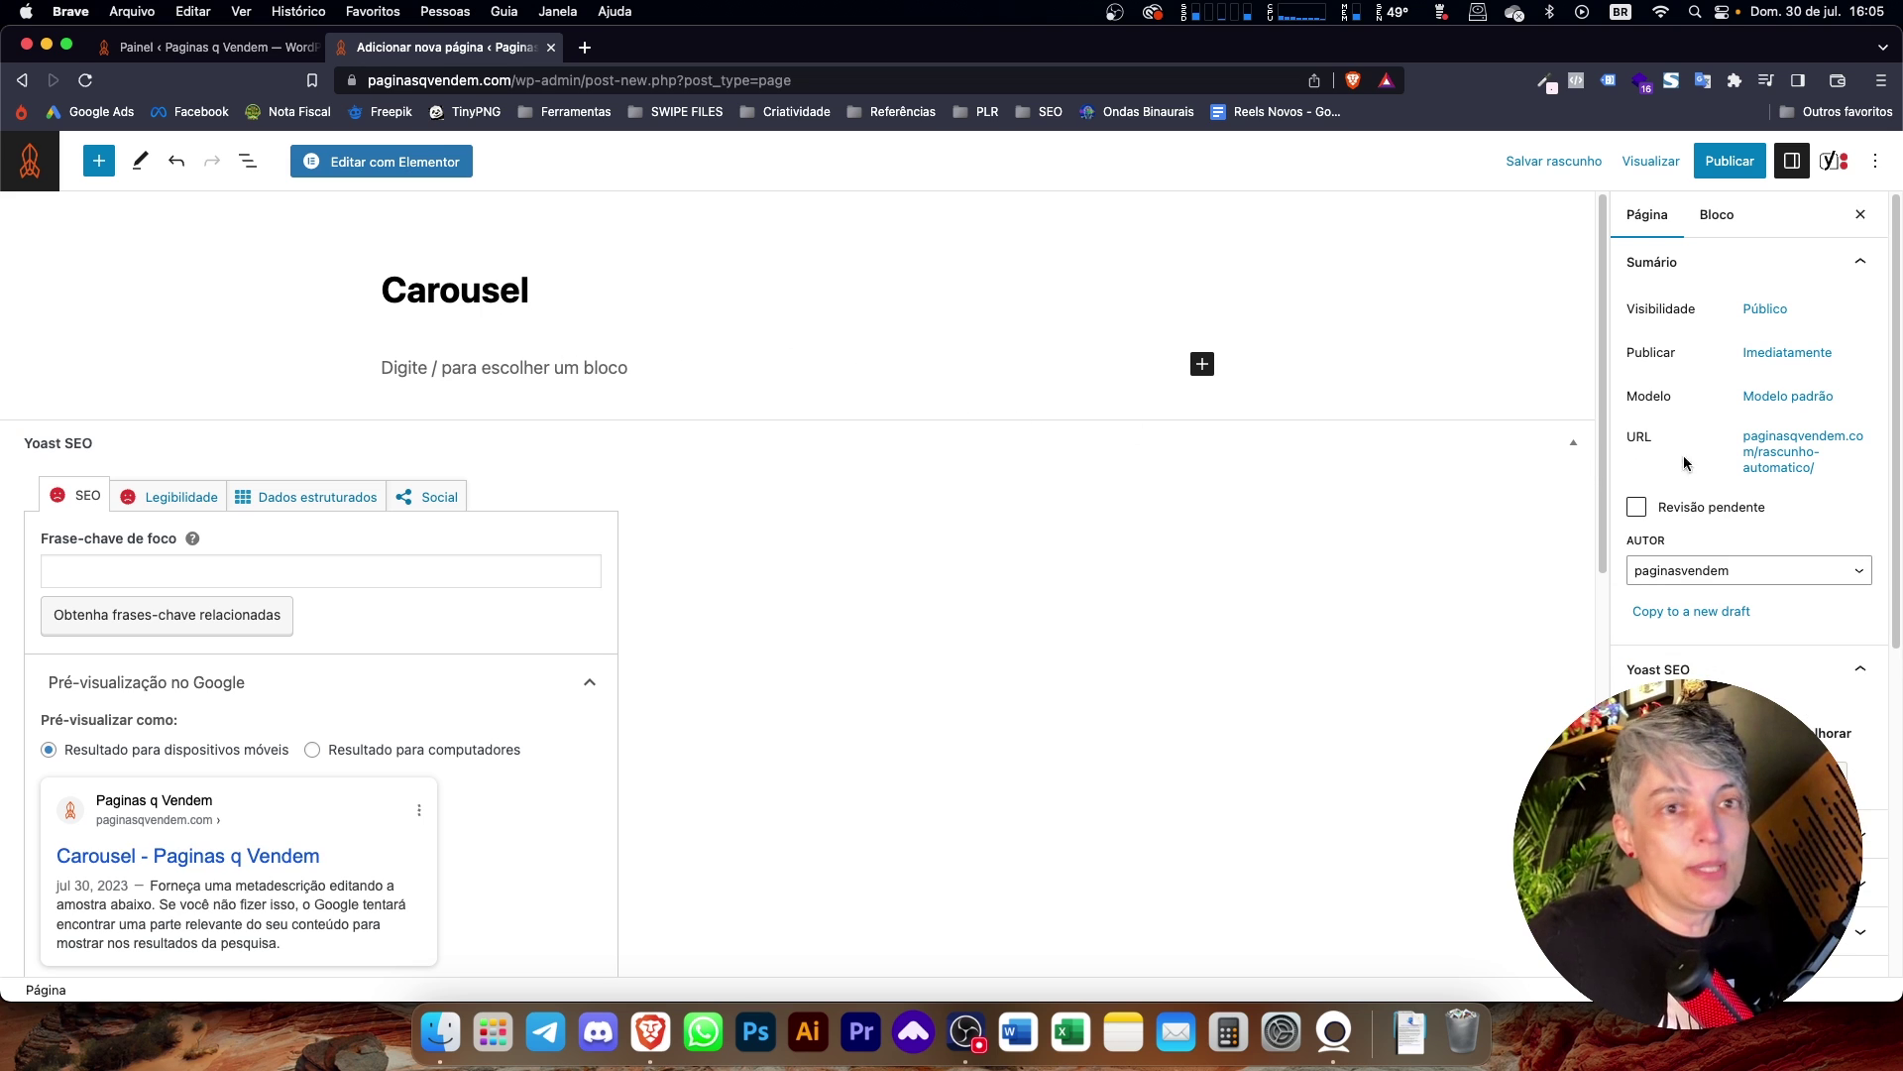
Set the Carousel page's template to Elementor canvas.
left_click(1756, 408)
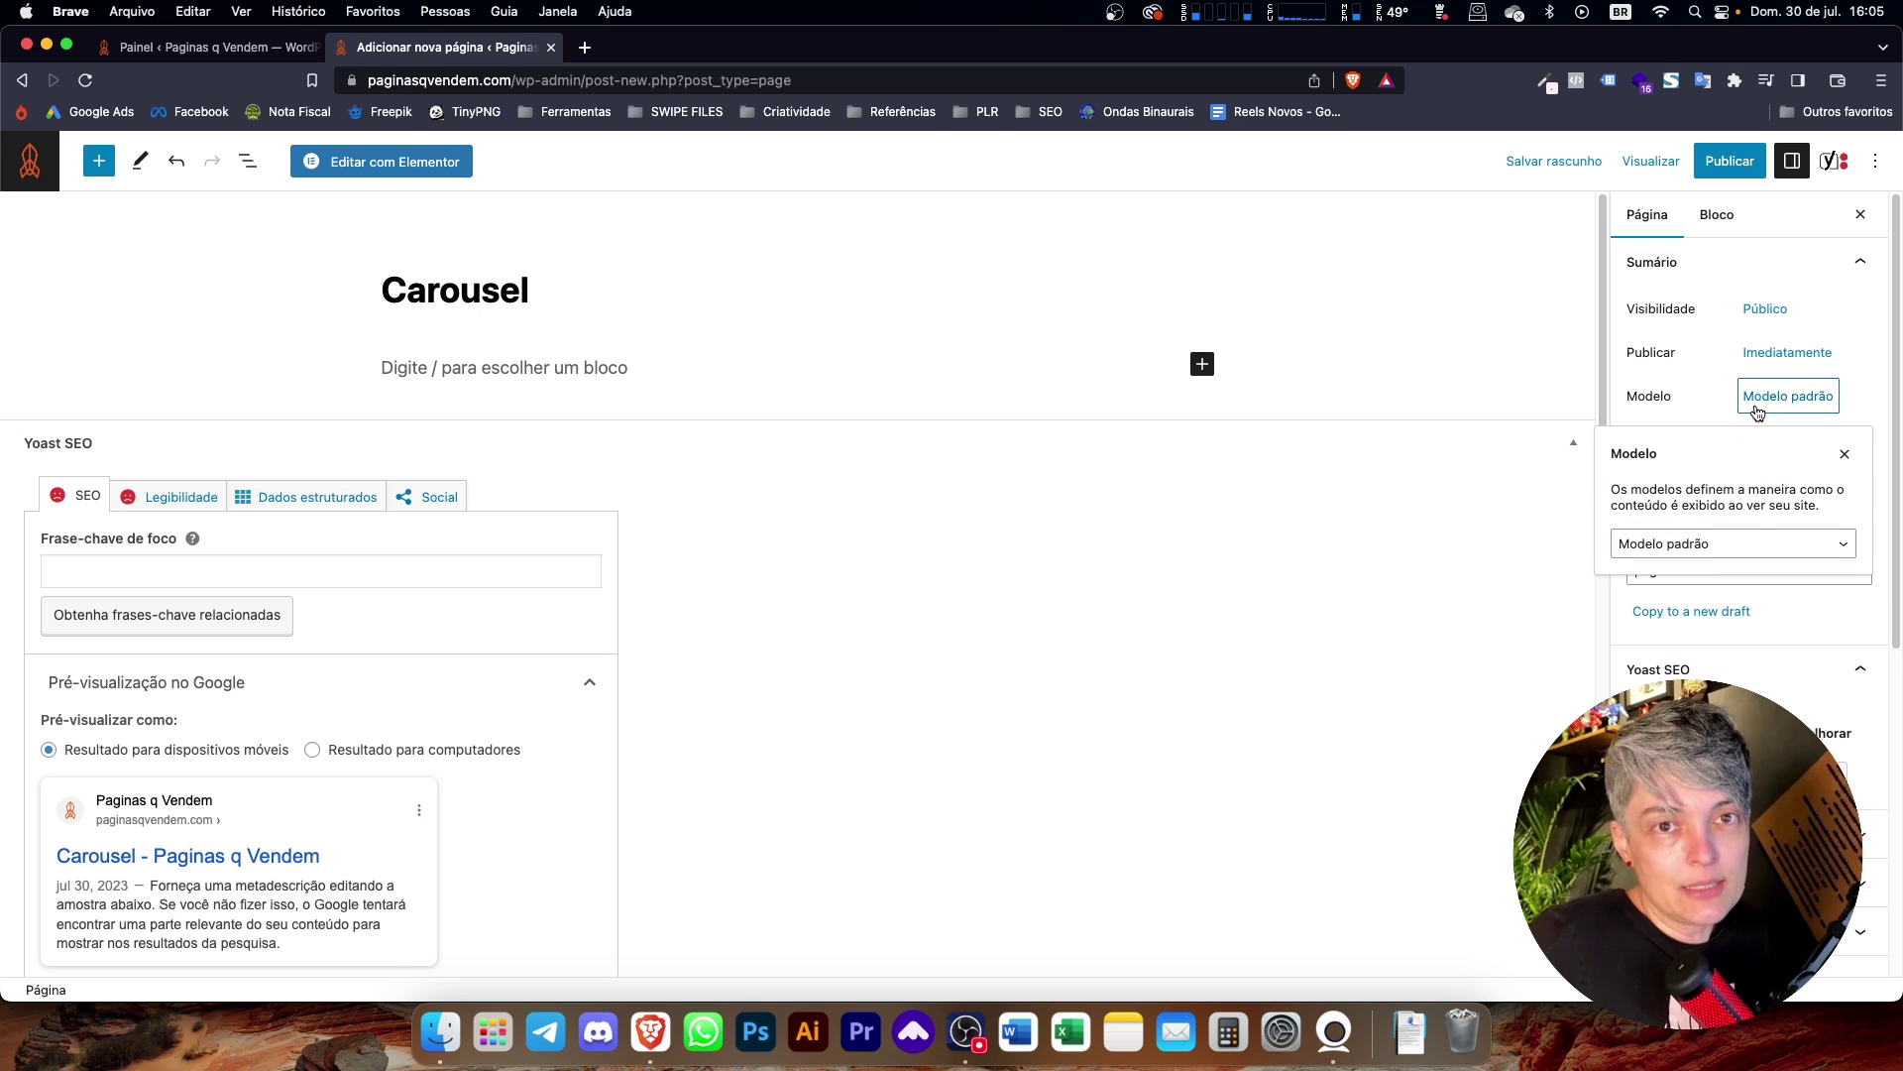
left_click(1708, 545)
left_click(1693, 559)
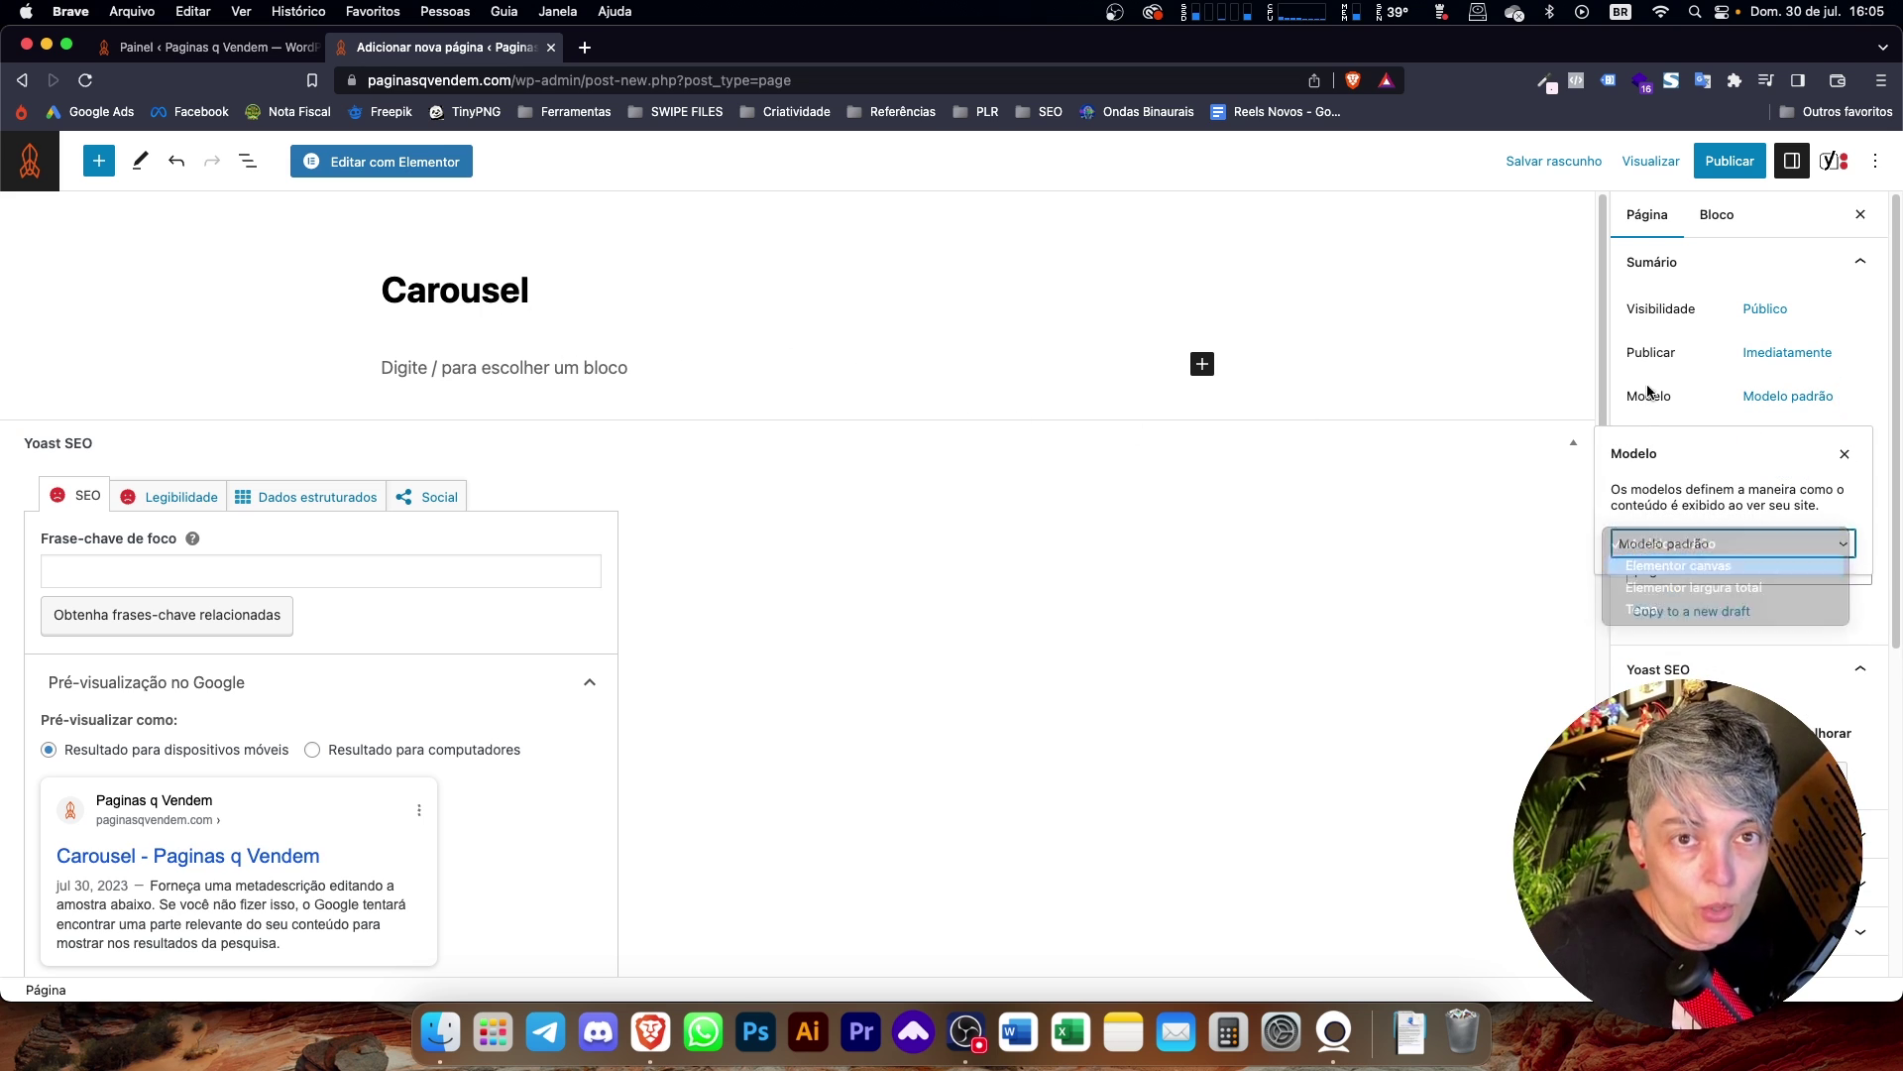
Publish the Carousel page and open it in the Elementor editor.
left_click(1730, 160)
left_click(1699, 161)
left_click(368, 175)
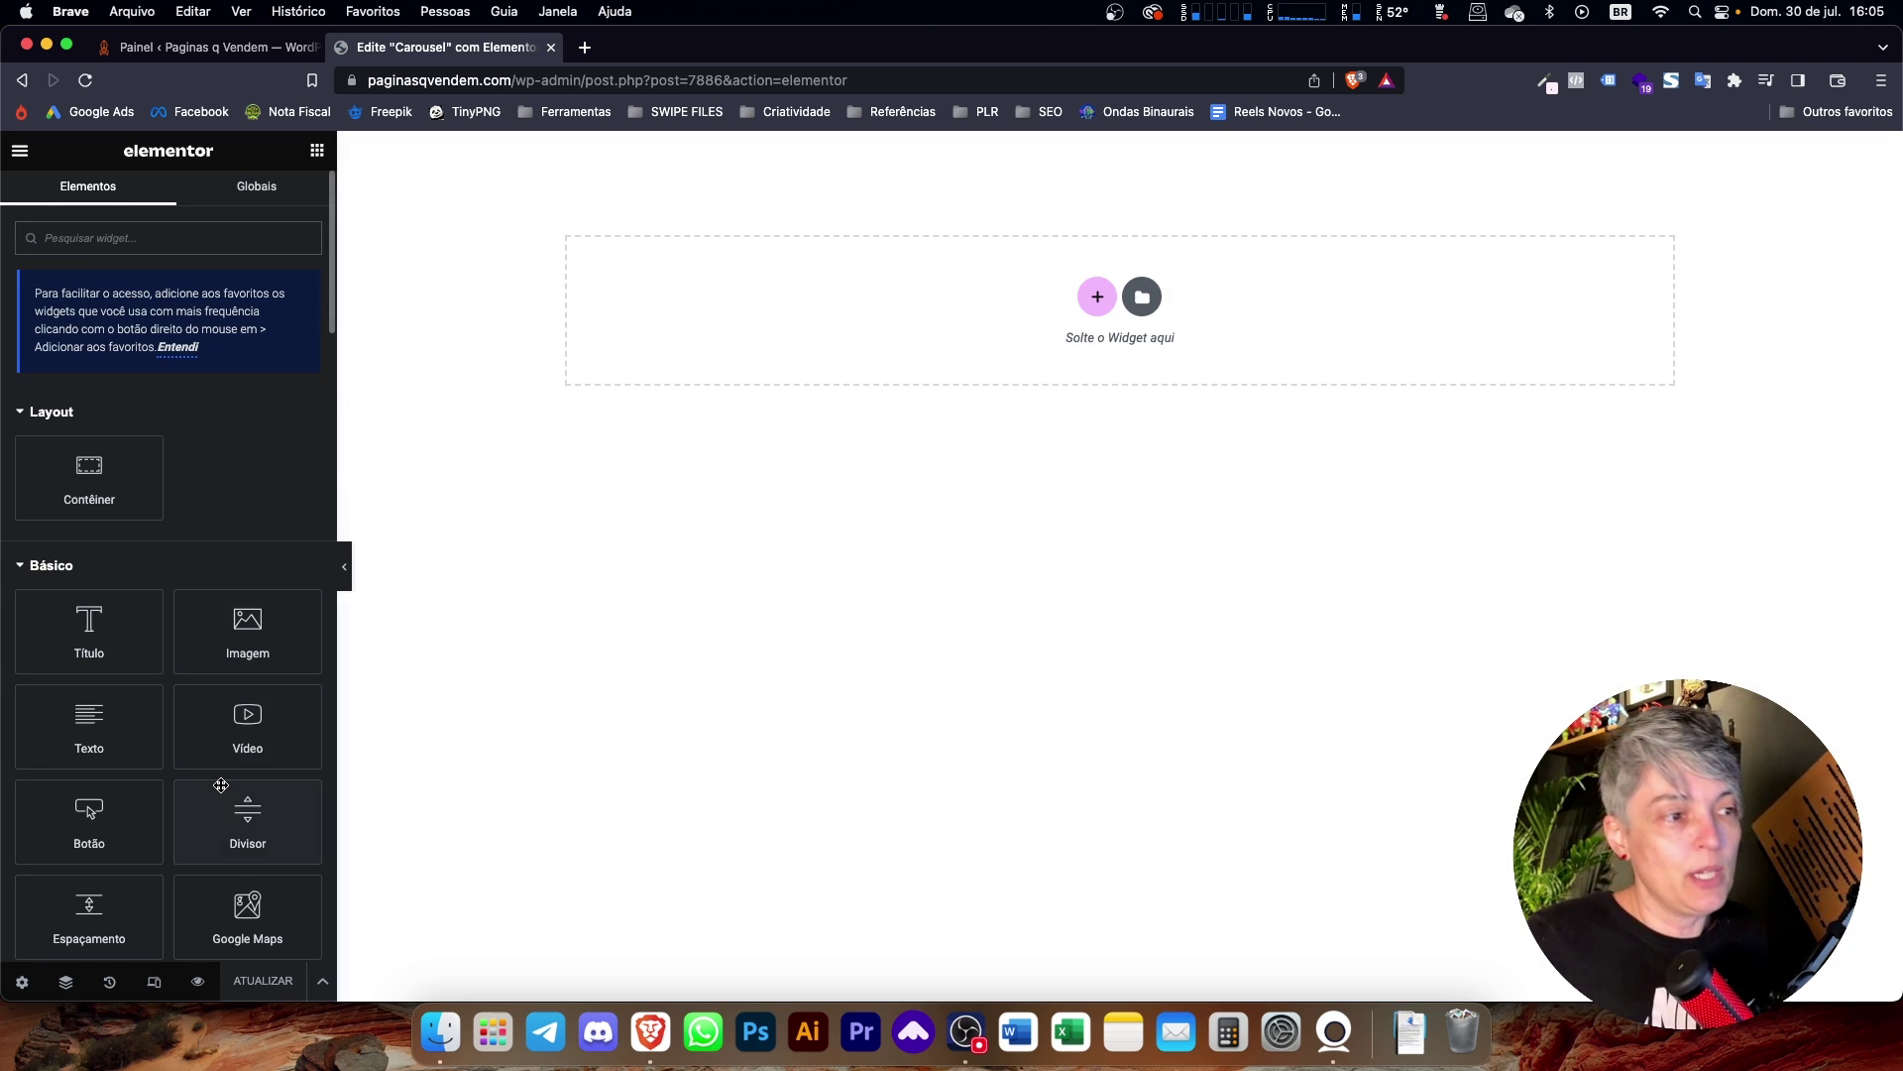
Look through the Elementor widget list for the available carousel widgets.
scroll(220, 788, "down", 20)
scroll(220, 788, "down", 10)
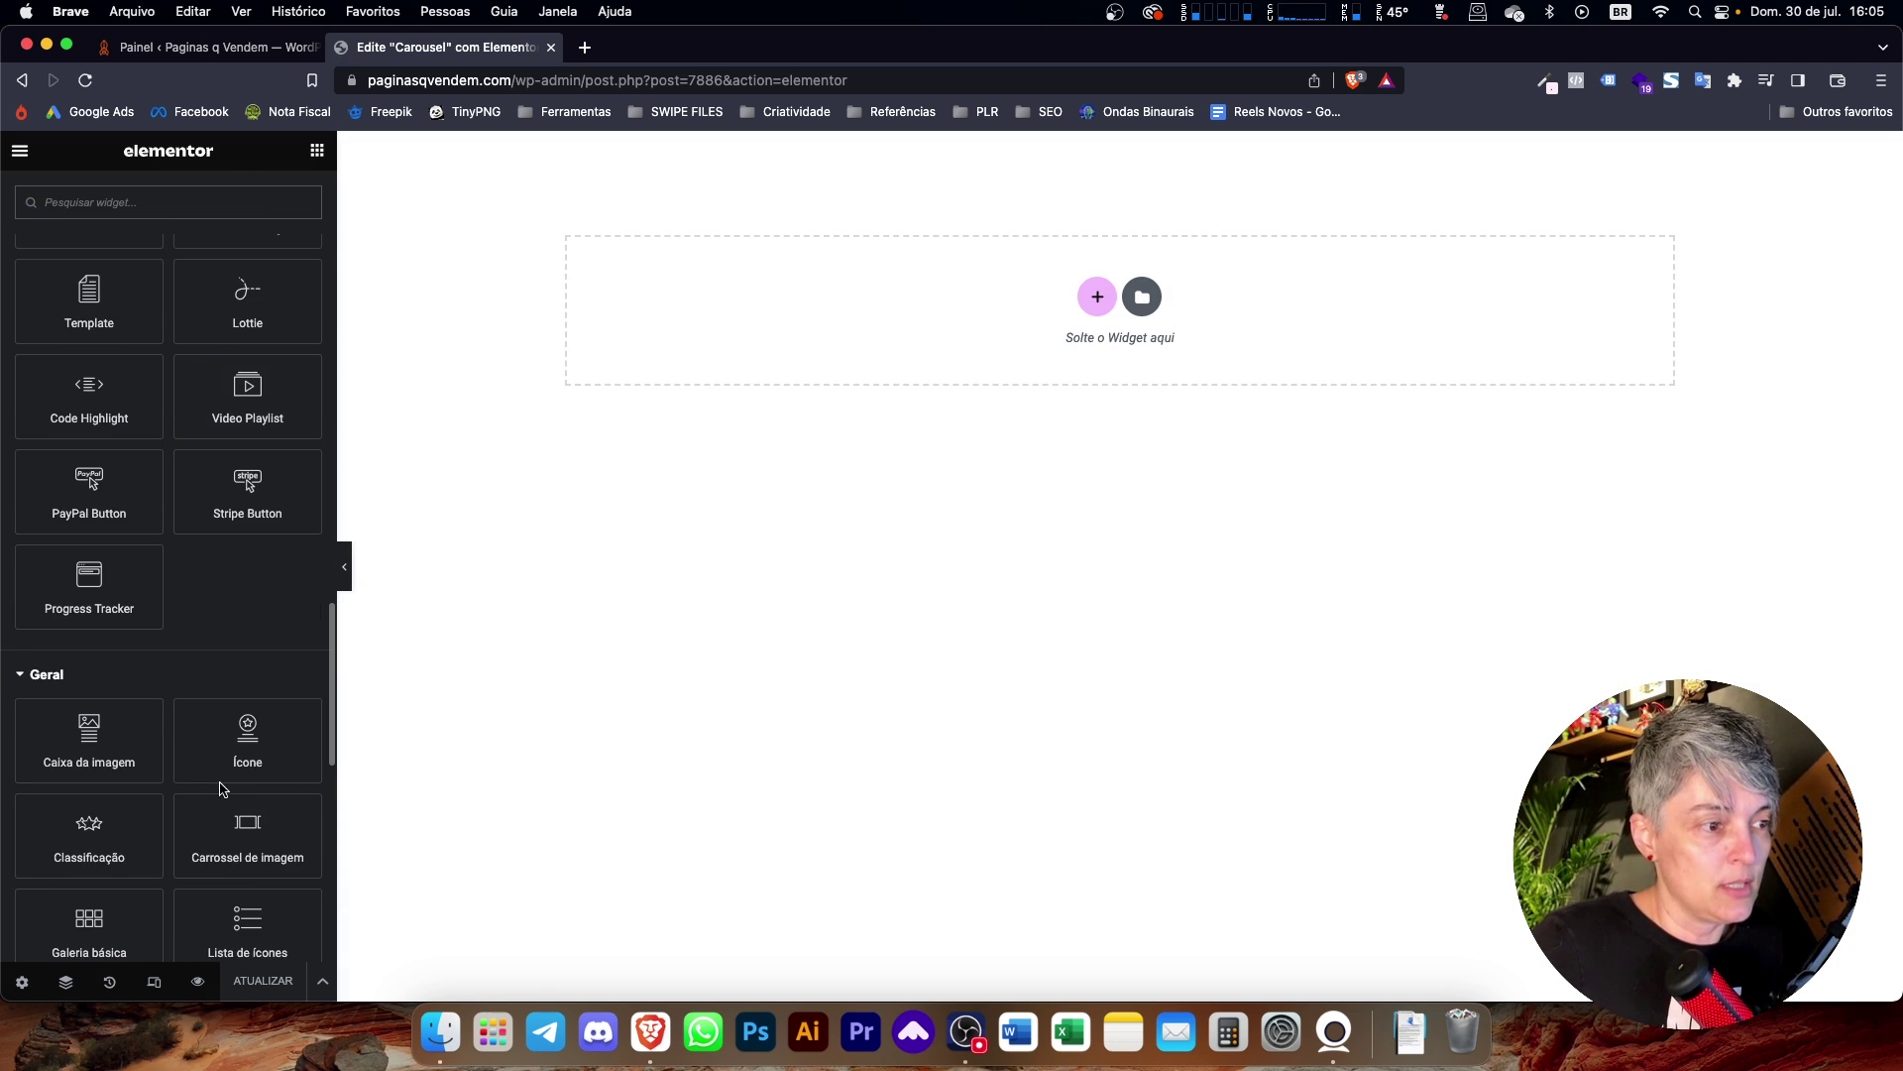
scroll(248, 812, "up", 7)
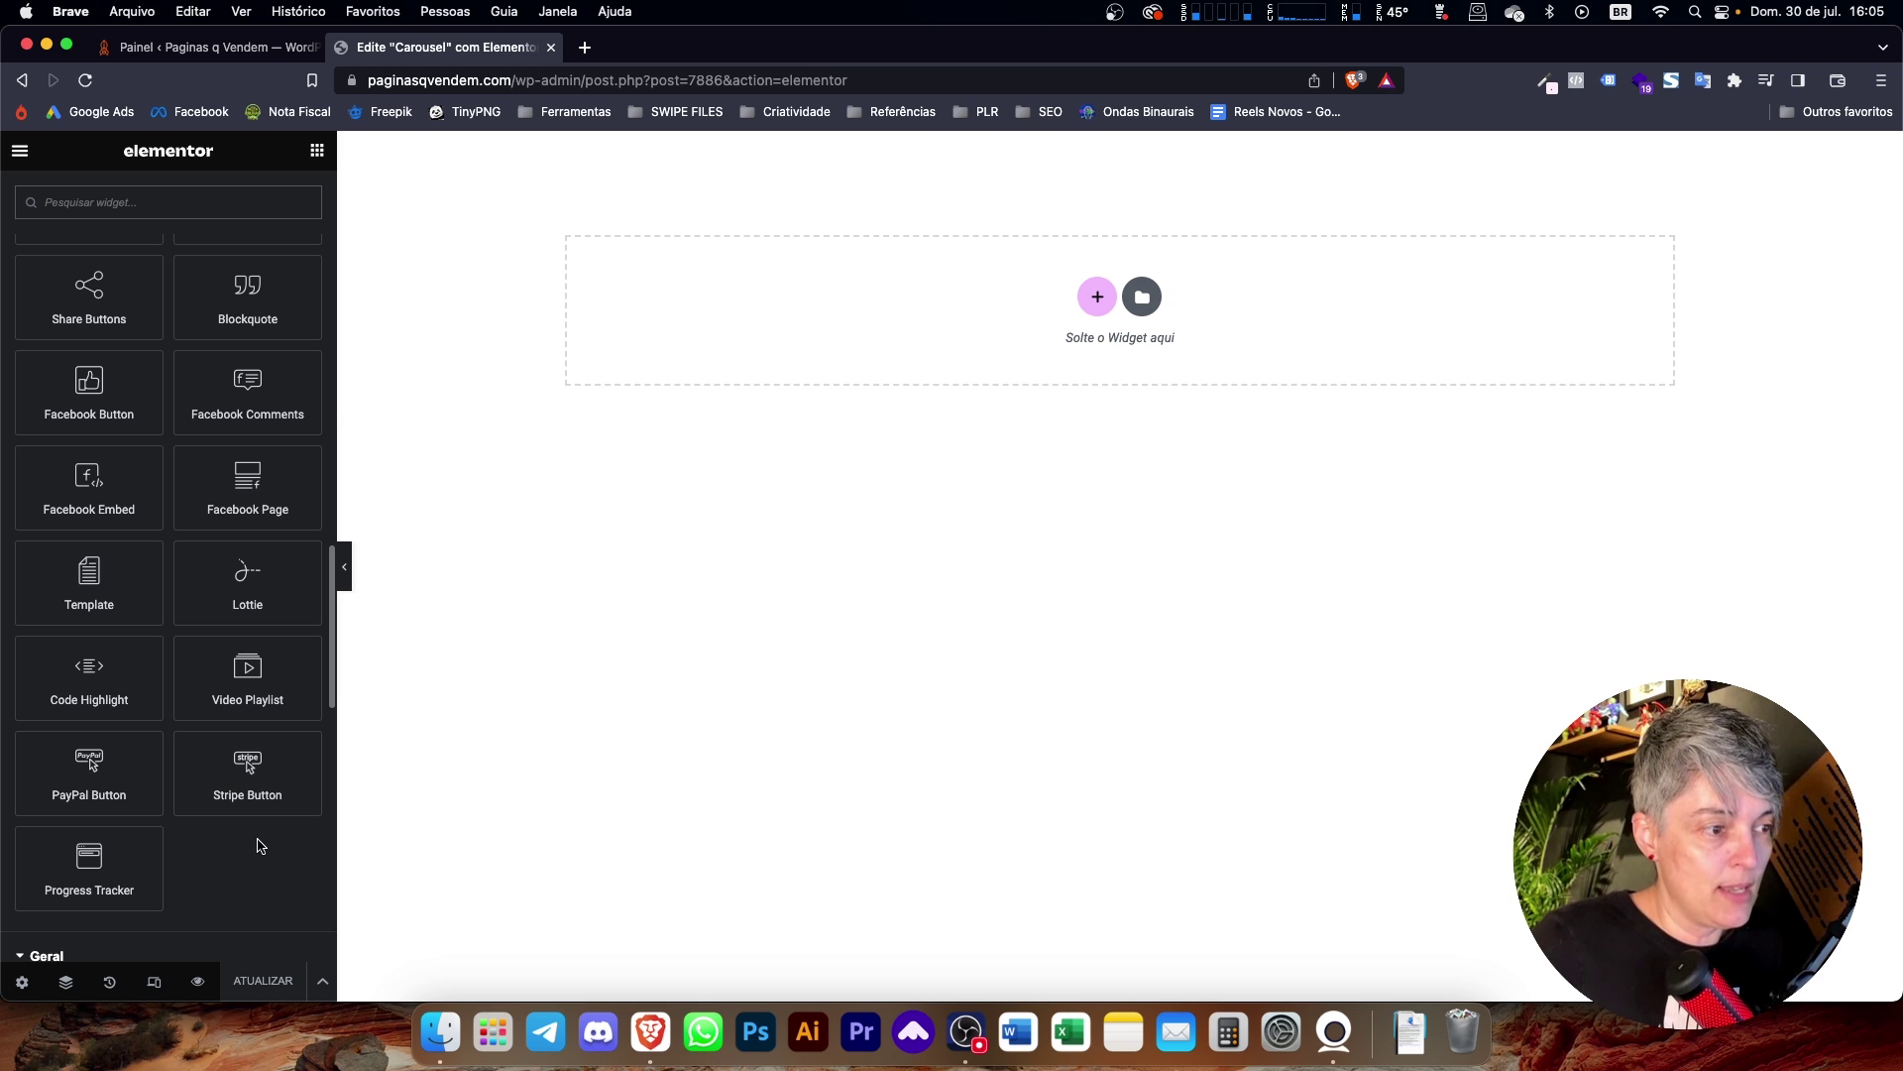
scroll(115, 872, "up", 8)
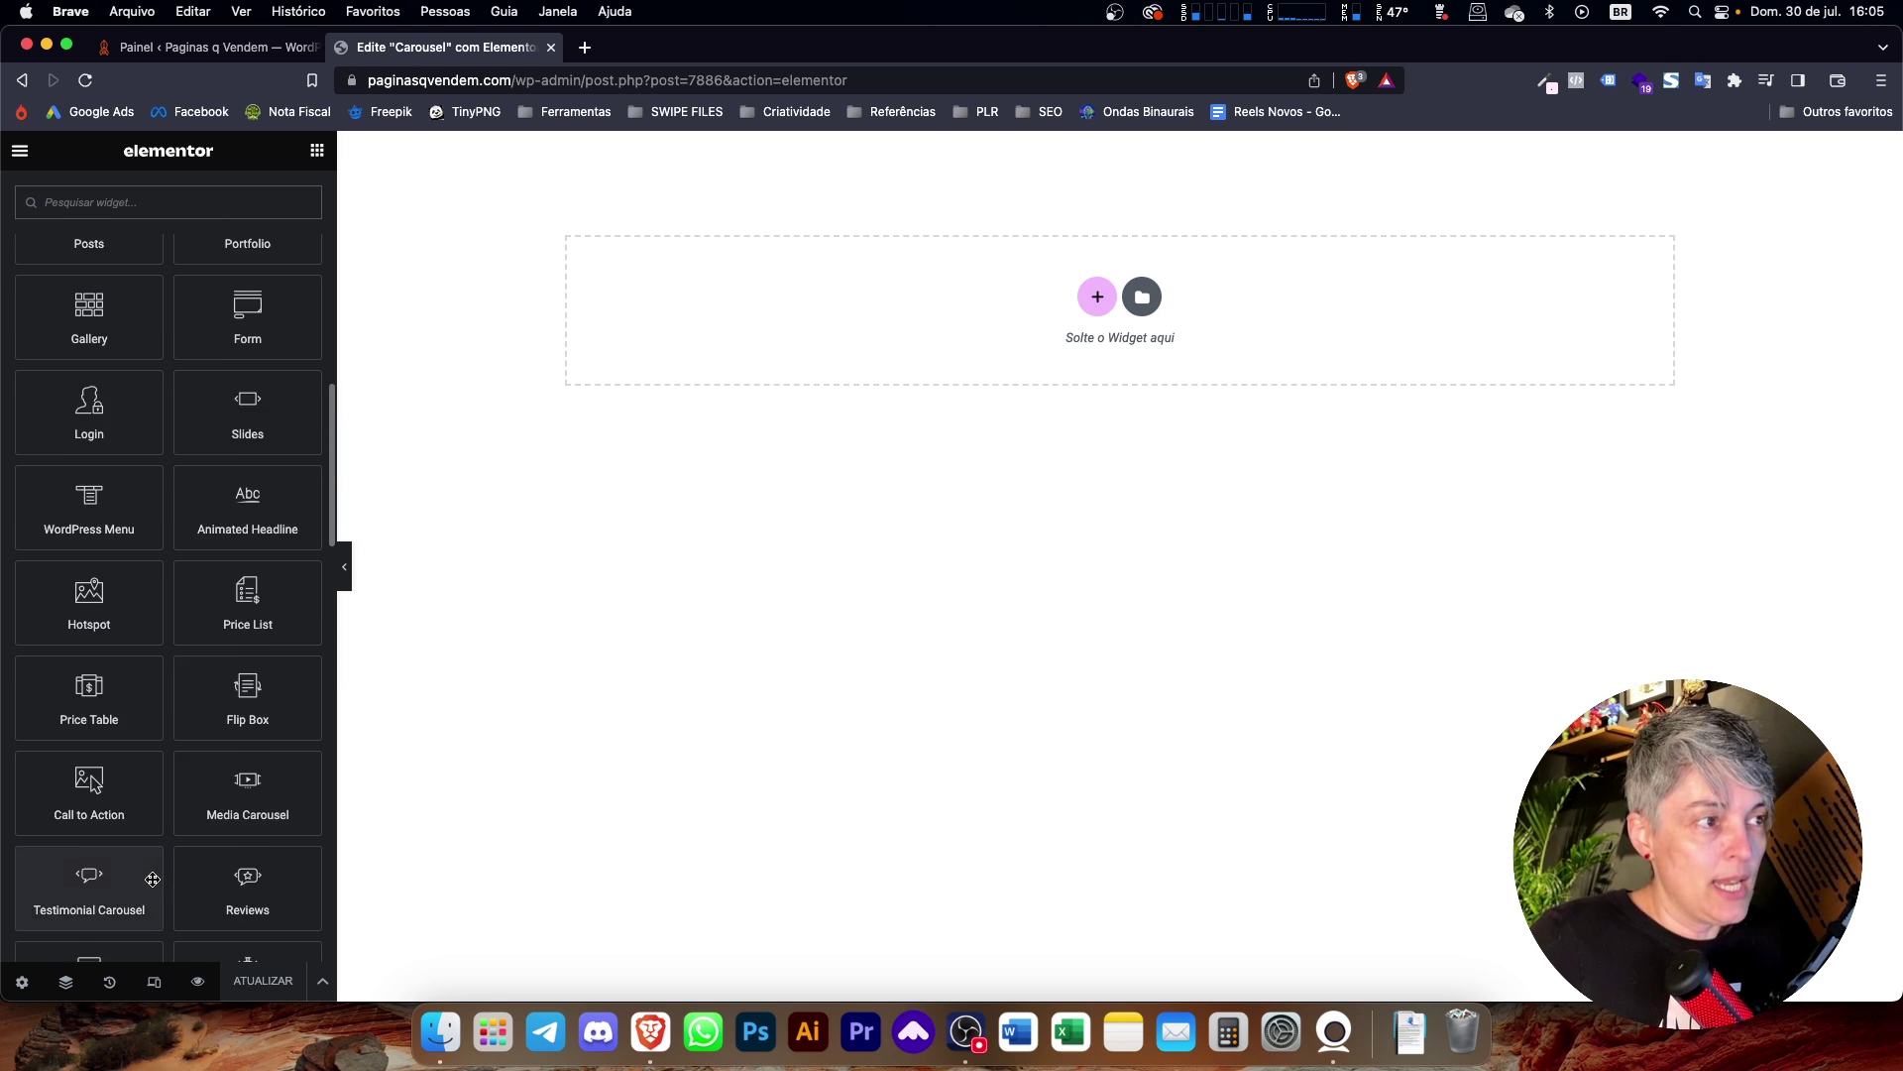
scroll(149, 879, "up", 10)
scroll(144, 880, "down", 3)
scroll(144, 879, "down", 6)
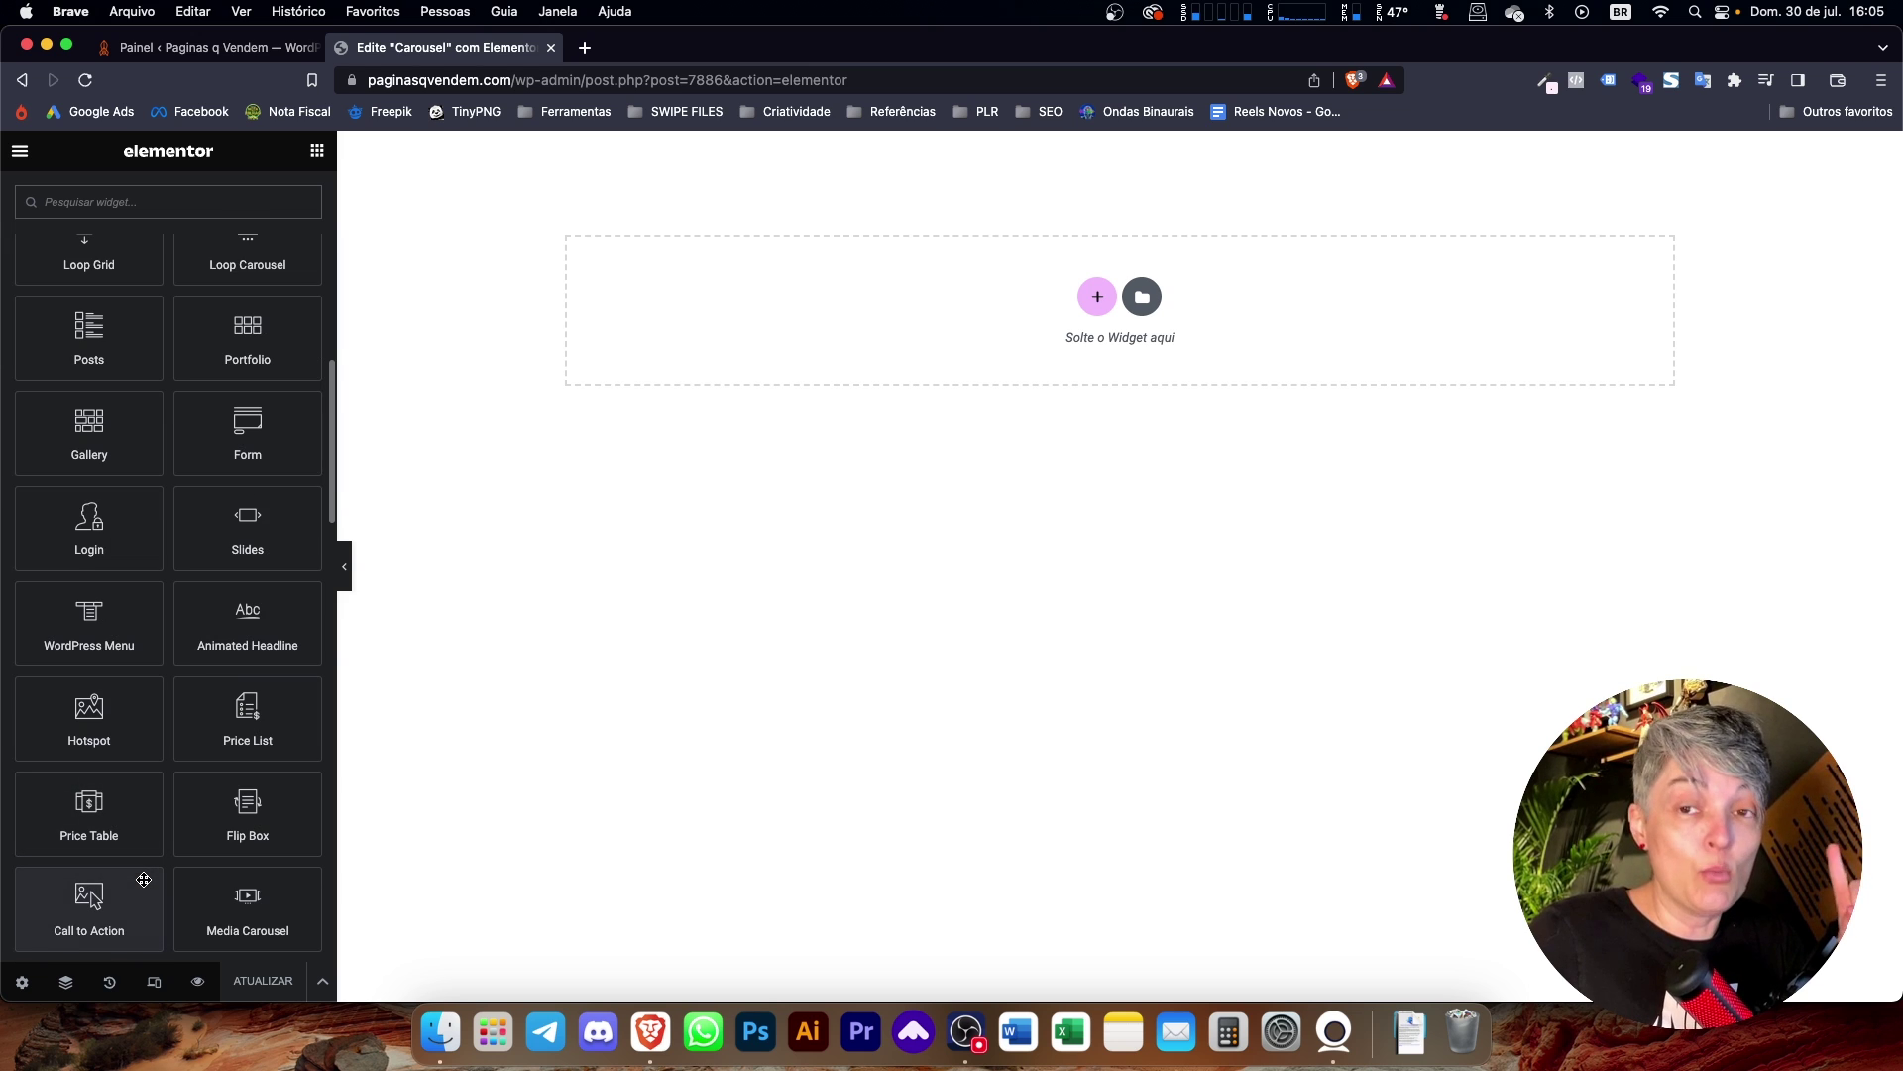
scroll(143, 880, "down", 3)
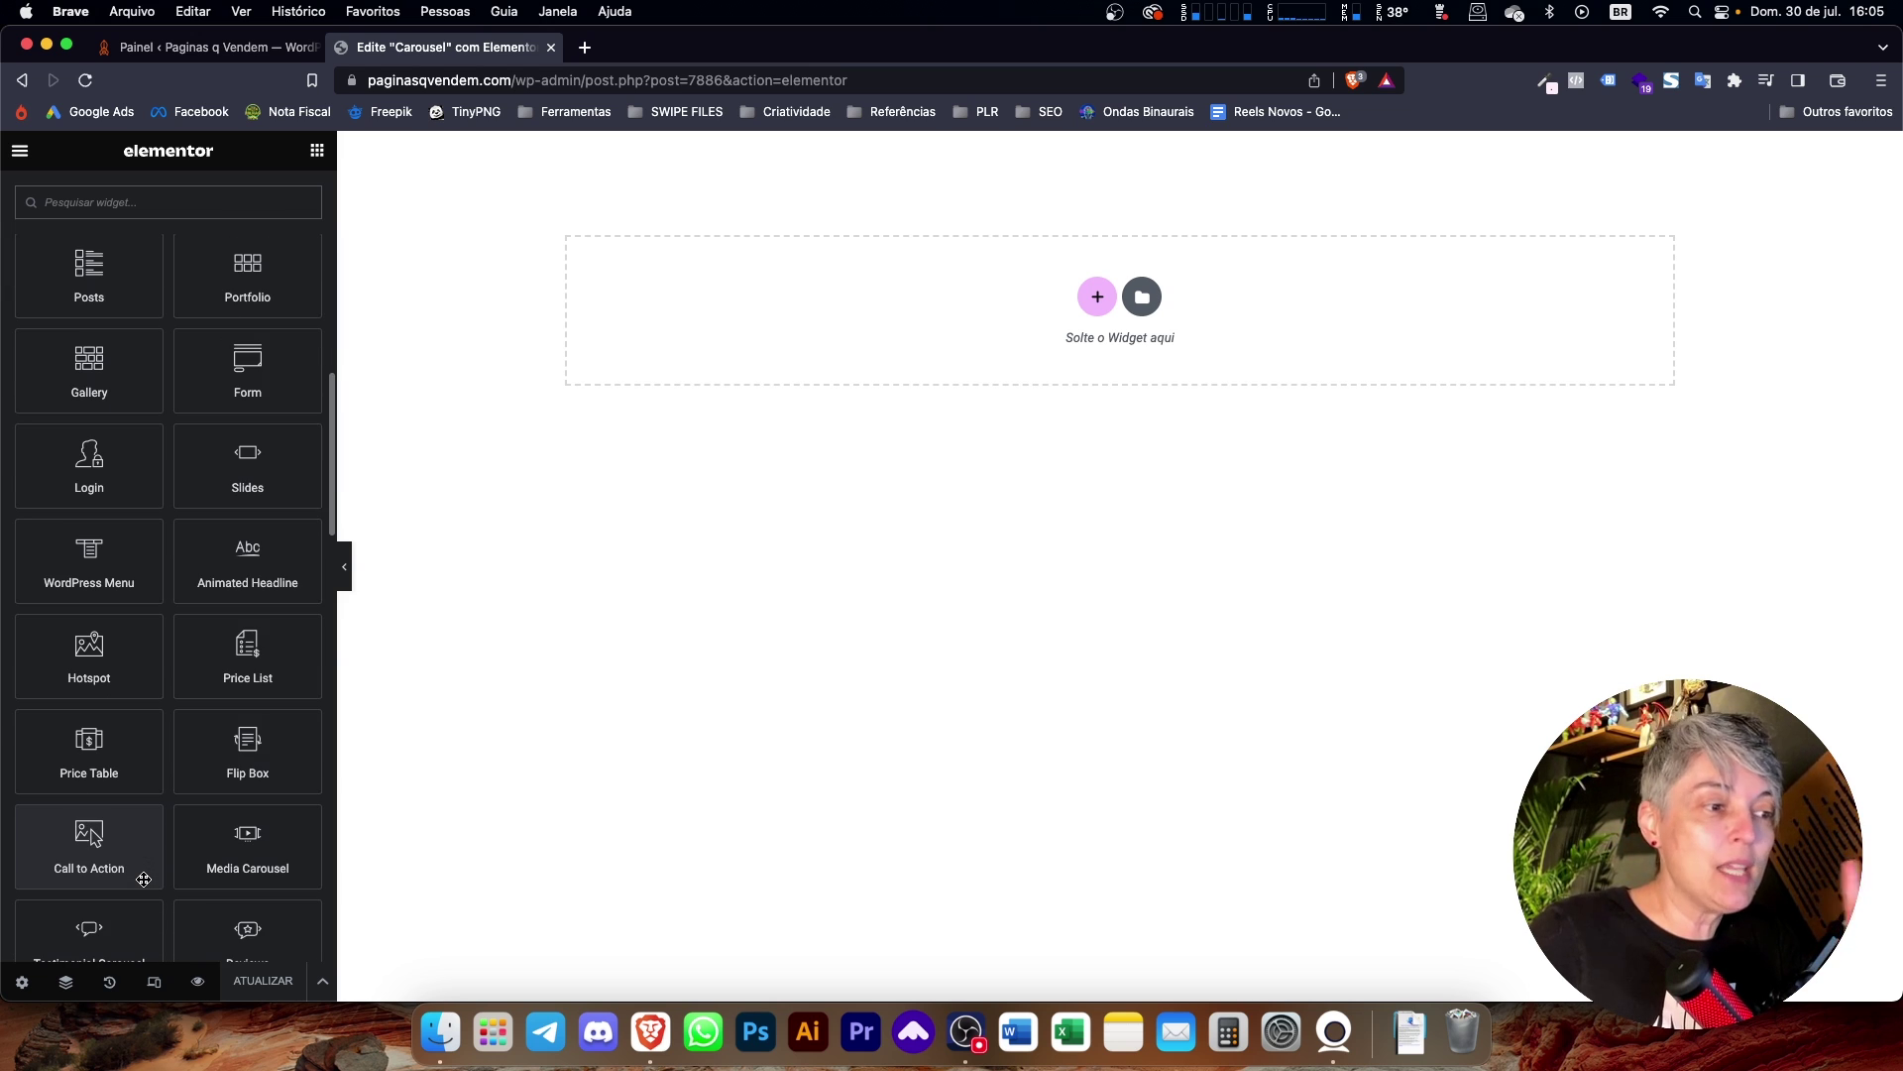
scroll(138, 882, "down", 1)
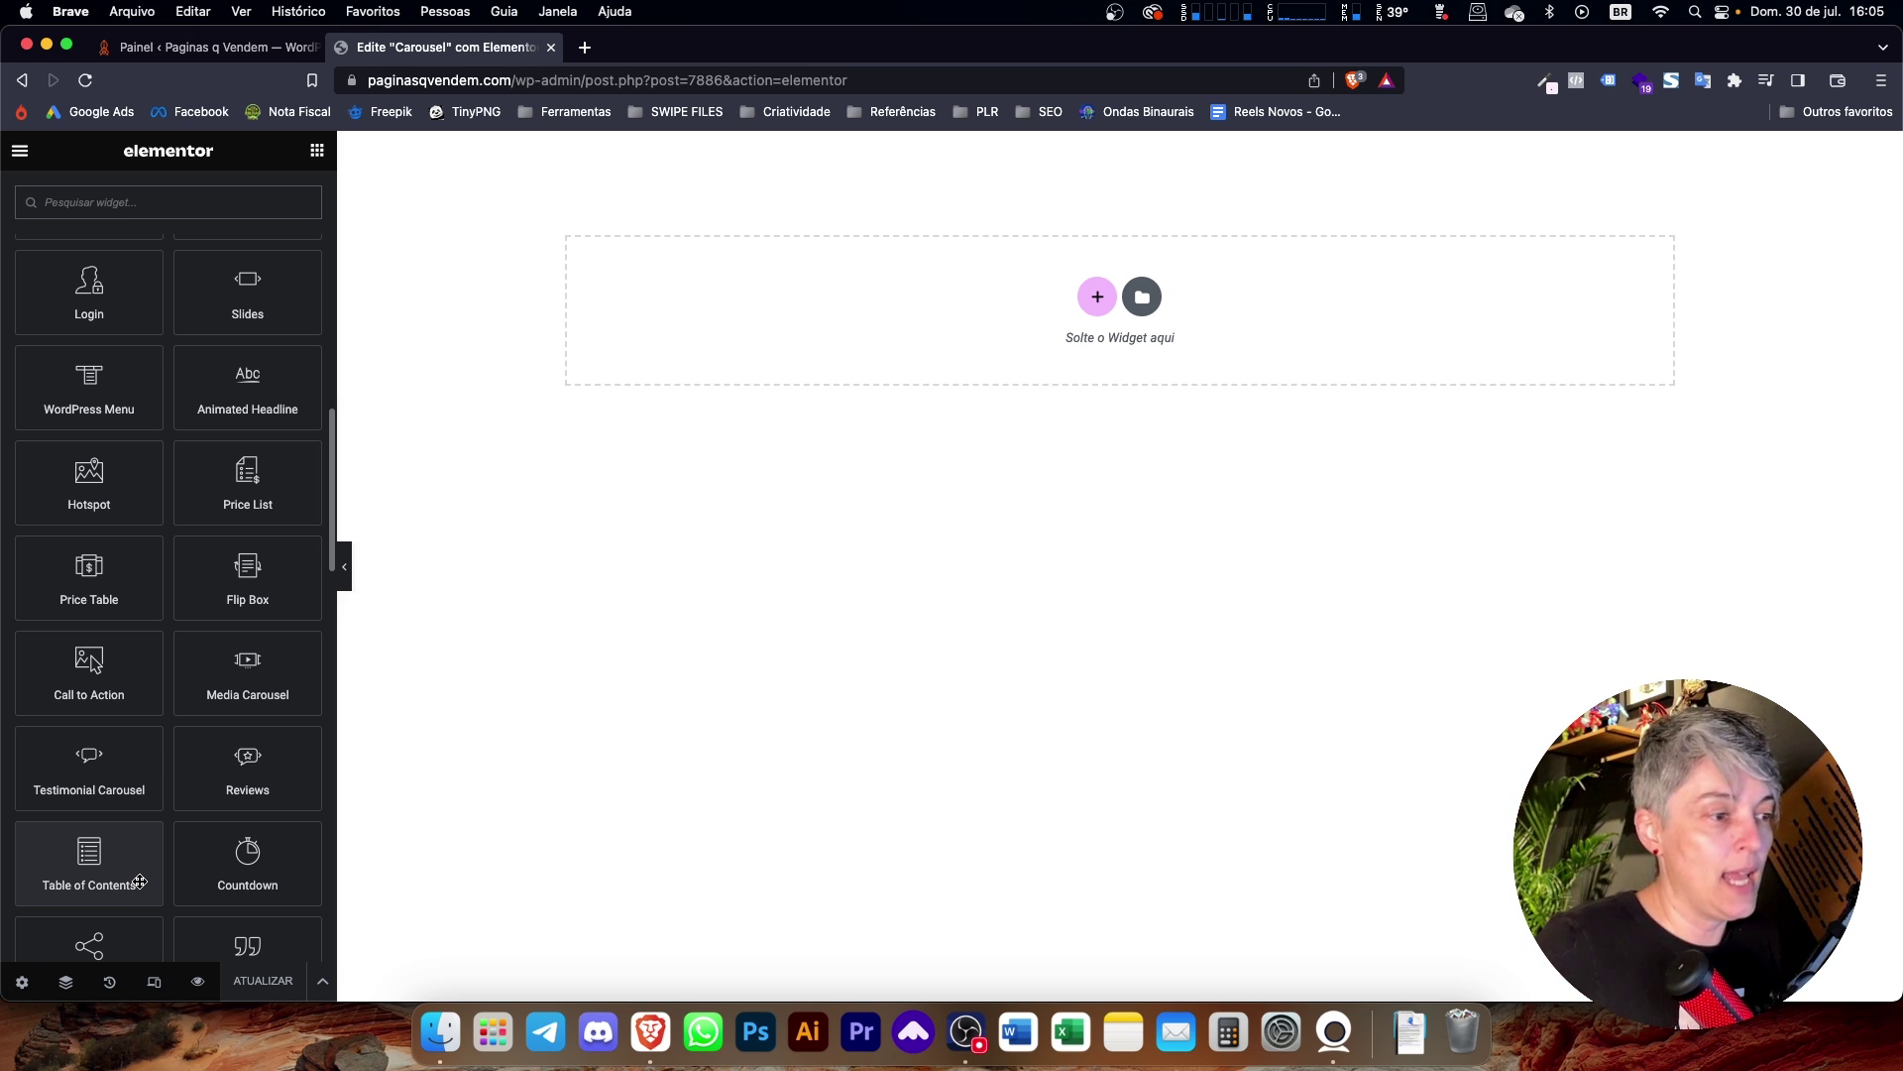
scroll(140, 882, "down", 10)
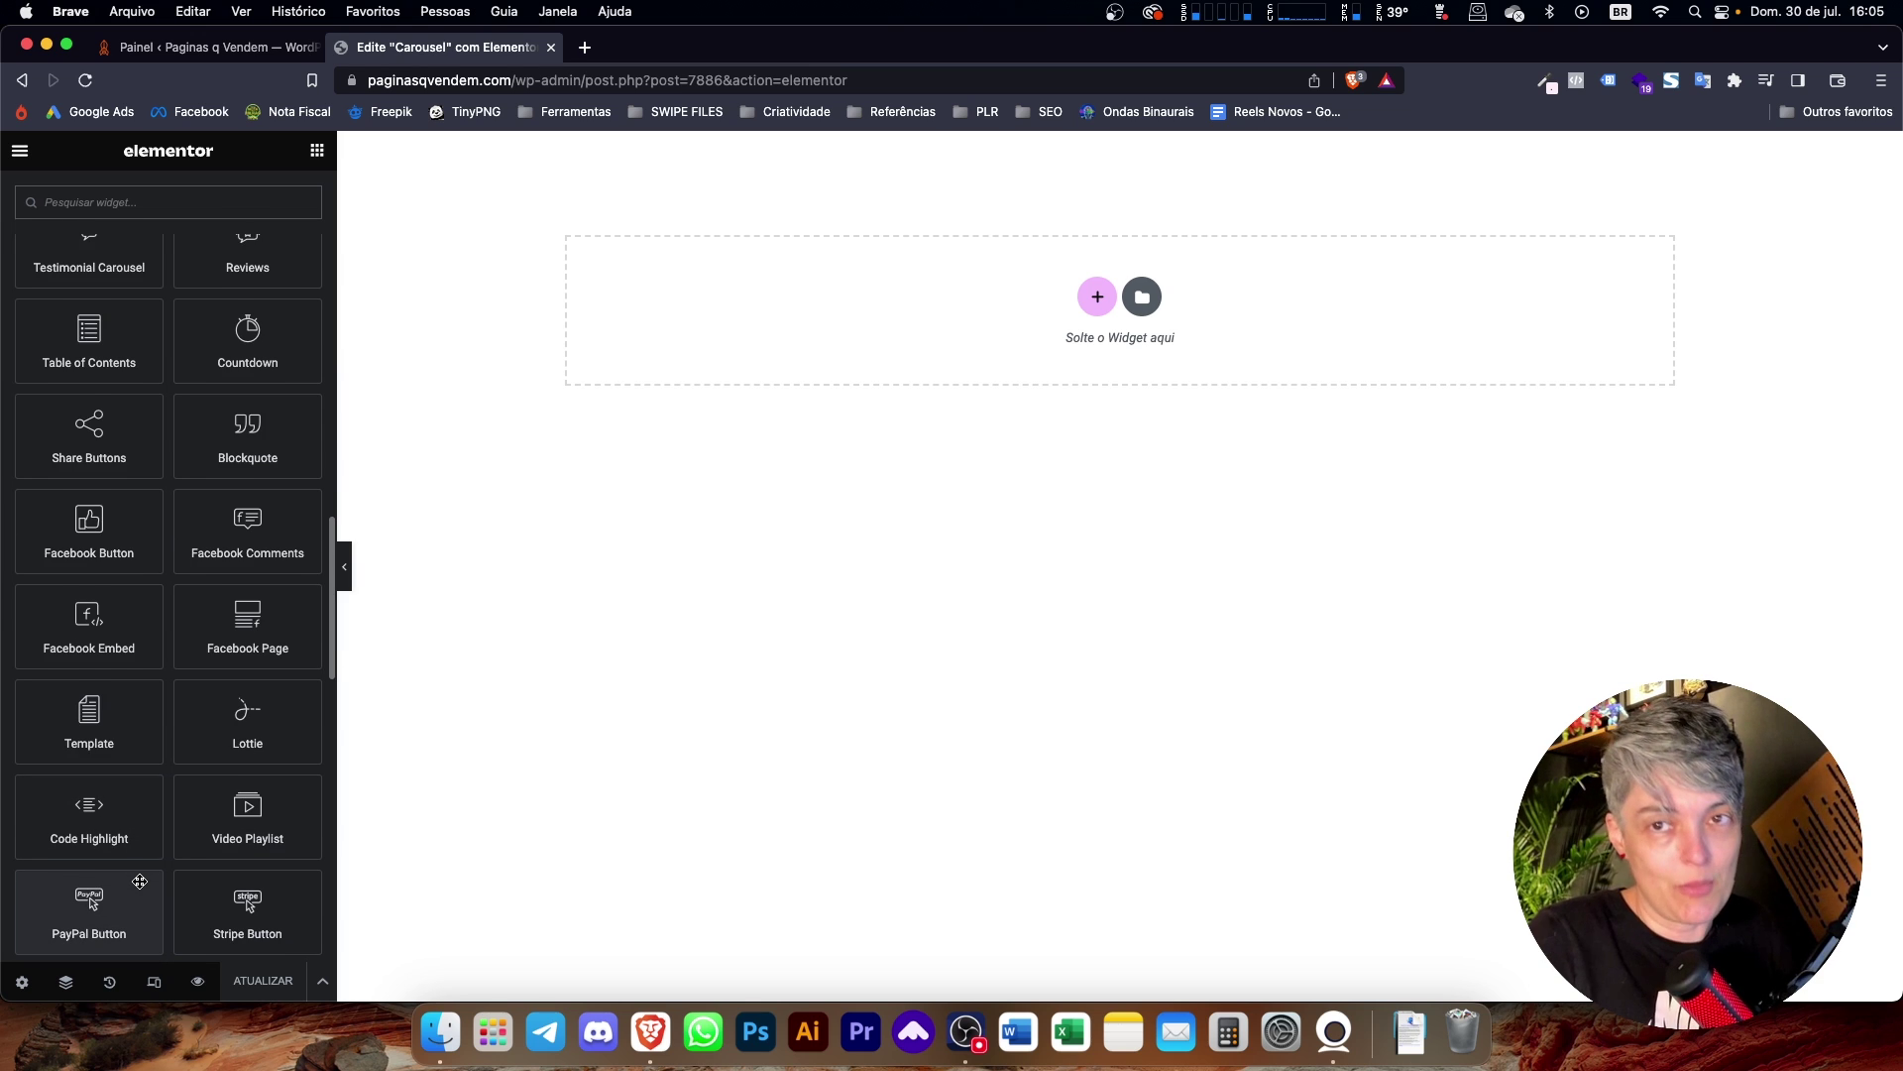
scroll(140, 881, "down", 3)
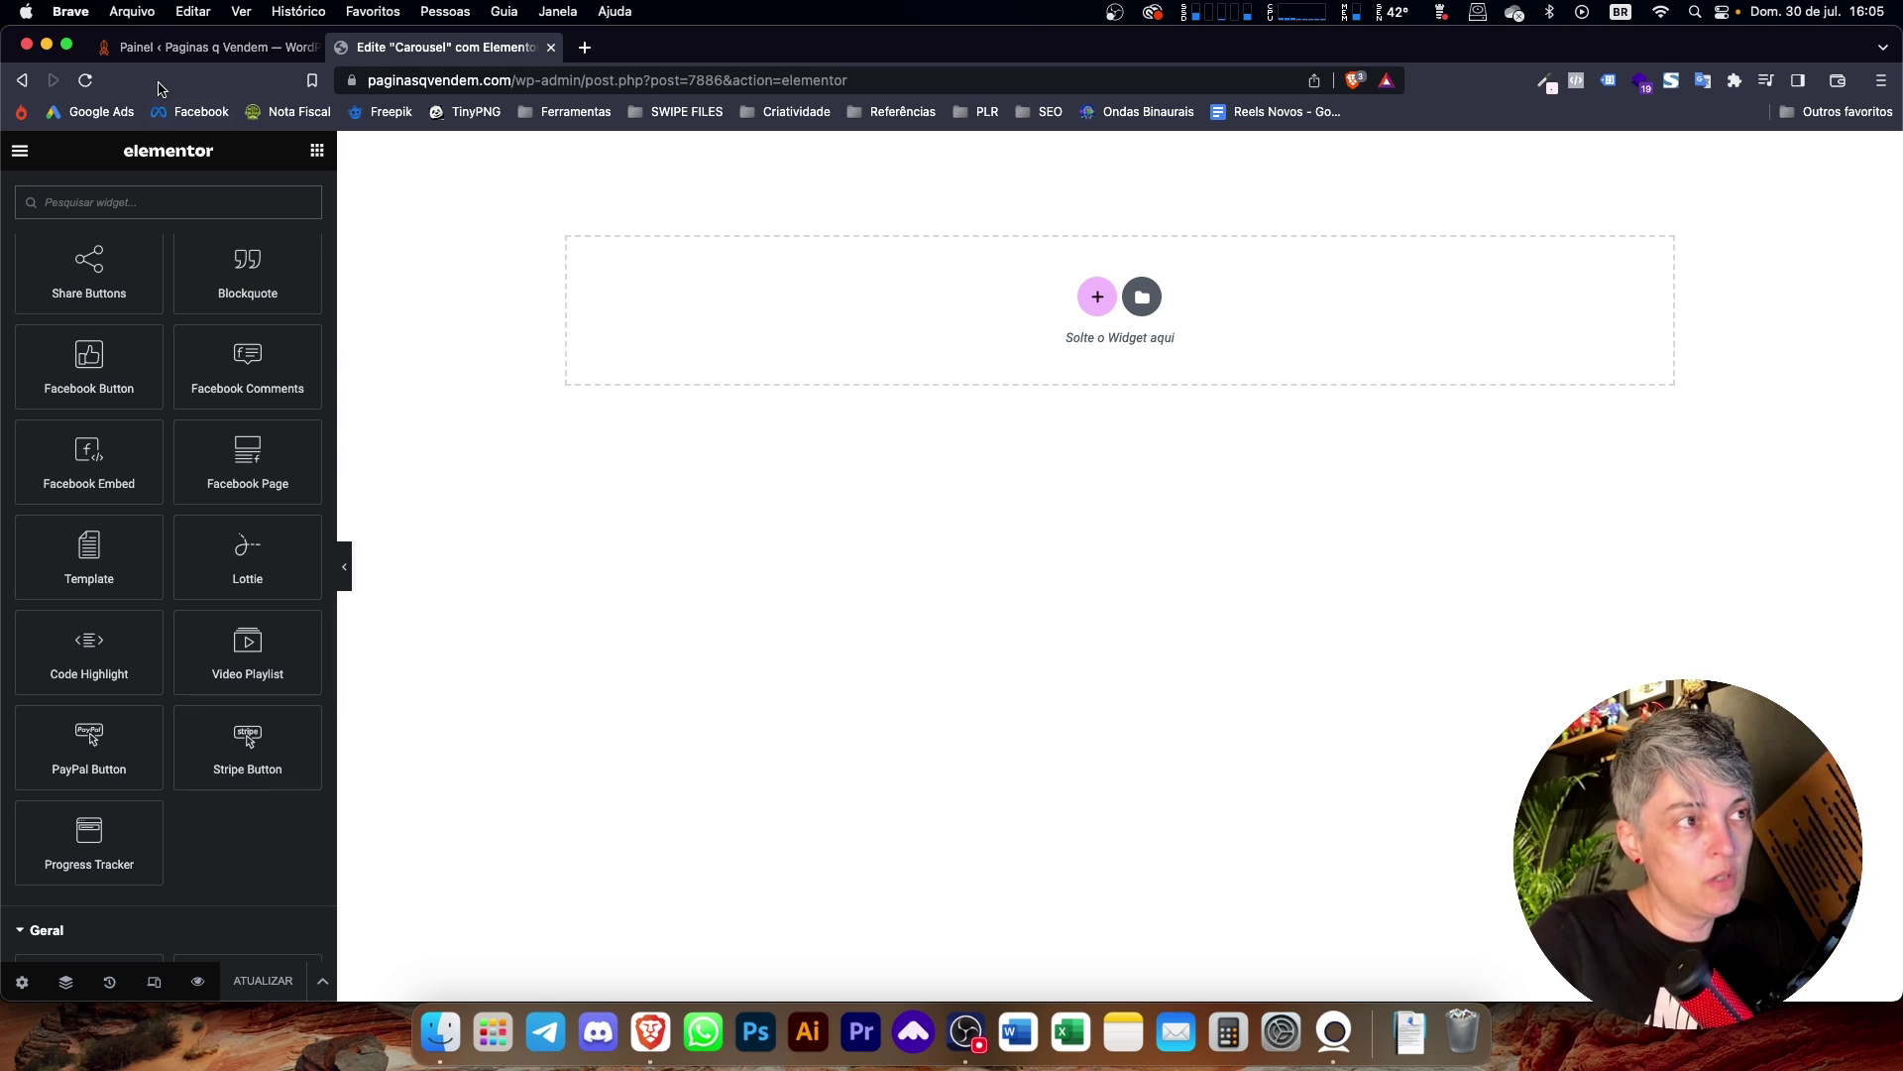
Switch to the WordPress dashboard and open the Recursos section of Elementor's settings.
left_click(203, 47)
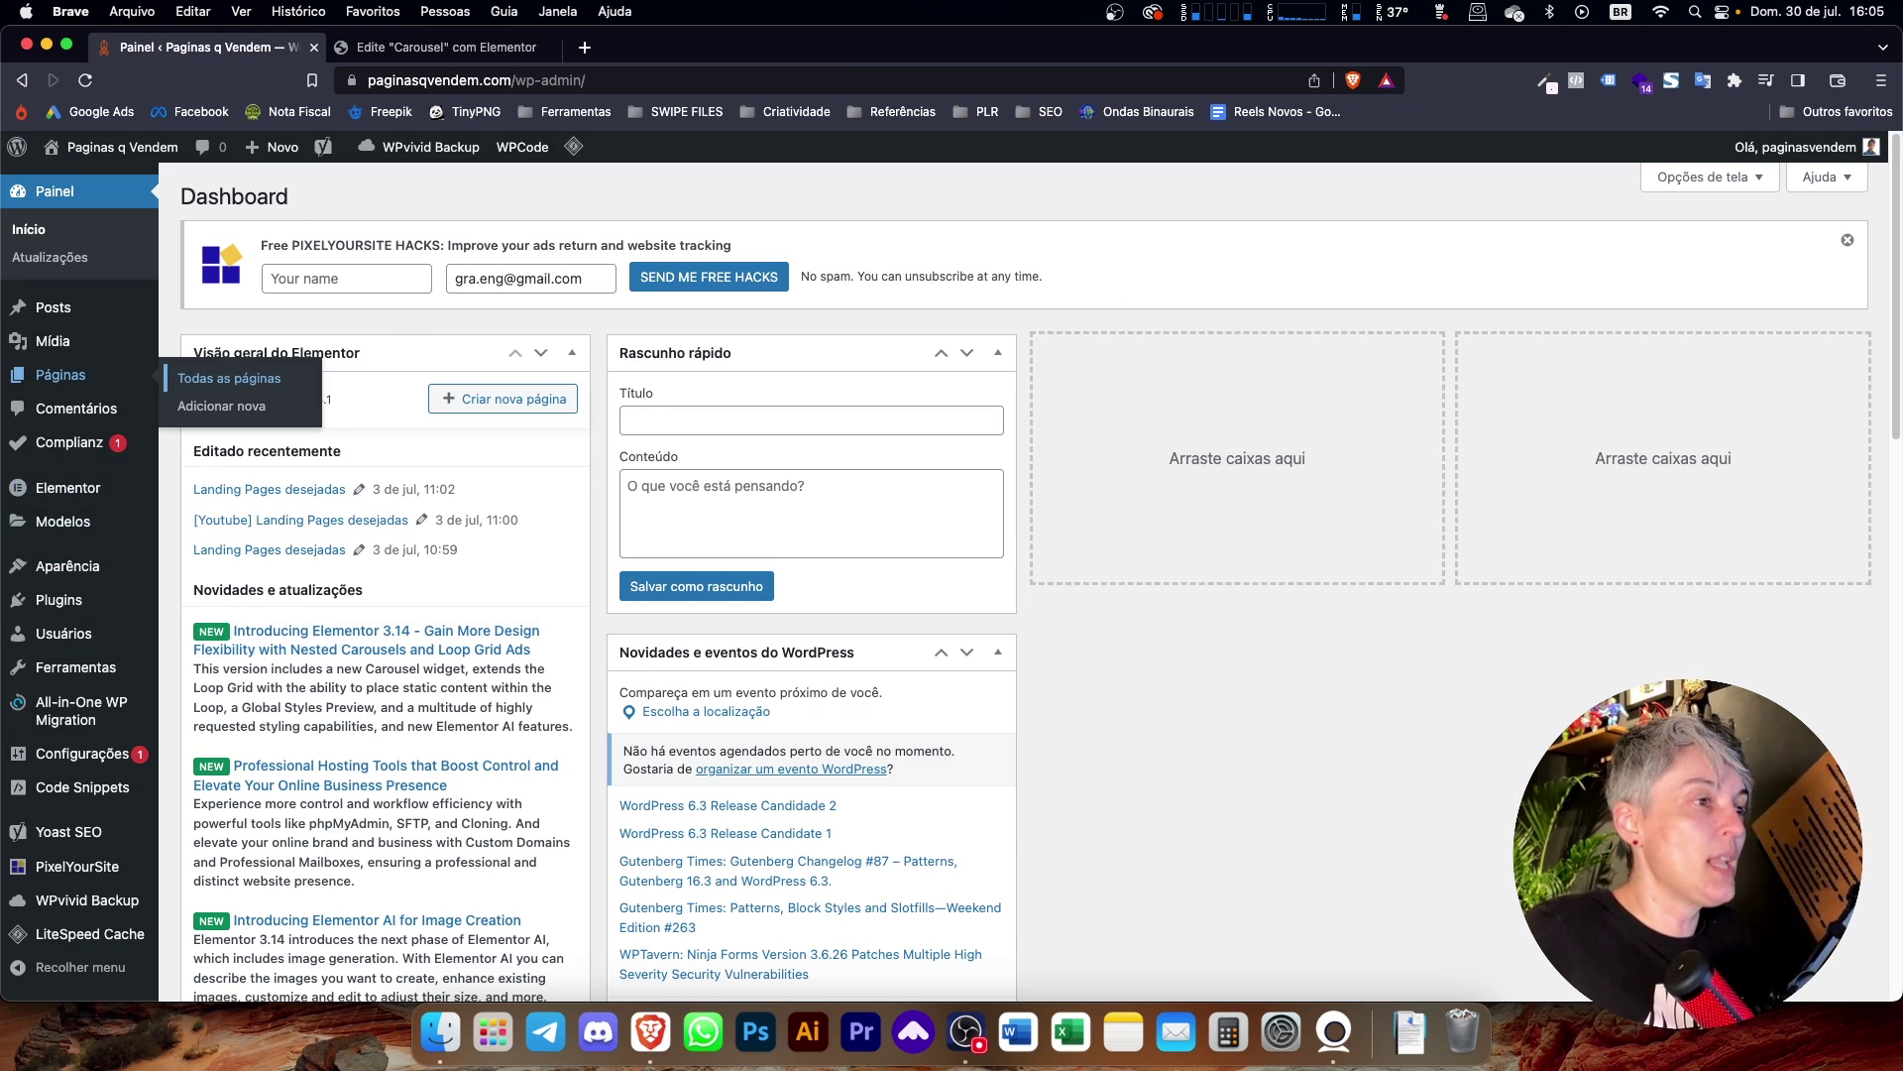
left_click(59, 341)
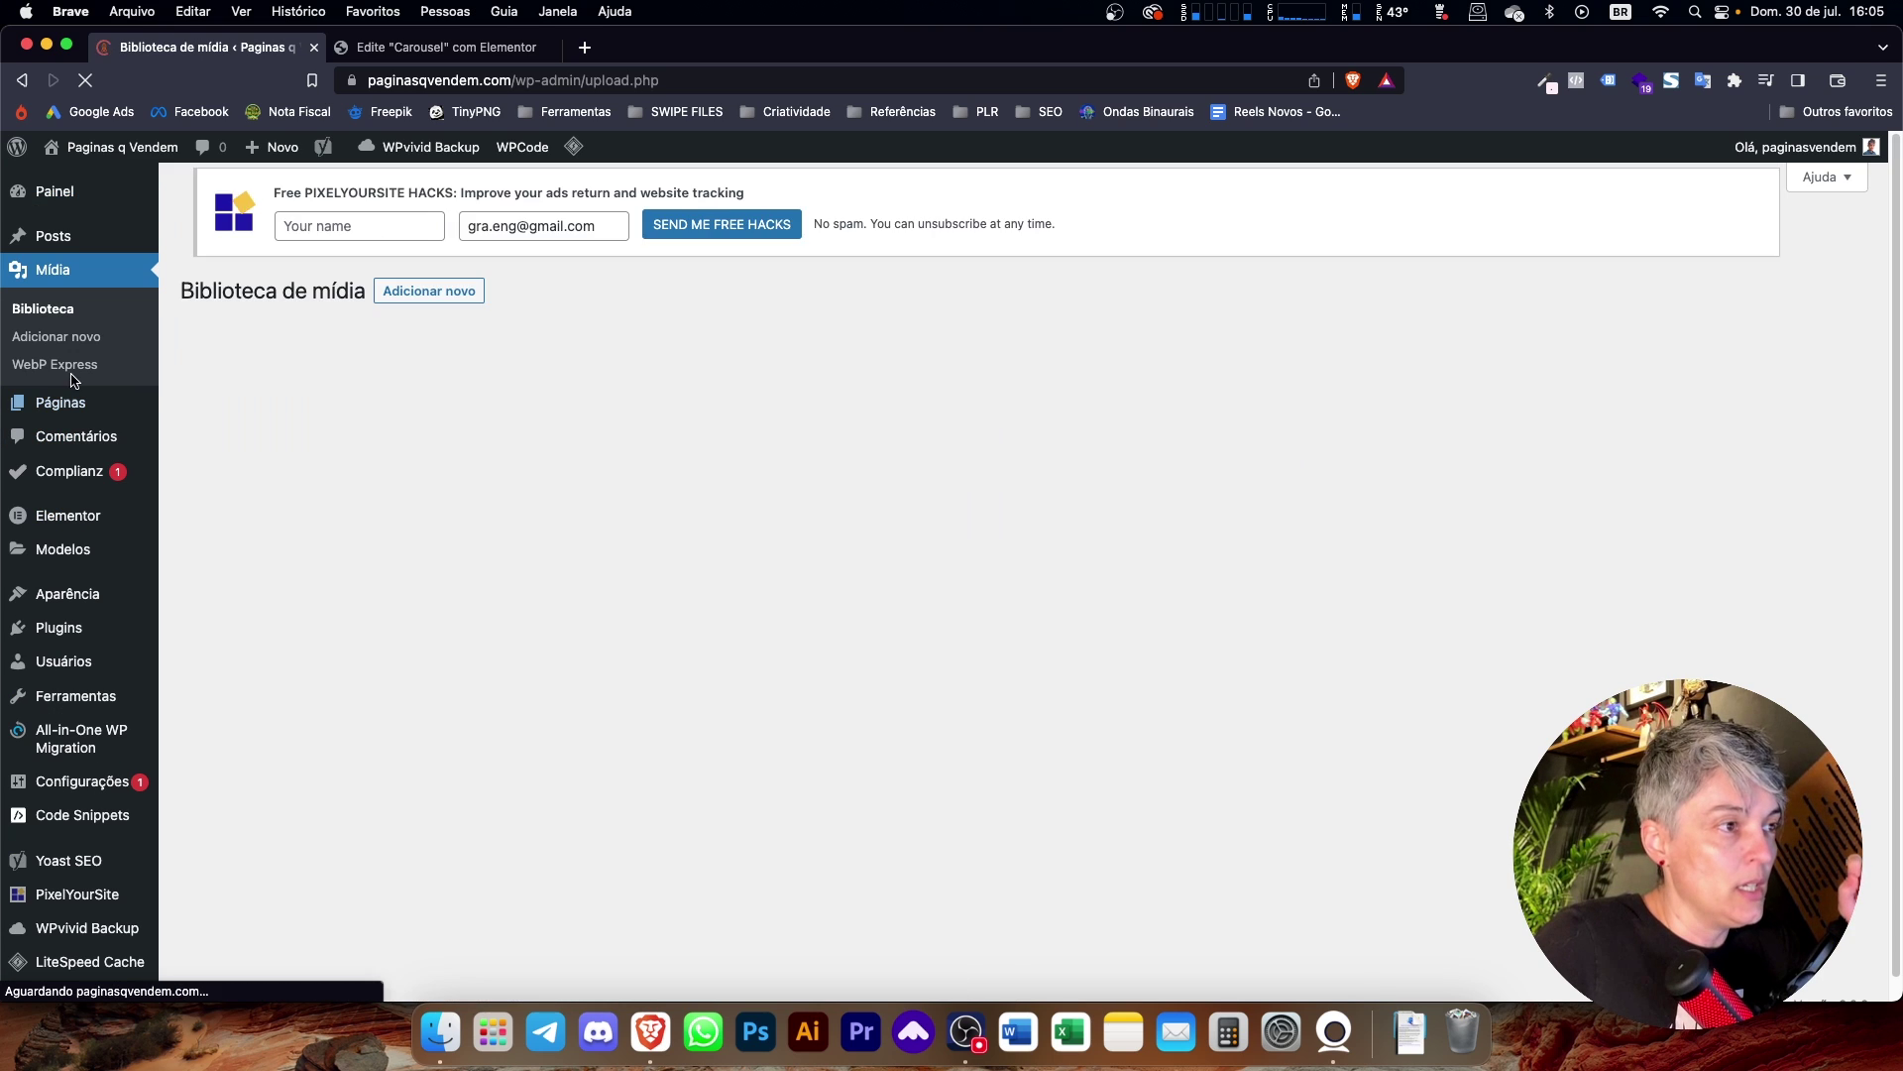
mouse_move(63, 519)
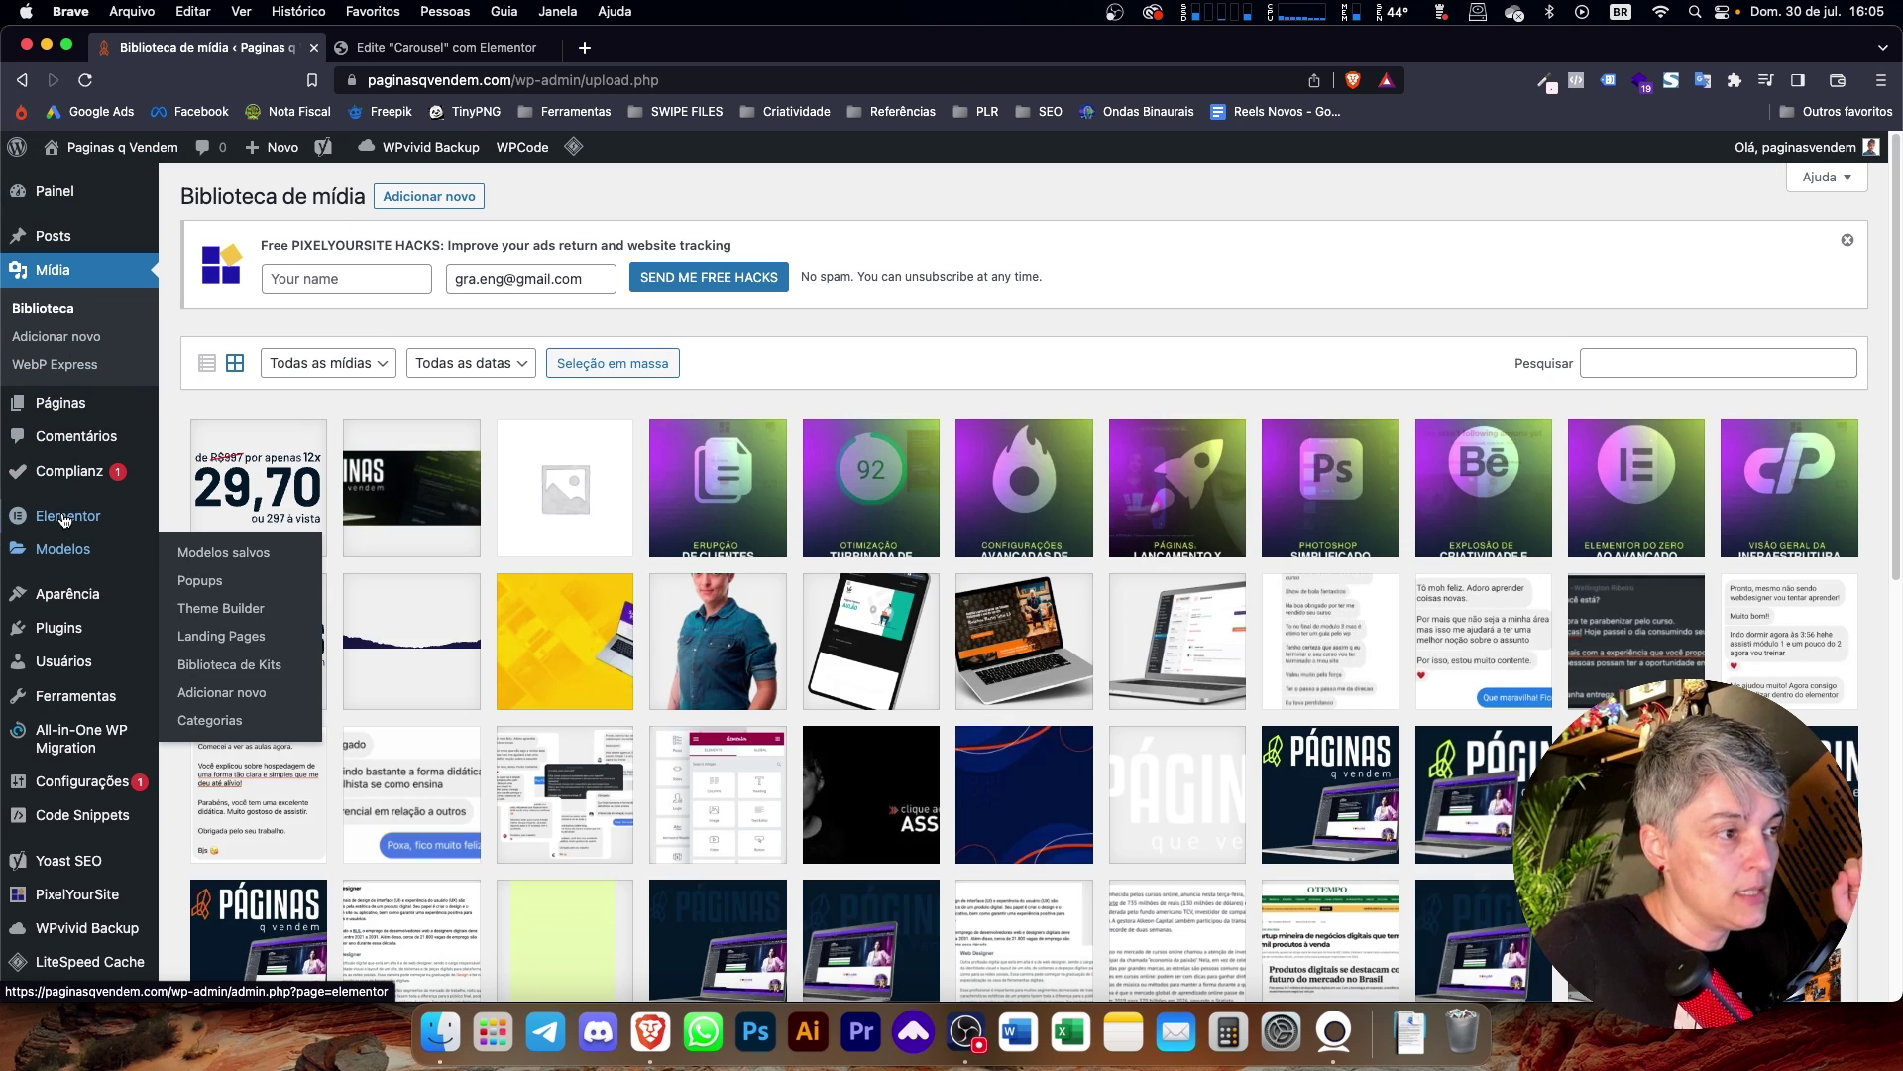
left_click(194, 517)
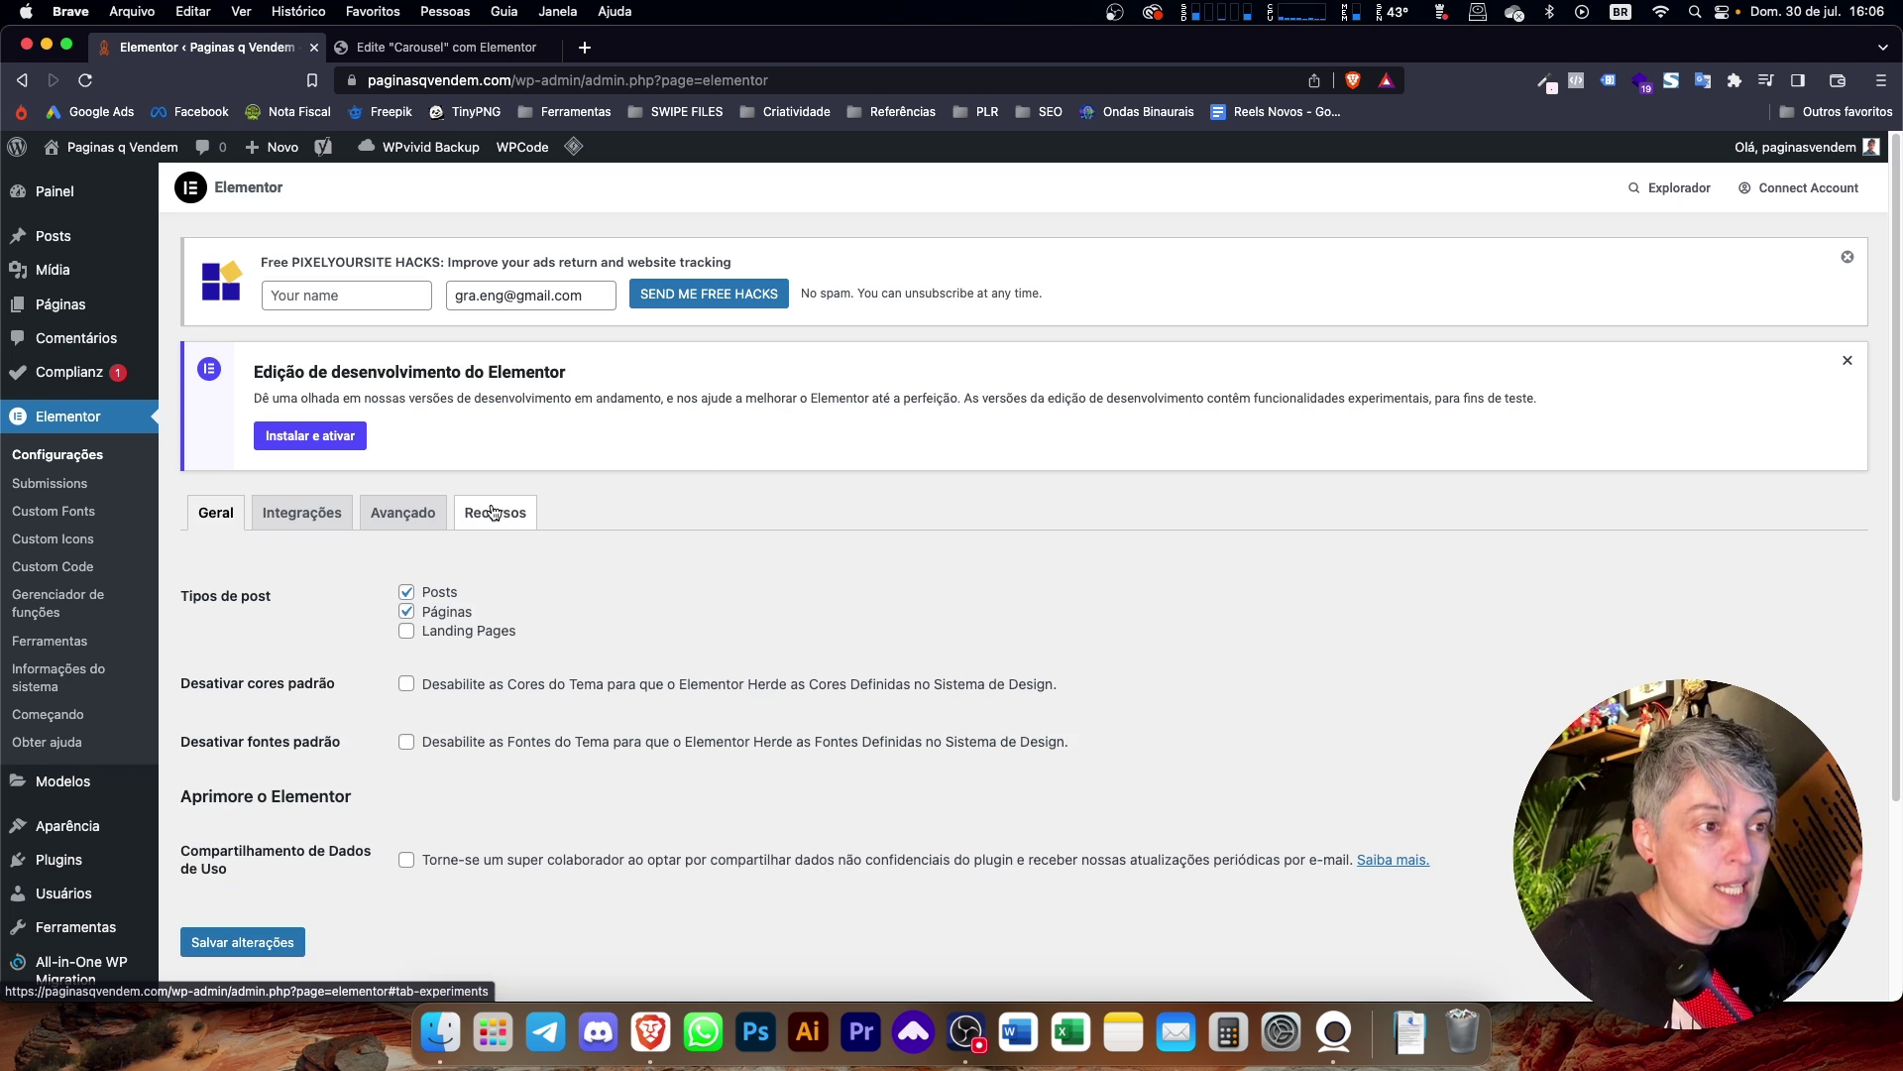
left_click(493, 511)
Set the Elementos aninhados experiment to Ativo and save the Elementor settings.
scroll(521, 722, "down", 3)
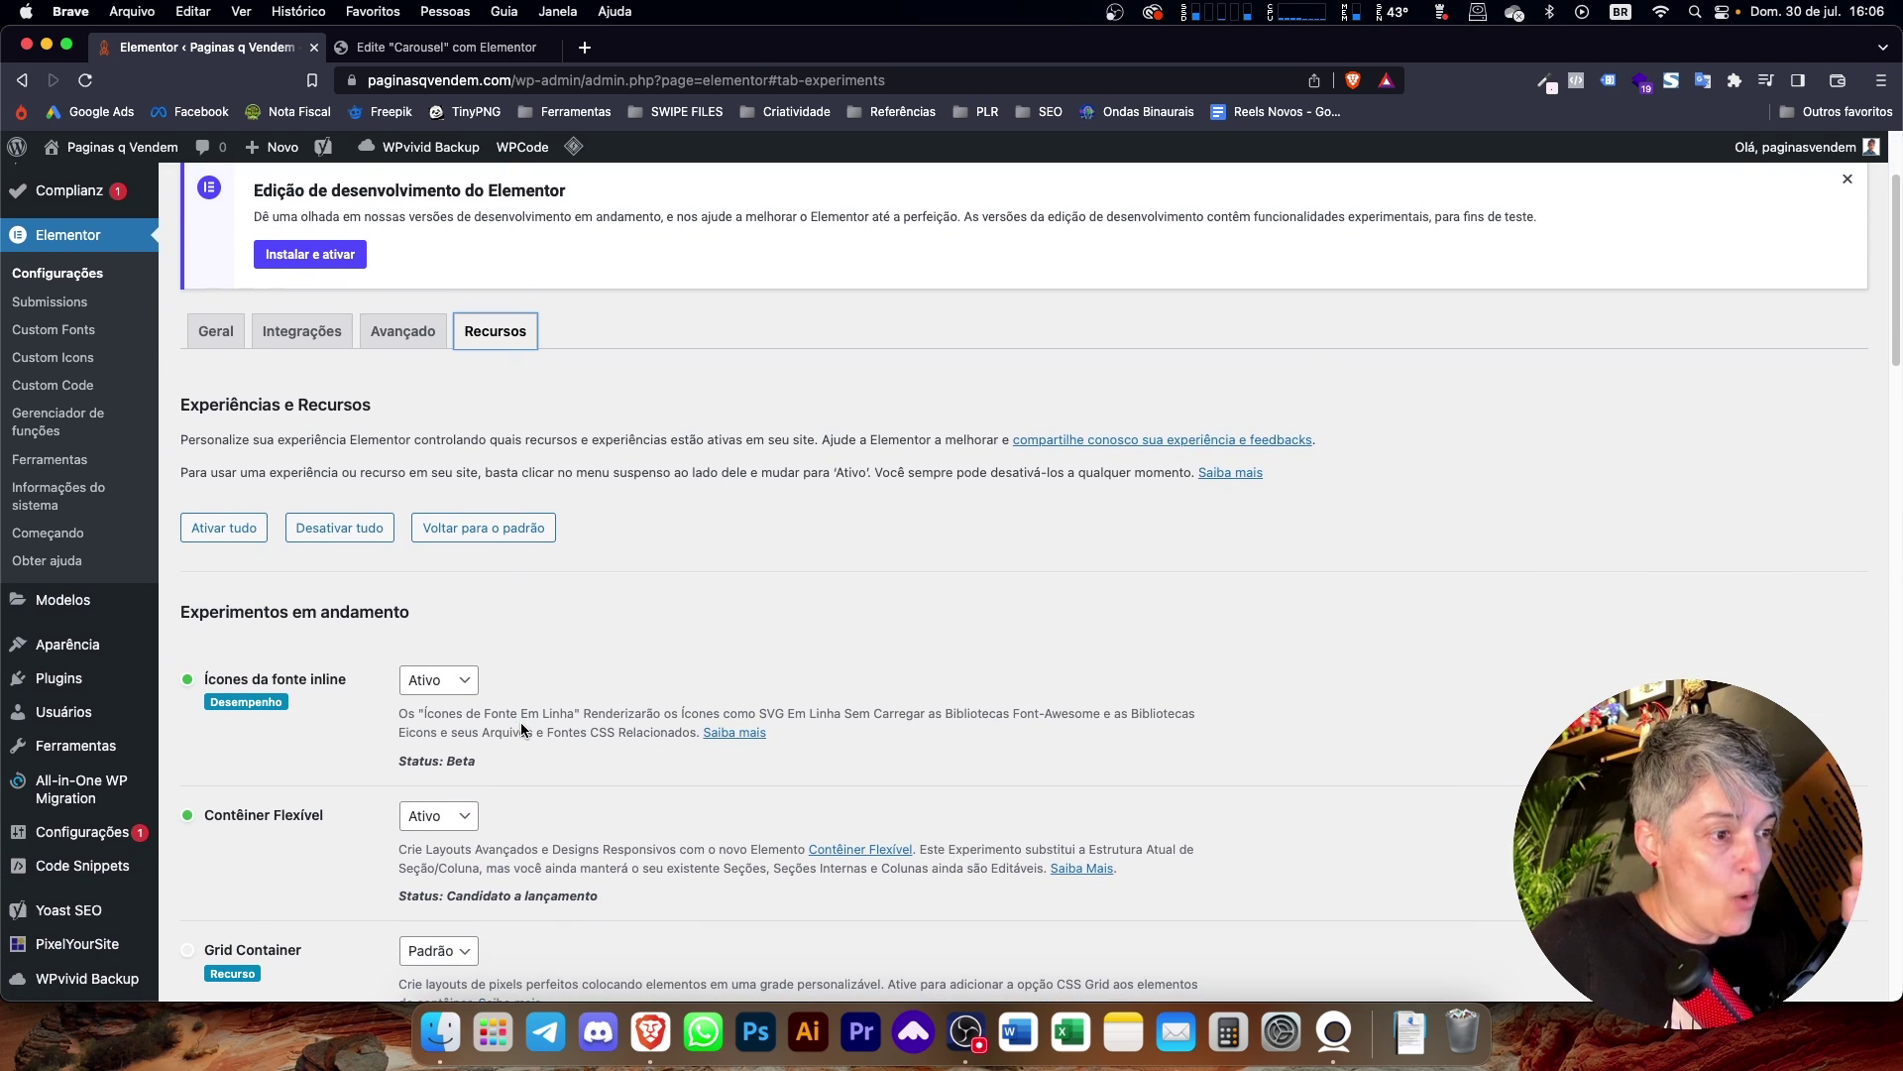
scroll(521, 730, "down", 5)
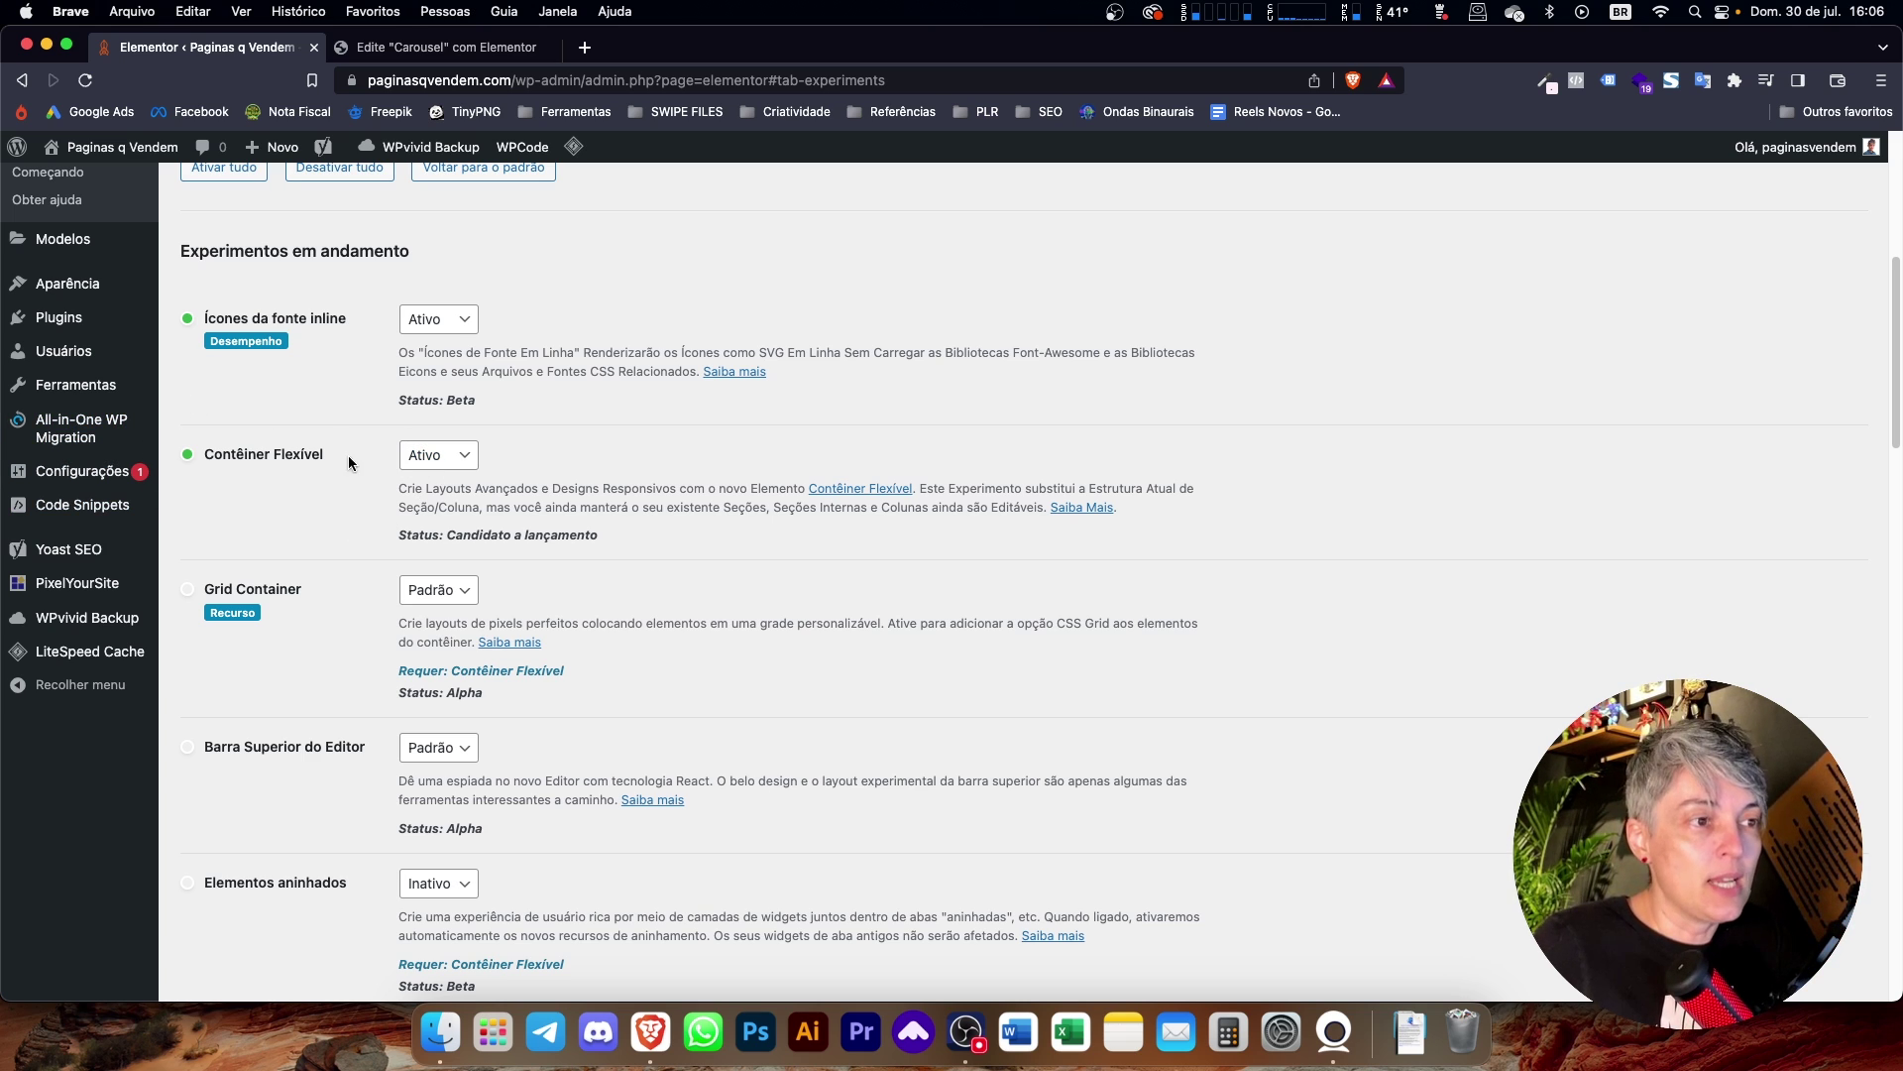
scroll(385, 458, "down", 5)
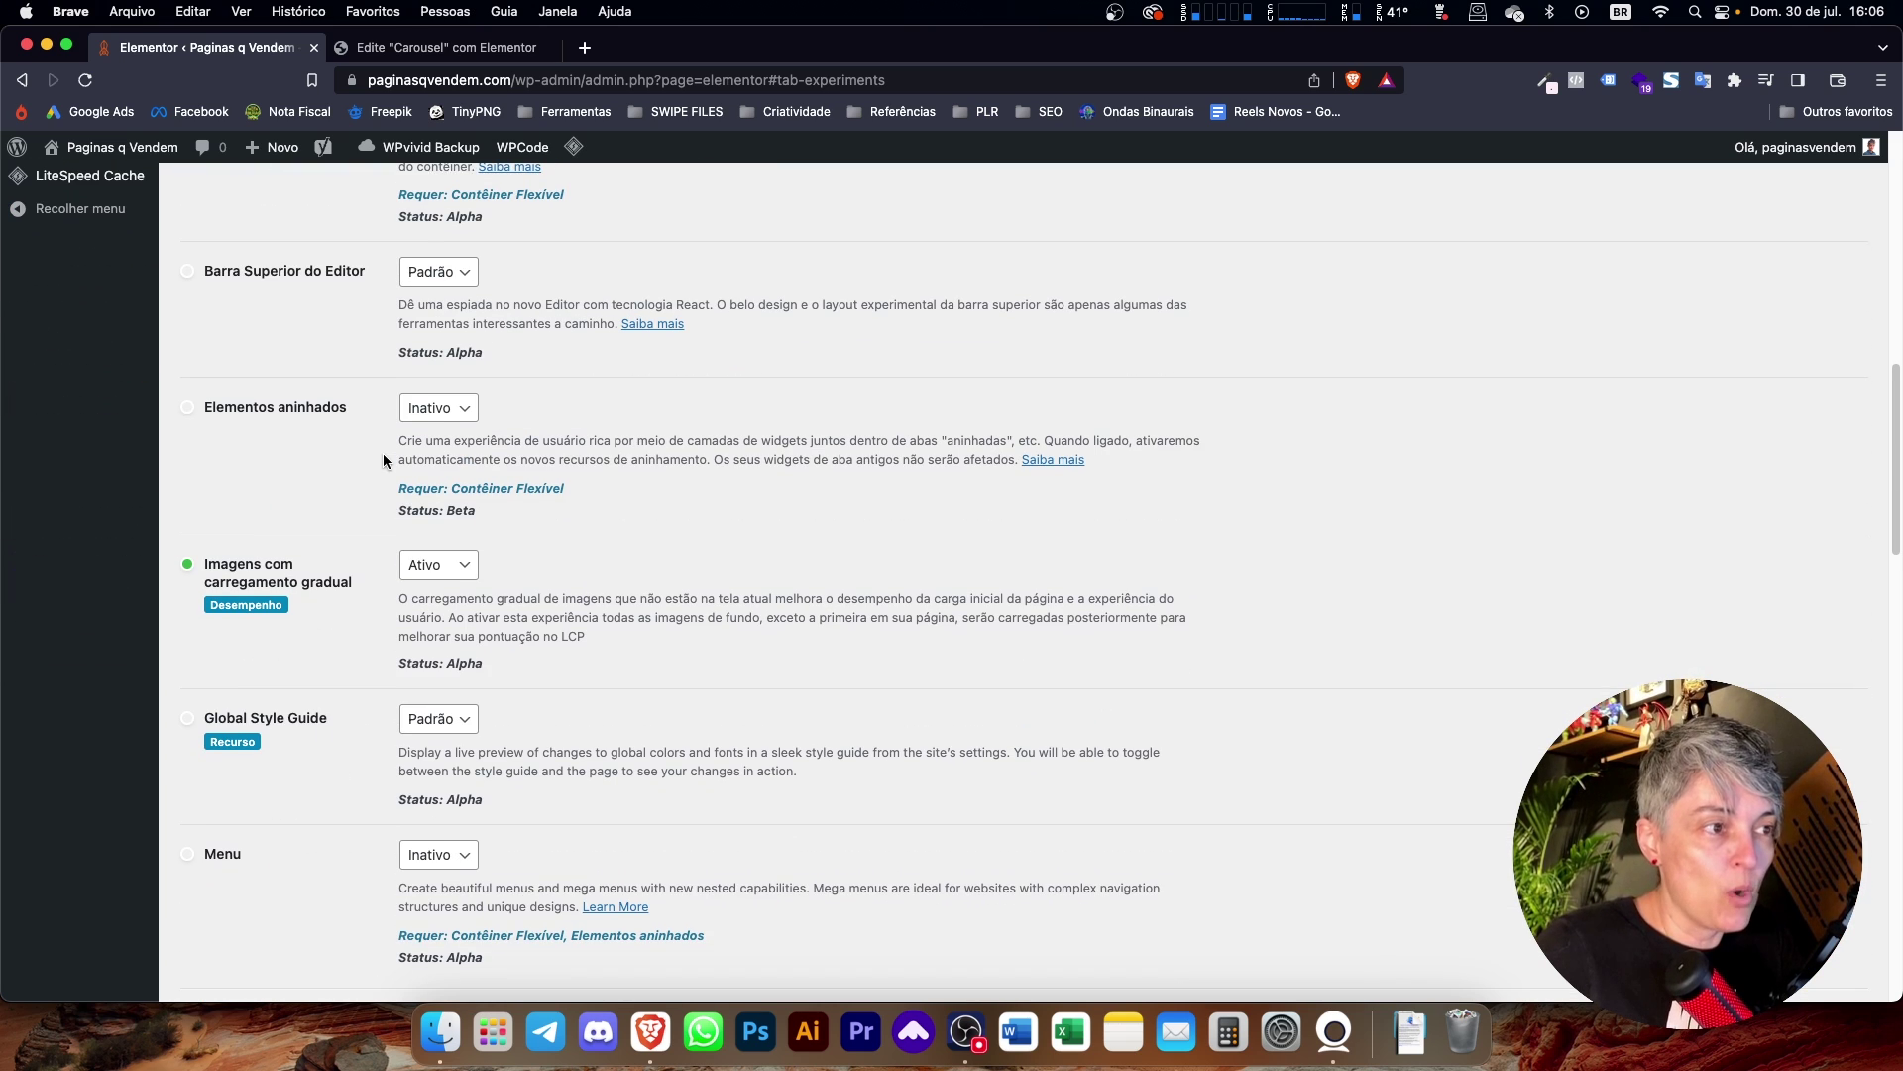
scroll(318, 476, "up", 1)
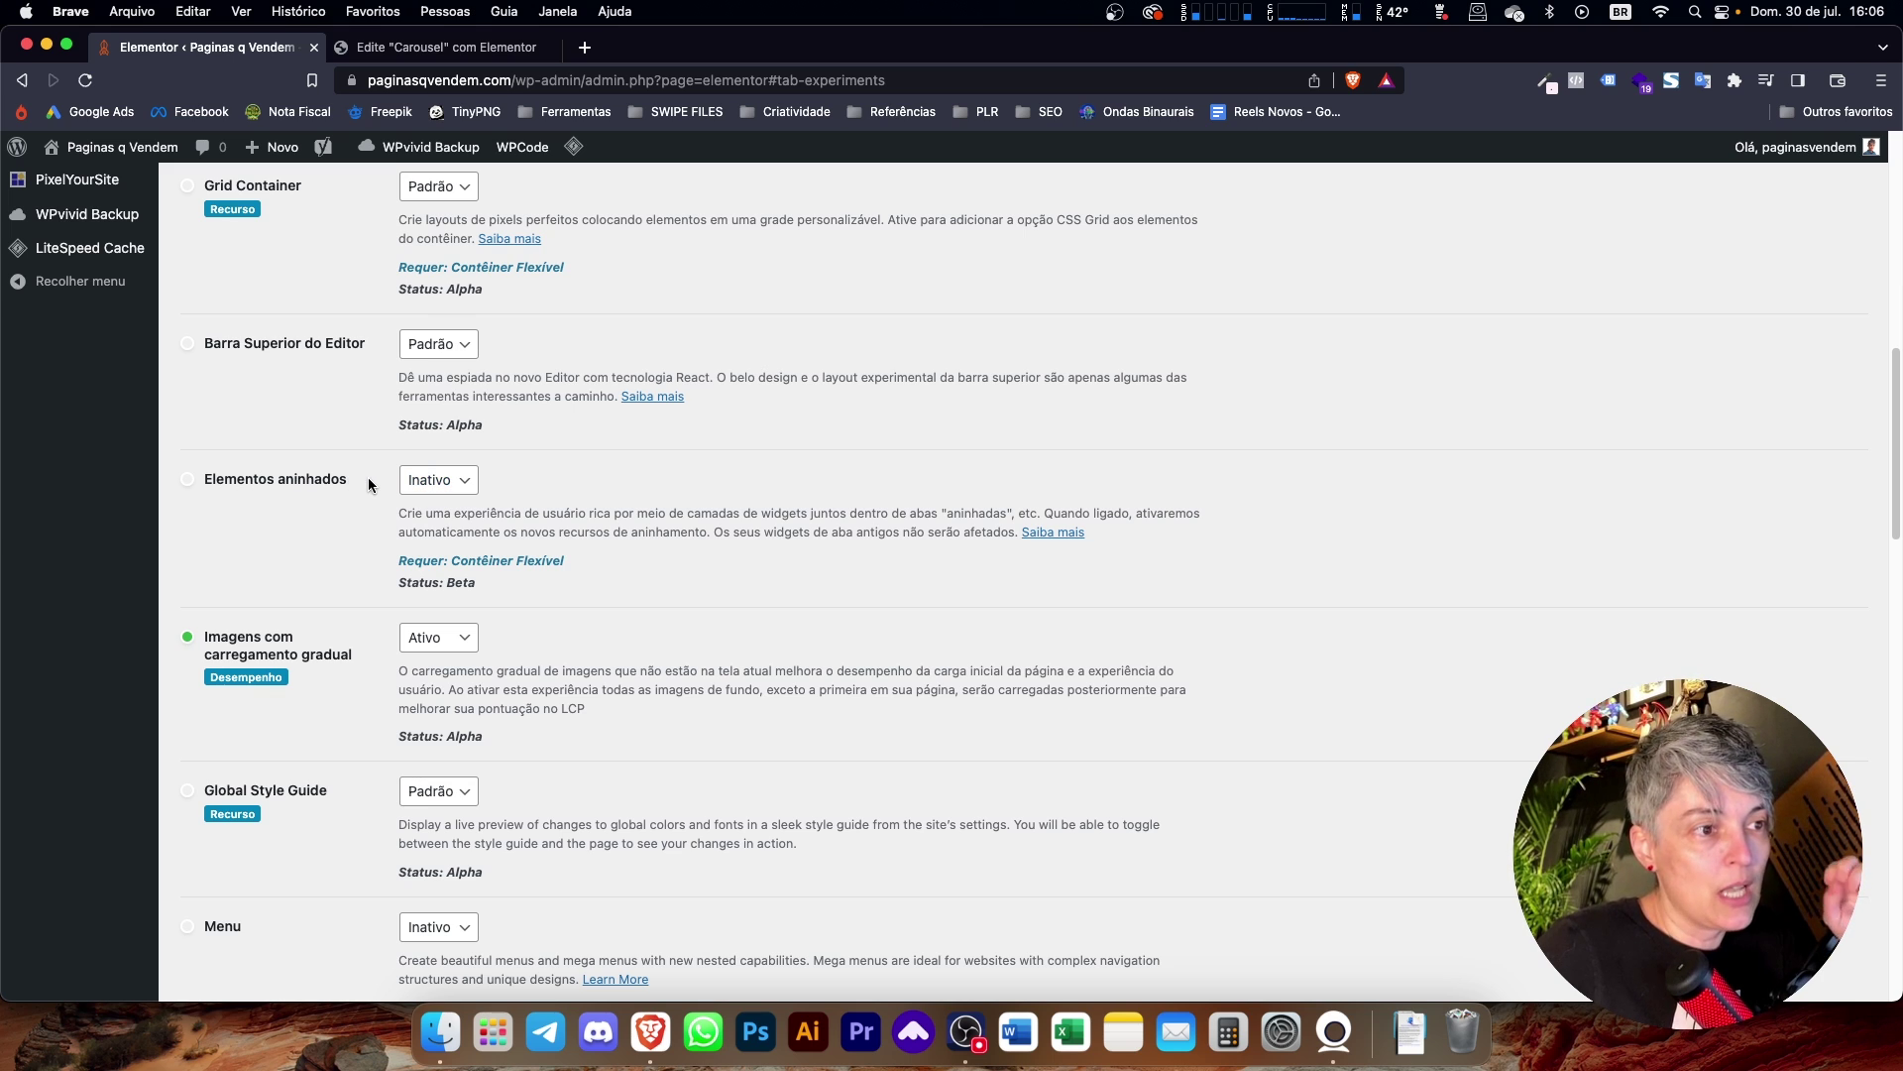
left_click(425, 490)
left_click(426, 452)
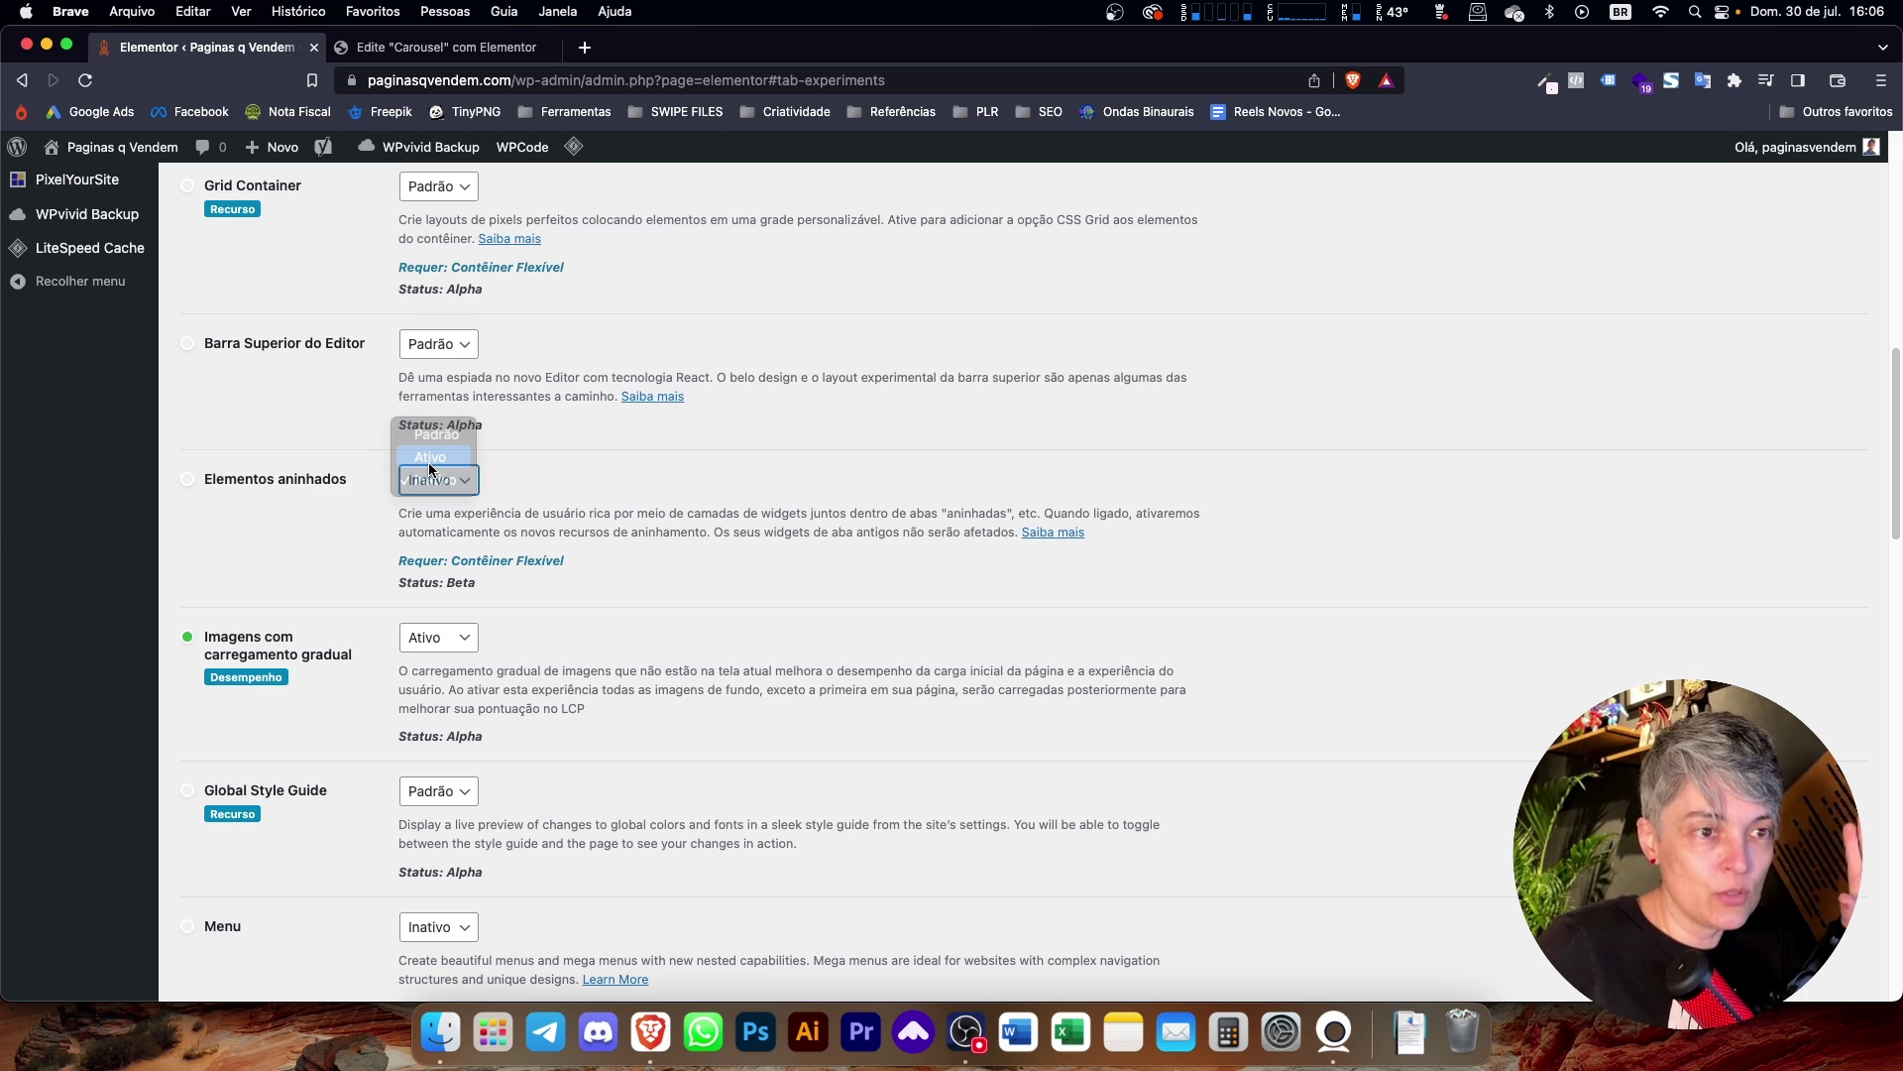
left_click(427, 483)
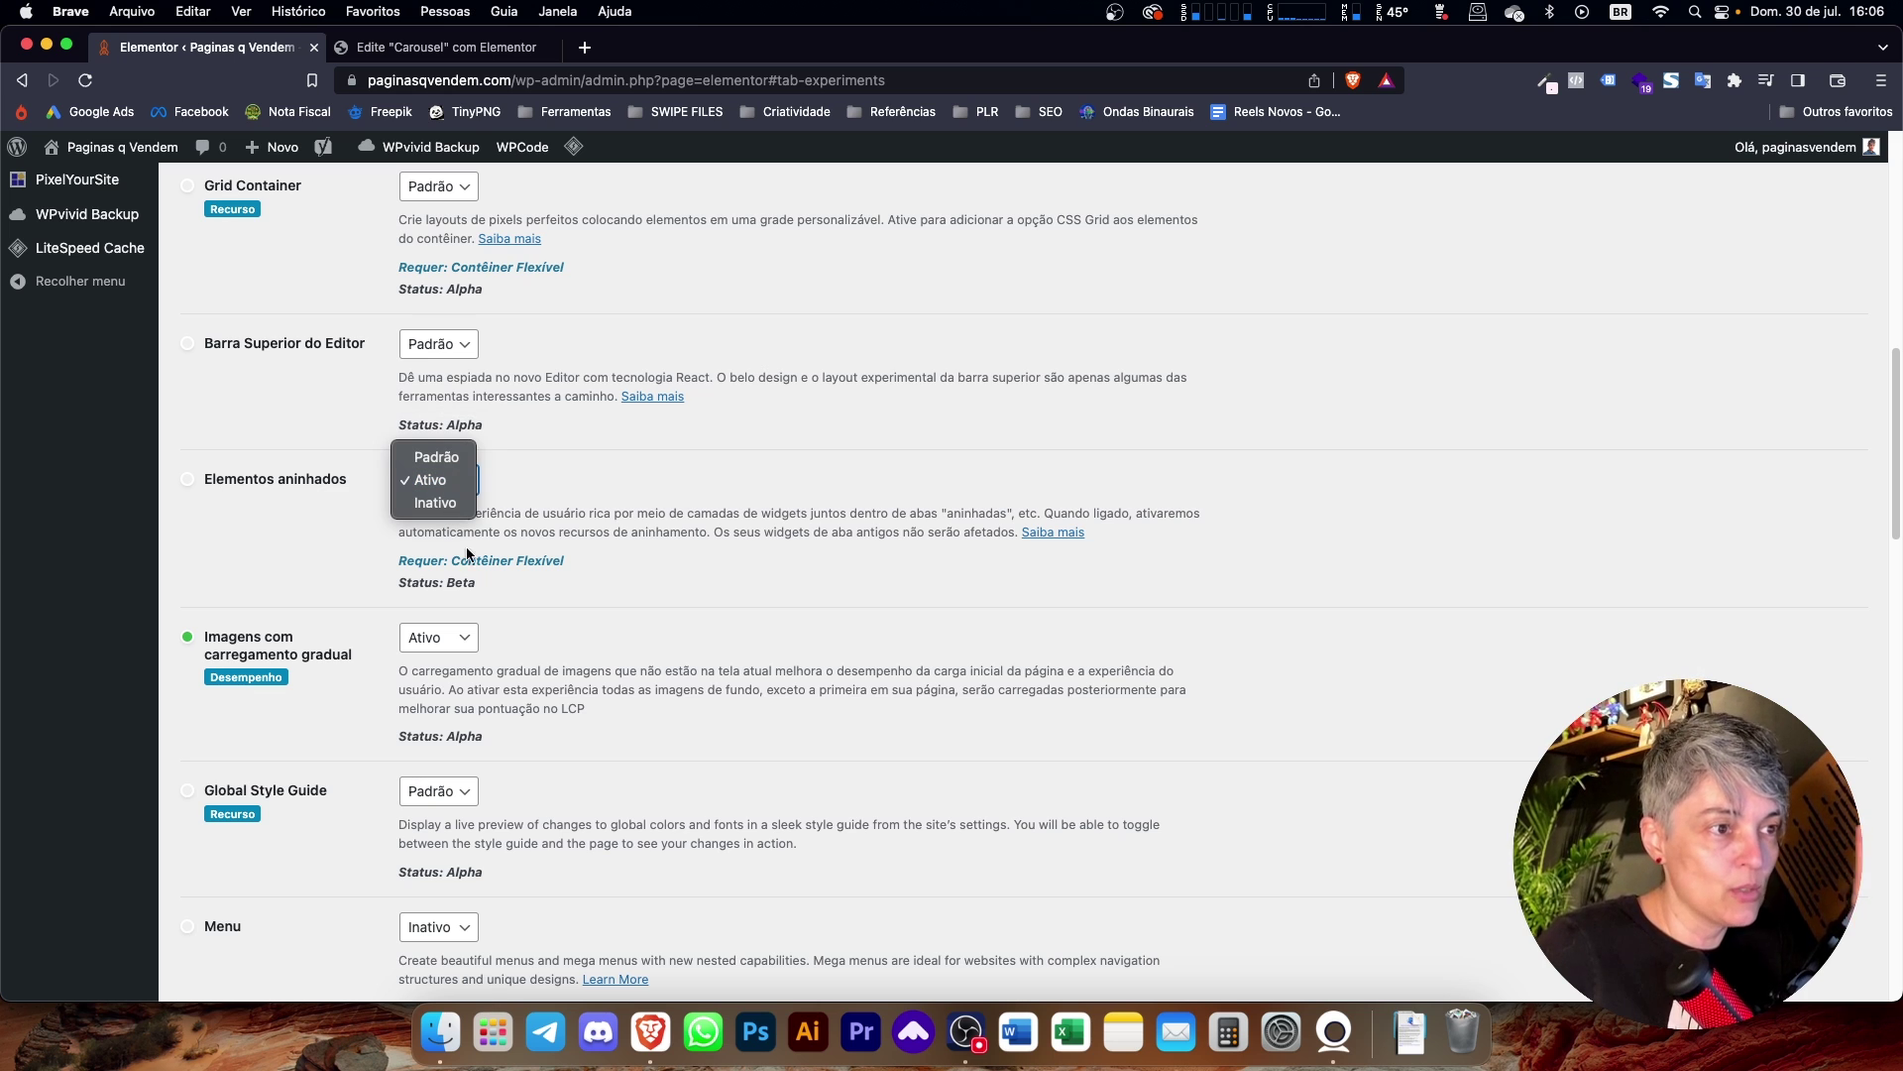
left_click(448, 480)
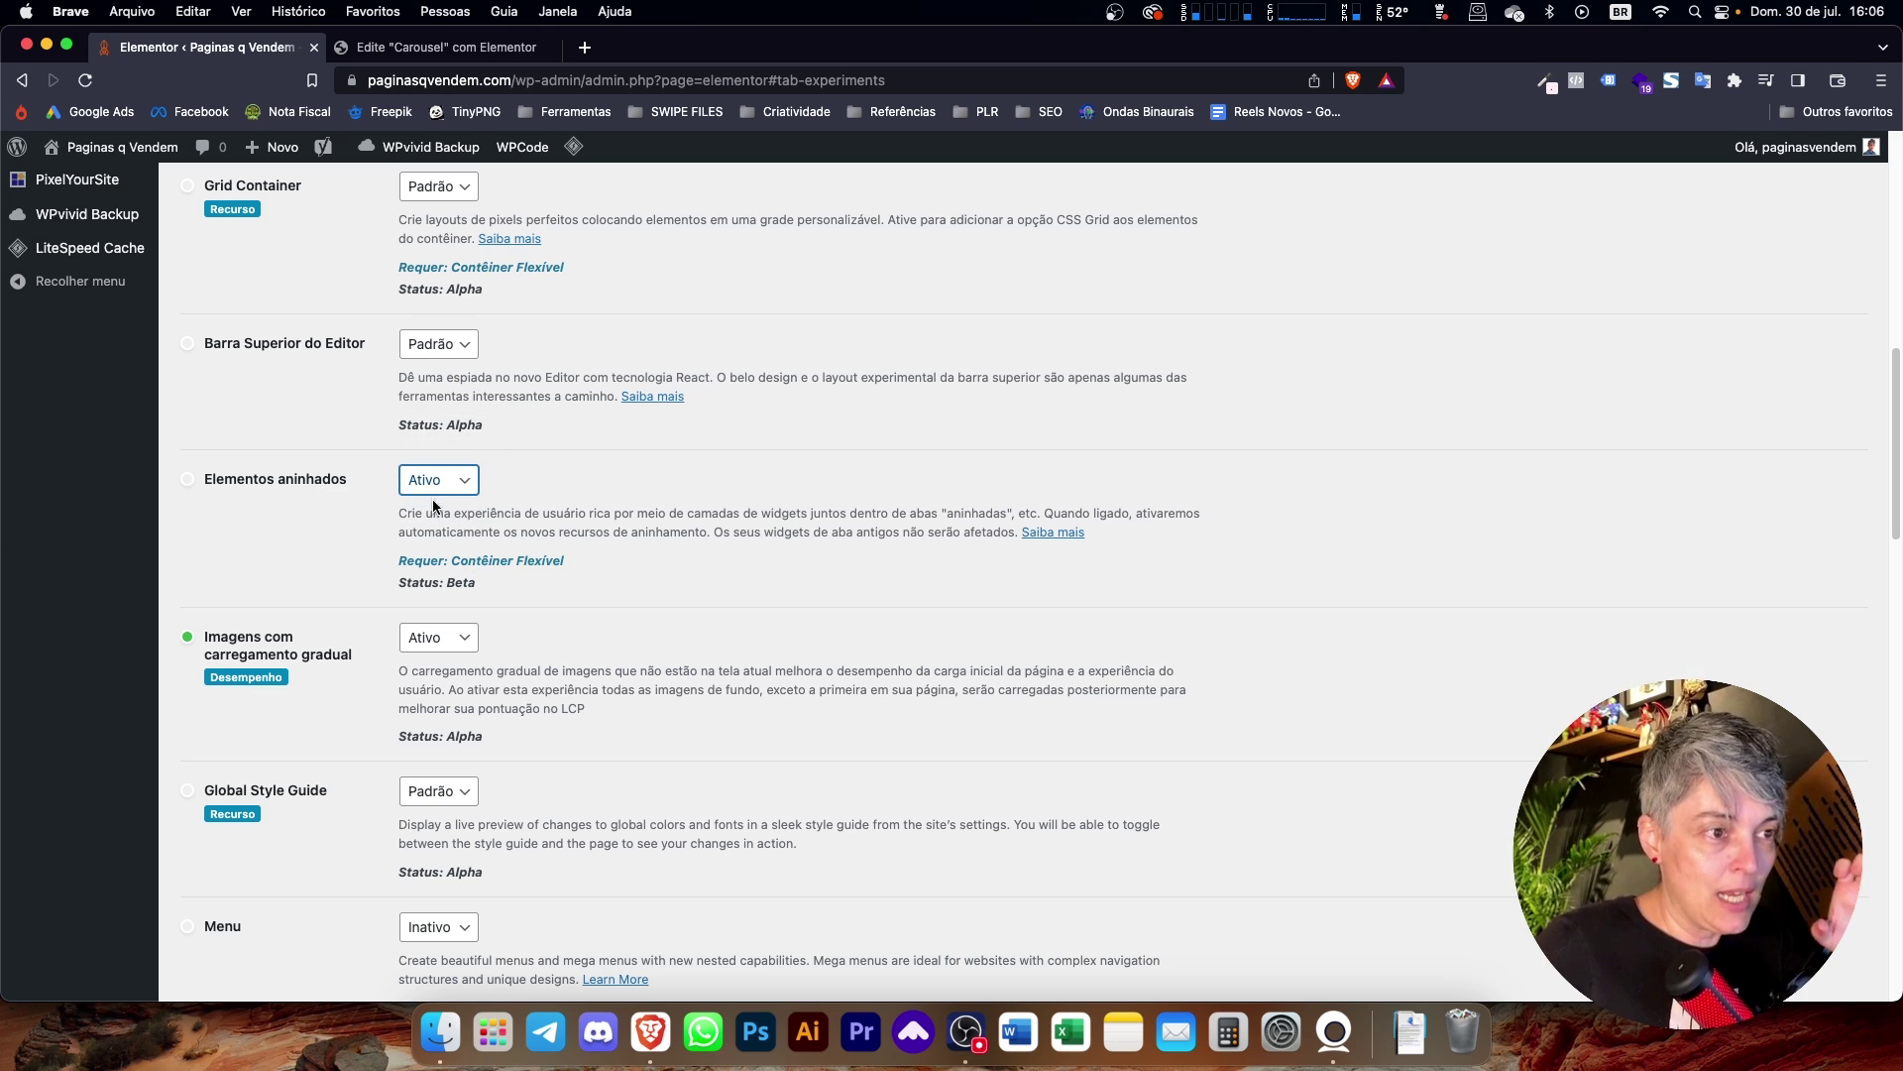
scroll(478, 602, "down", 15)
left_click(242, 898)
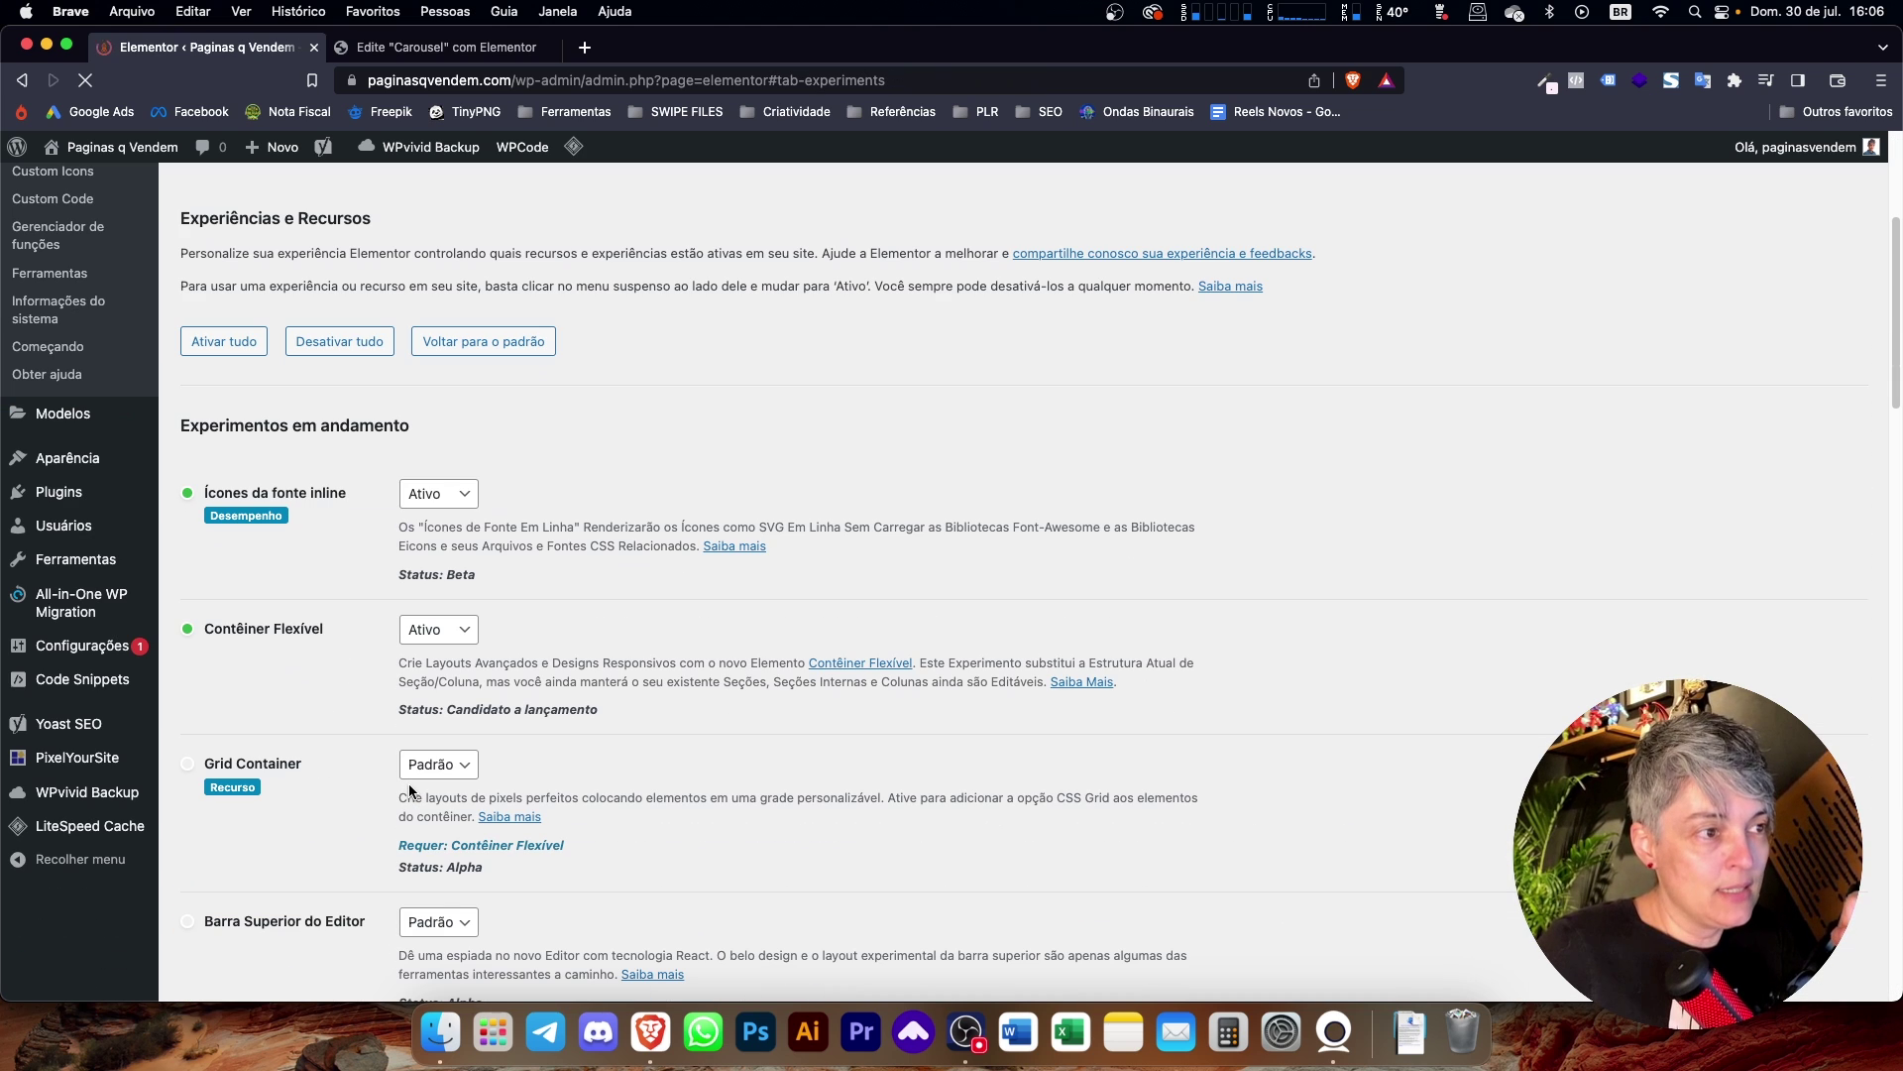
Examine the activation and release status of Elementos aninhados, Grid Container and Contêiner Flexível among the ongoing experiments.
scroll(409, 783, "down", 7)
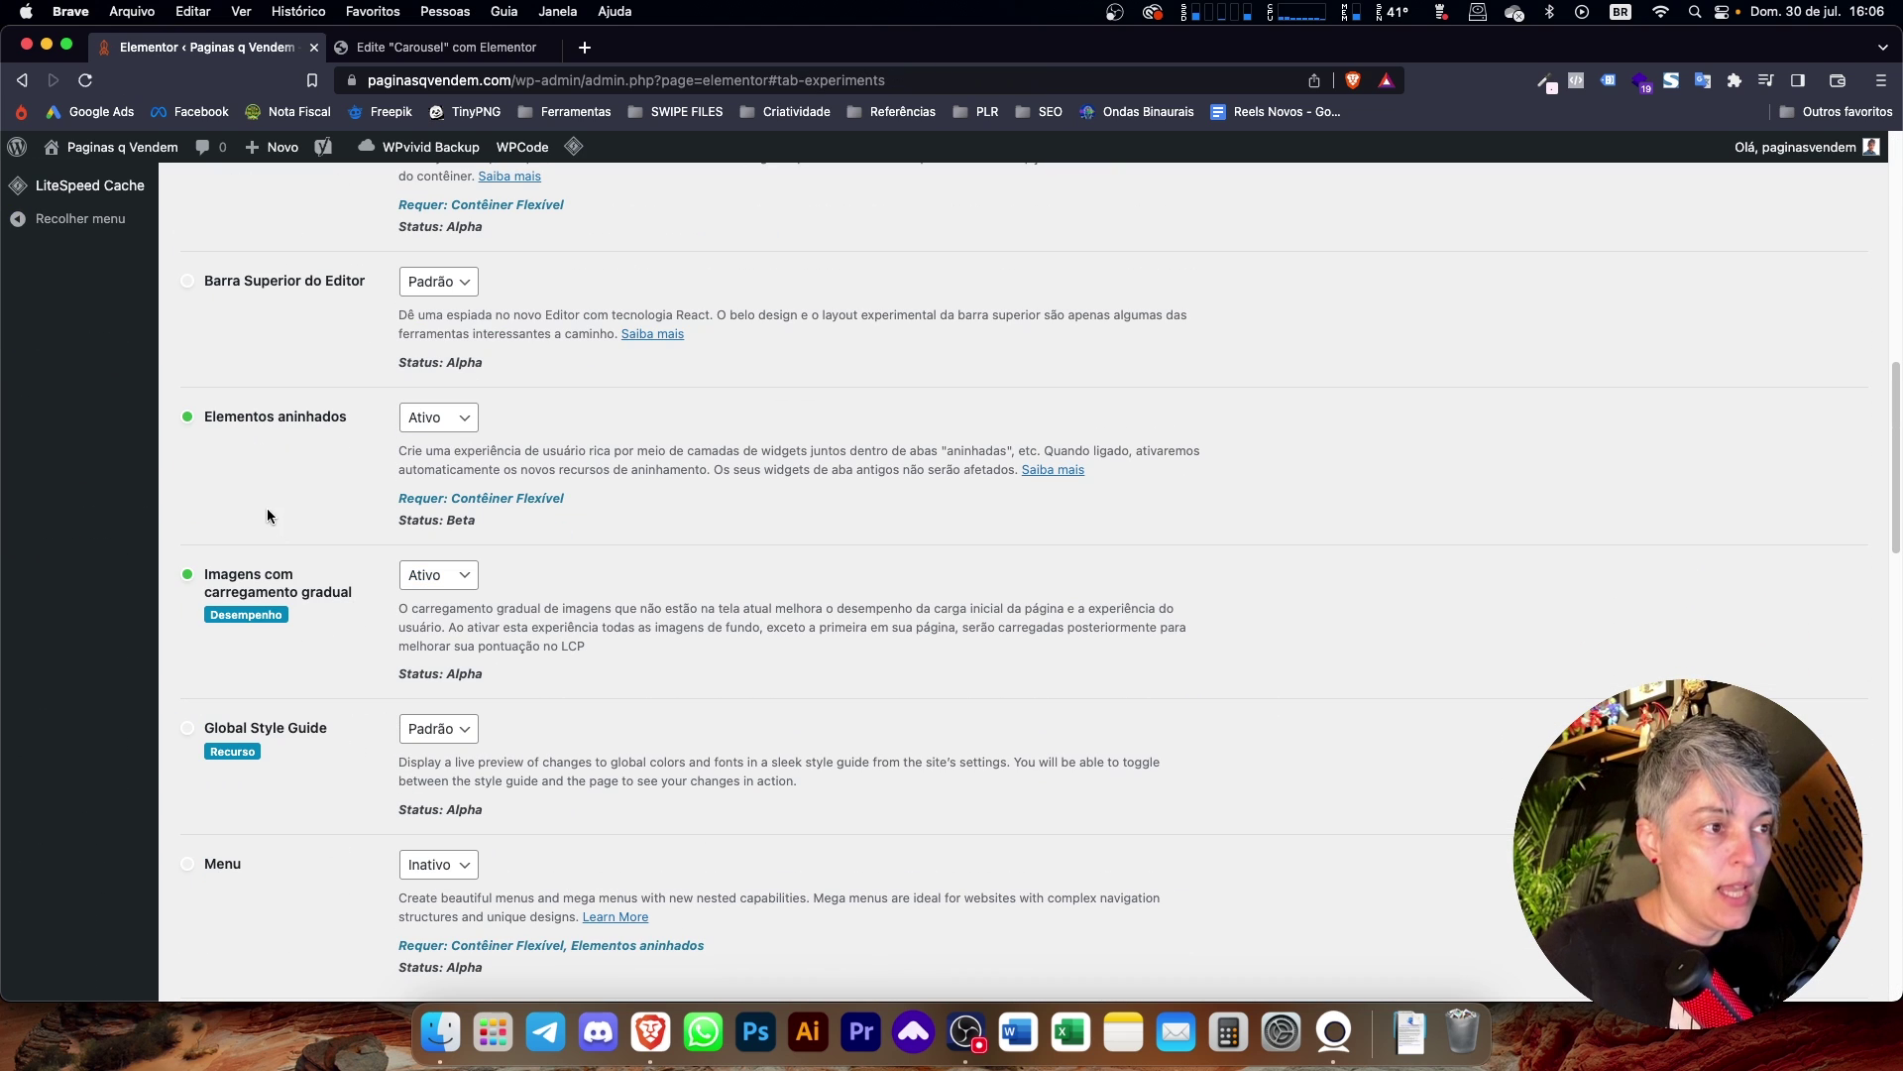
left_click_drag(403, 525, 474, 526)
left_click(474, 521)
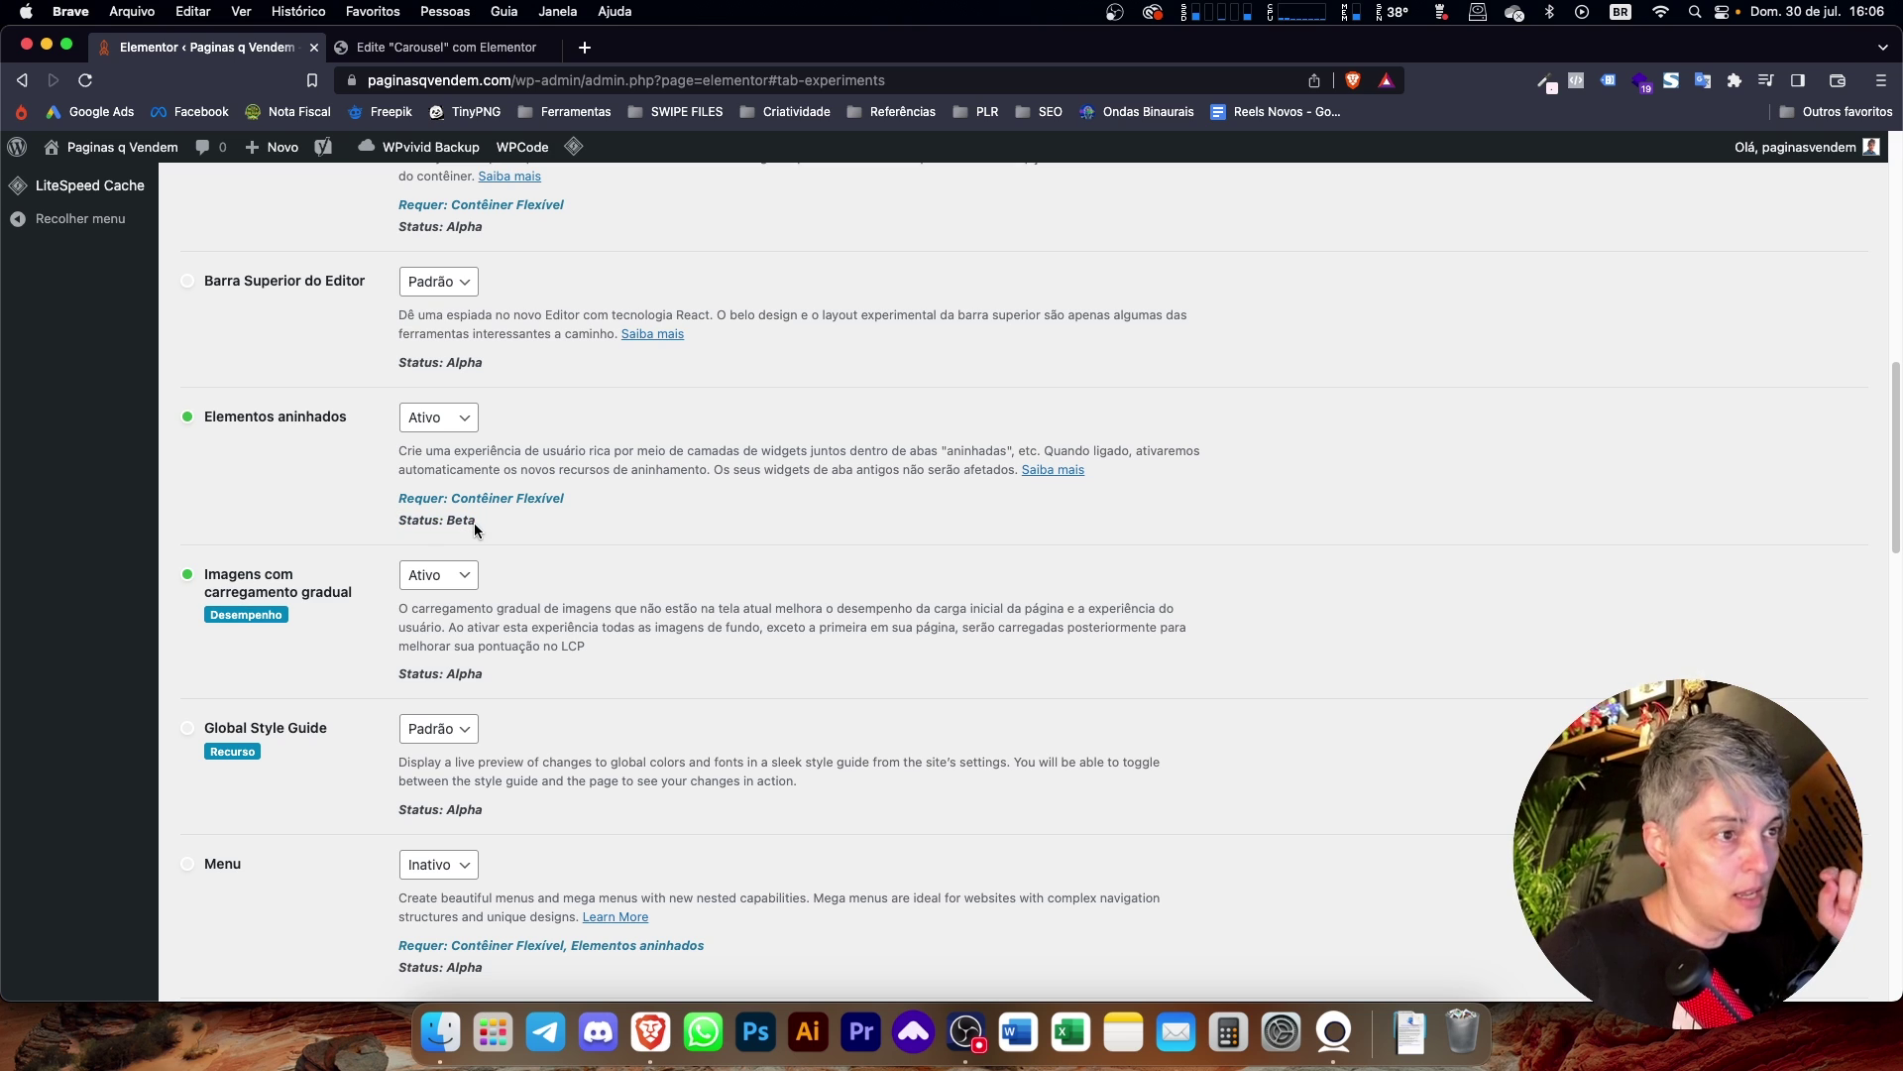
scroll(491, 795, "up", 7)
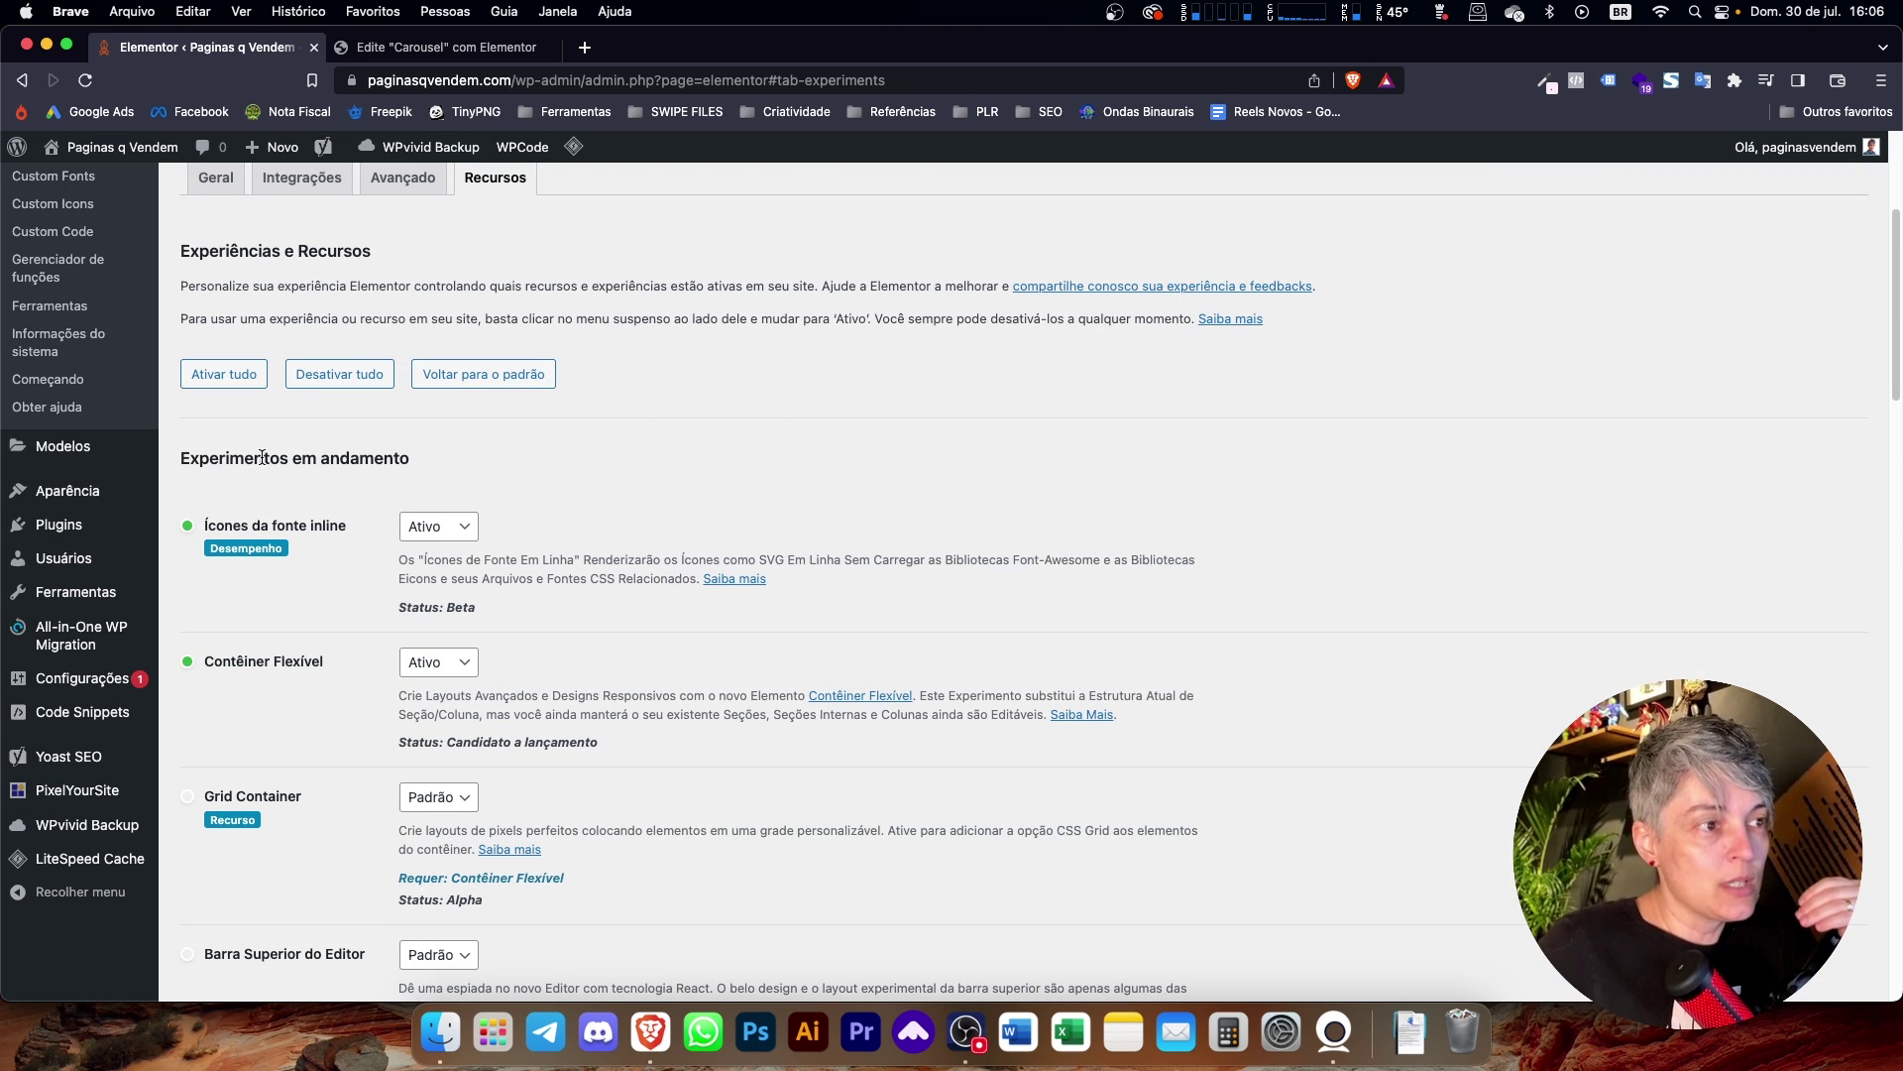
scroll(337, 456, "up", 3)
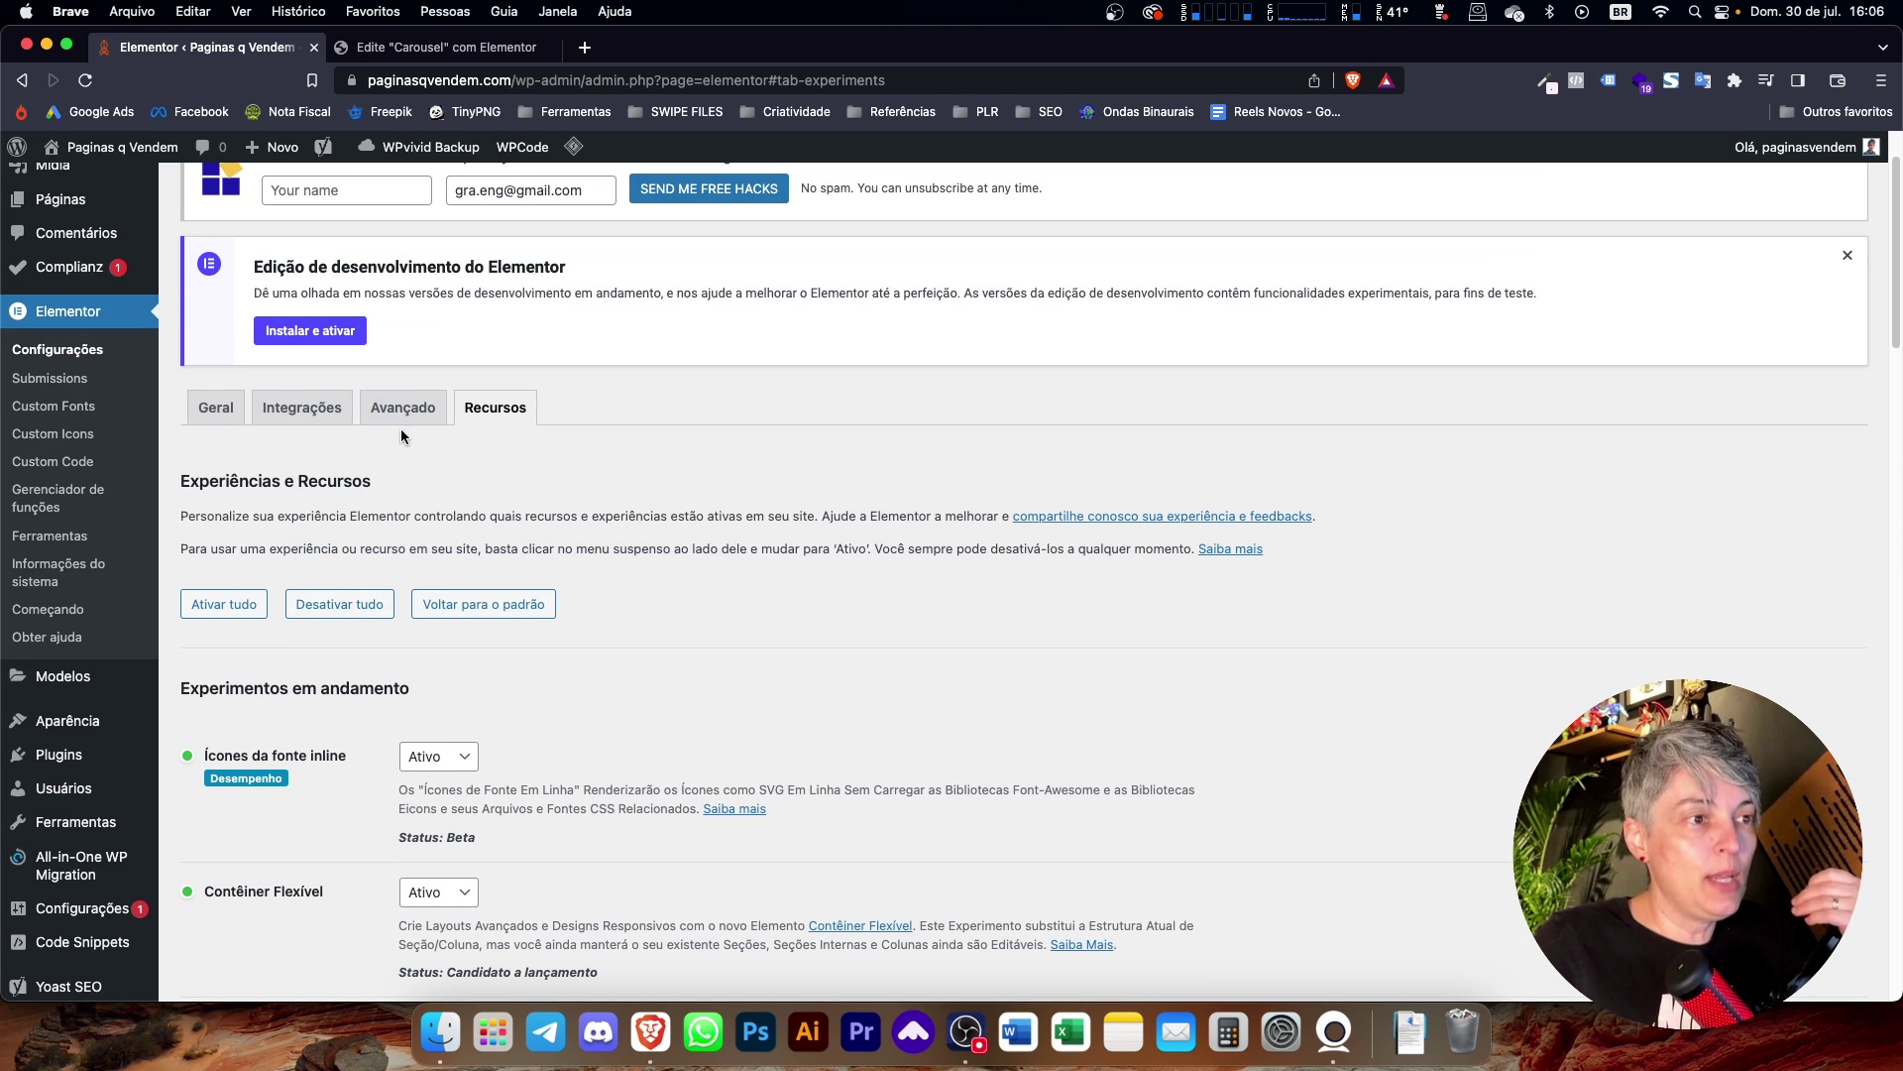
scroll(449, 491, "down", 3)
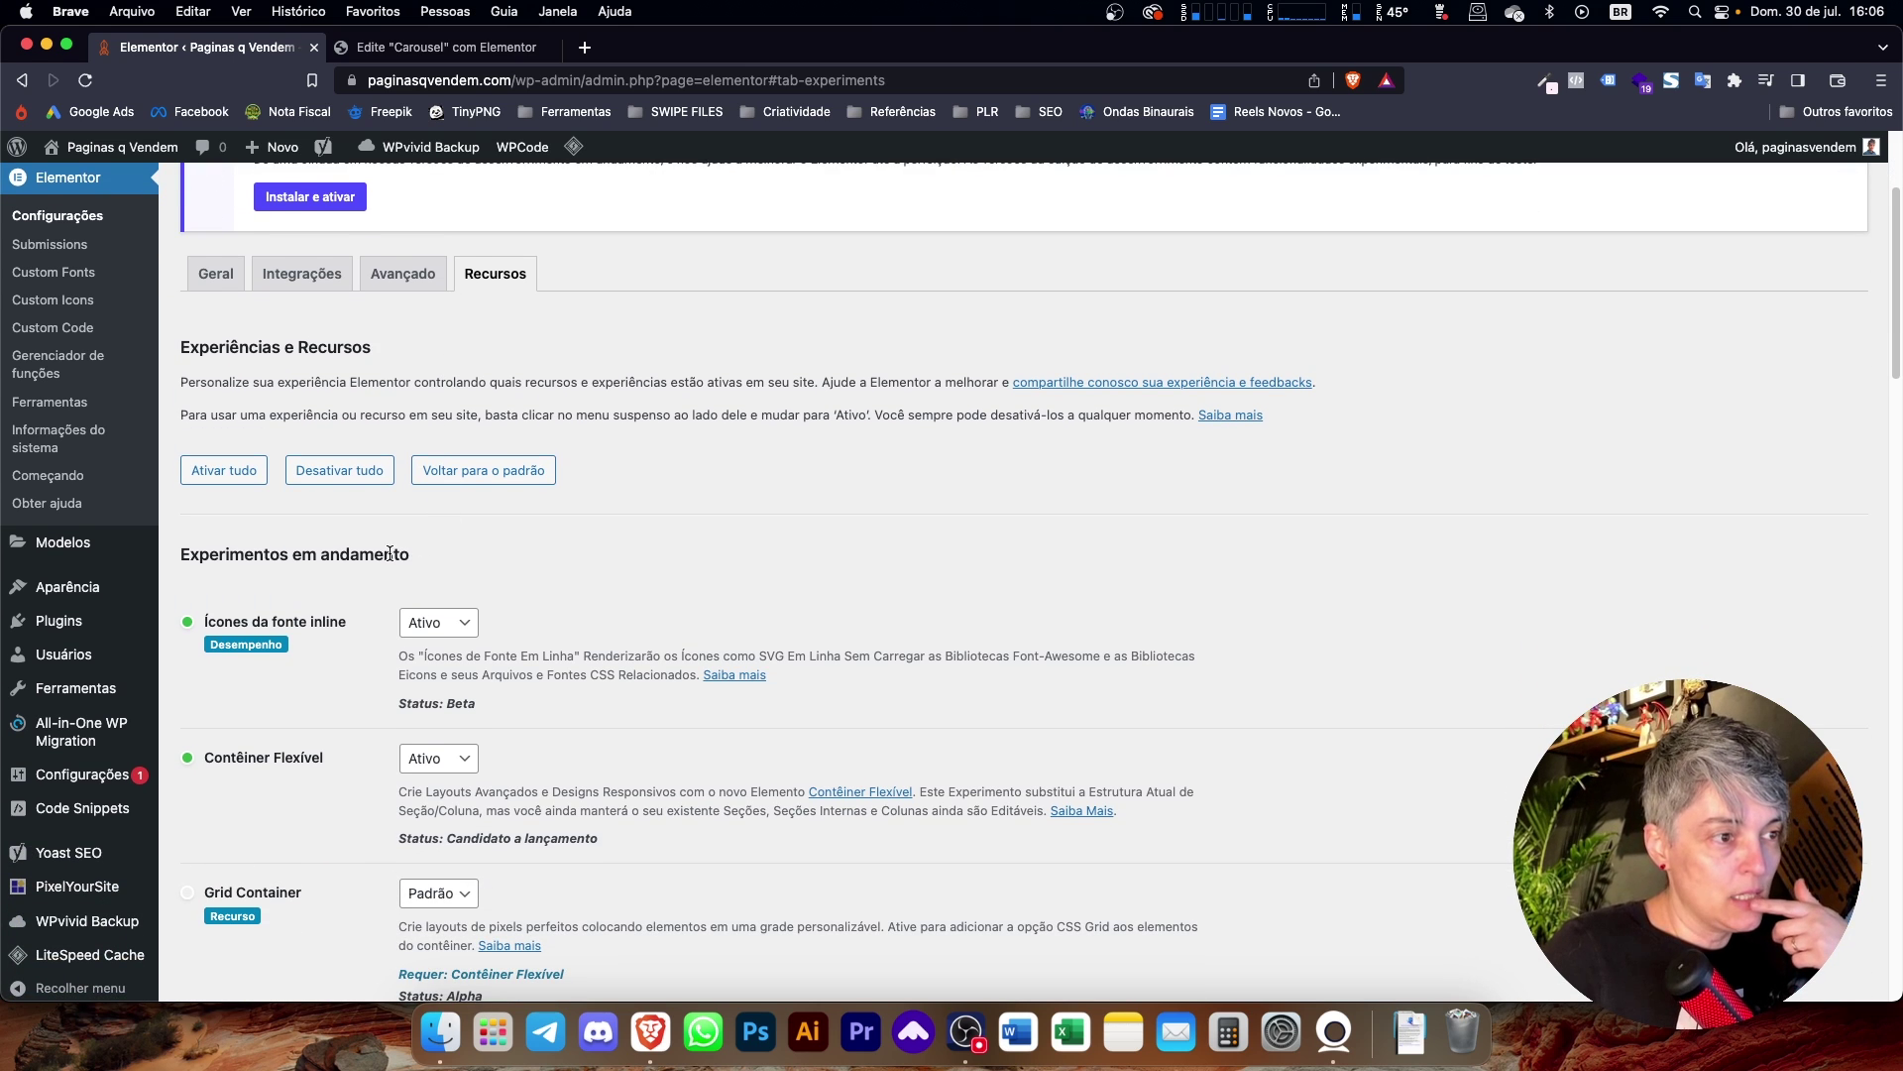
scroll(310, 671, "down", 3)
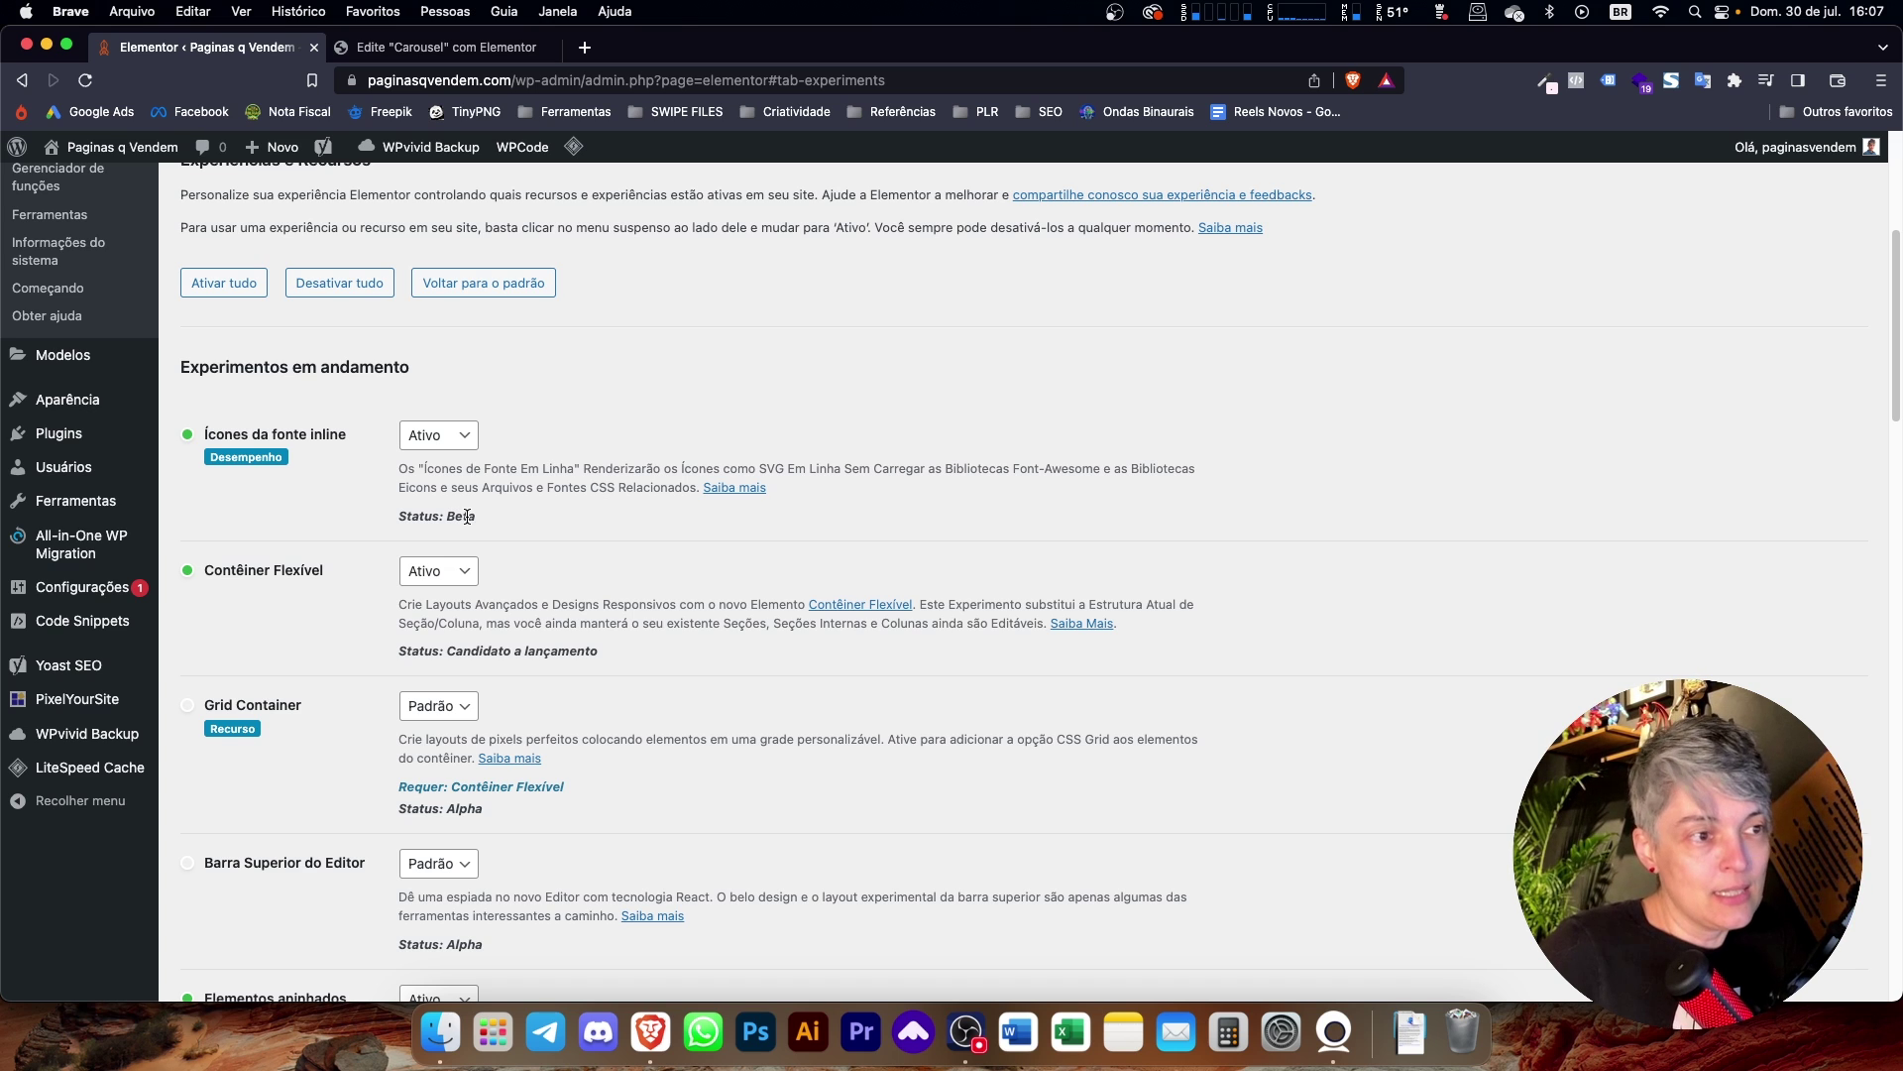
scroll(454, 658, "down", 5)
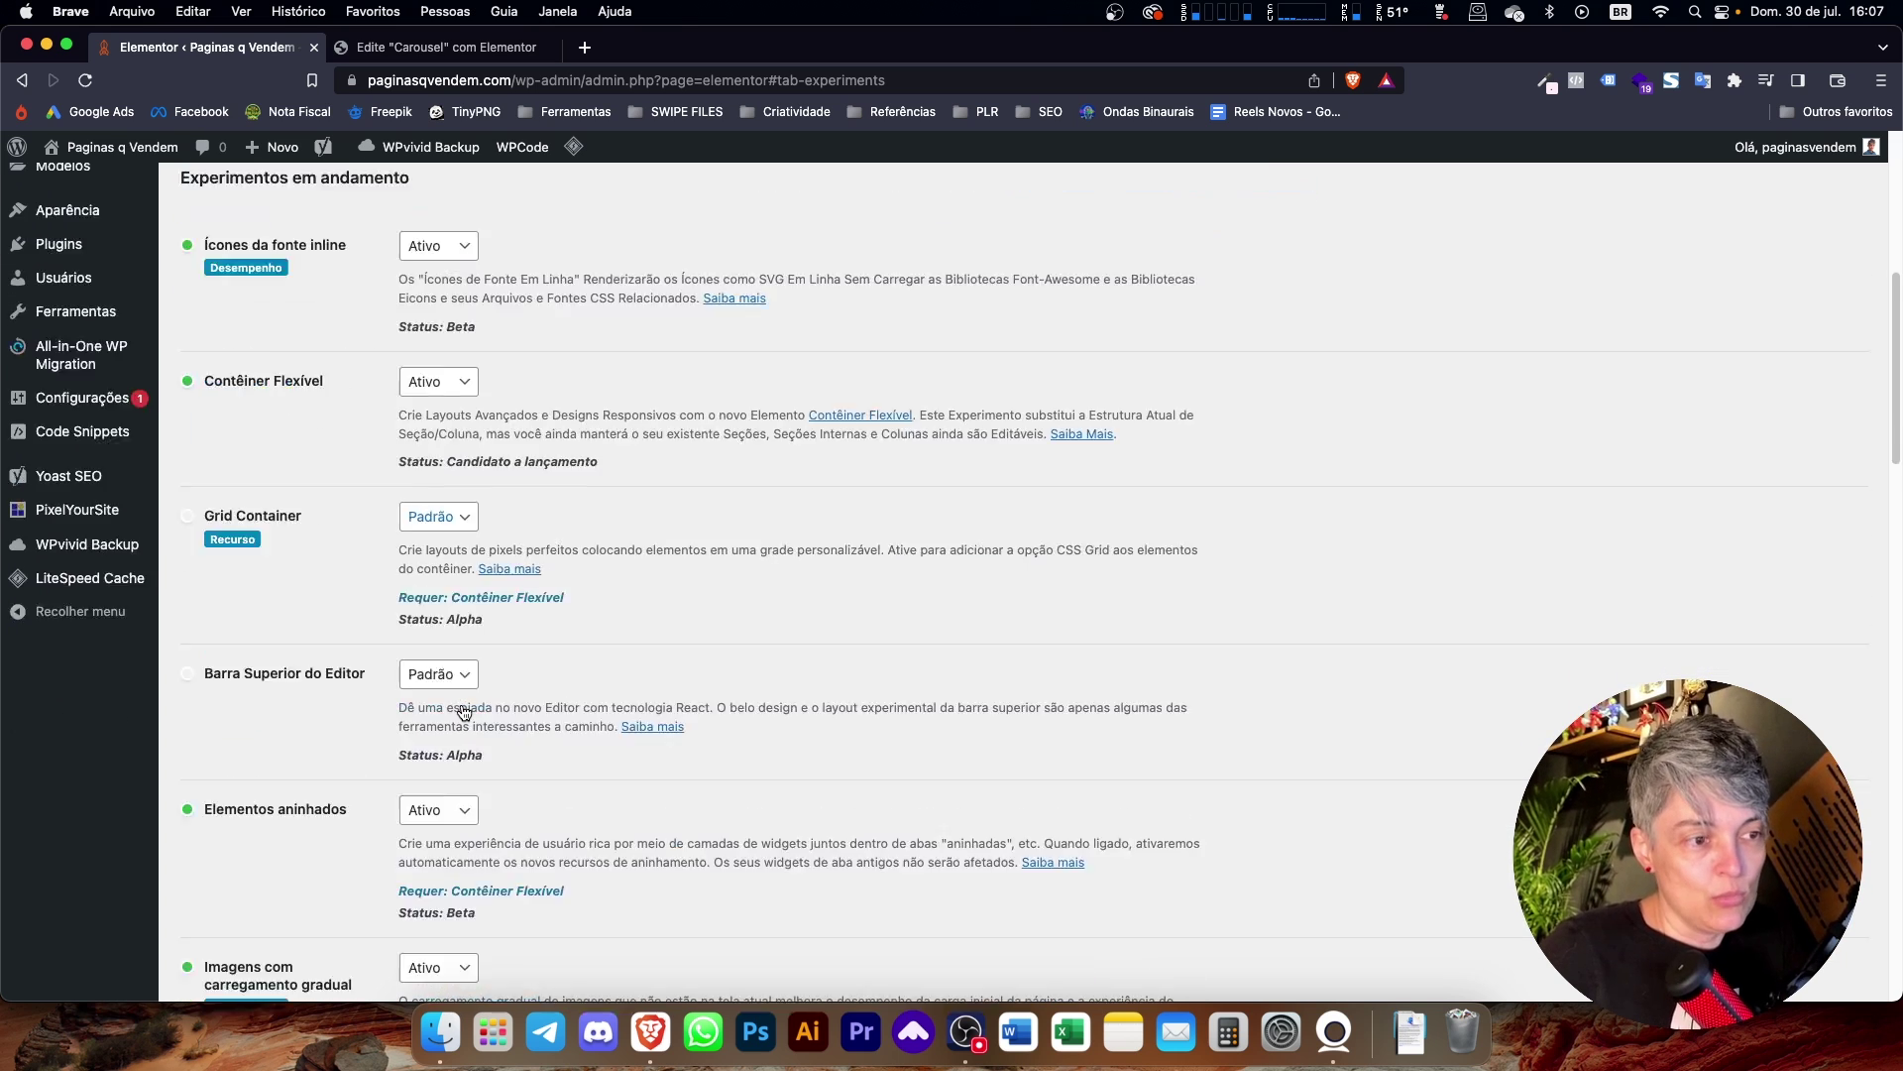
left_click_drag(394, 557, 474, 562)
left_click(477, 561)
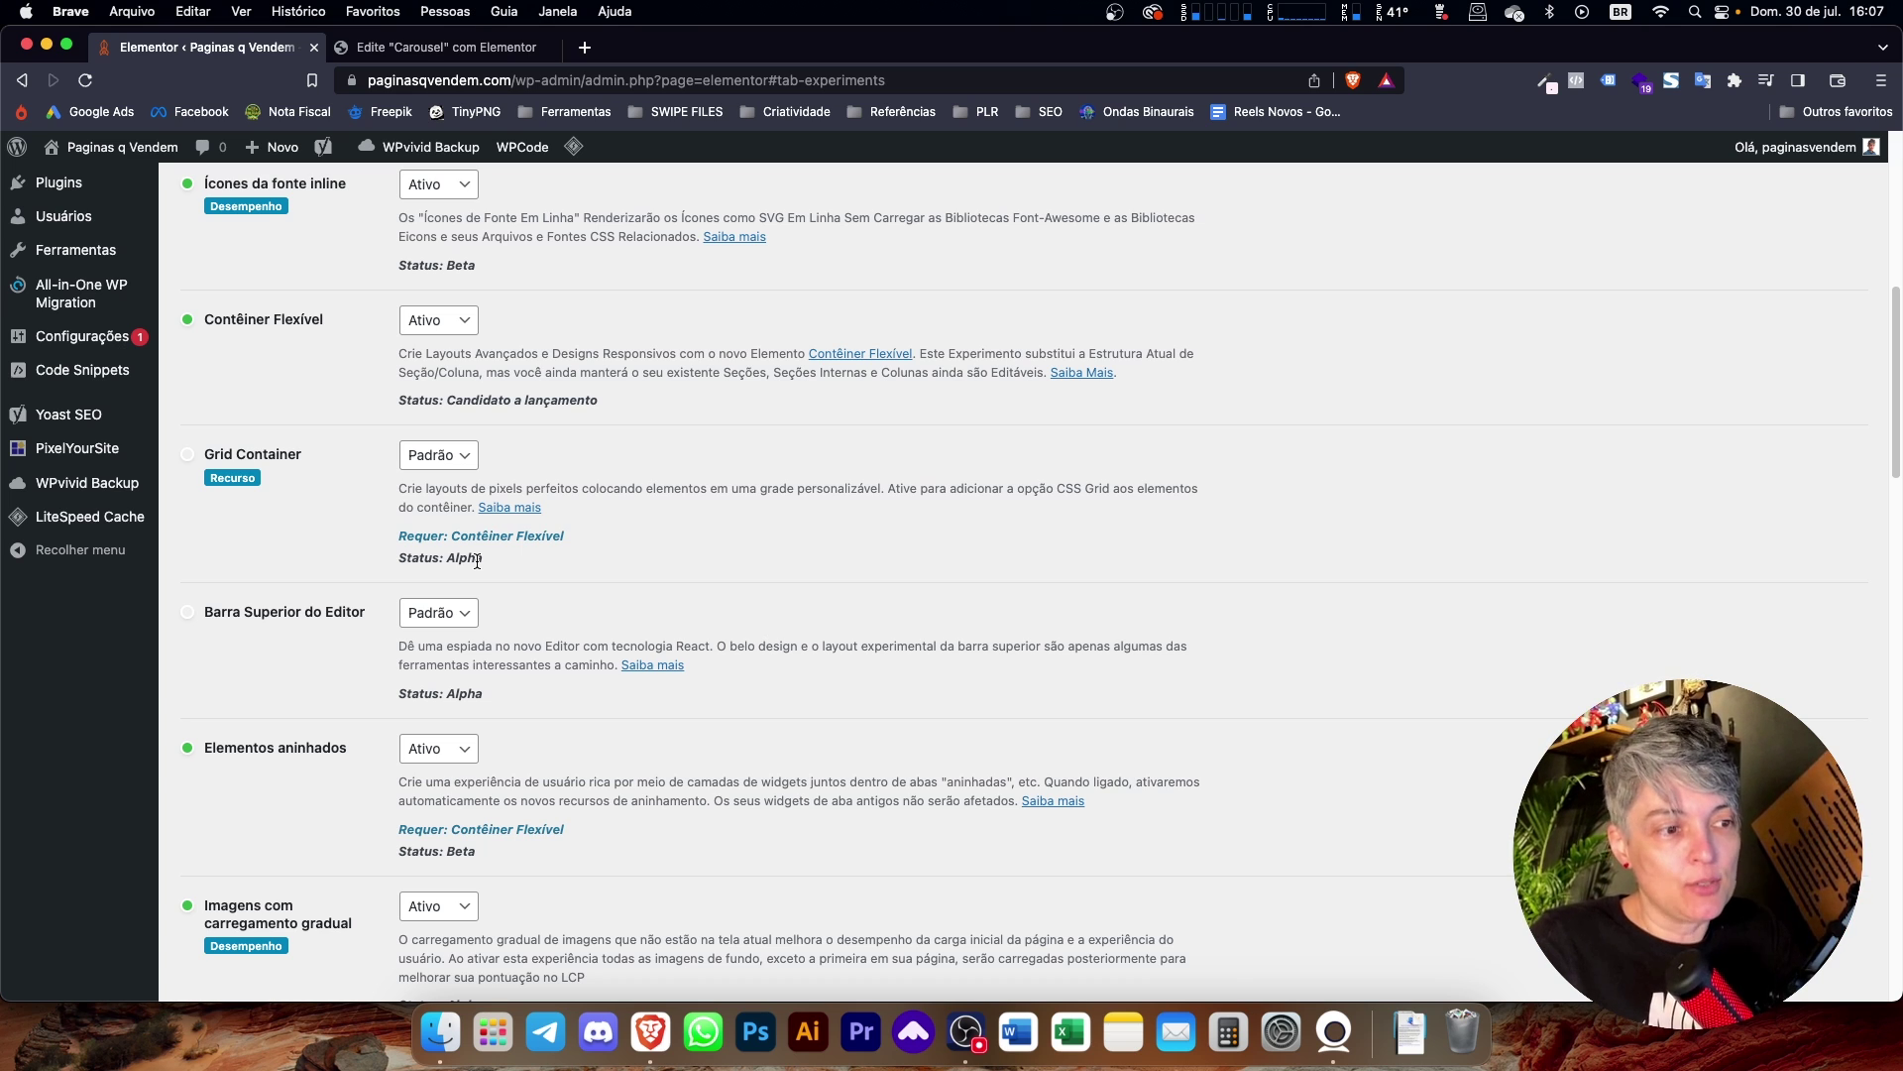
left_click_drag(482, 847, 399, 851)
scroll(555, 565, "up", 2)
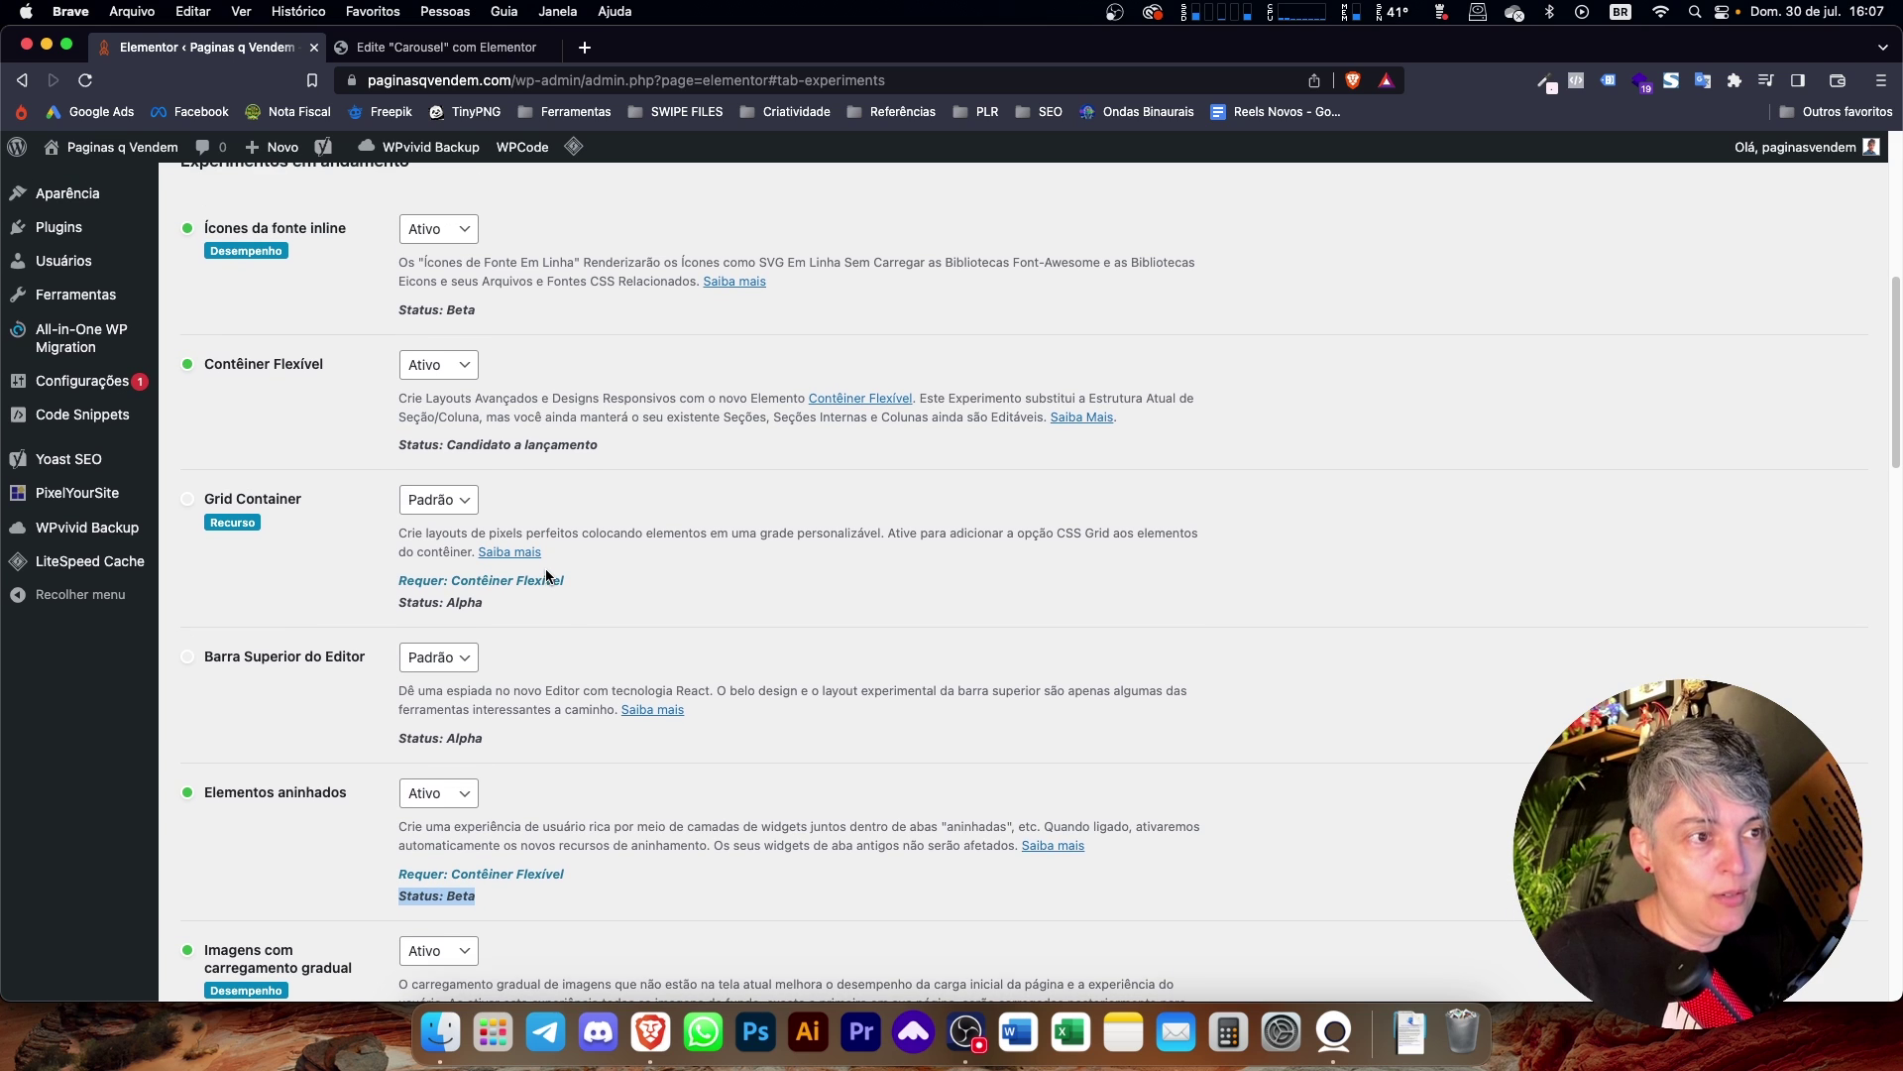
left_click_drag(597, 496, 442, 485)
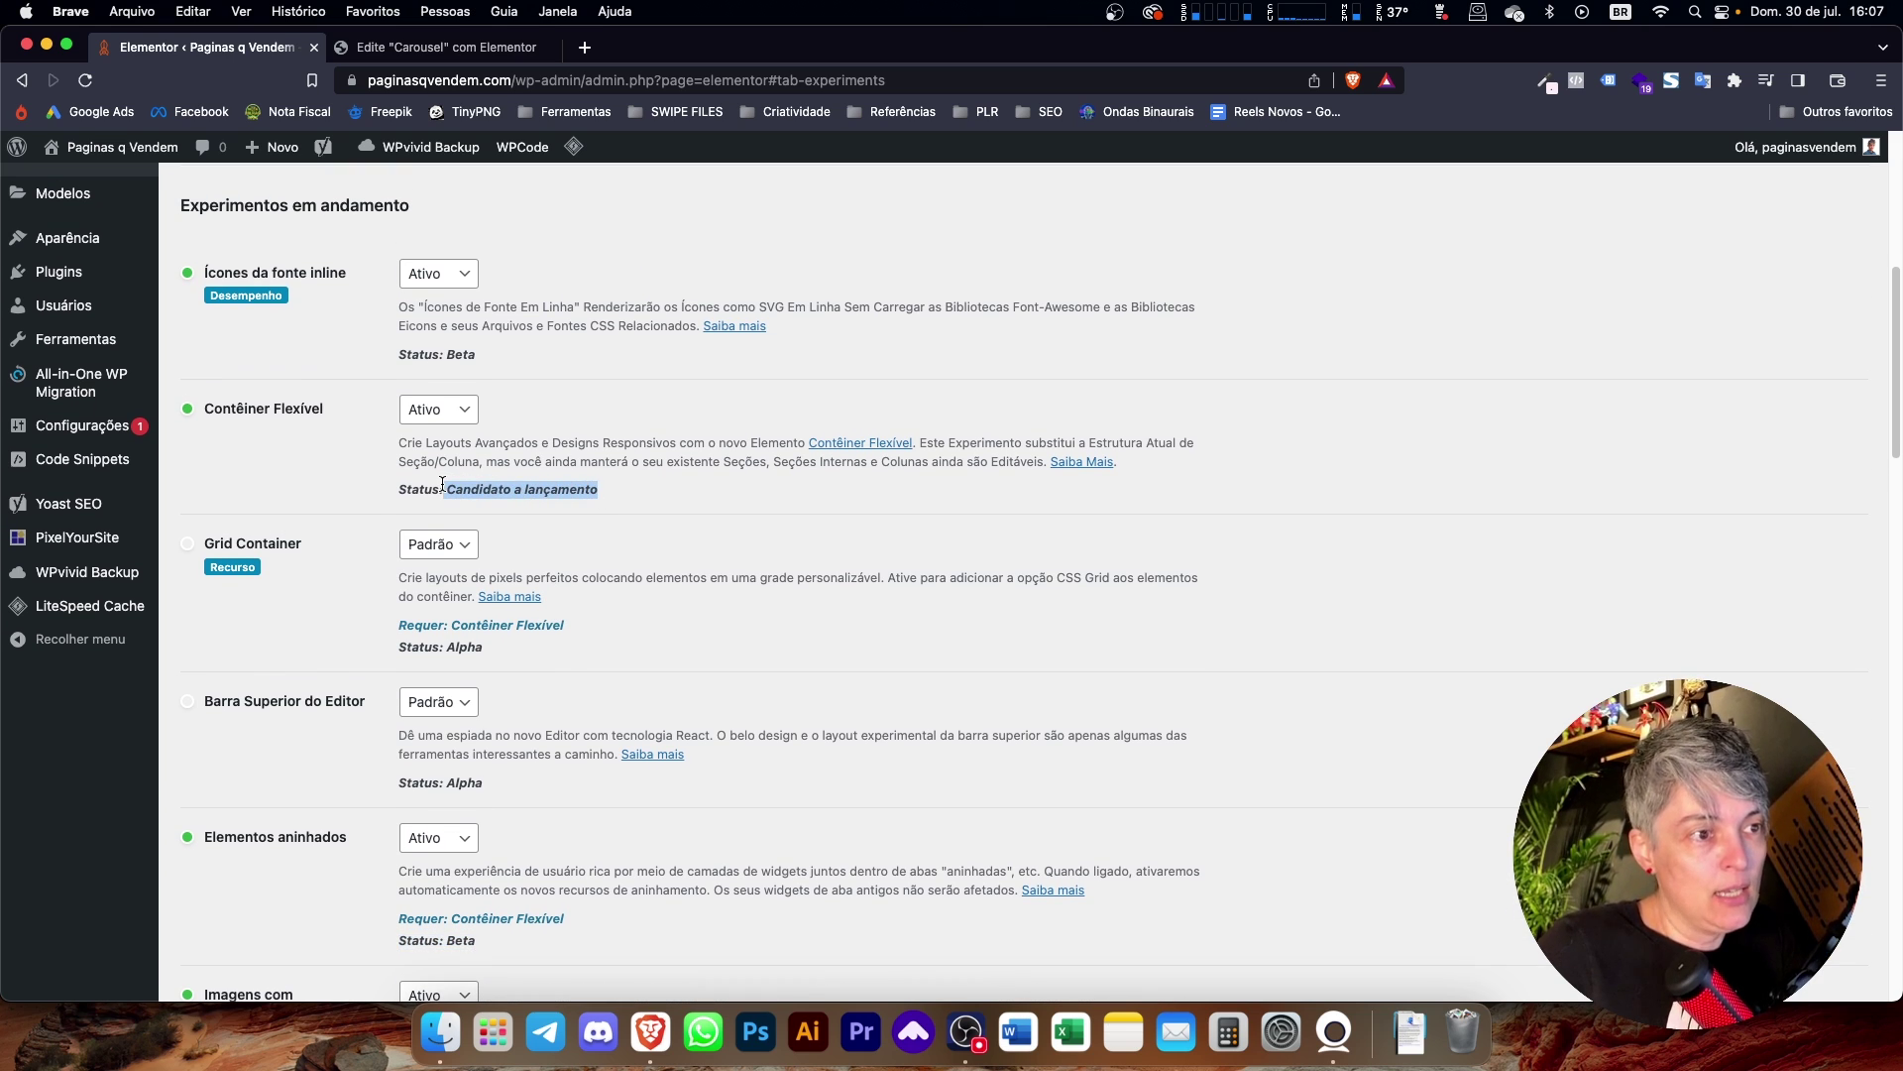
left_click(262, 444)
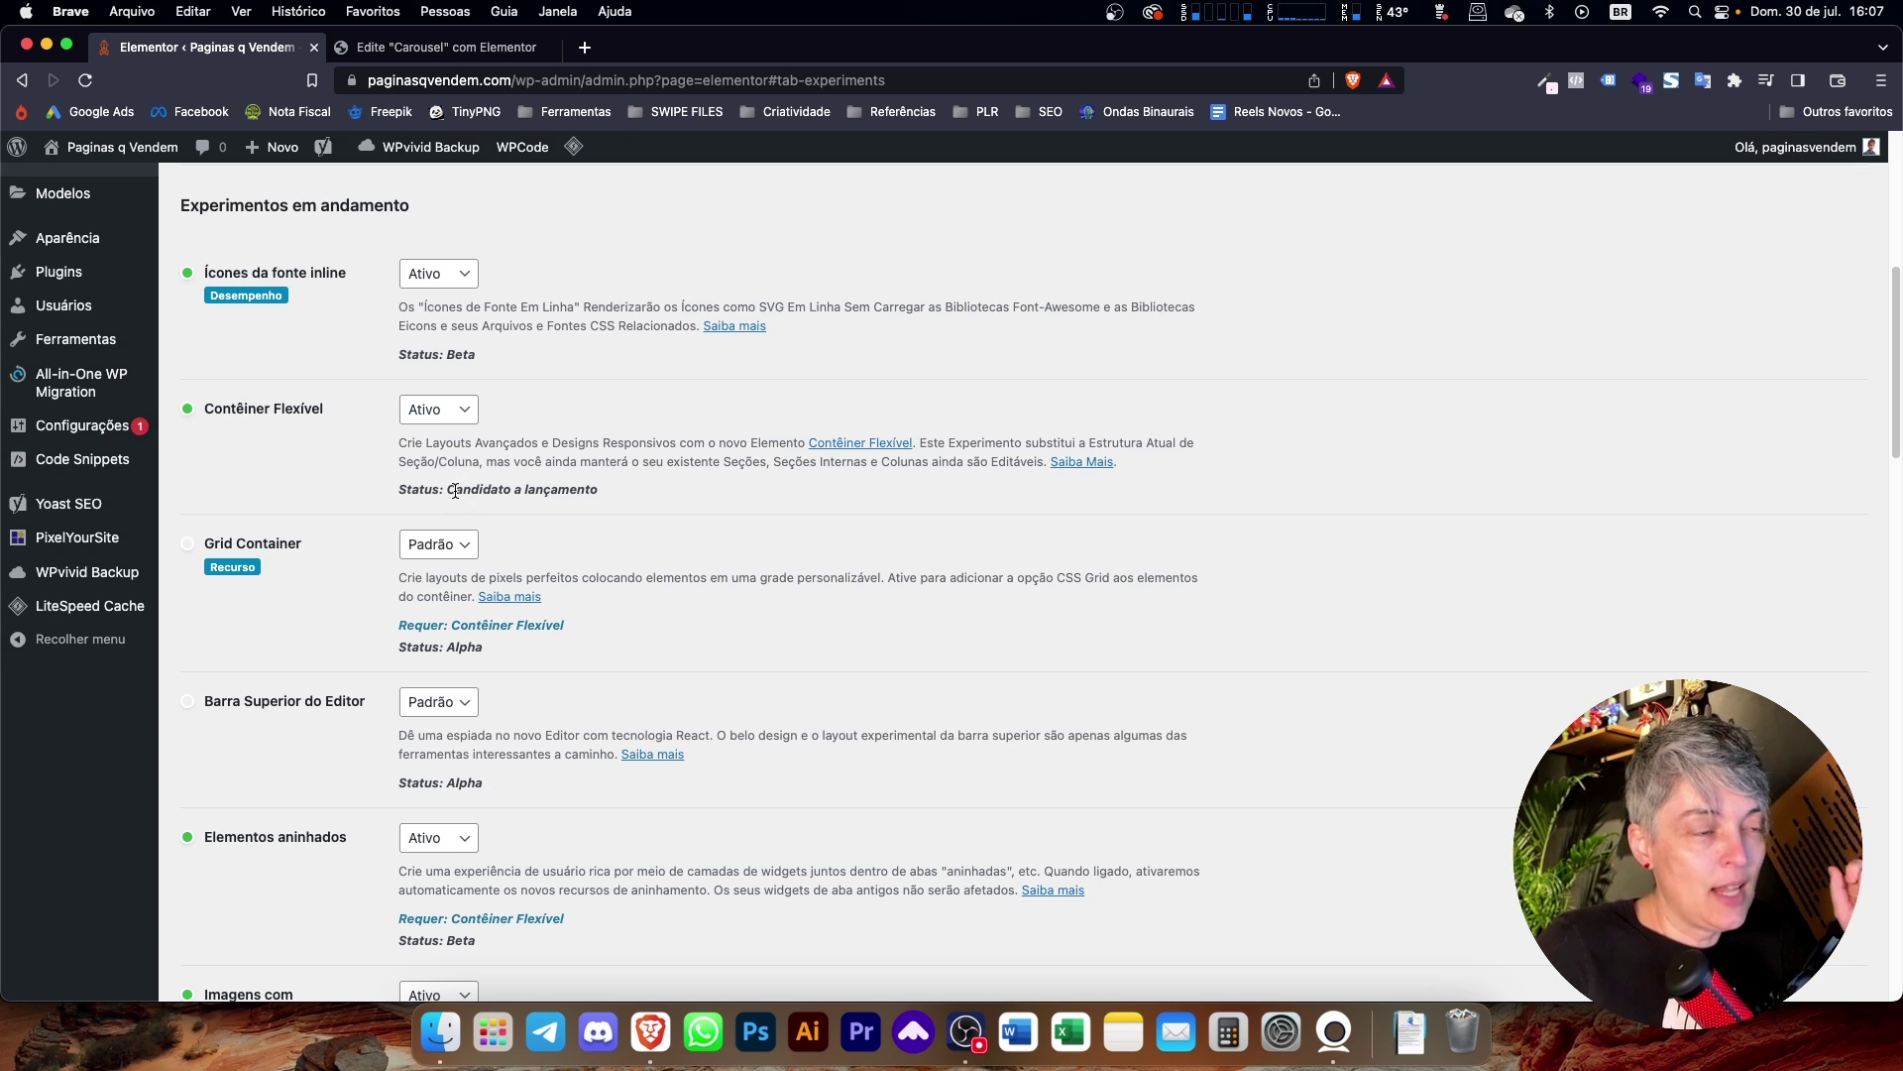
left_click_drag(456, 487, 595, 489)
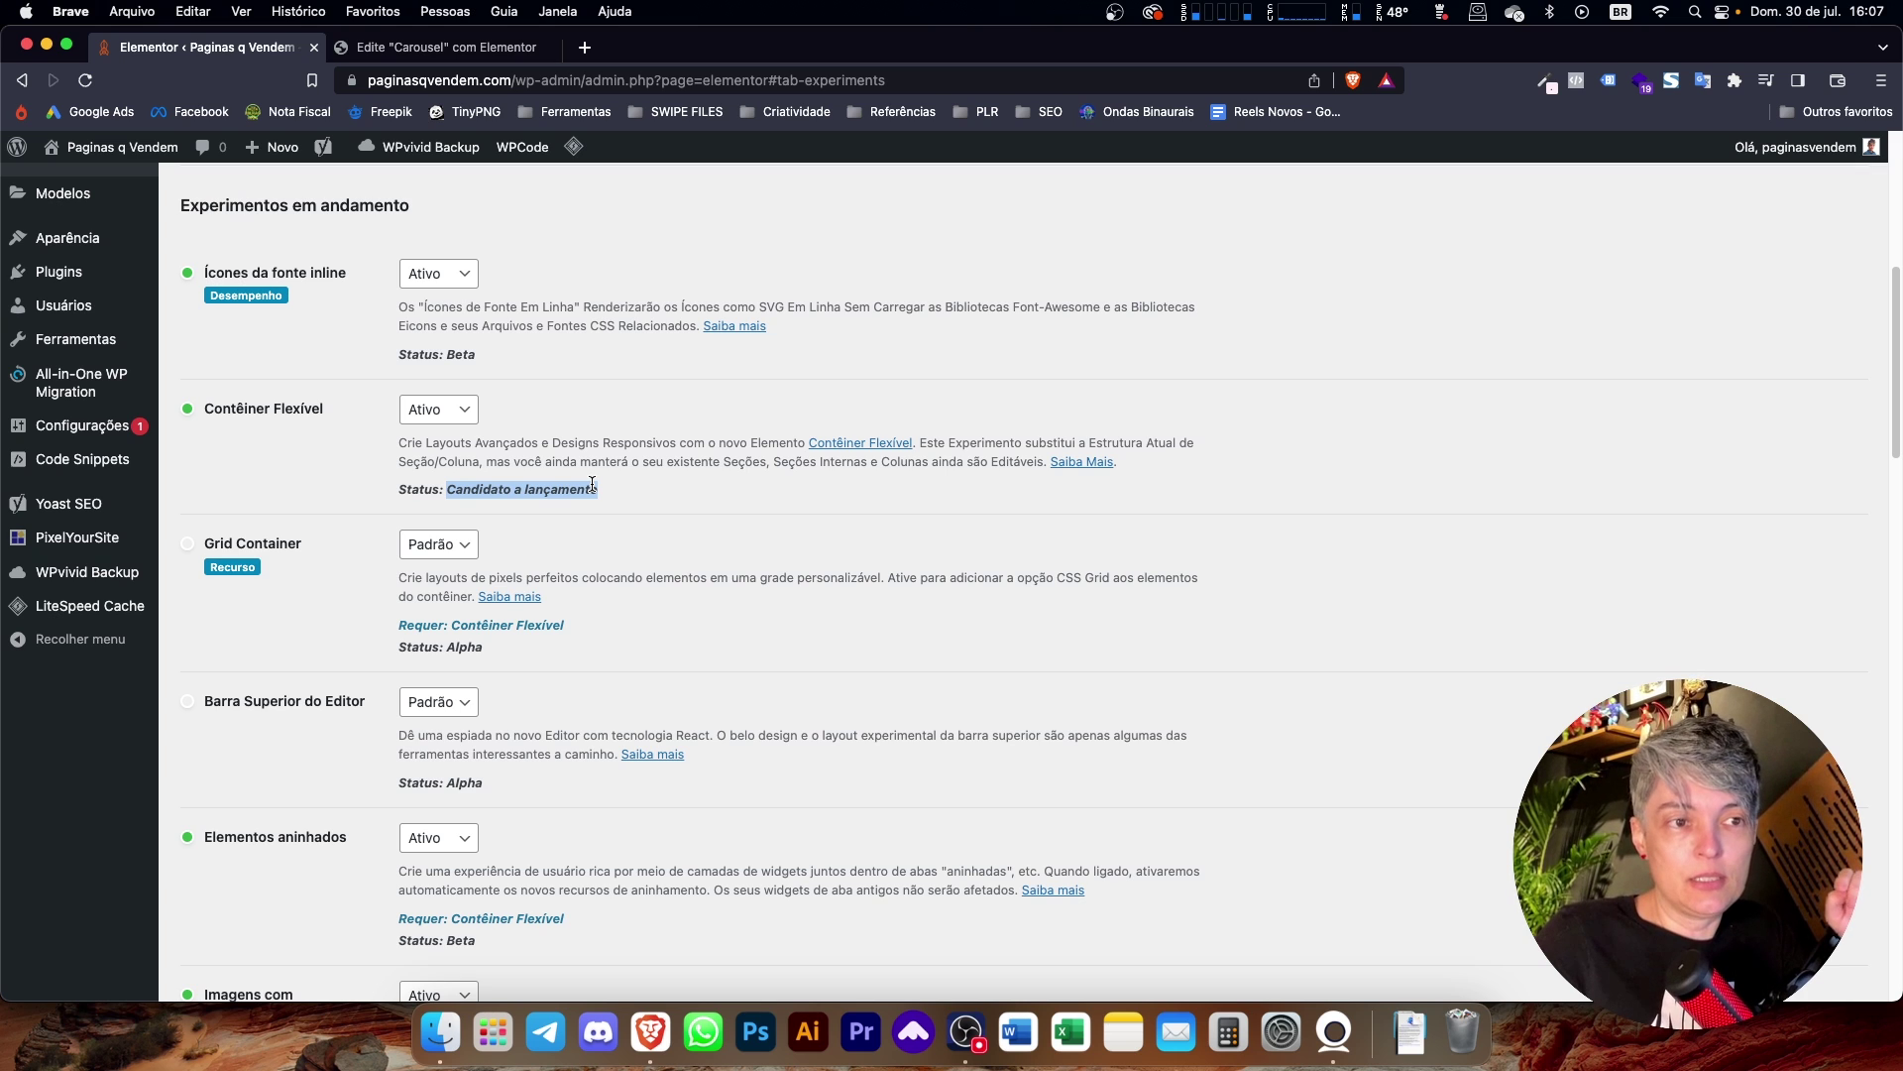
Review the remaining ongoing experiments and the Recursos estáveis entries, including Atualize a biblioteca Swiper and Loop.
left_click(700, 493)
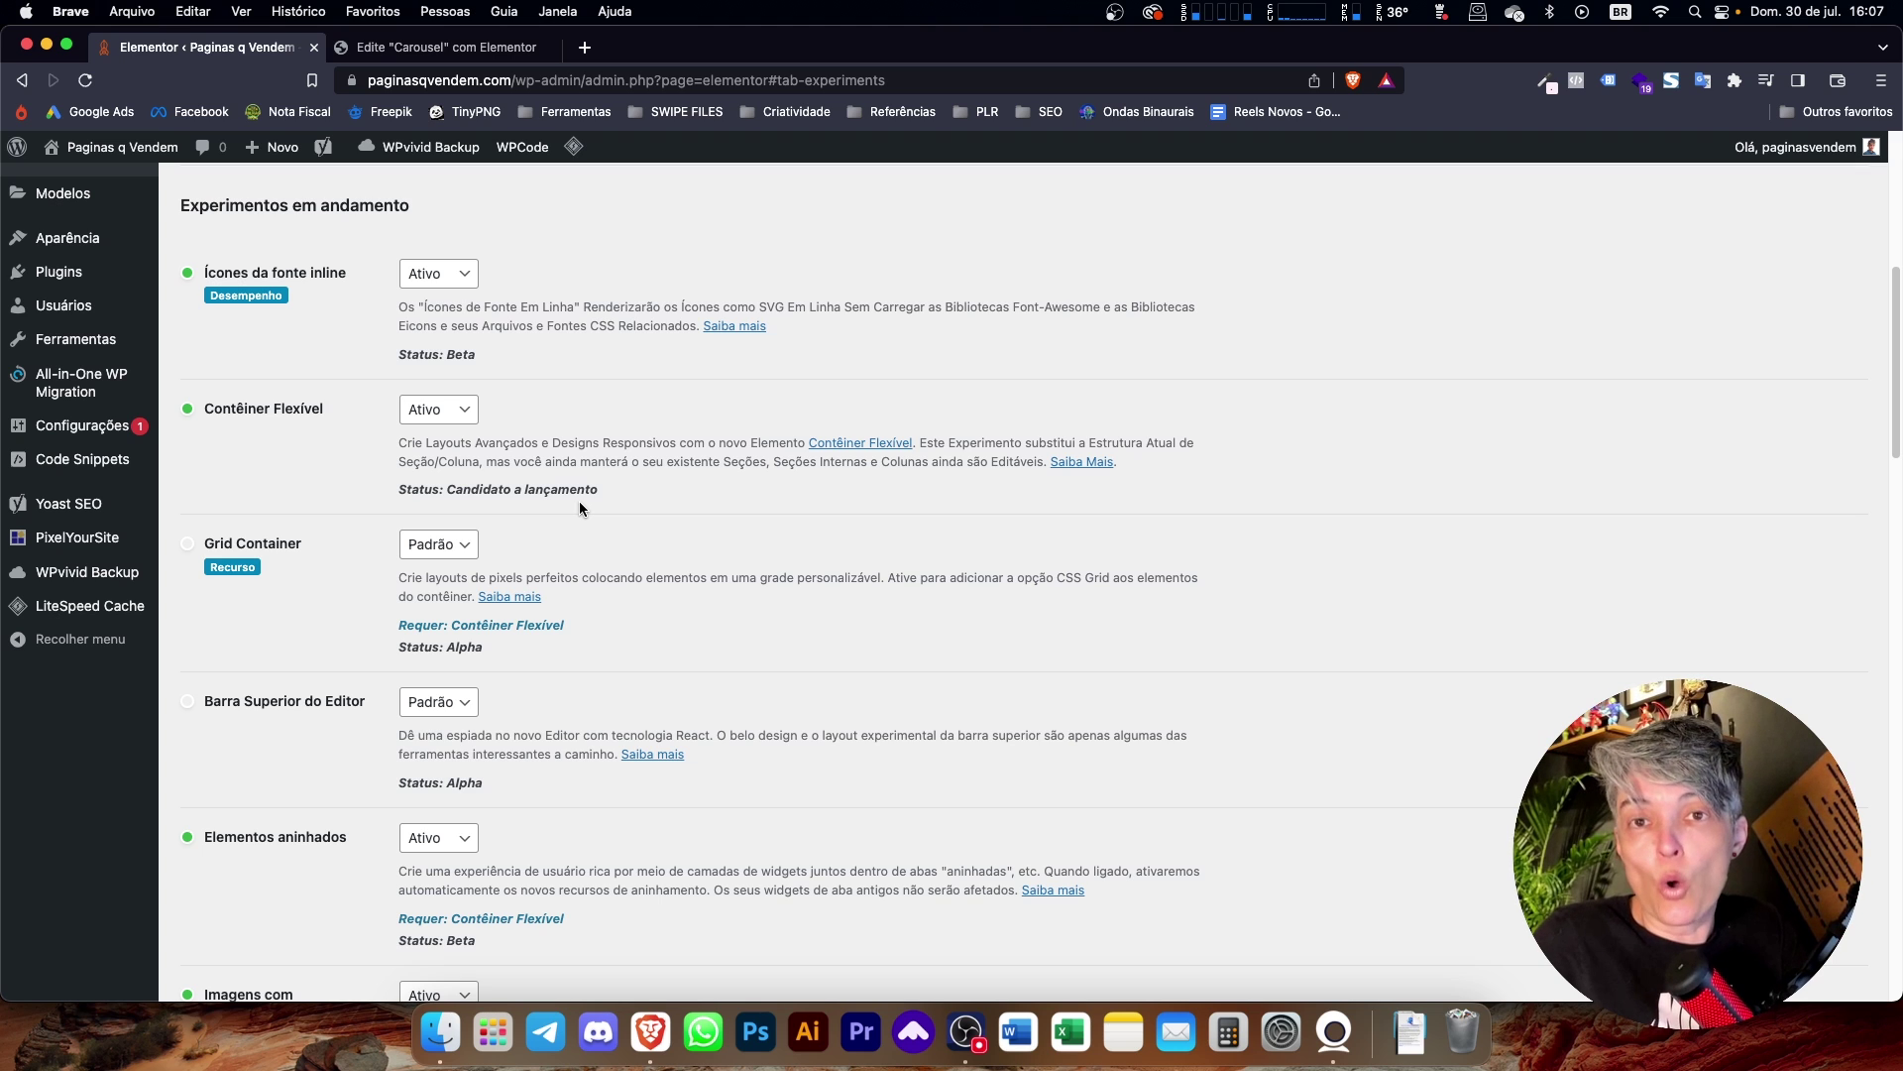
scroll(542, 670, "down", 10)
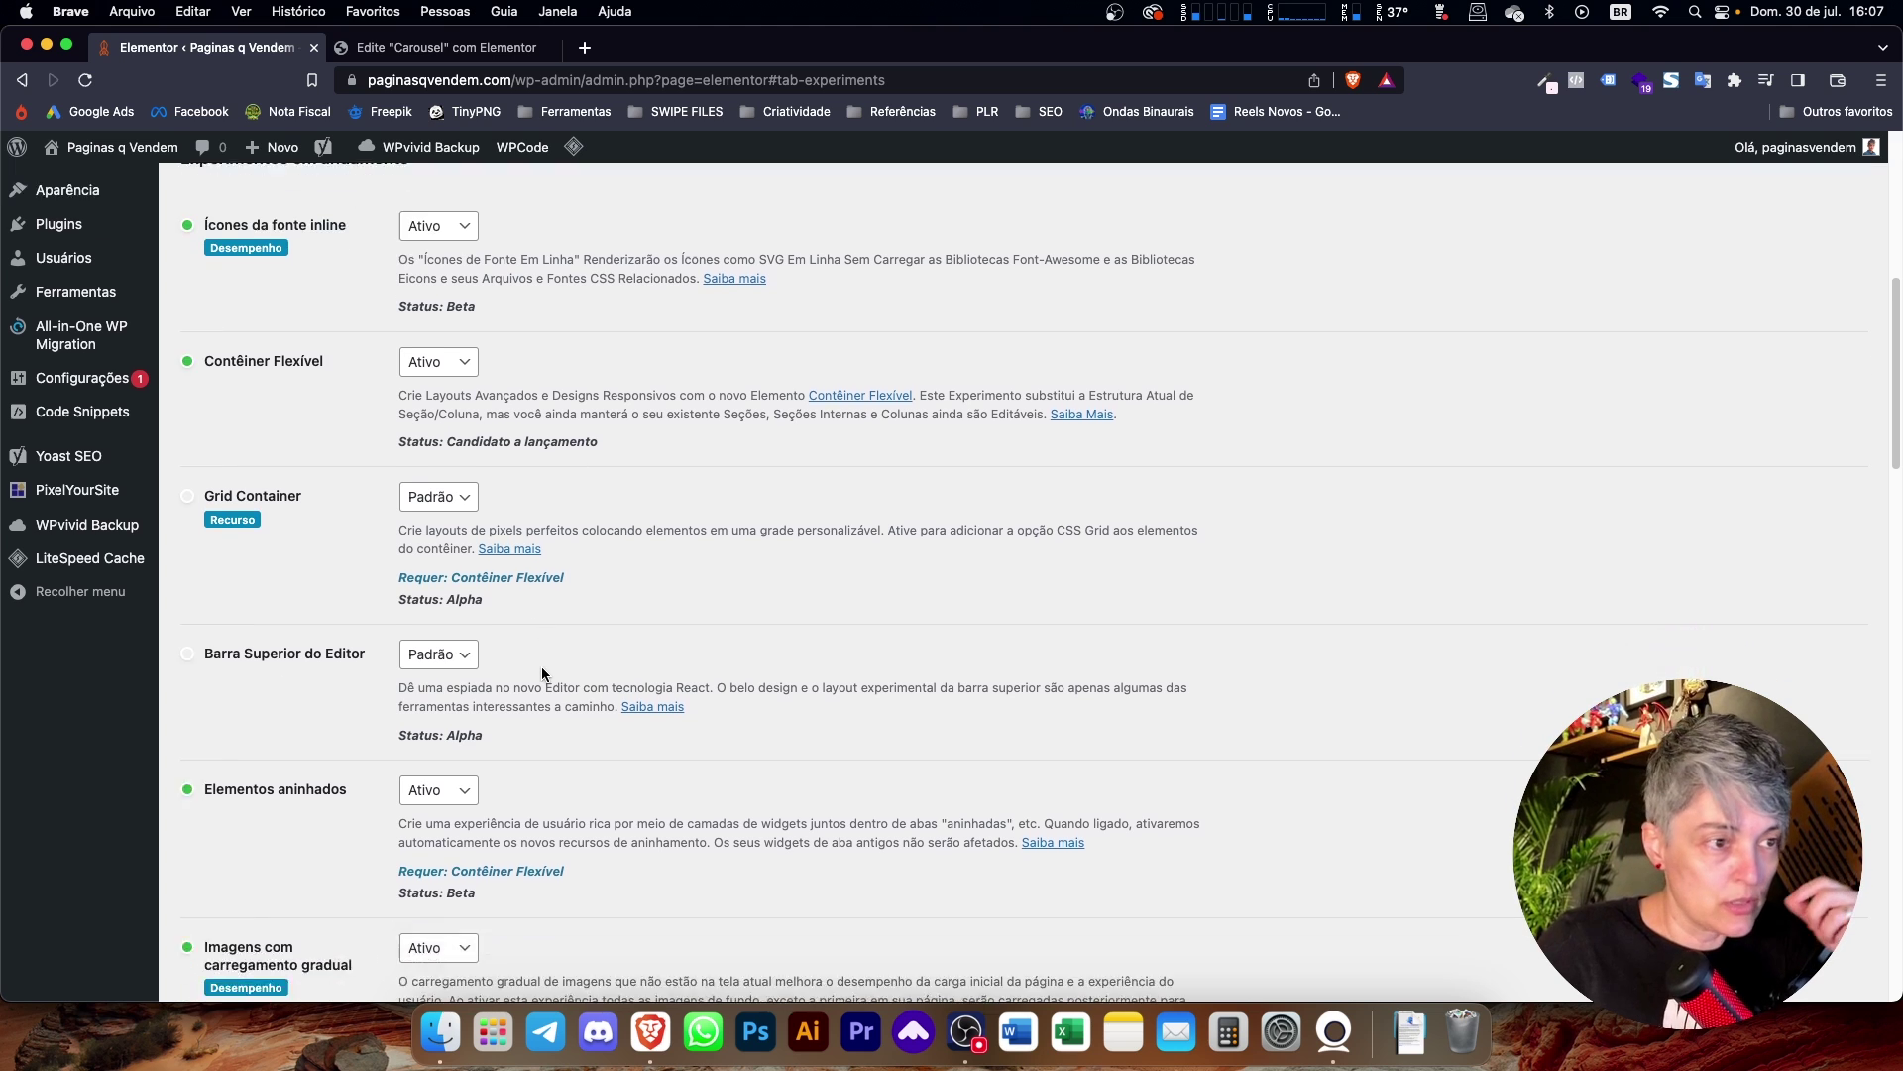
scroll(543, 673, "down", 5)
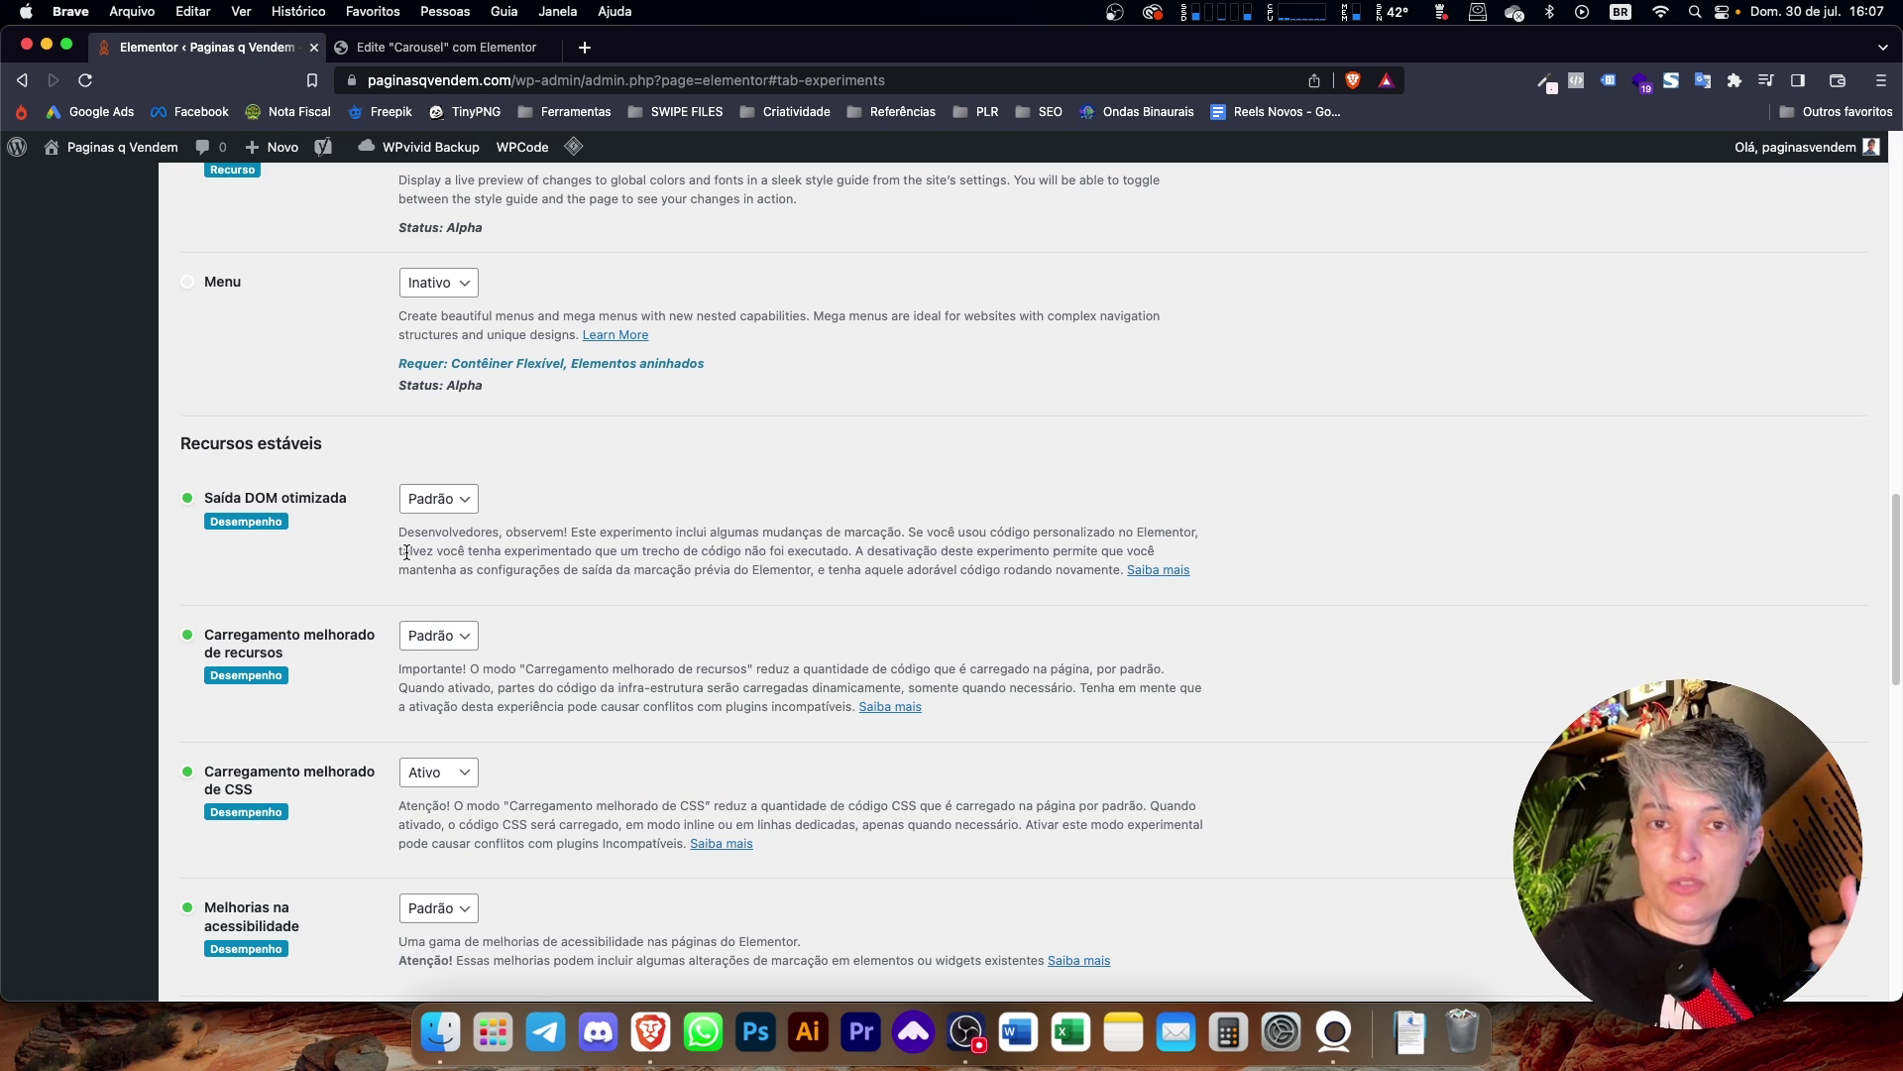
scroll(366, 561, "down", 5)
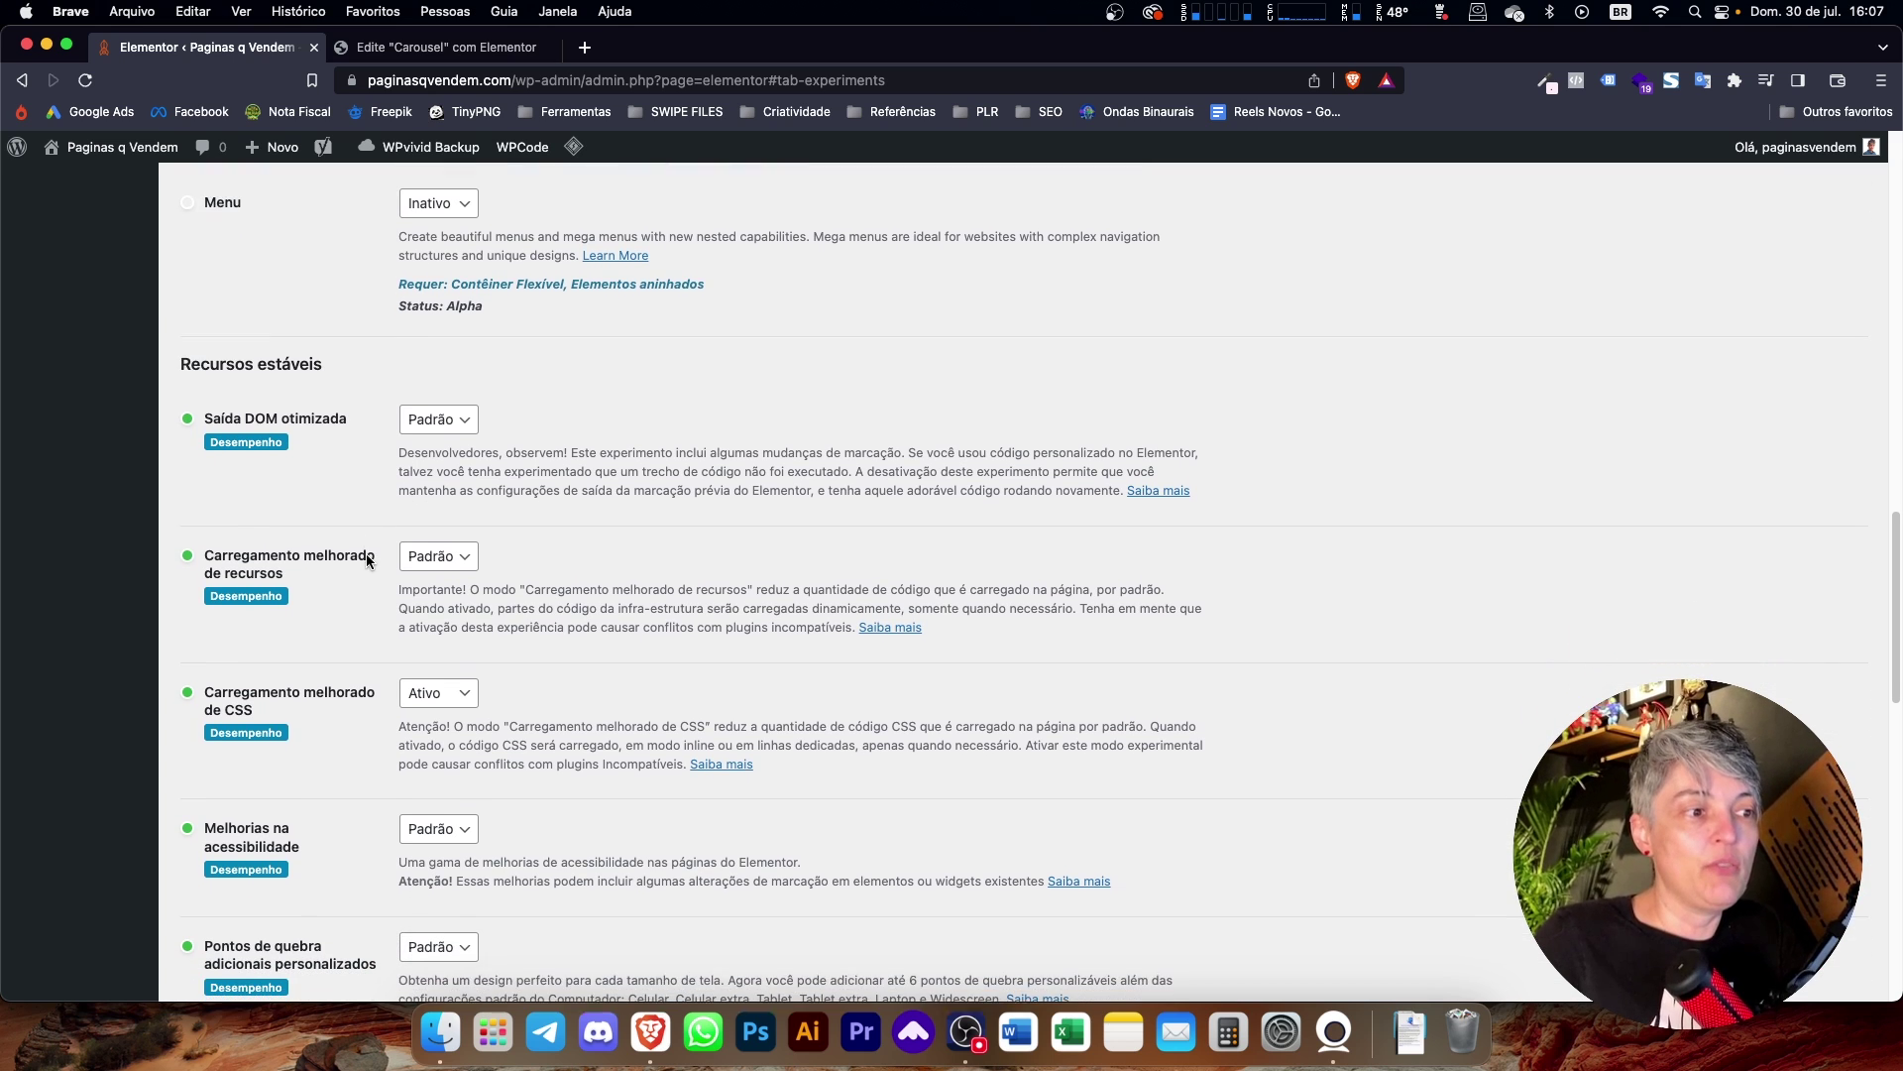
scroll(366, 561, "down", 3)
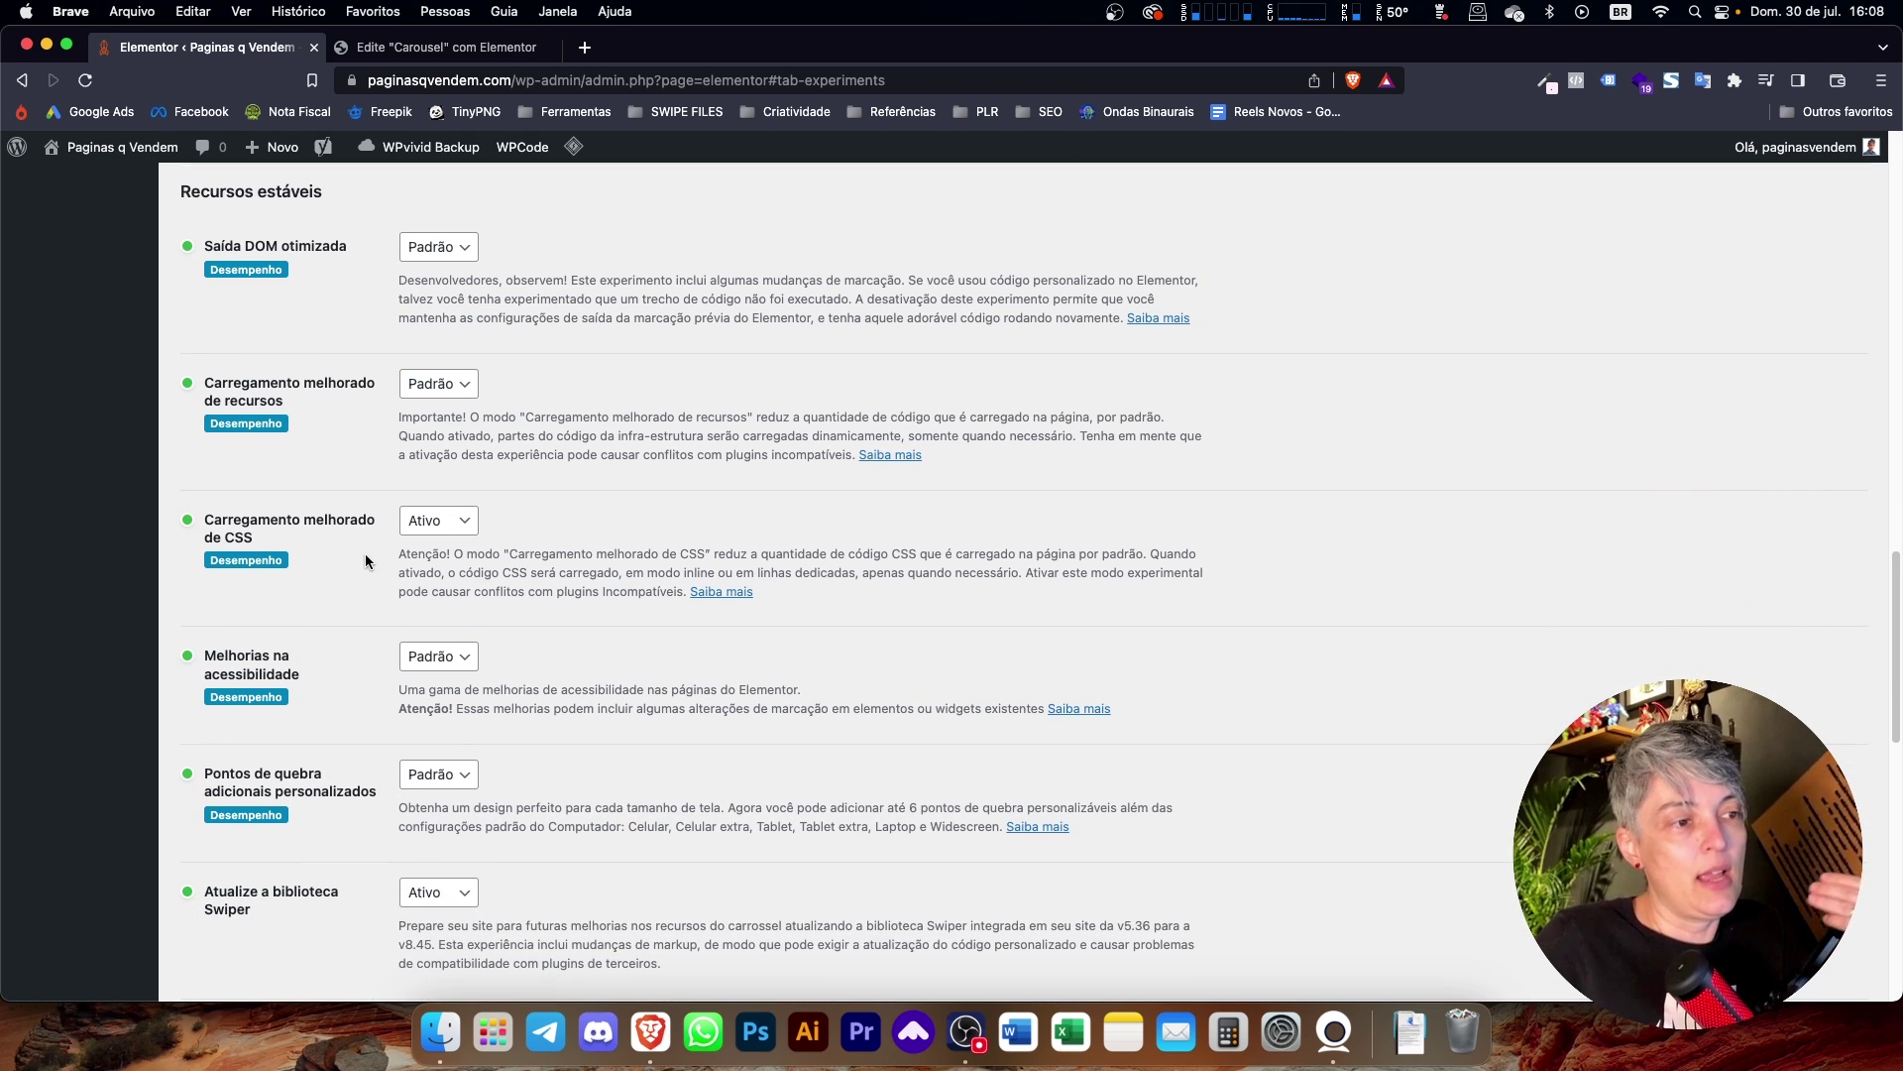
scroll(366, 561, "down", 2)
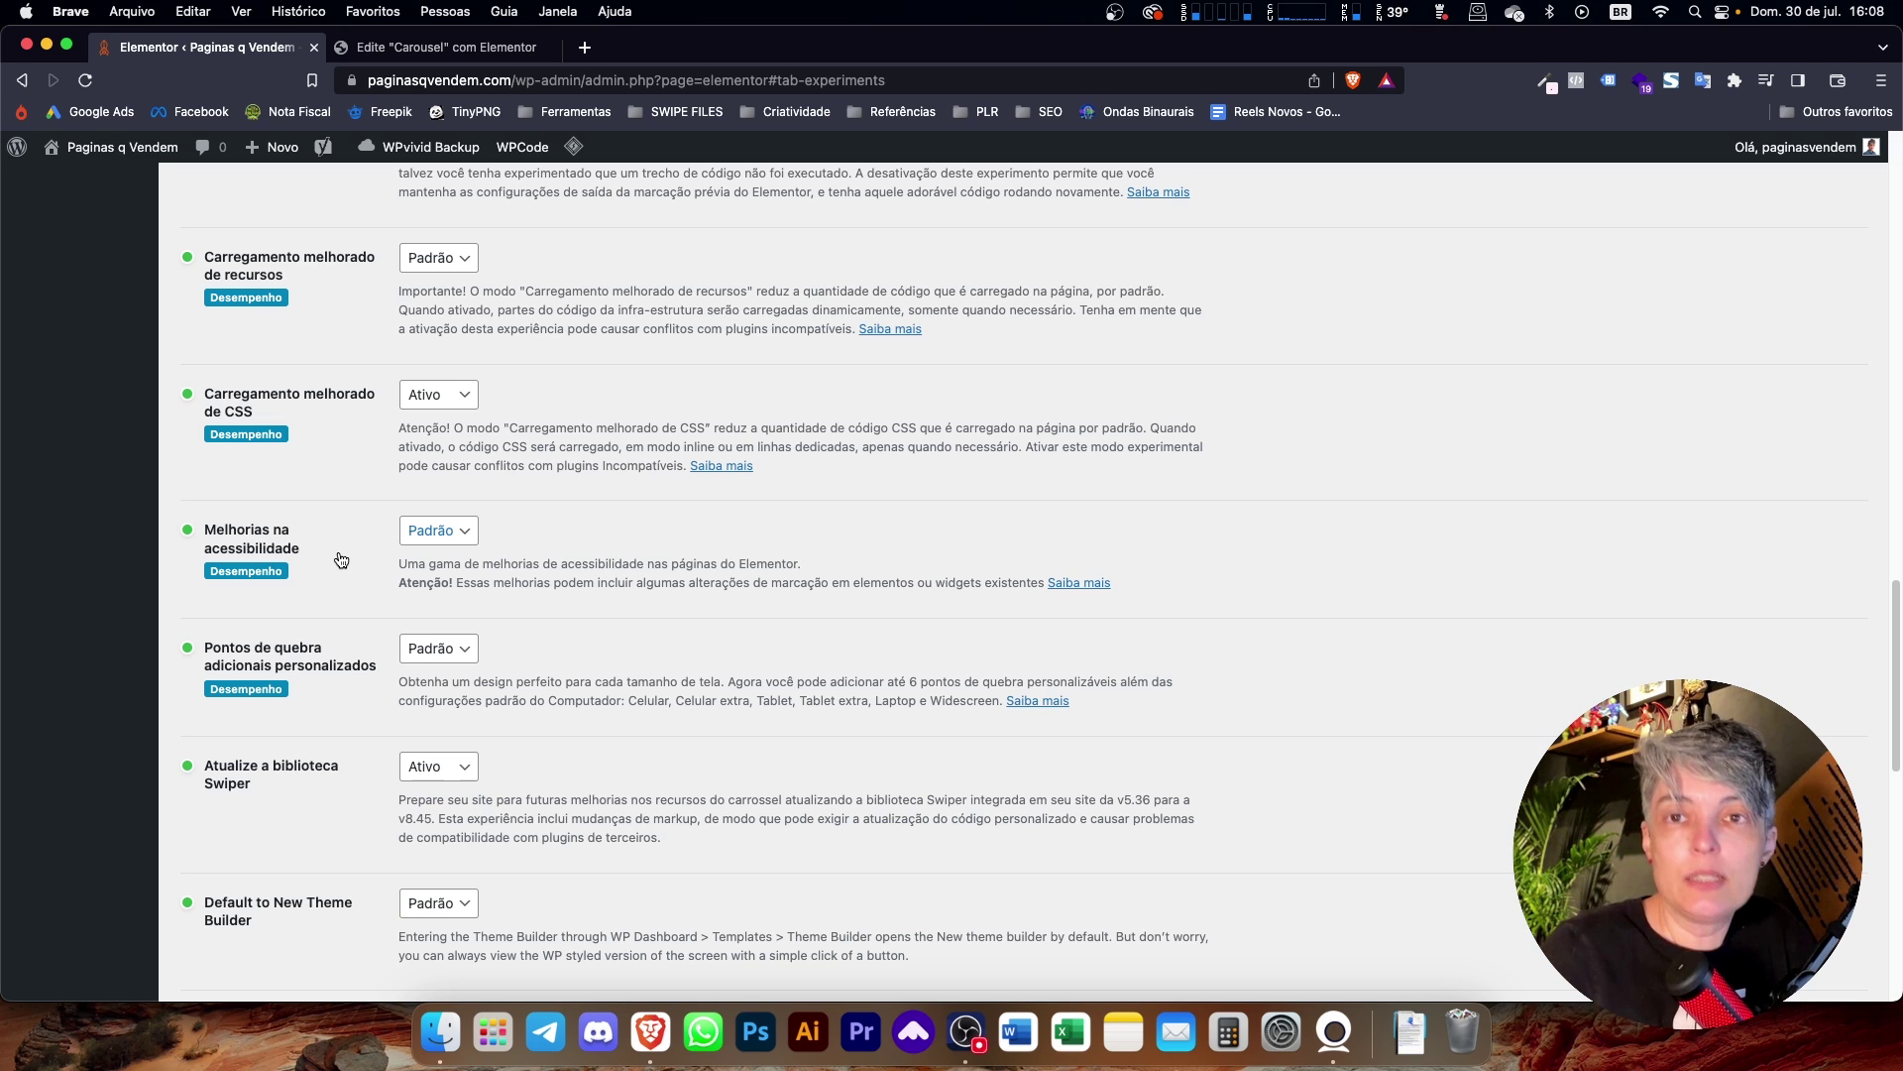
scroll(466, 773, "down", 1)
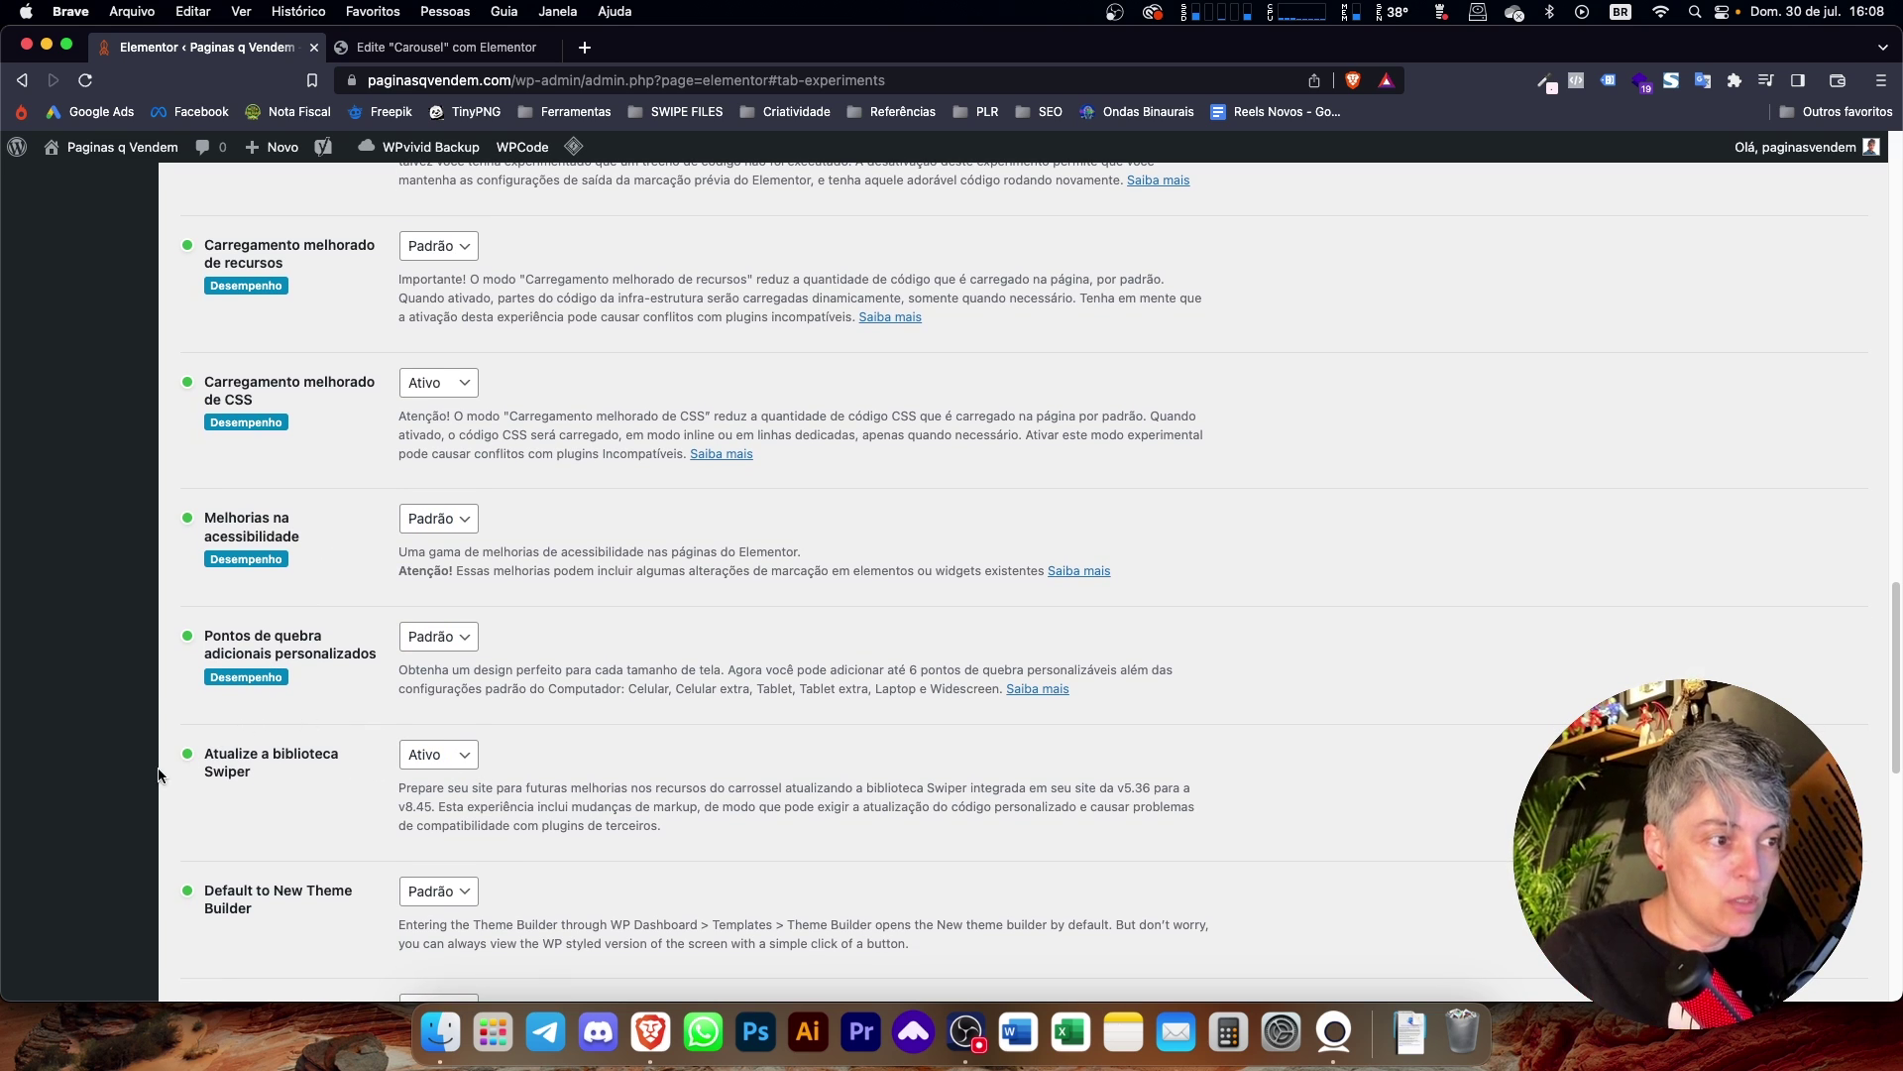
left_click_drag(202, 760, 309, 784)
left_click(312, 788)
scroll(747, 784, "down", 10)
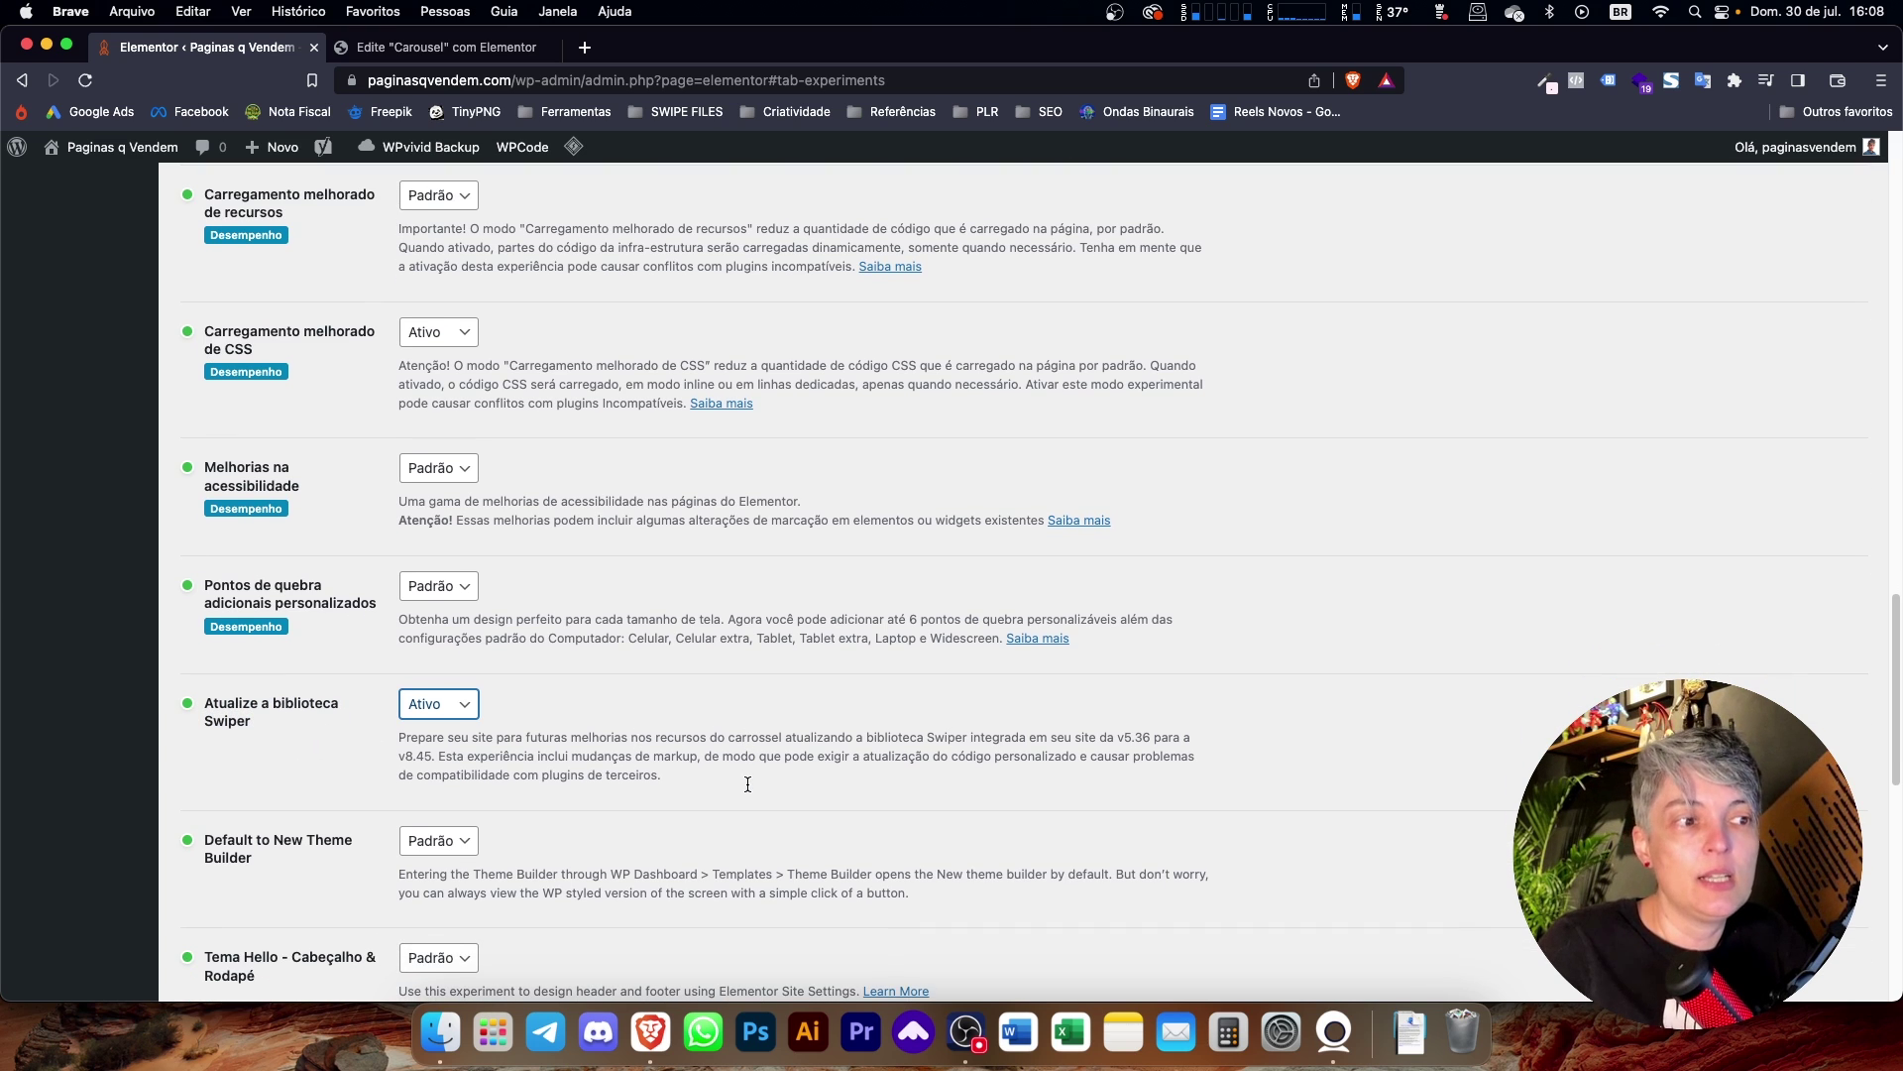
scroll(747, 784, "down", 6)
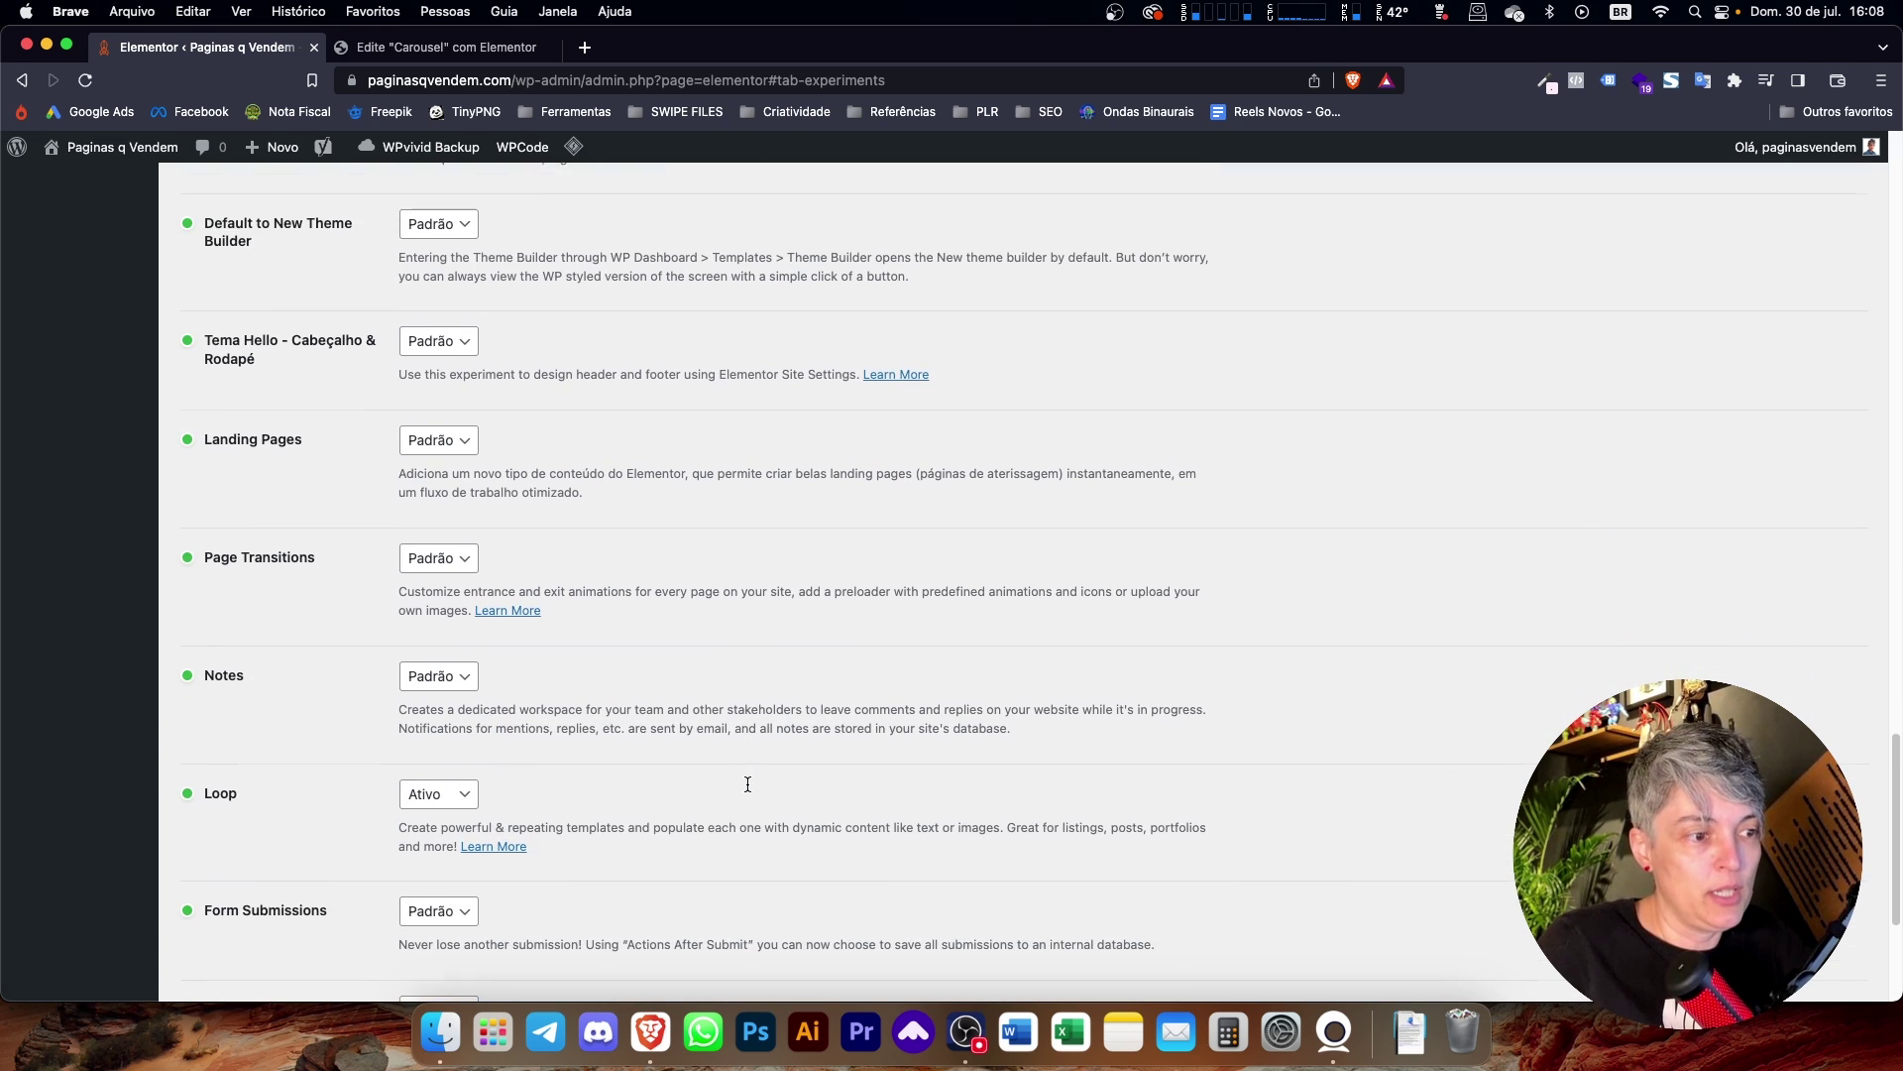
left_click(296, 901)
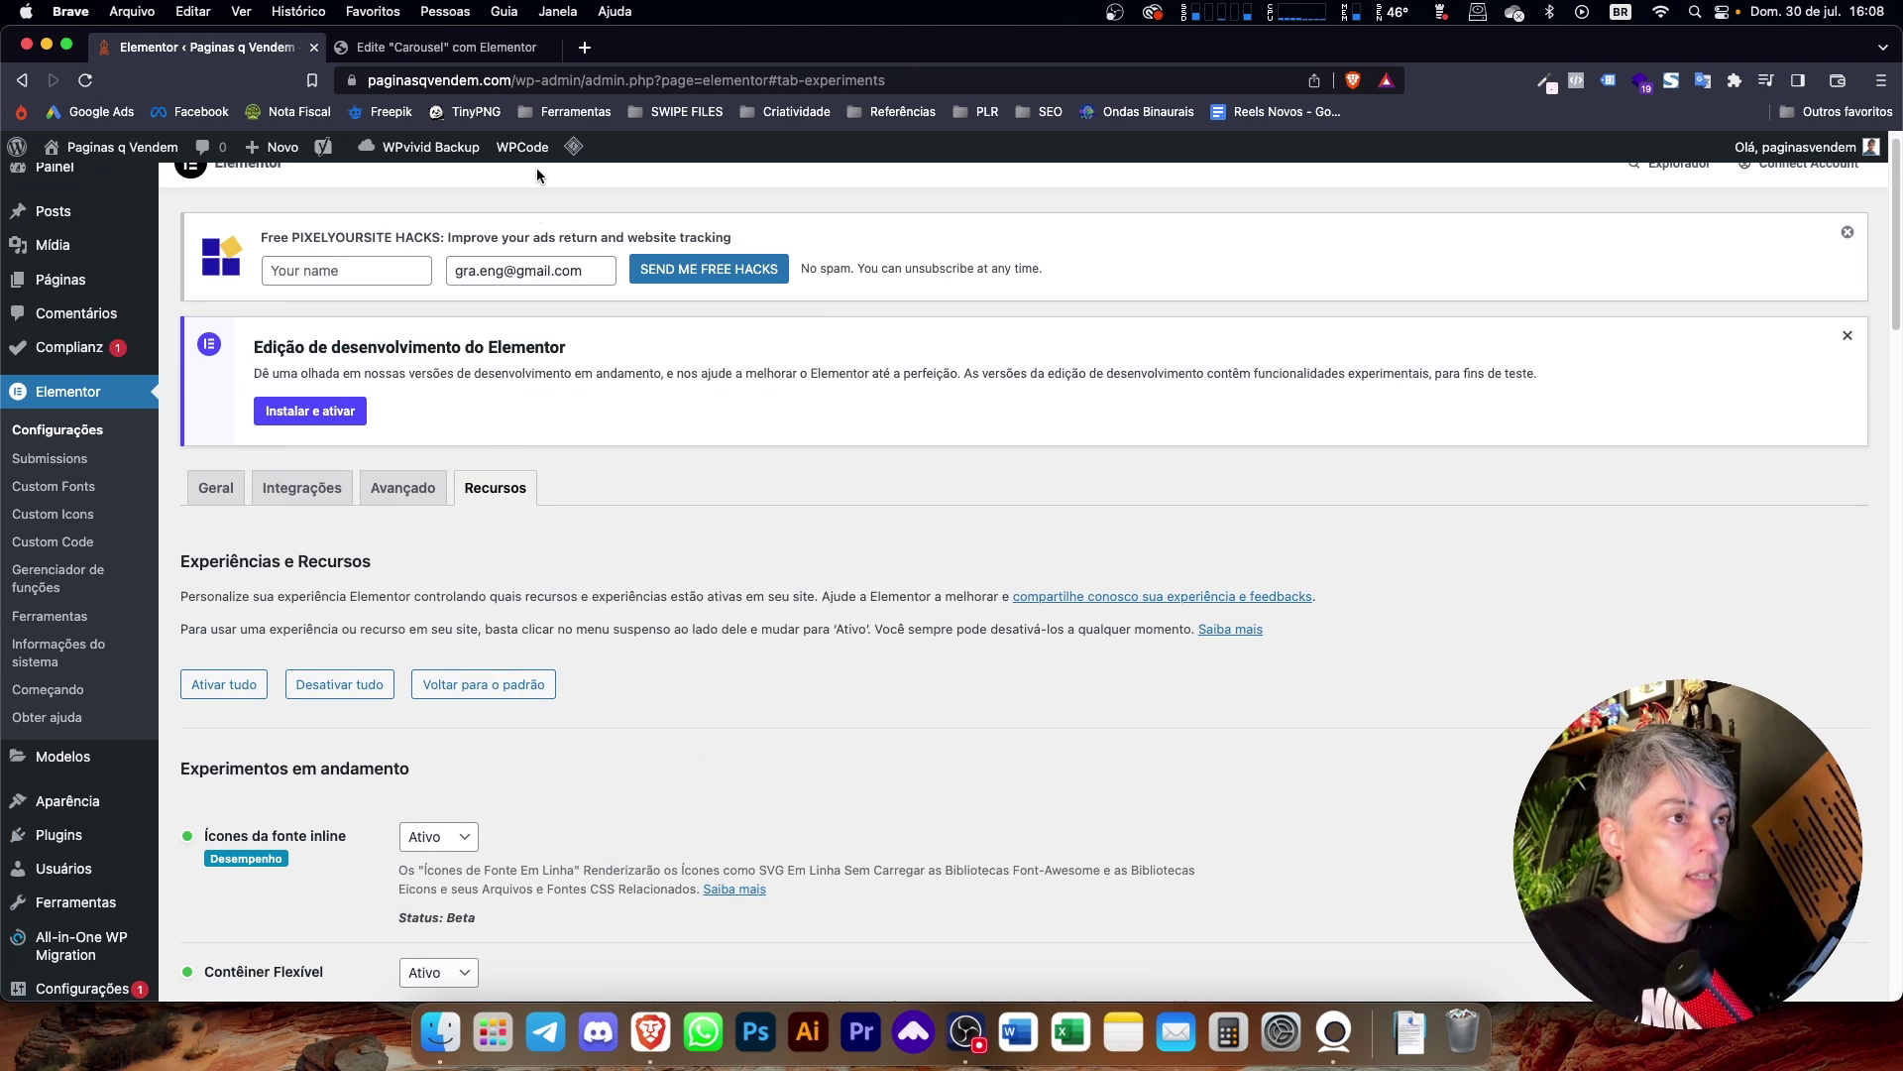
Return to the Carousel page's Elementor editor, reload it, and locate the Carousel widget among the Pro widgets.
left_click(477, 48)
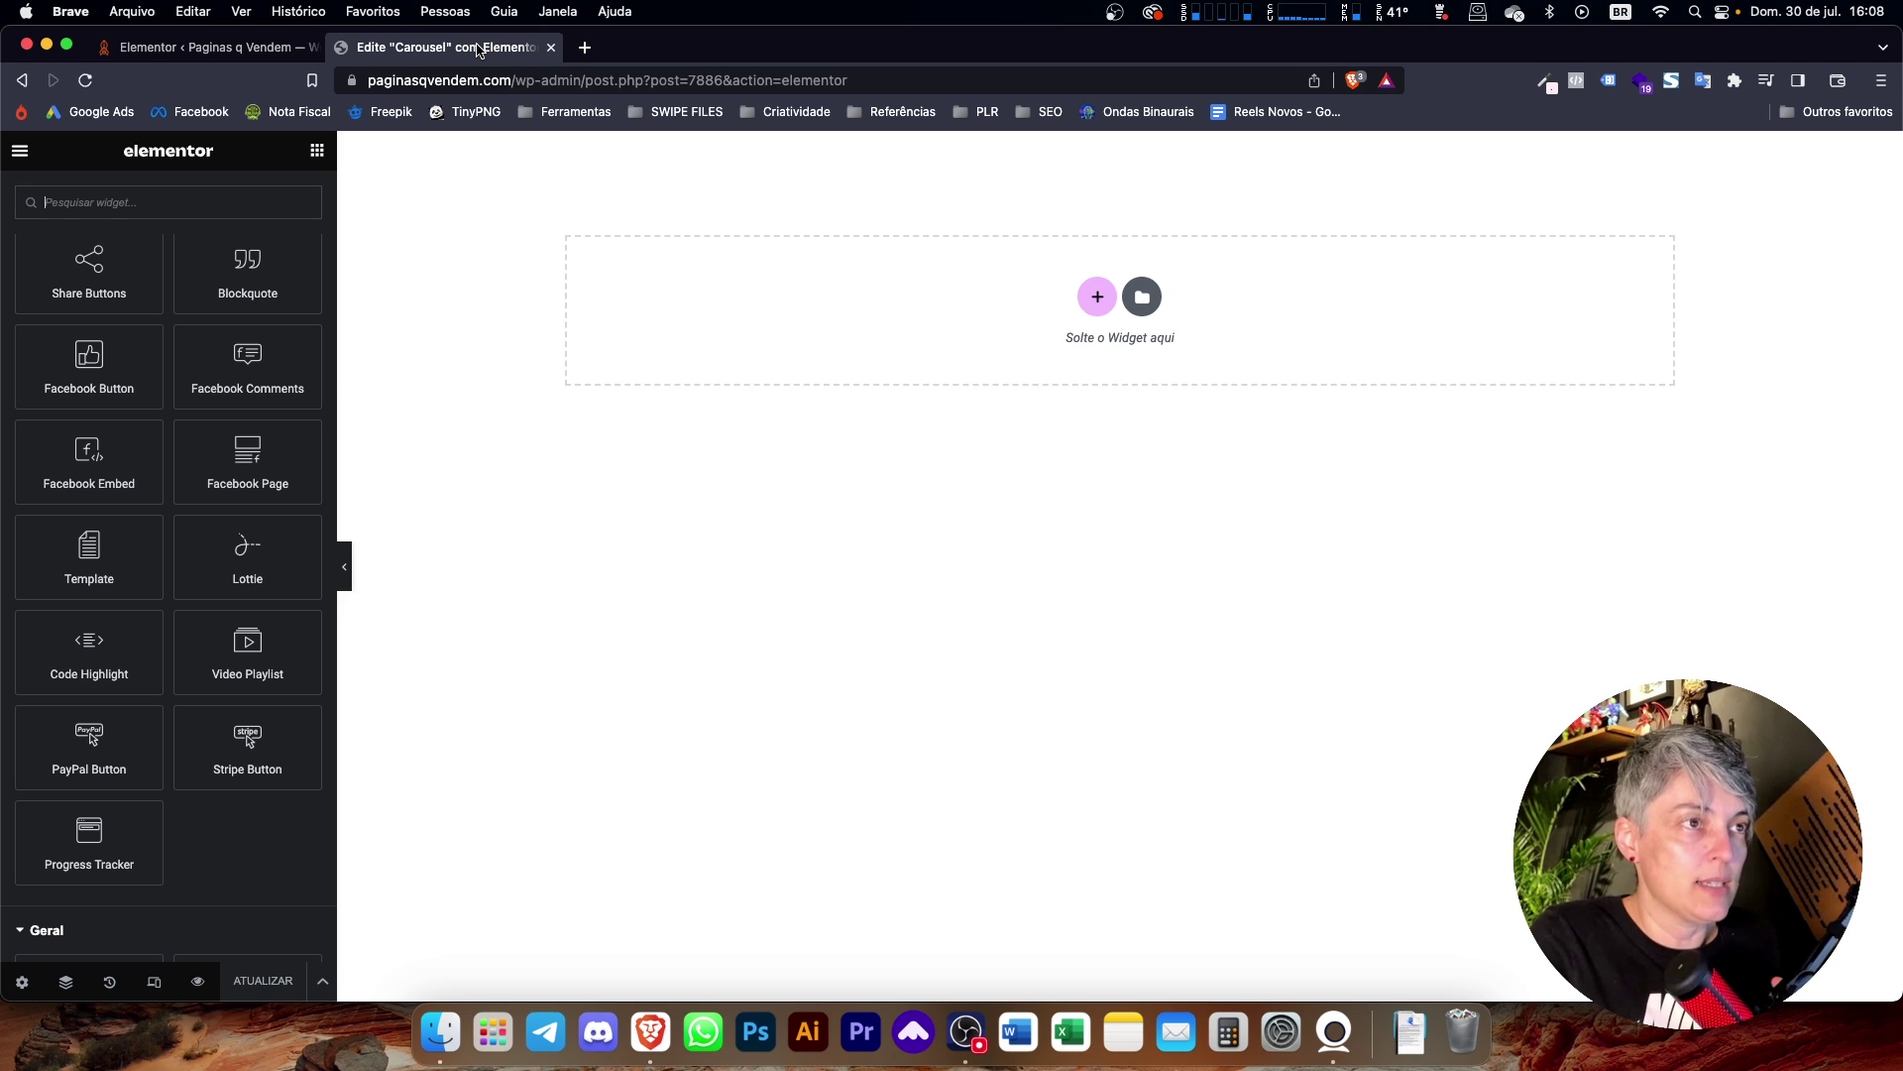
left_click(85, 80)
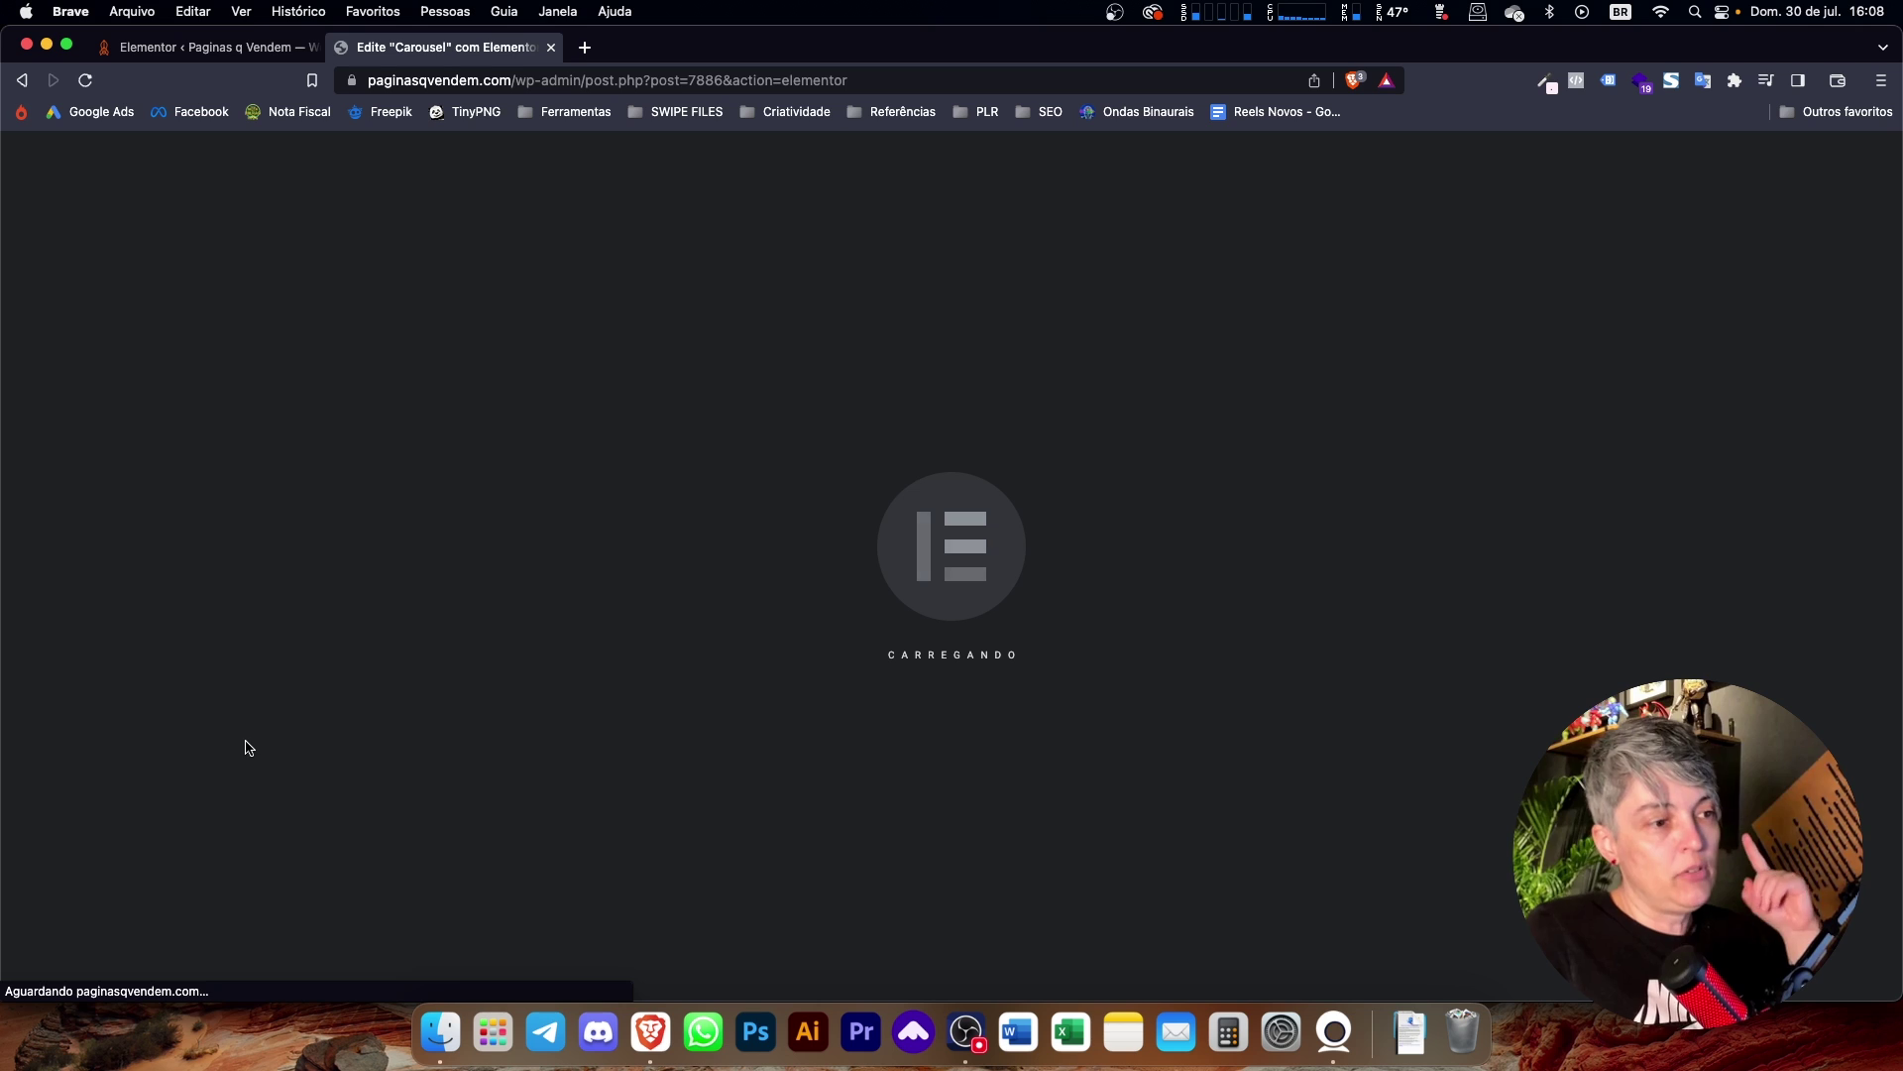
scroll(247, 743, "down", 15)
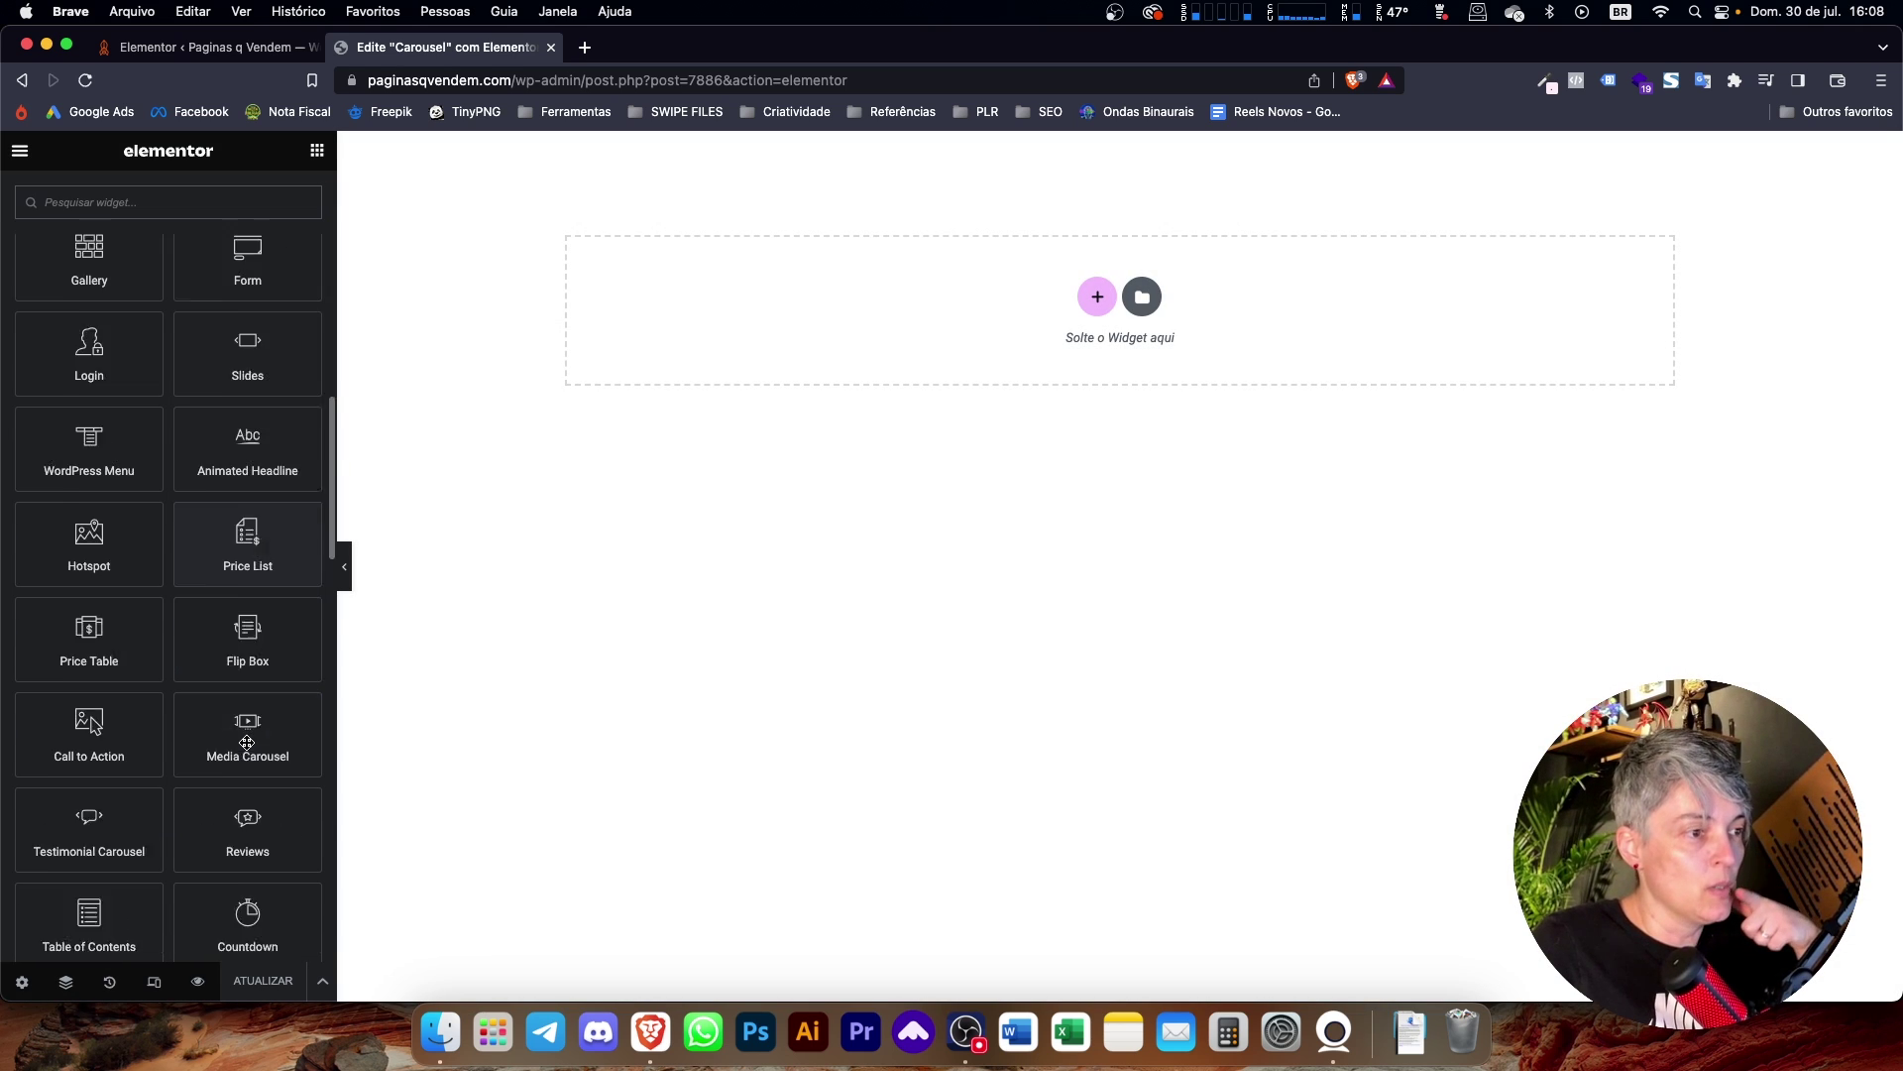
scroll(126, 504, "up", 1)
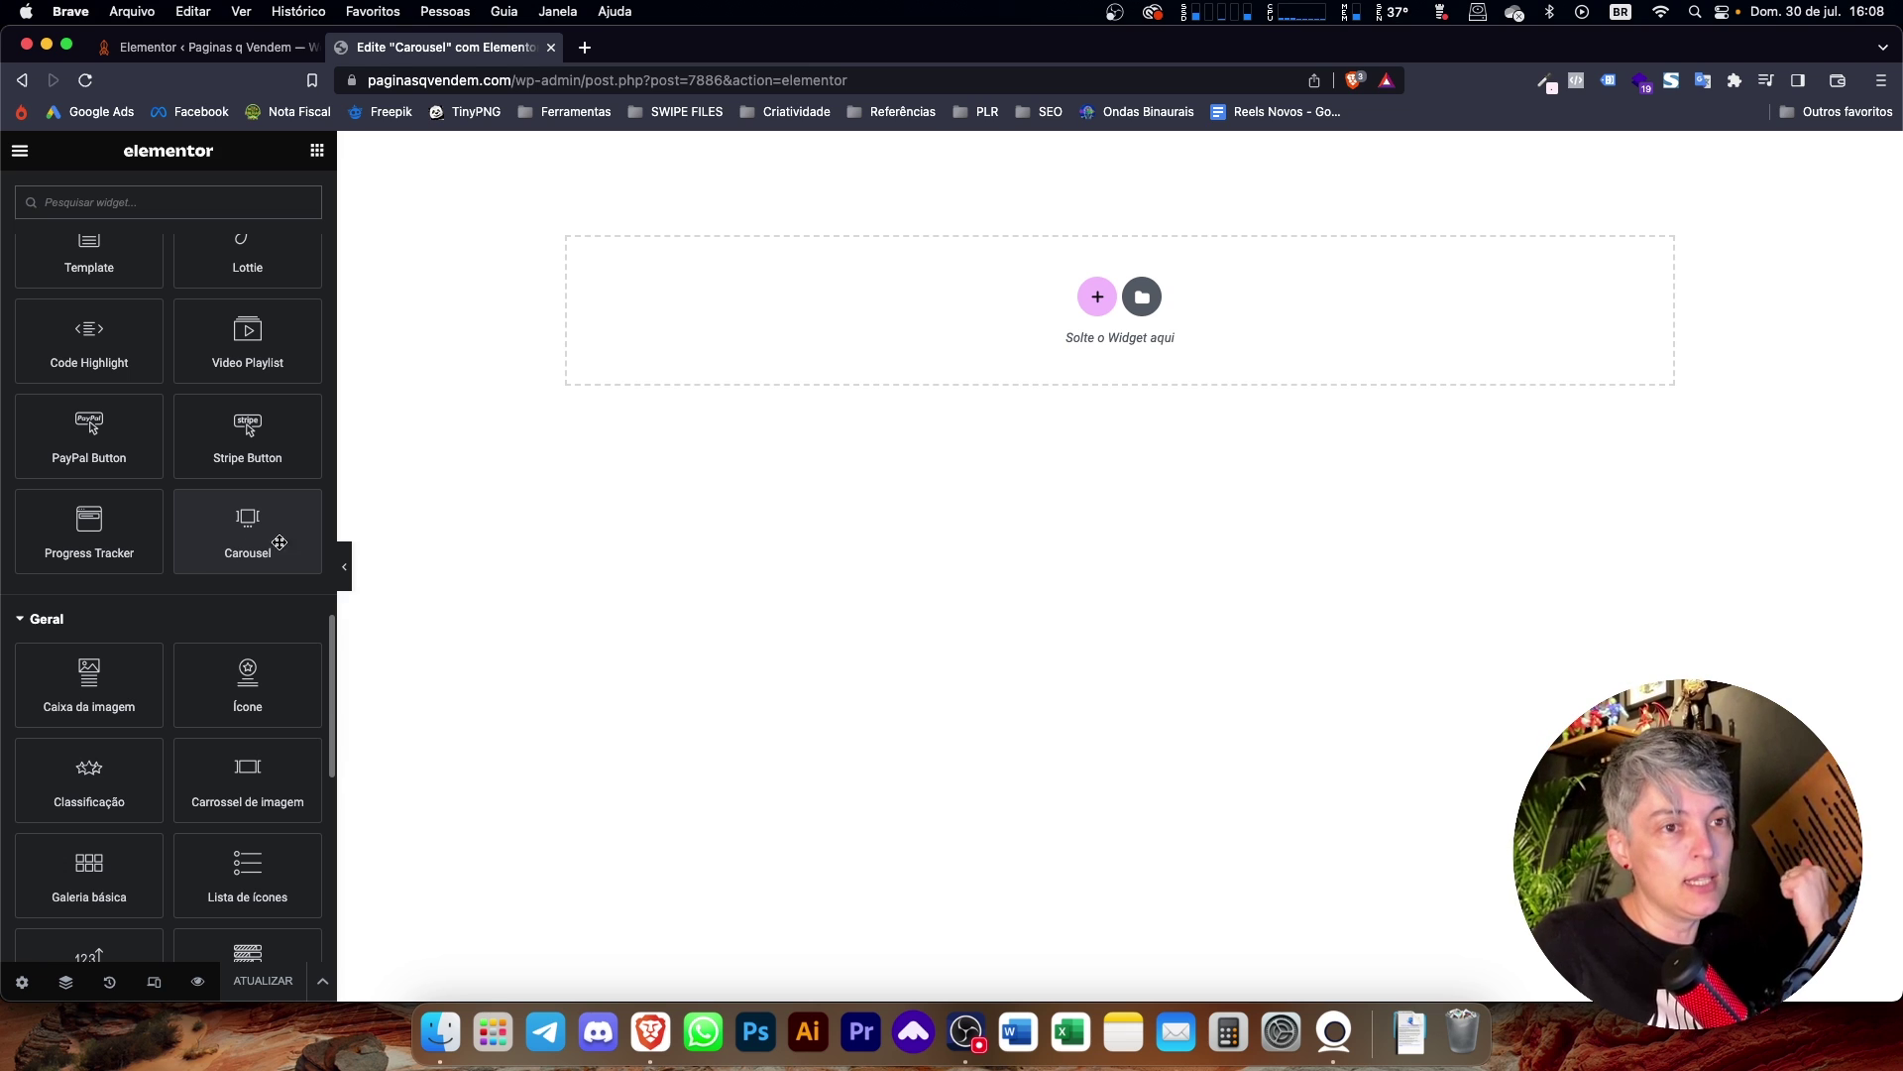
Add a single downward-direction container with a minimum height of about 806 px and its content justified to the center.
left_click(1098, 296)
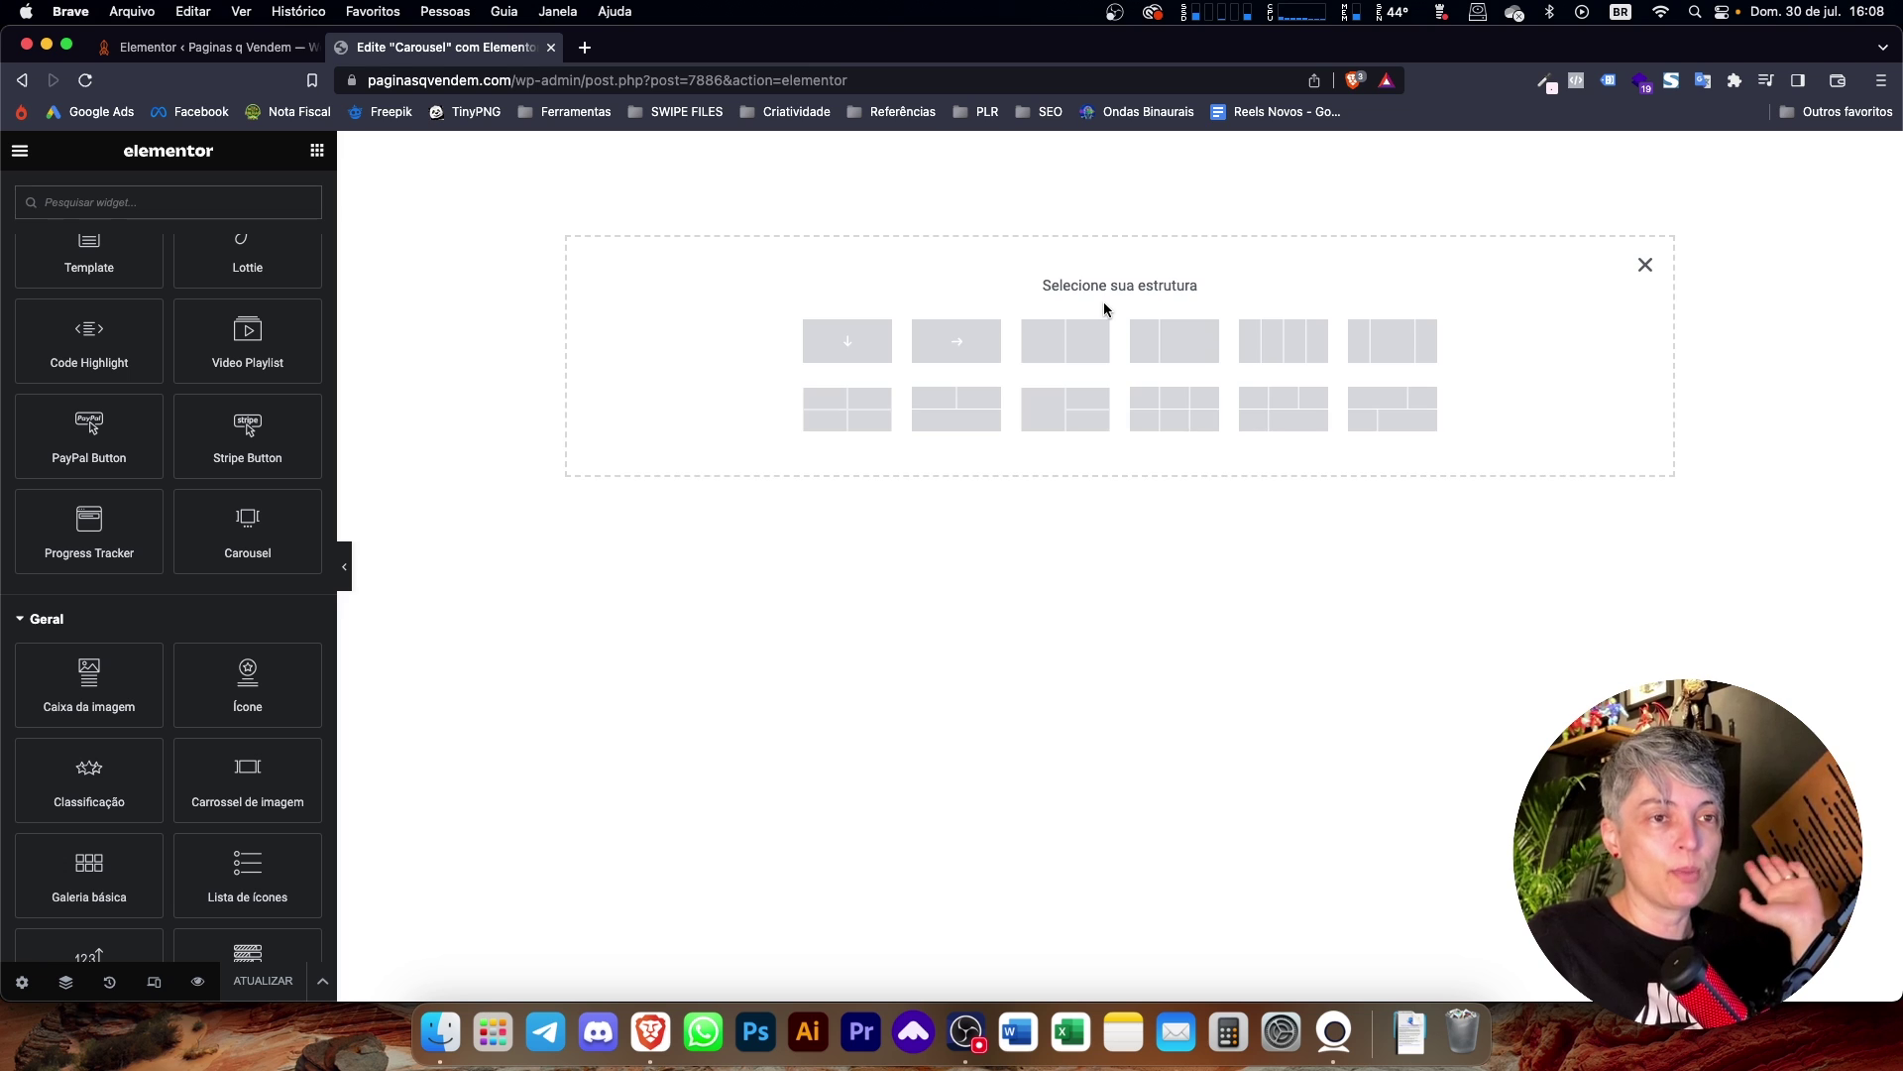
left_click(857, 347)
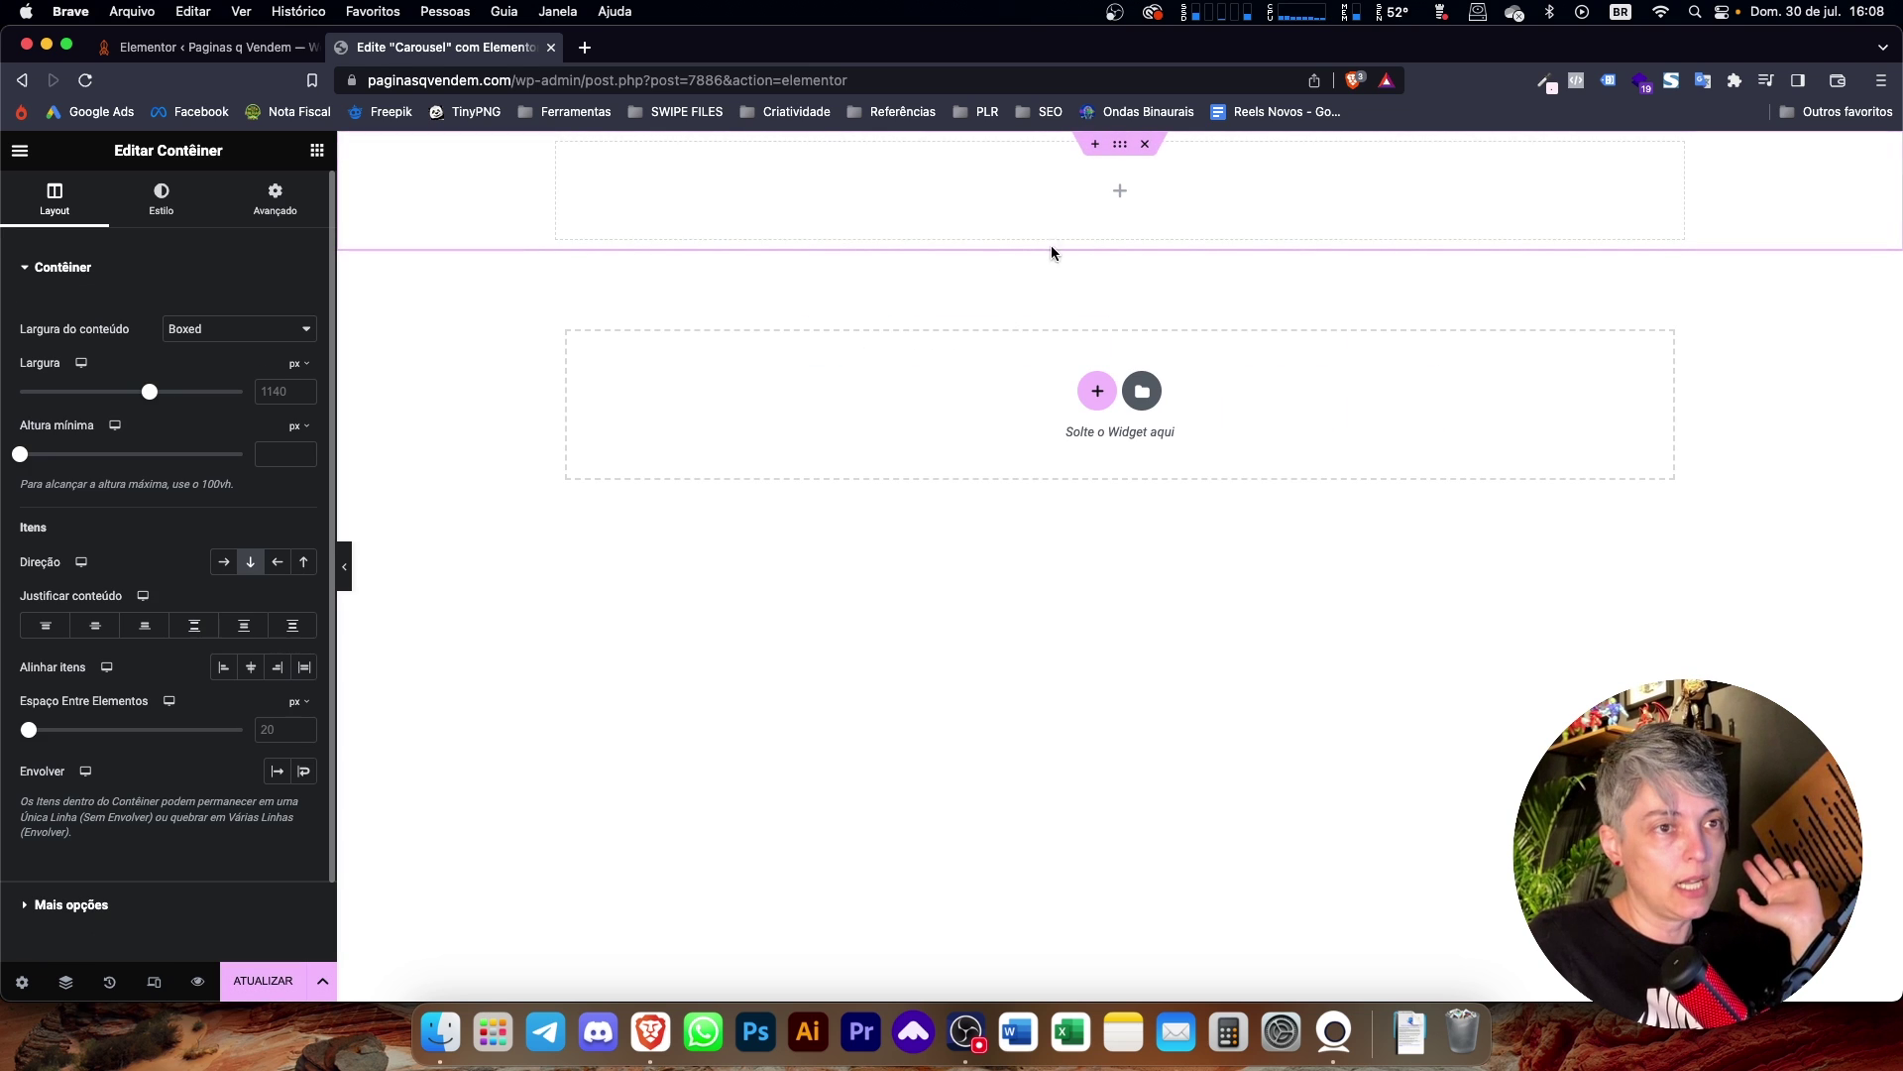
left_click_drag(20, 454, 146, 457)
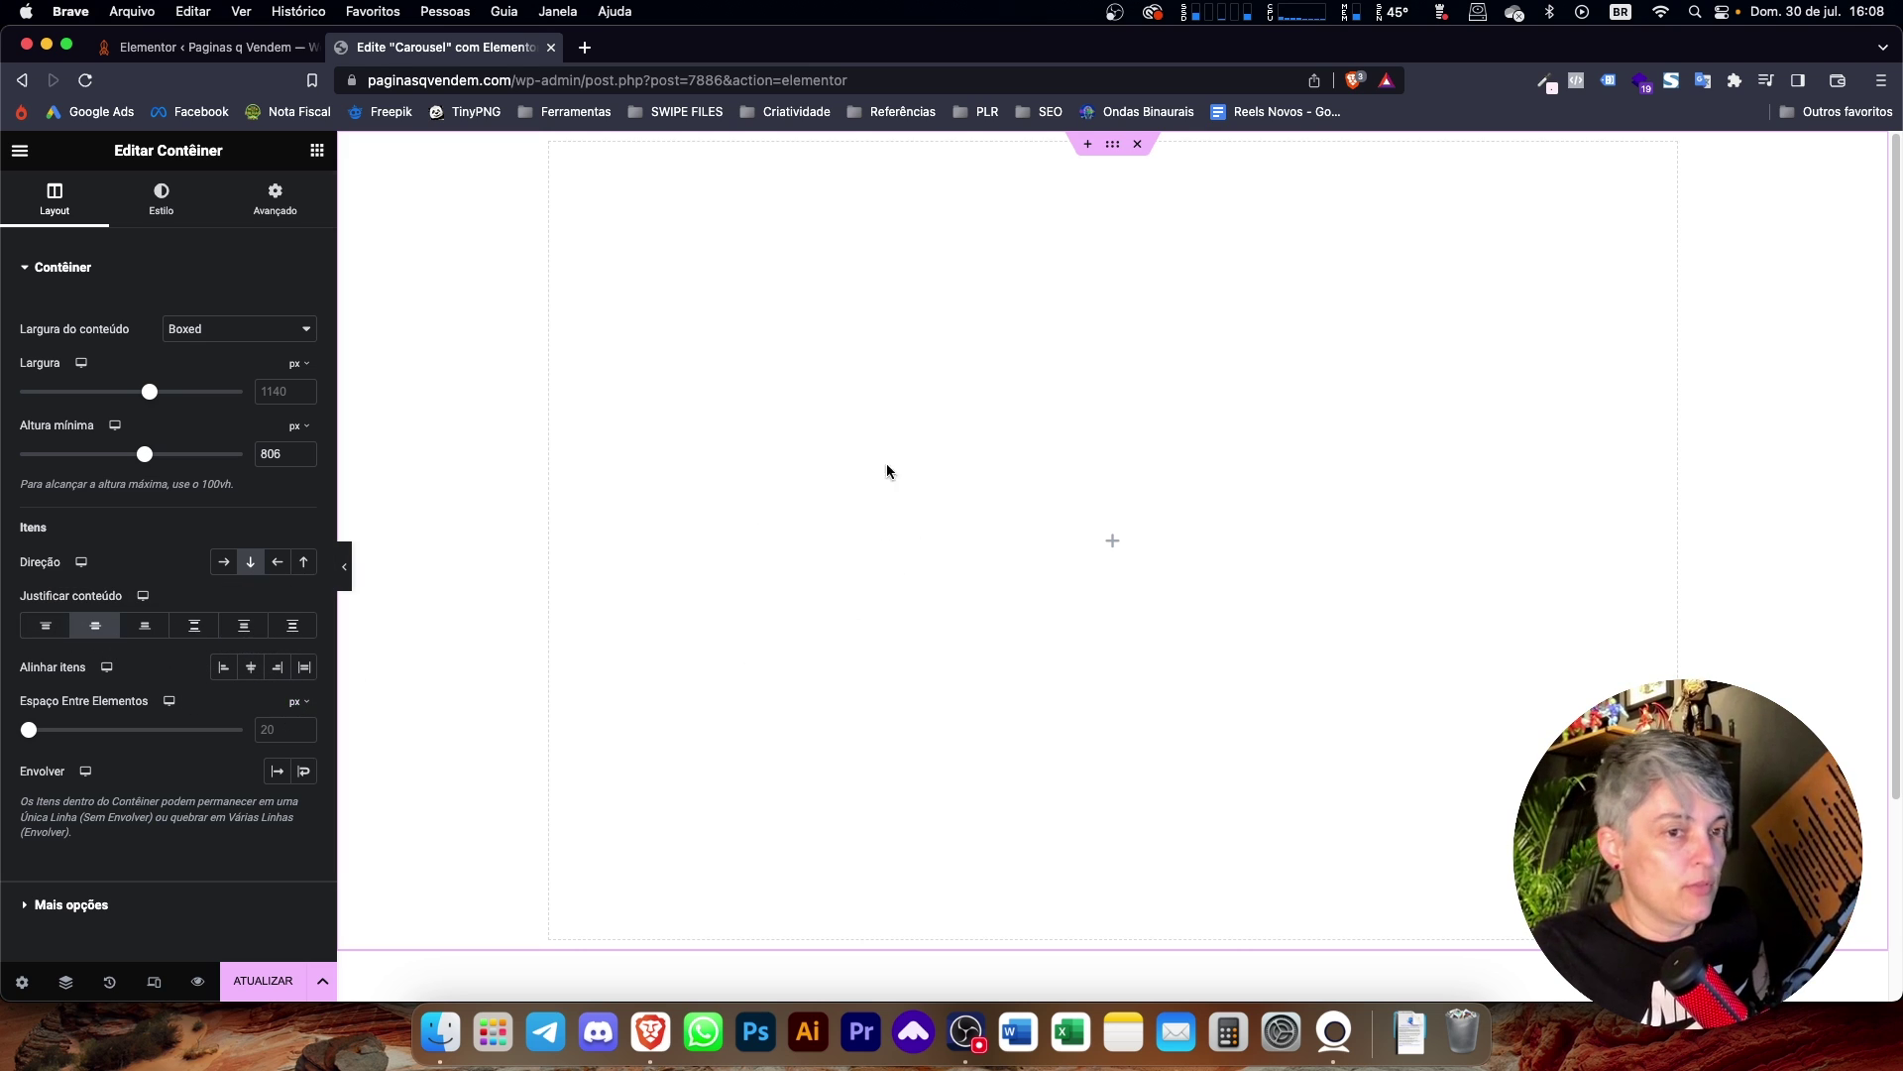
Insert the Pro Carousel widget into the empty container.
left_click(317, 150)
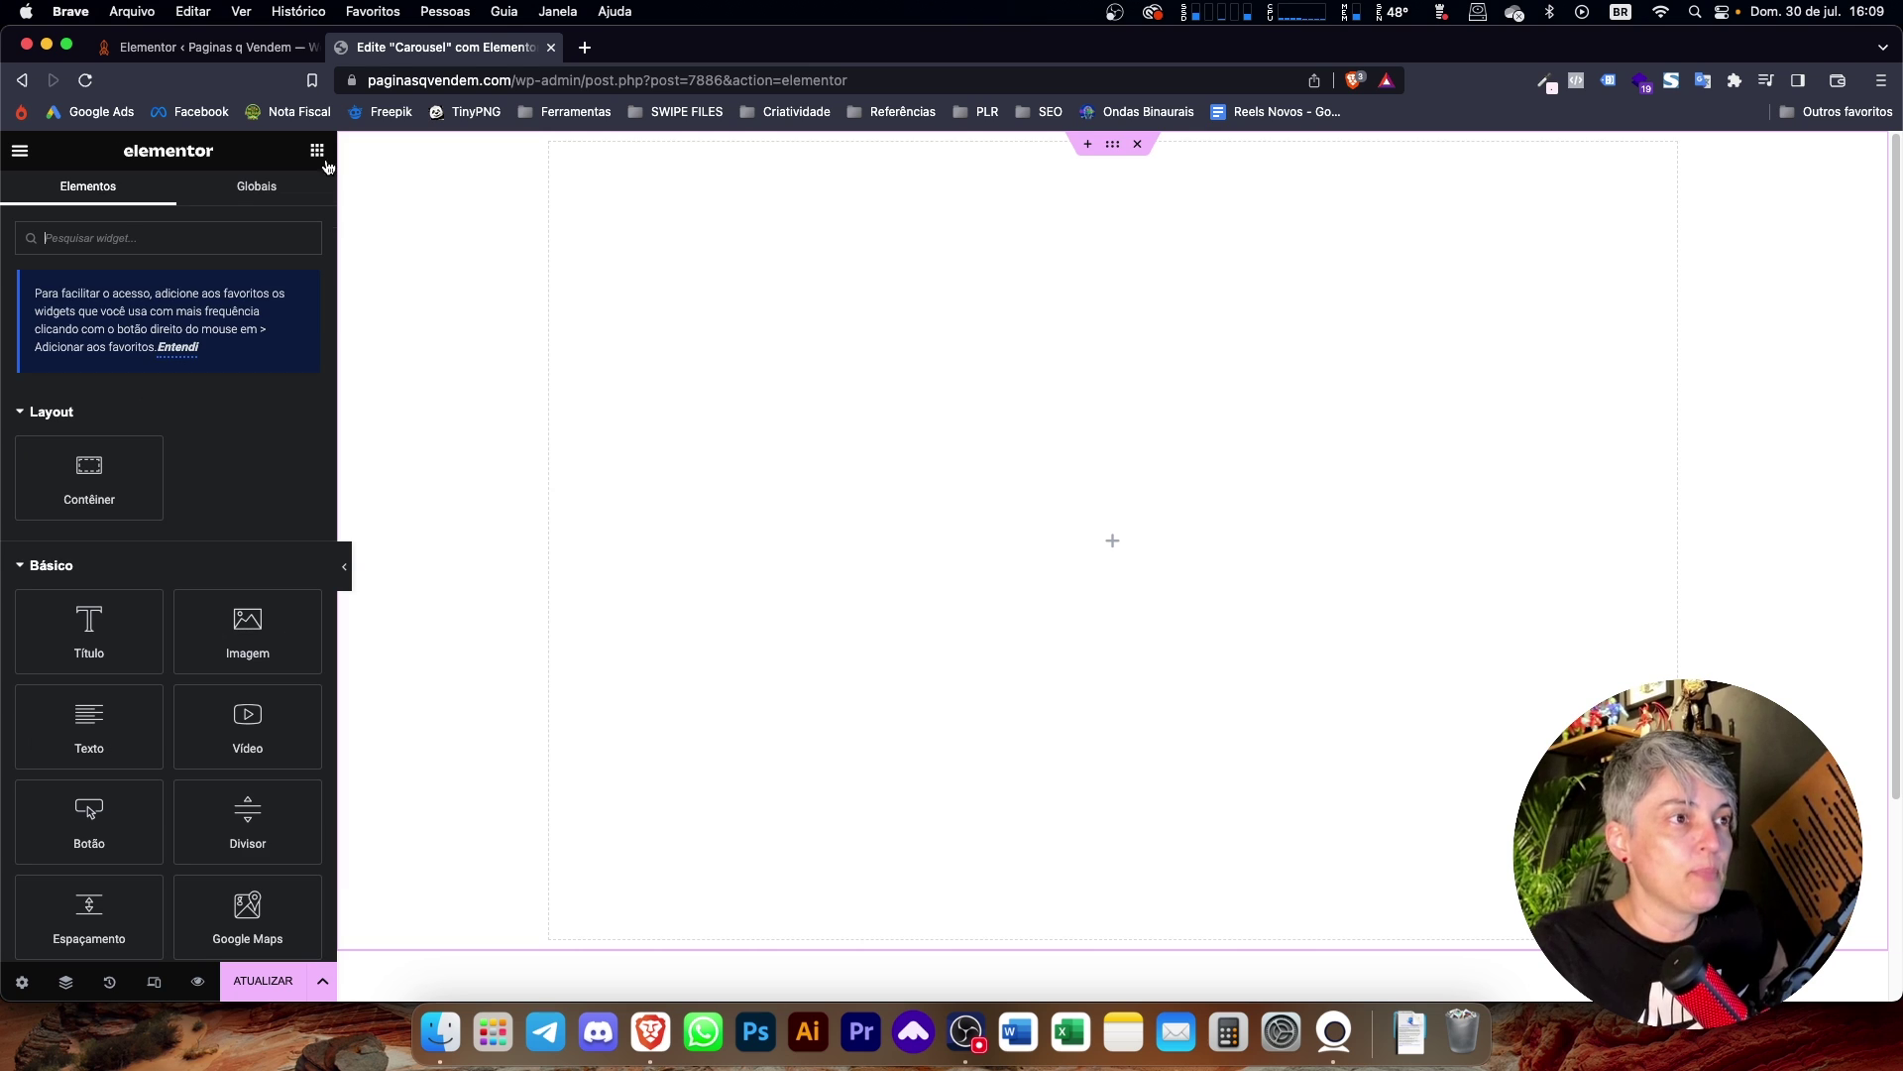
scroll(223, 582, "down", 12)
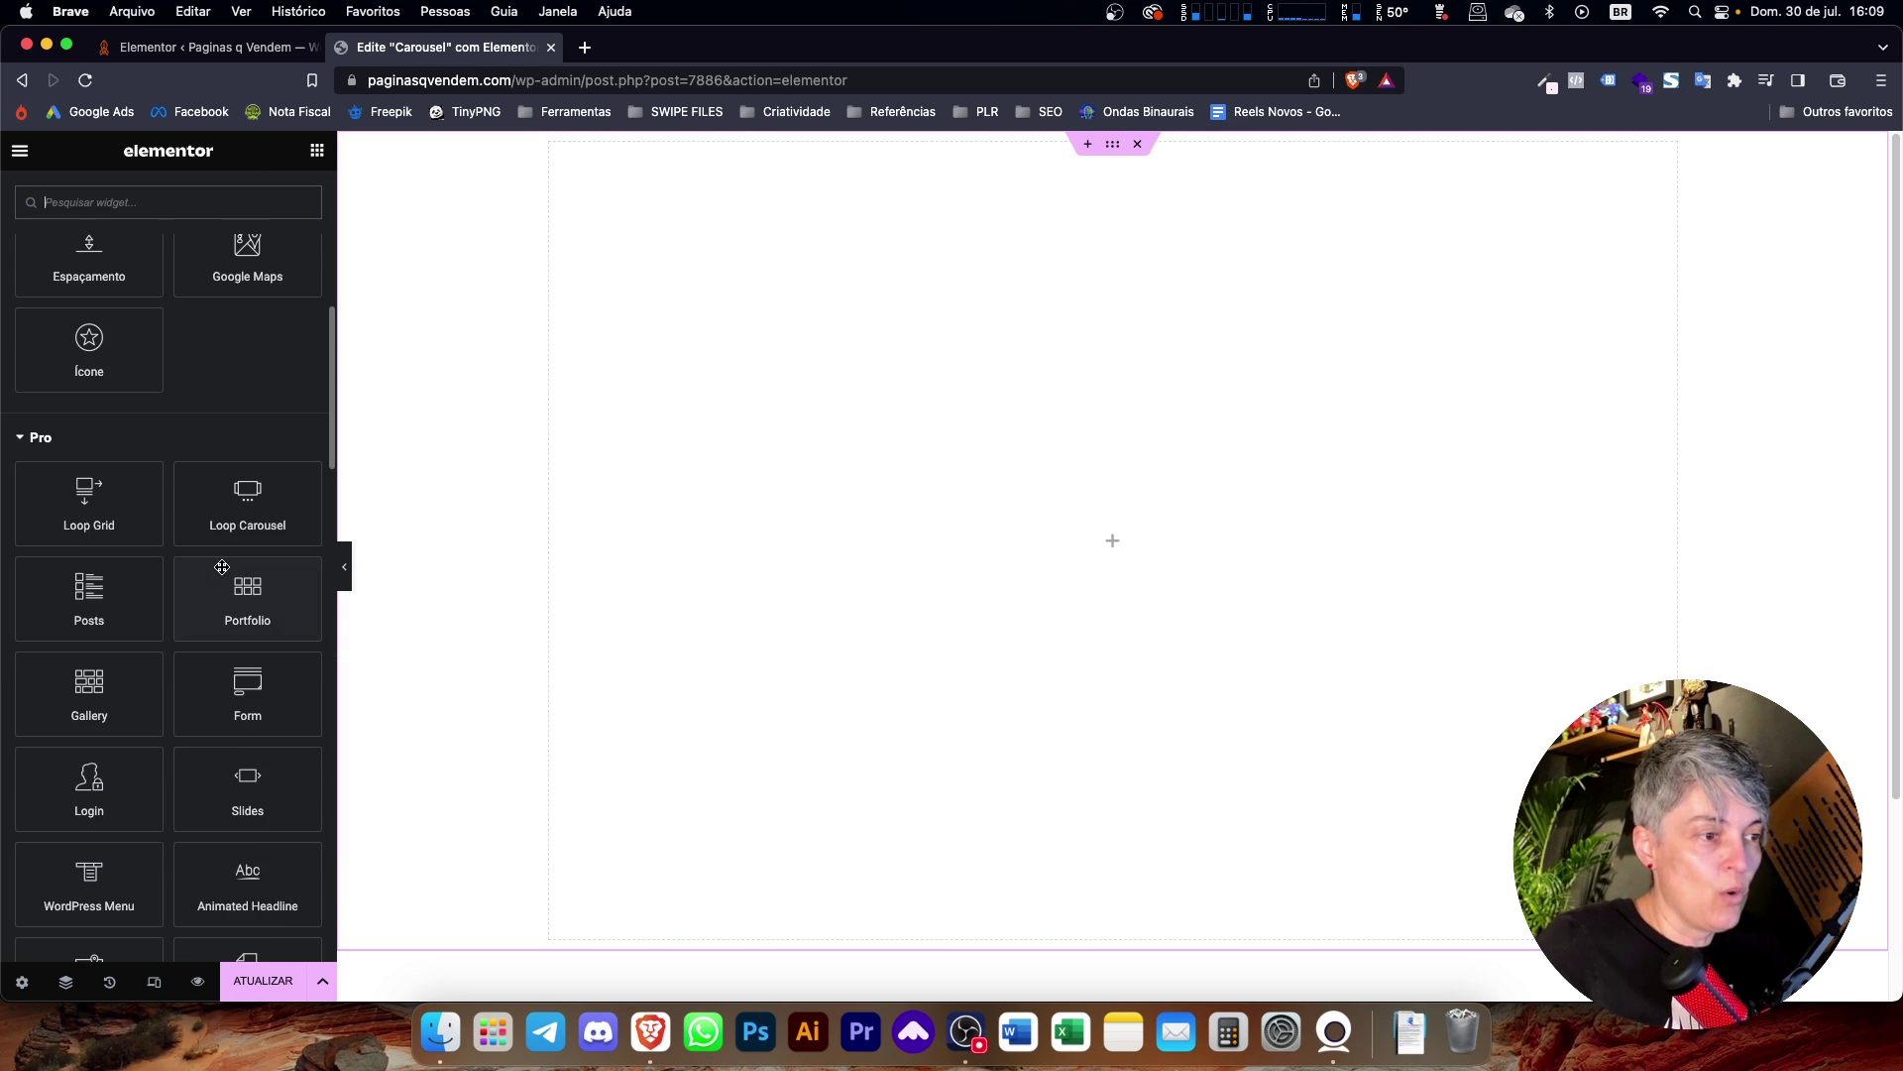
scroll(222, 567, "down", 10)
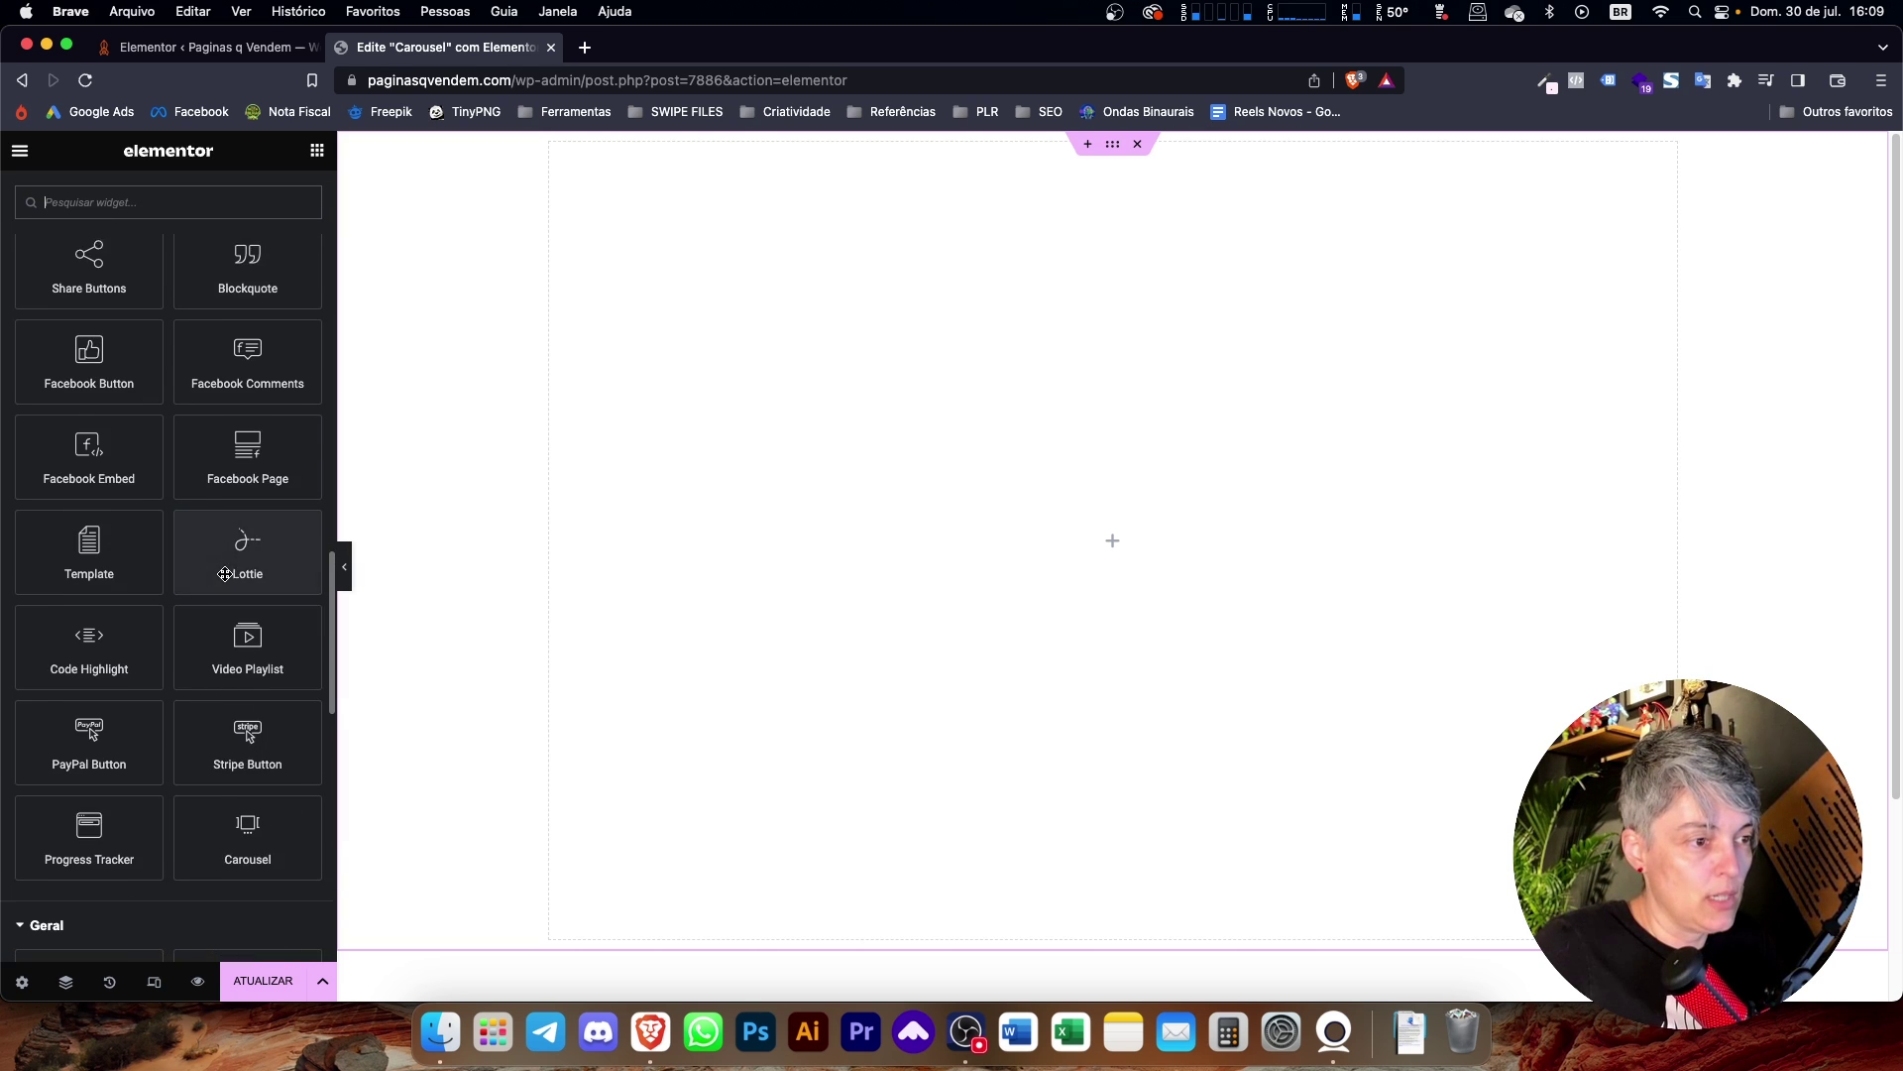
left_click_drag(259, 755, 969, 720)
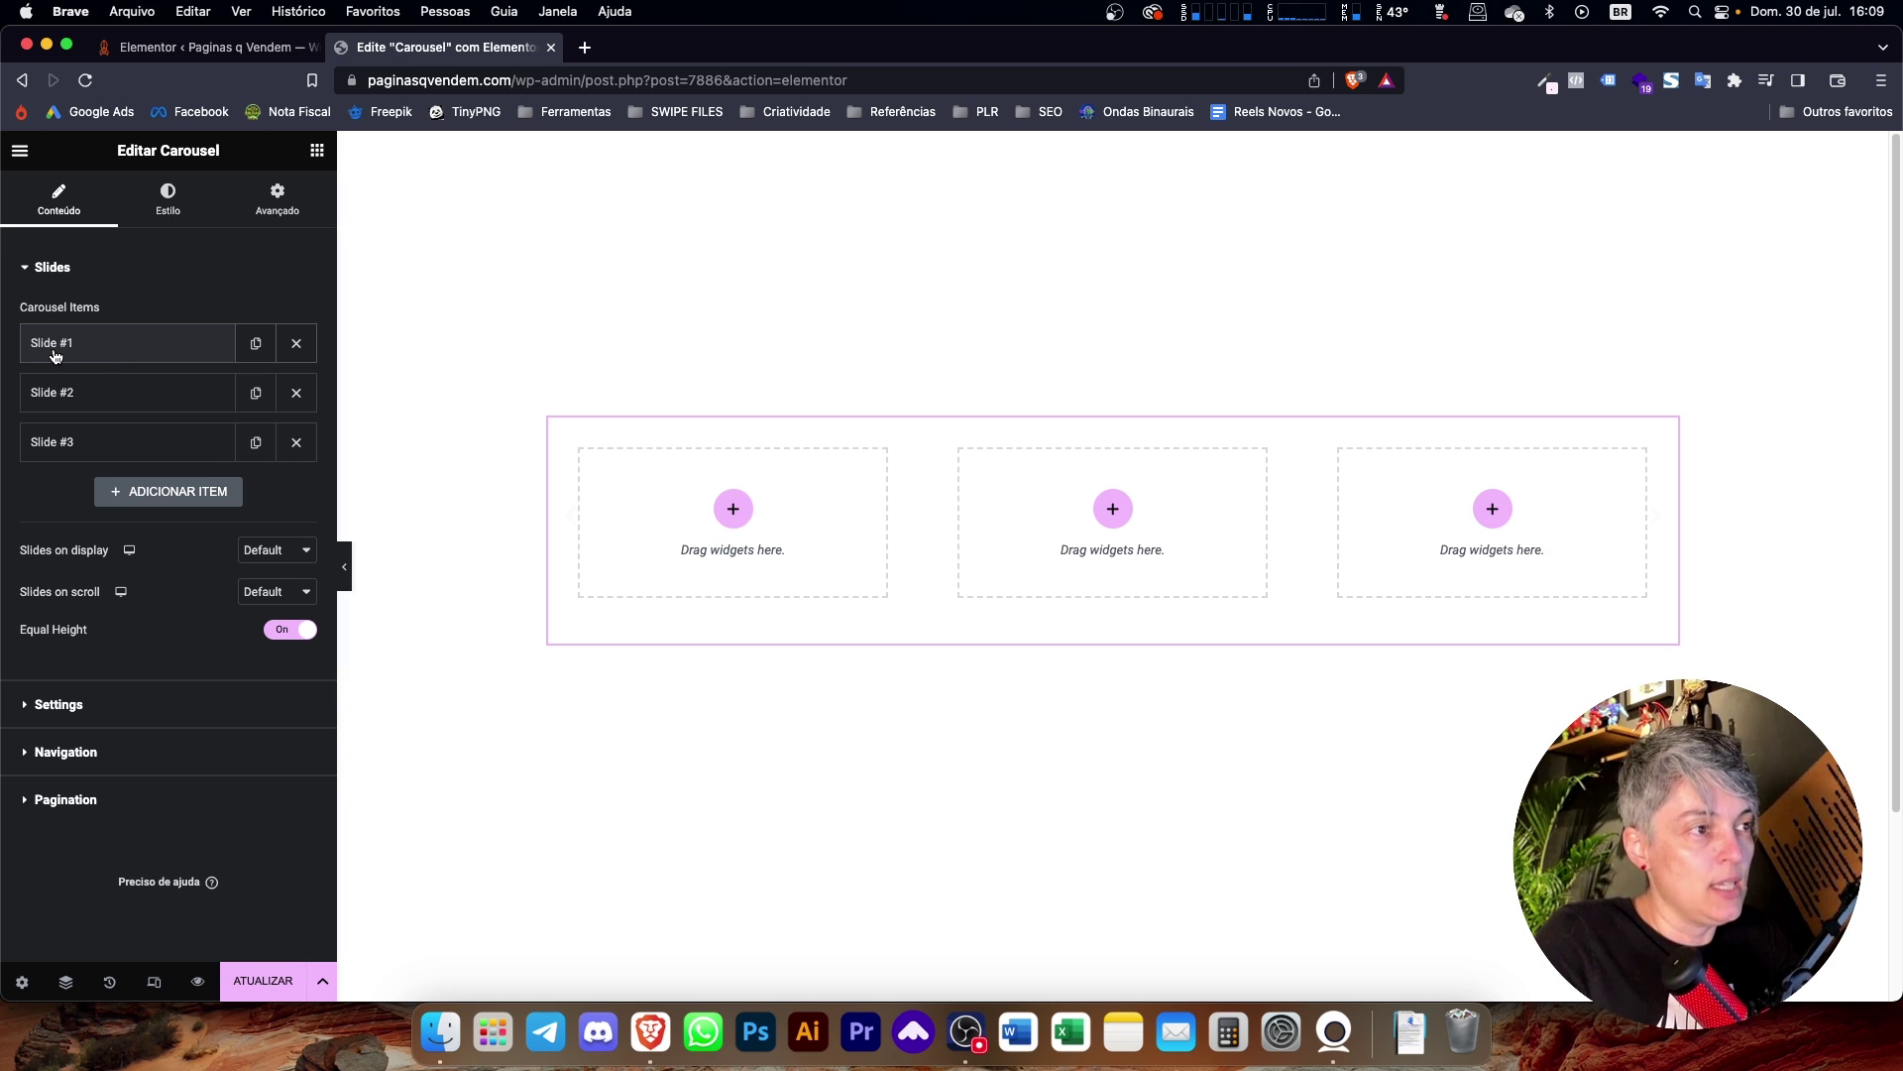
Examine the title settings of carousel slides #1, #2 and #3, including the dynamic tags offered for the first title.
left_click(96, 354)
left_click_drag(110, 414, 37, 412)
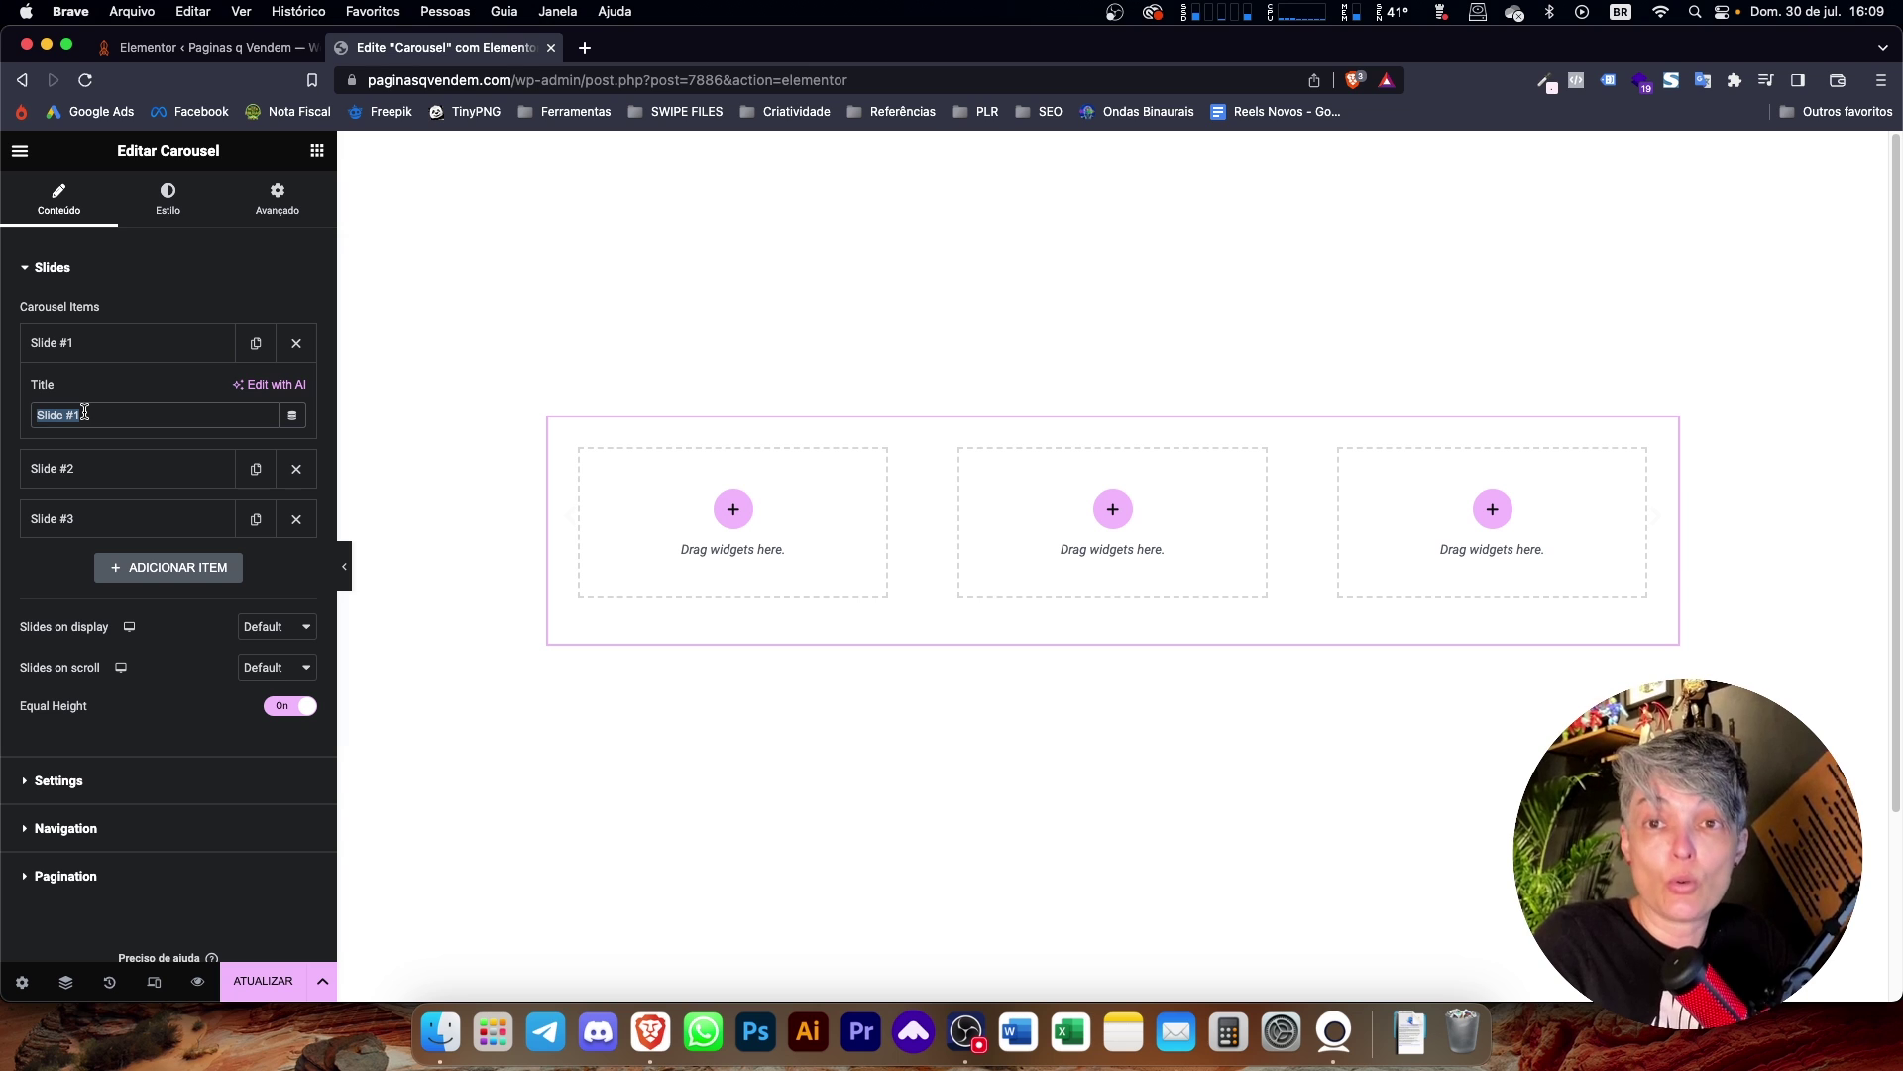
left_click(293, 417)
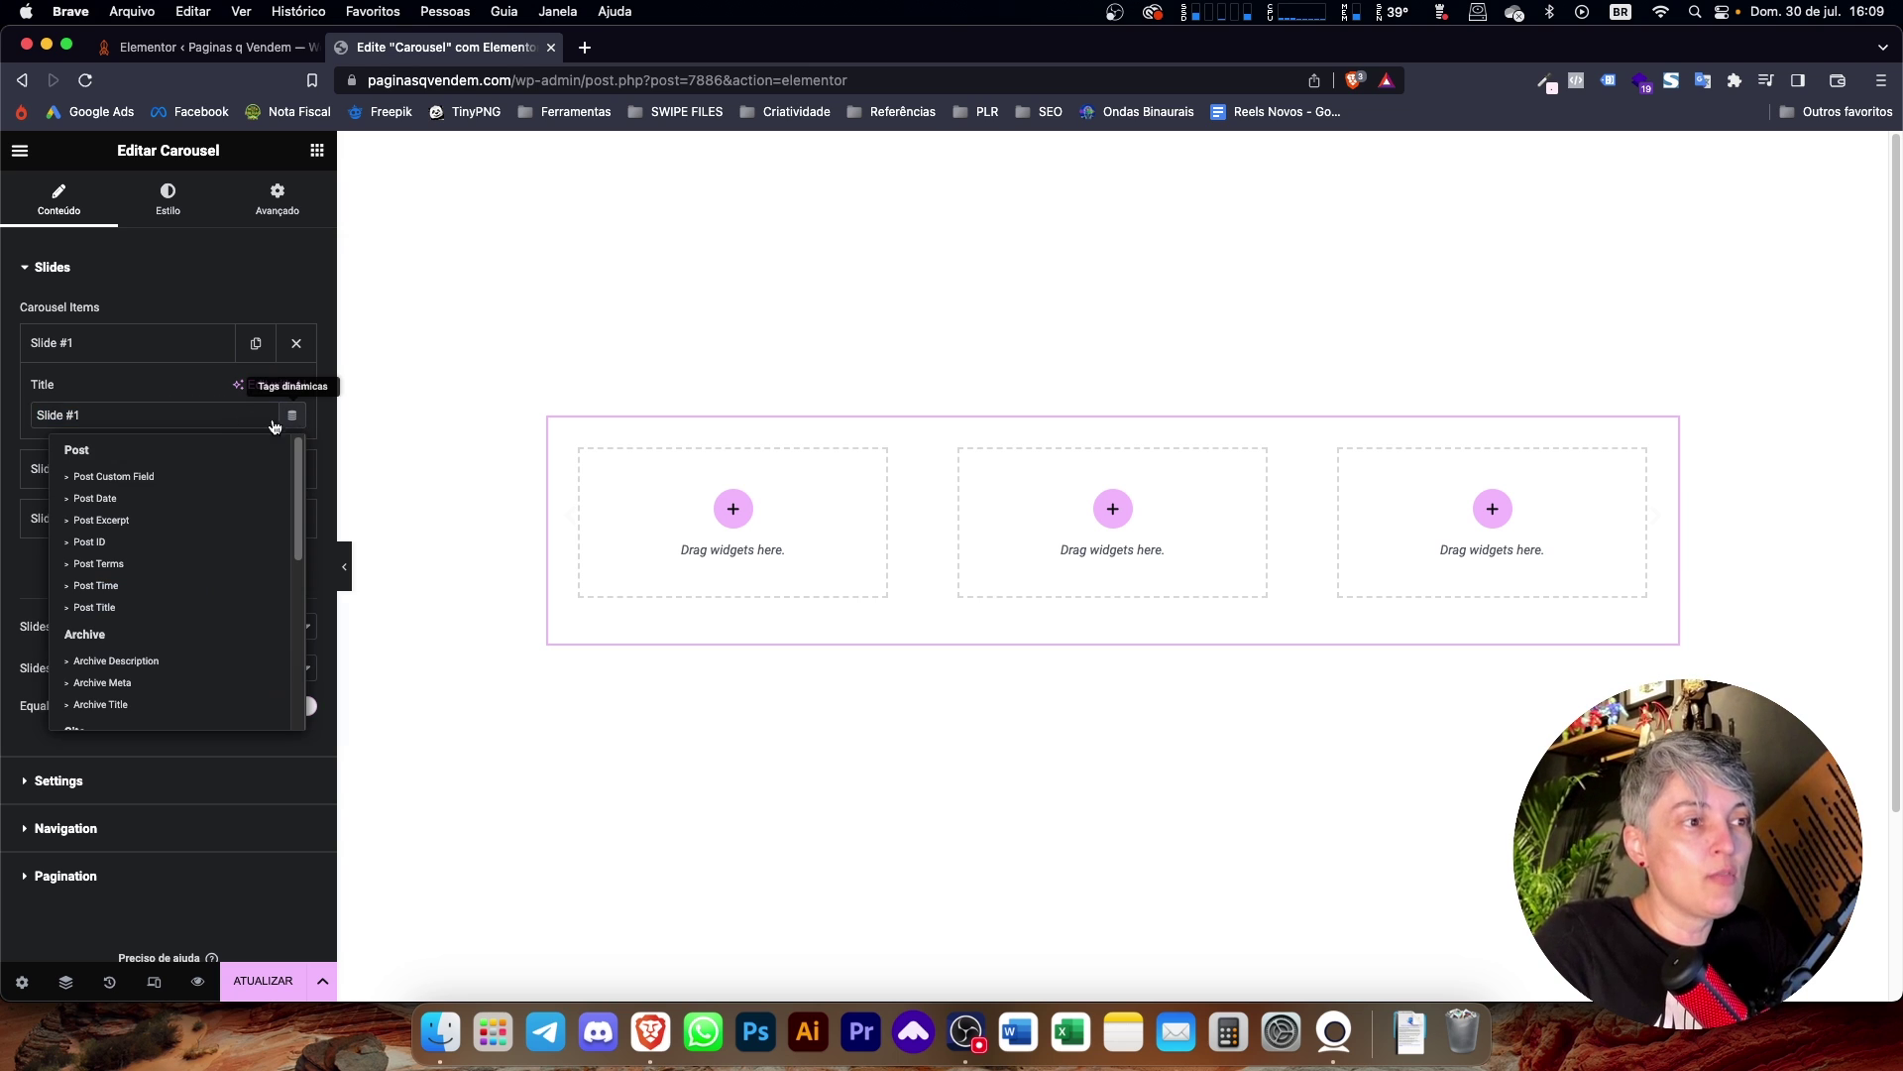
left_click(171, 404)
left_click(76, 471)
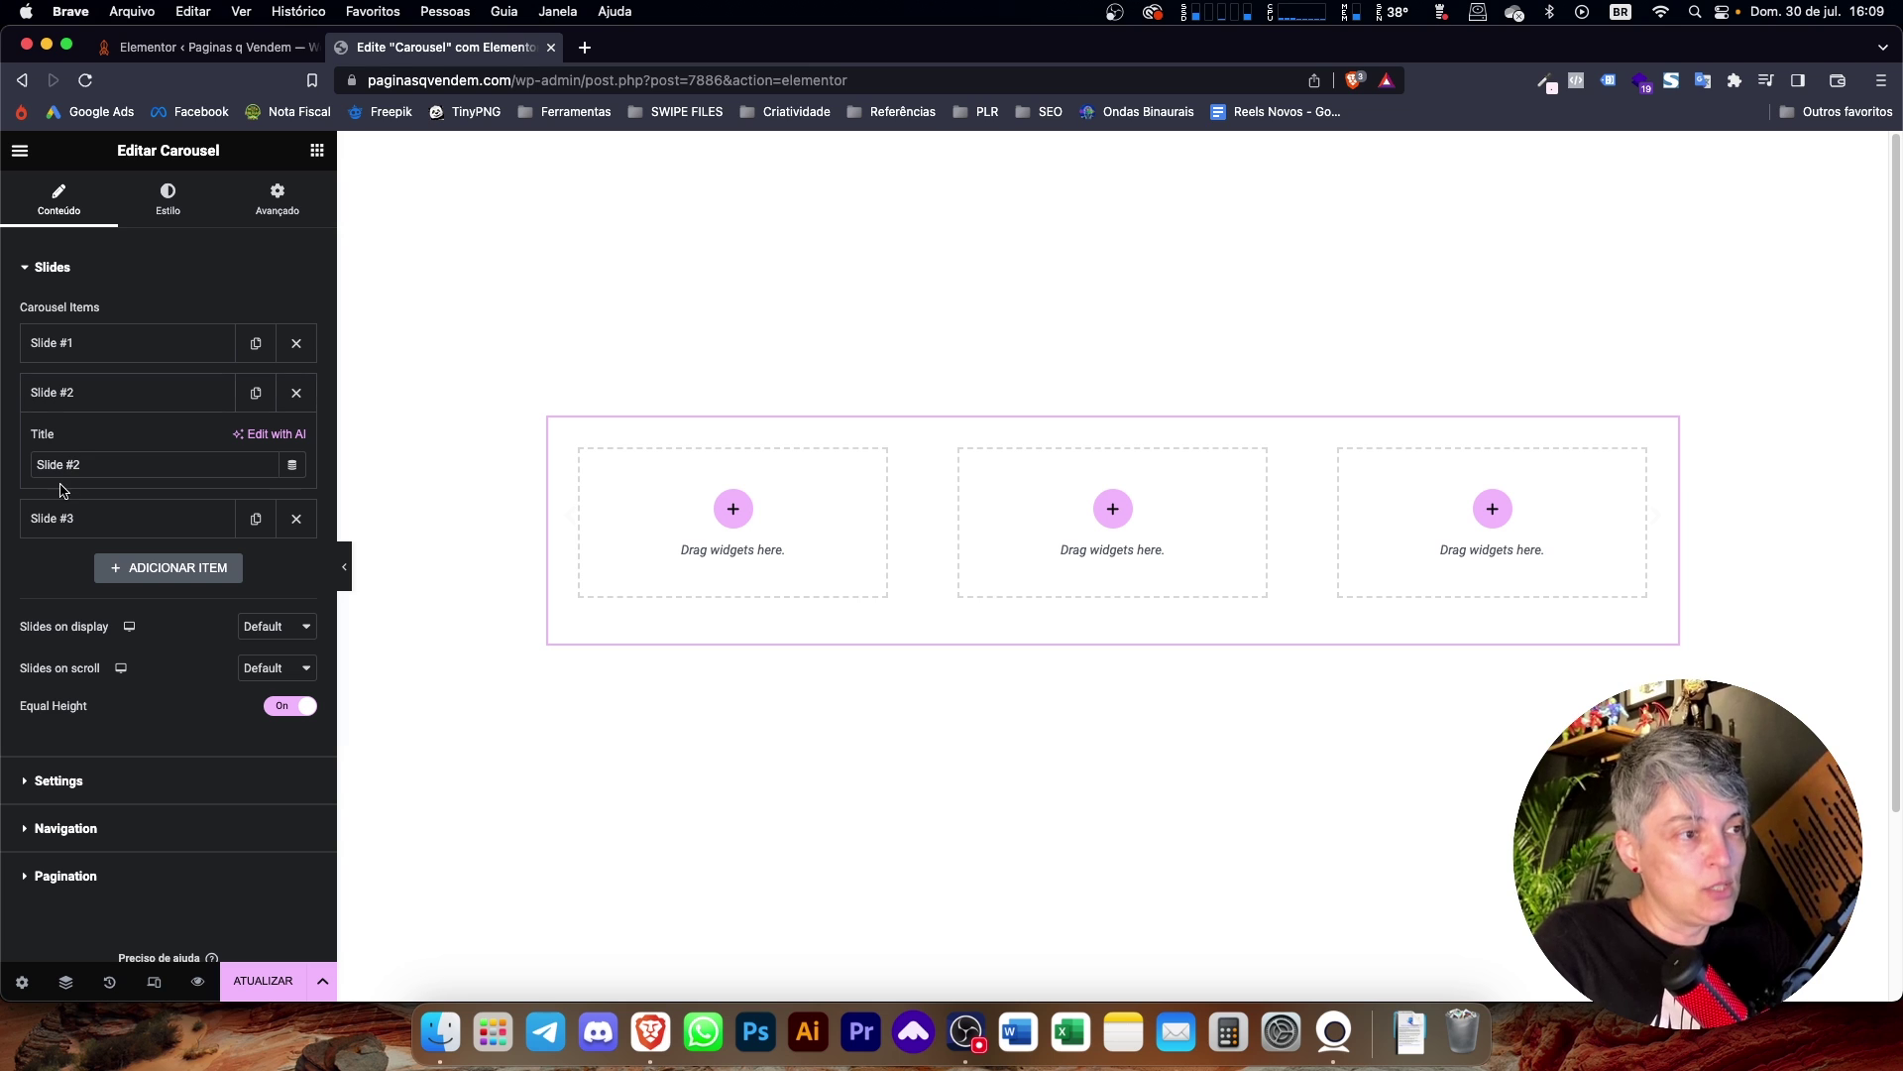
left_click(61, 520)
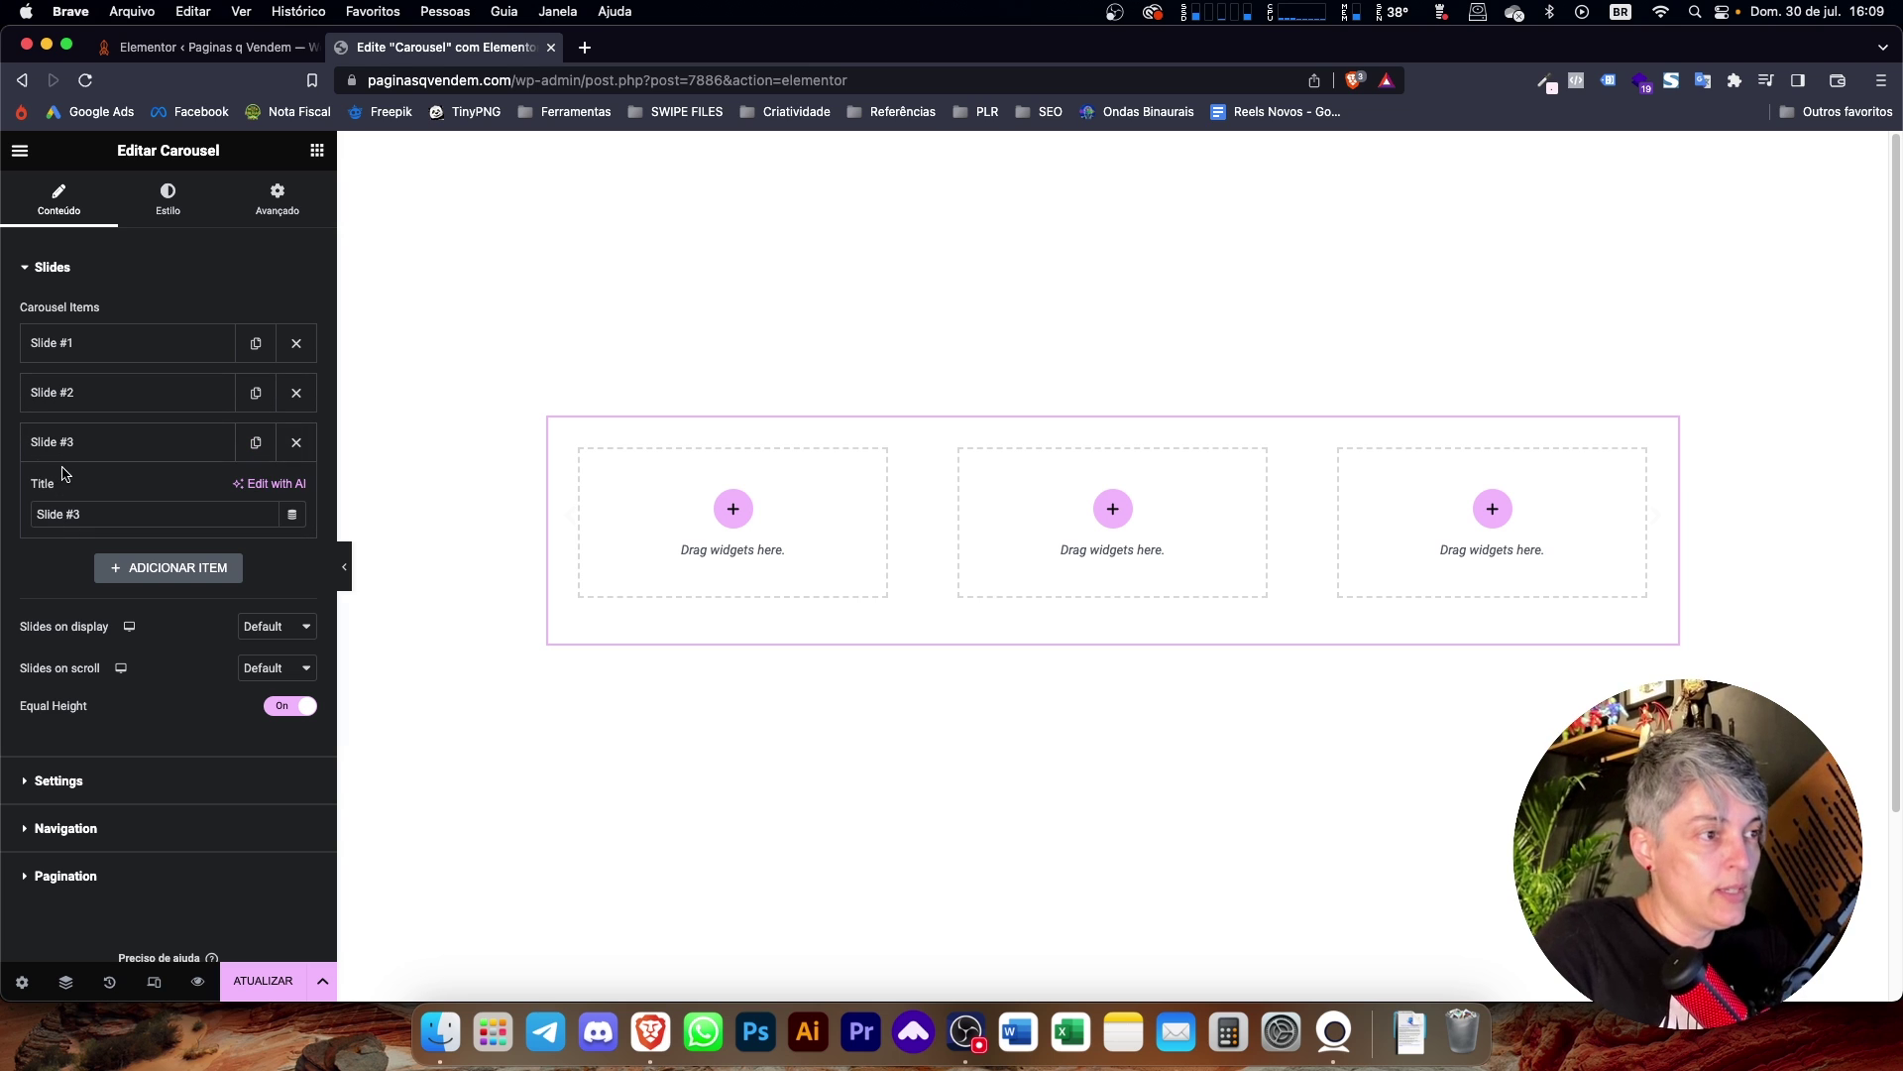
Add five more items to the carousel, up to Slide #8.
left_click(175, 564)
left_click(208, 617)
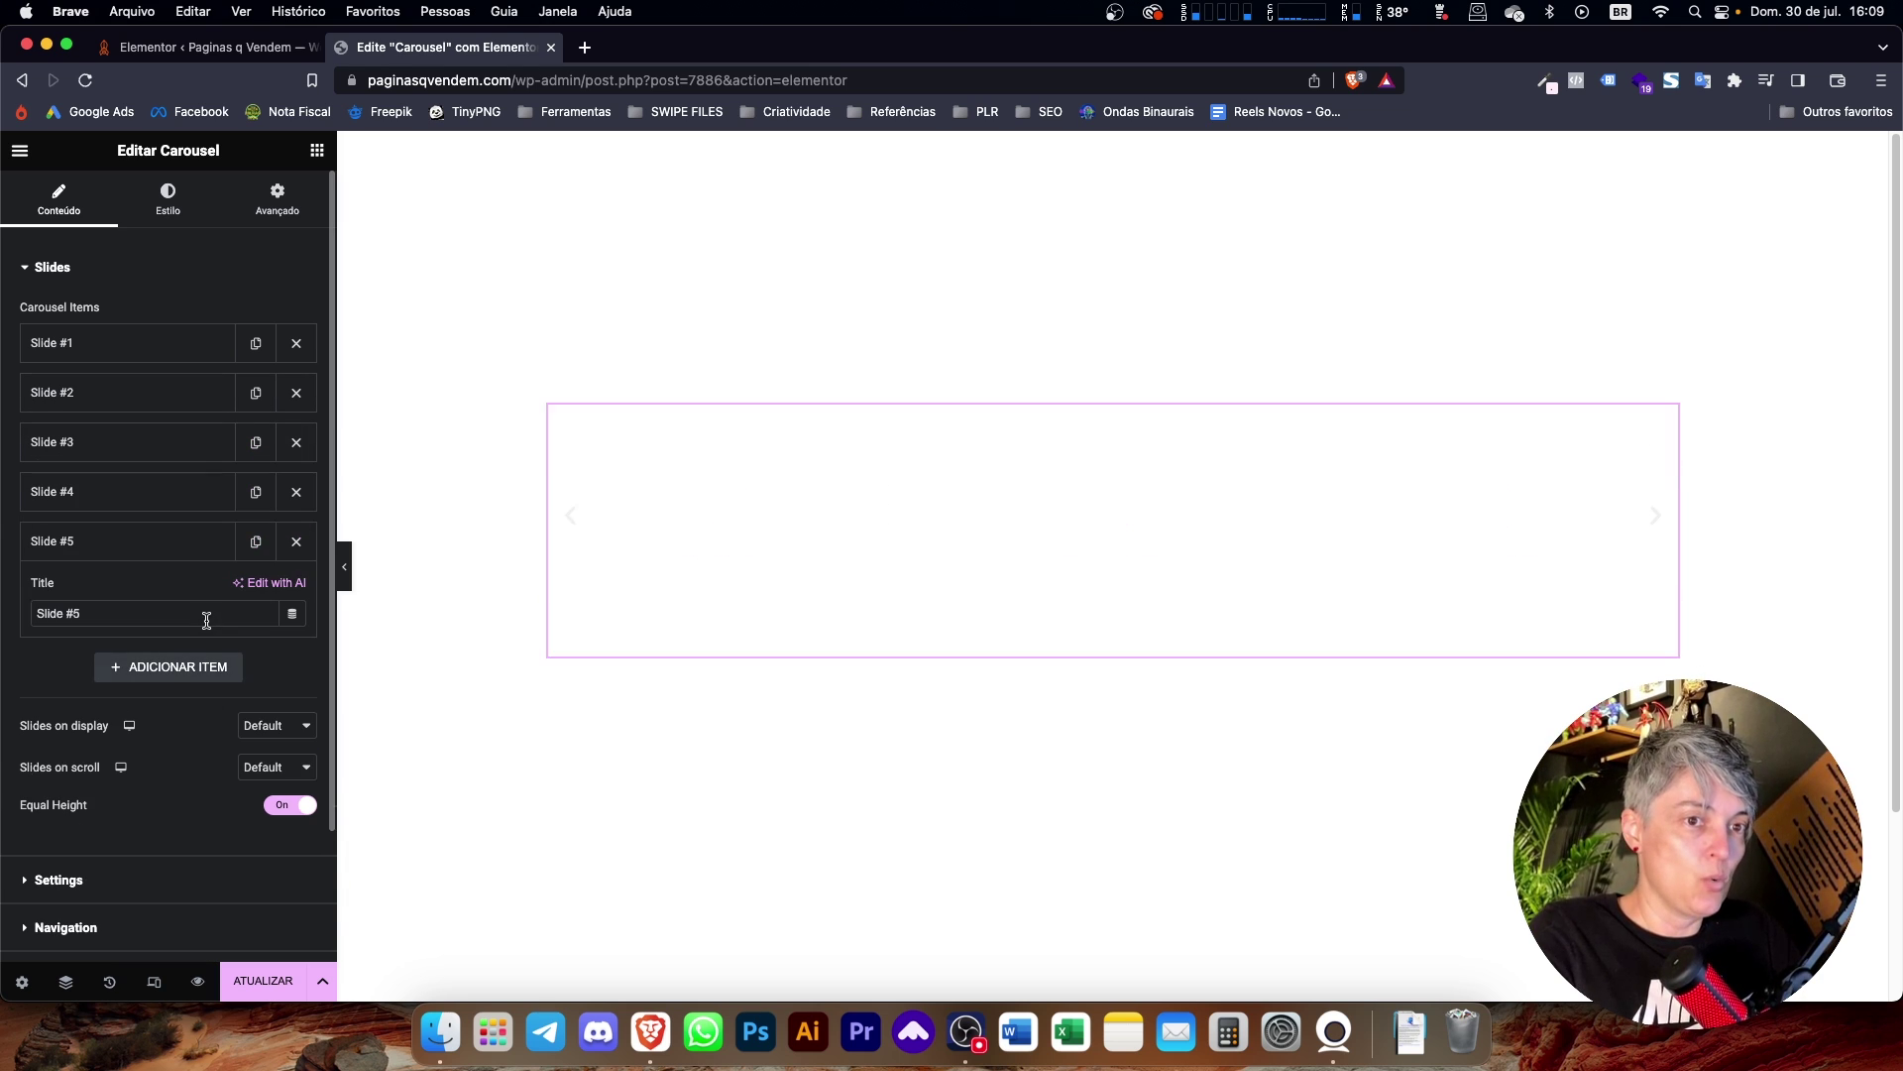
left_click(175, 670)
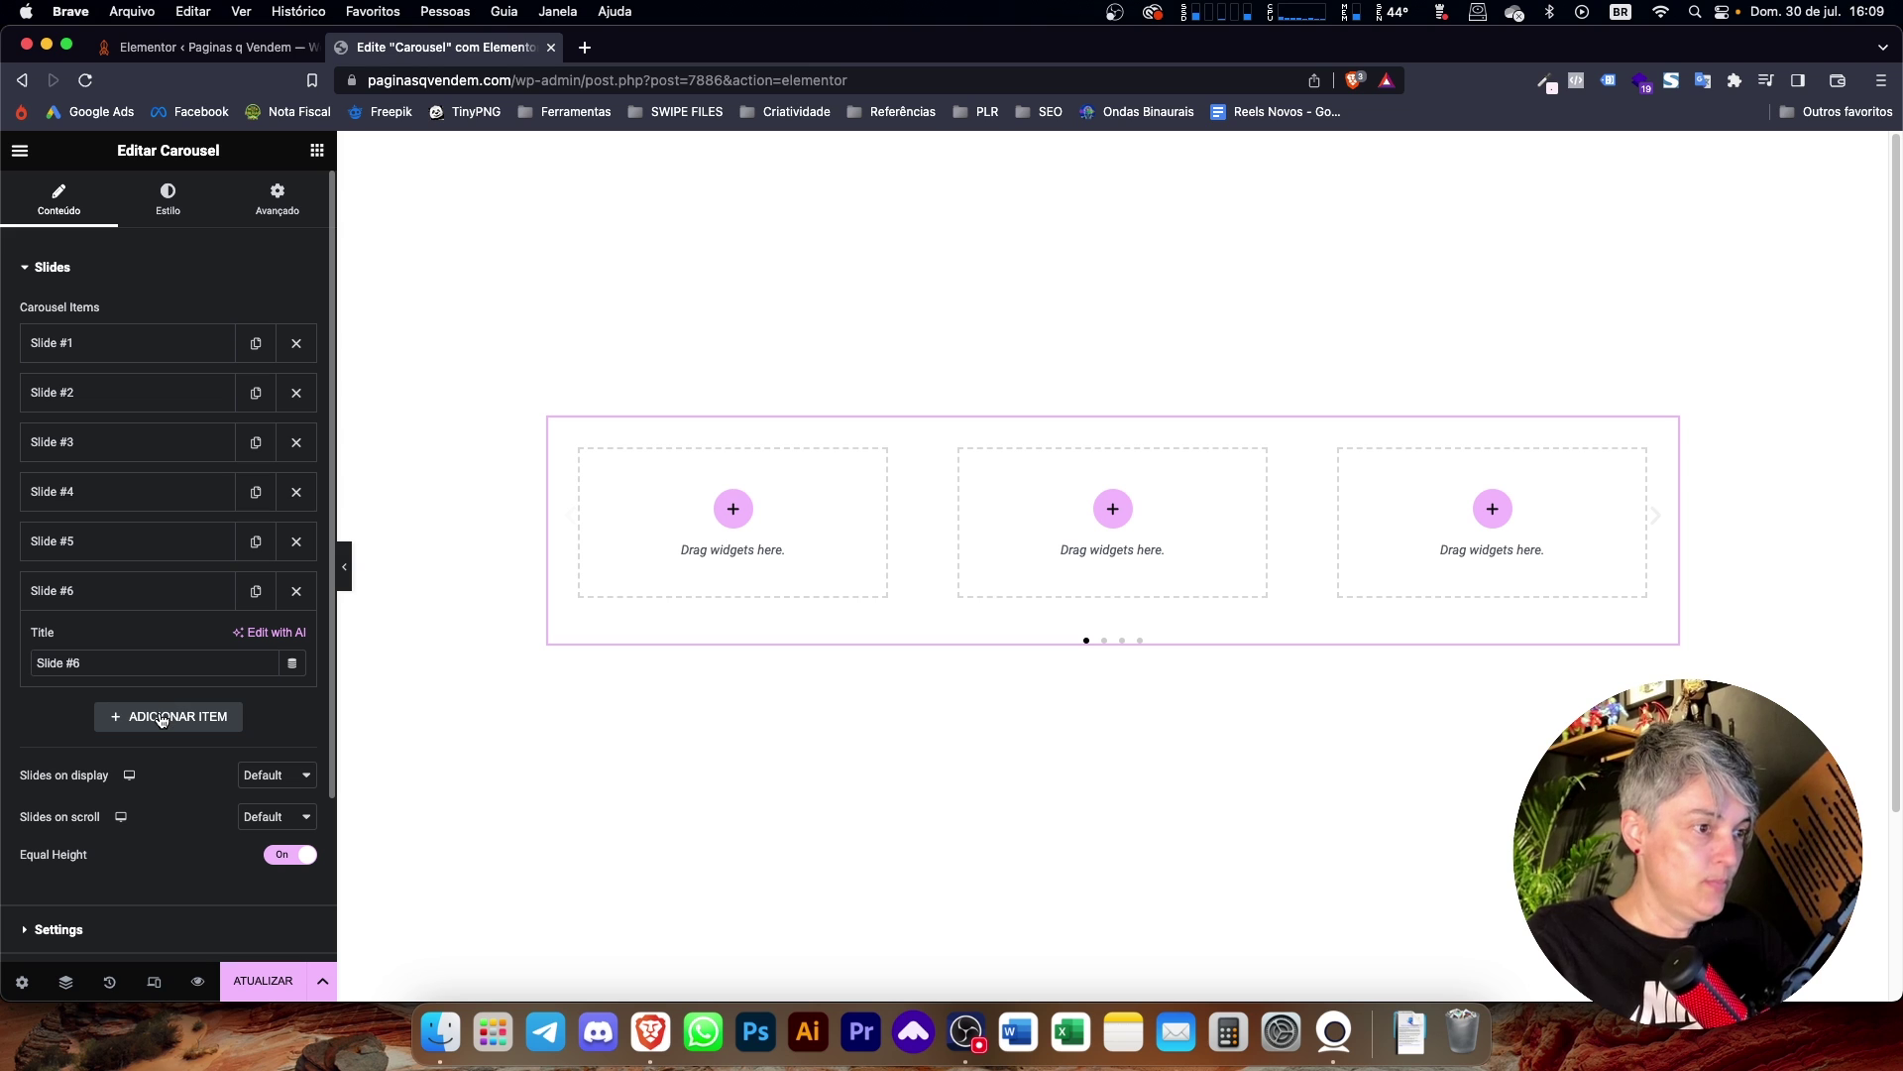
left_click(161, 717)
left_click(157, 768)
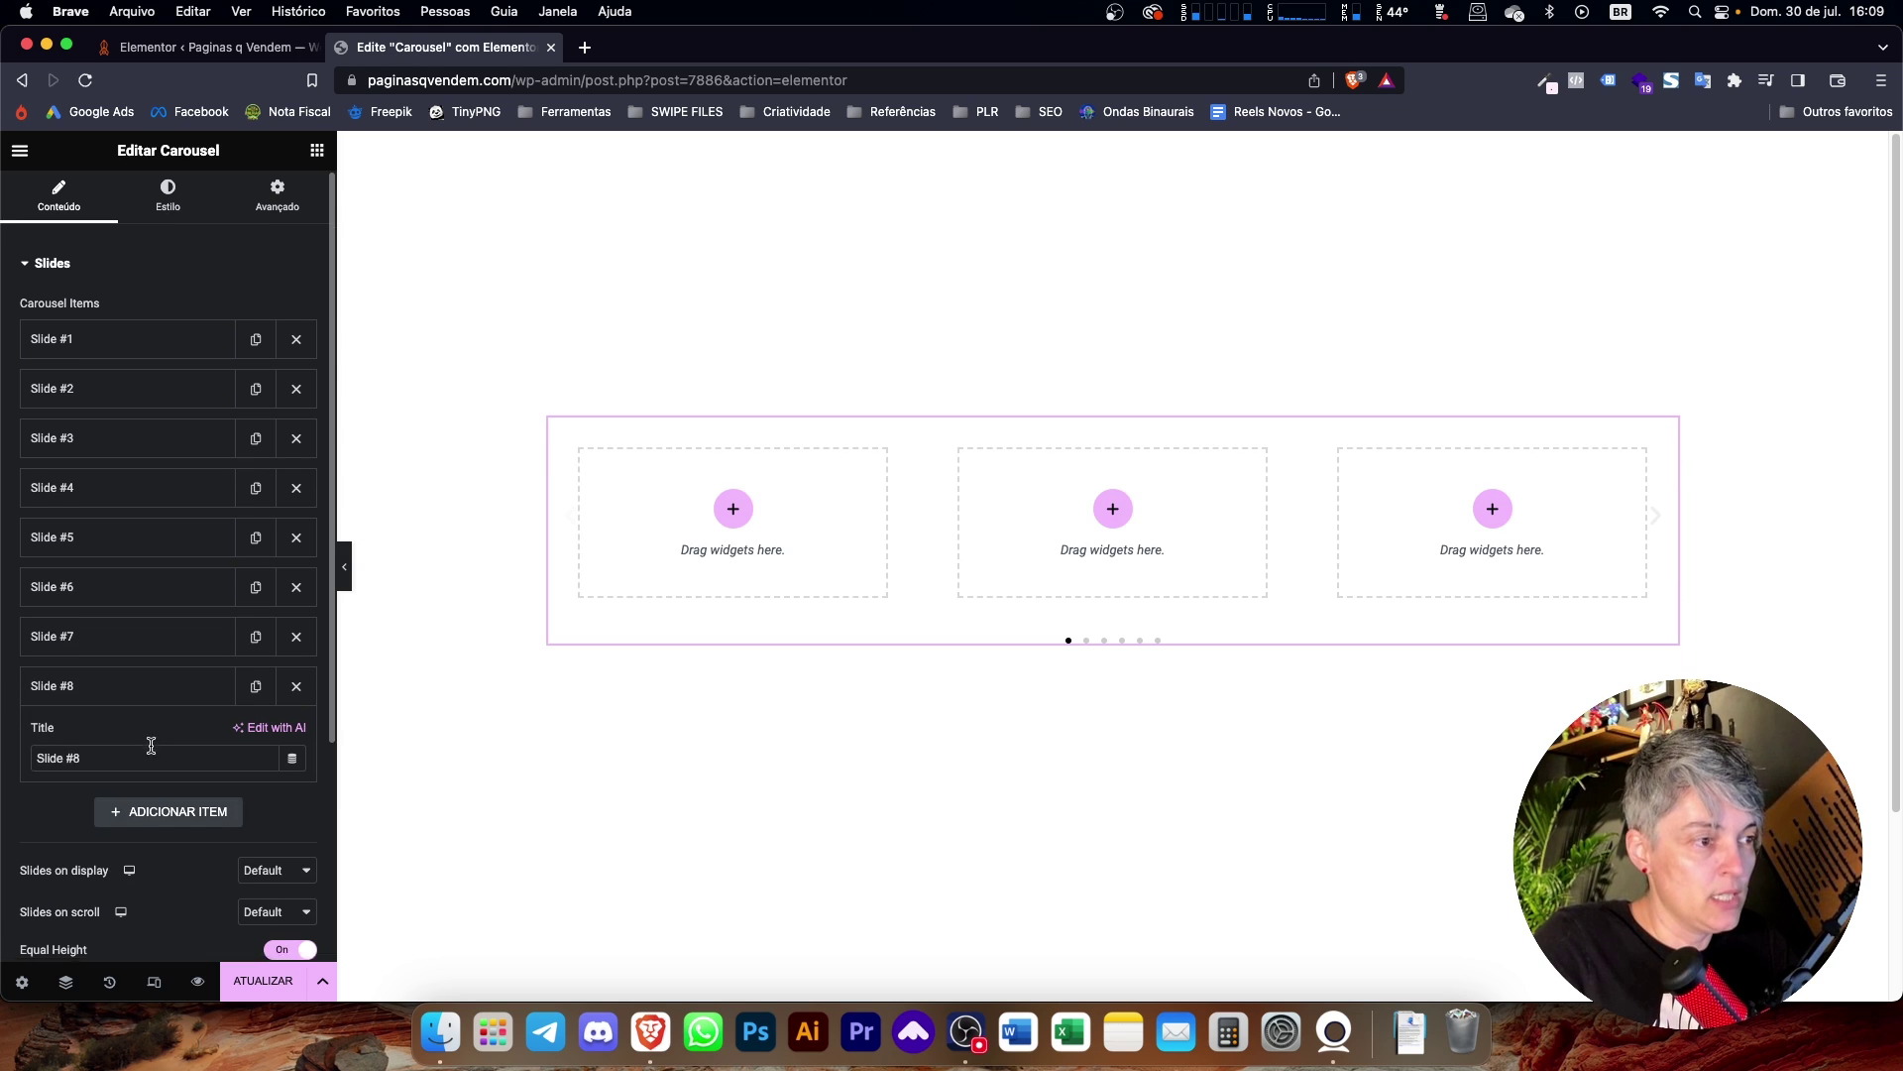
Inspect the Slide #8 entry and an individual slide's container layout settings, and return to the Carousel widget's settings.
scroll(67, 671, "down", 5)
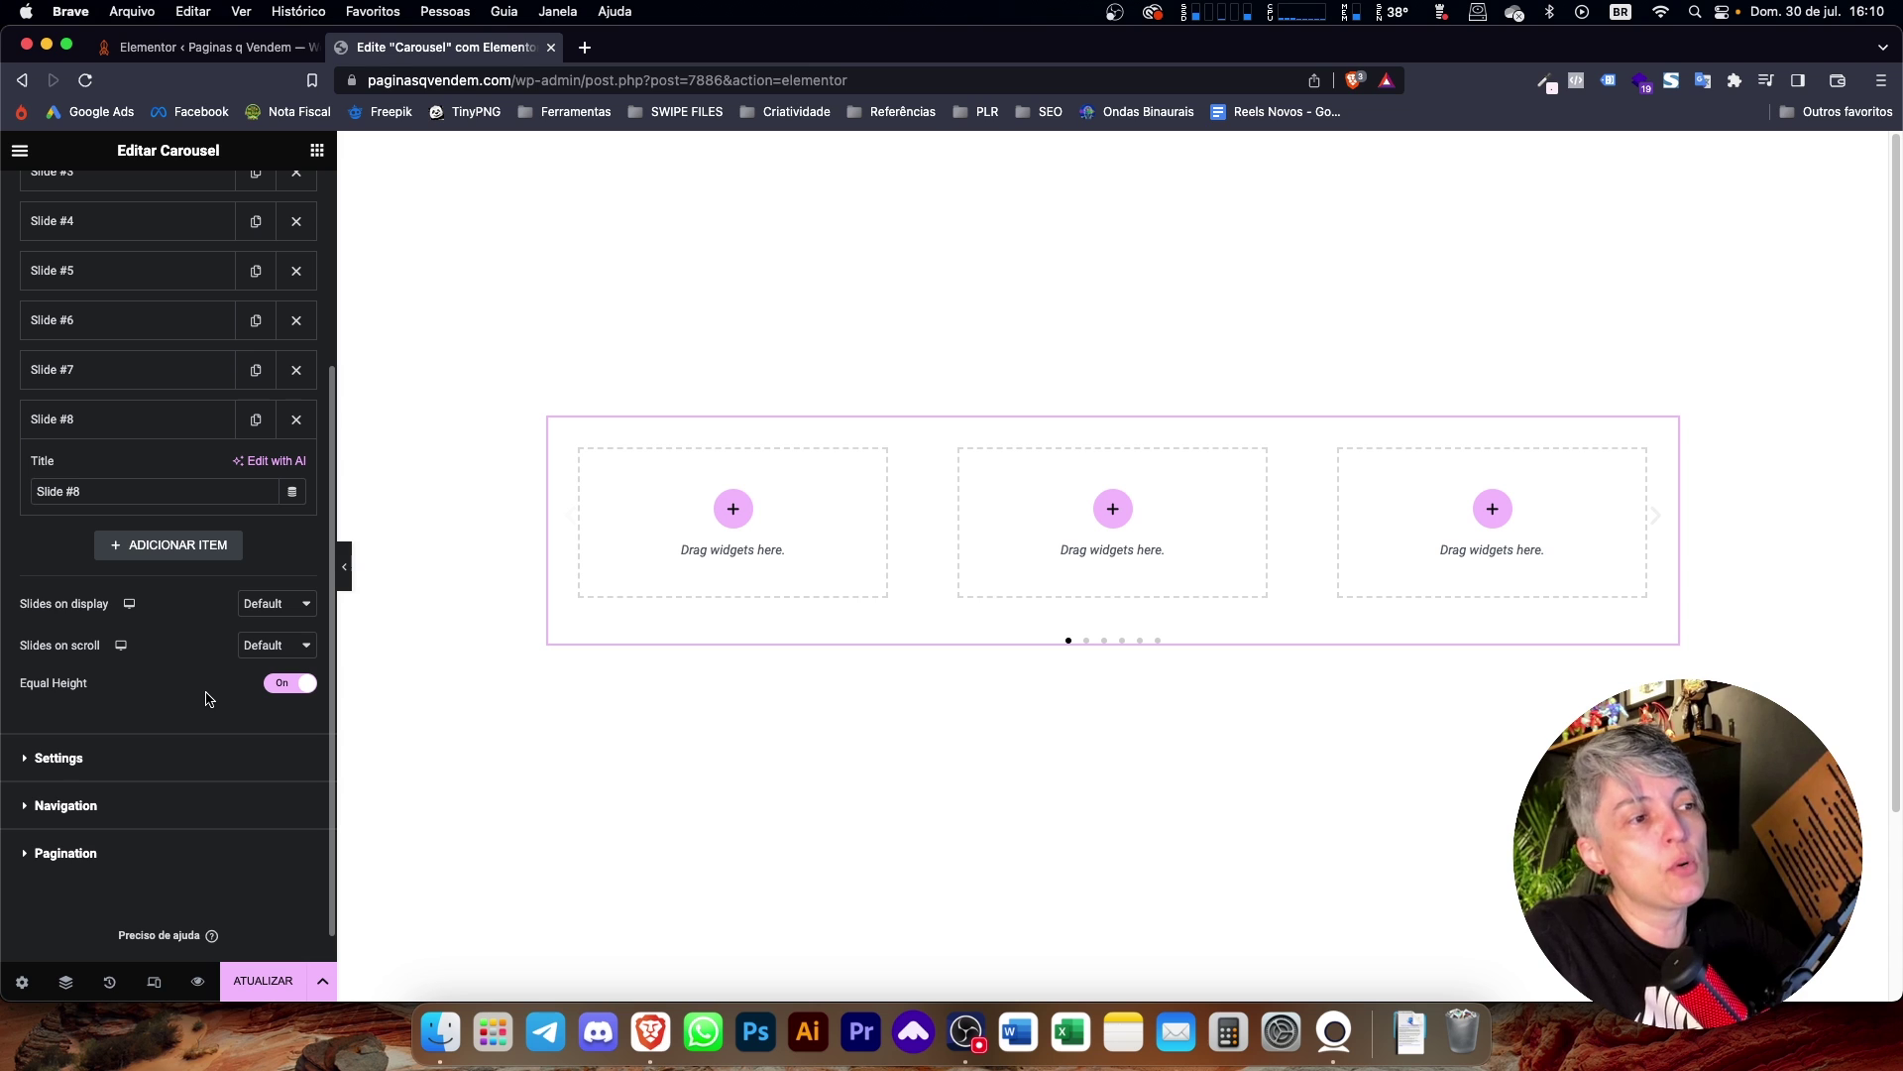
left_click(123, 418)
left_click(90, 418)
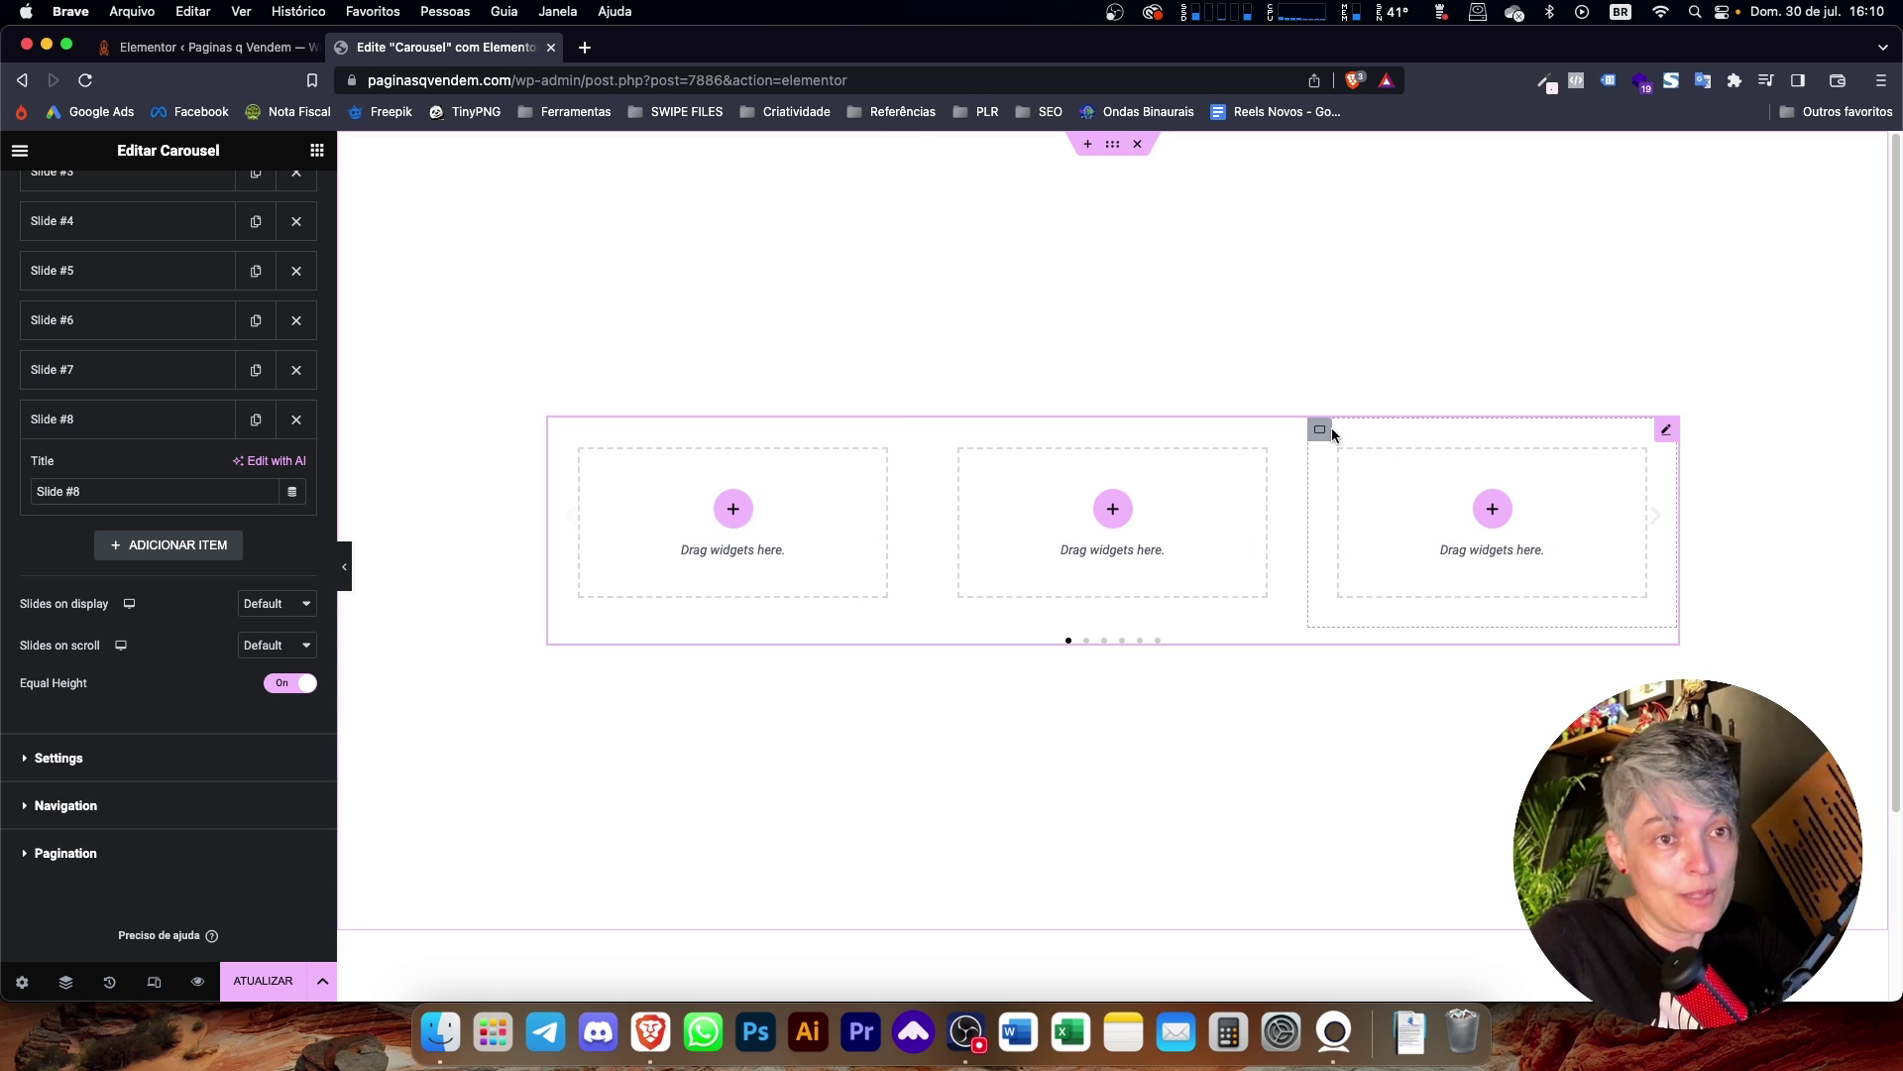
left_click(1322, 430)
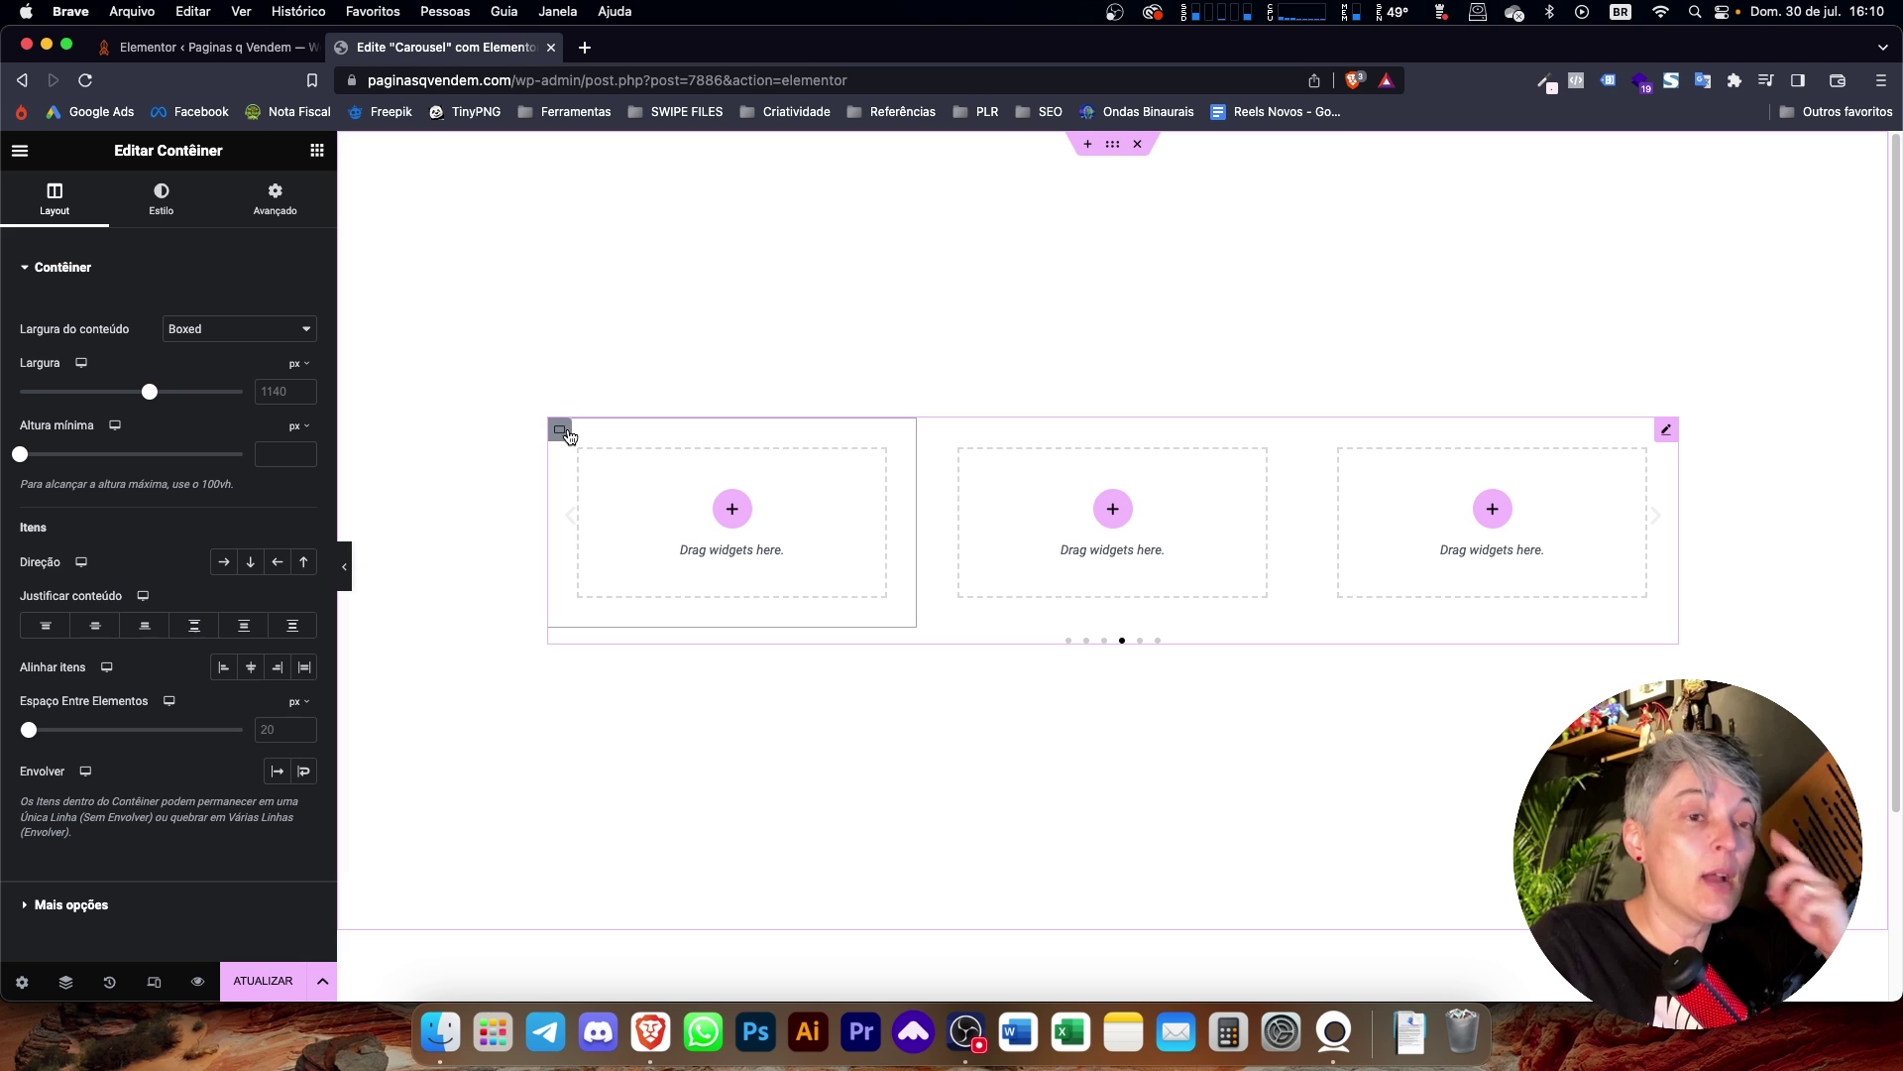
left_click(1664, 429)
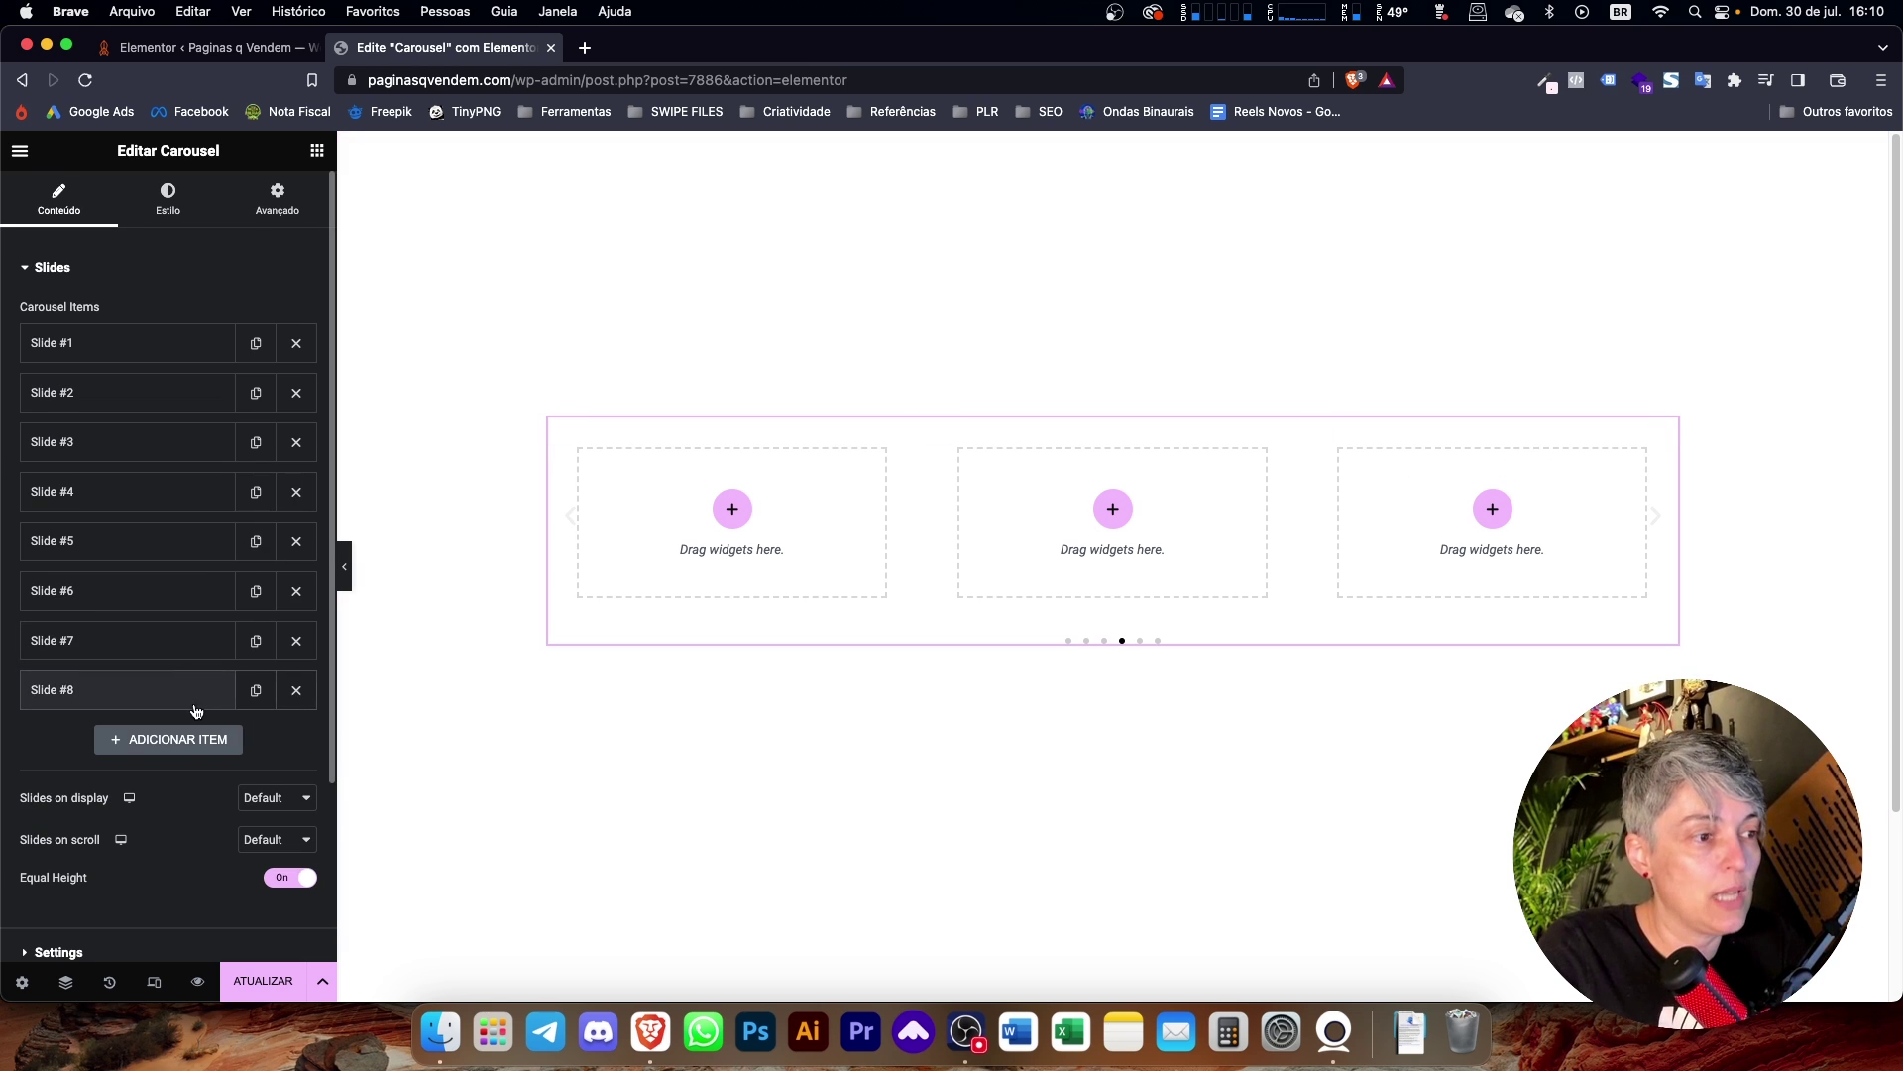
Check the available Slides on display options for the carousel on desktop.
scroll(197, 711, "down", 4)
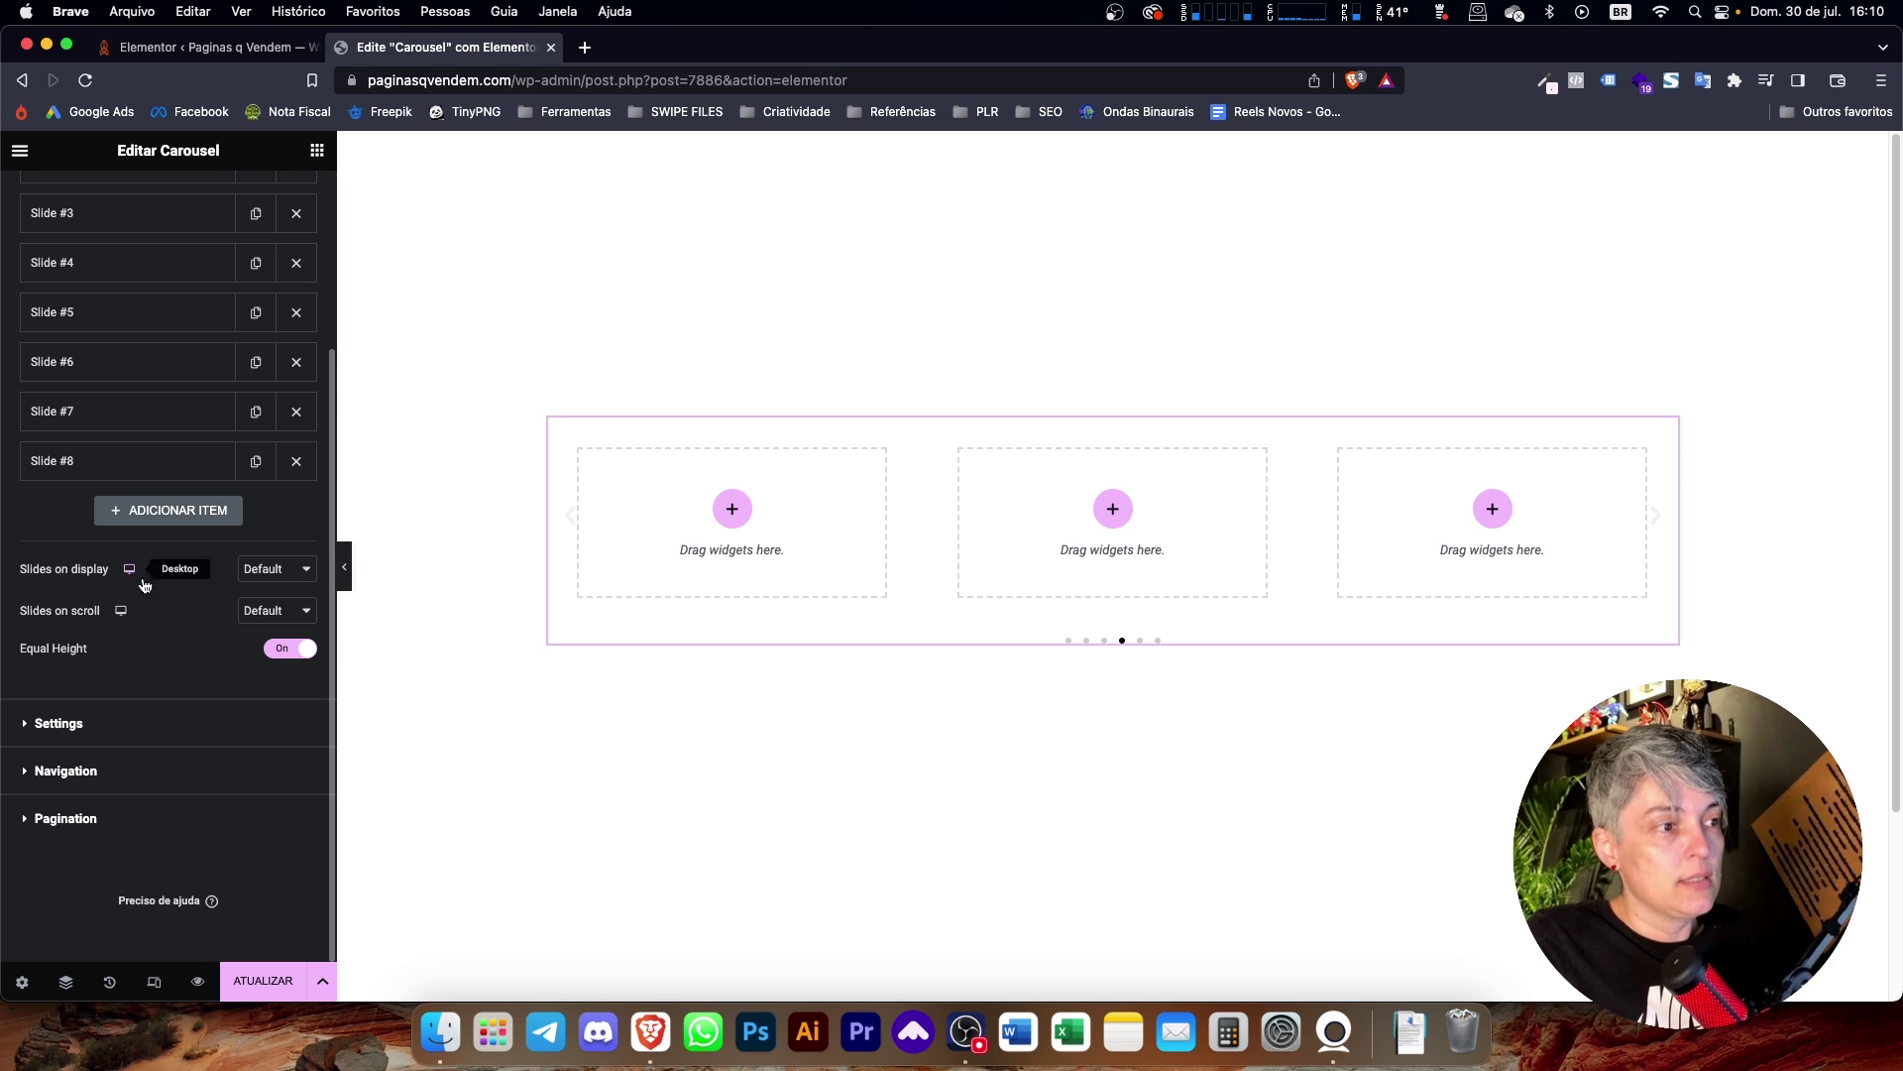
left_click(307, 574)
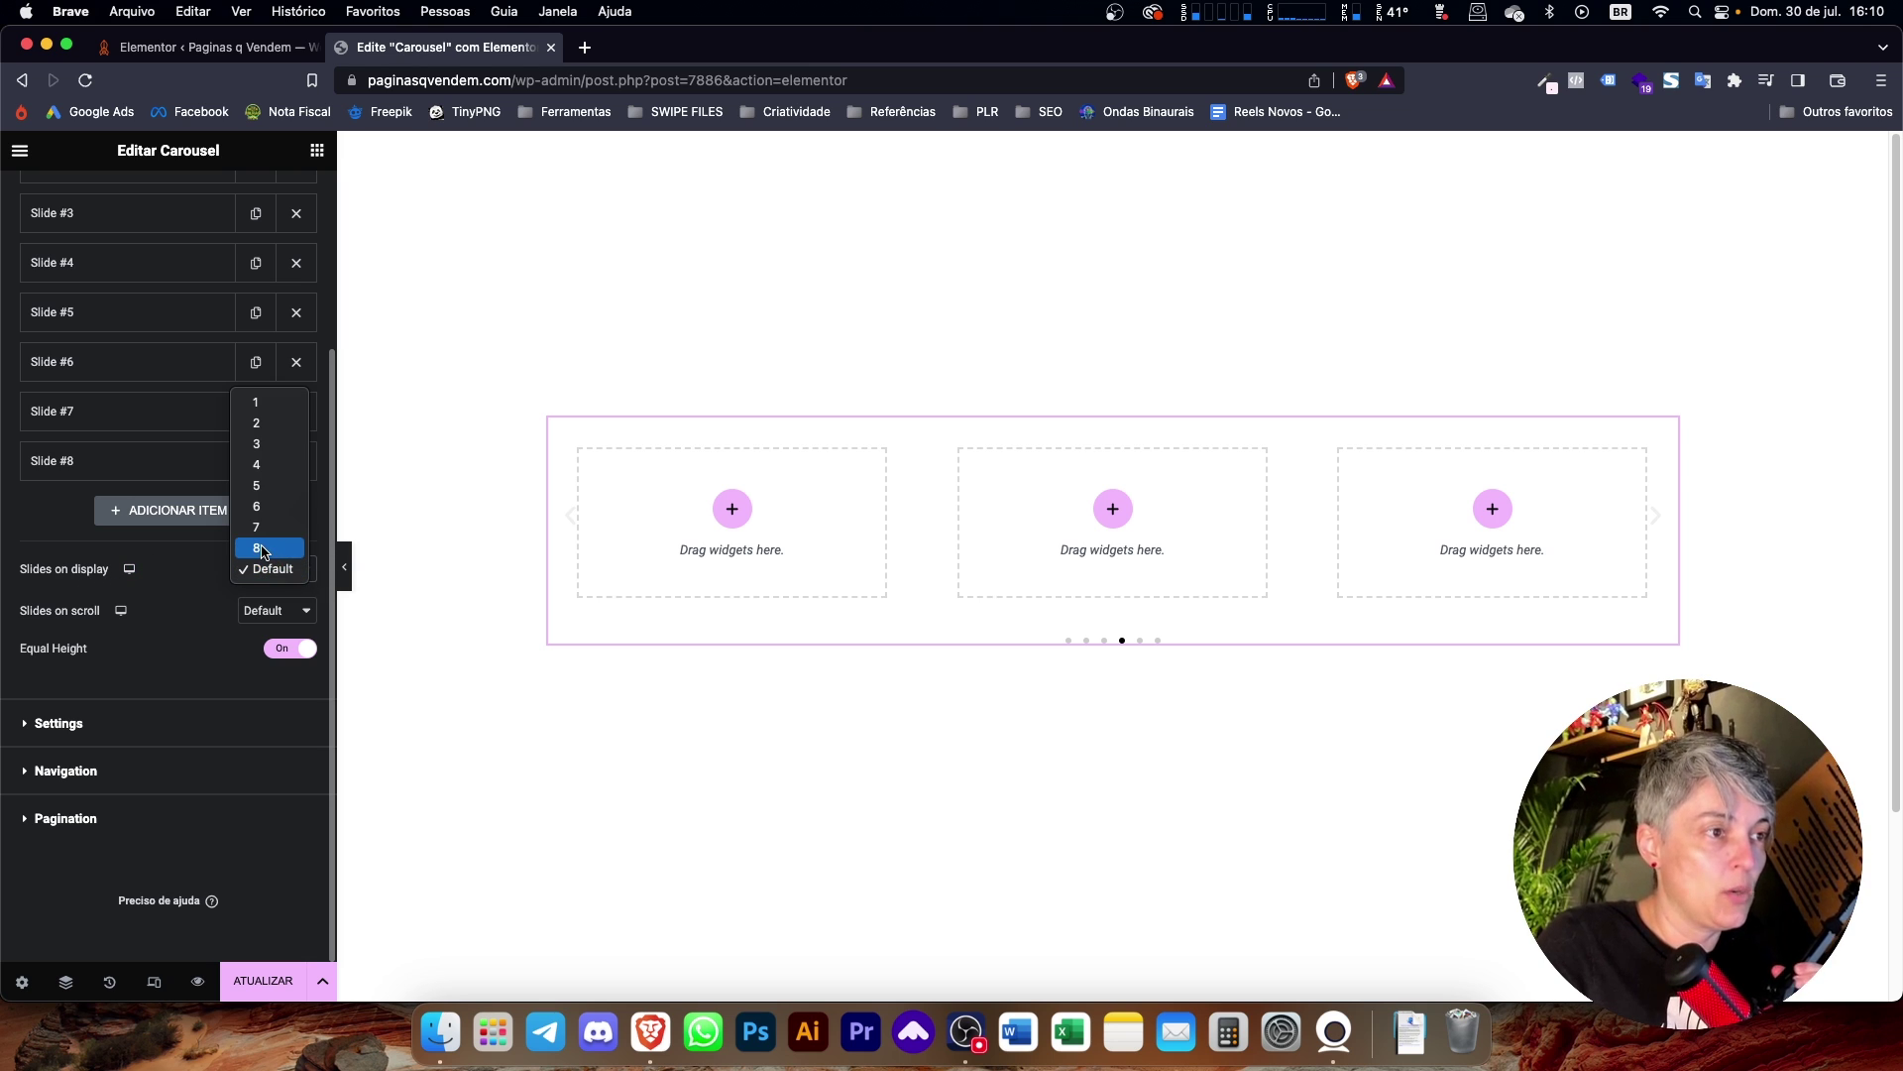
left_click(285, 444)
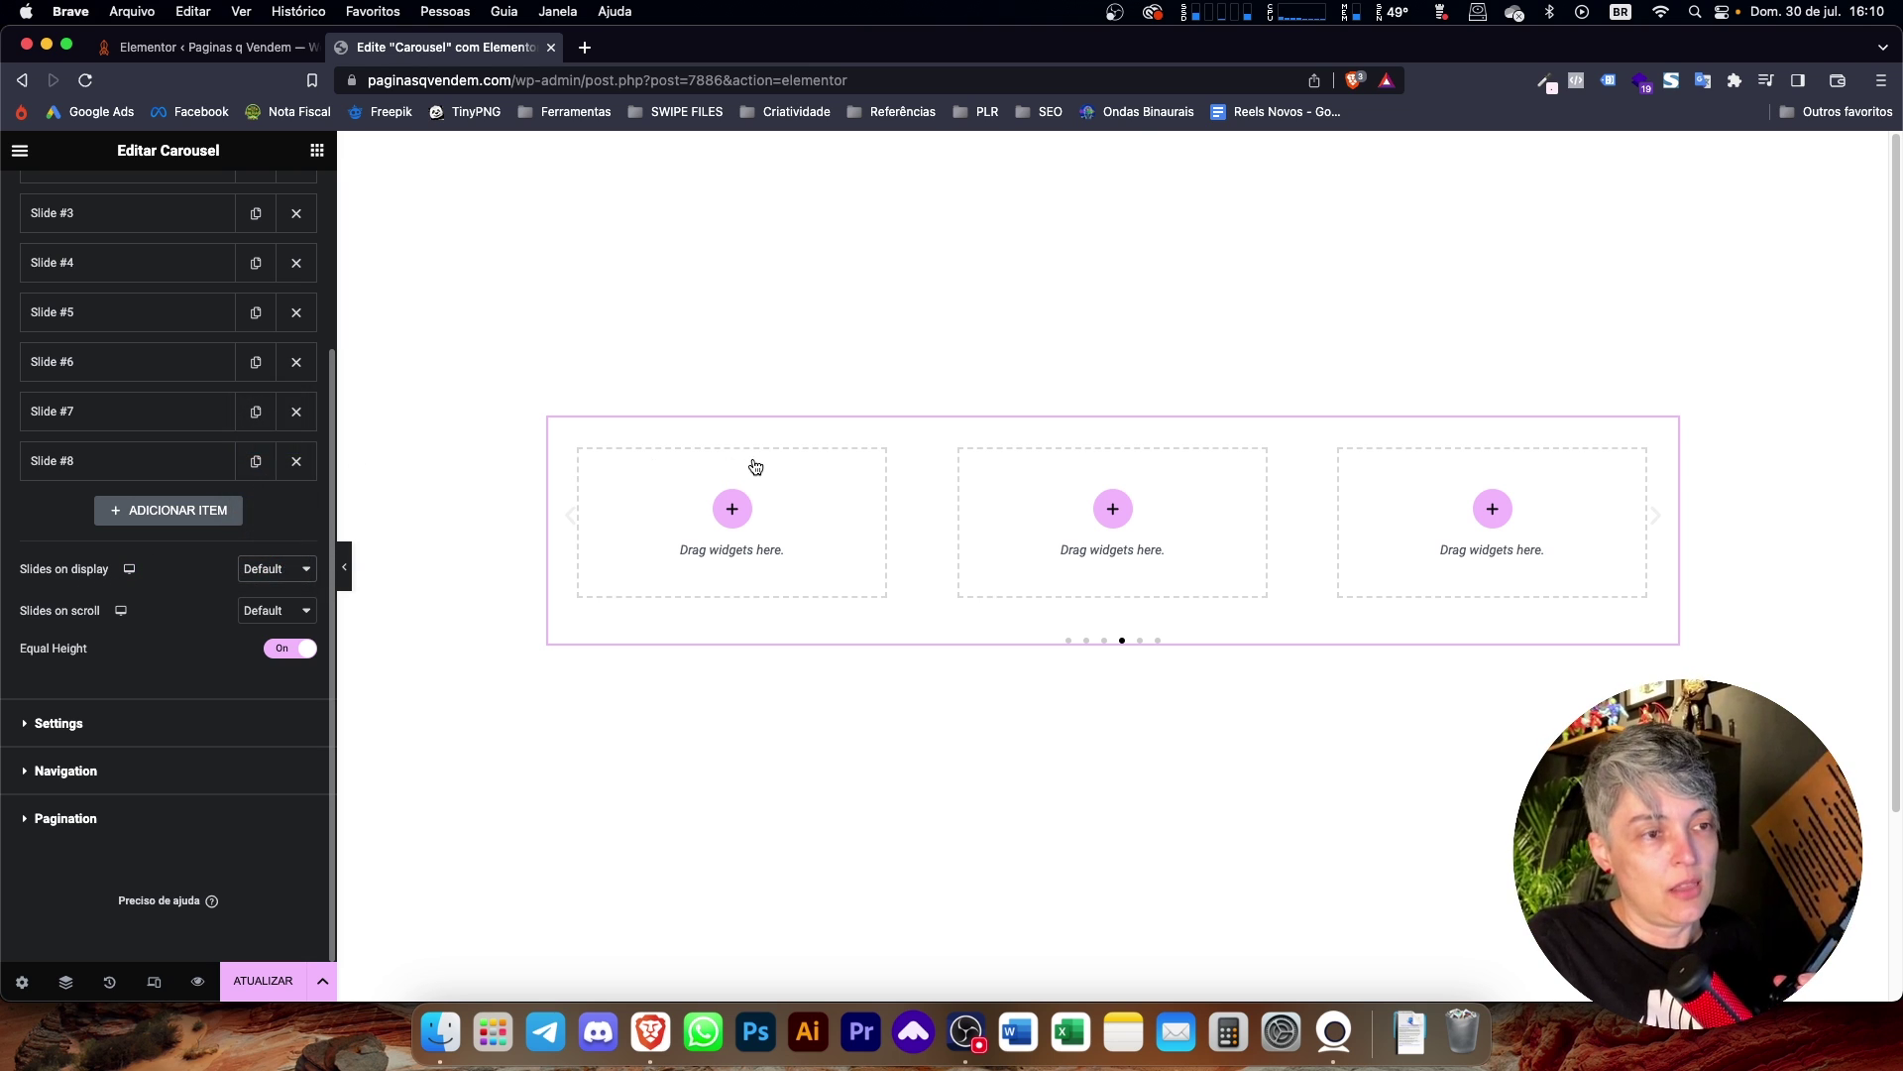
Set the carousel to 3 slides on display and 1 slide on scroll, keeping Equal Height on.
left_click(305, 611)
left_click(252, 443)
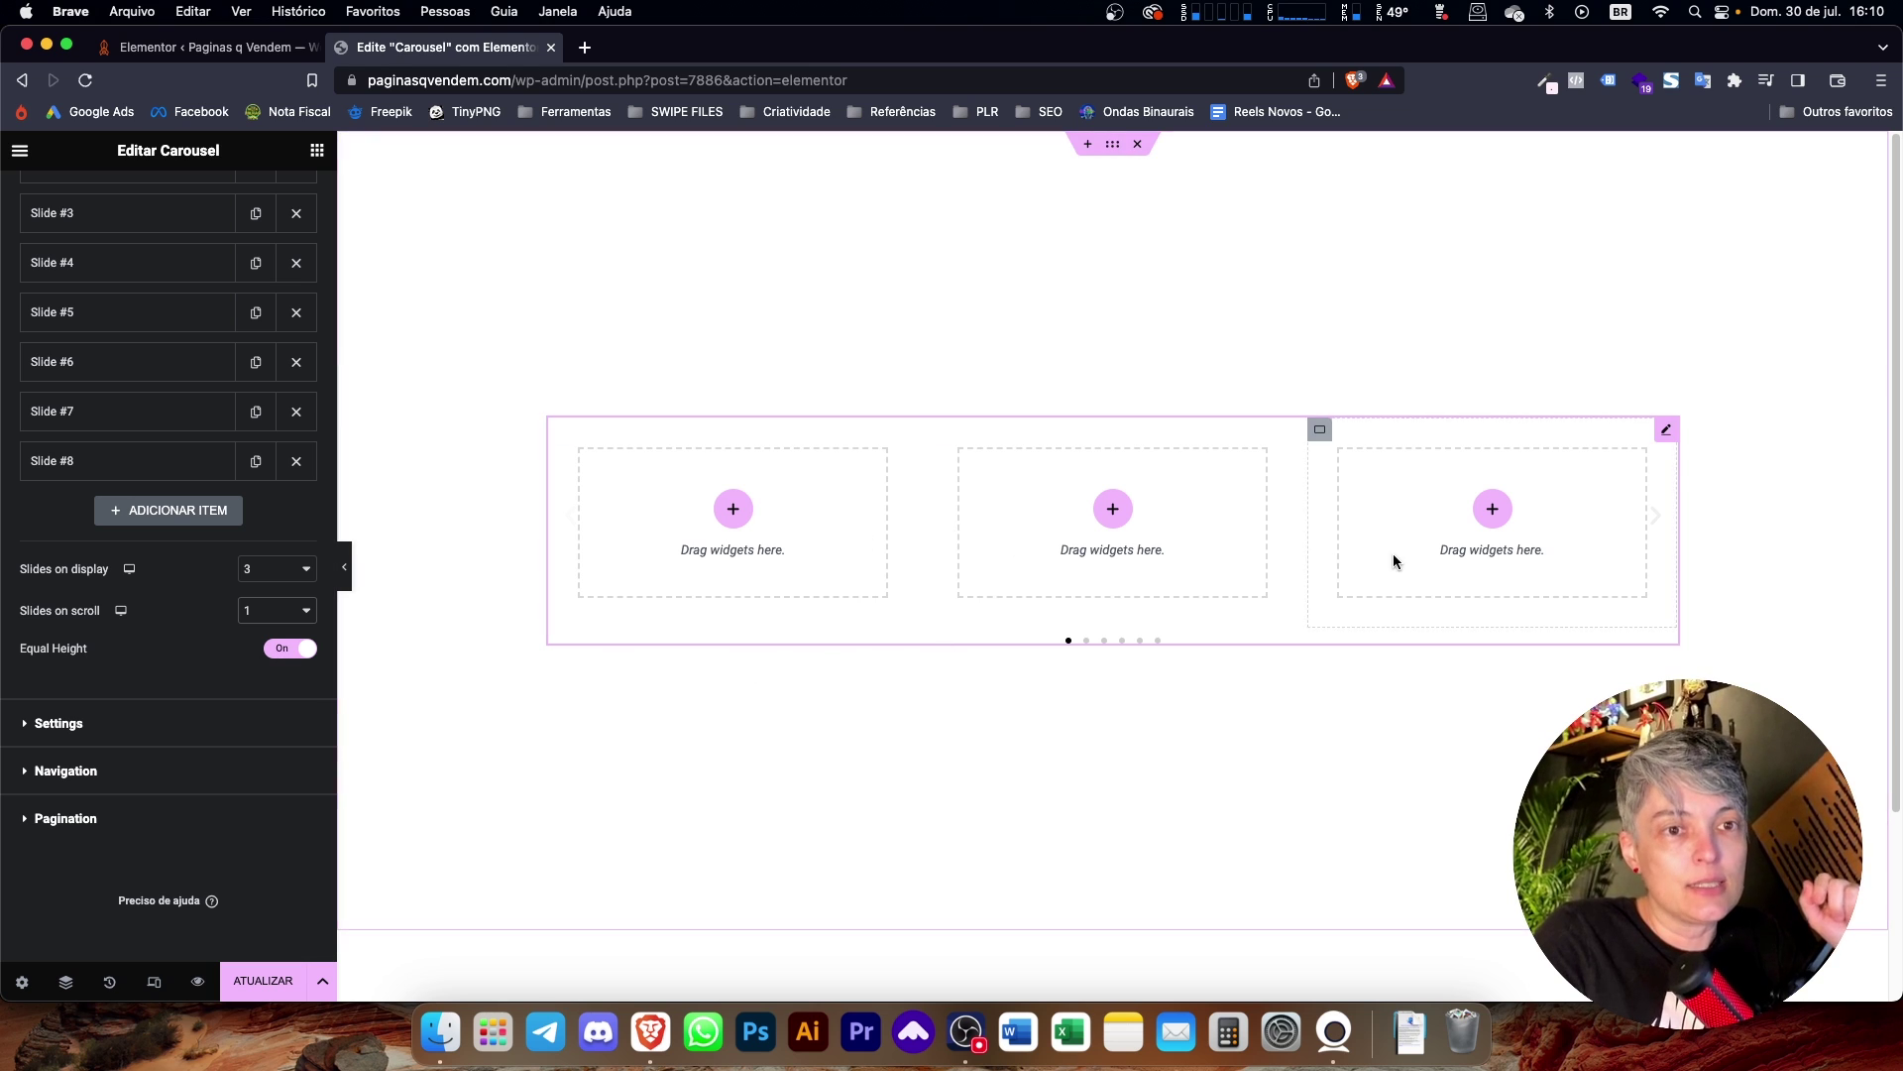
left_click(304, 652)
left_click(296, 654)
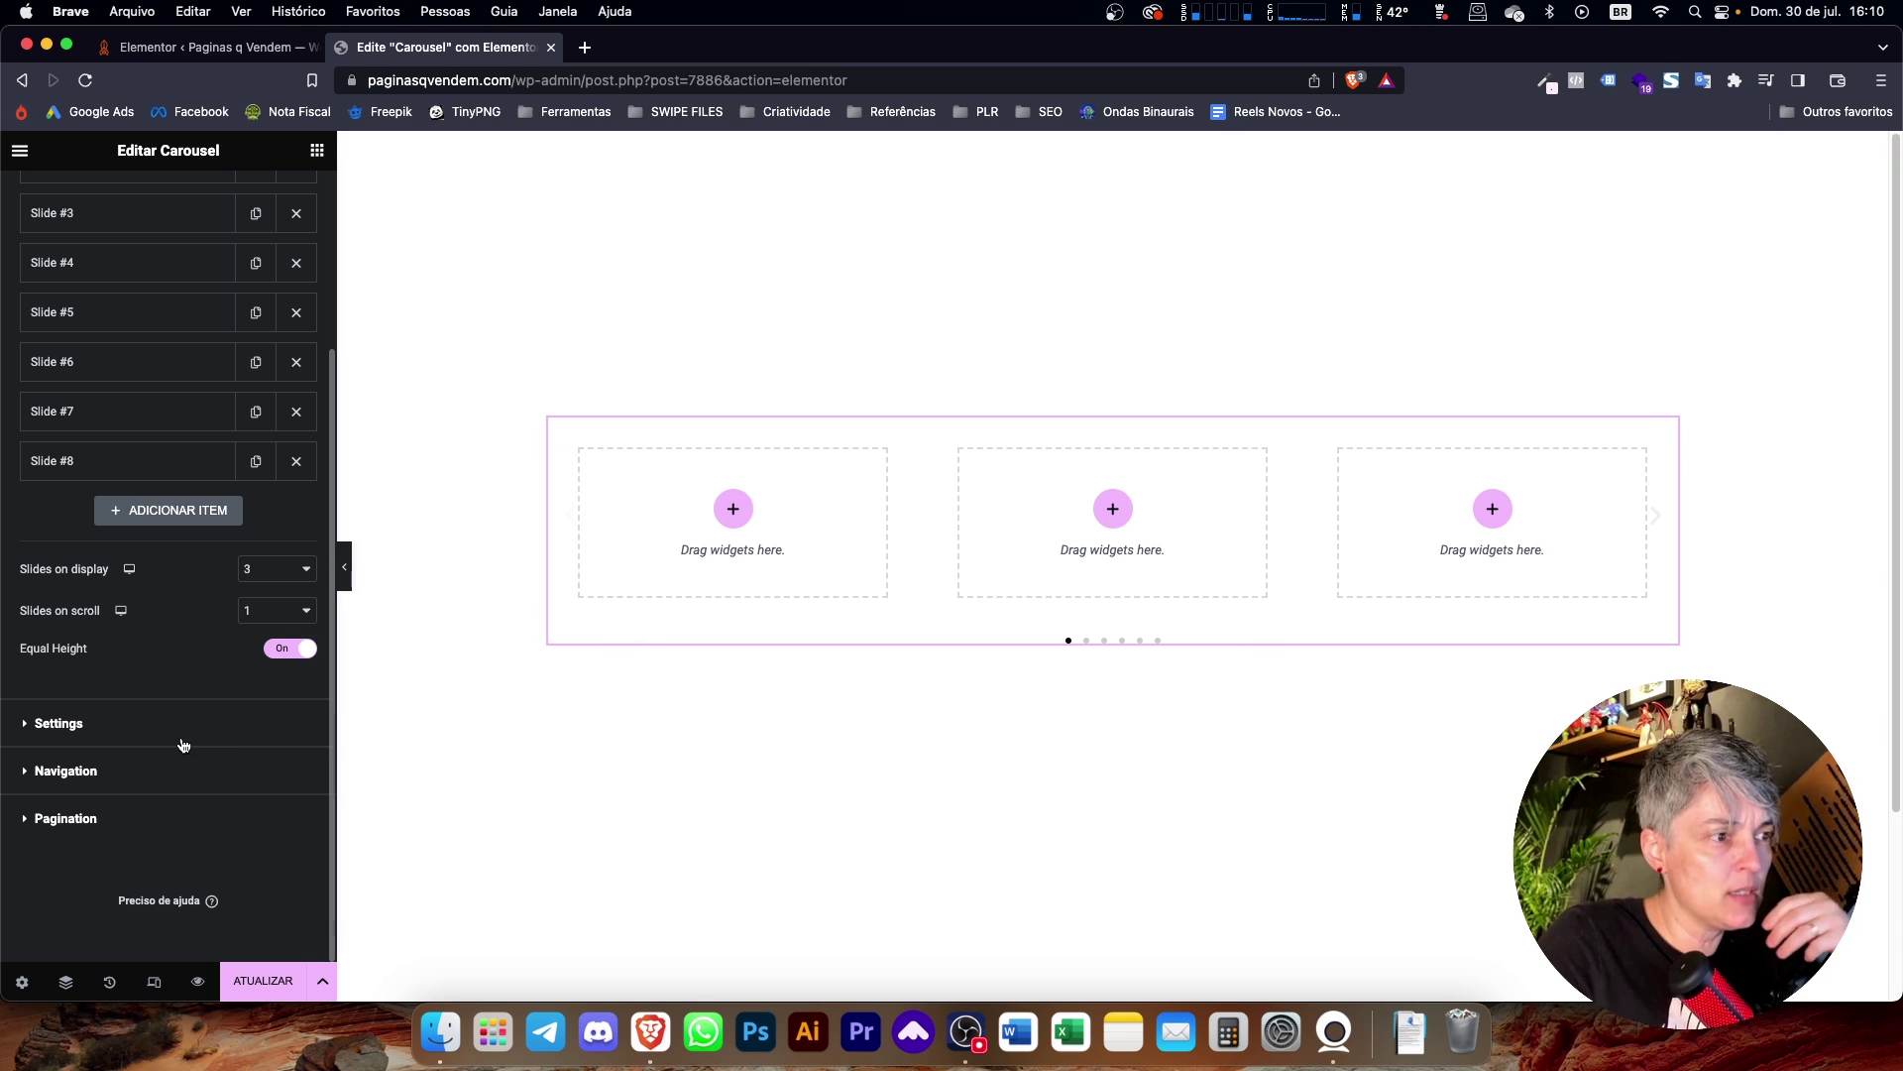
Review the carousel's Settings and Navigation options, and set its Pagination to None.
left_click(127, 734)
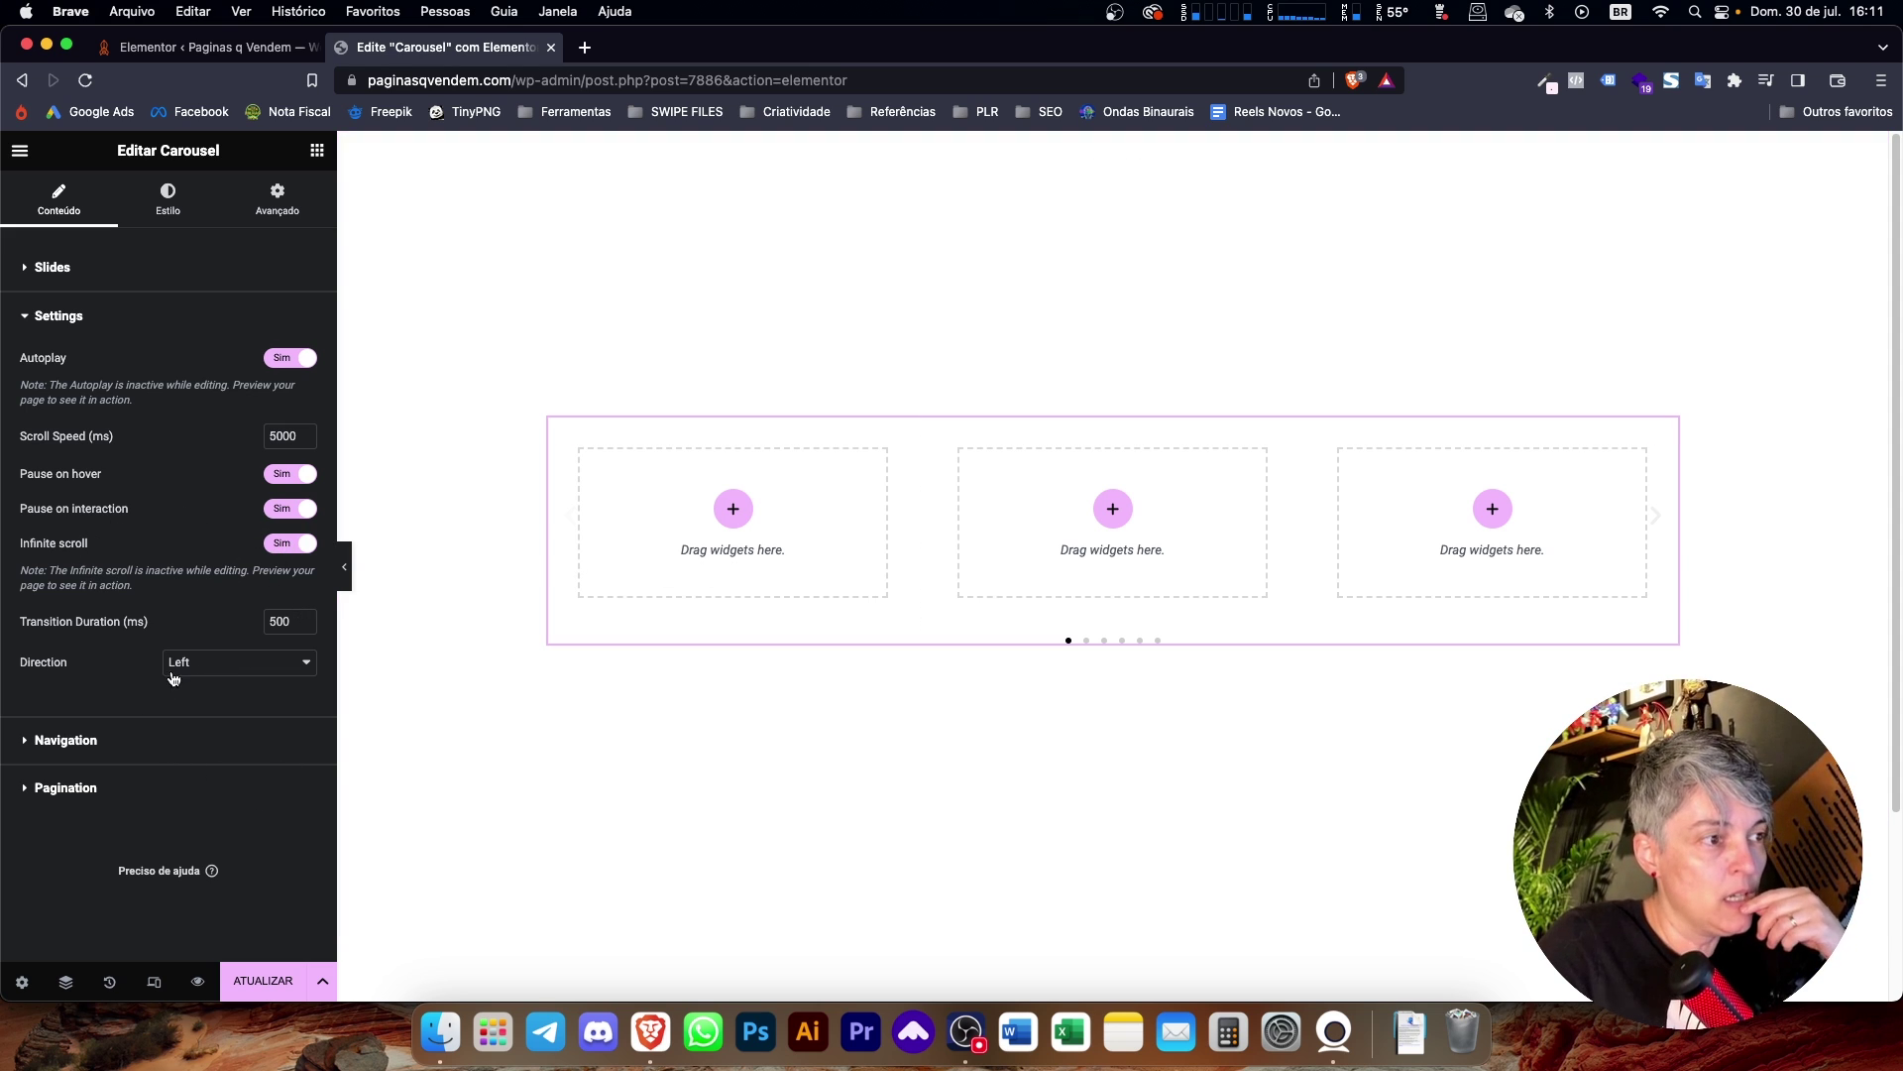
left_click(66, 741)
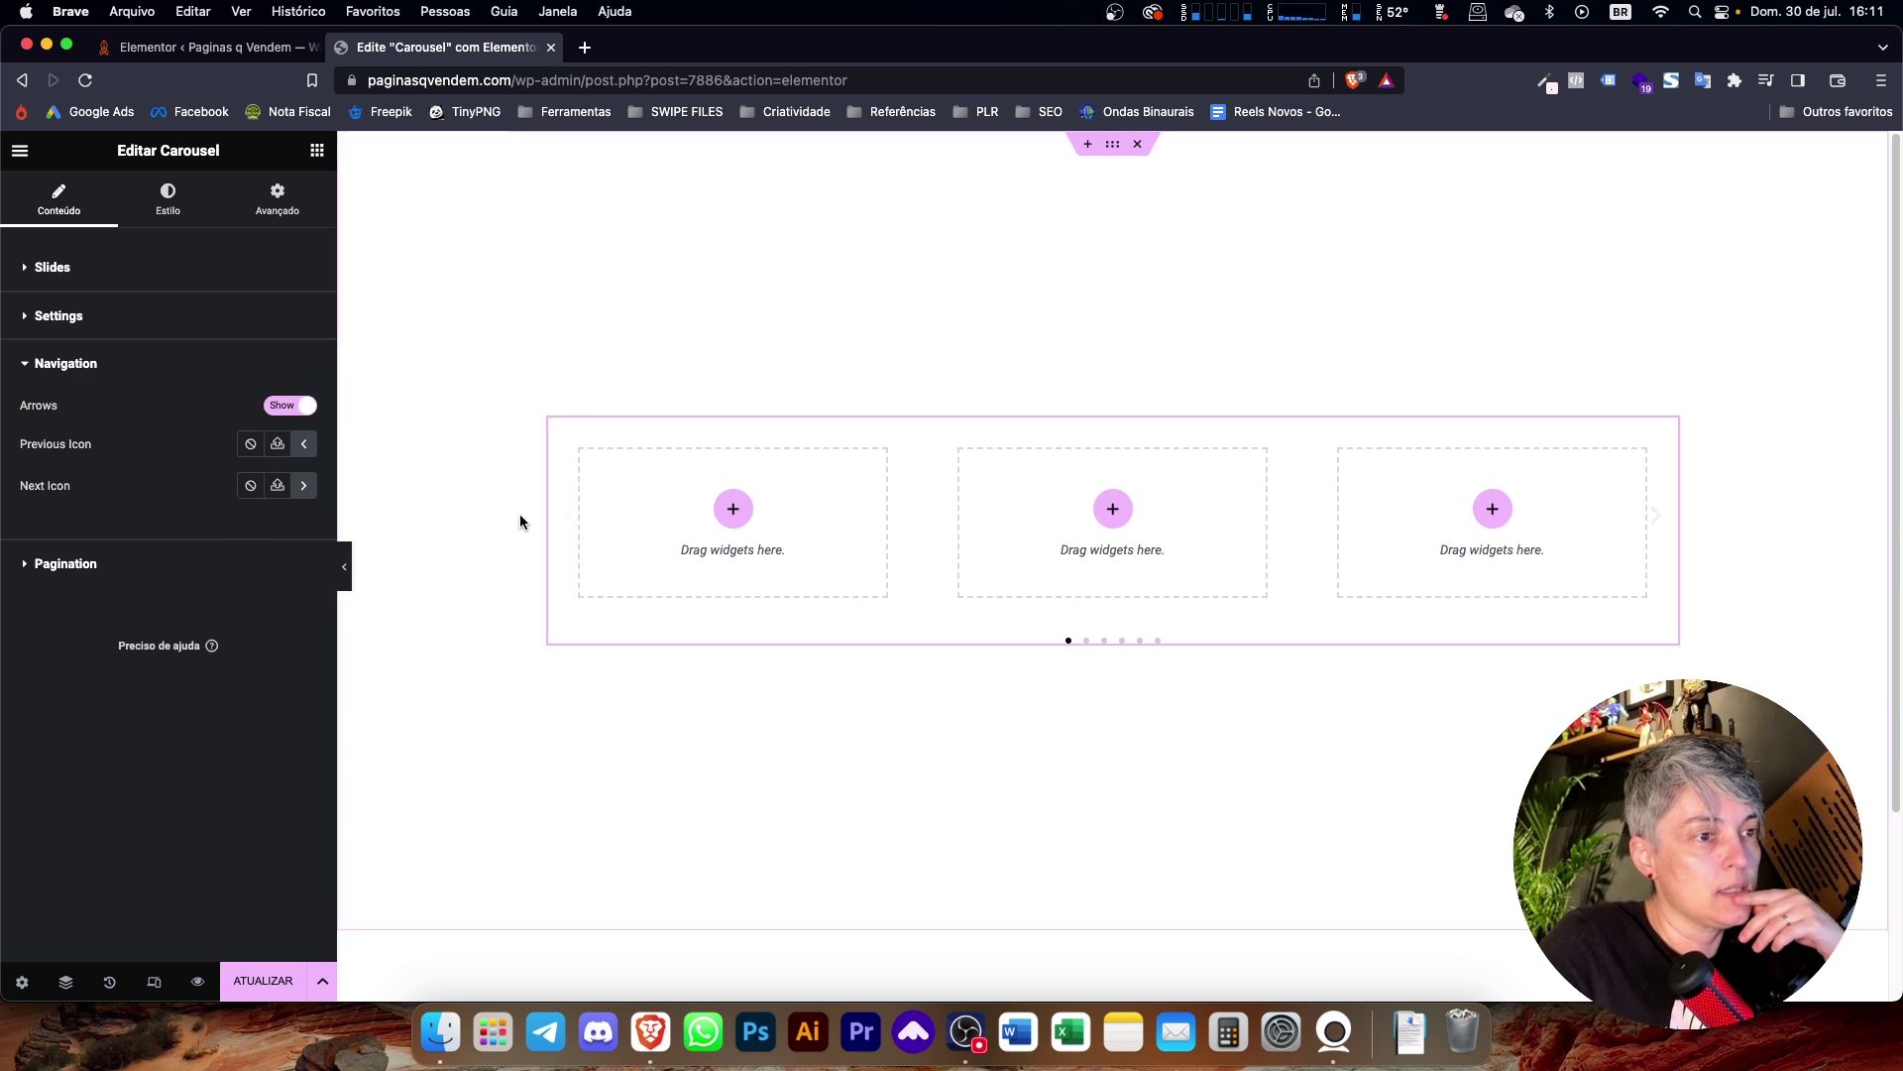
left_click(109, 567)
left_click(253, 457)
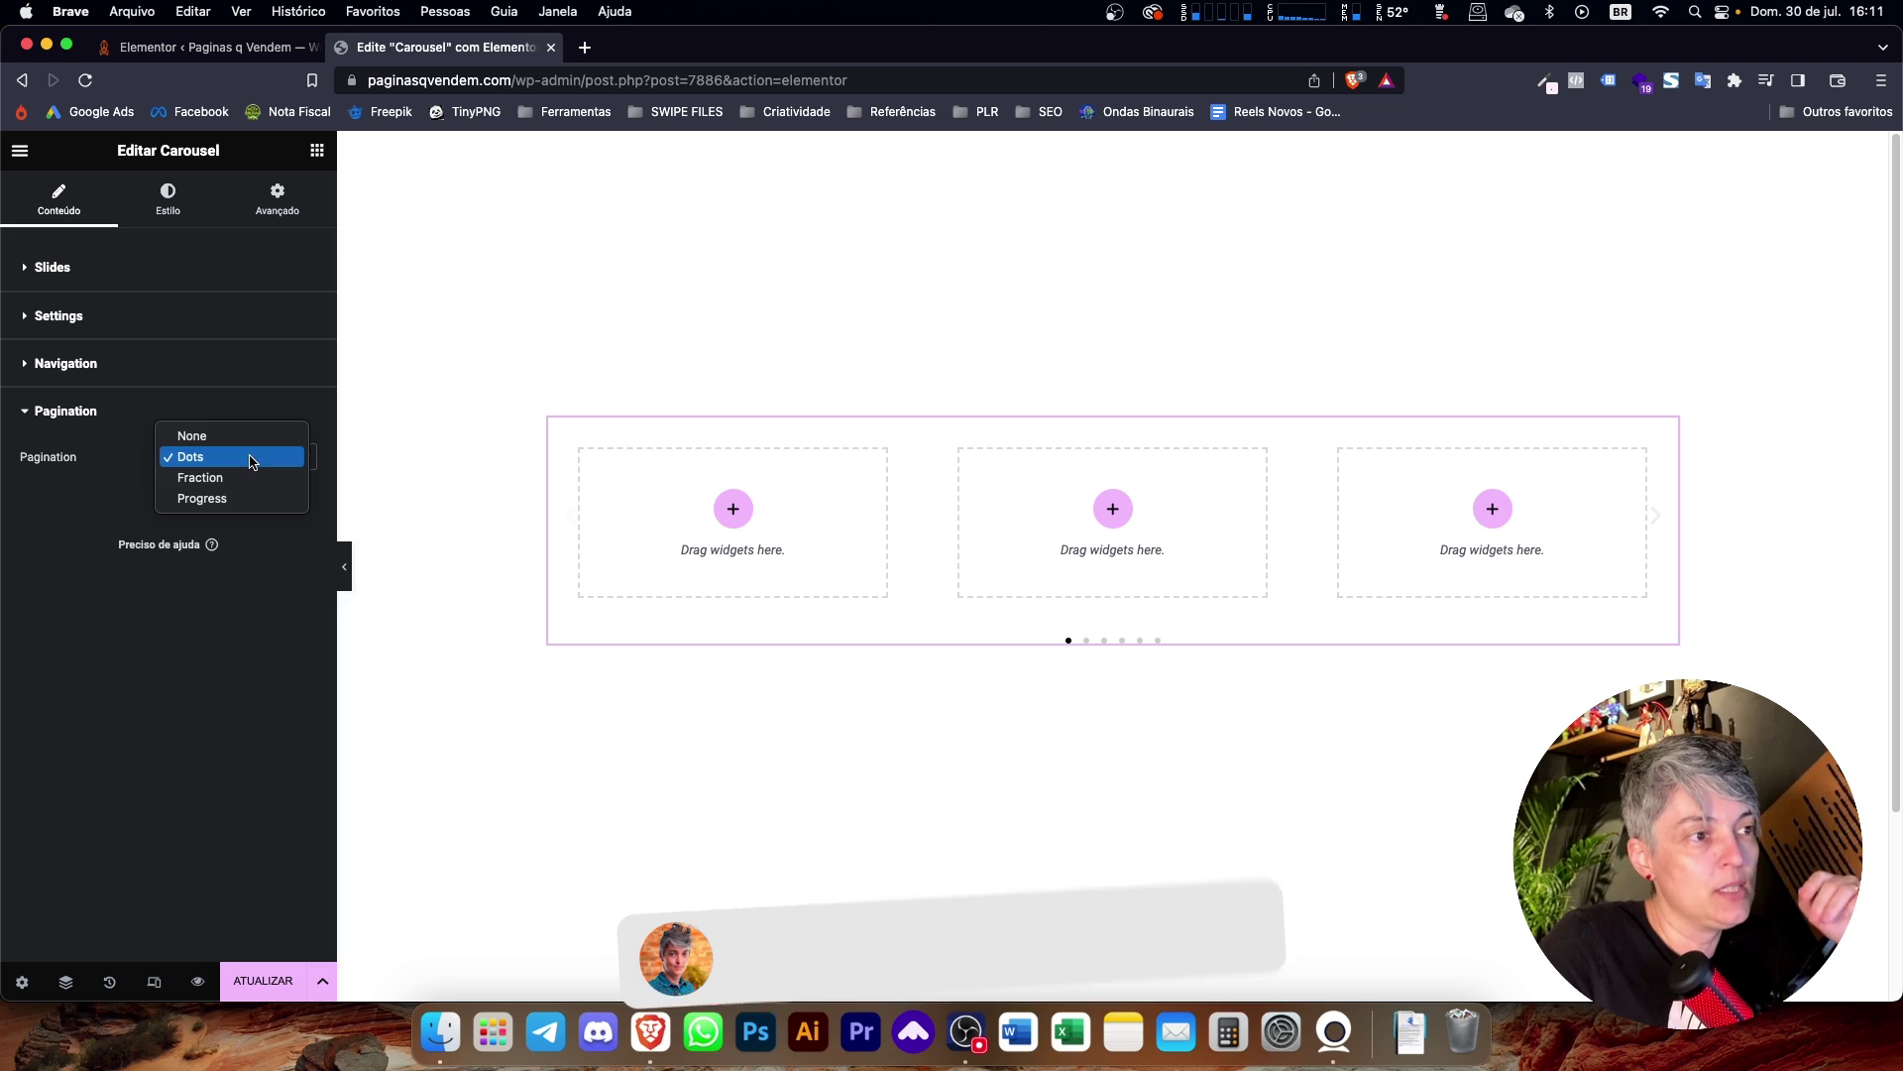
left_click(183, 435)
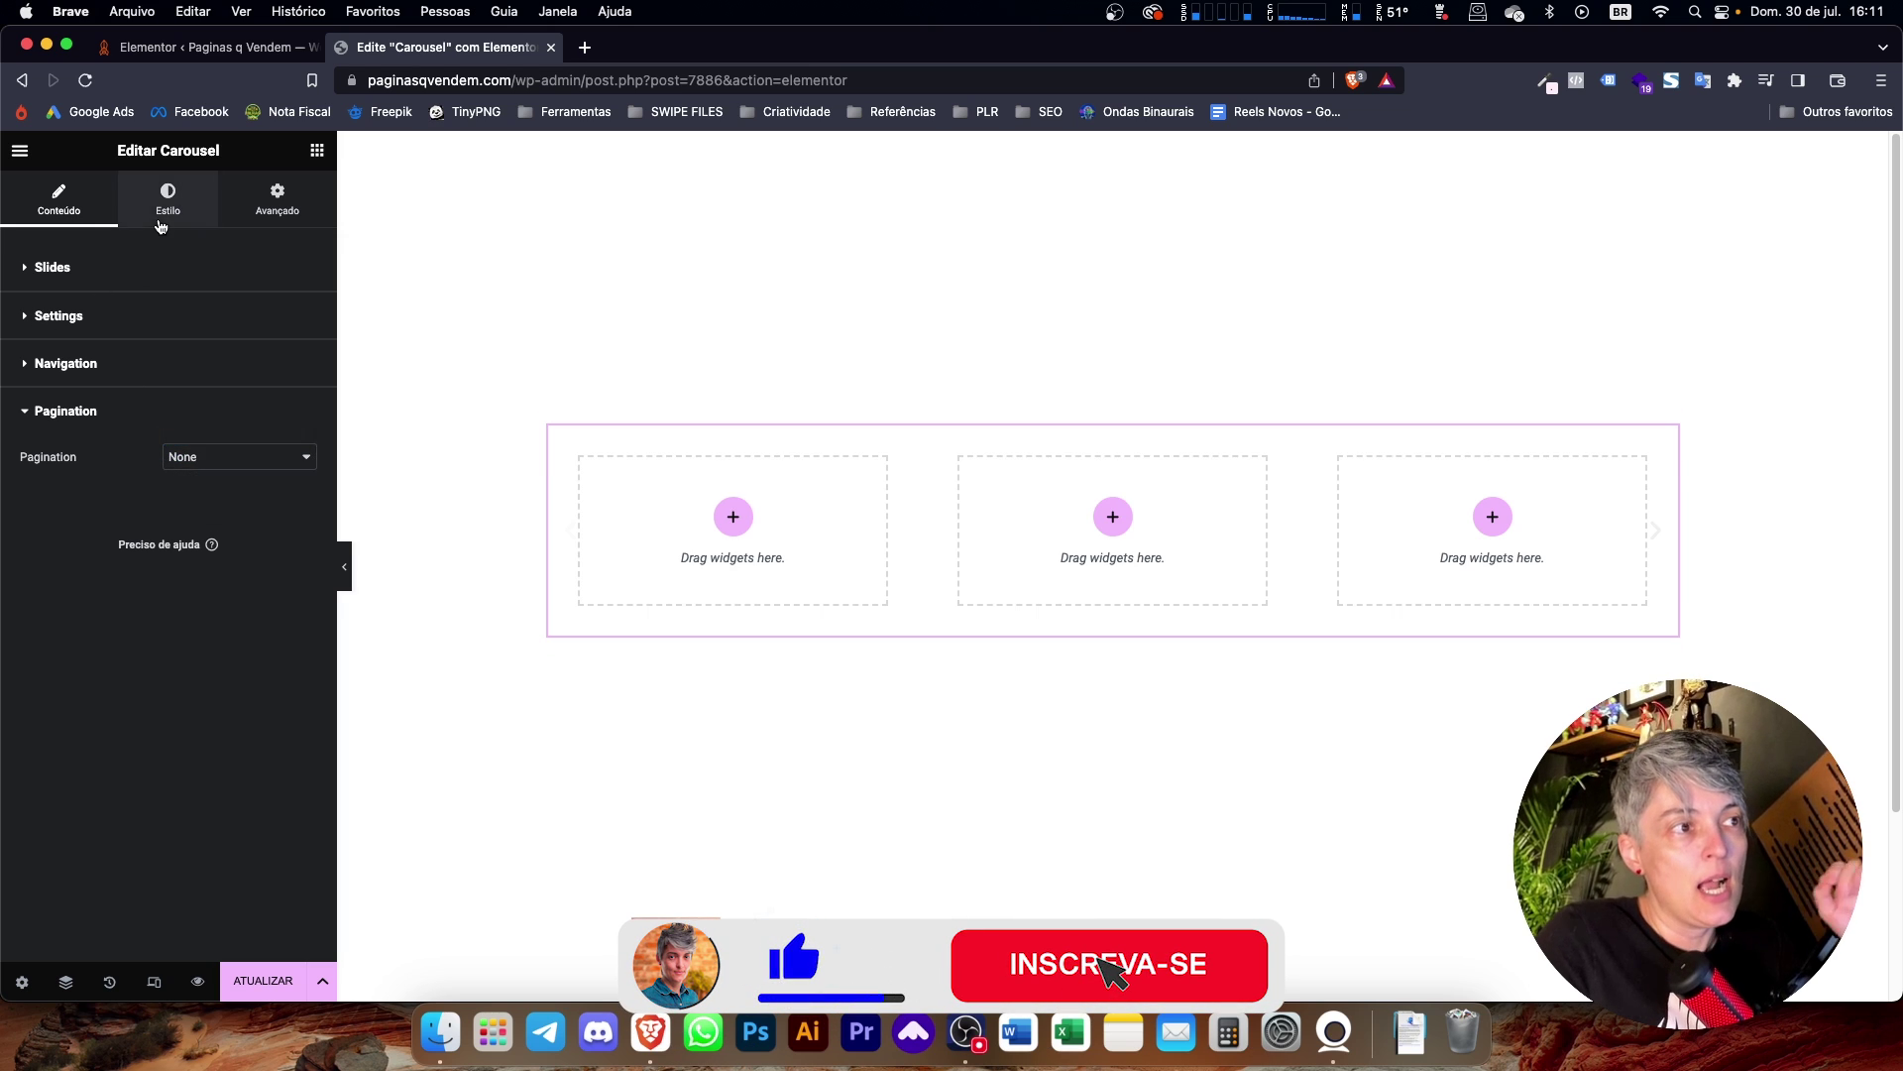
Try a solid red background colour, #F70303, on all carousel slides and clear it again.
left_click(166, 201)
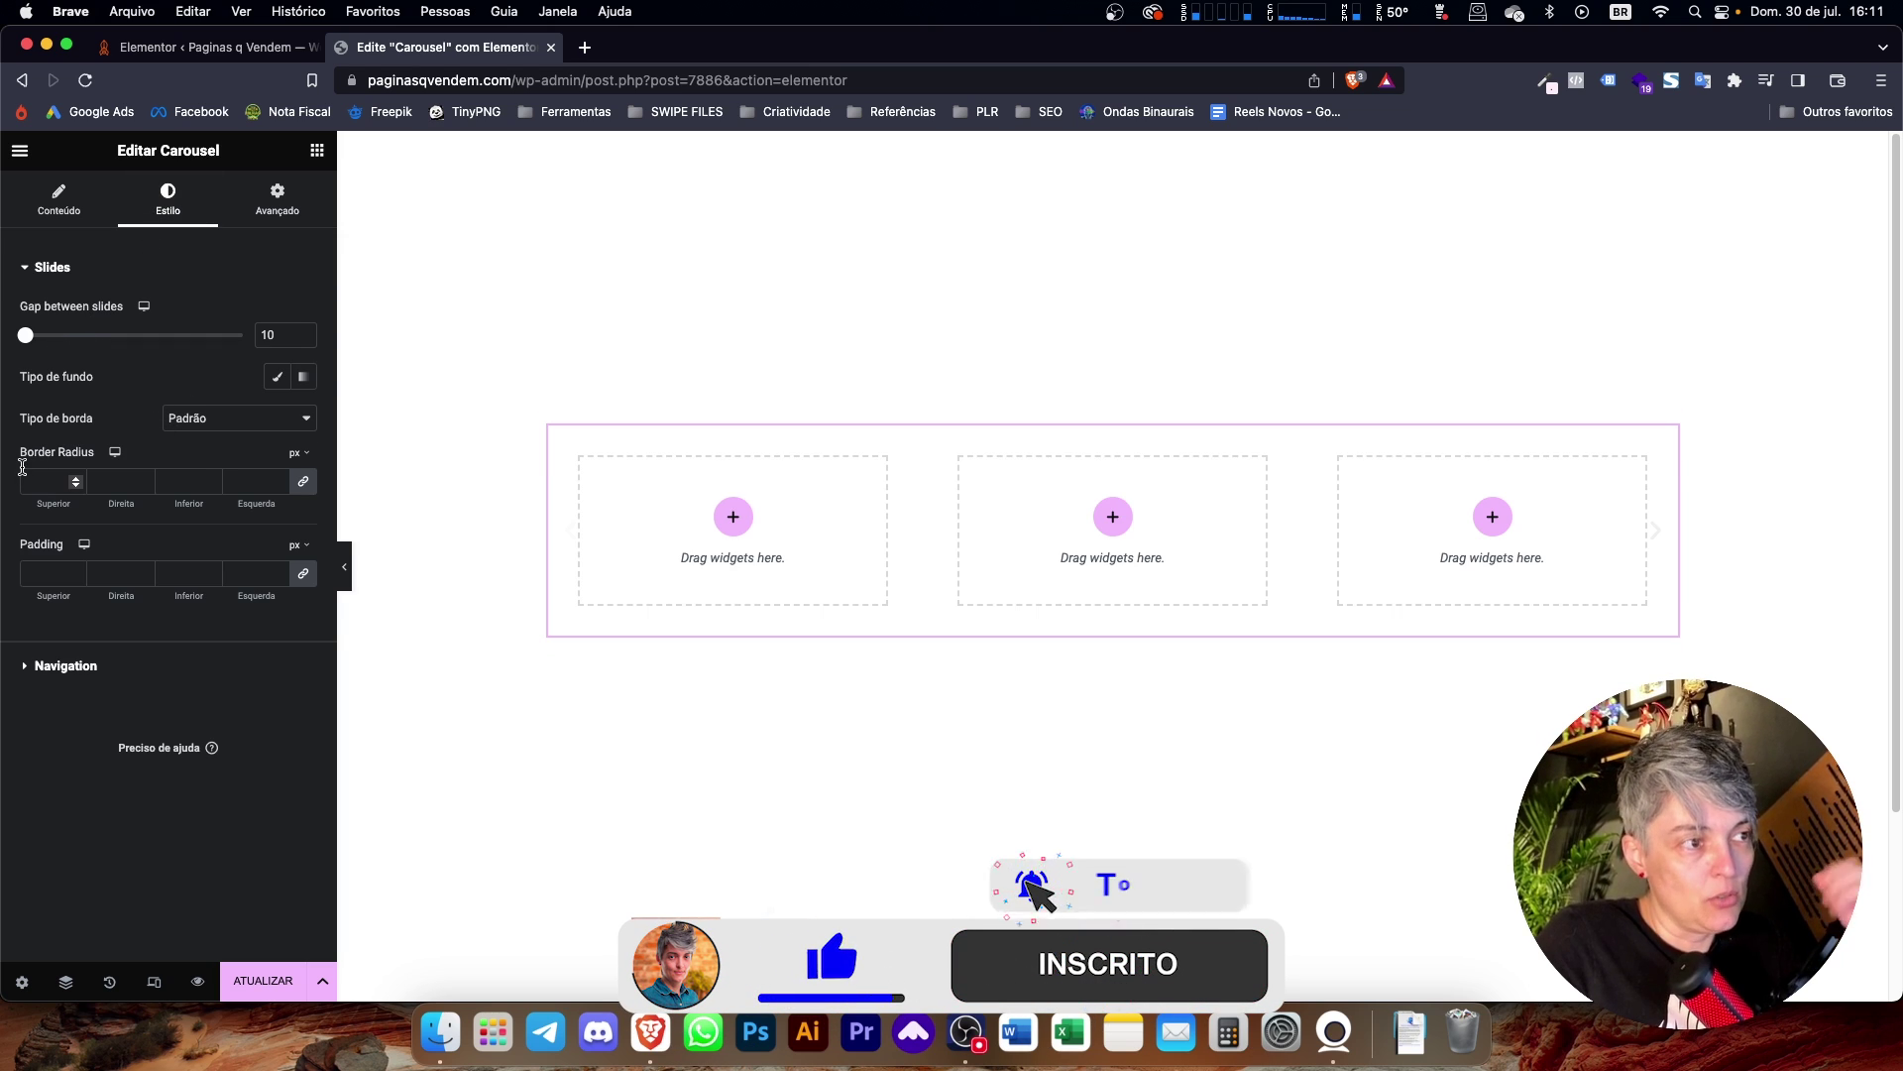
left_click(77, 483)
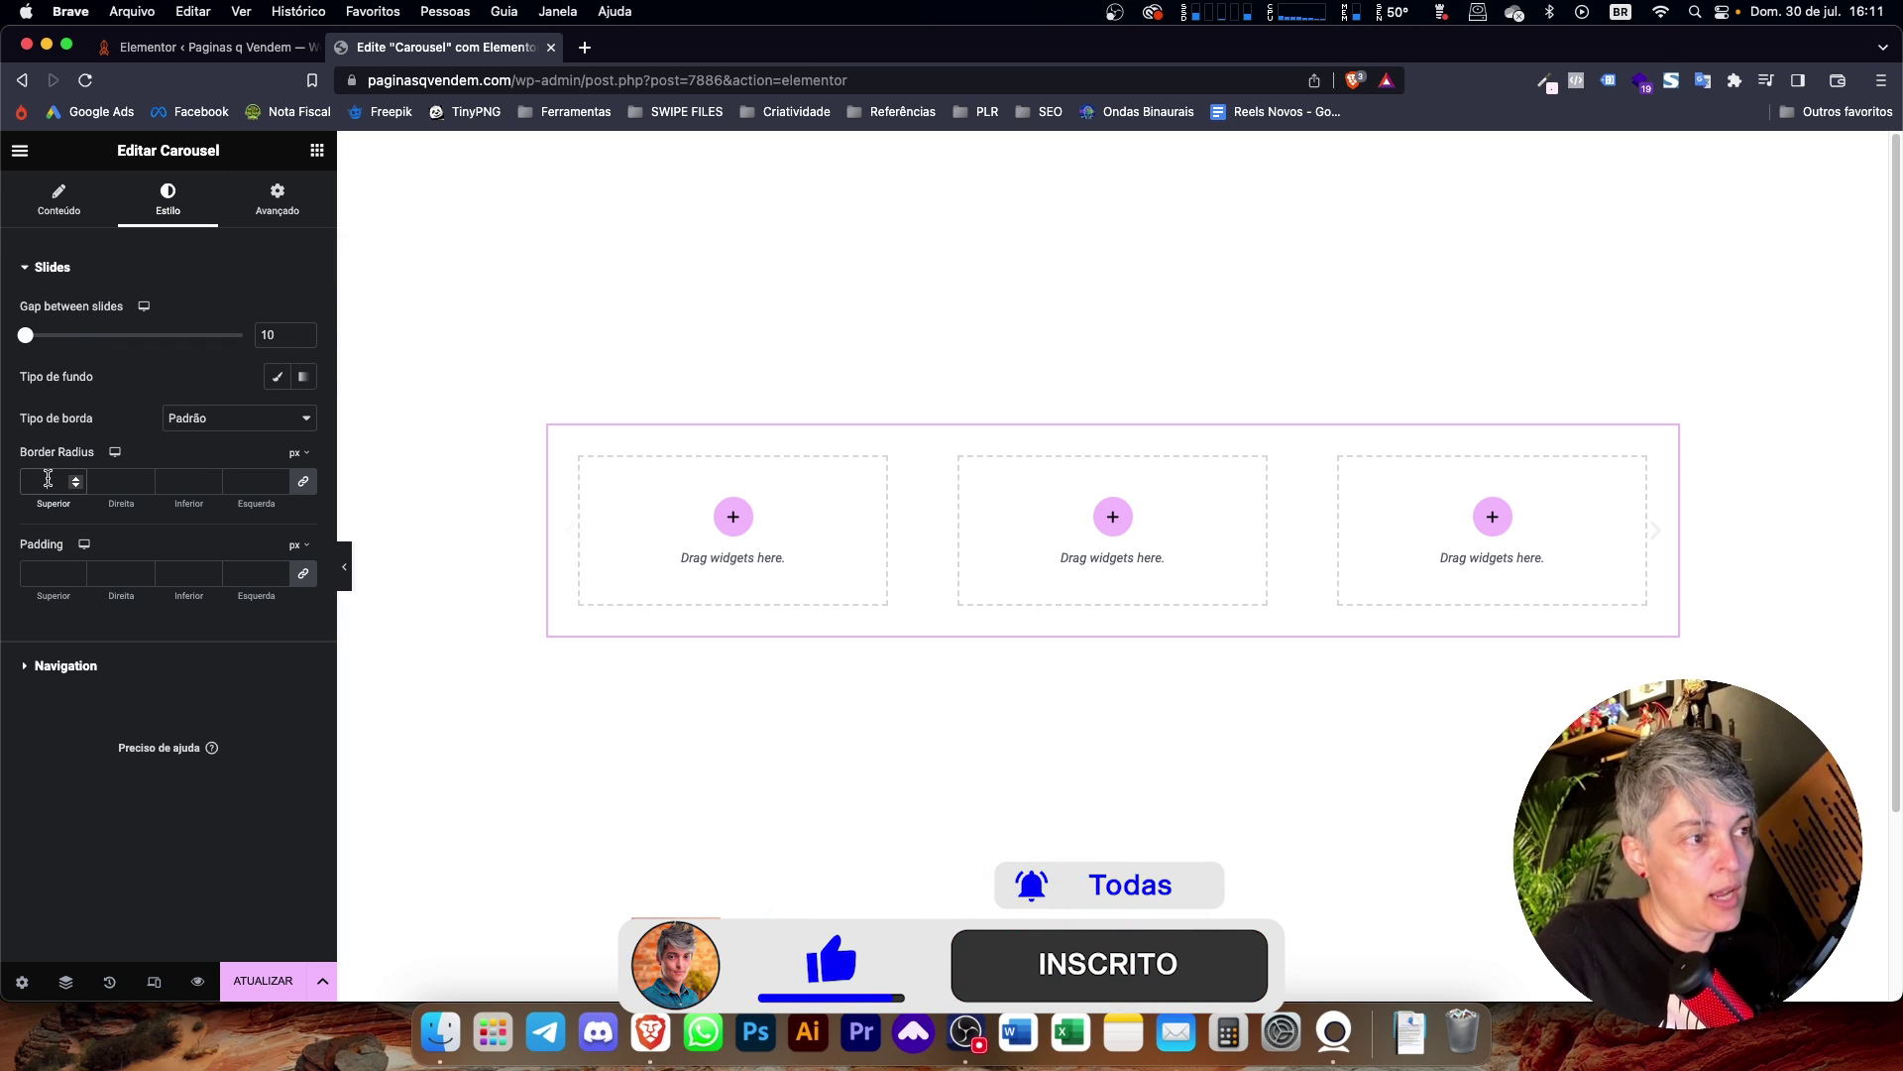
left_click(277, 380)
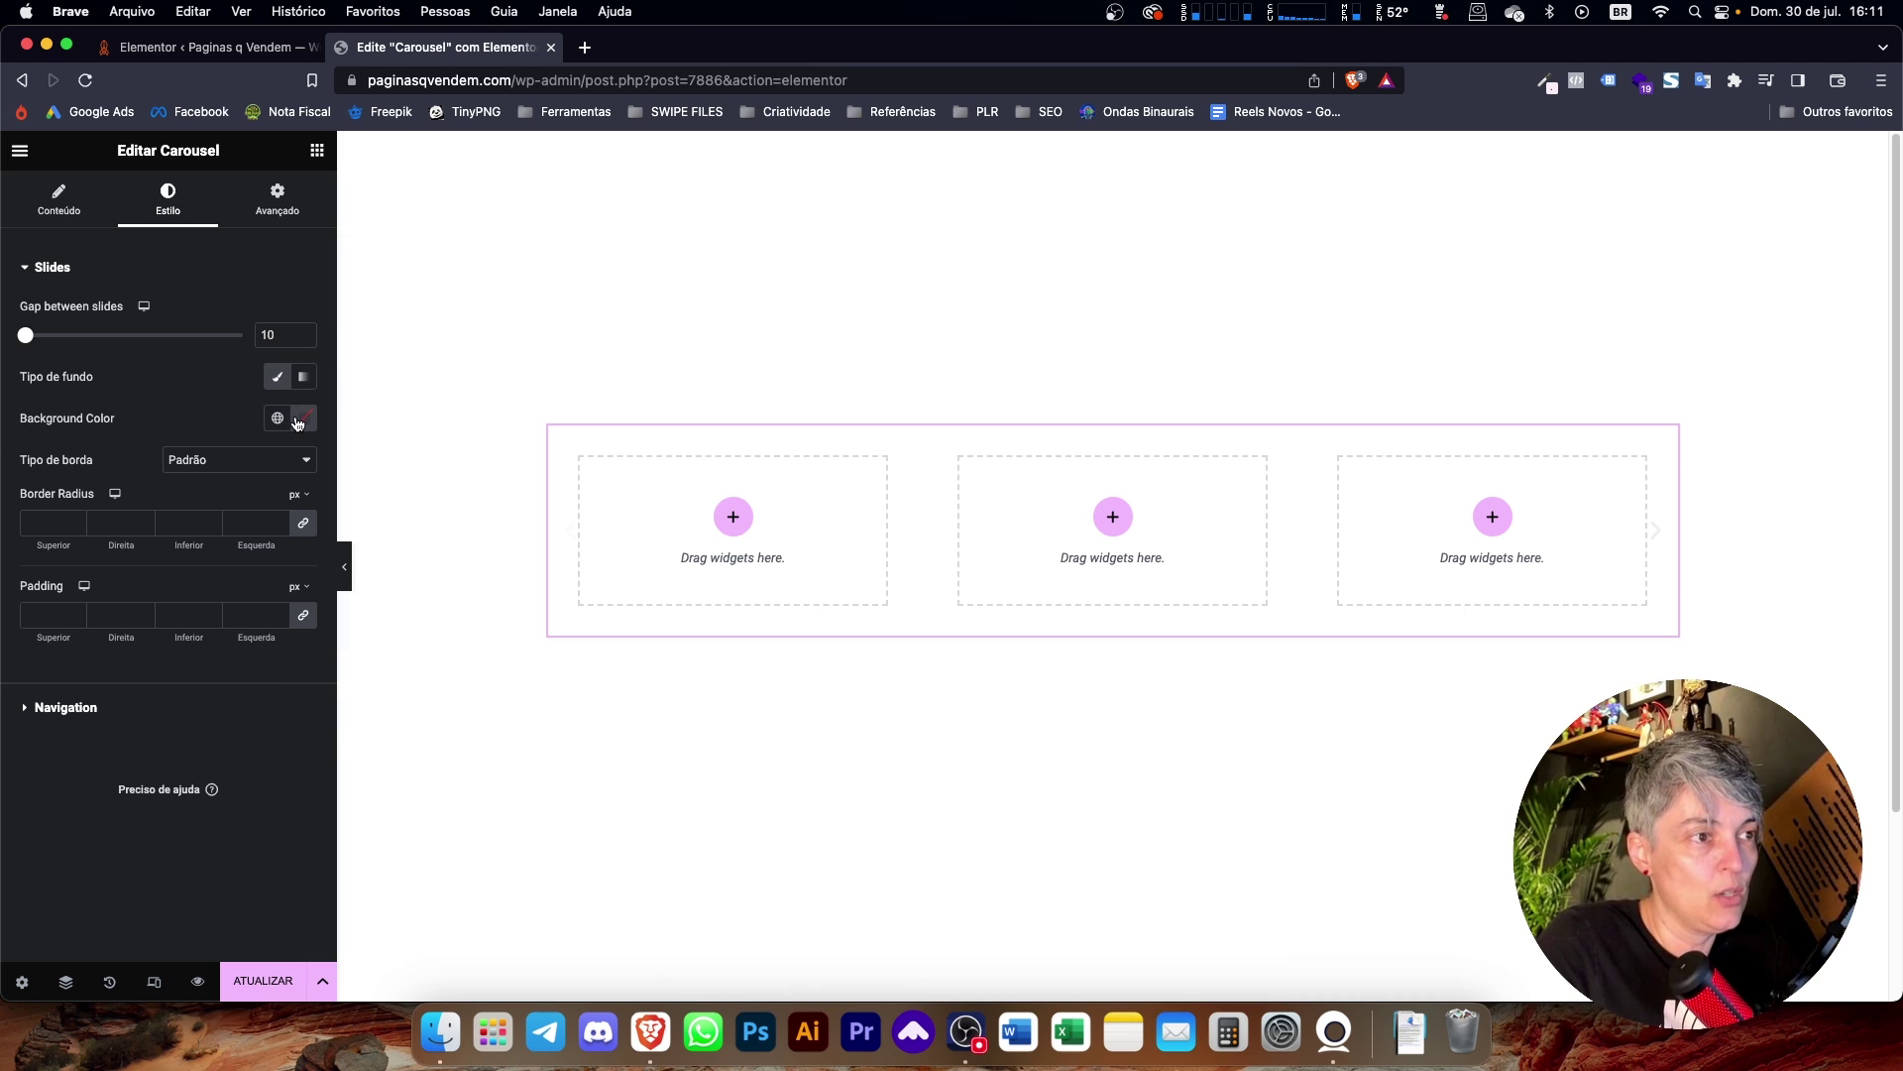
left_click(304, 418)
left_click(396, 529)
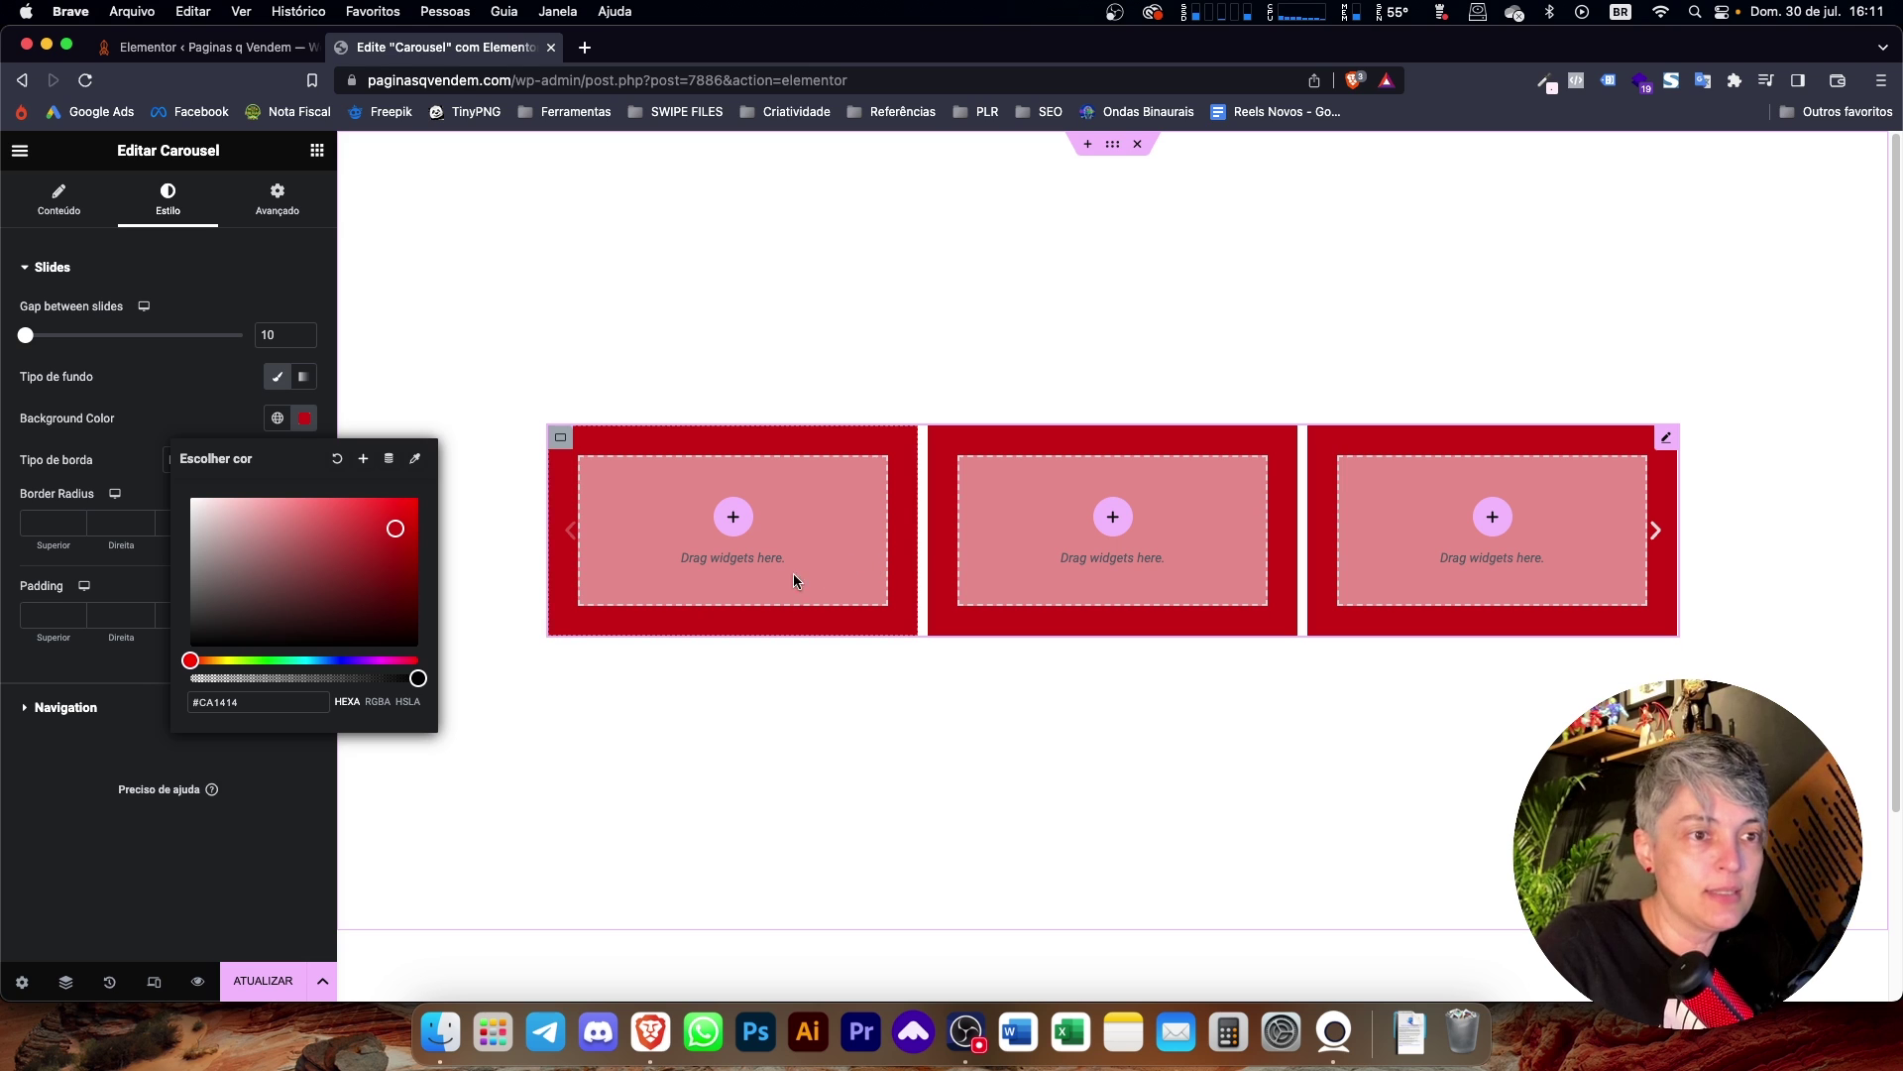
left_click(416, 503)
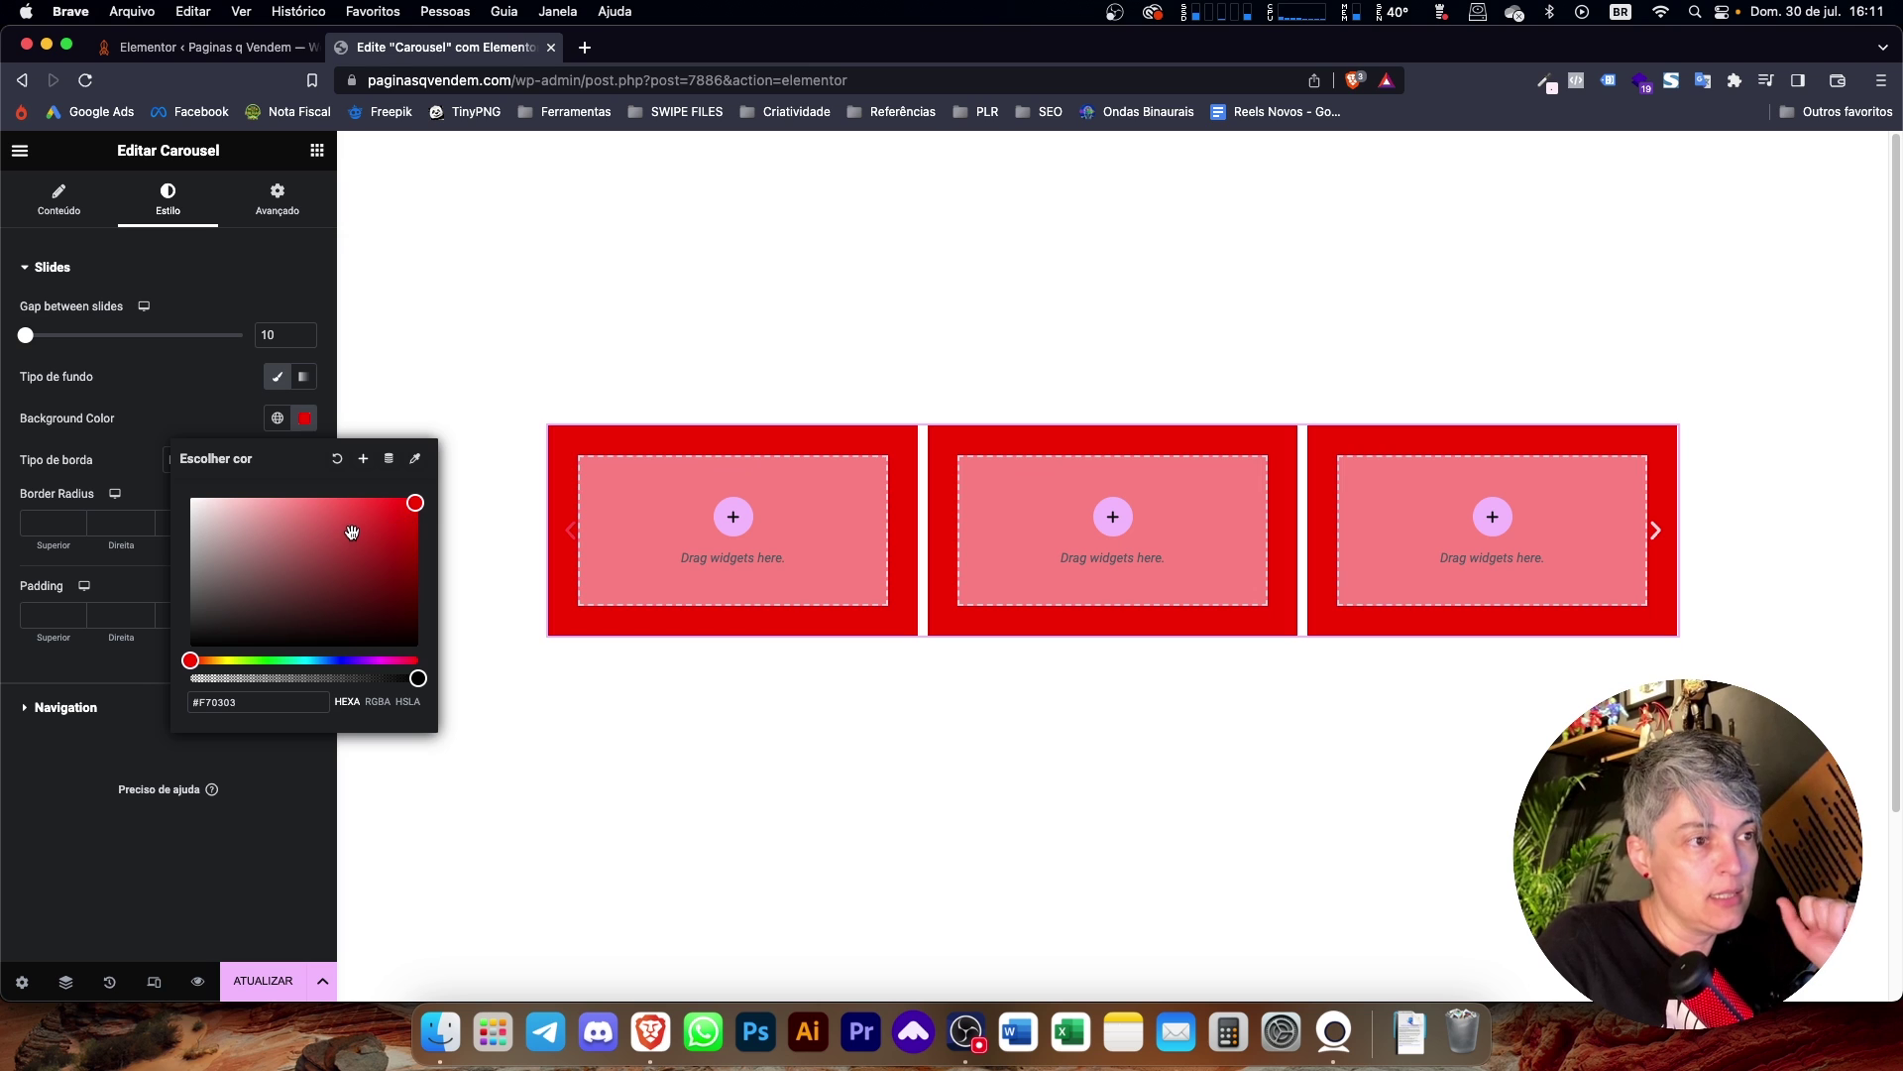
left_click(338, 458)
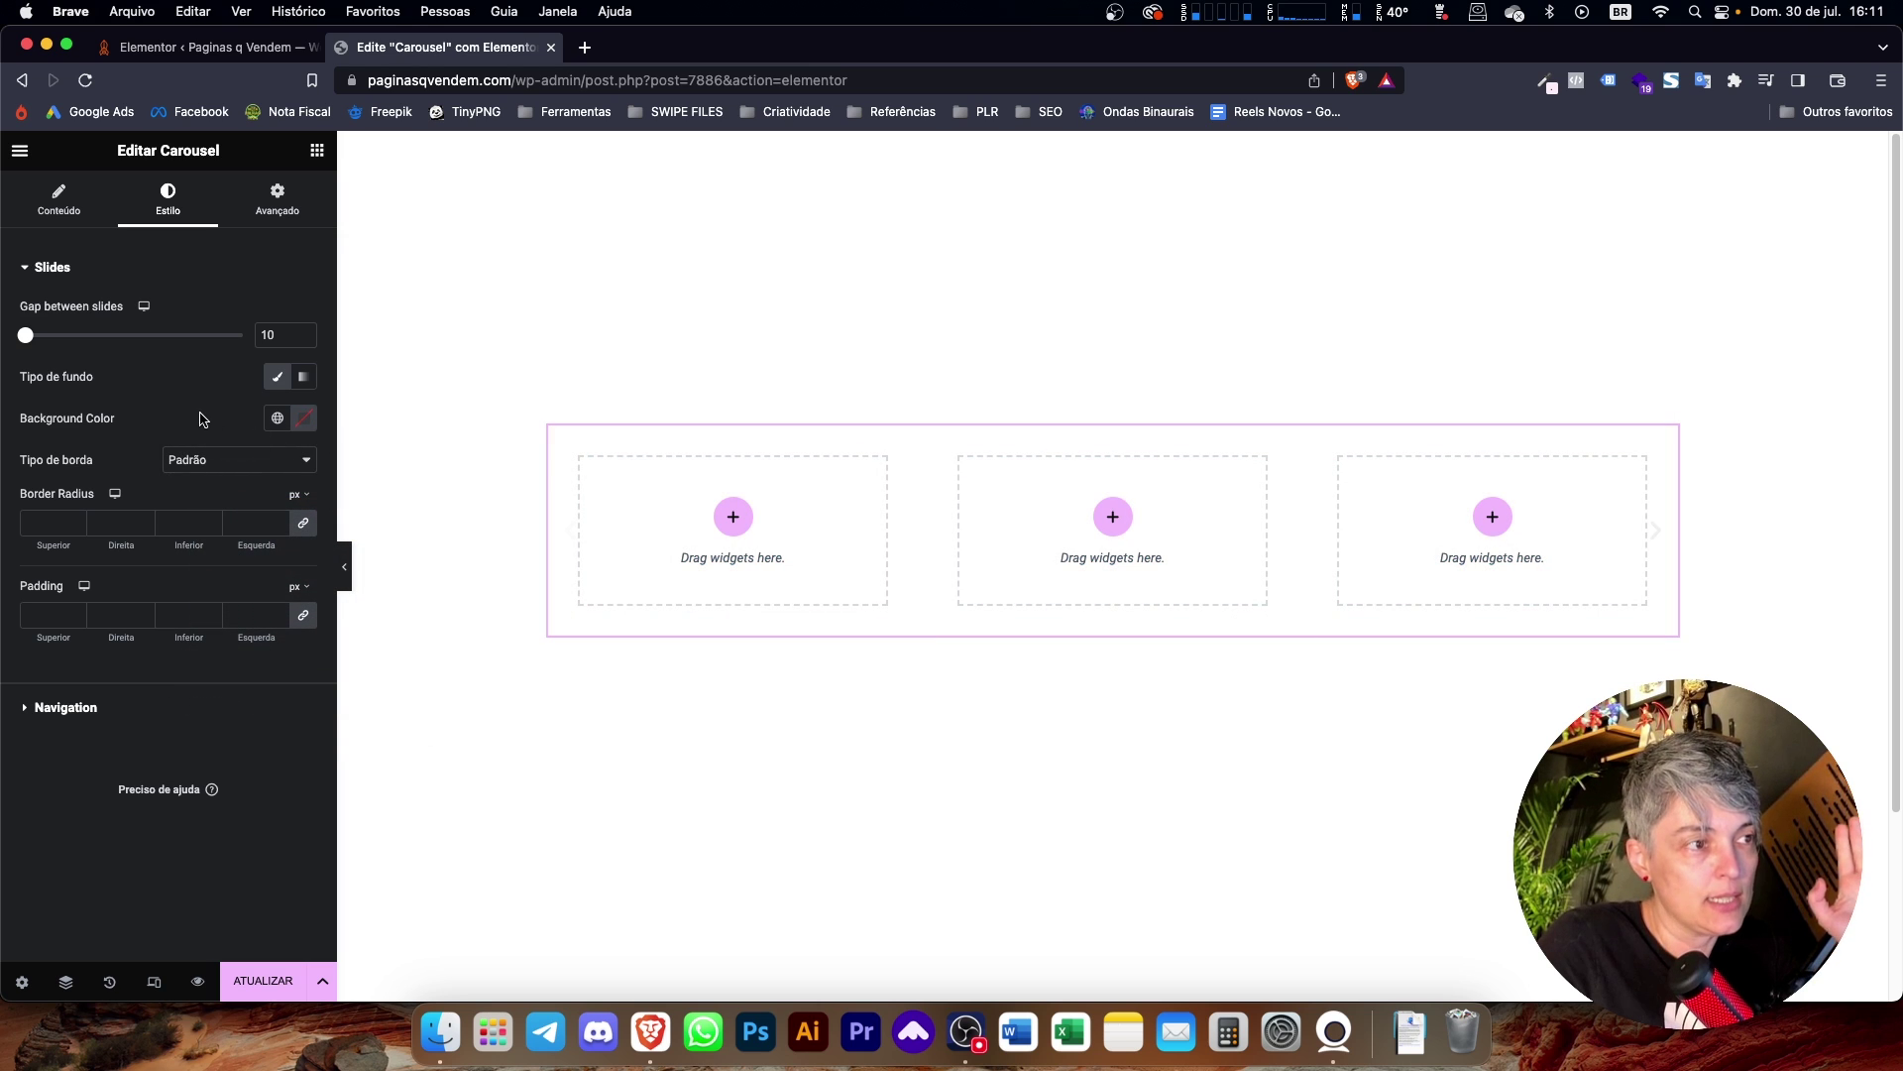
left_click_drag(288, 493, 371, 548)
left_click(373, 549)
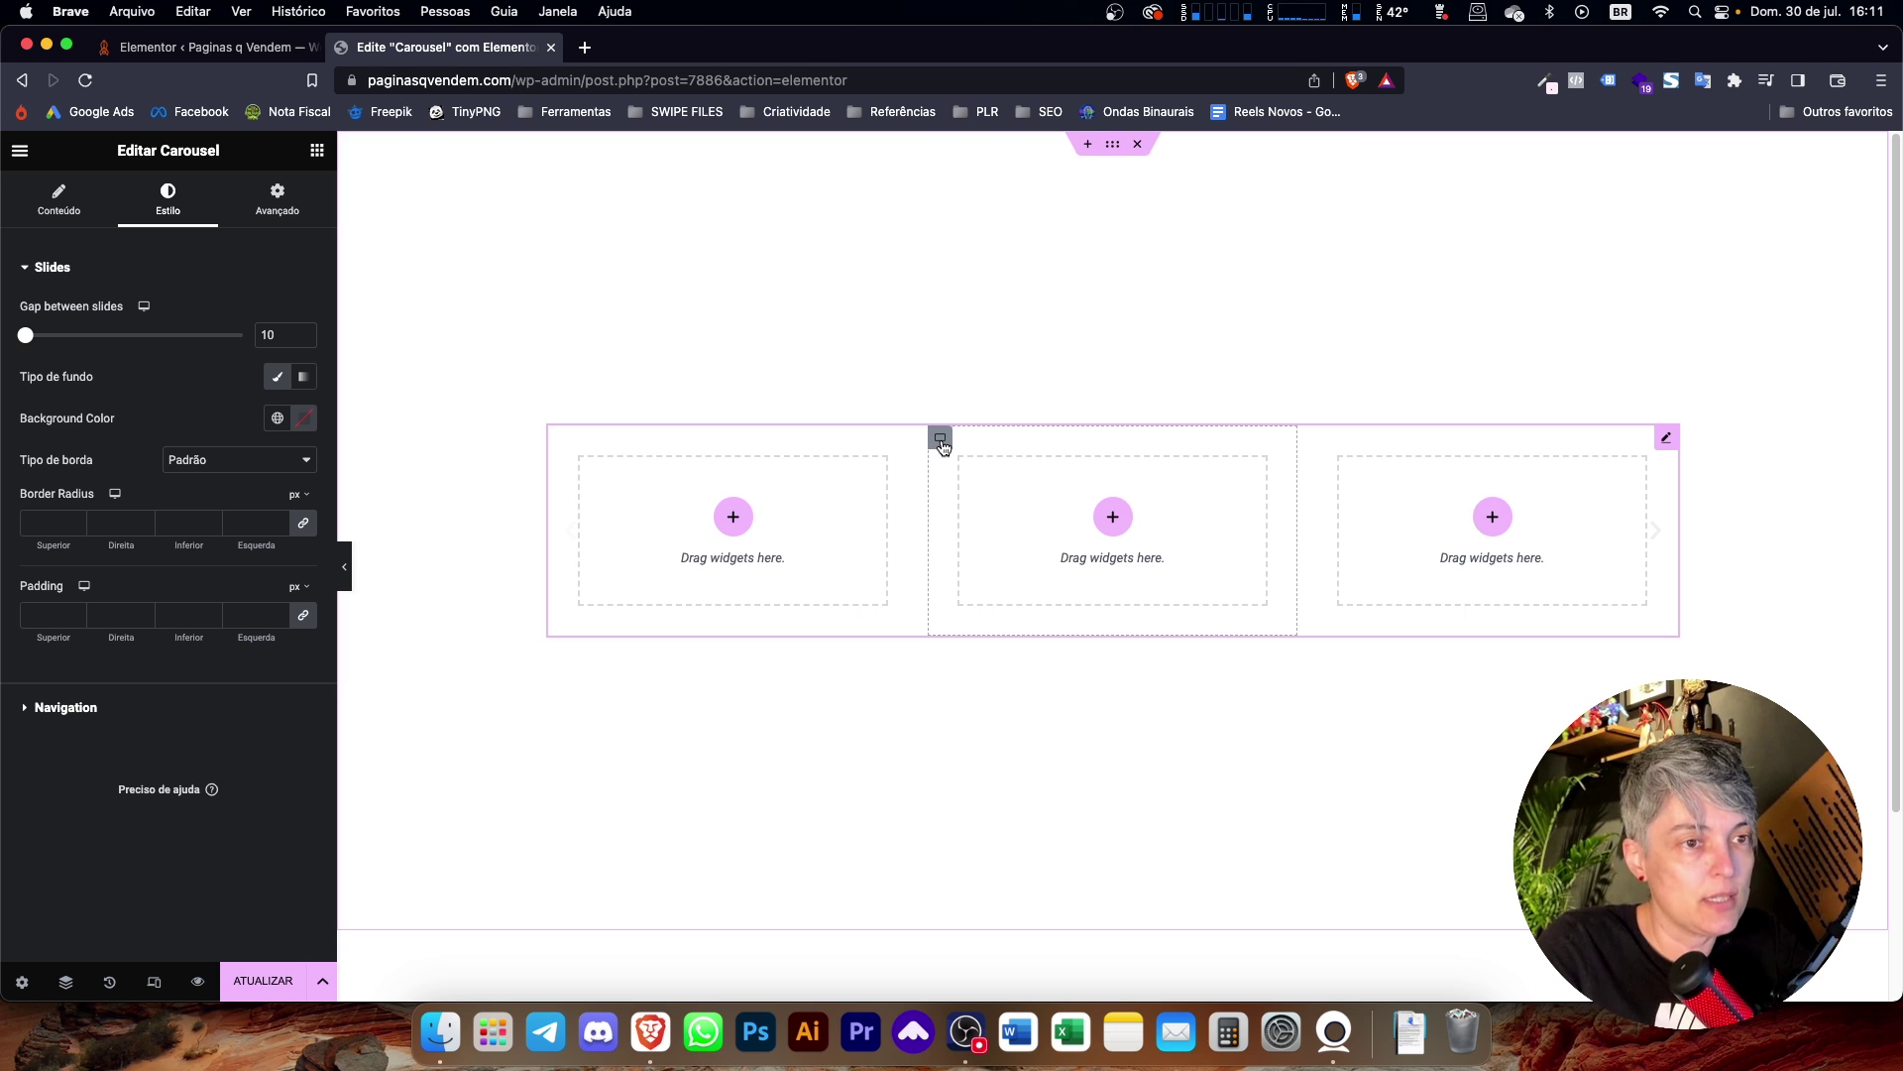
Give the second slide's container a solid light grey background, #E6E6E6, after trying red #FF0000.
left_click(942, 440)
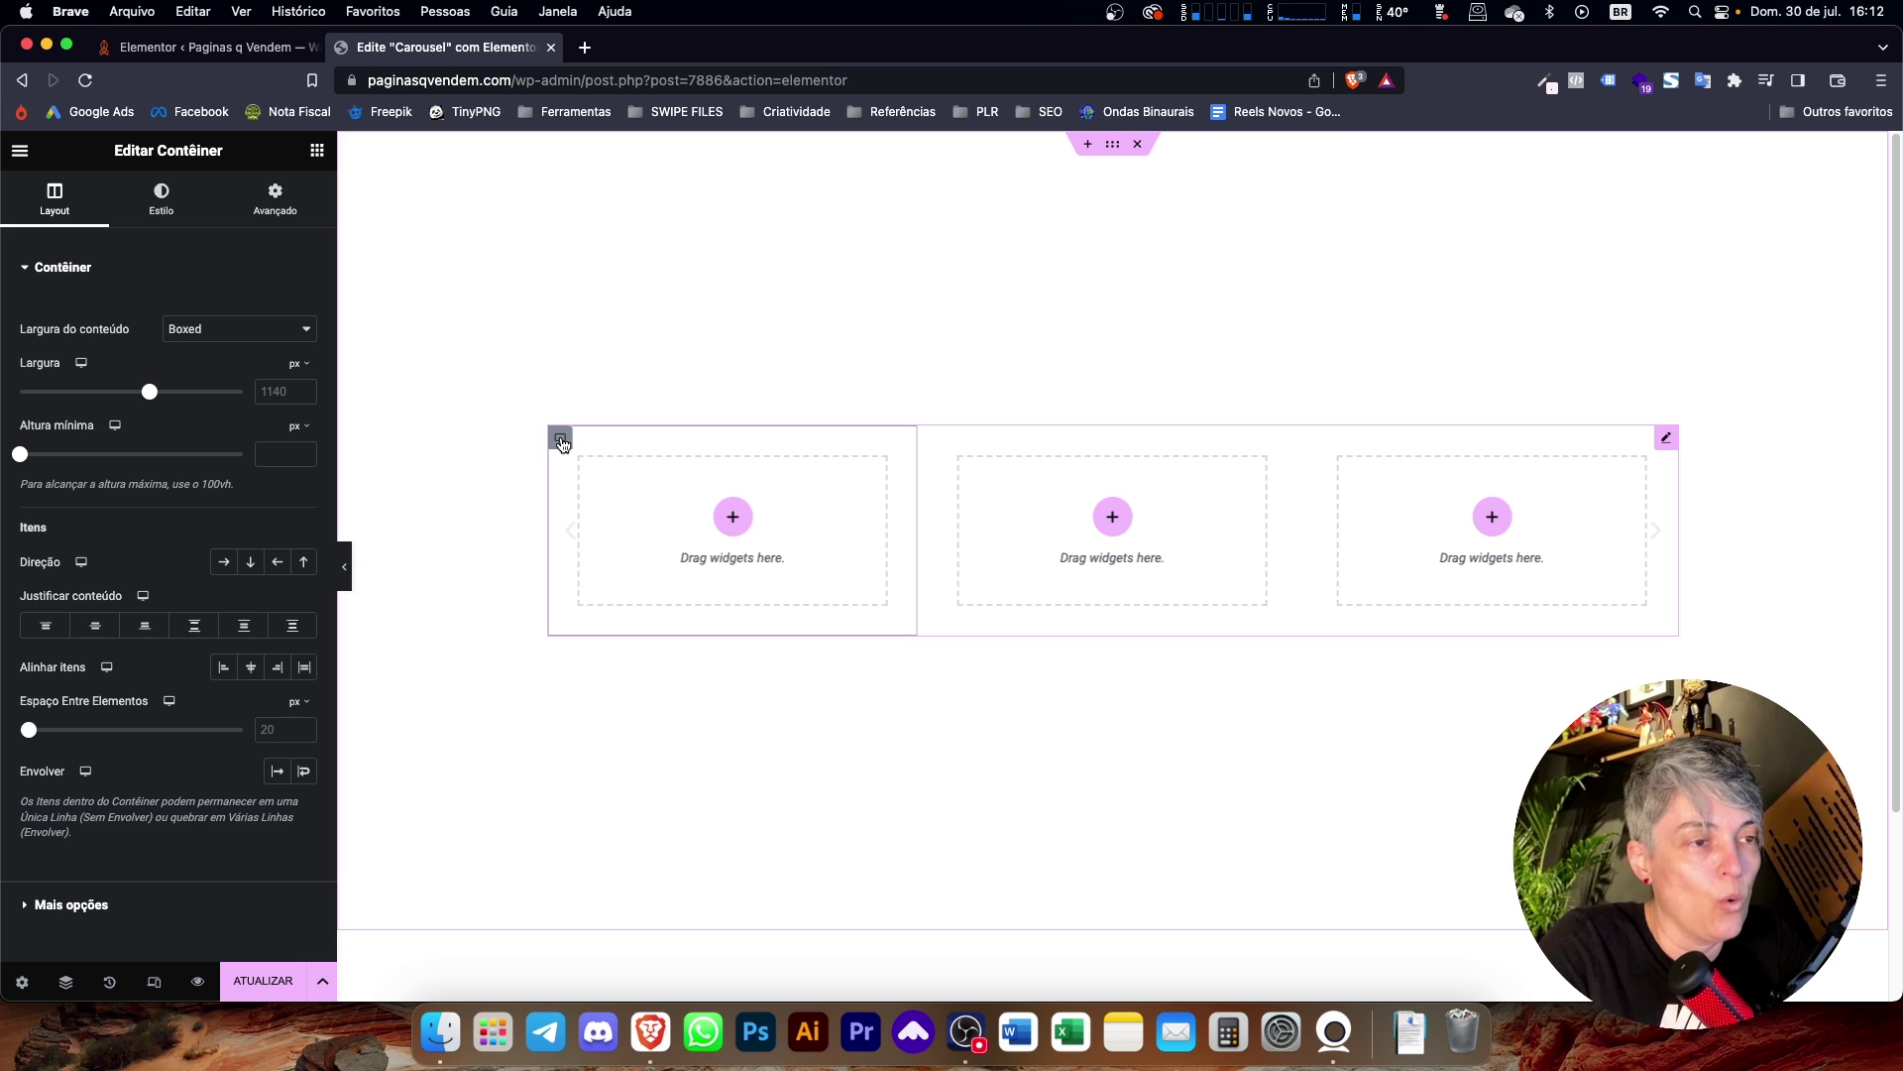
left_click(183, 194)
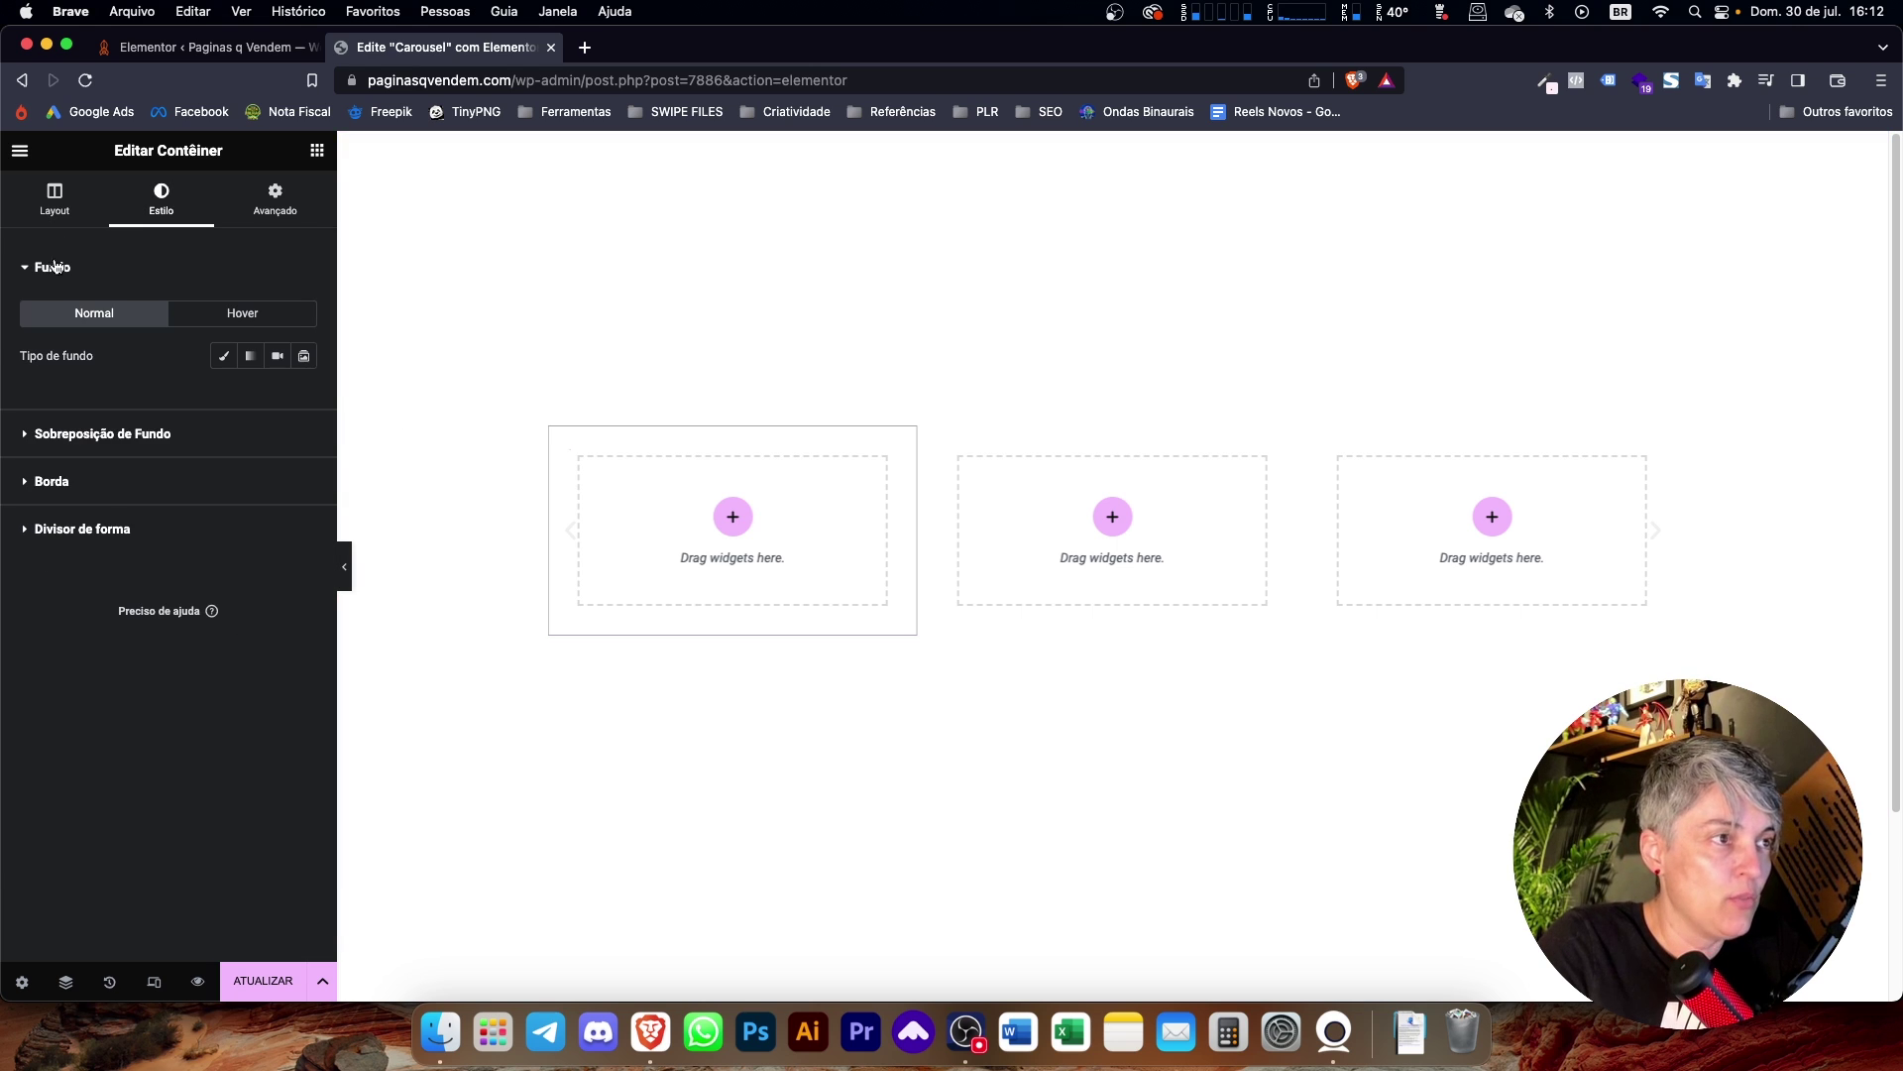
left_click(224, 355)
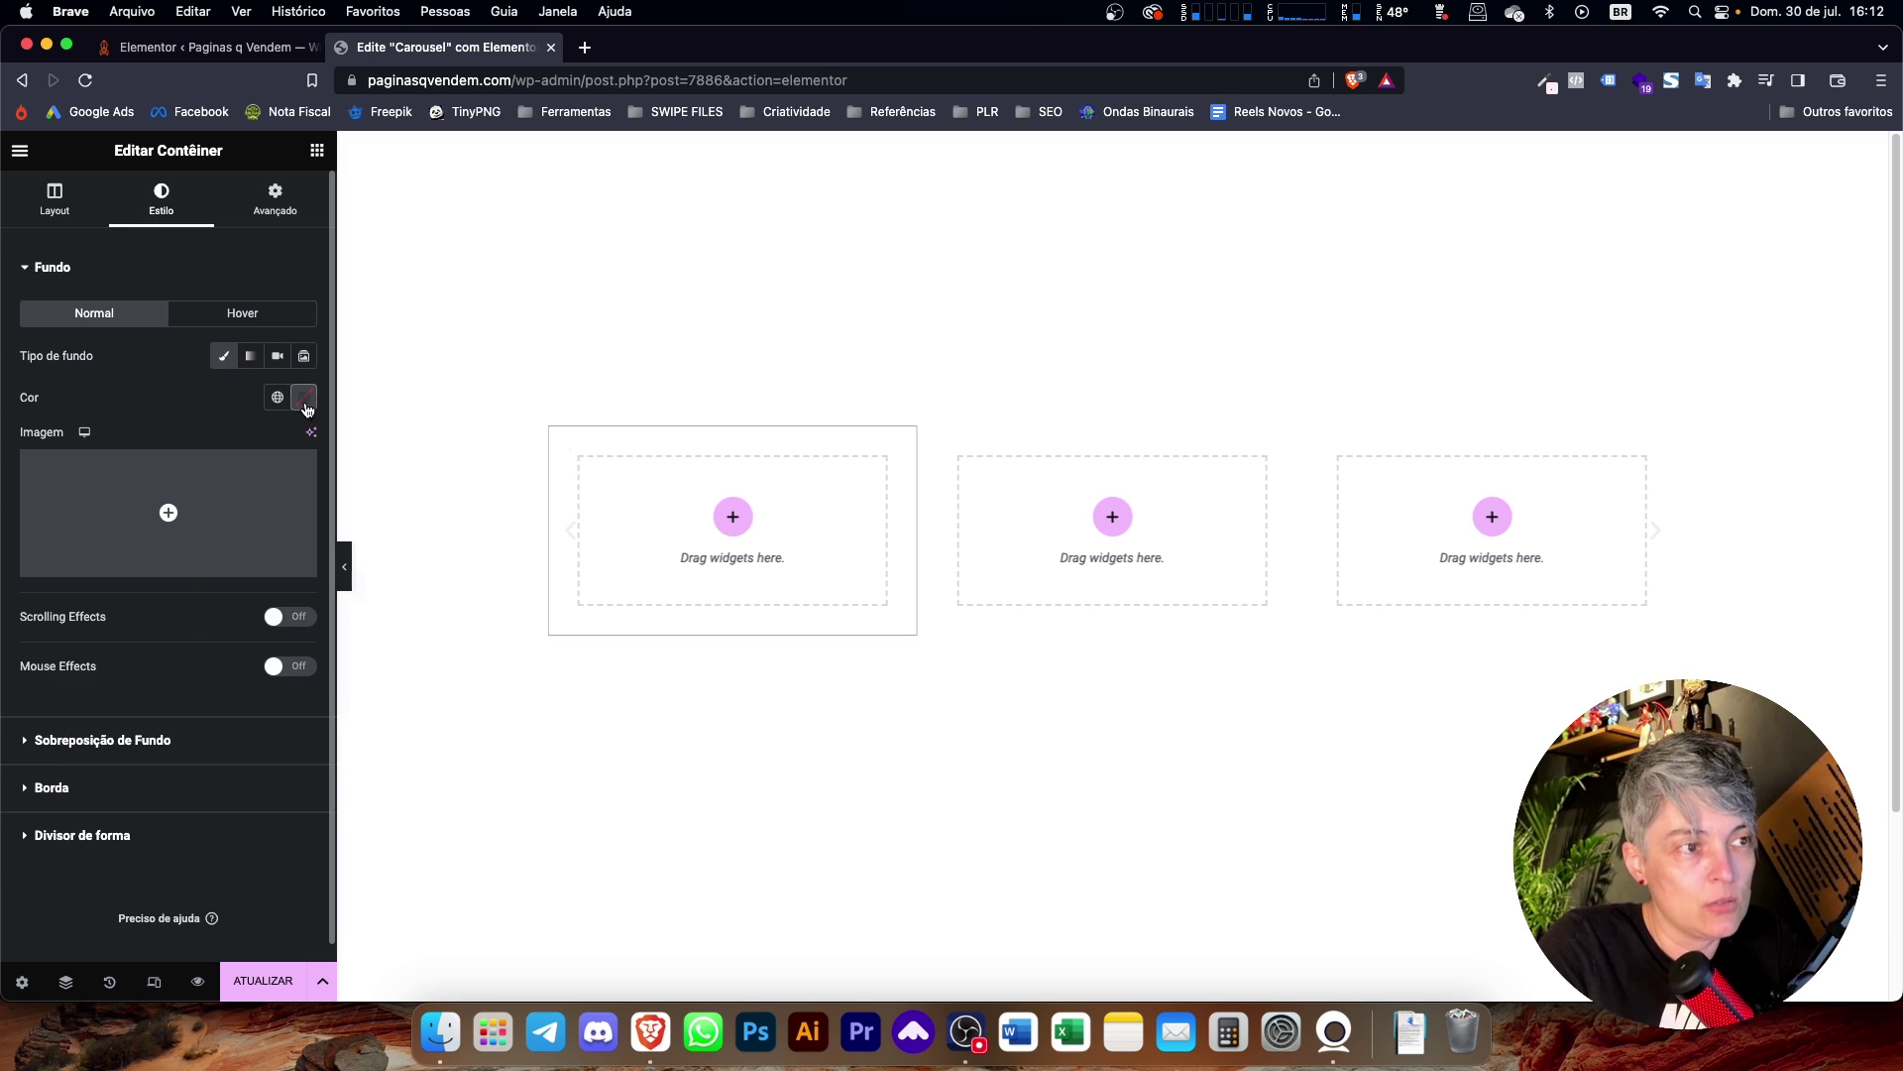
left_click(303, 396)
left_click_drag(318, 495, 468, 466)
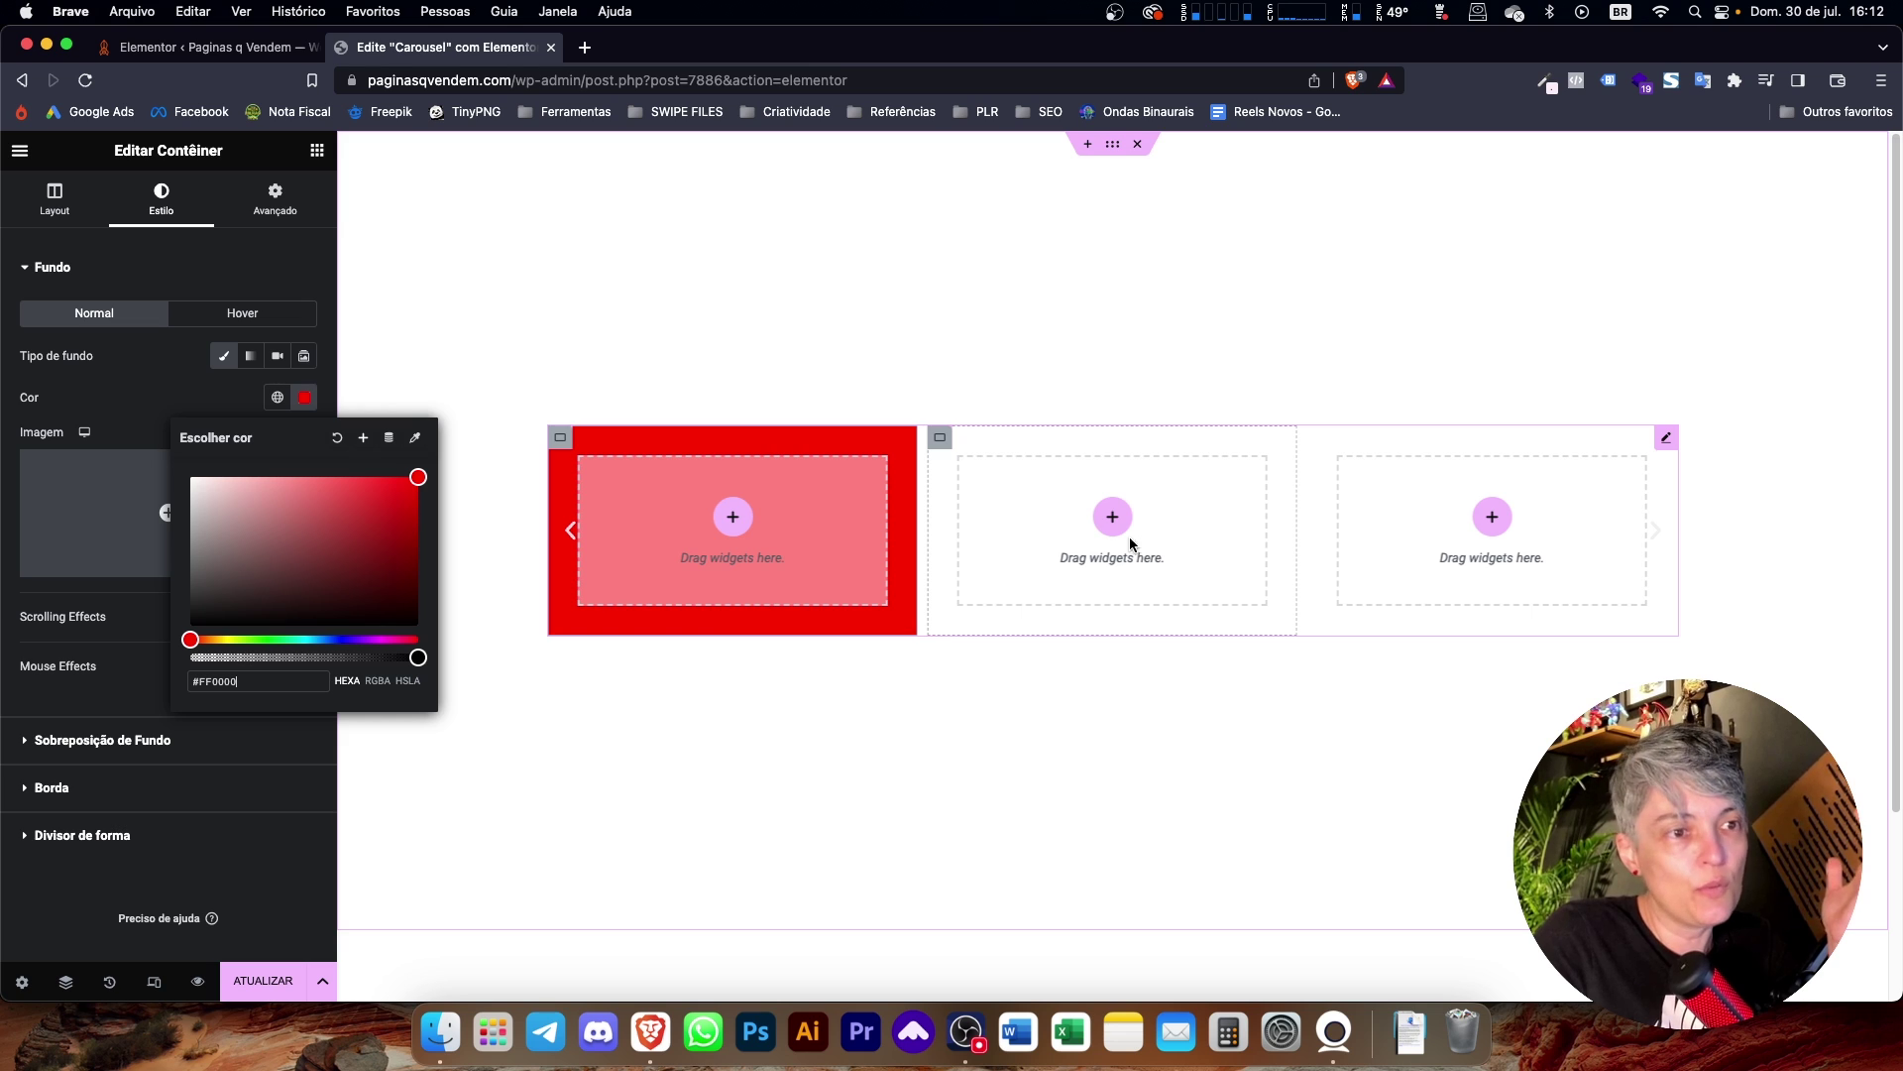
mouse_move(355, 515)
left_mouse_down()
mouse_move(217, 533)
mouse_move(186, 493)
left_mouse_up()
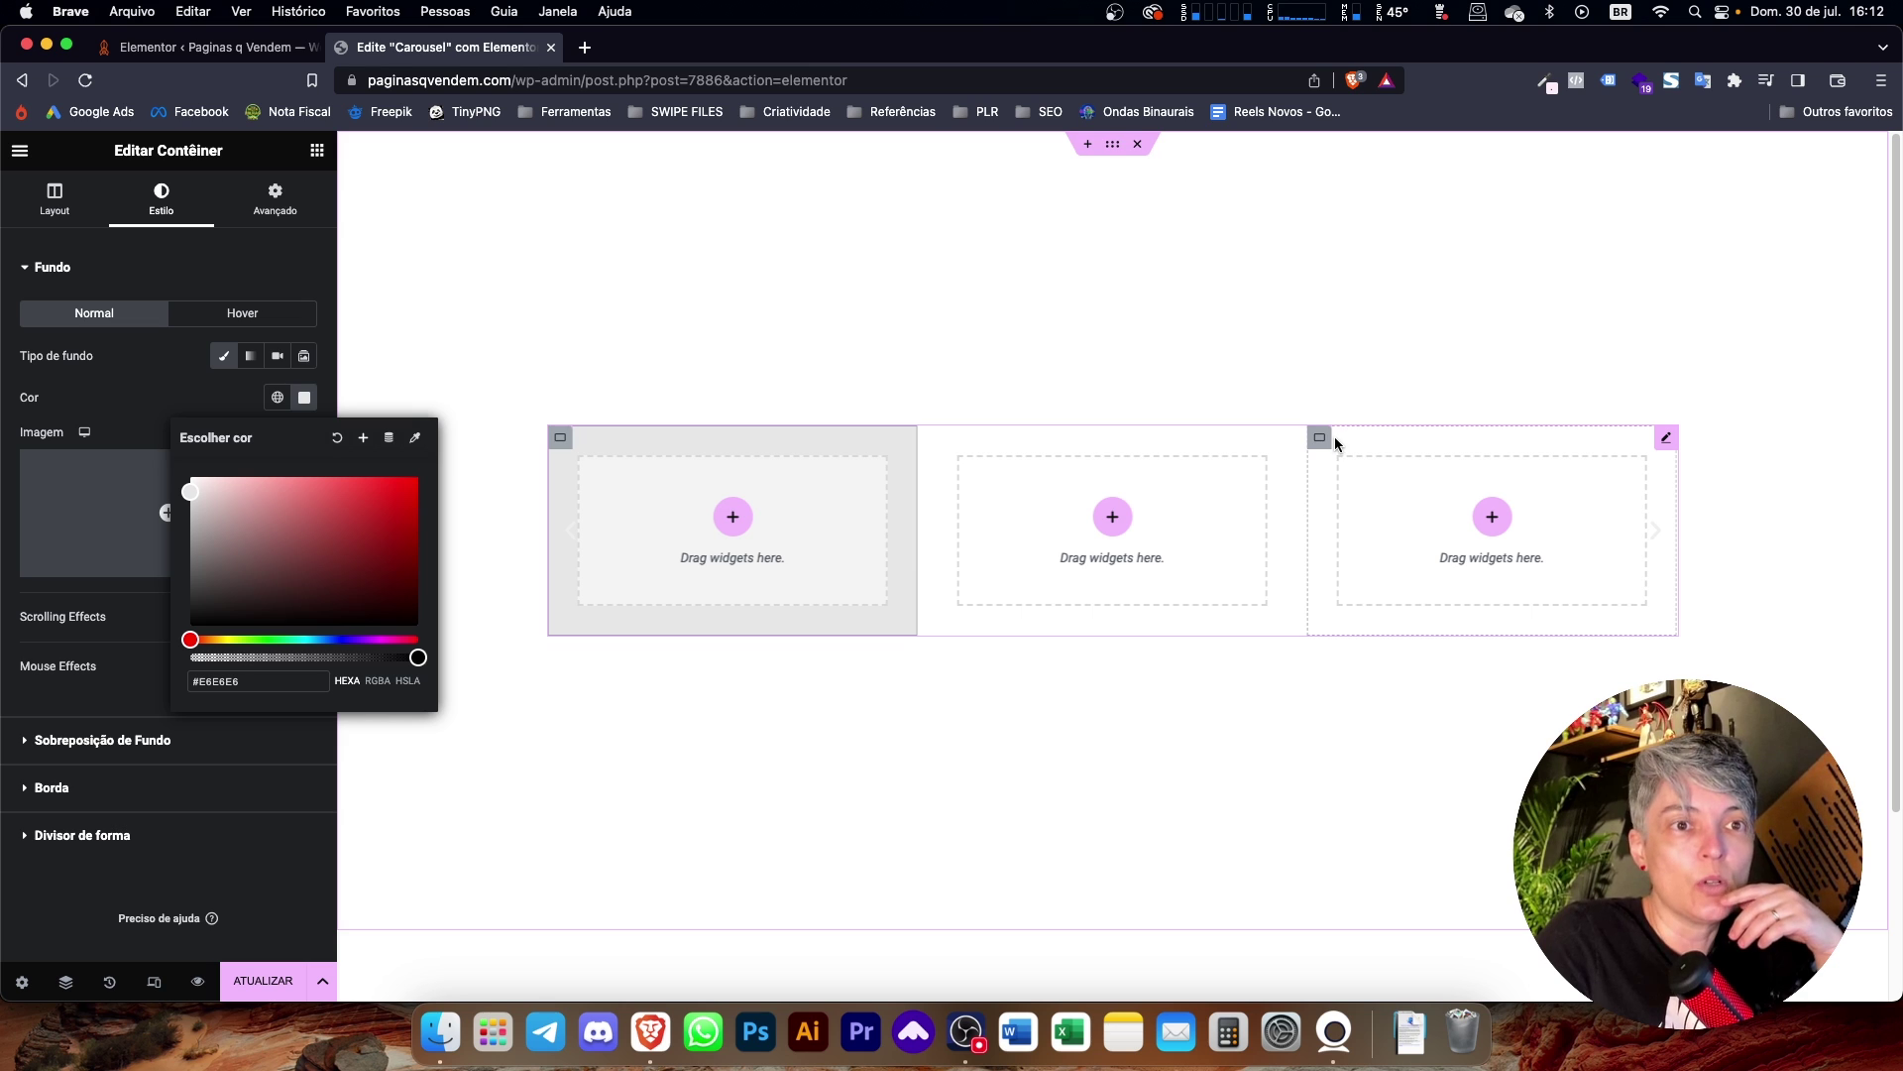
Return to the grey second slide's container and copy its background colour code, #E6E6E6.
left_click(397, 496)
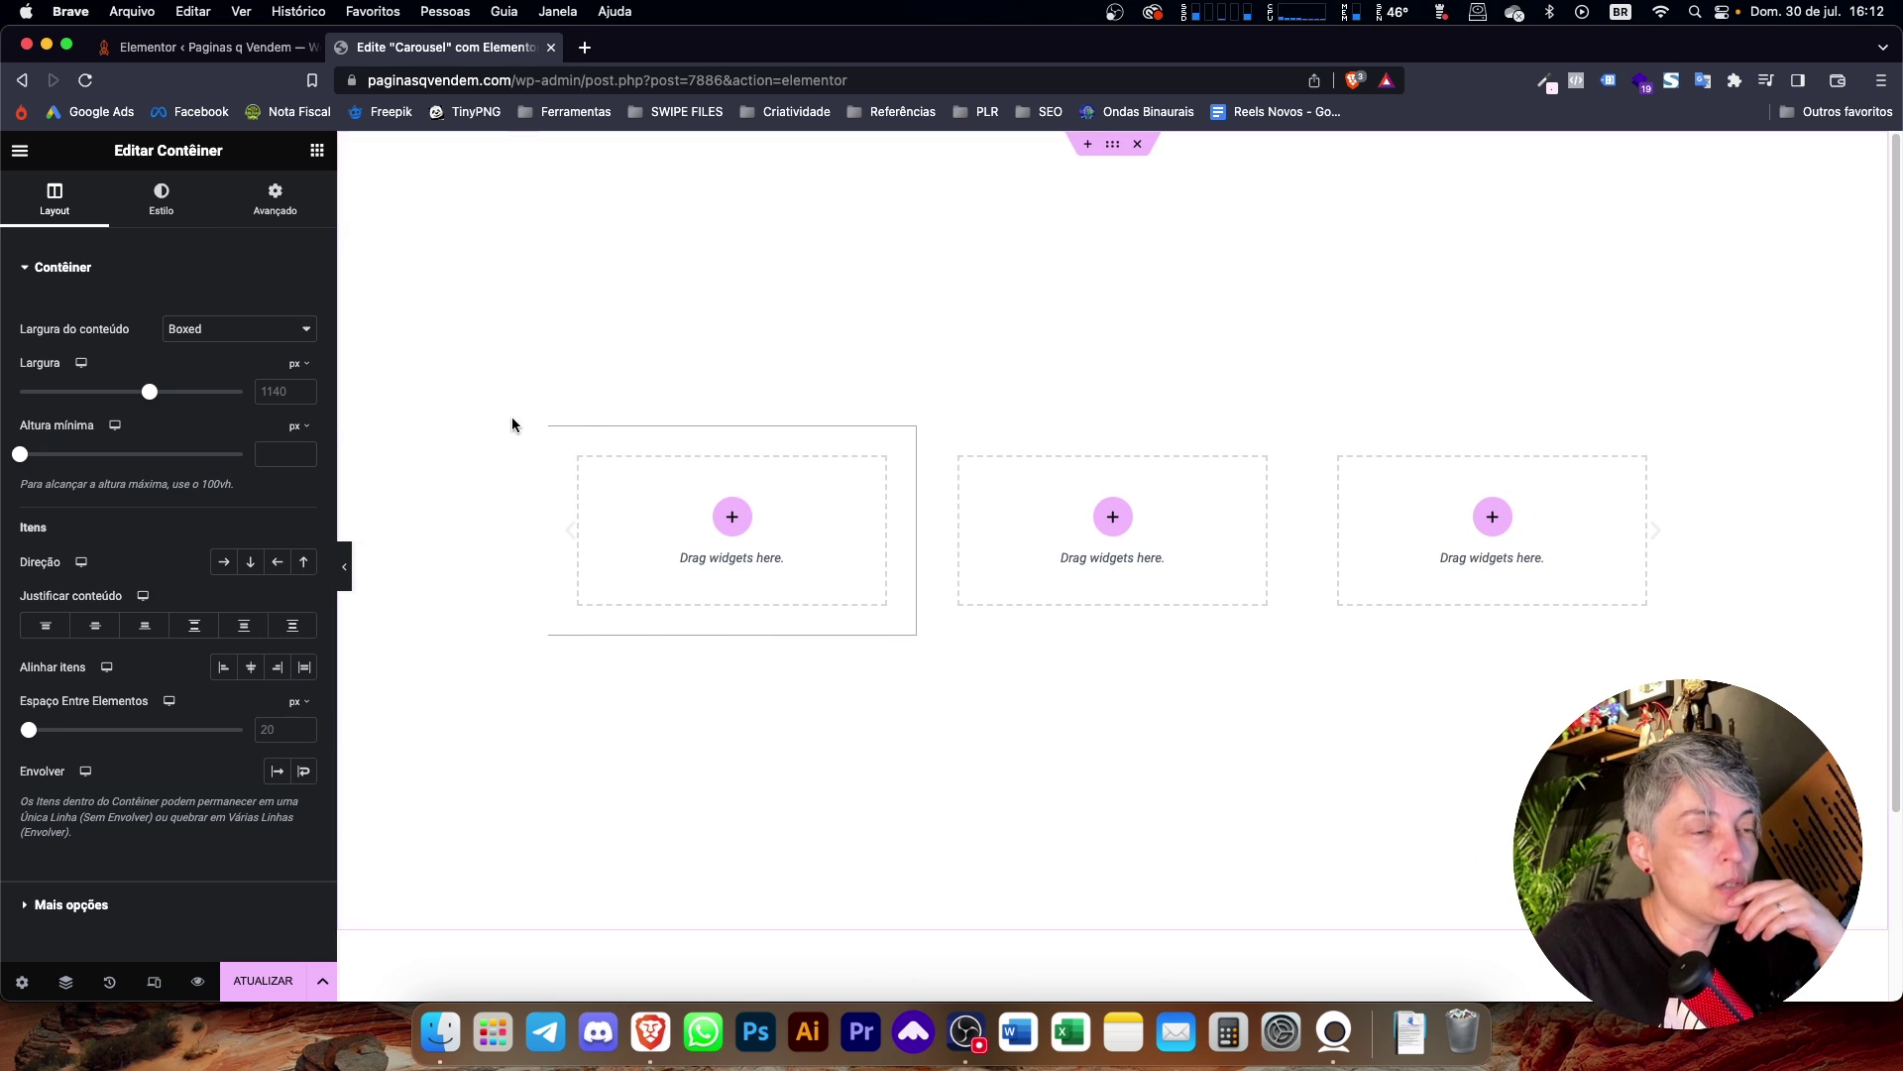
left_click(567, 535)
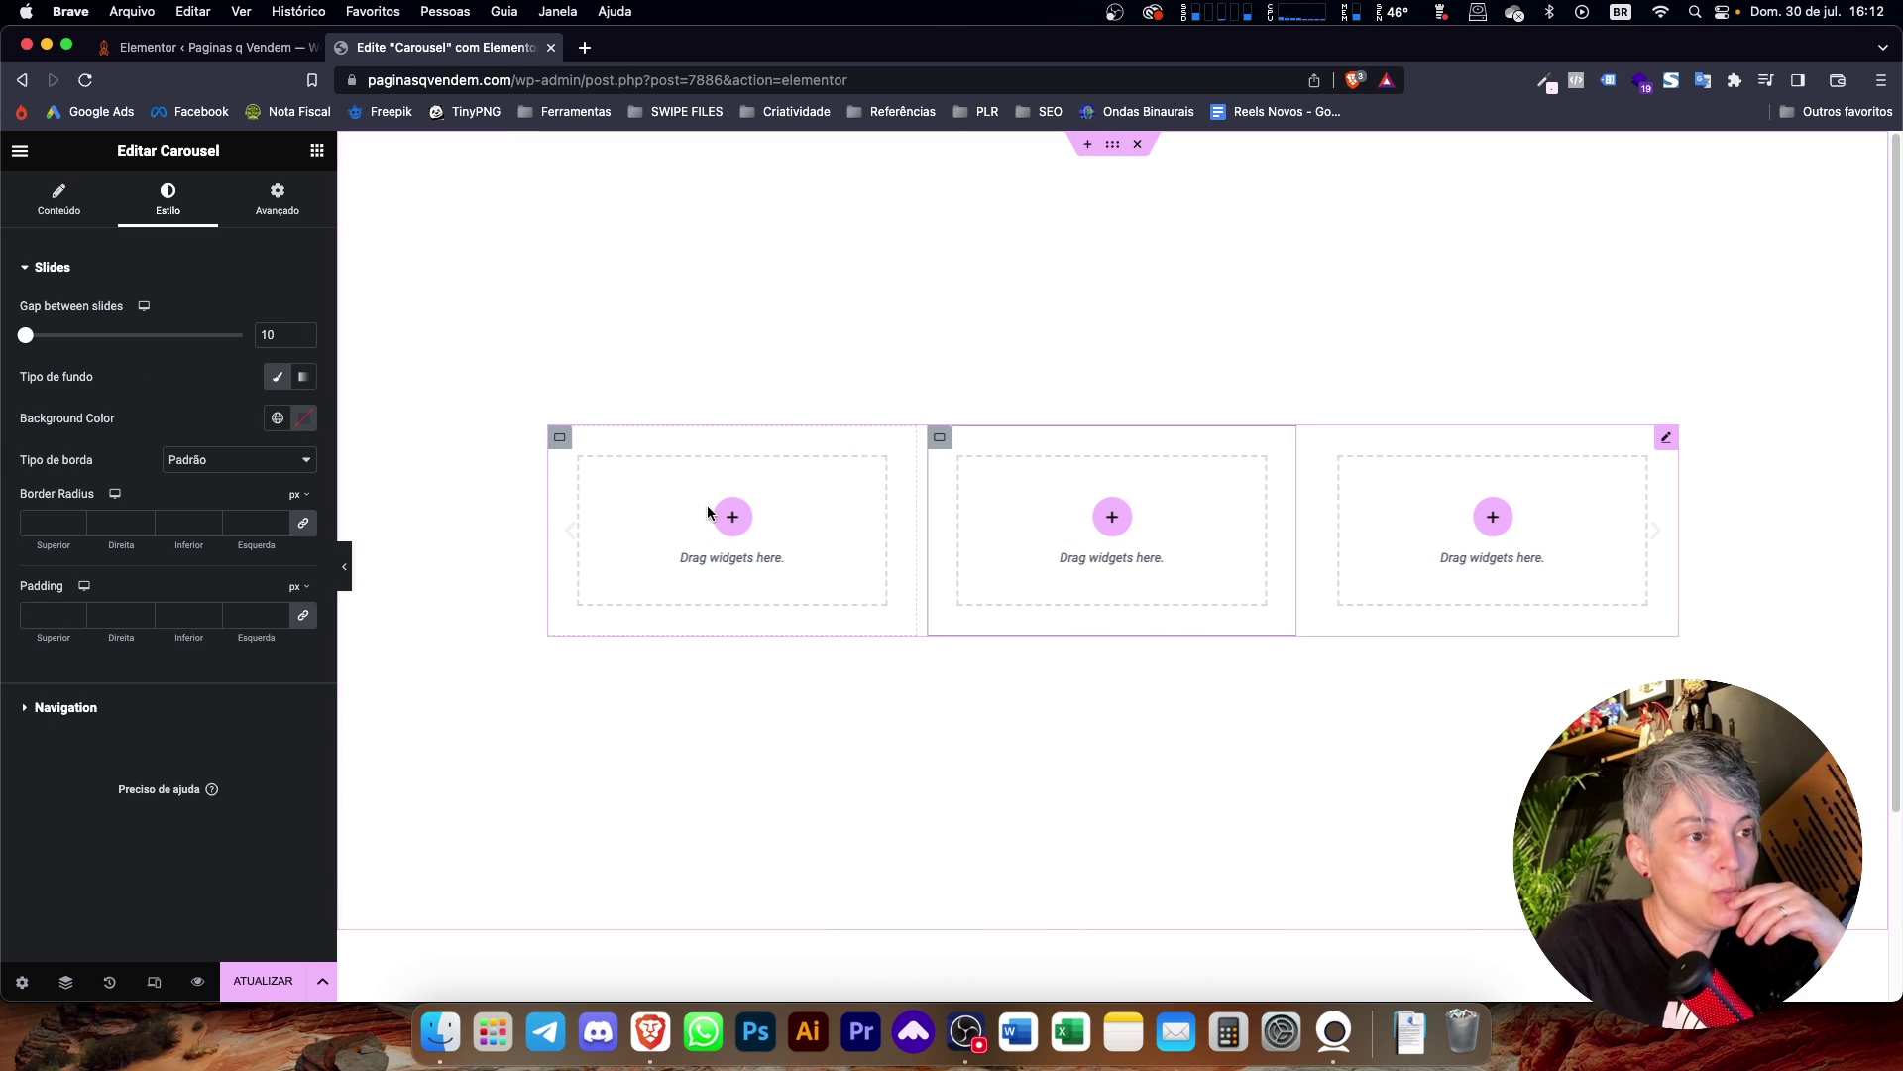
left_click(560, 443)
left_click(304, 396)
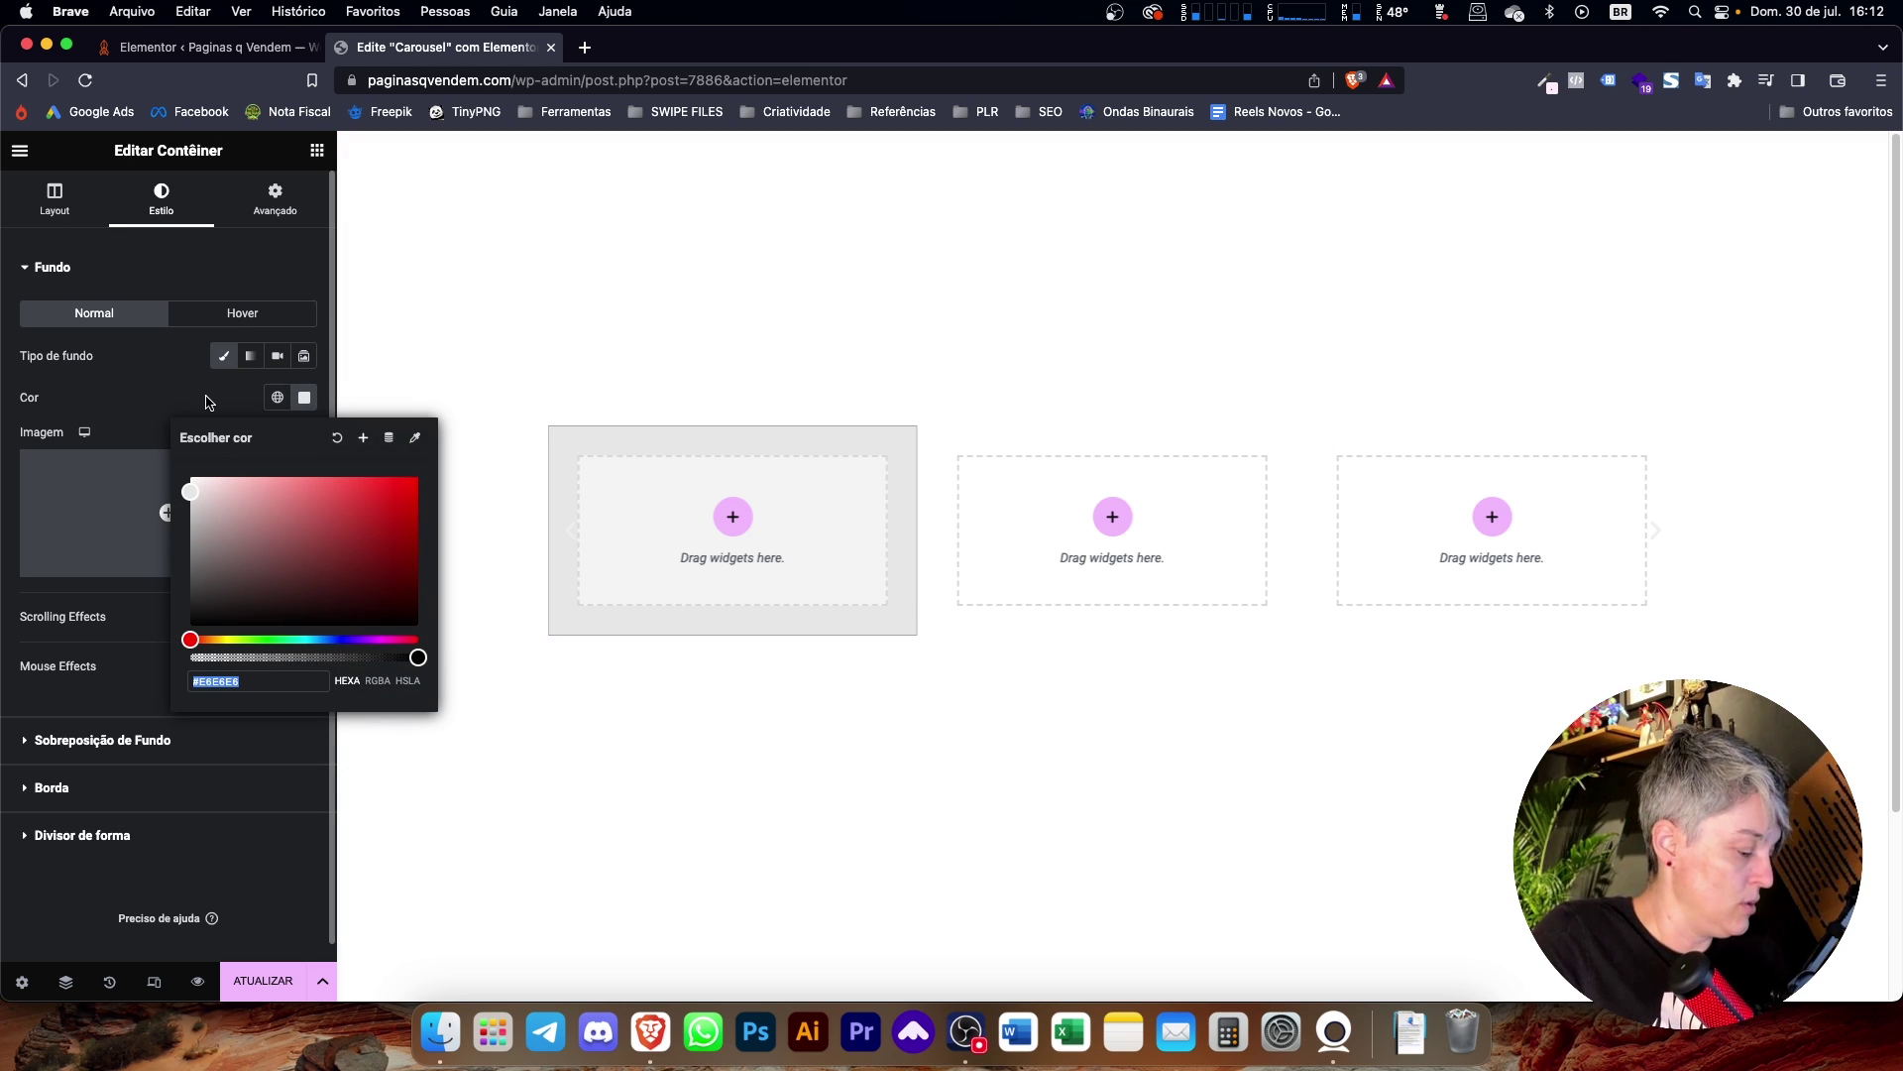
left_click(208, 401)
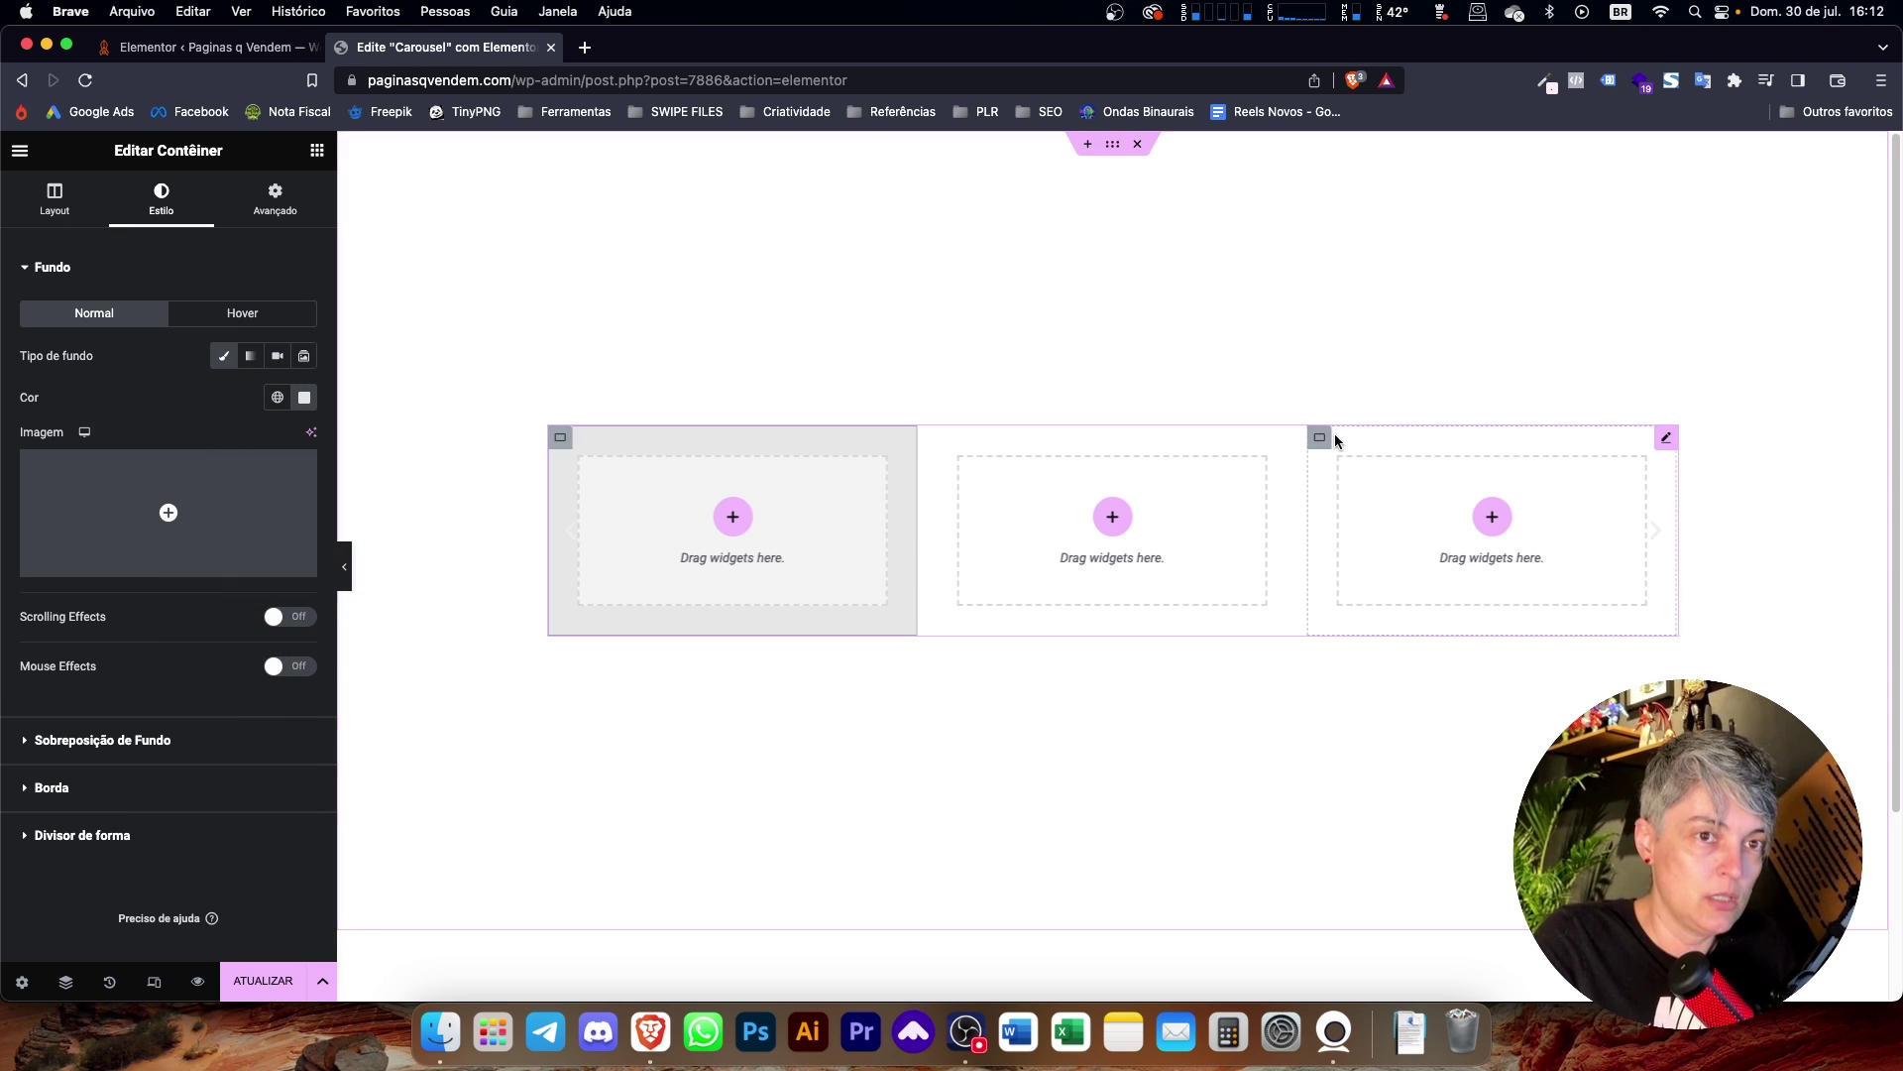
Apply a solid #E6E6E6 background to the fourth slide's container, two positions after the first grey slide.
left_click(1327, 442)
left_click(161, 198)
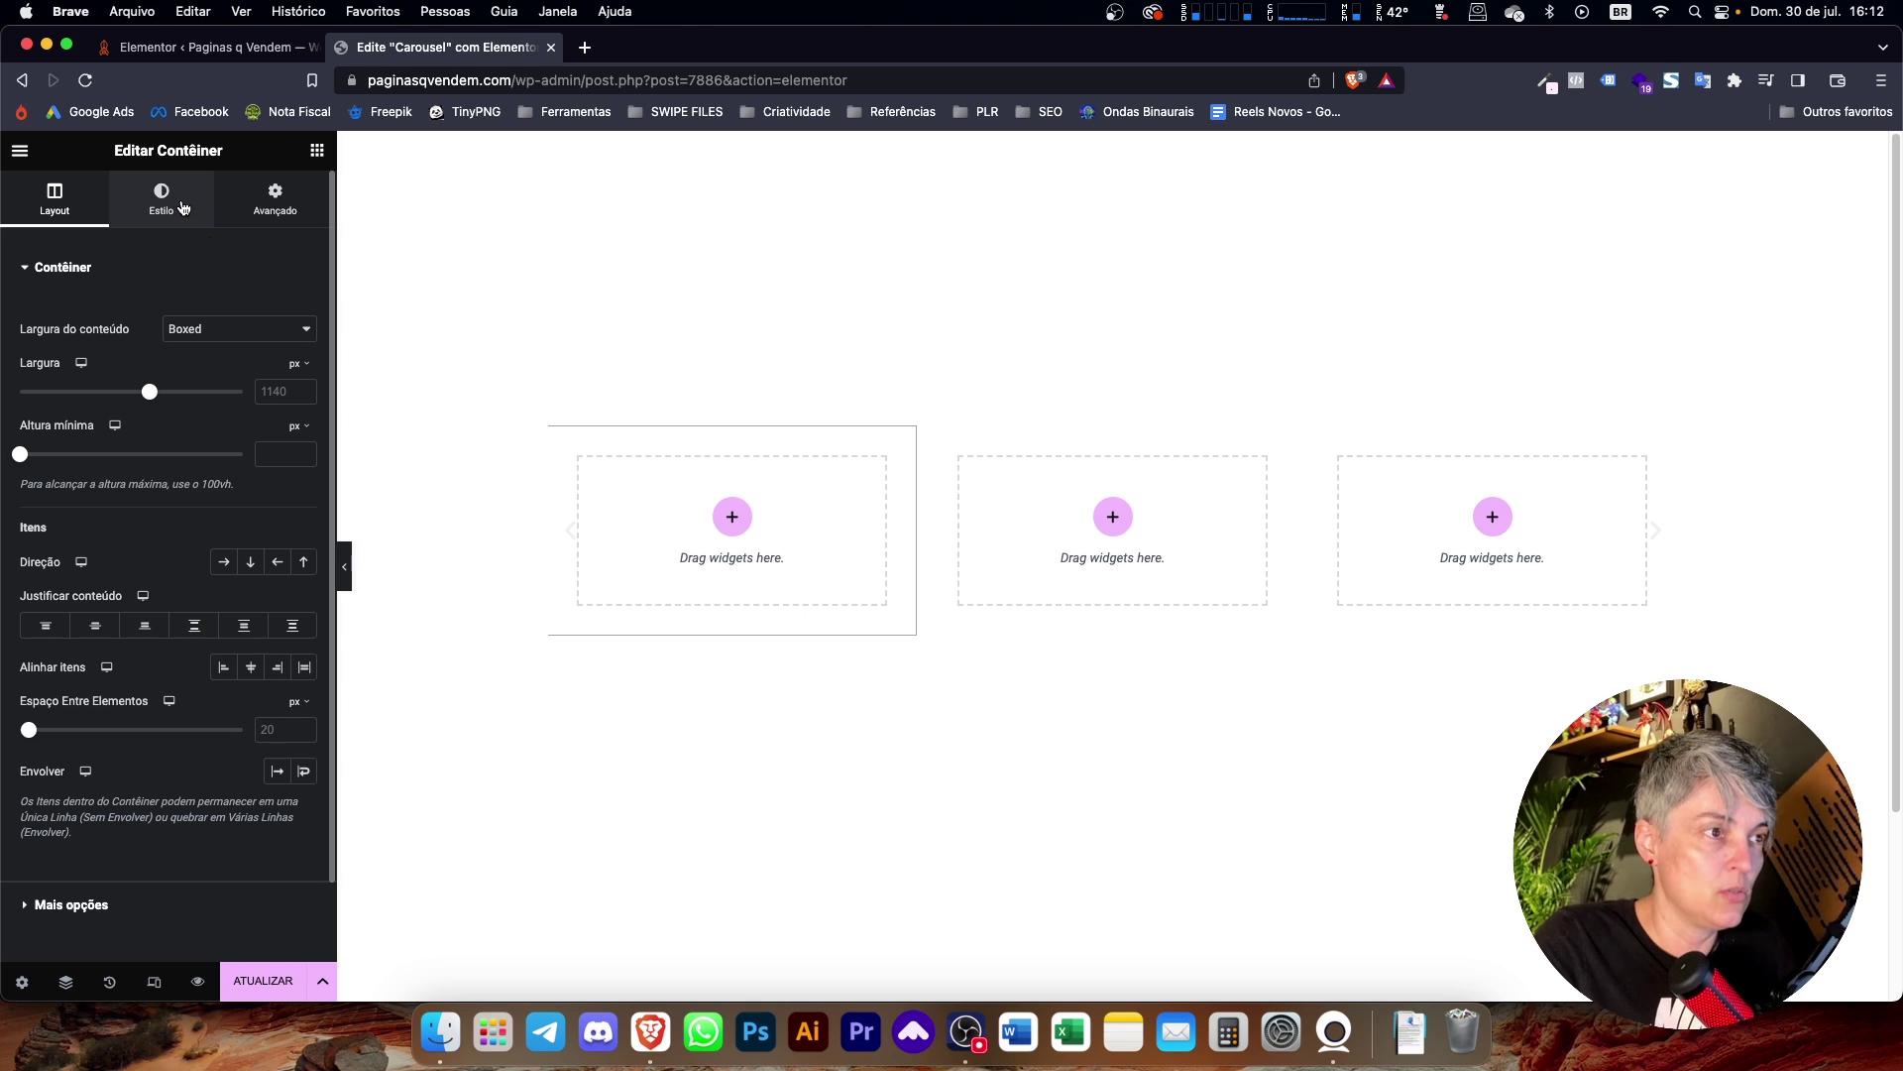
left_click(224, 355)
left_click(305, 396)
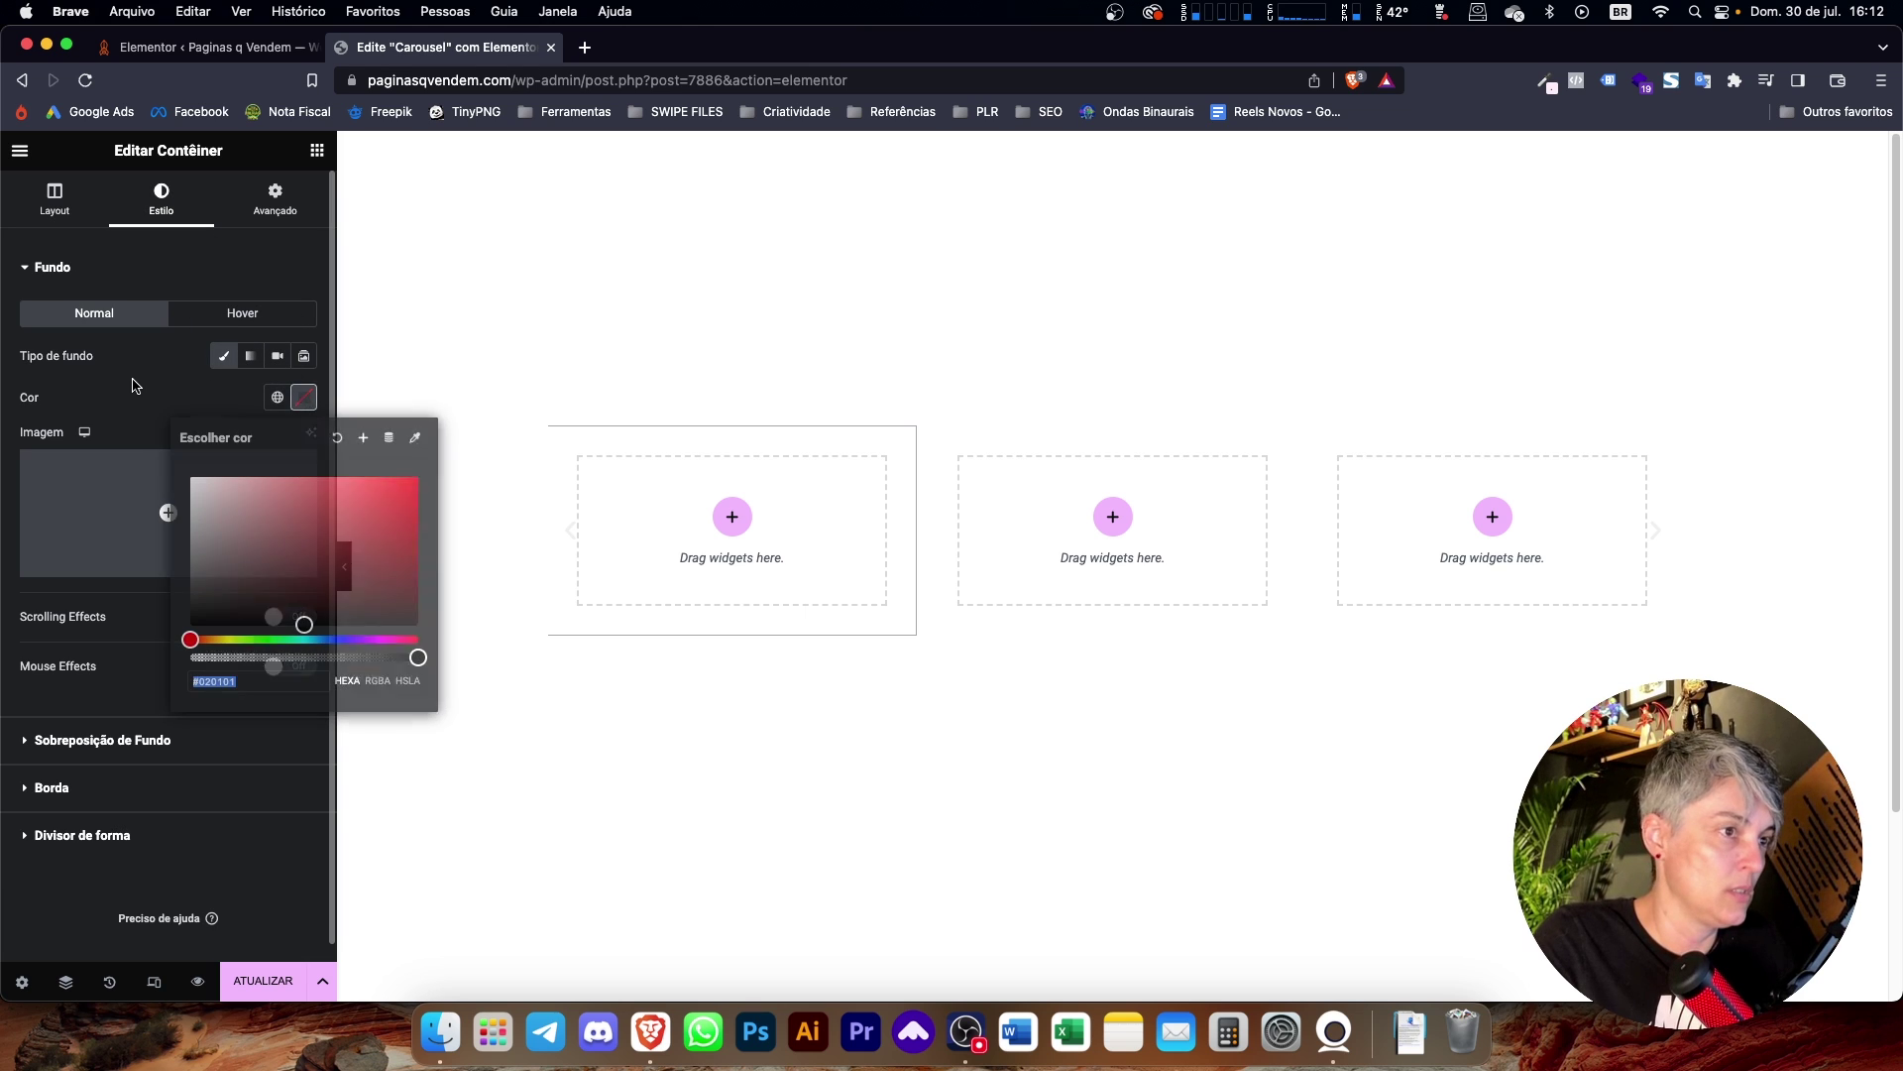
left_click(136, 384)
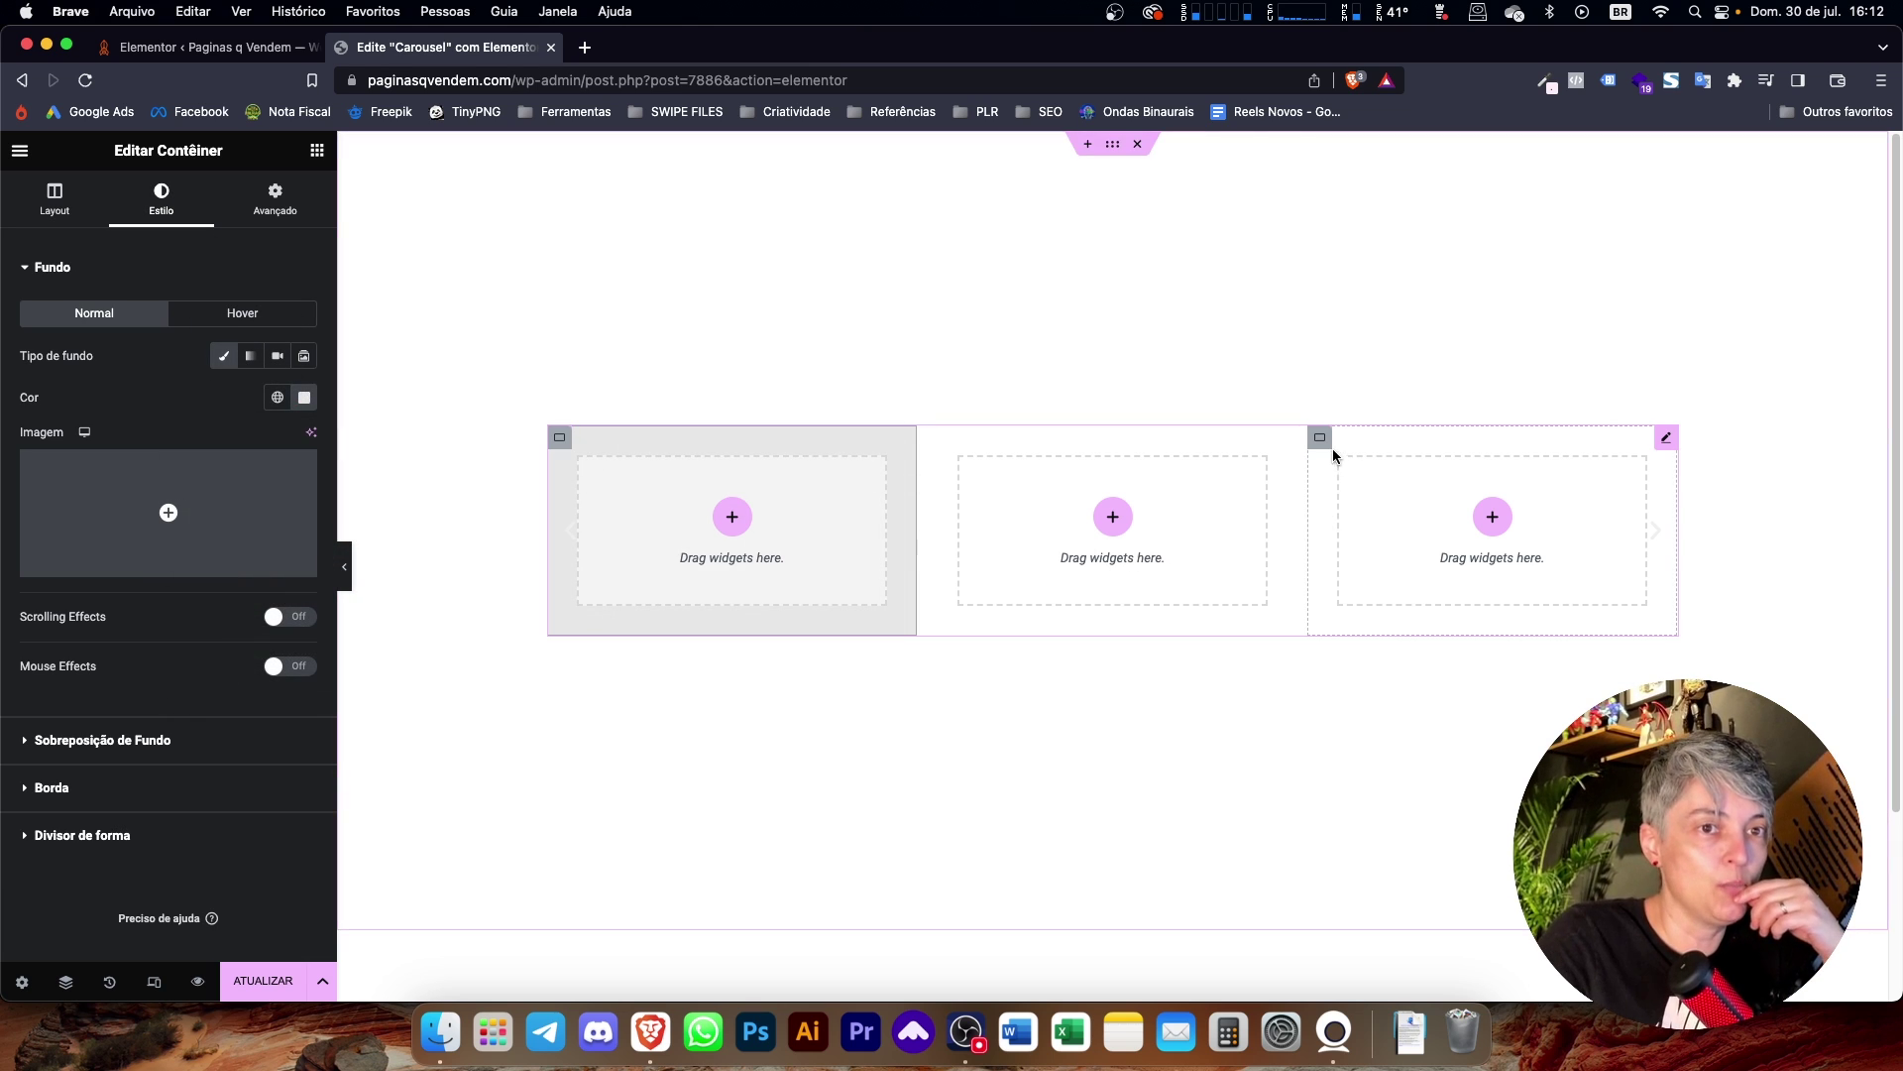
Apply a solid #E6E6E6 background to the sixth slide's container.
key("super+z")
left_click(184, 209)
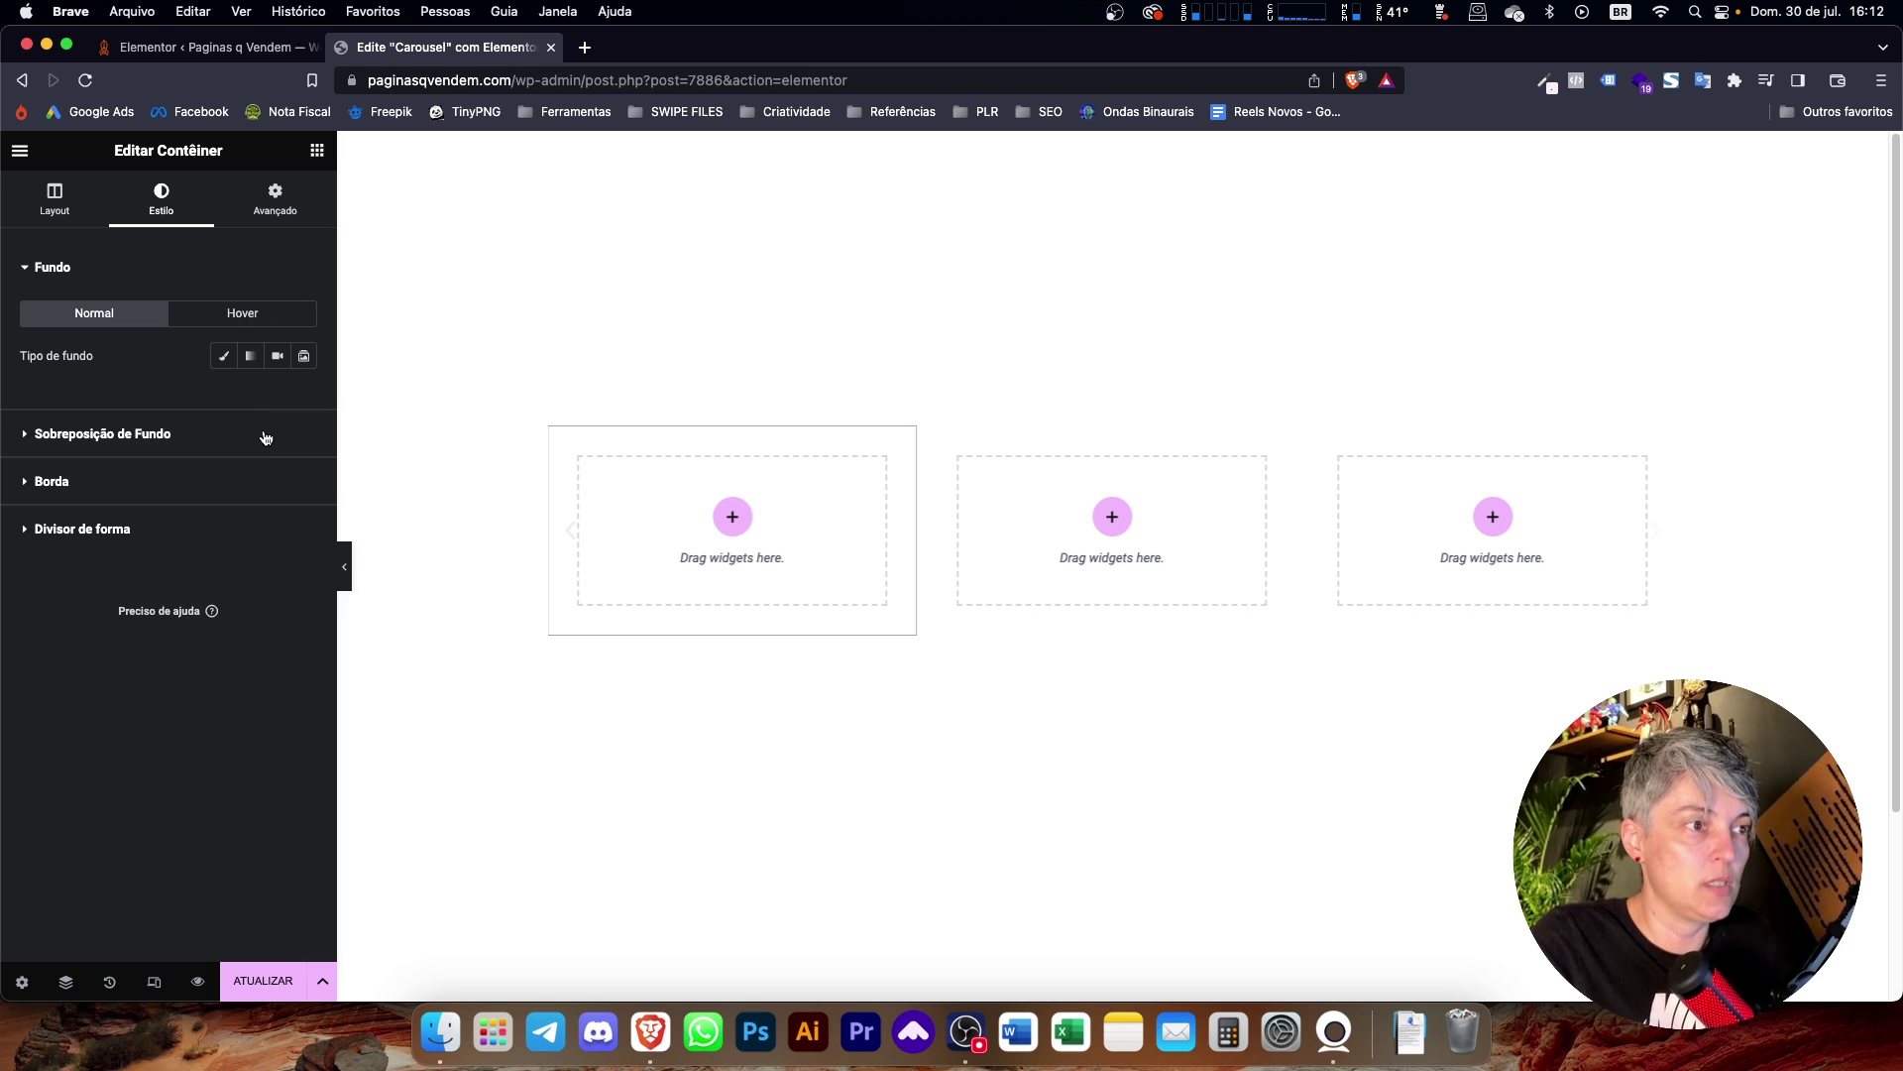
left_click(222, 354)
left_click(304, 397)
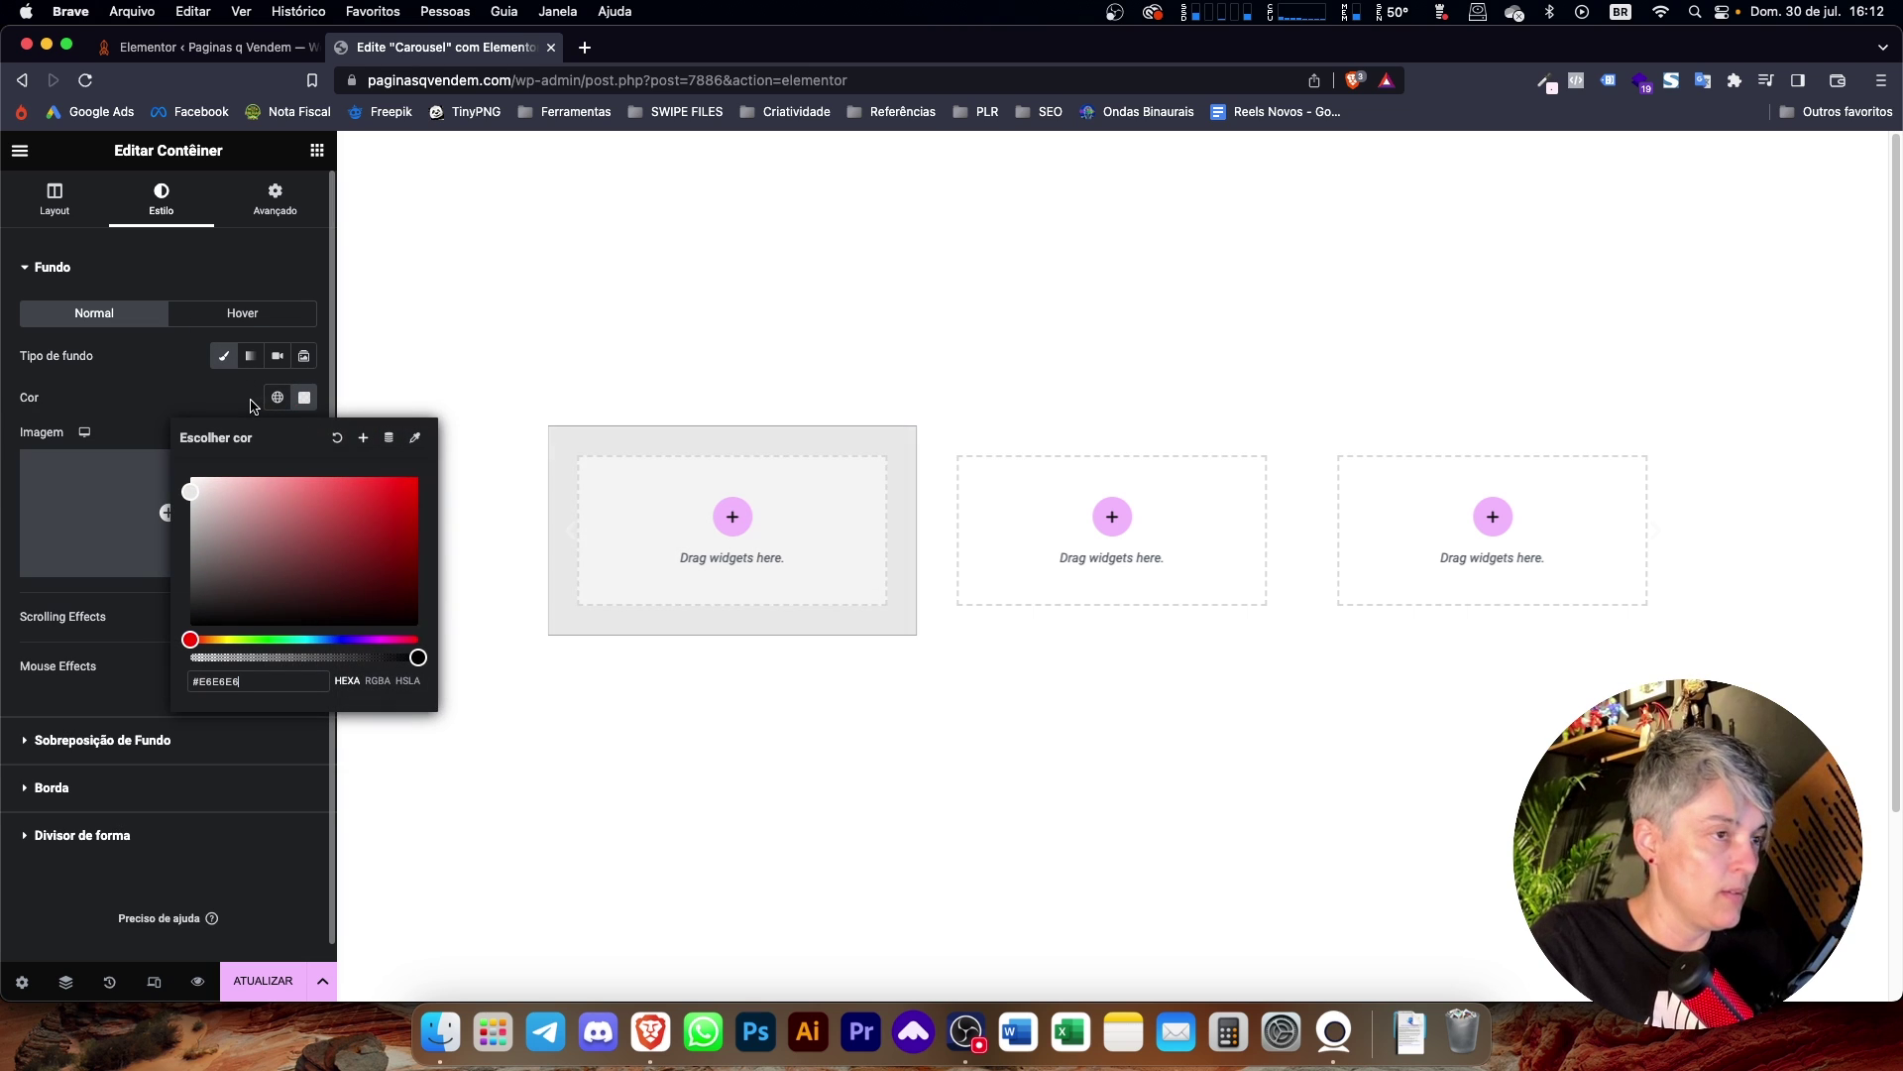
left_click(892, 464)
Apply the same solid light grey background to the eighth slide's container.
left_click(1320, 437)
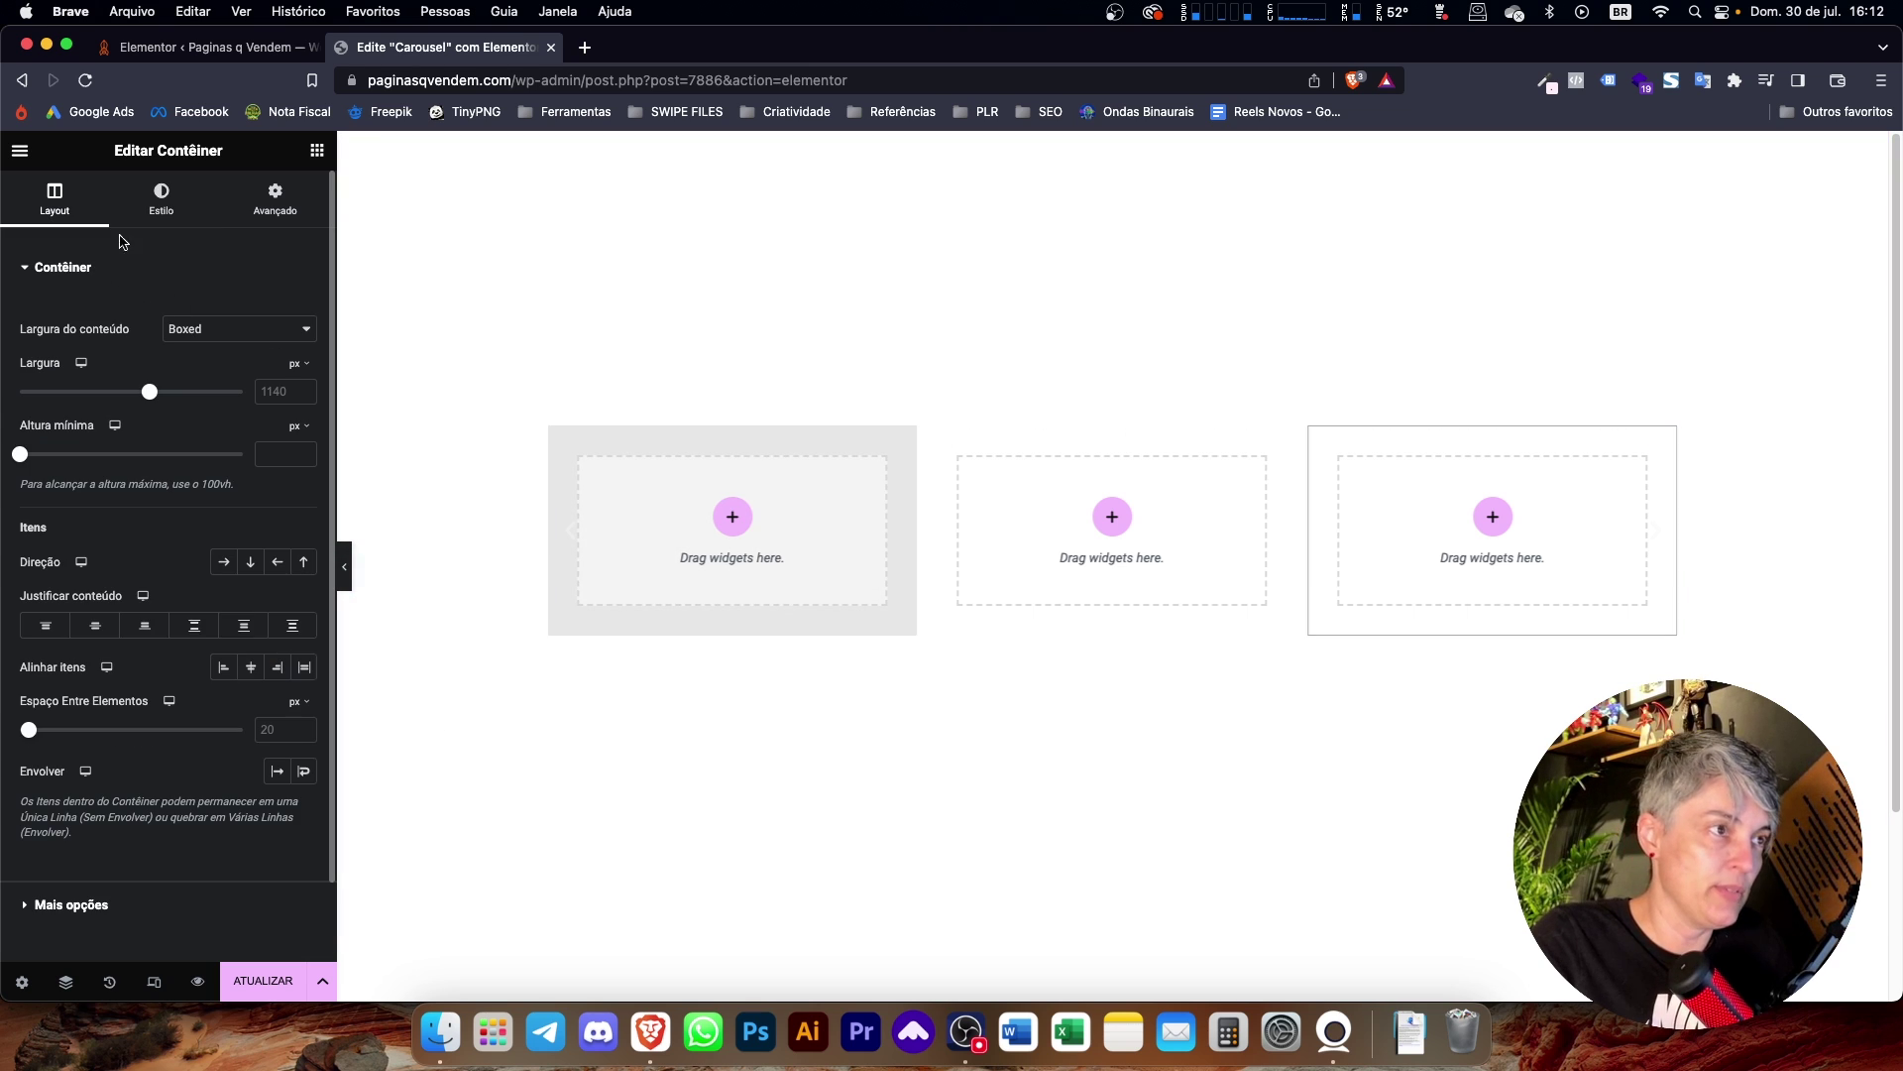
left_click(186, 196)
left_click(222, 355)
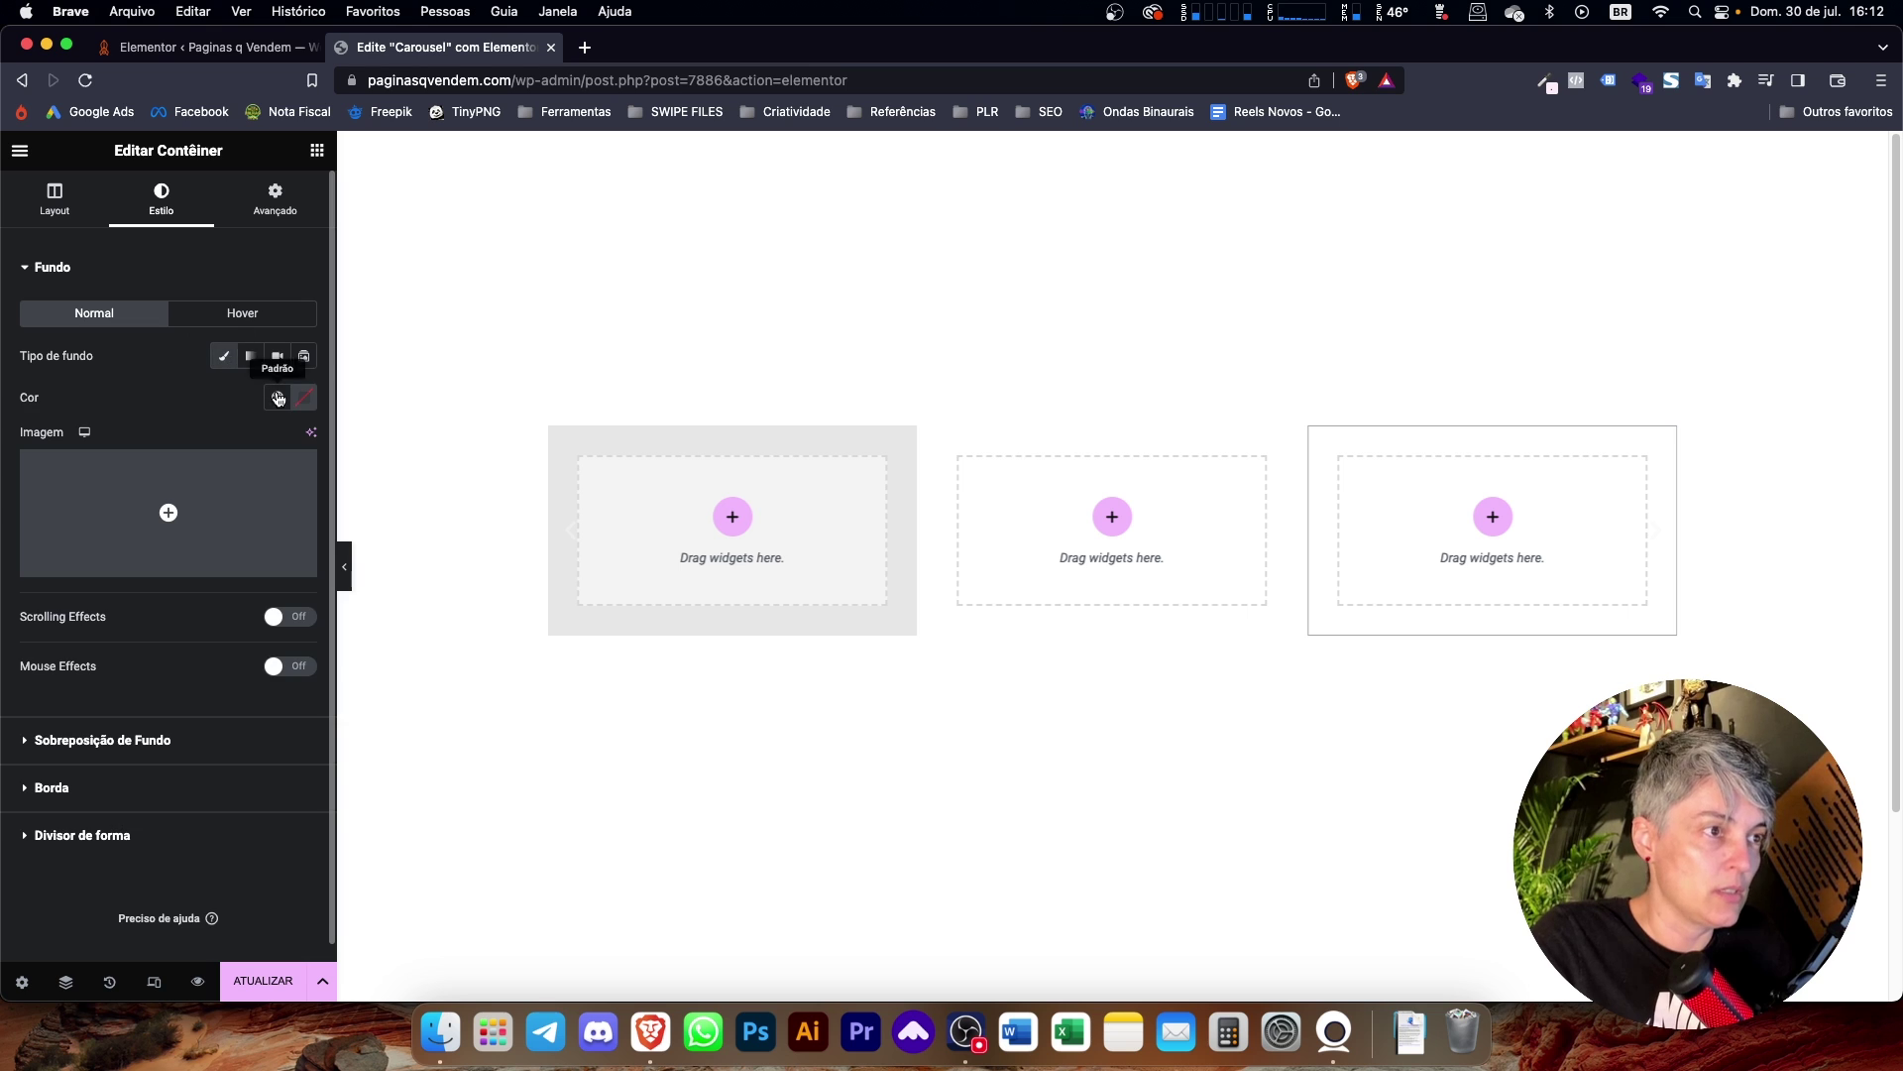
left_click(295, 399)
left_click(1117, 467)
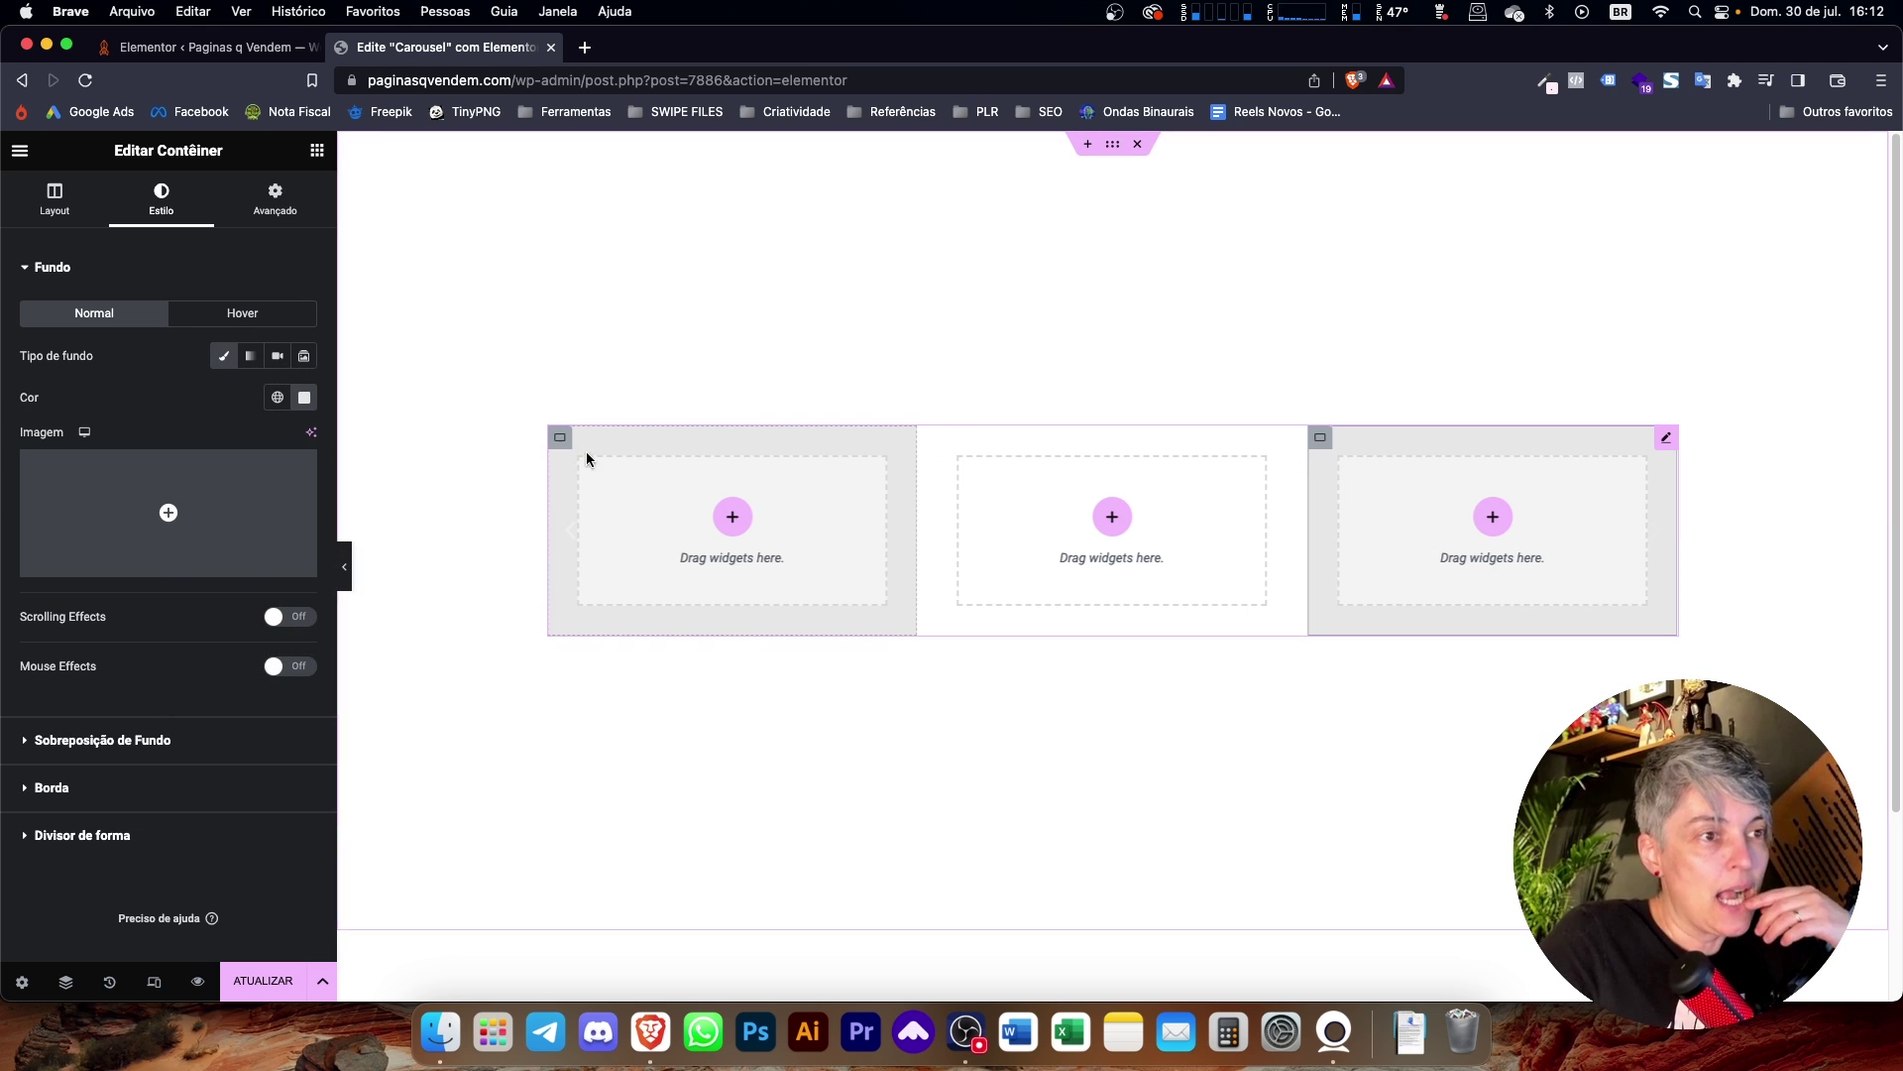
Set the border box-shadow colour of the white slide between the two grey ones to rgba(0, 0, 0, 0.64).
left_click(941, 439)
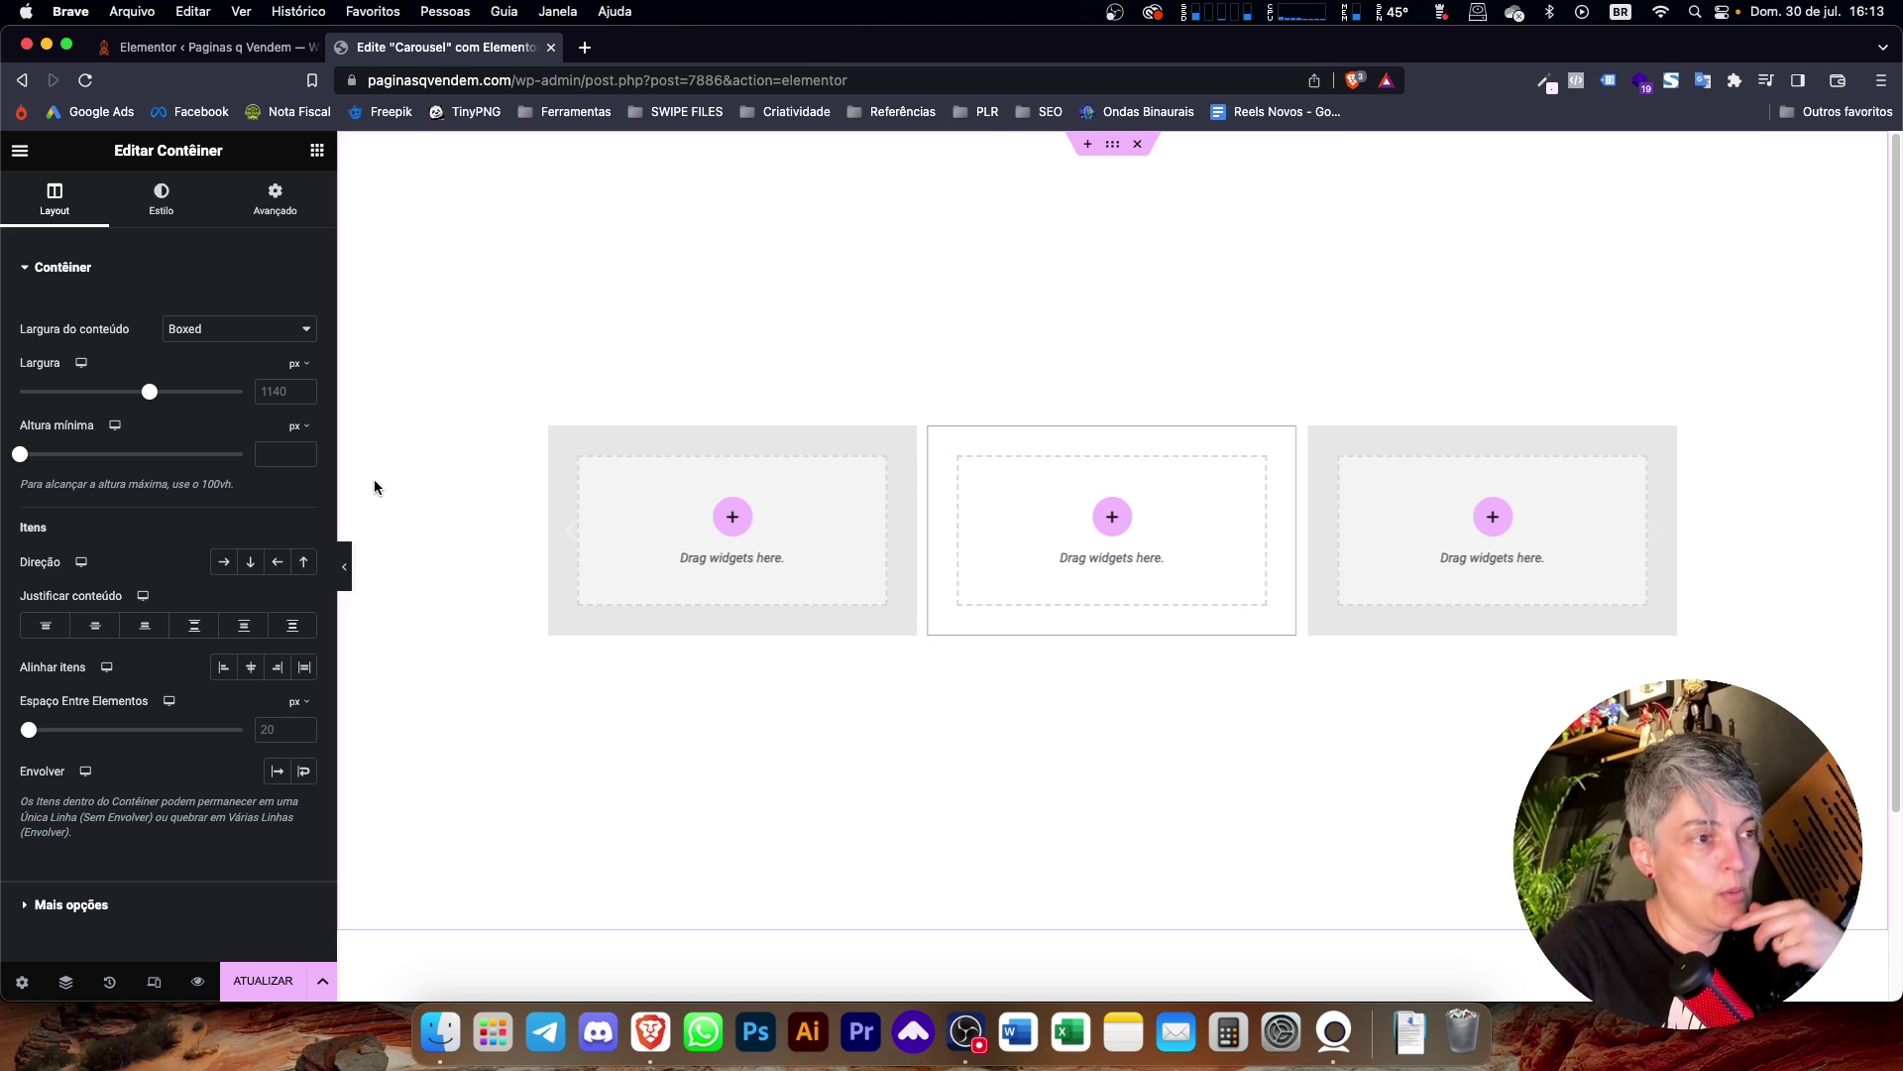
left_click(159, 211)
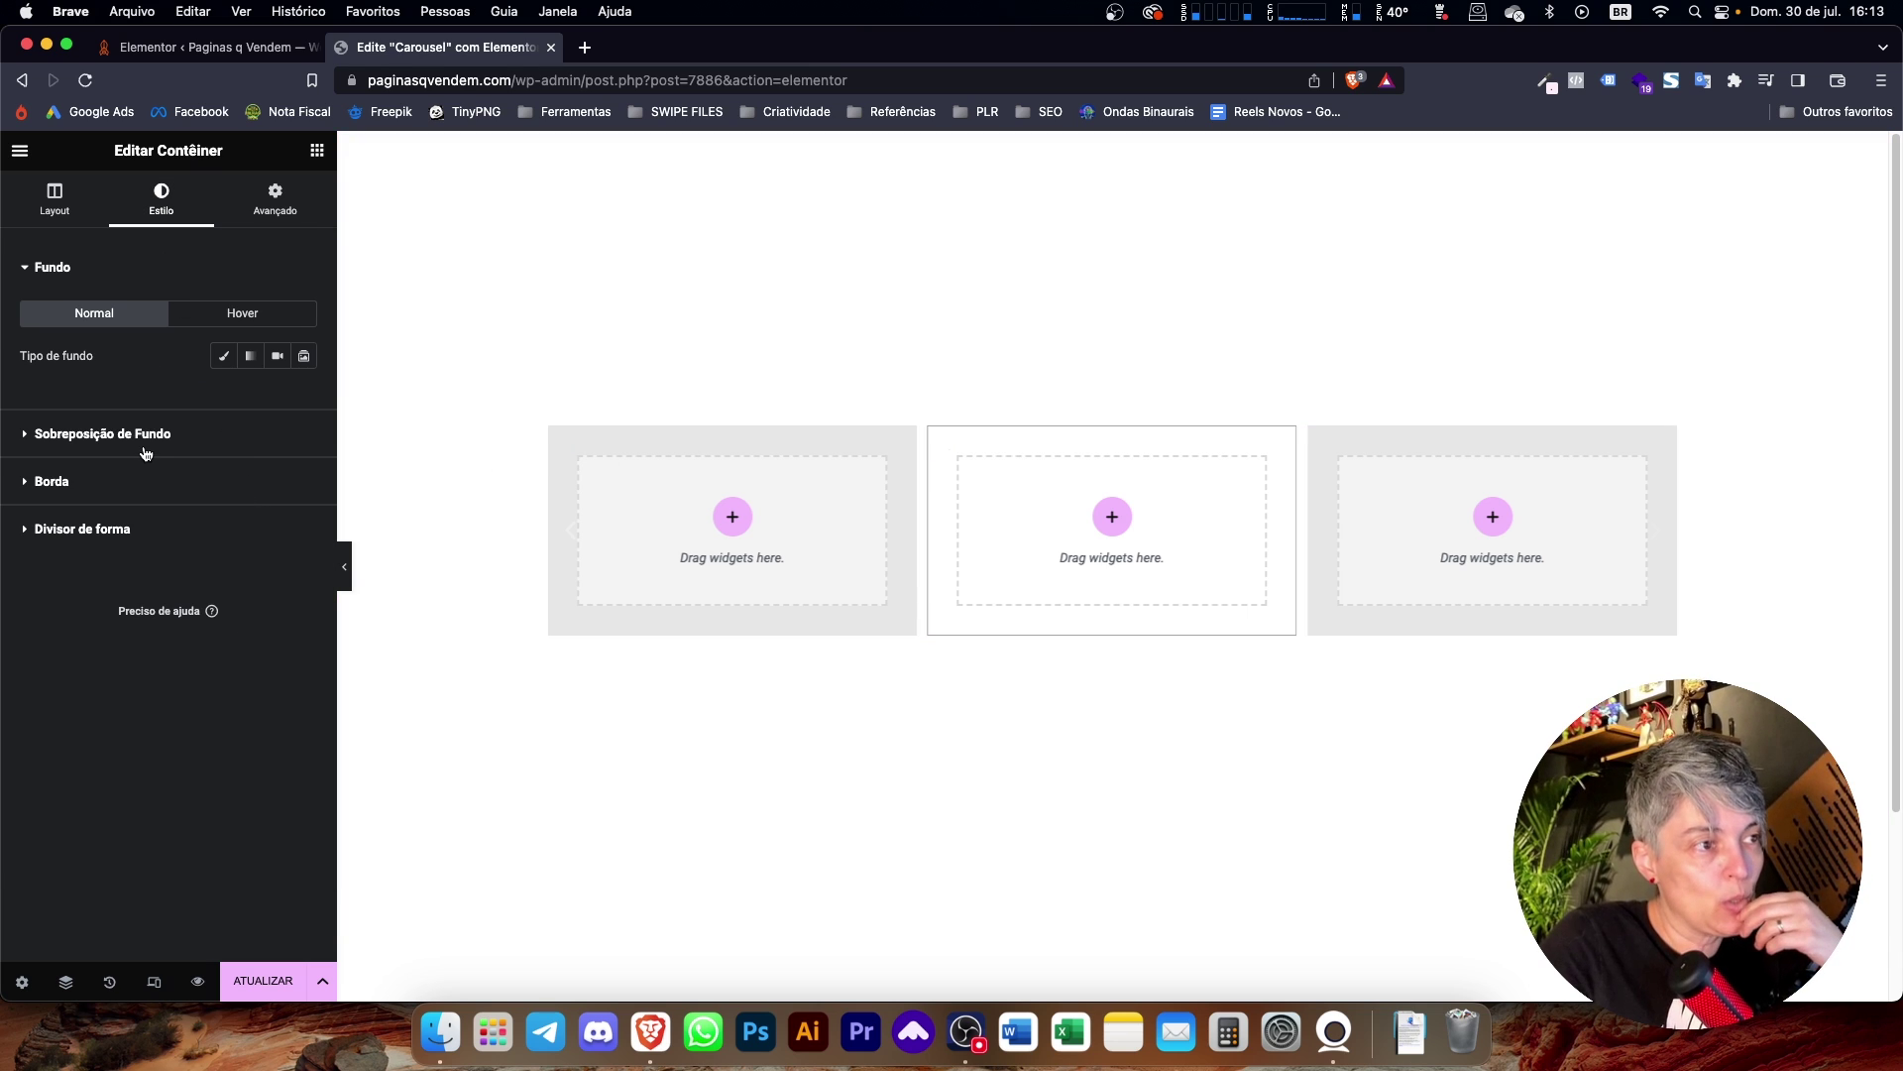
left_click(57, 483)
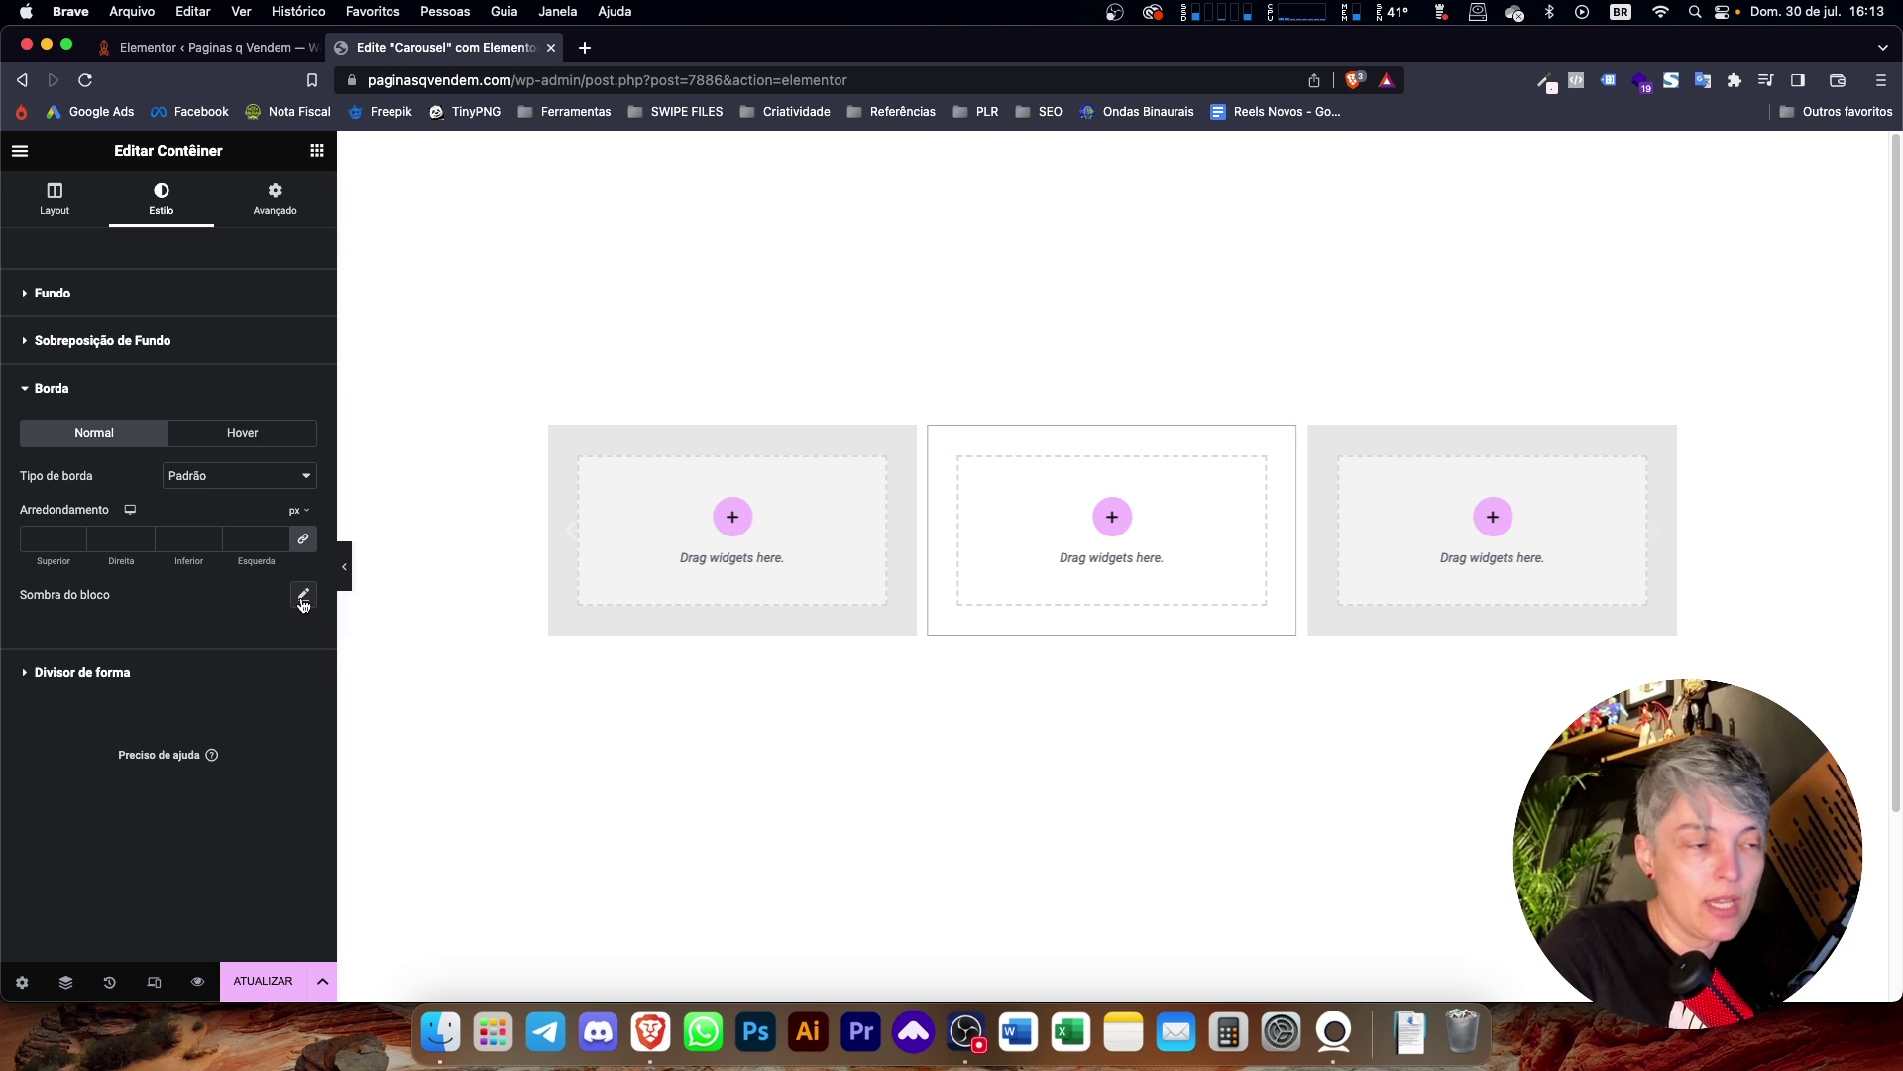
left_click(304, 596)
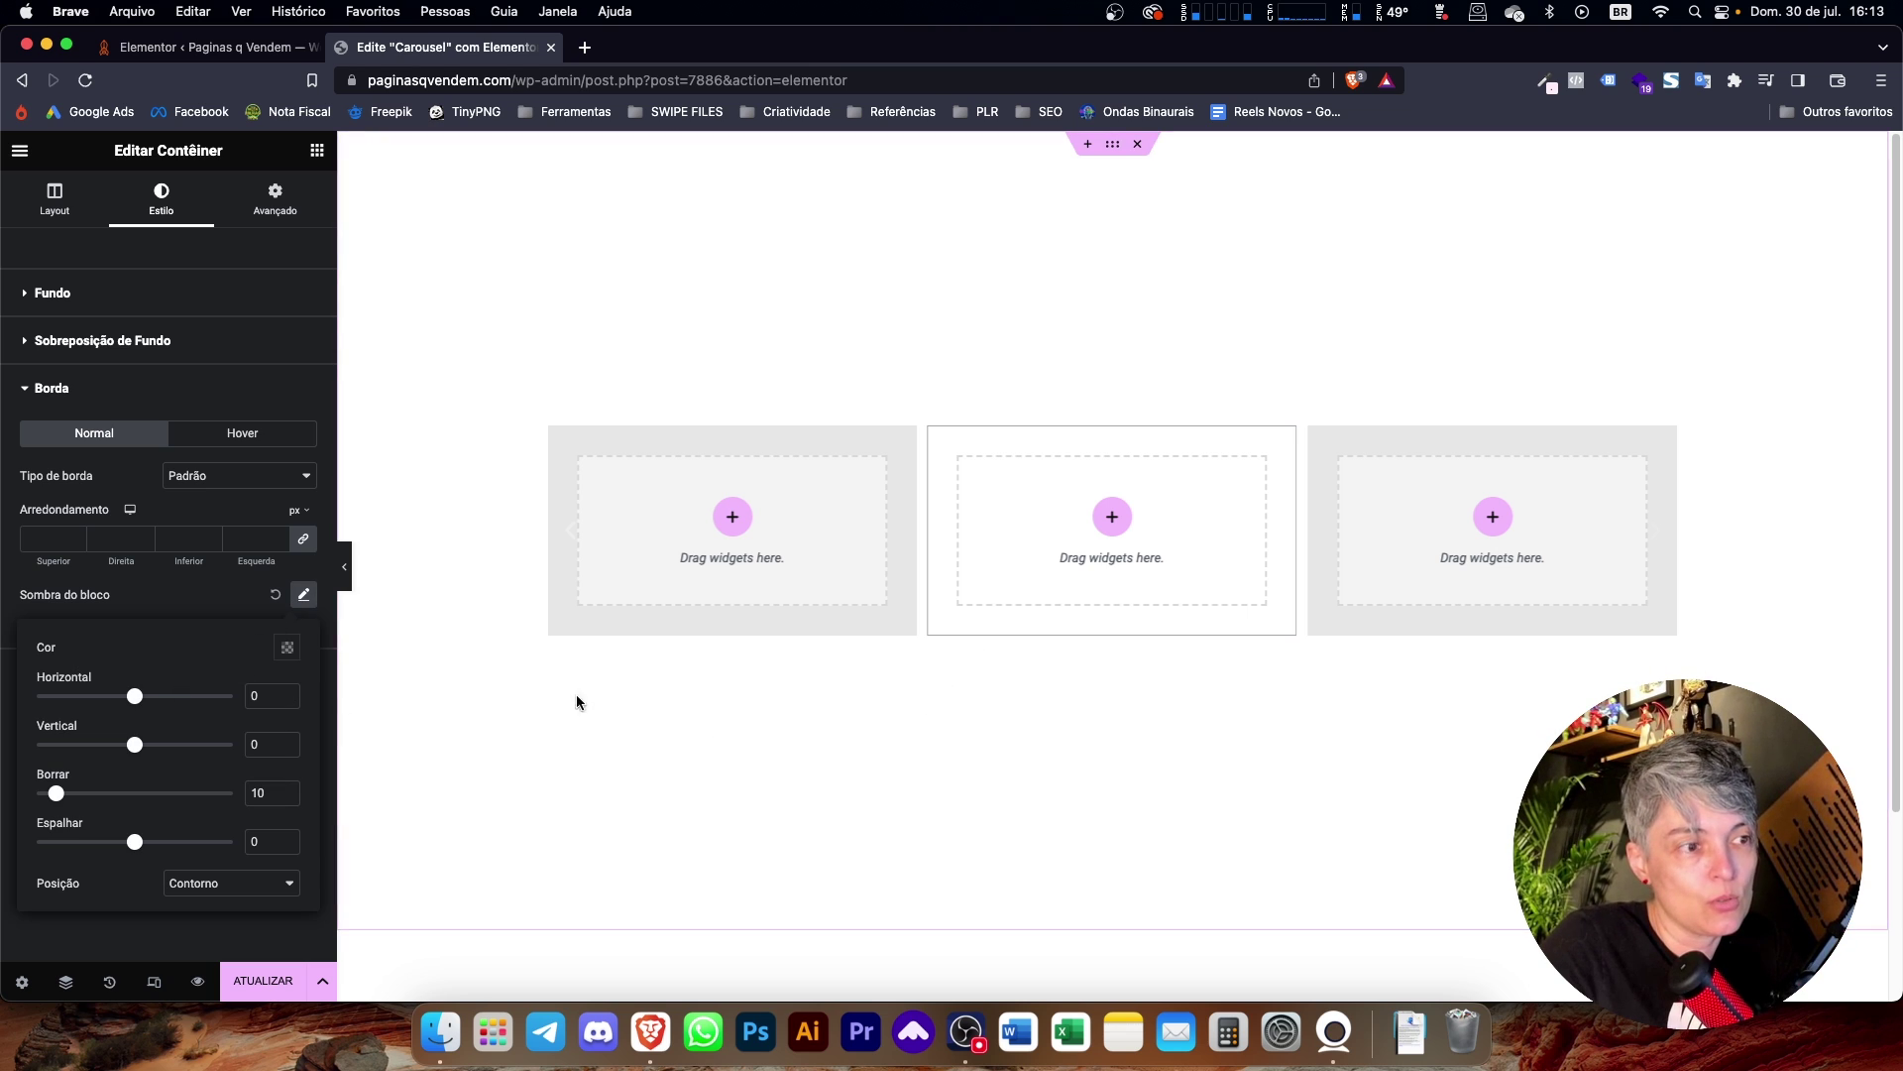
left_click(287, 647)
left_click(361, 907)
left_click_drag(361, 907, 318, 908)
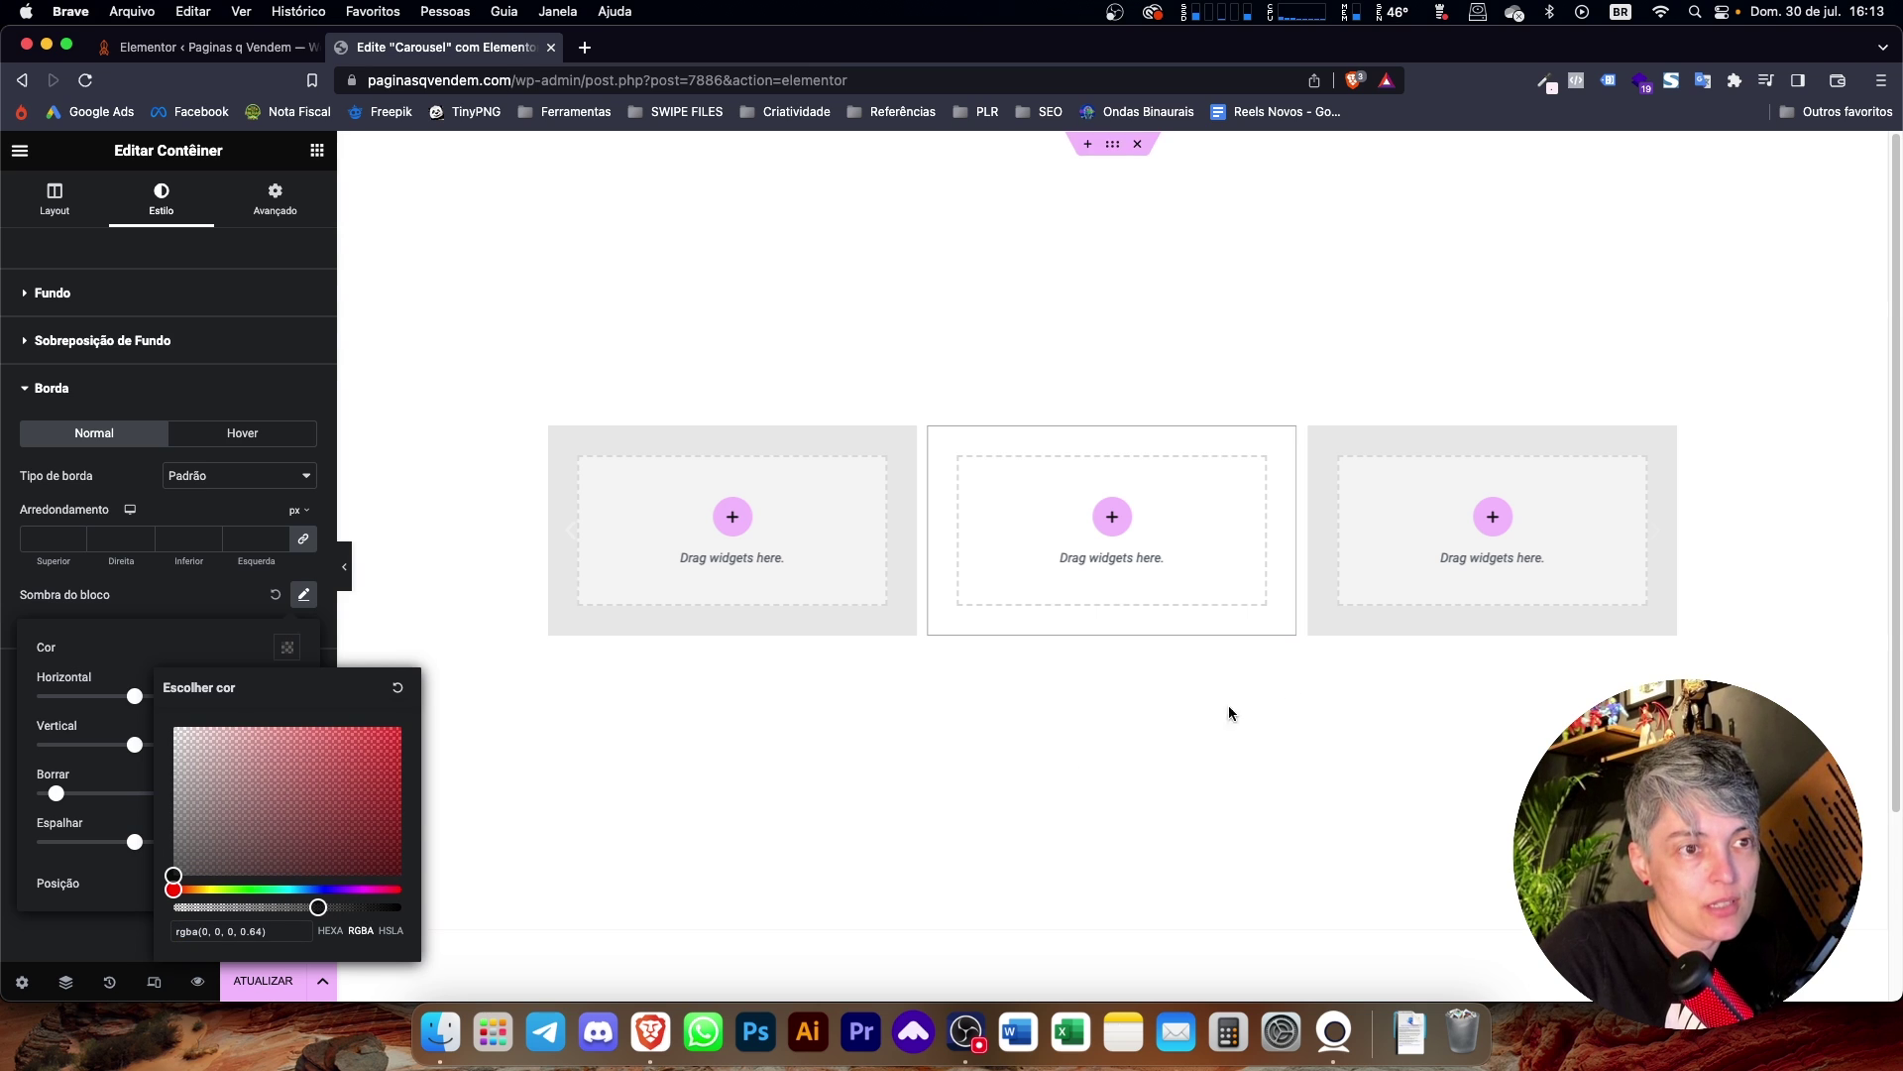
Round all corners of the middle white slide's container by 30 px.
left_click(1318, 440)
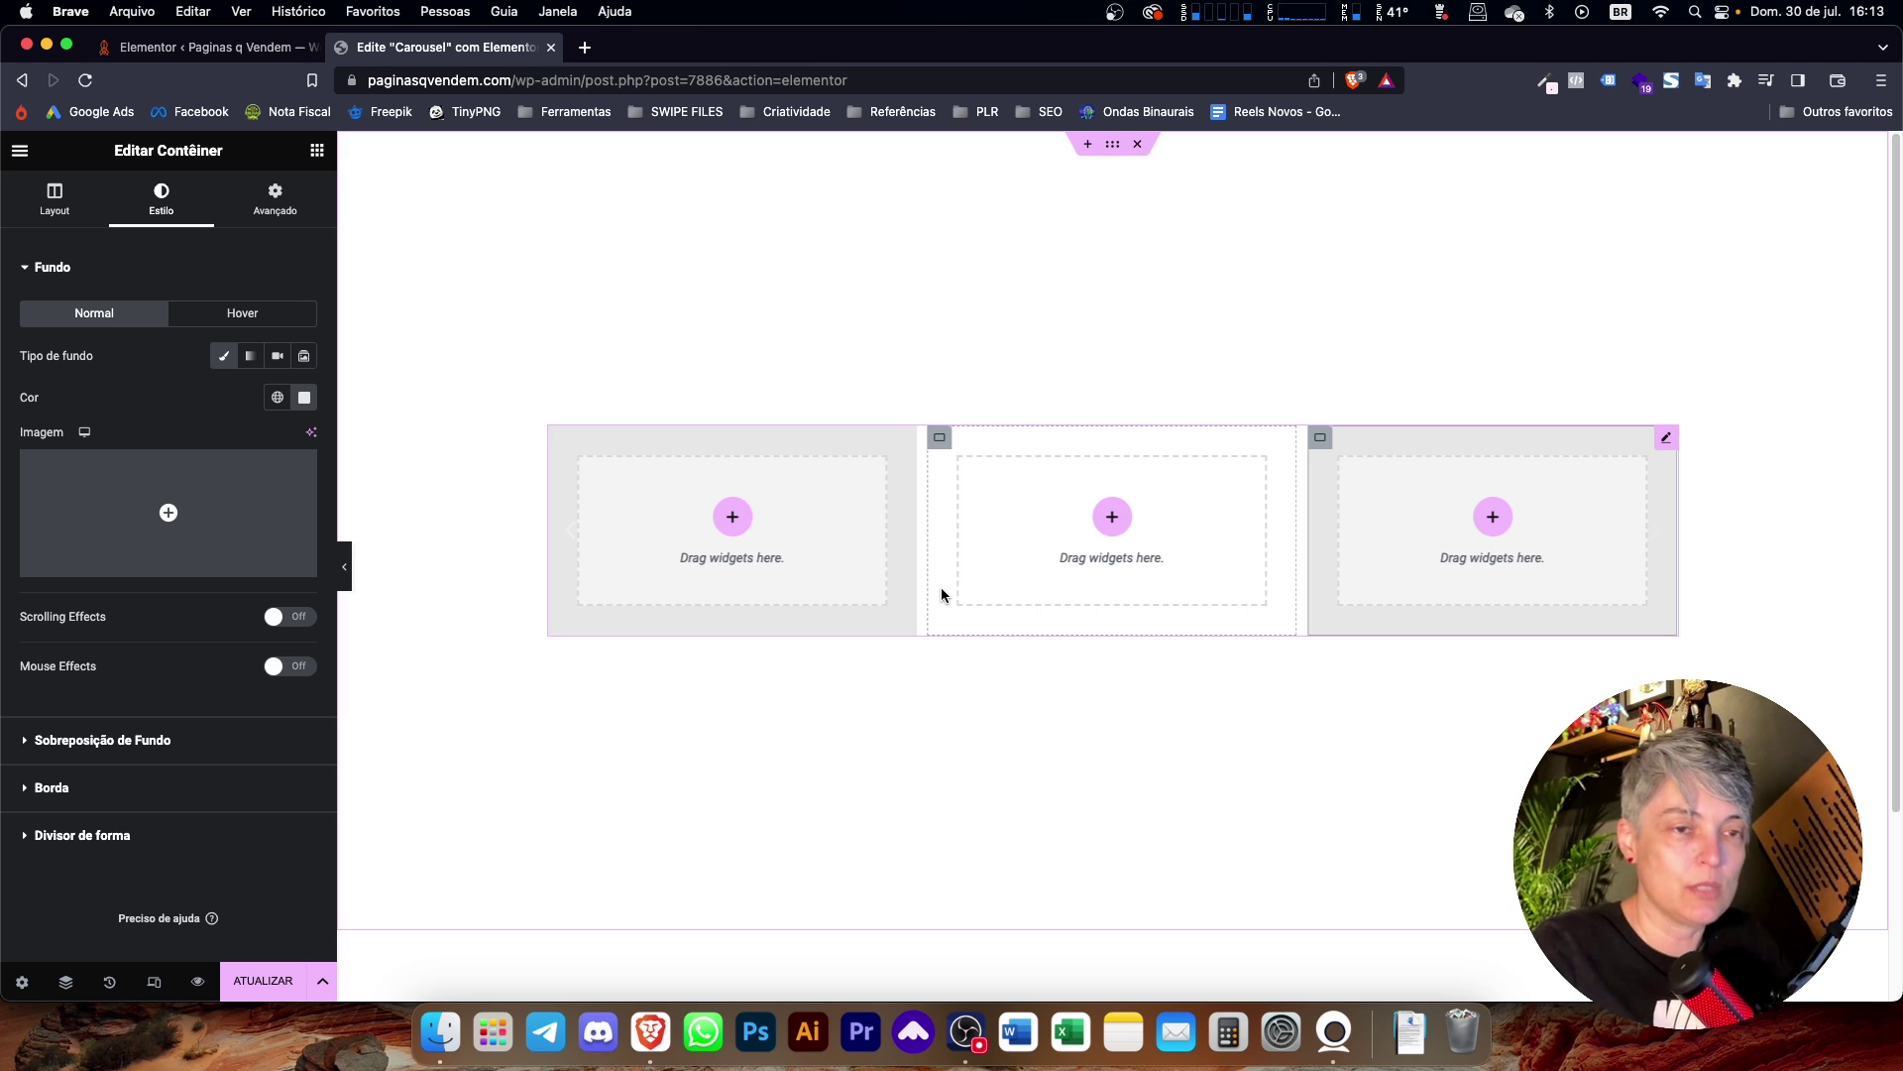
left_click(933, 446)
left_click(185, 488)
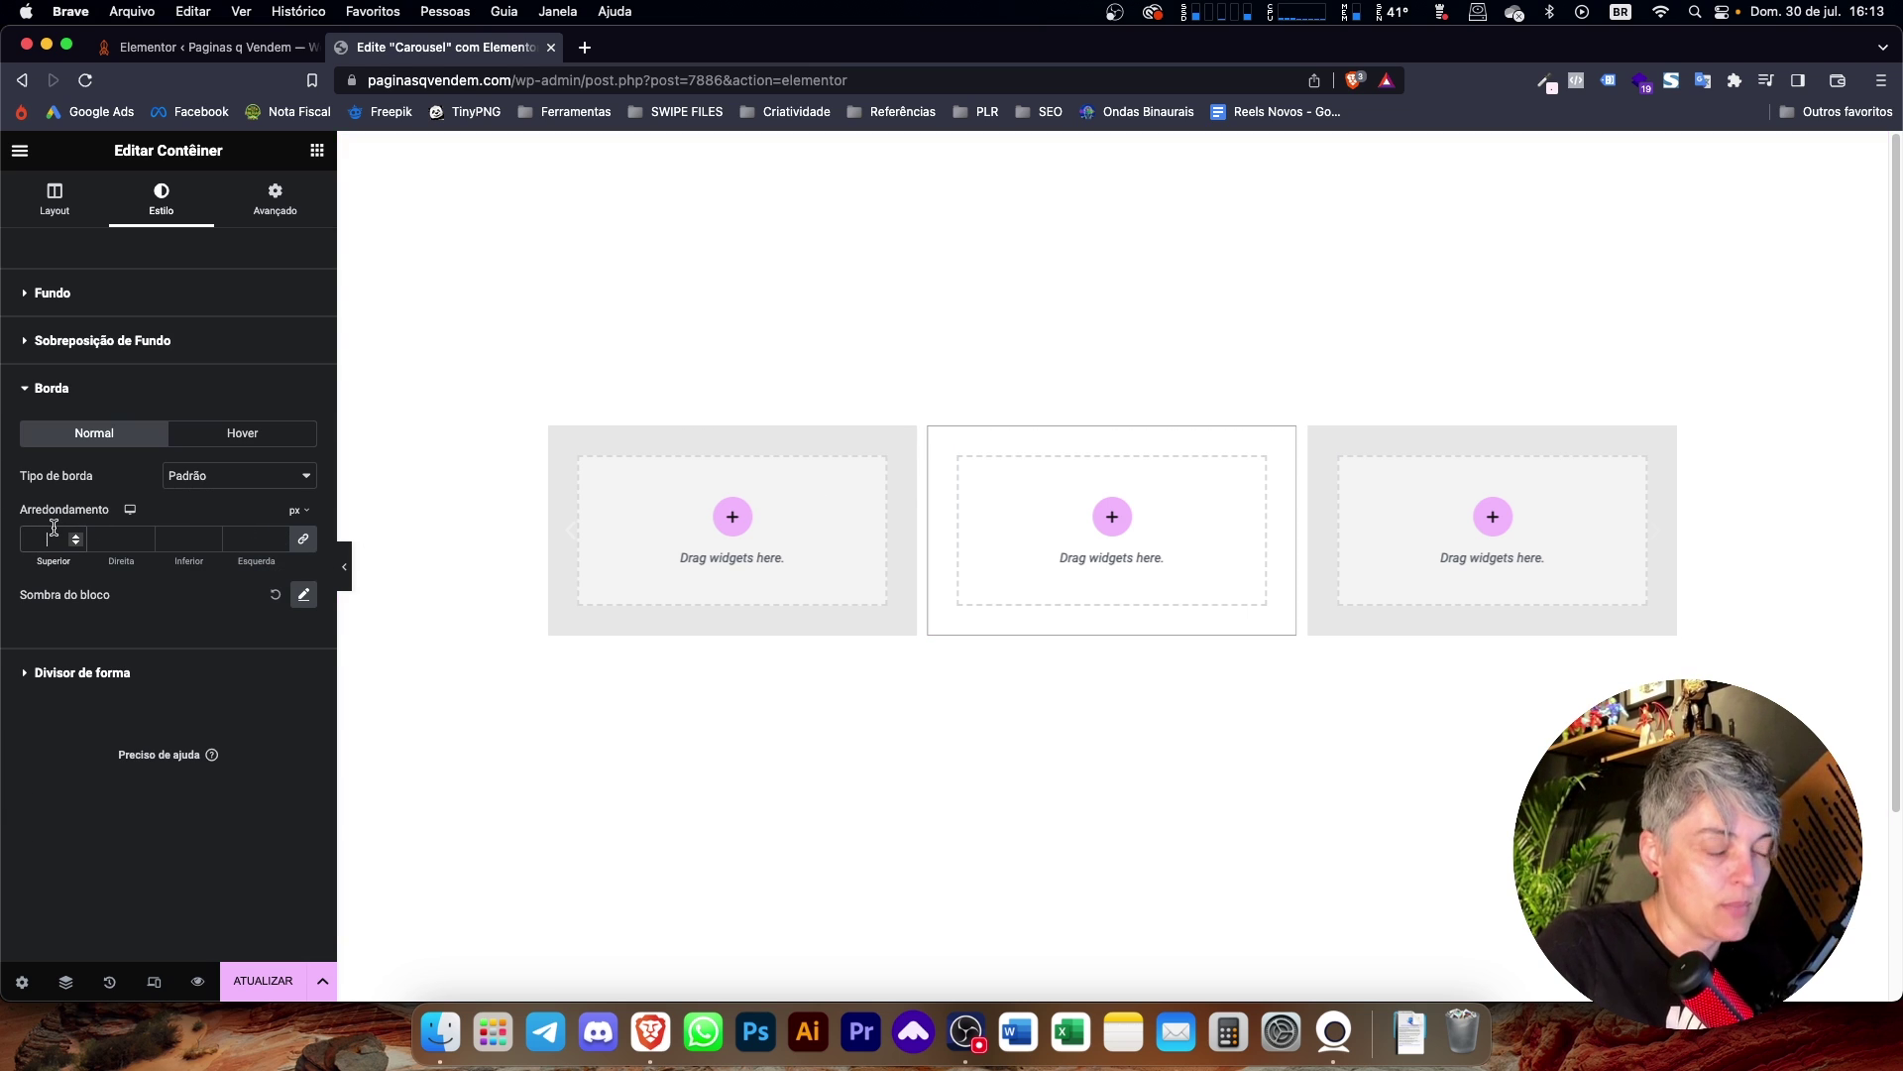
type("30")
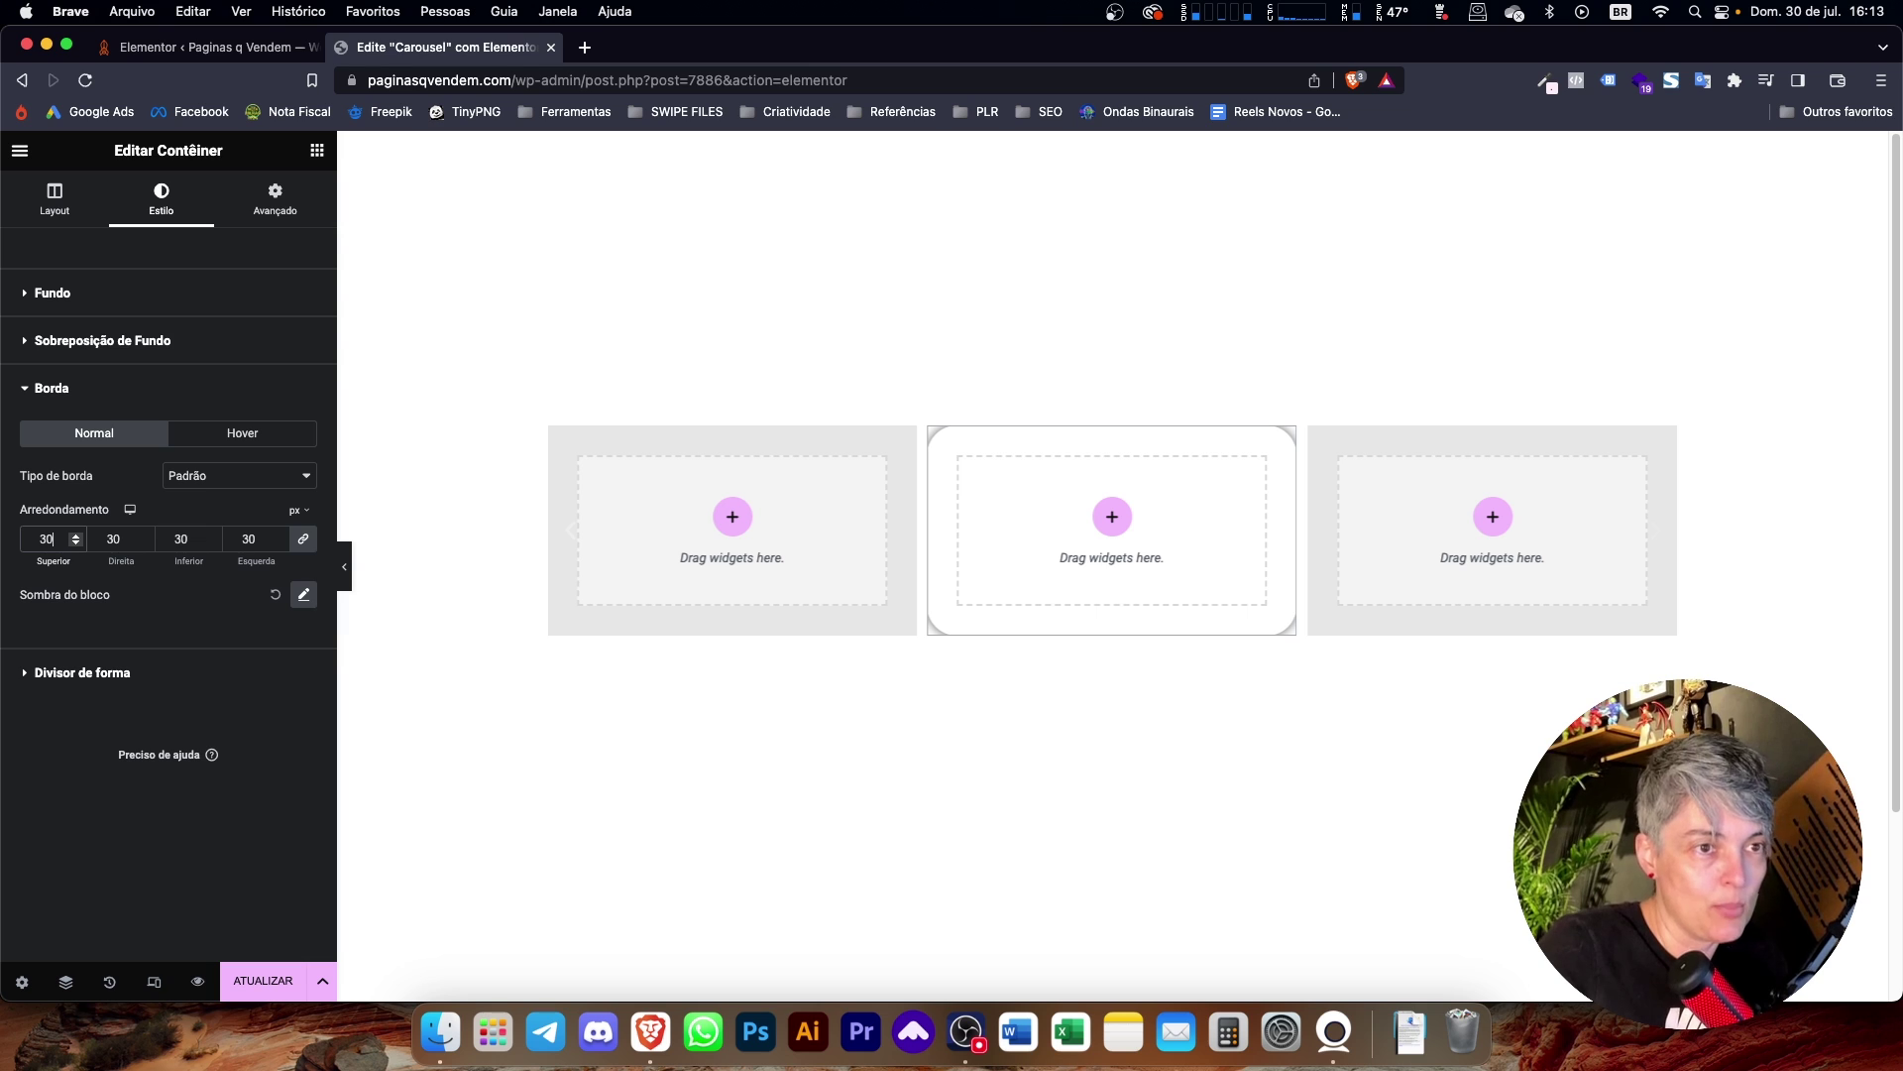
Remove the box shadow and the corner rounding from the middle white slide's container.
left_click(1321, 438)
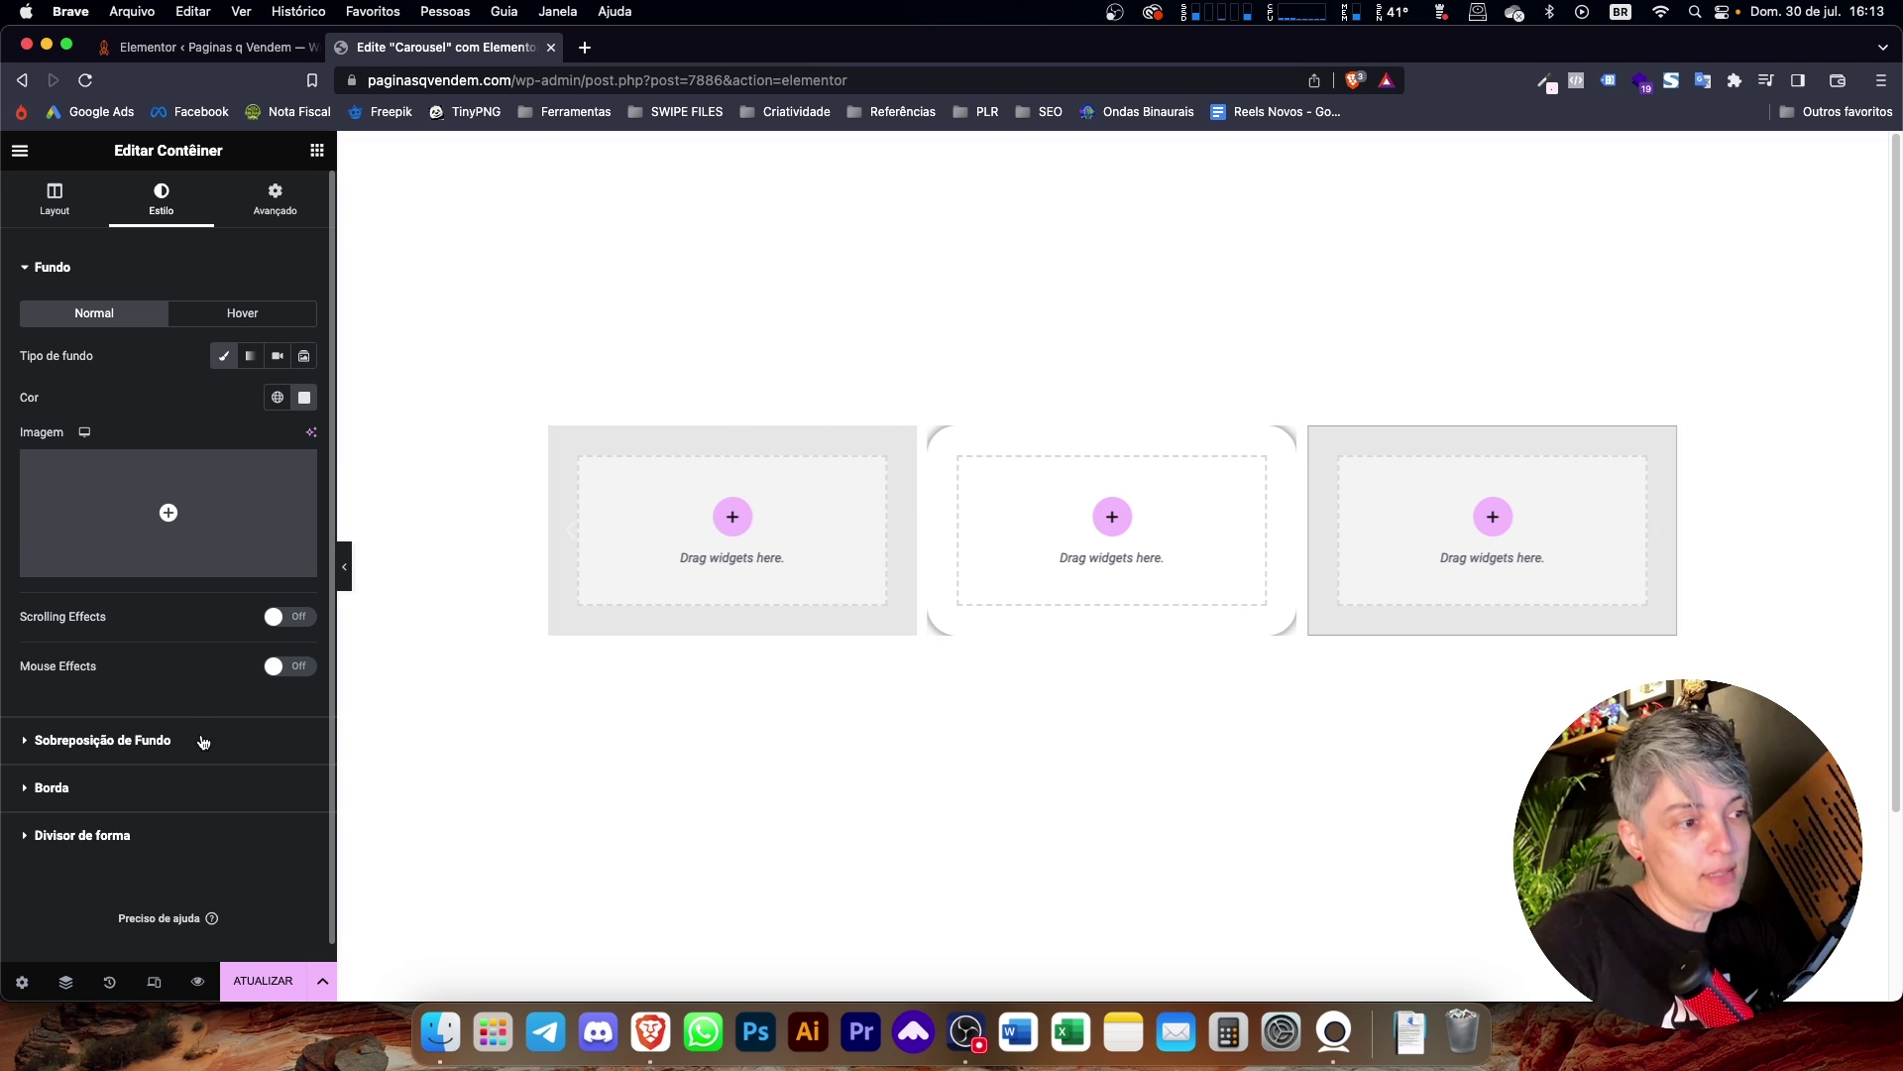
left_click(176, 801)
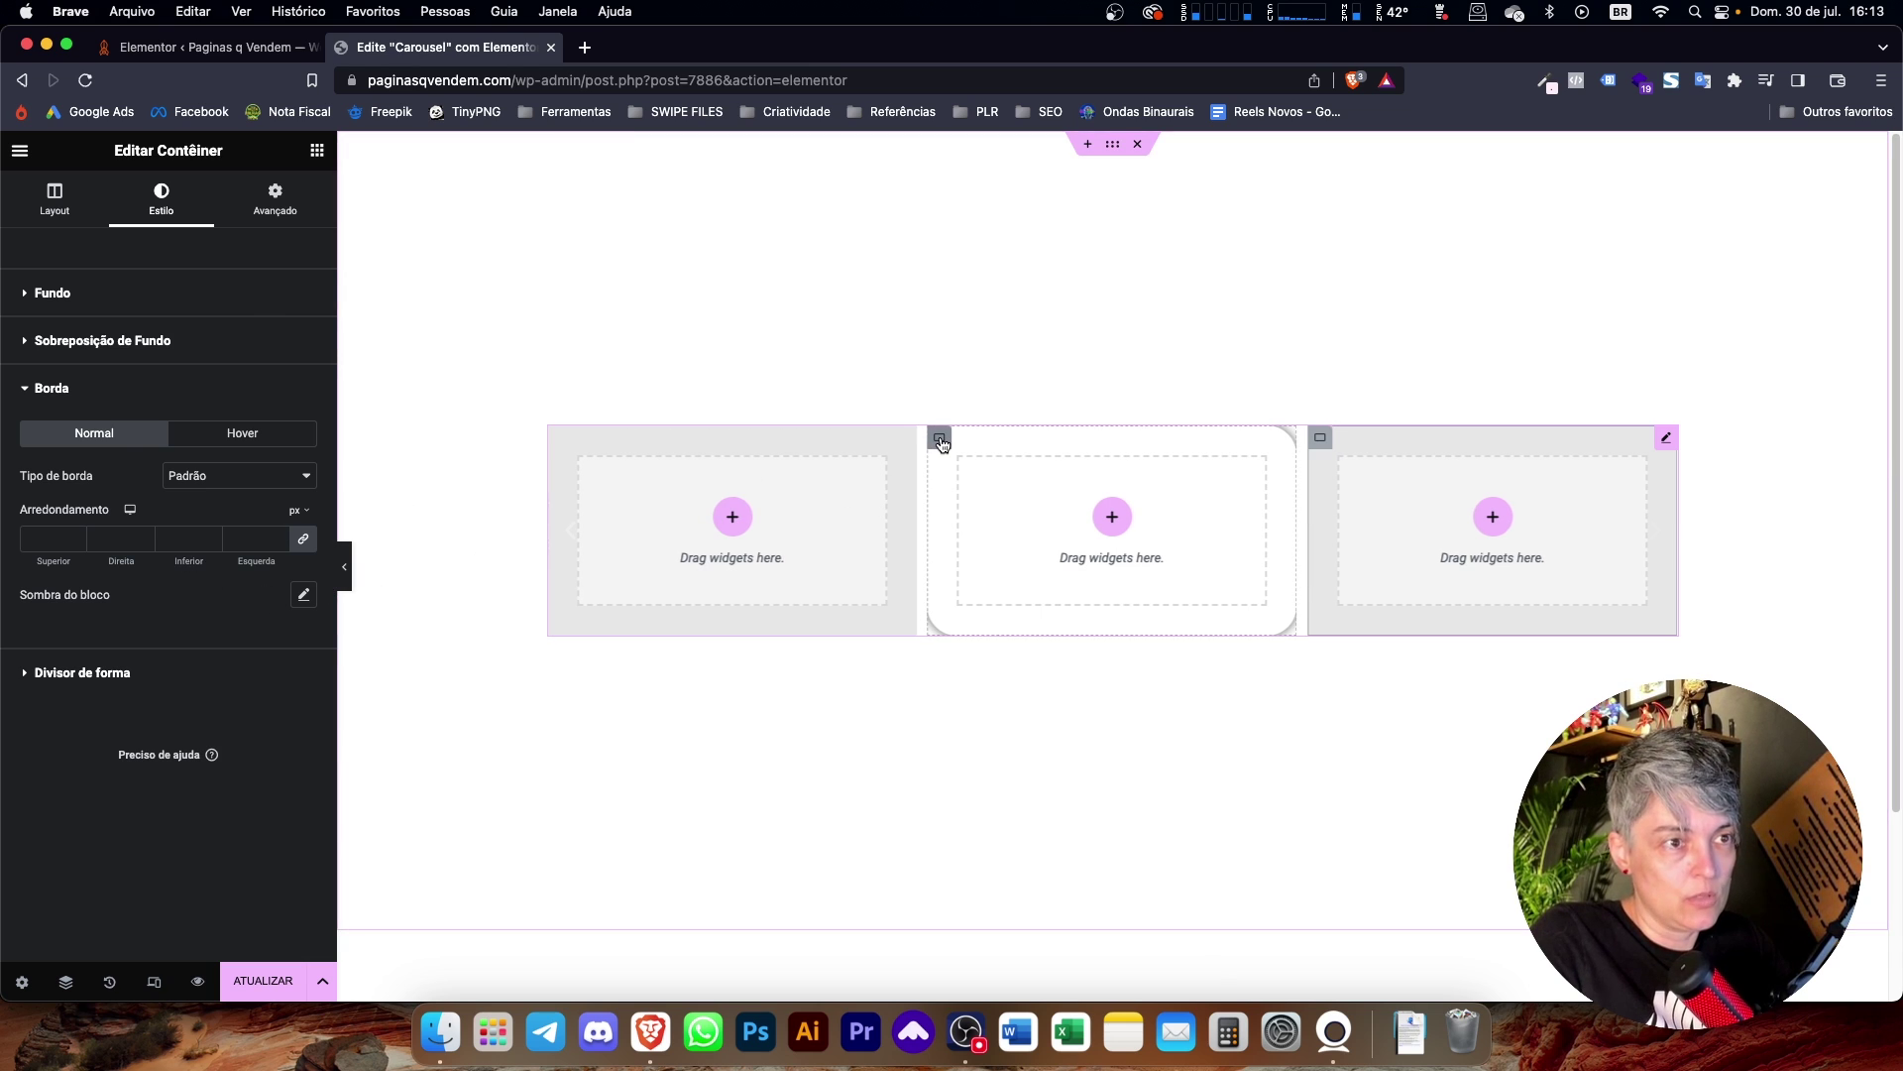
left_click(941, 445)
left_click(198, 482)
left_click(276, 595)
double_click(52, 536)
key("BackSpace")
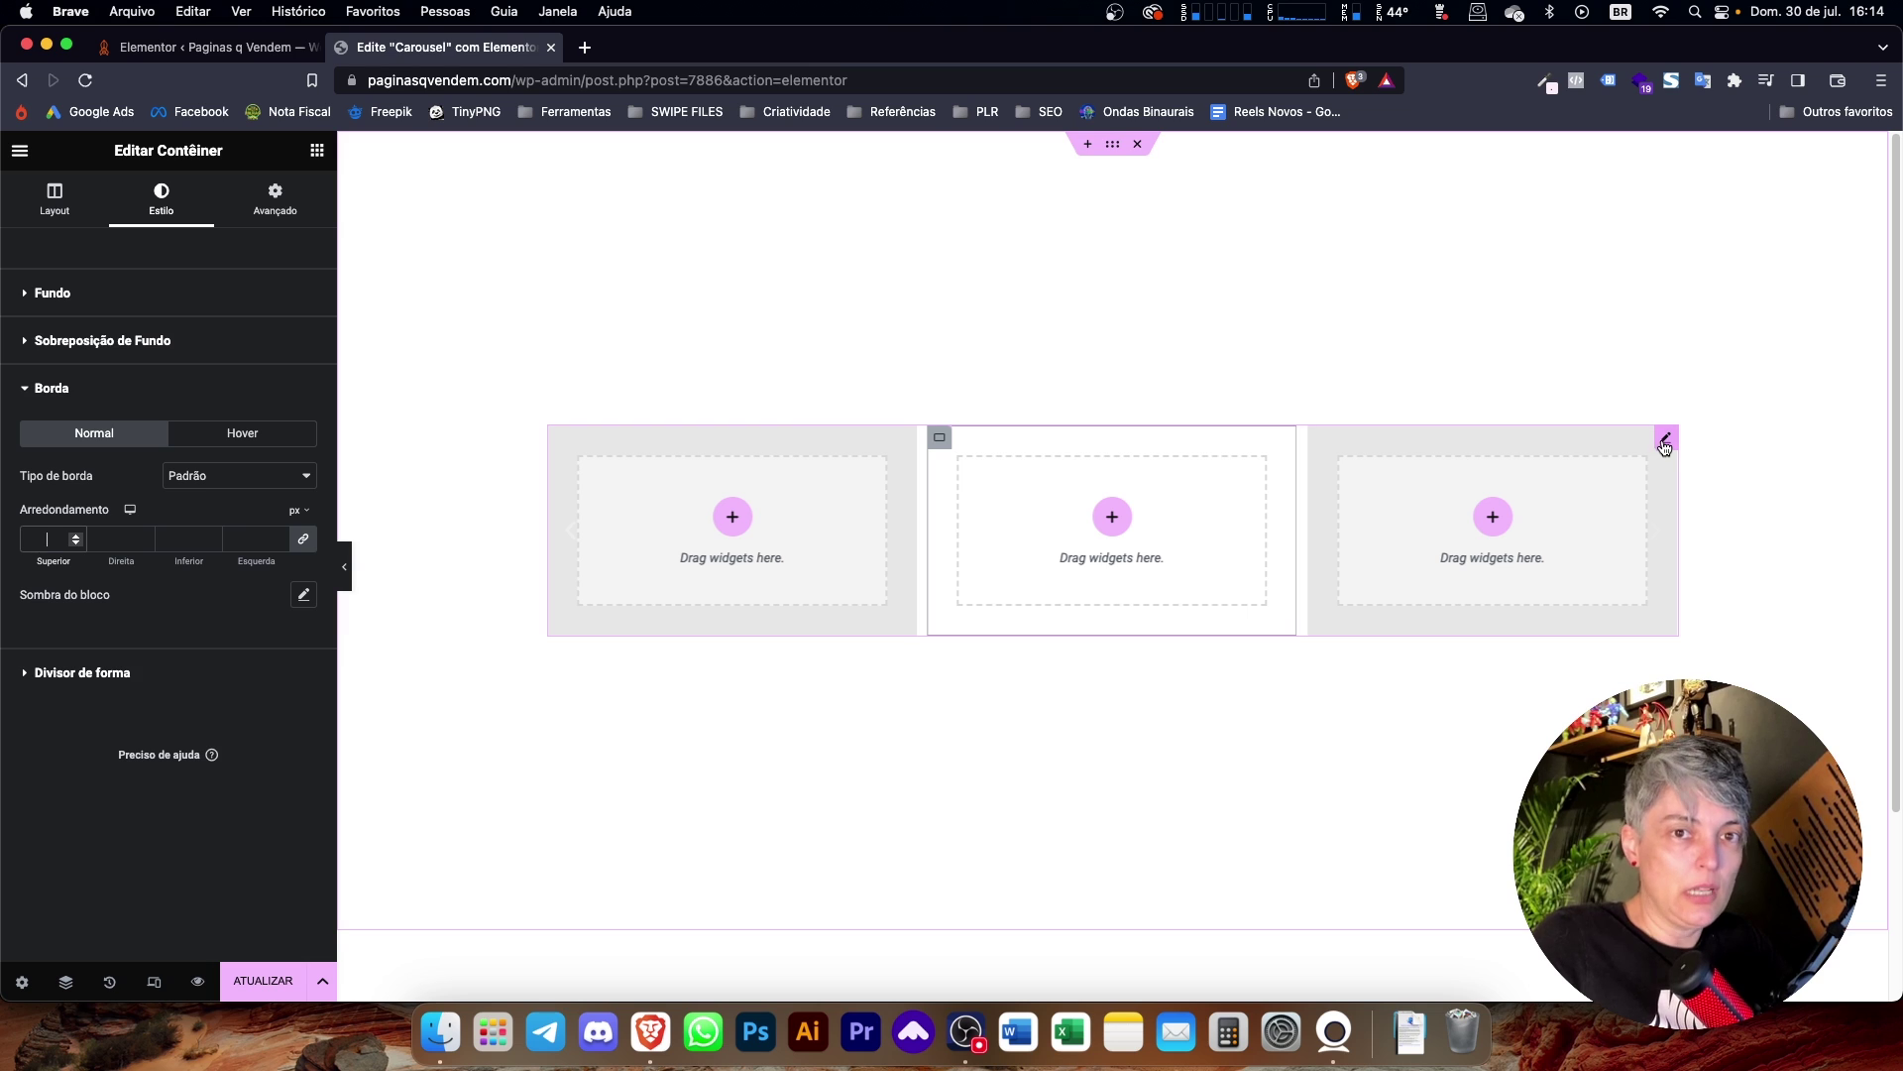
Set the border radius of all the carousel's slides to 20 px on every corner.
left_click(1665, 440)
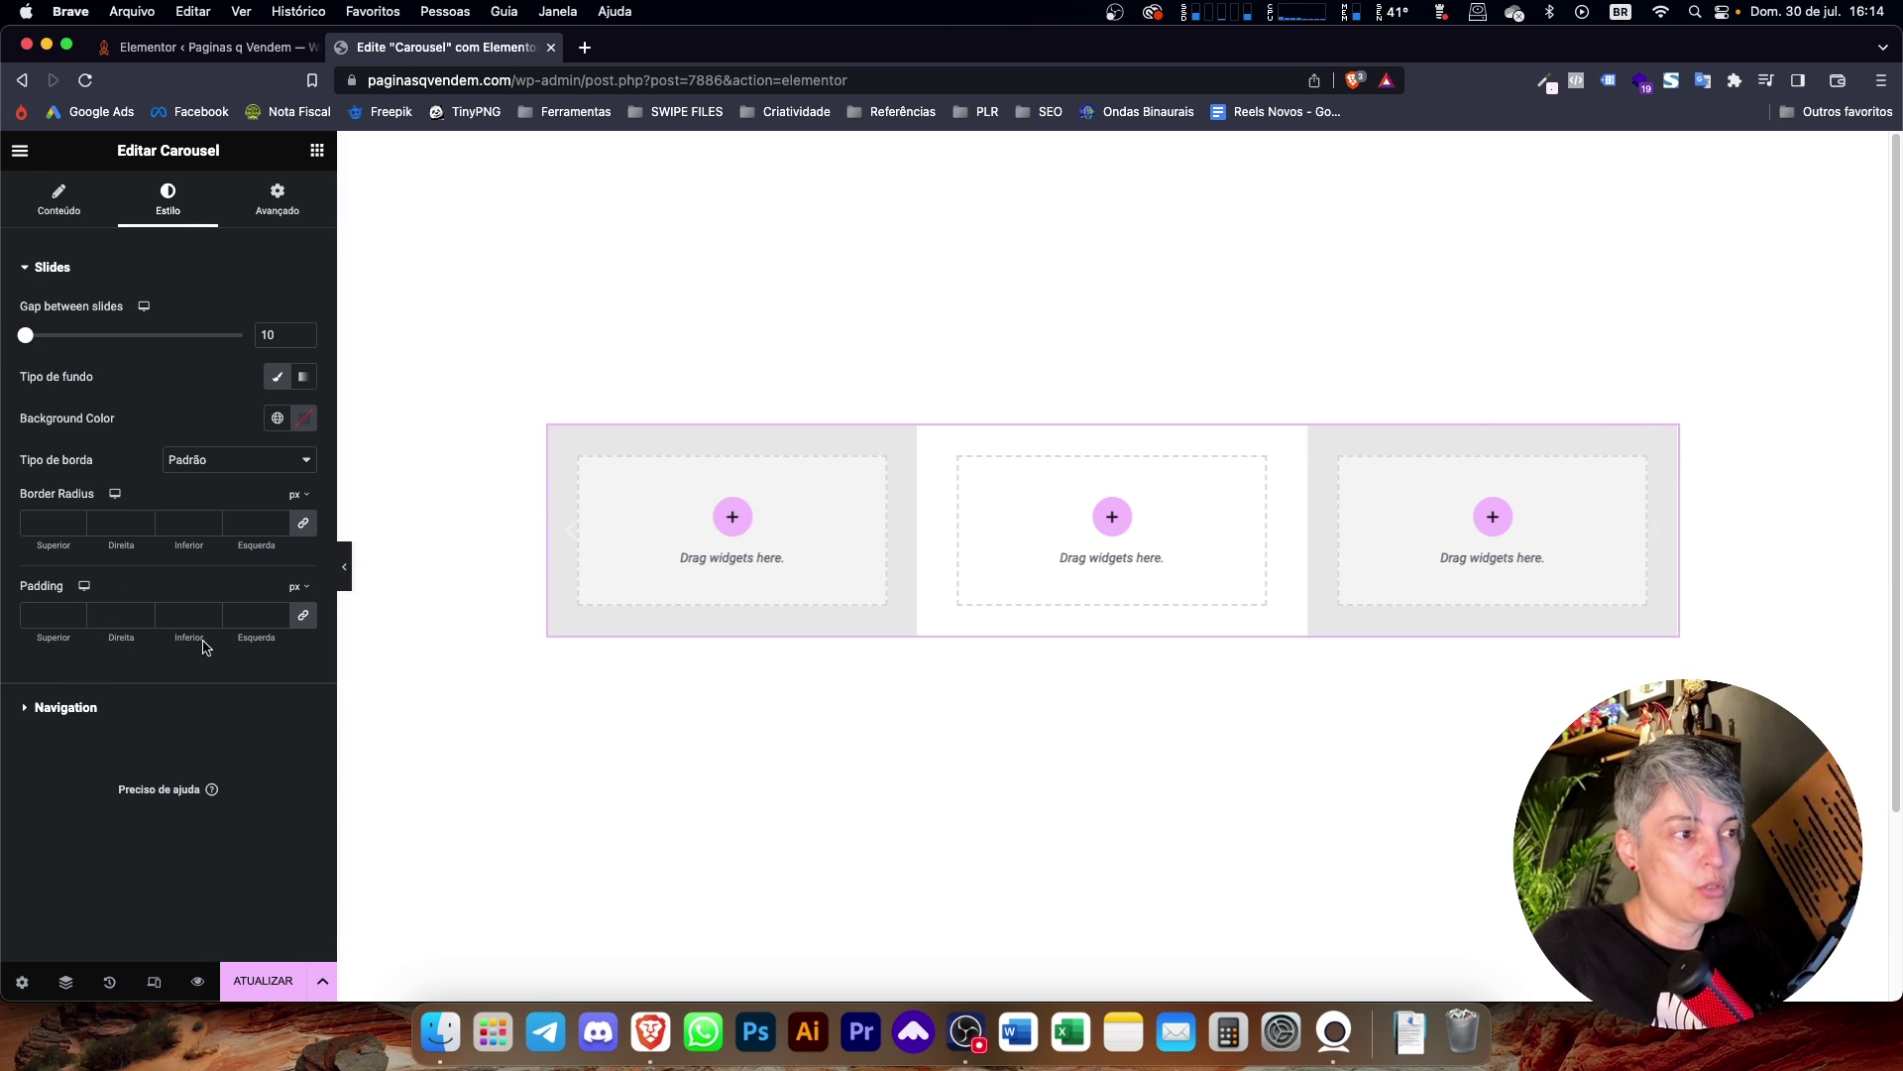
left_click(45, 521)
type("20")
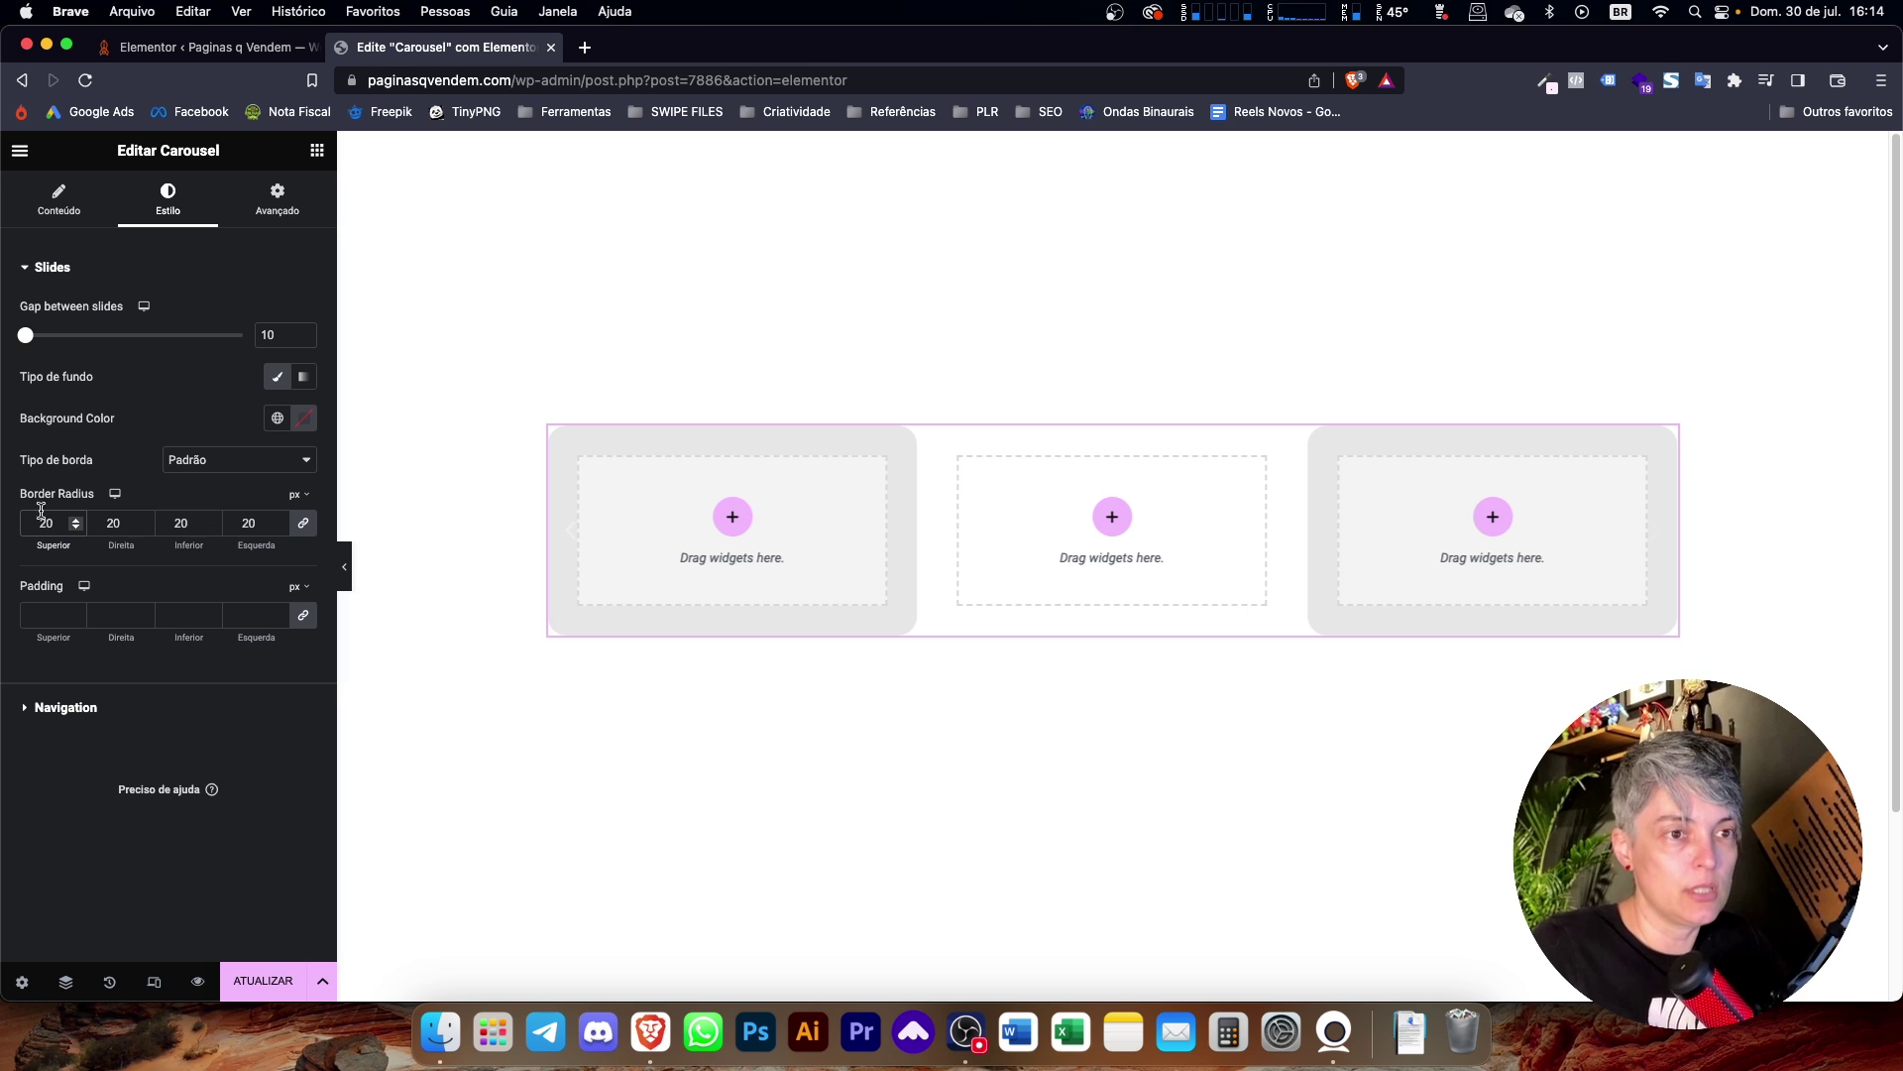
Colour the carousel's navigation arrows blue (#144EE0) and set their position to Outside.
left_click(59, 707)
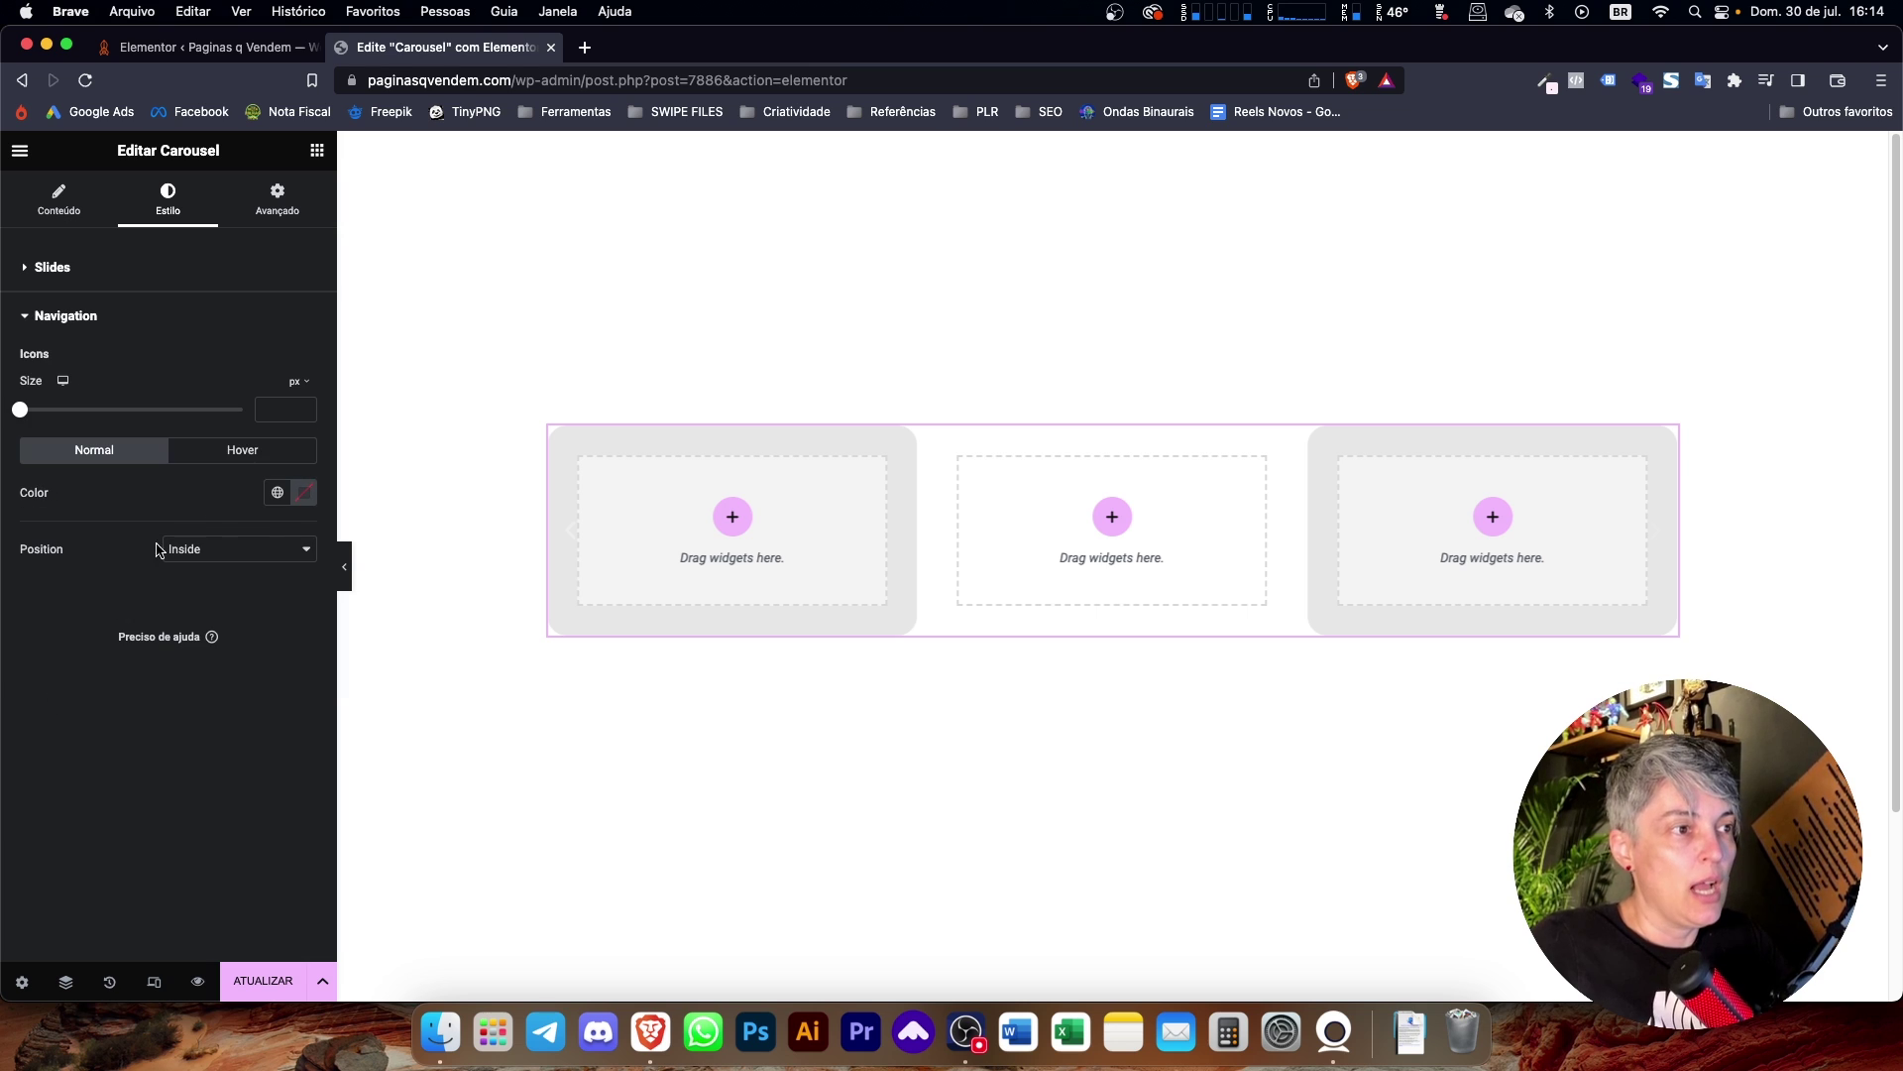
left_click(303, 501)
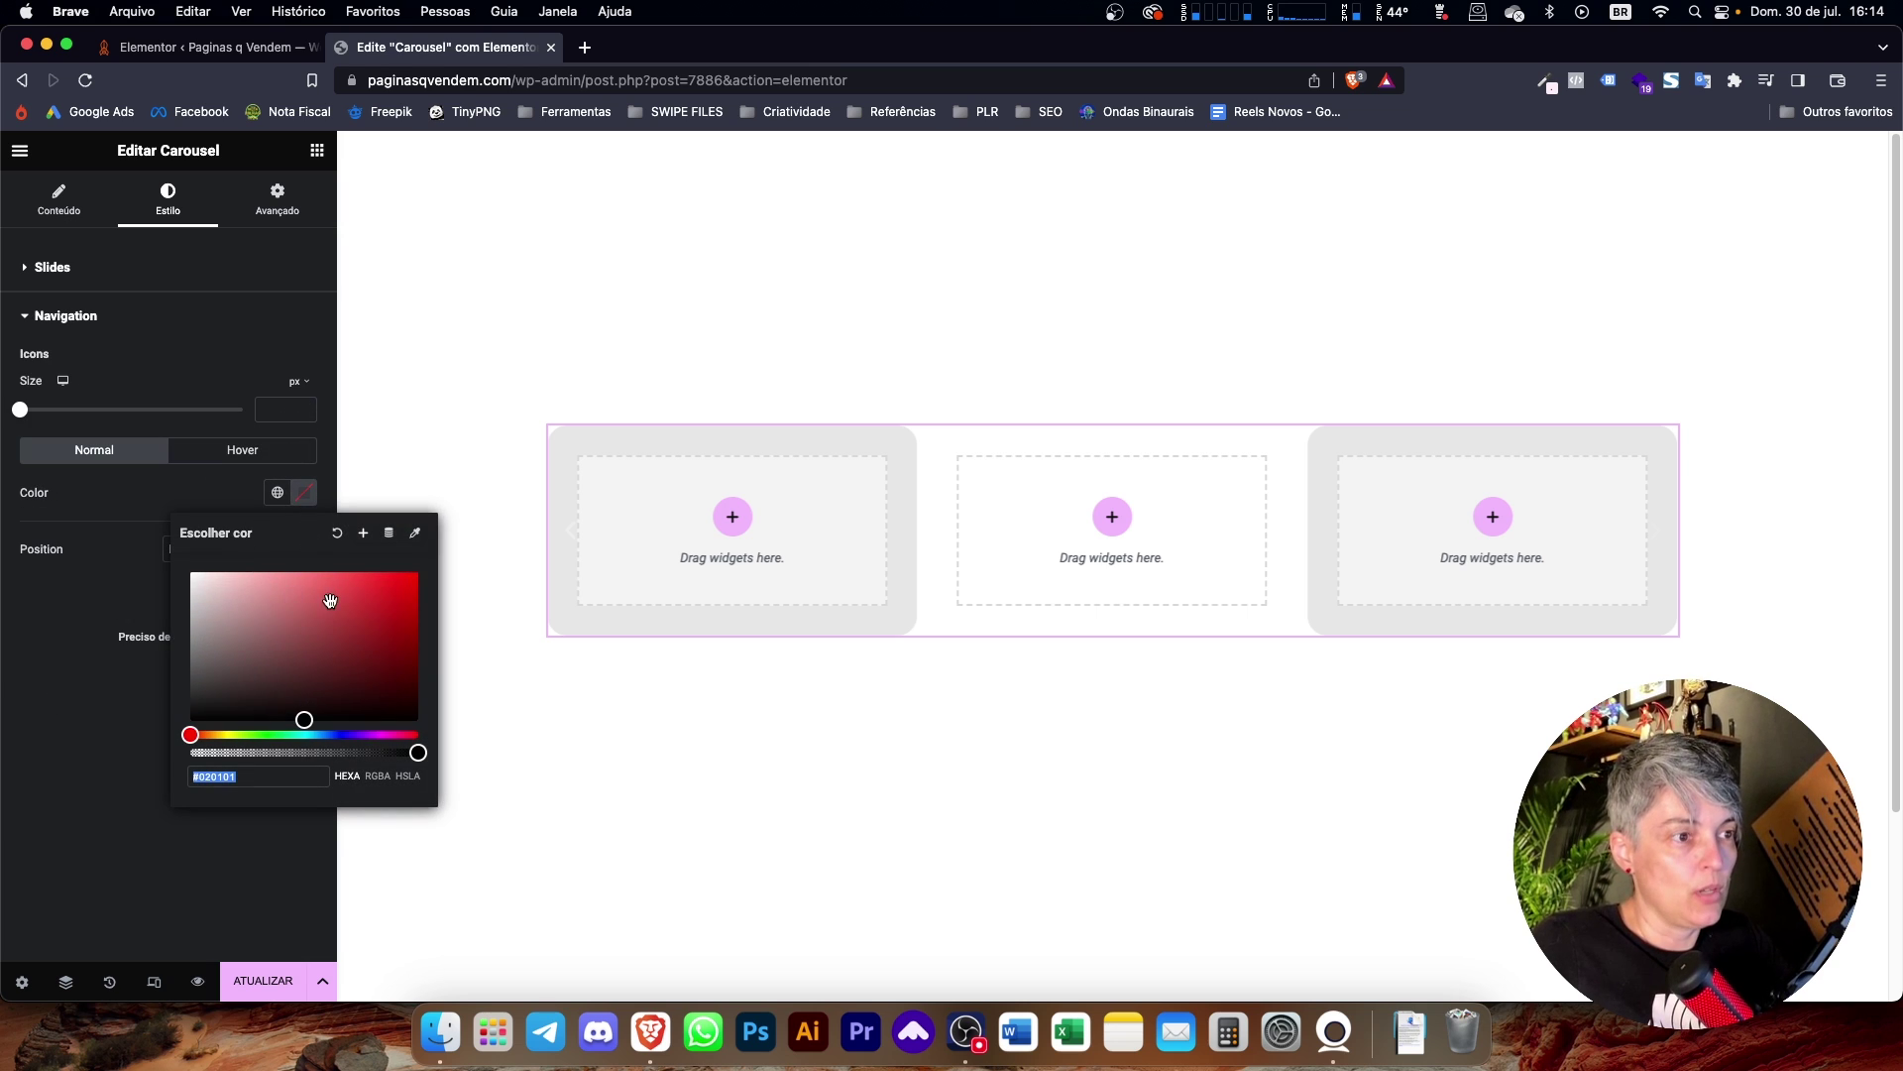
left_click(330, 735)
left_click_drag(393, 599, 398, 590)
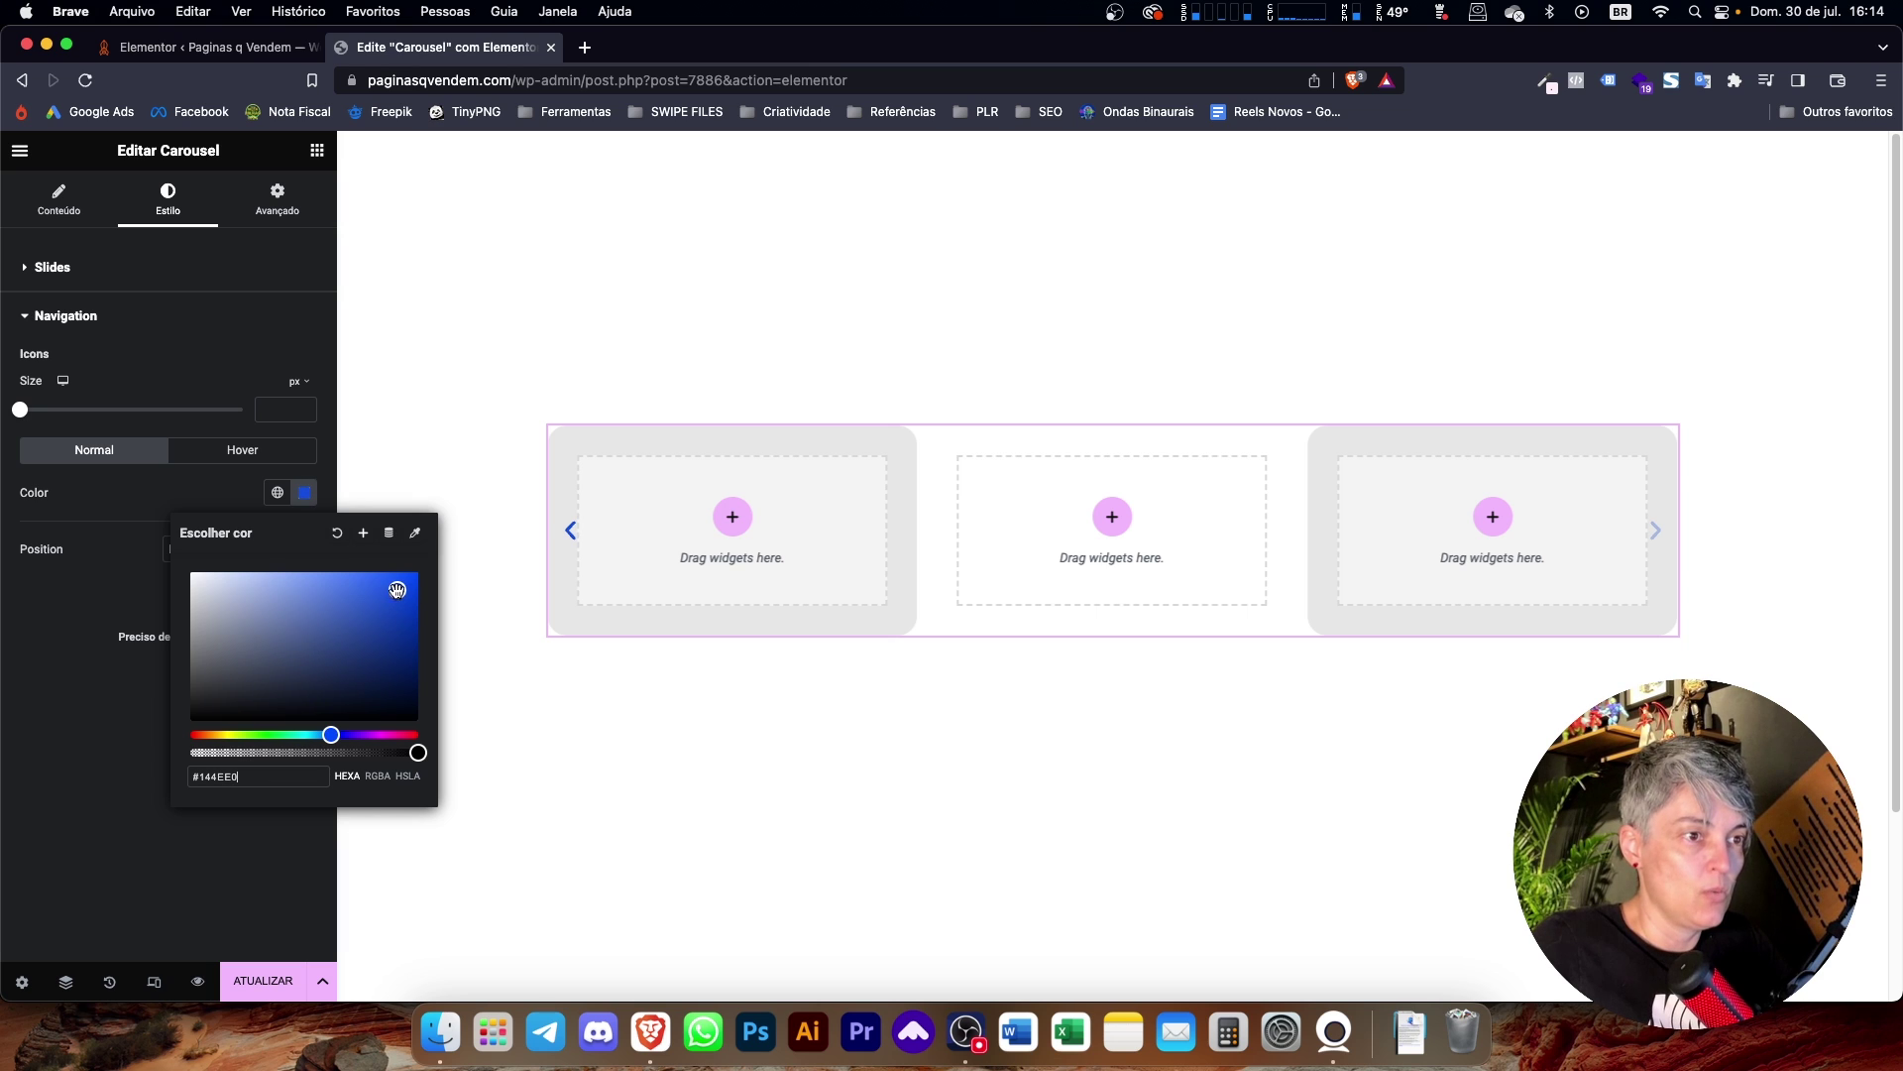
left_click(205, 448)
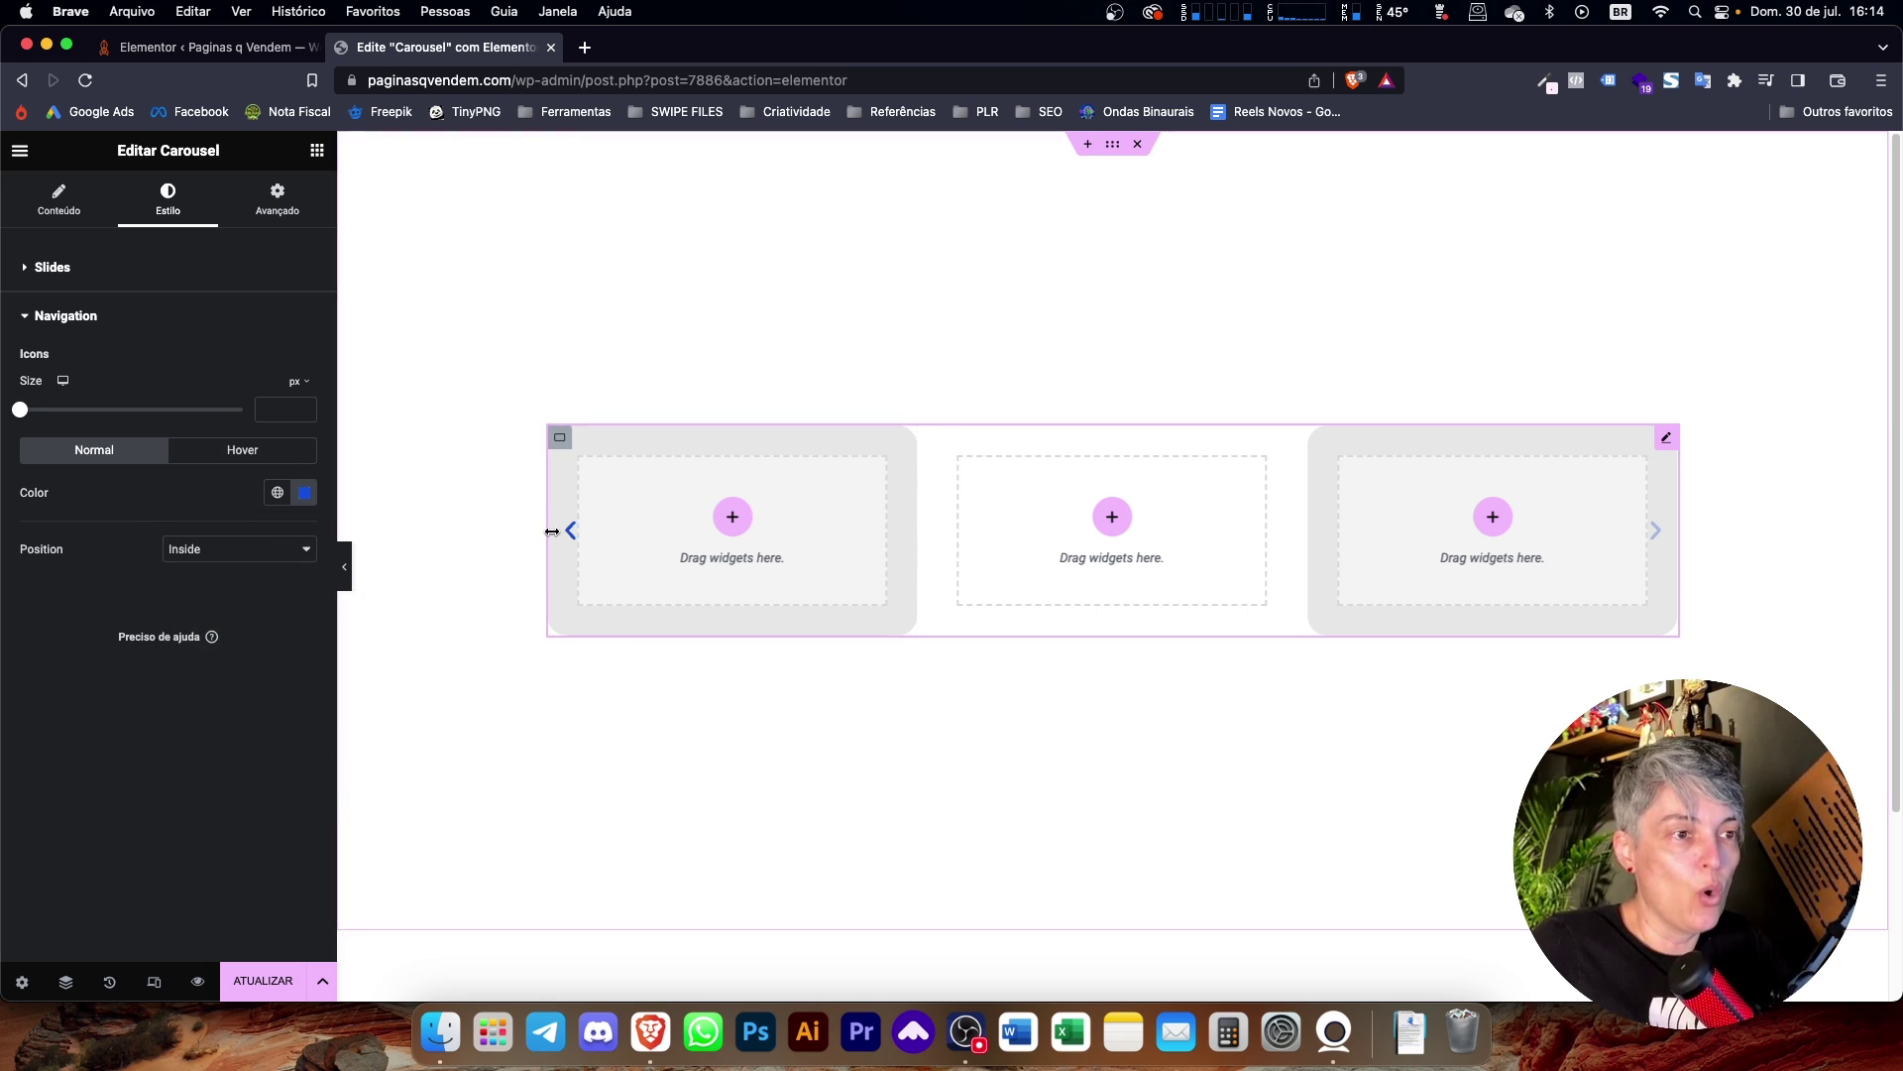
left_click(235, 551)
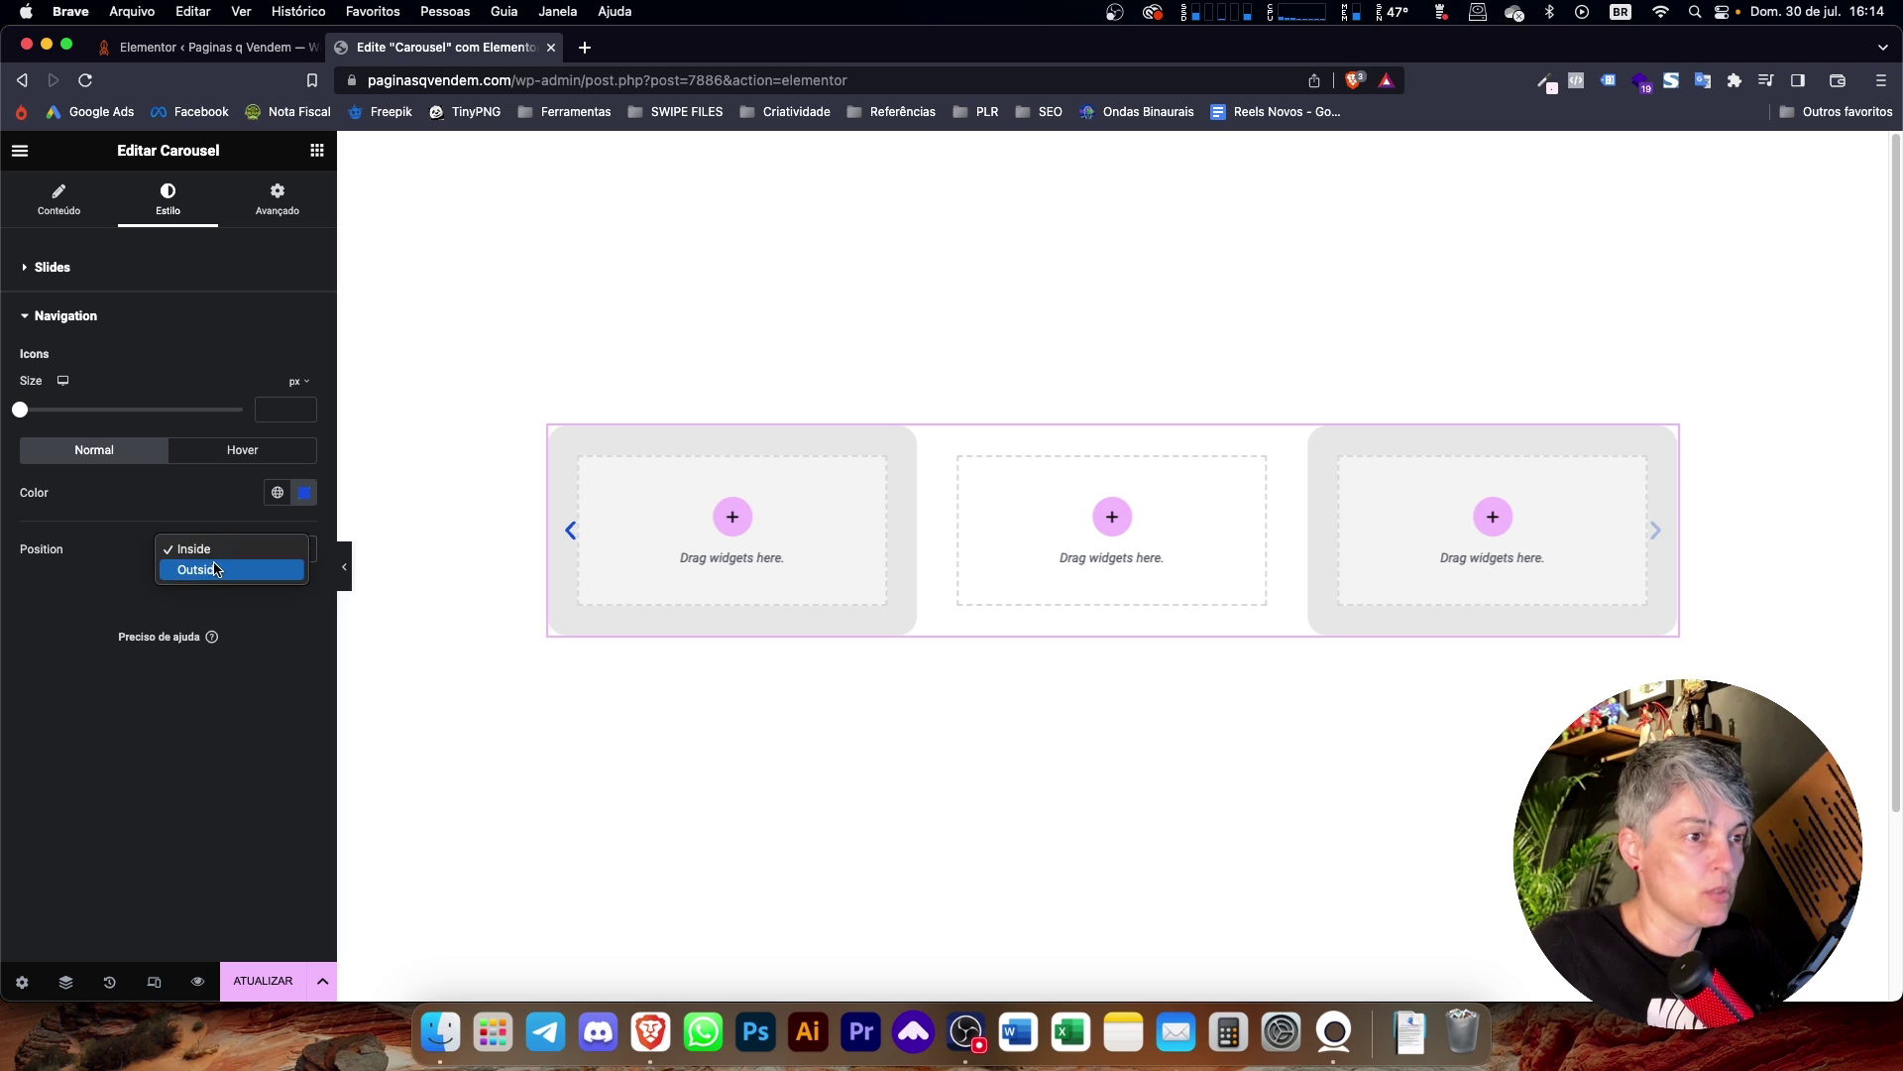
left_click(216, 567)
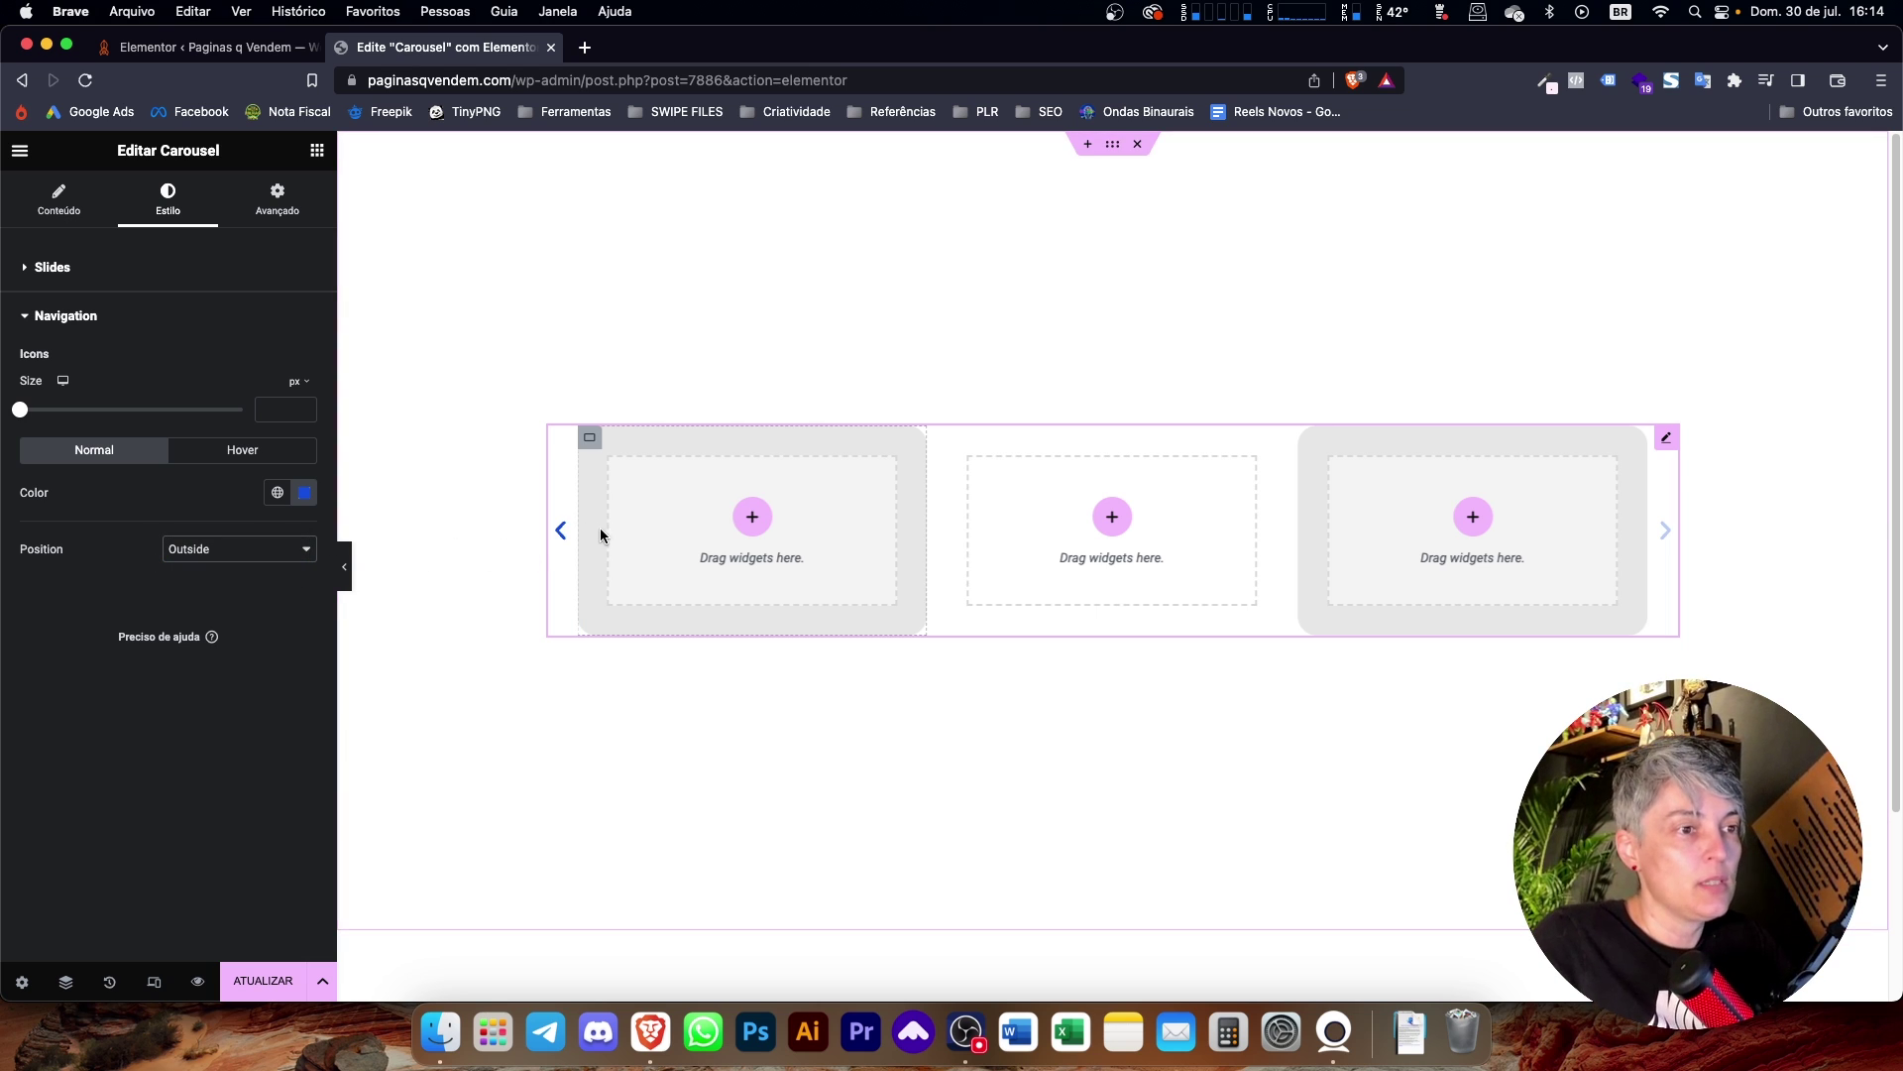
Add a Título heading widget to the grey slide that comes first in the visible row.
left_click(316, 152)
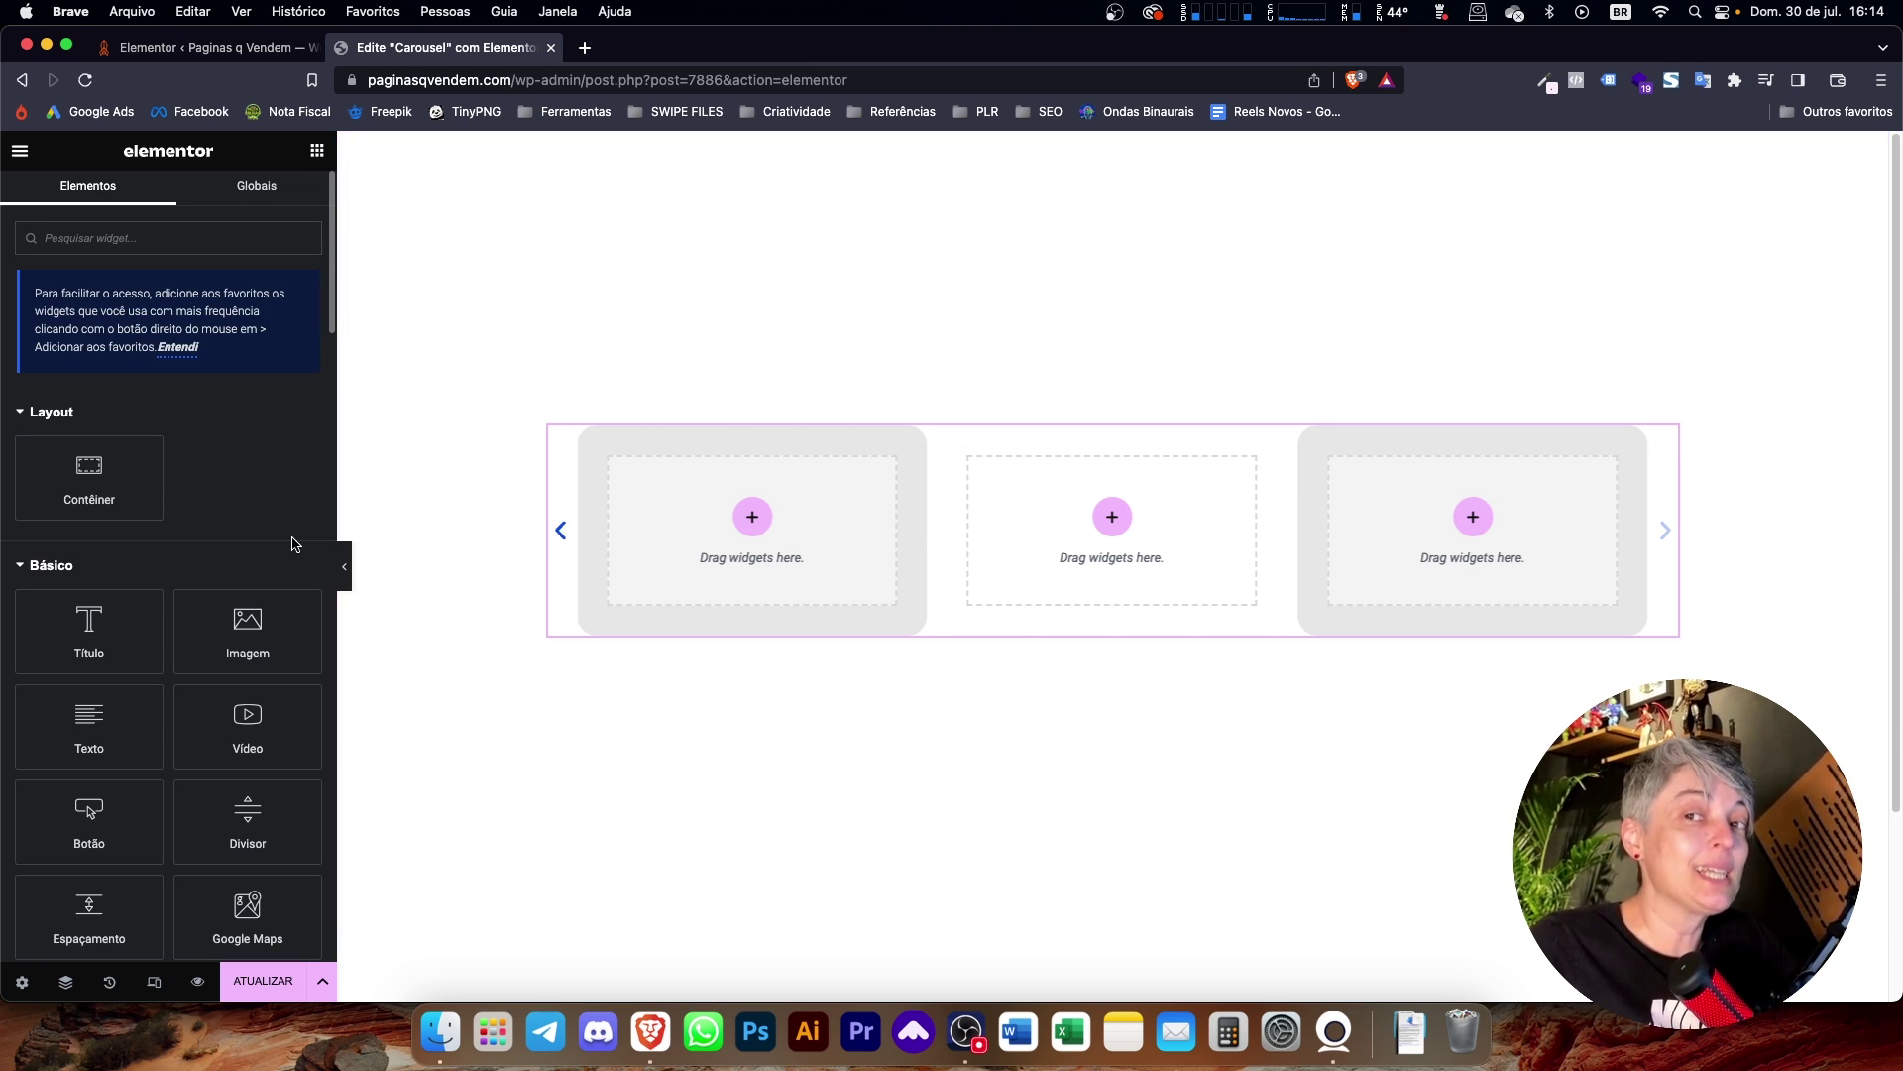
scroll(292, 544, "down", 3)
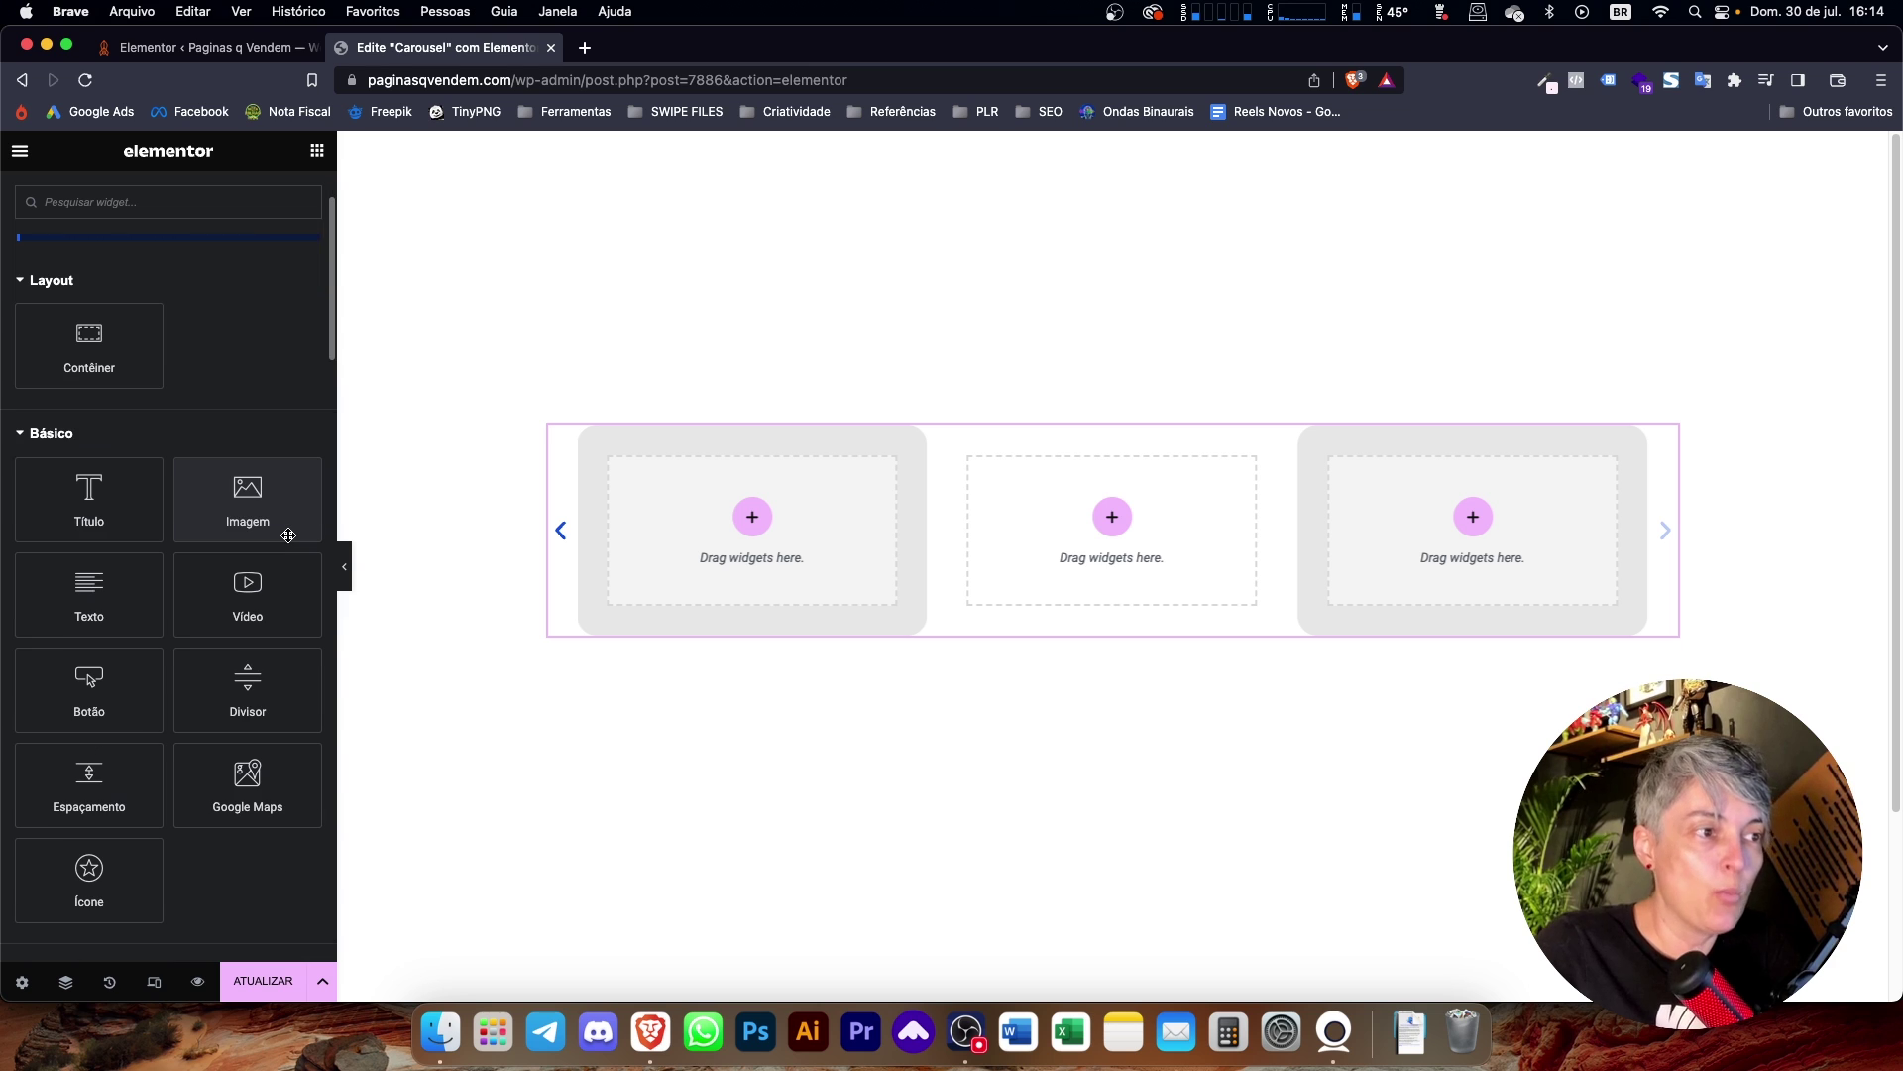
left_click_drag(88, 517, 793, 490)
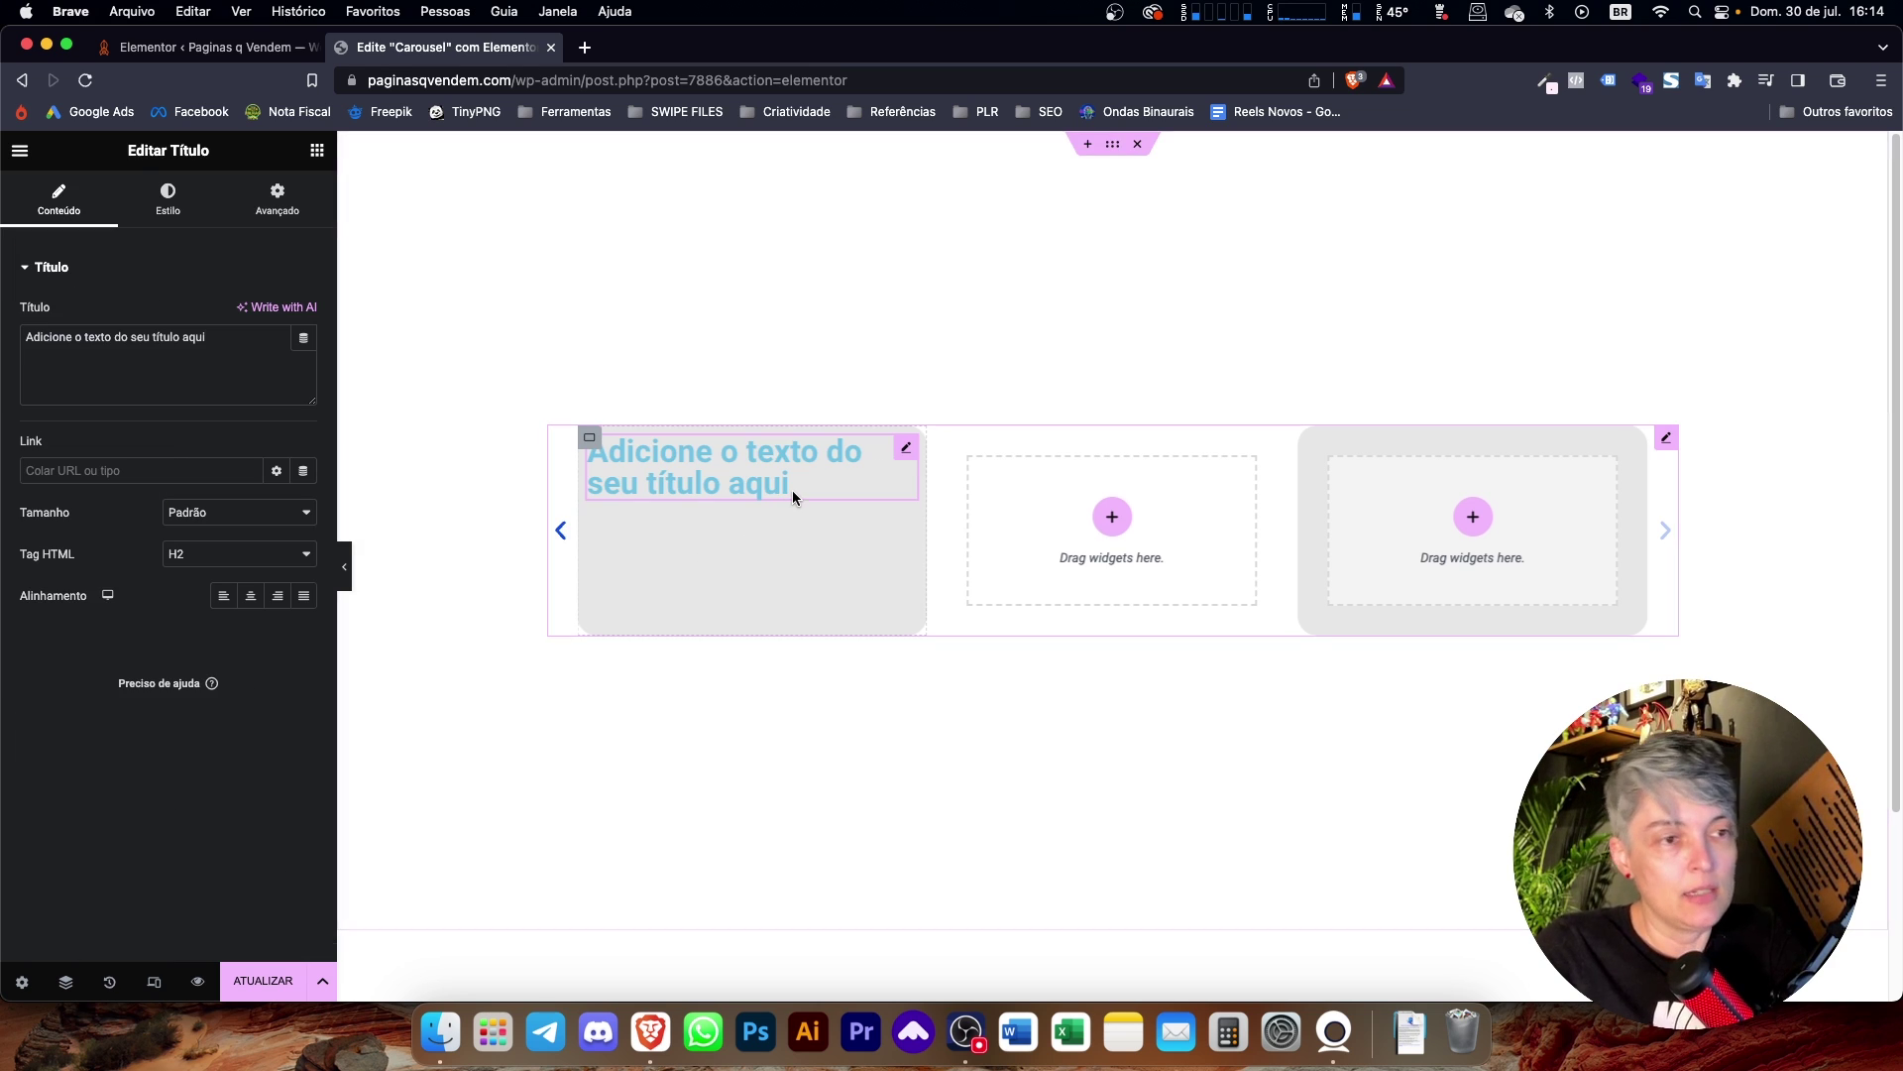
Set the padding of all the carousel's slides to 20 px on every side.
left_click(589, 439)
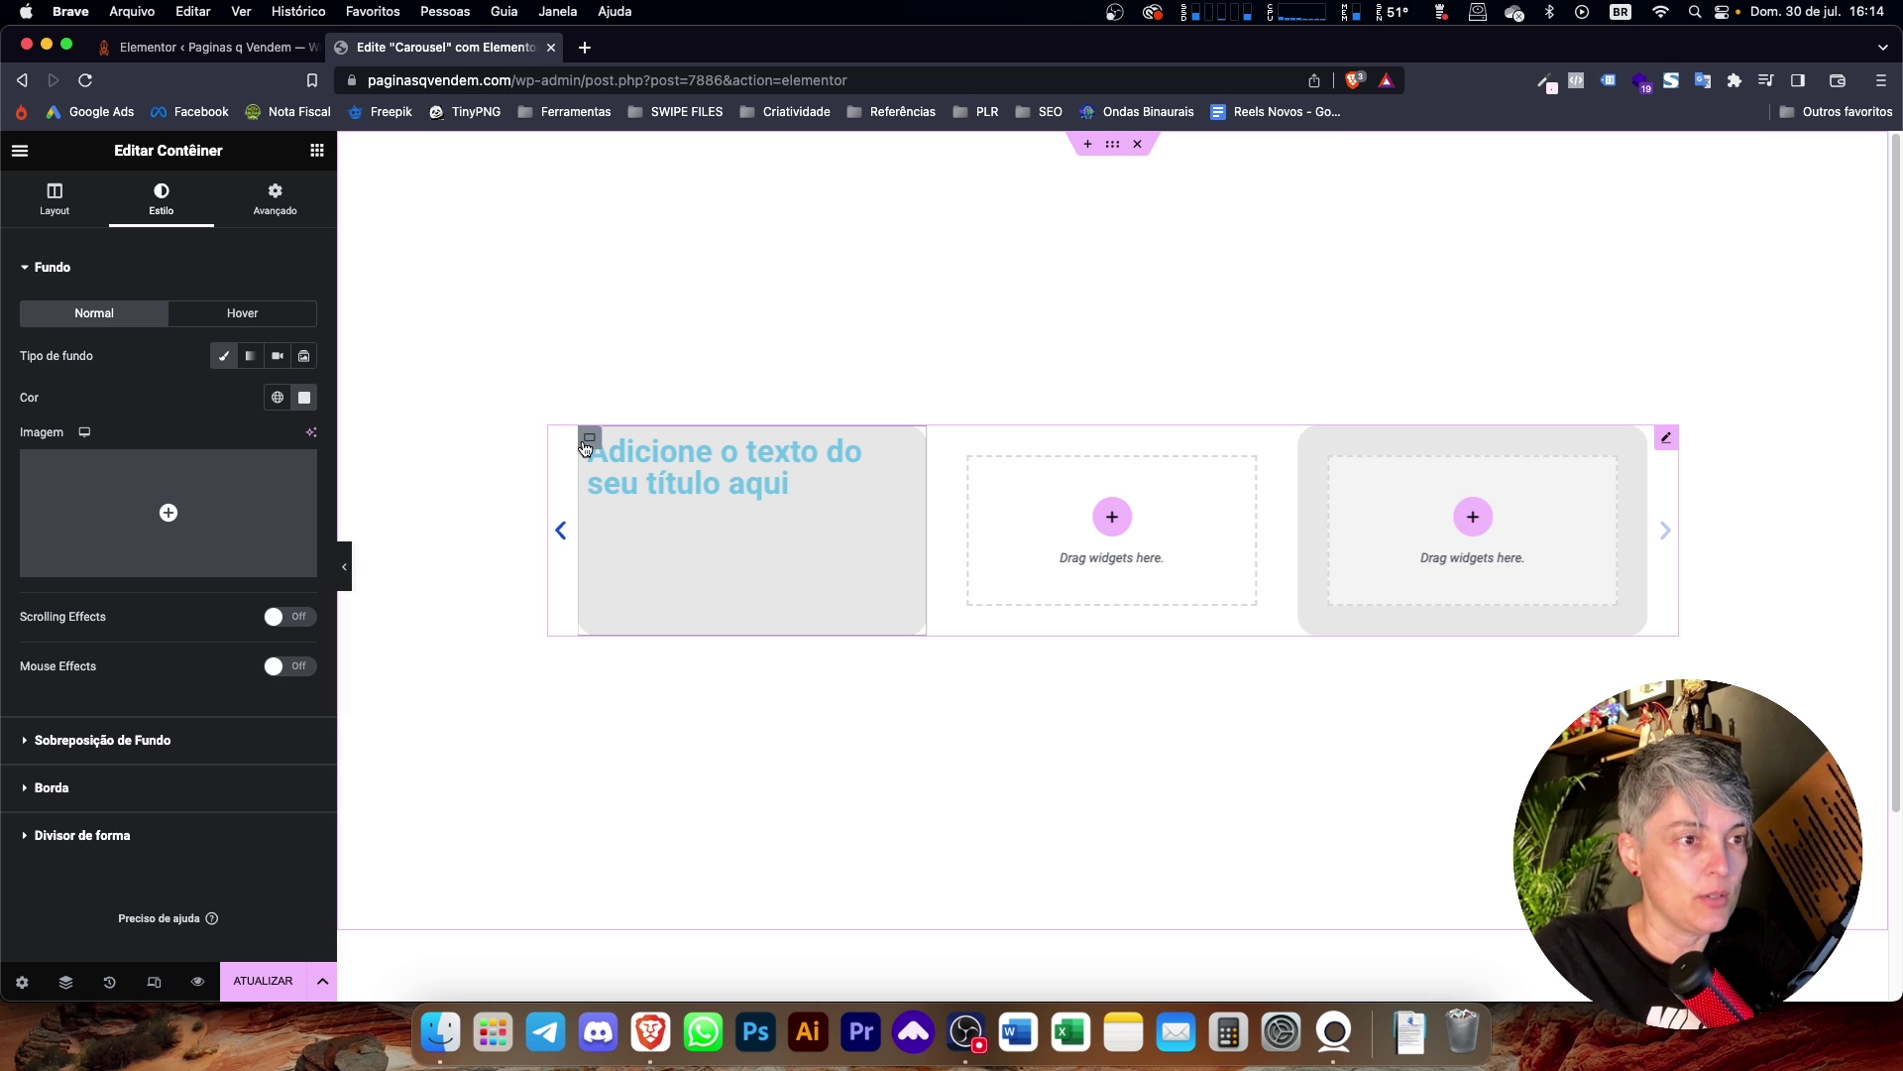
left_click(1673, 438)
type("20")
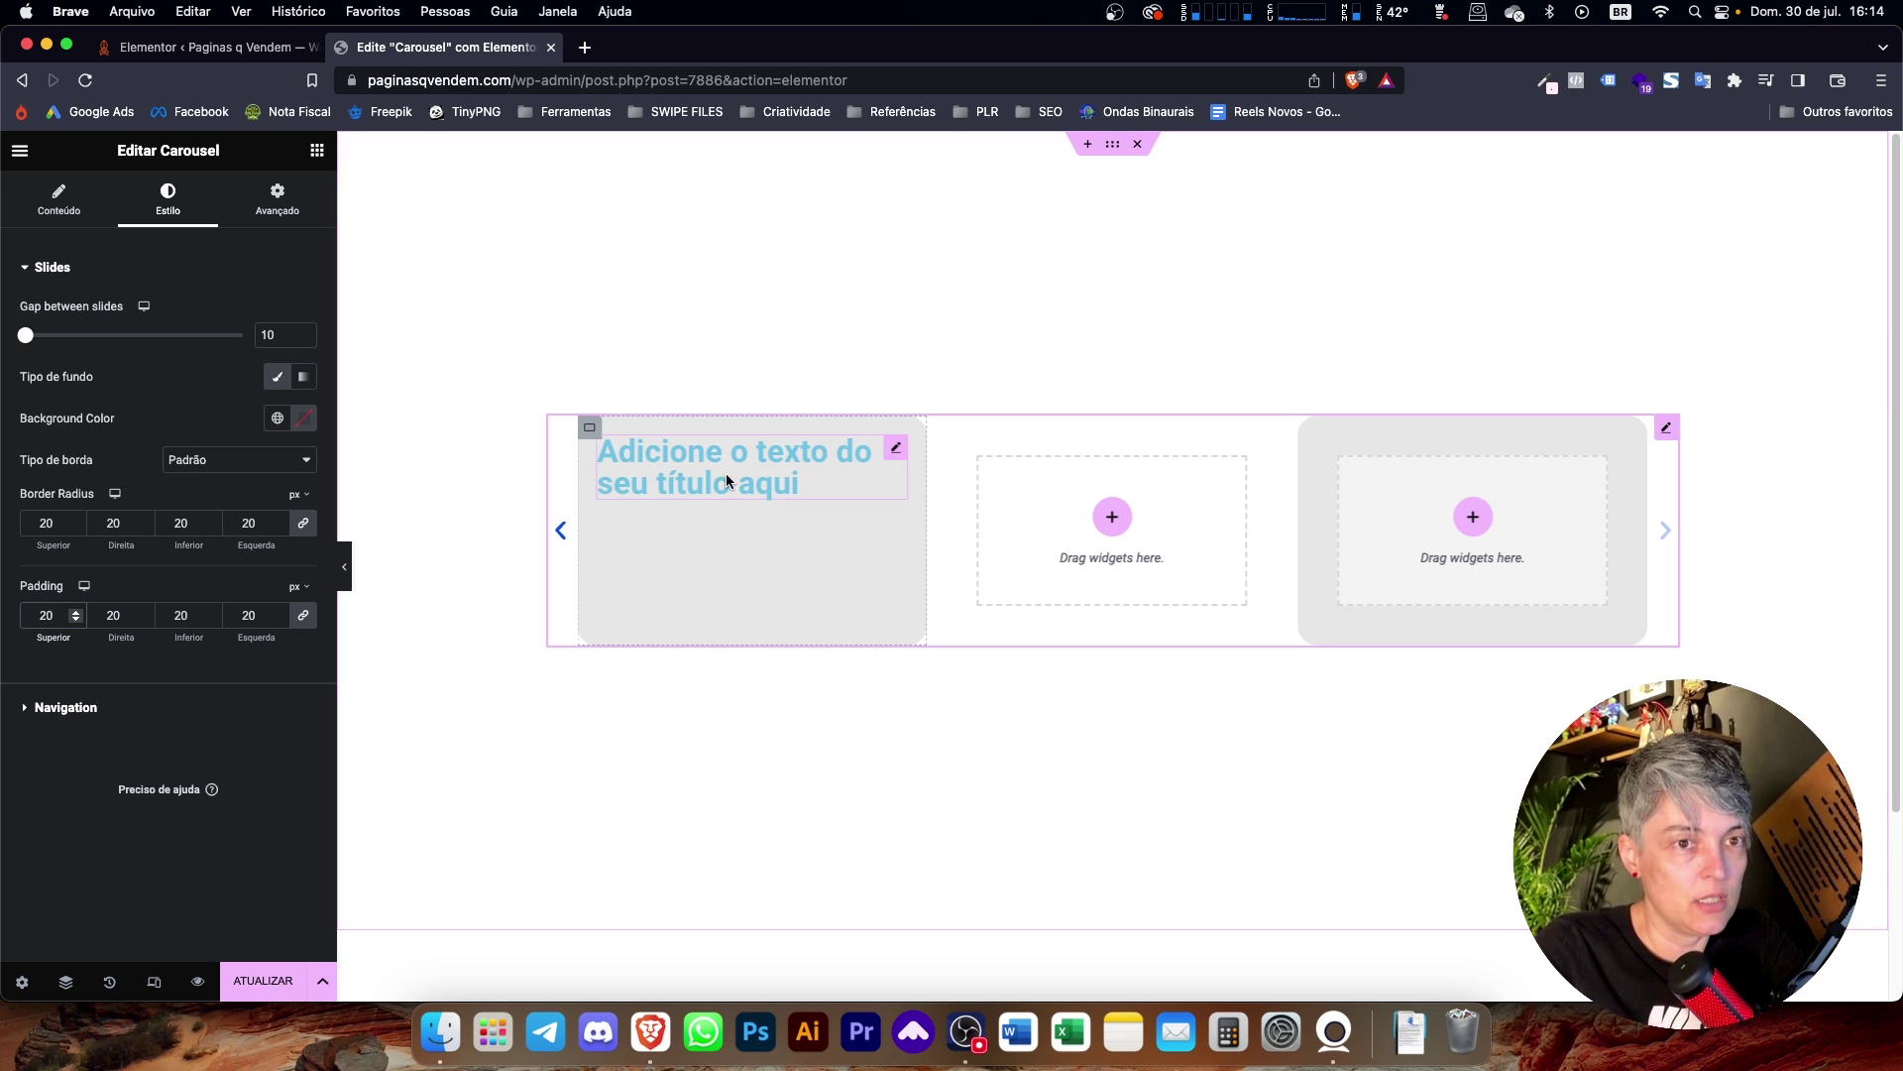
Centre-align the heading in the first visible grey slide and add an Imagem widget below it.
left_click(587, 429)
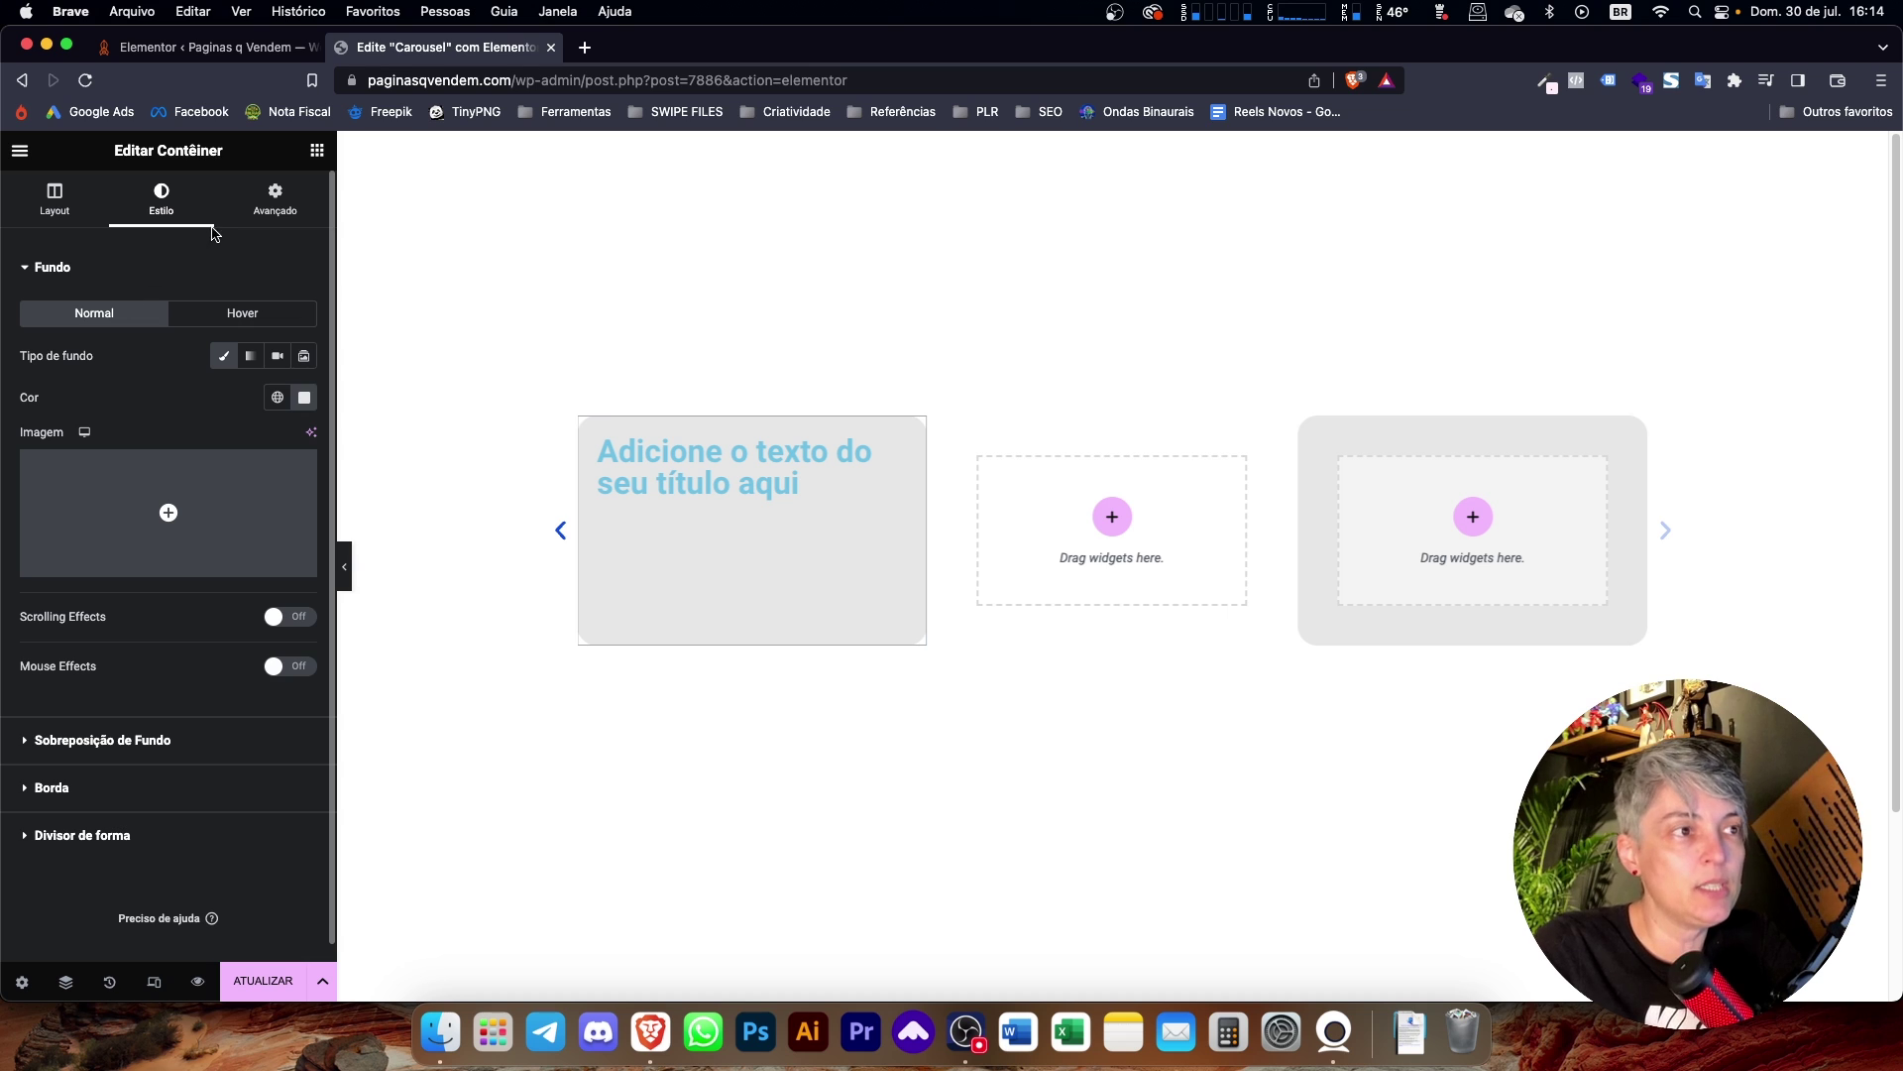
left_click(273, 208)
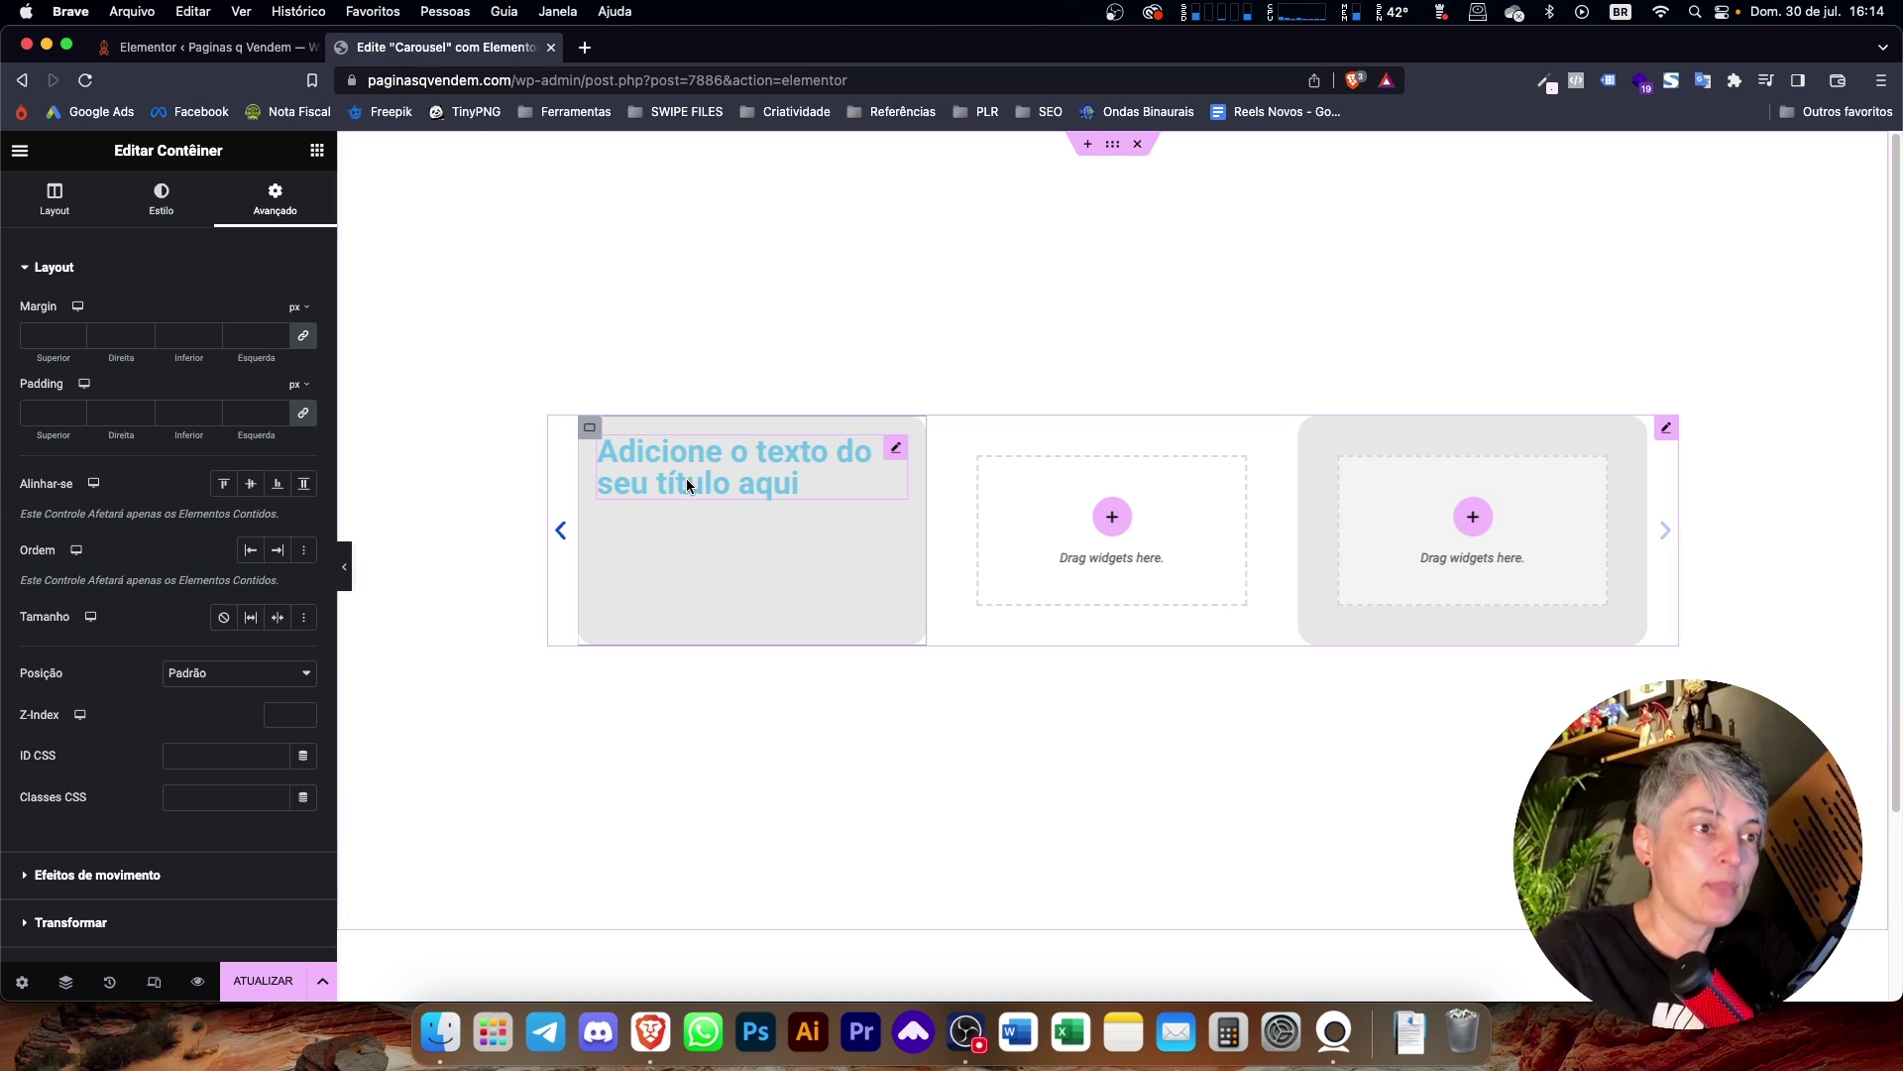
left_click(891, 451)
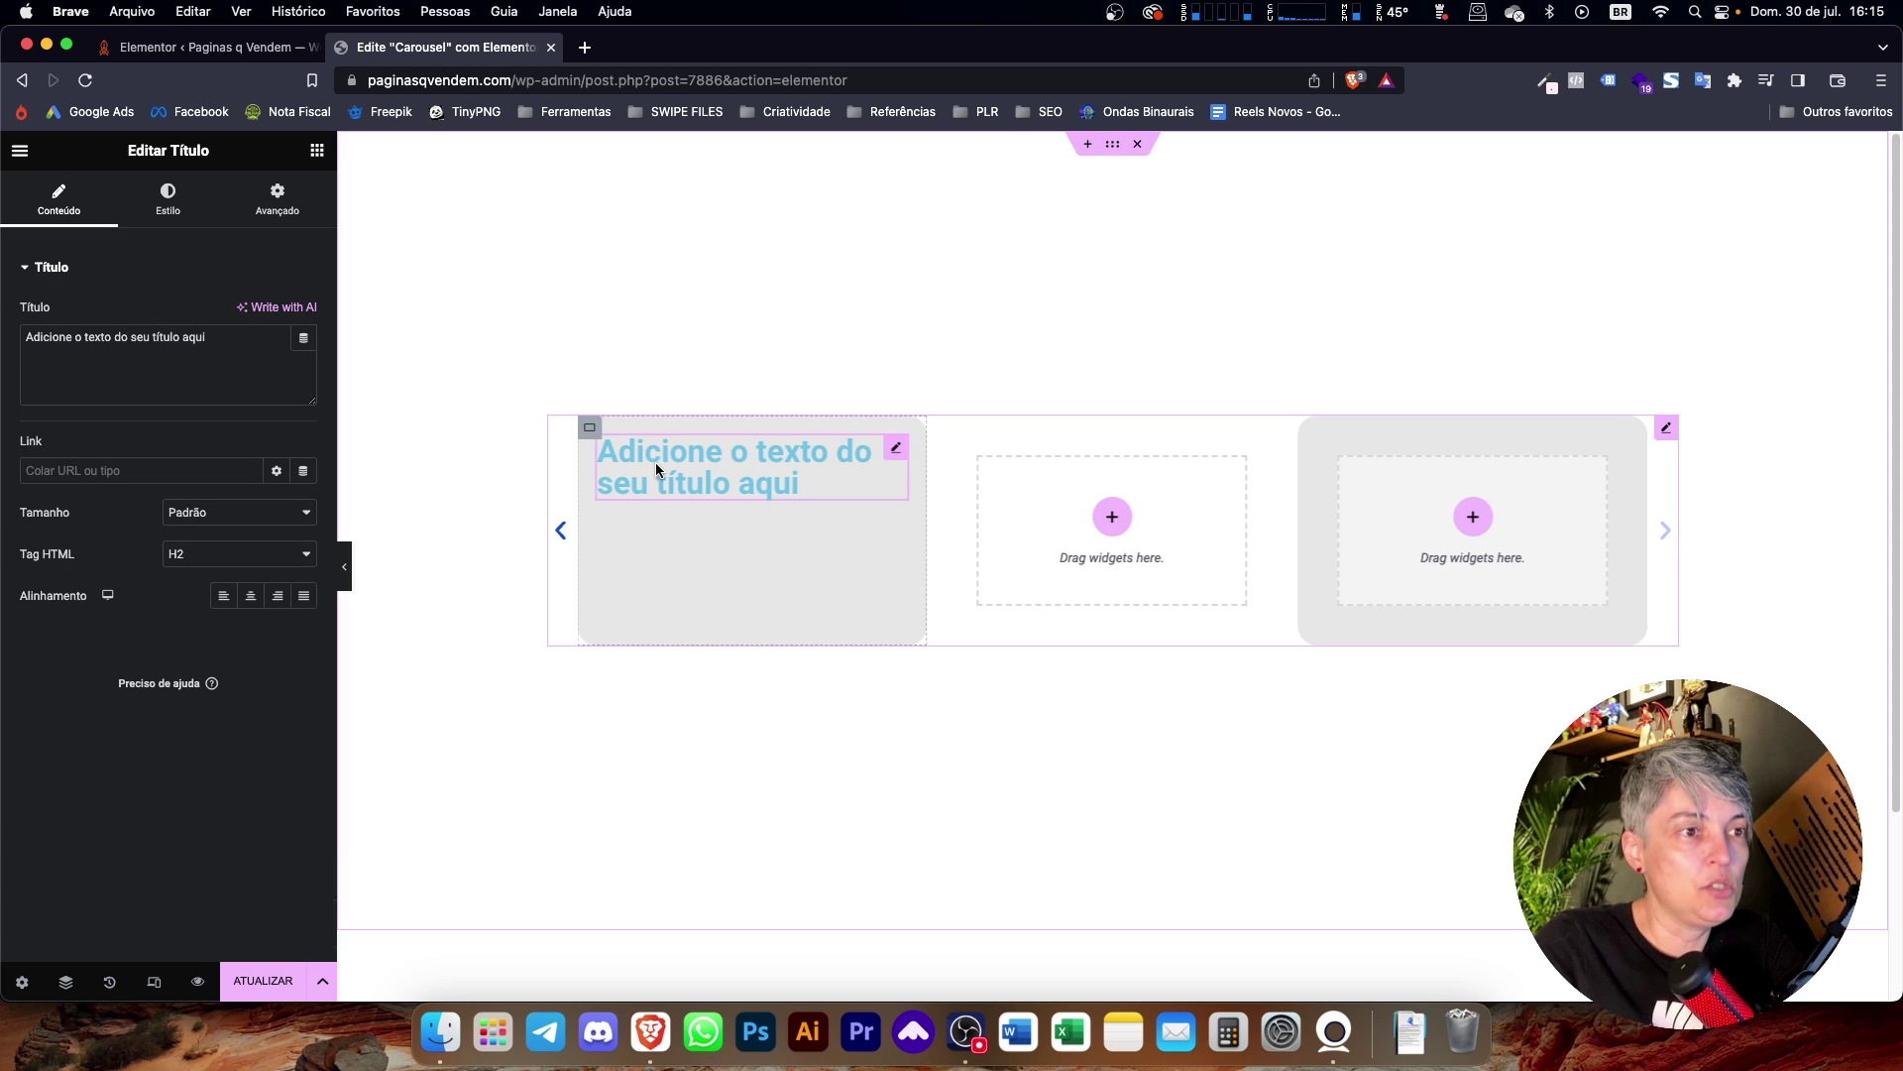
left_click(251, 596)
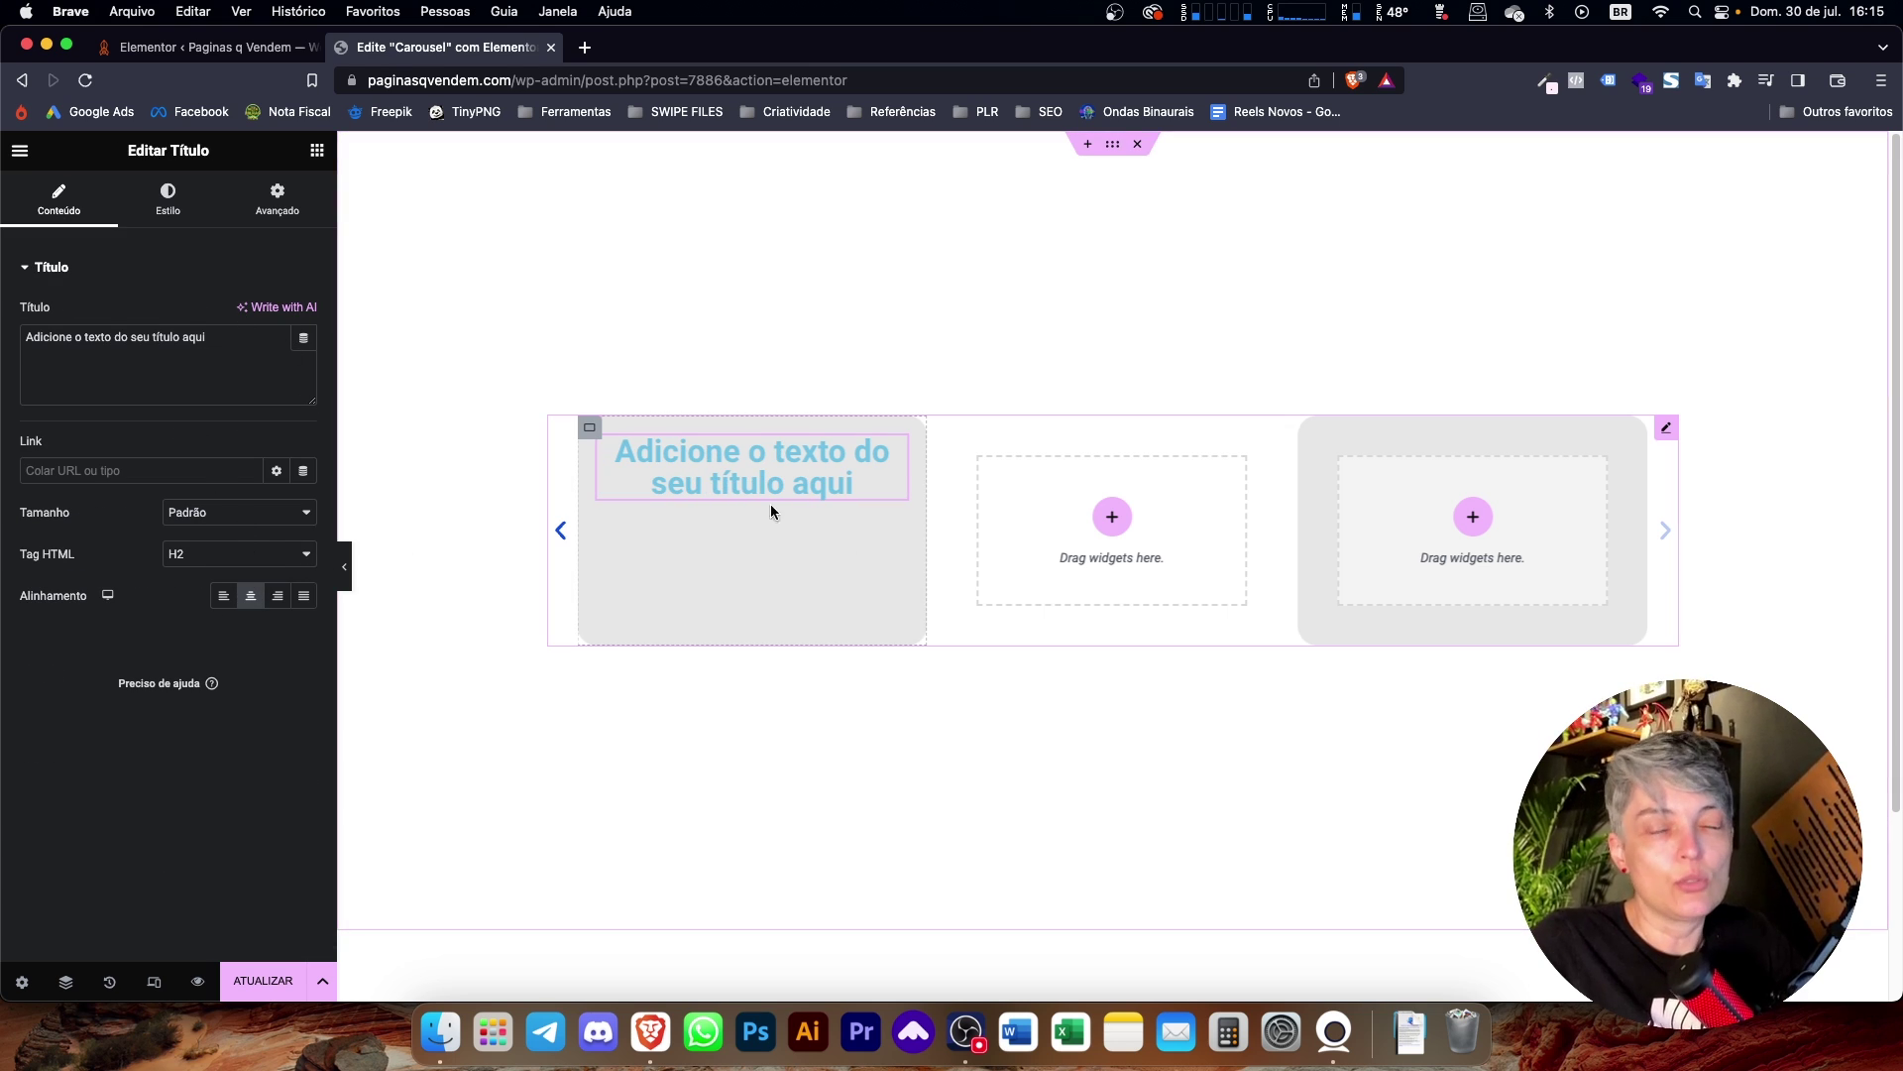
left_click(319, 150)
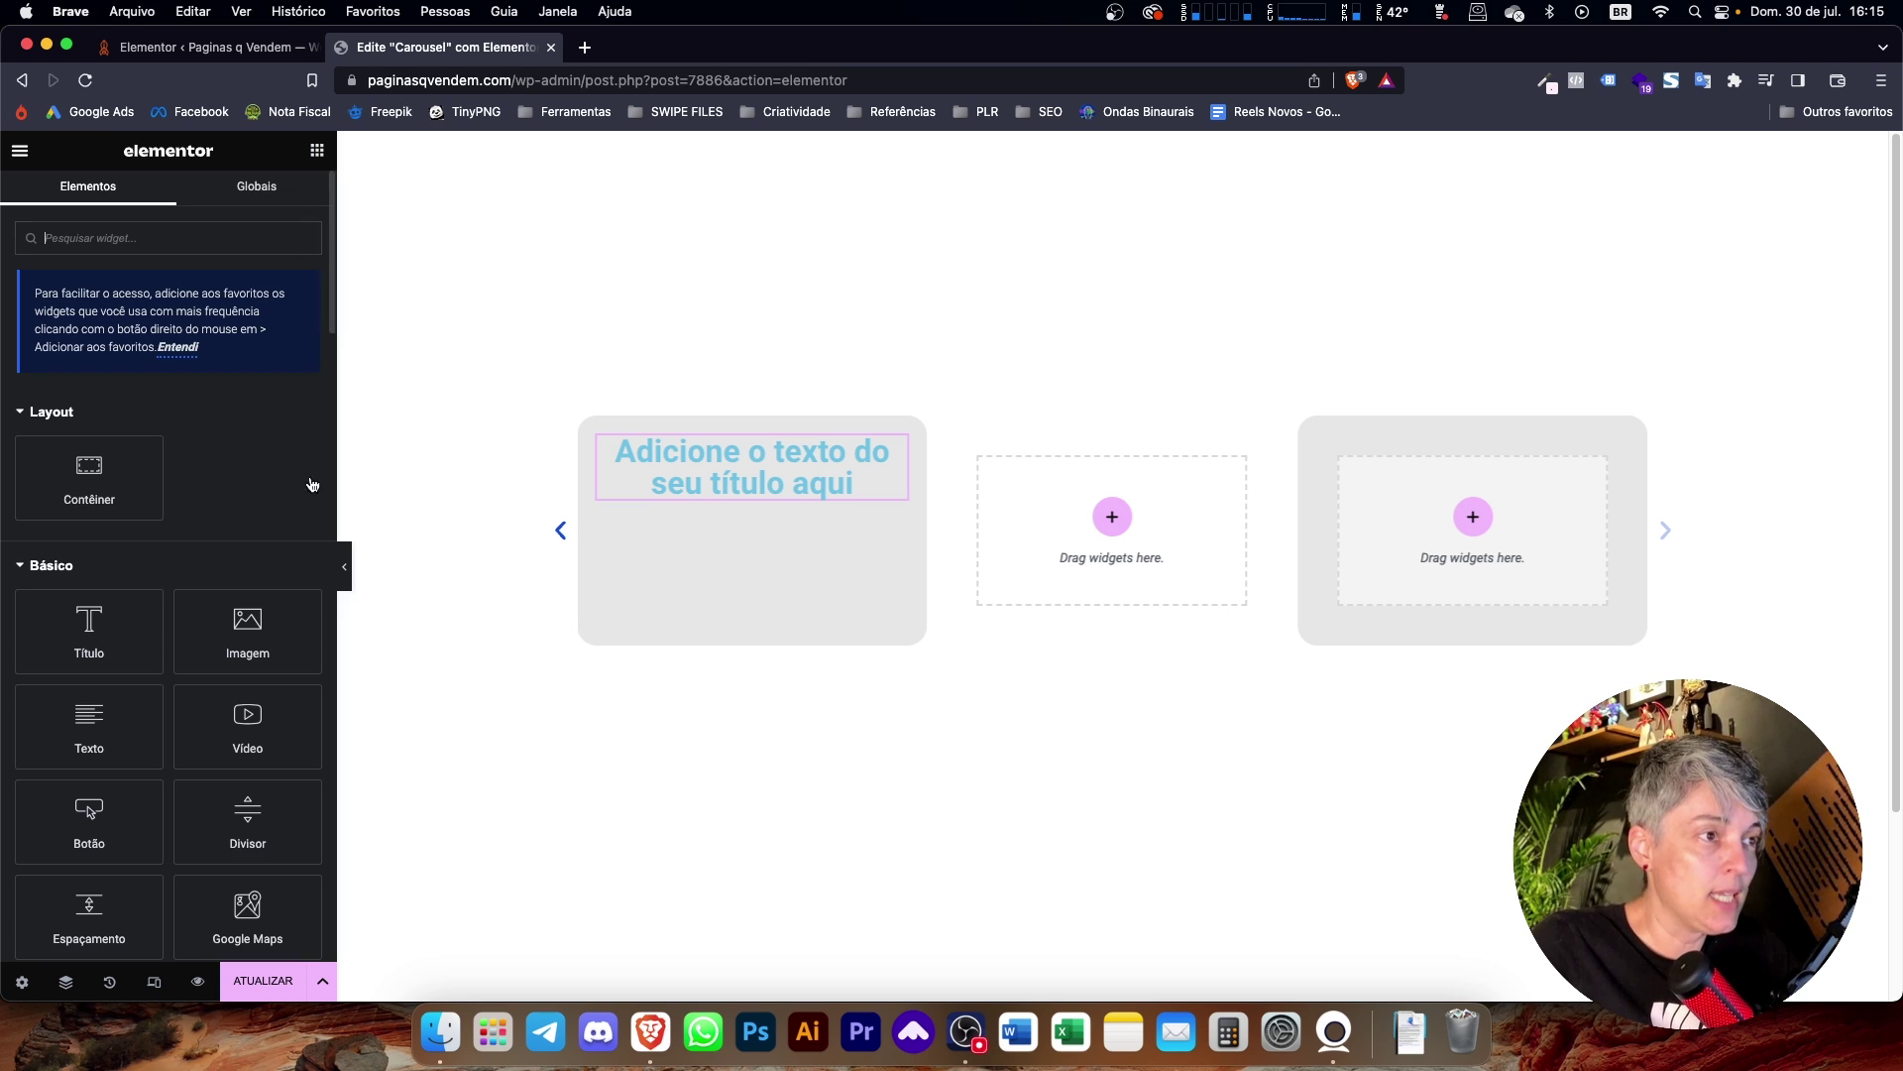
left_click_drag(226, 646, 701, 494)
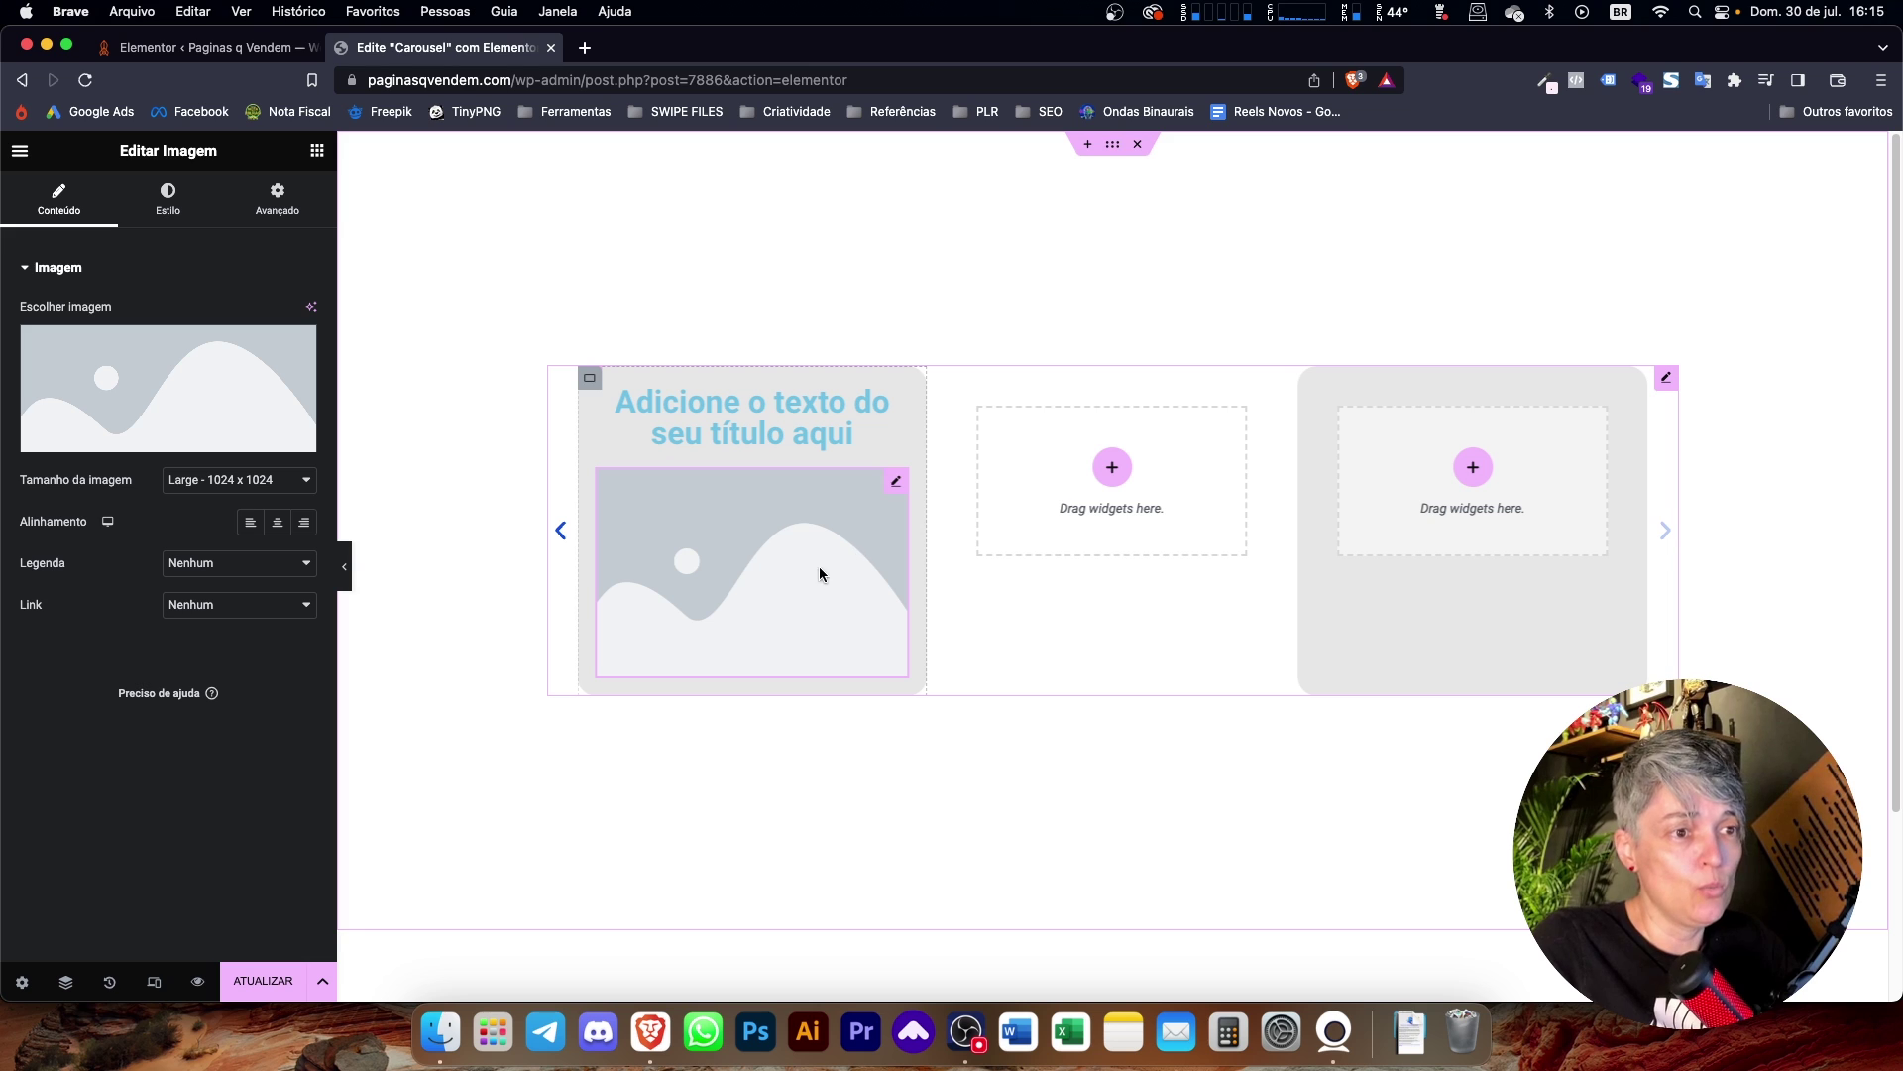
Add a Texto widget to the middle white slide and a Vídeo widget below it.
left_click(317, 149)
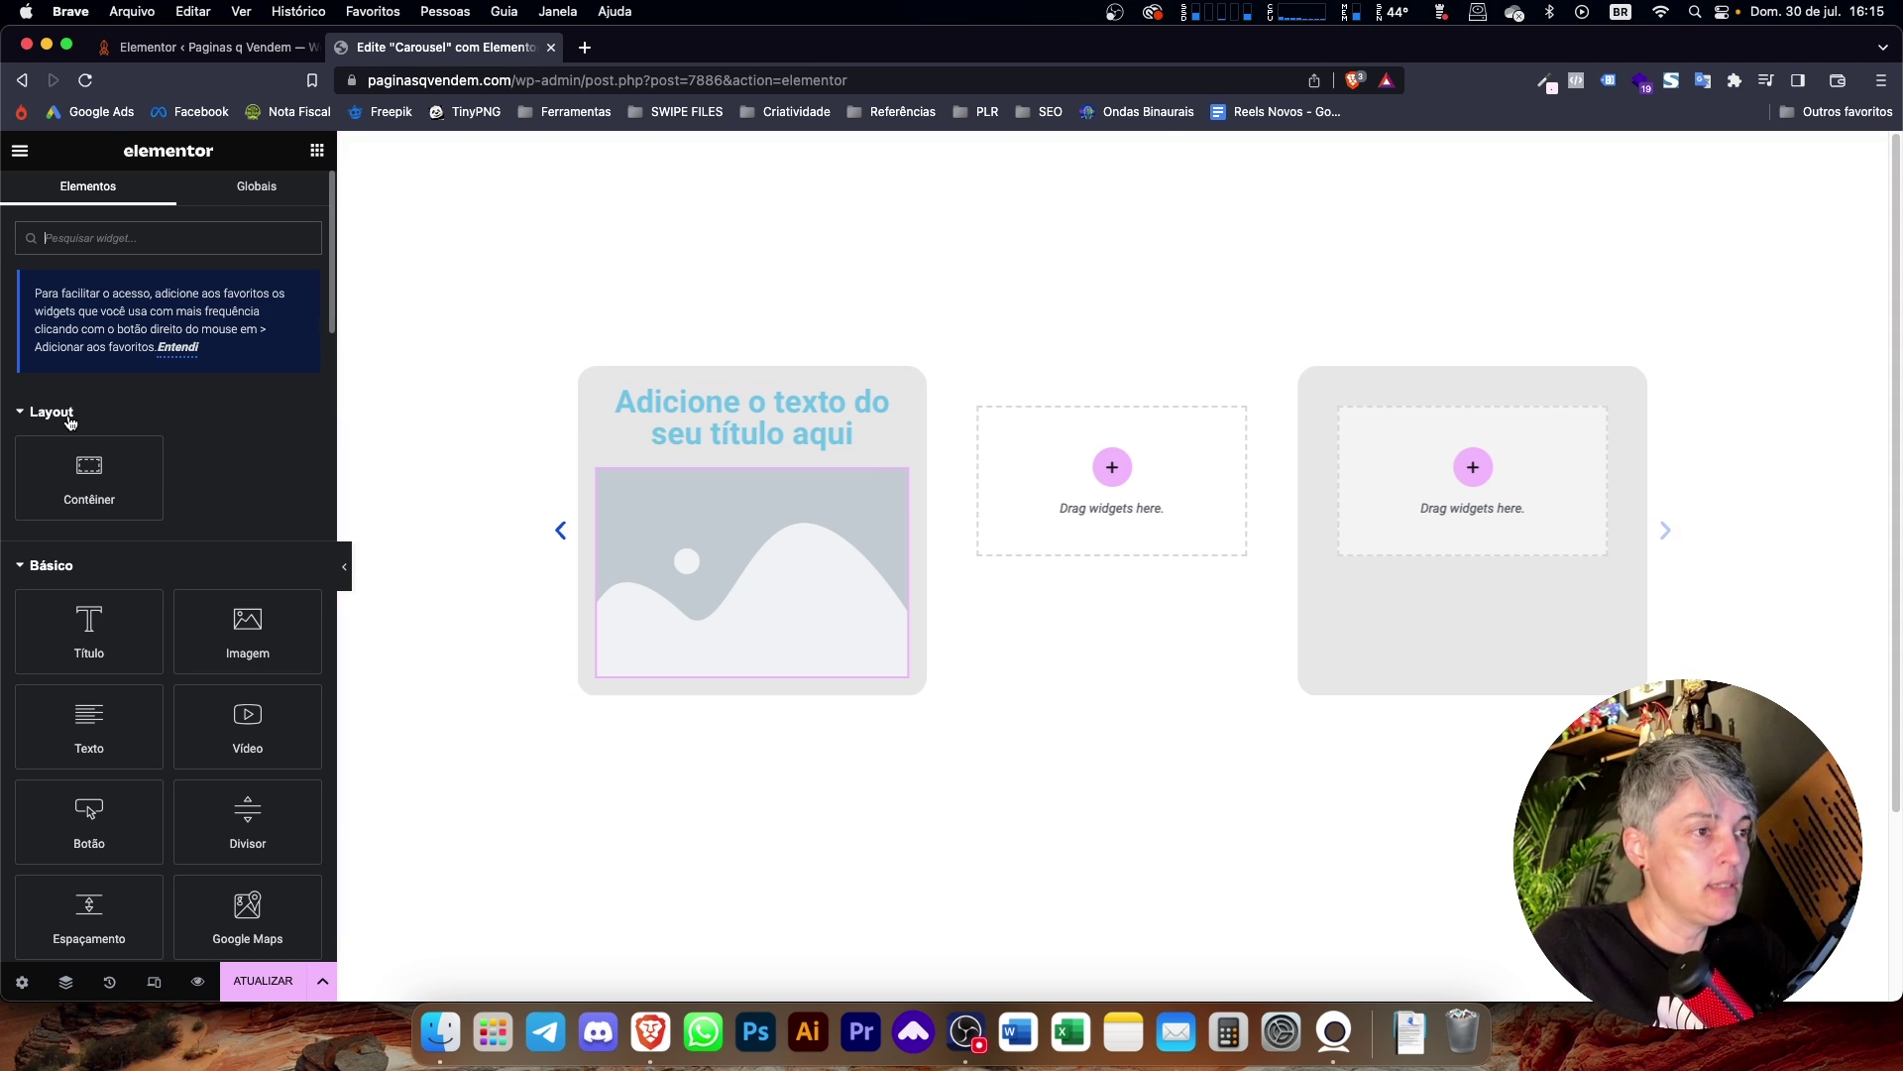
left_click_drag(89, 723, 1110, 506)
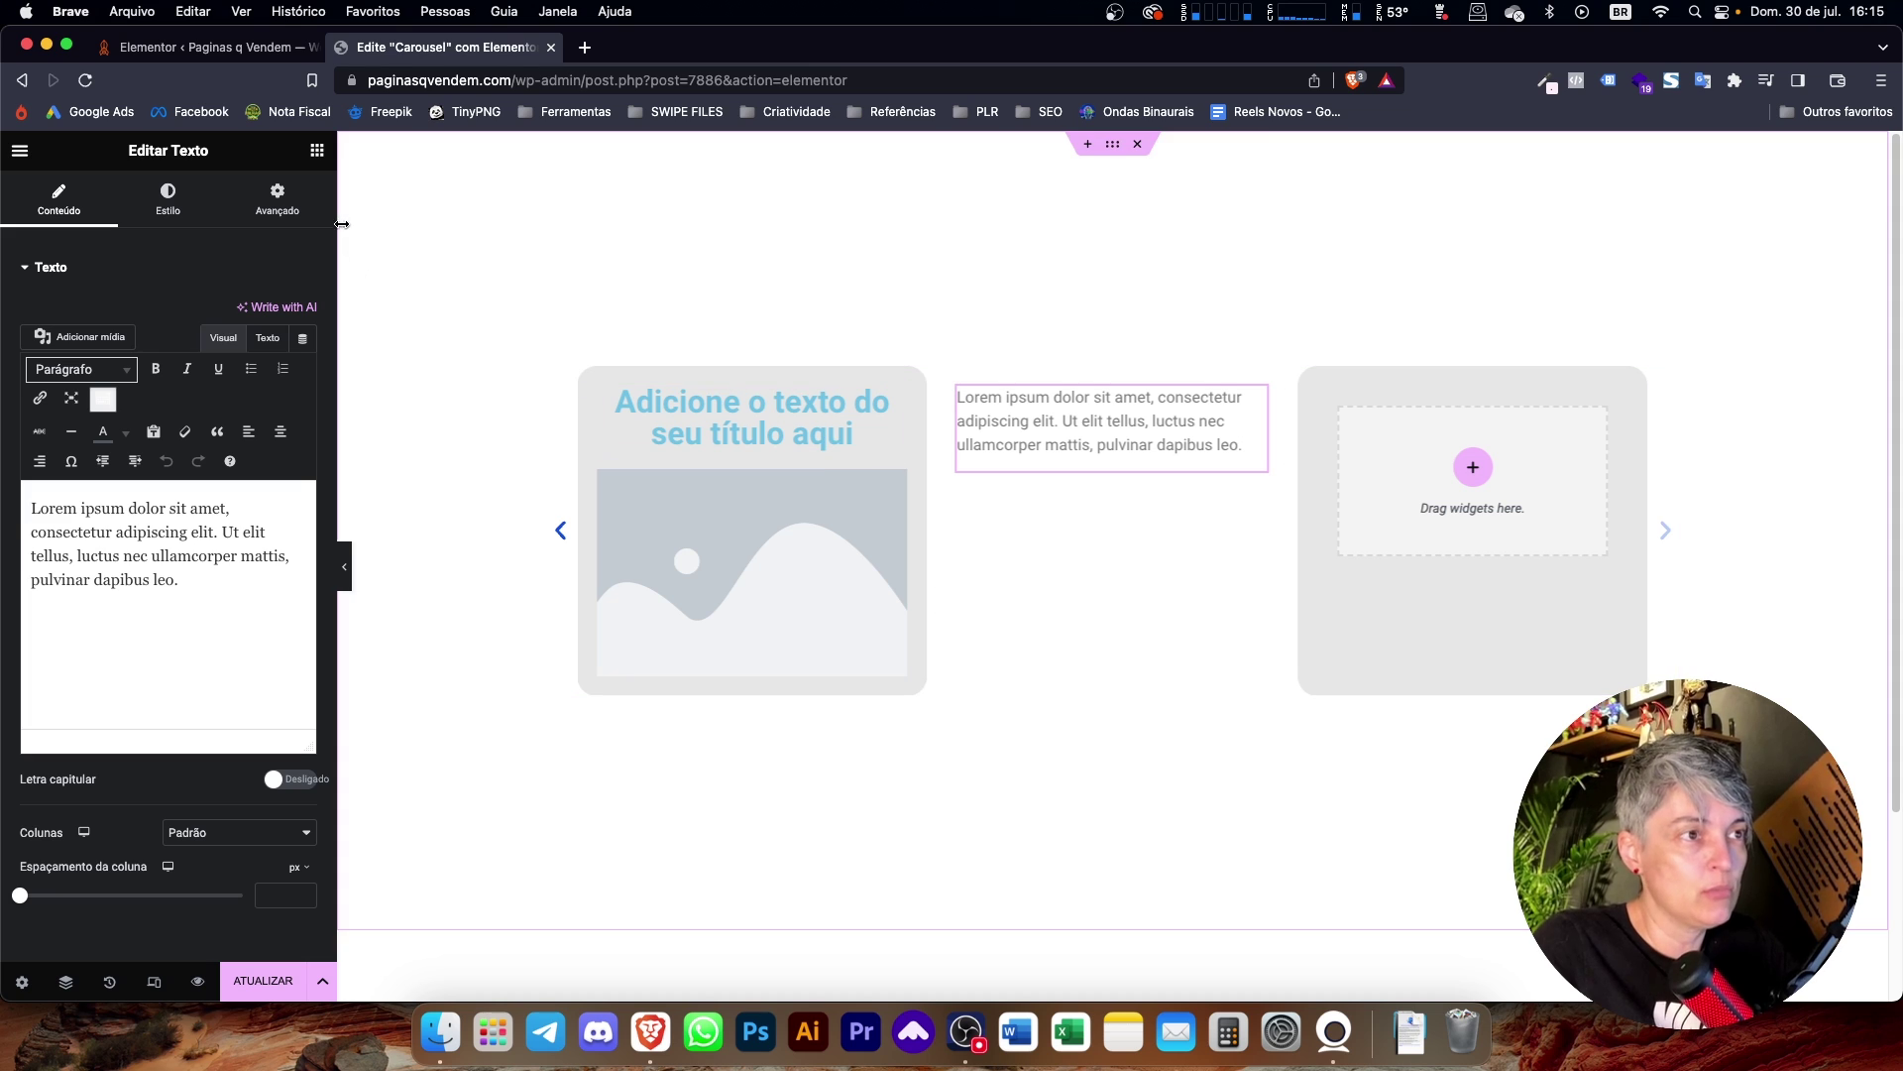
left_click(317, 149)
left_click_drag(248, 724, 1108, 476)
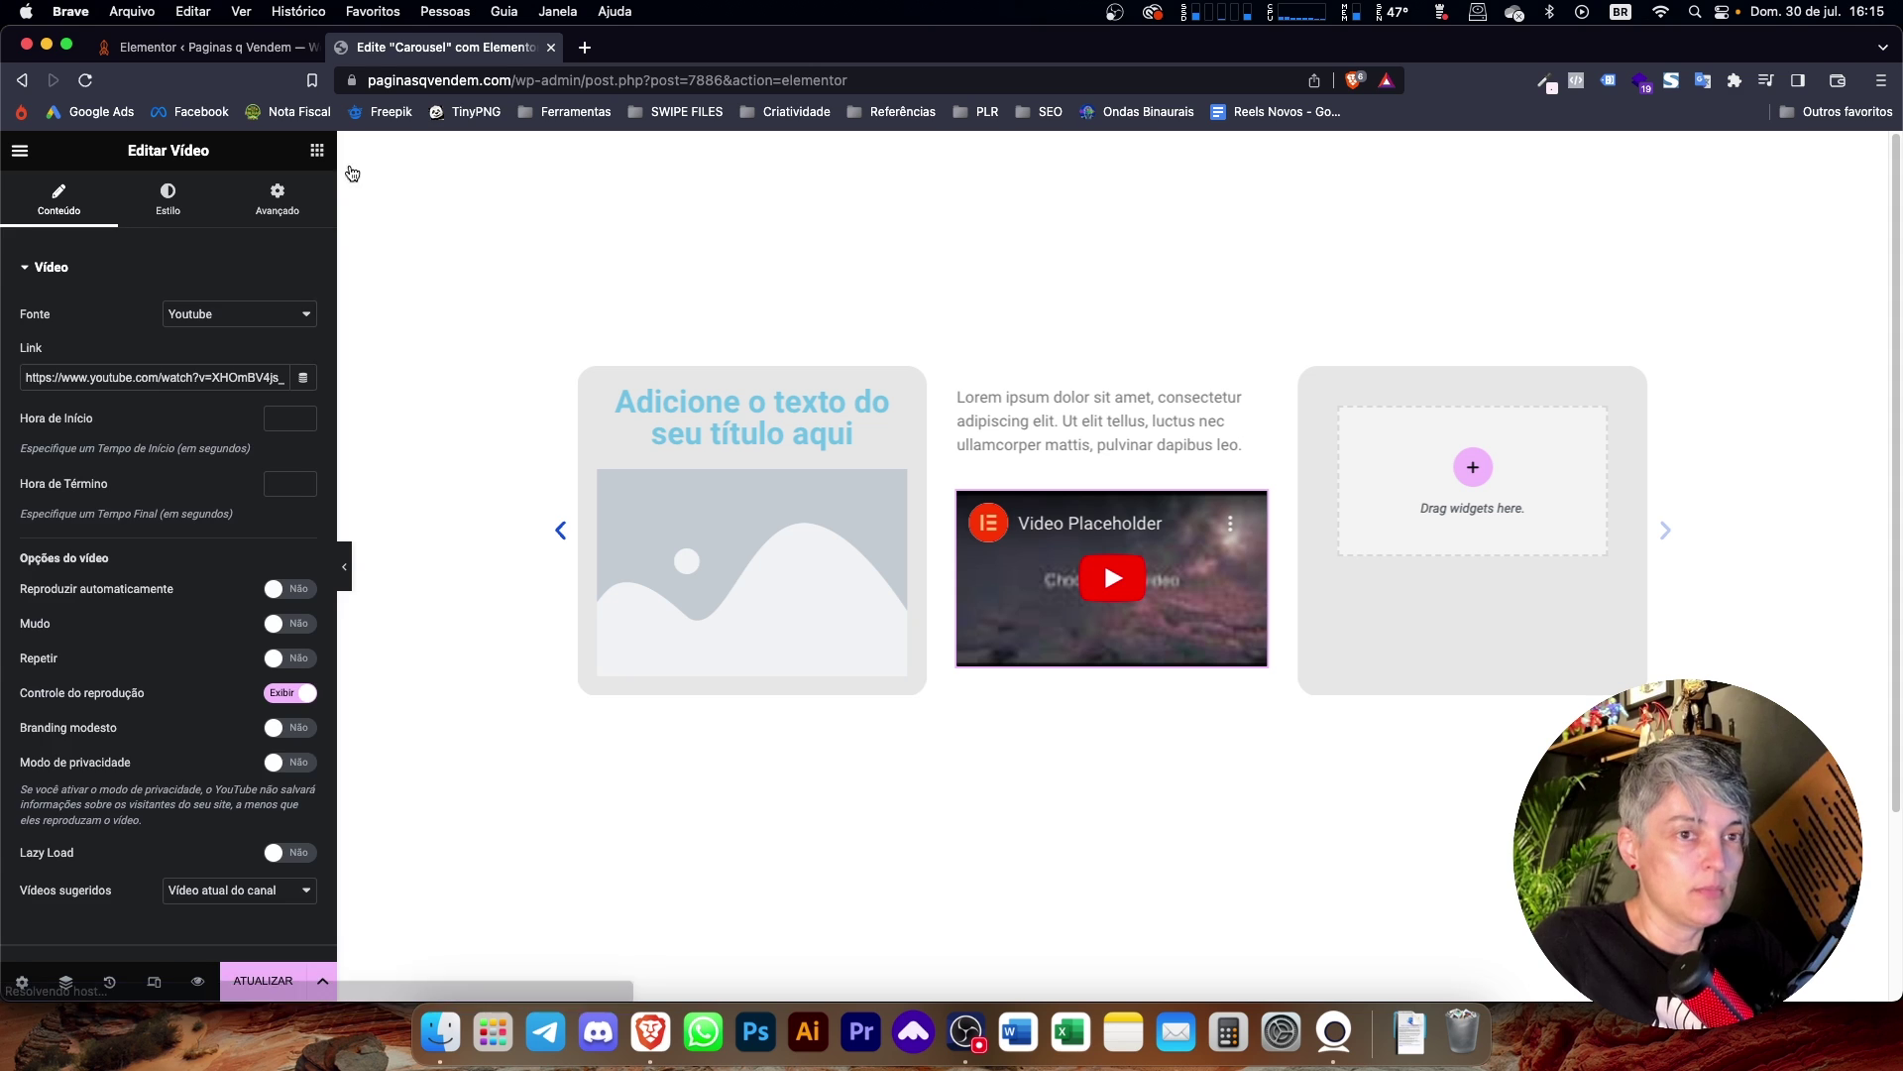
Add a Form widget to the empty grey slide that follows the text and video slide.
left_click(317, 149)
scroll(117, 781, "down", 5)
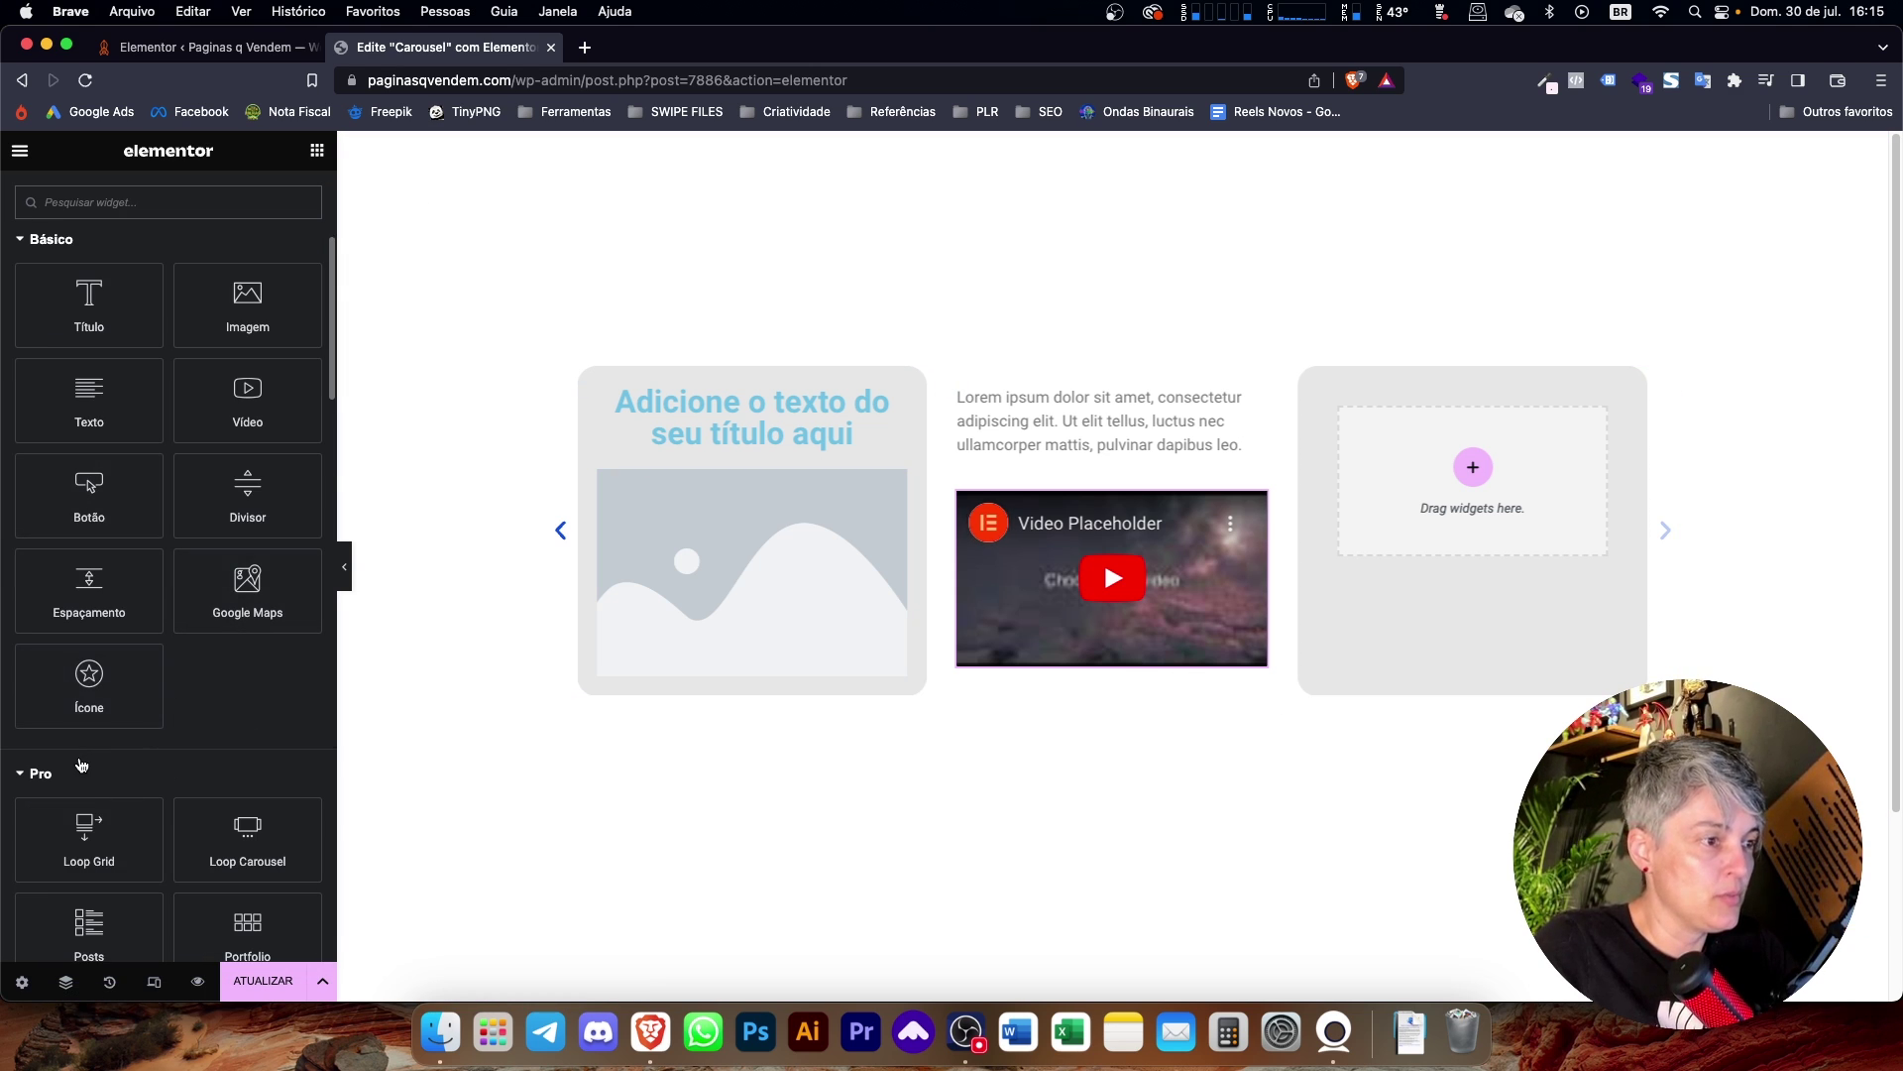
scroll(81, 758, "down", 1)
scroll(81, 792, "down", 7)
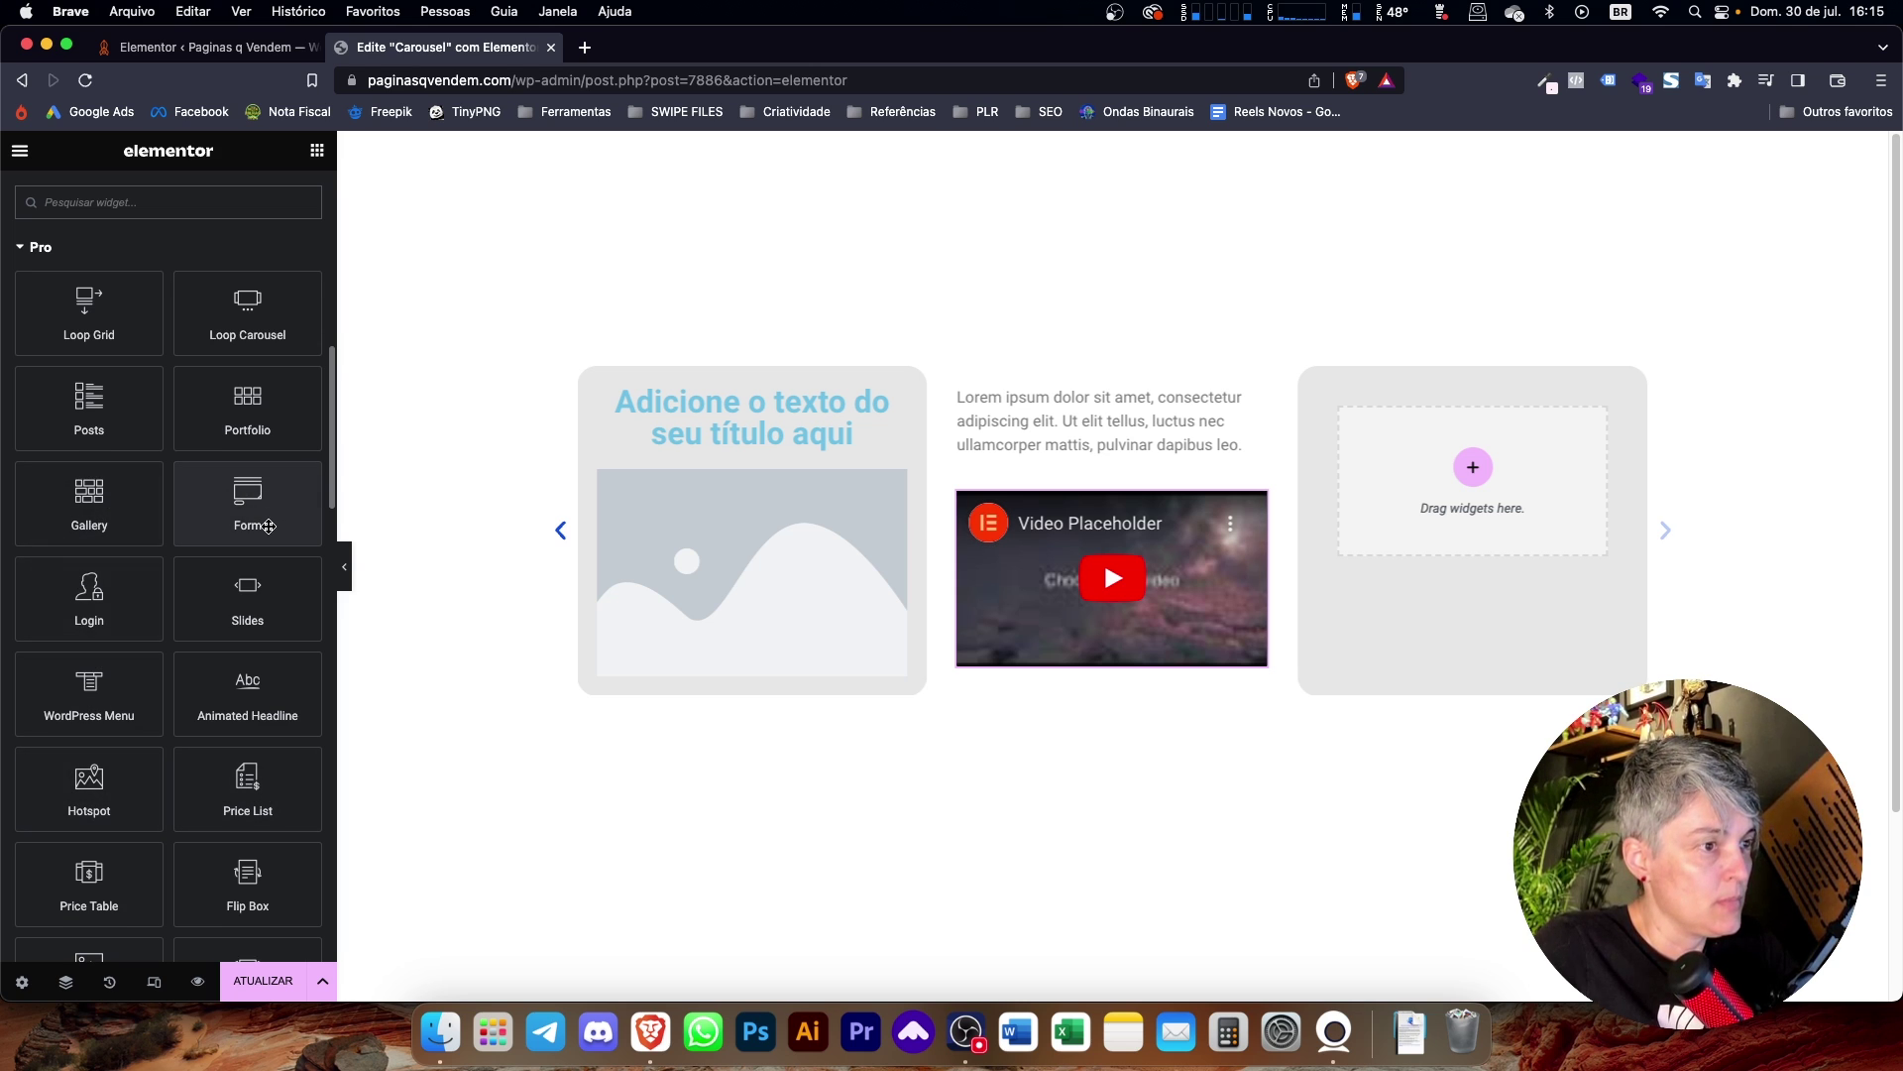
left_click_drag(261, 528, 1492, 511)
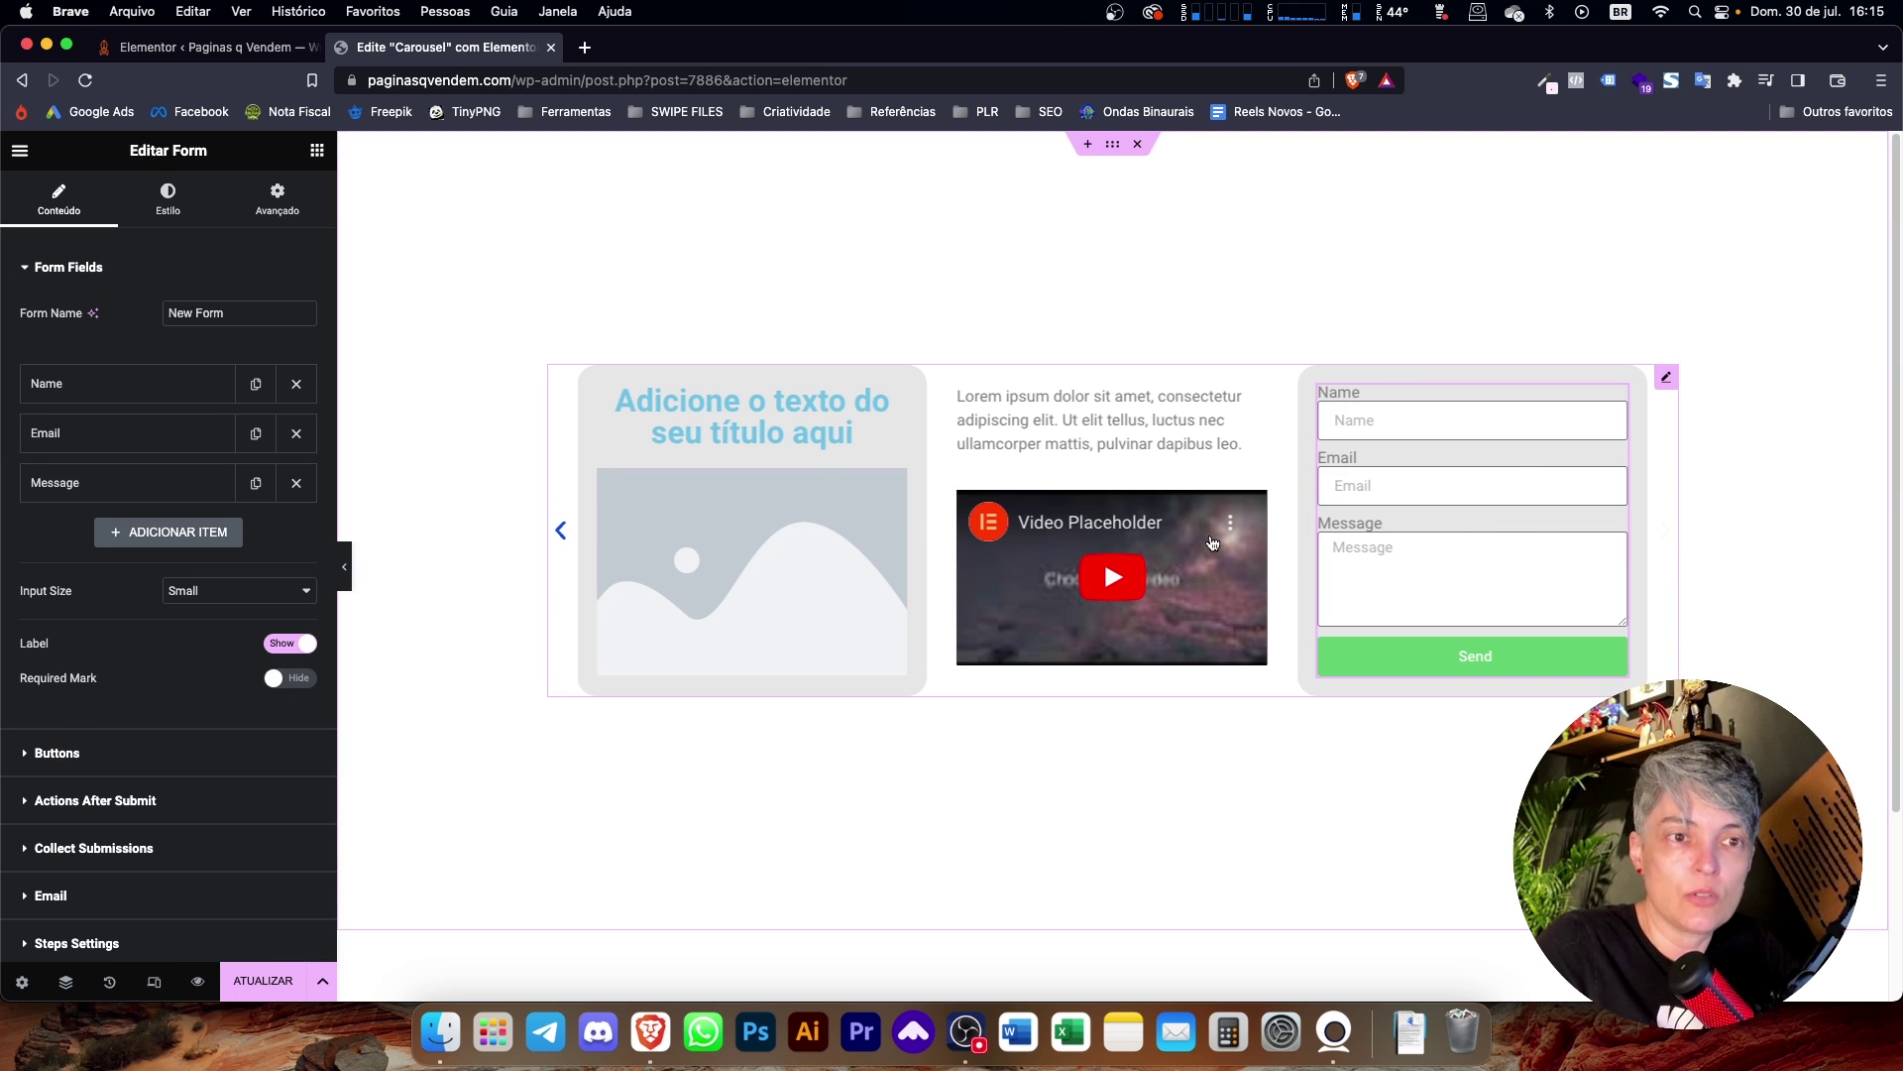
Move the carousel back one slide and add an Animated Headline widget to the empty white slide.
left_click(1633, 540)
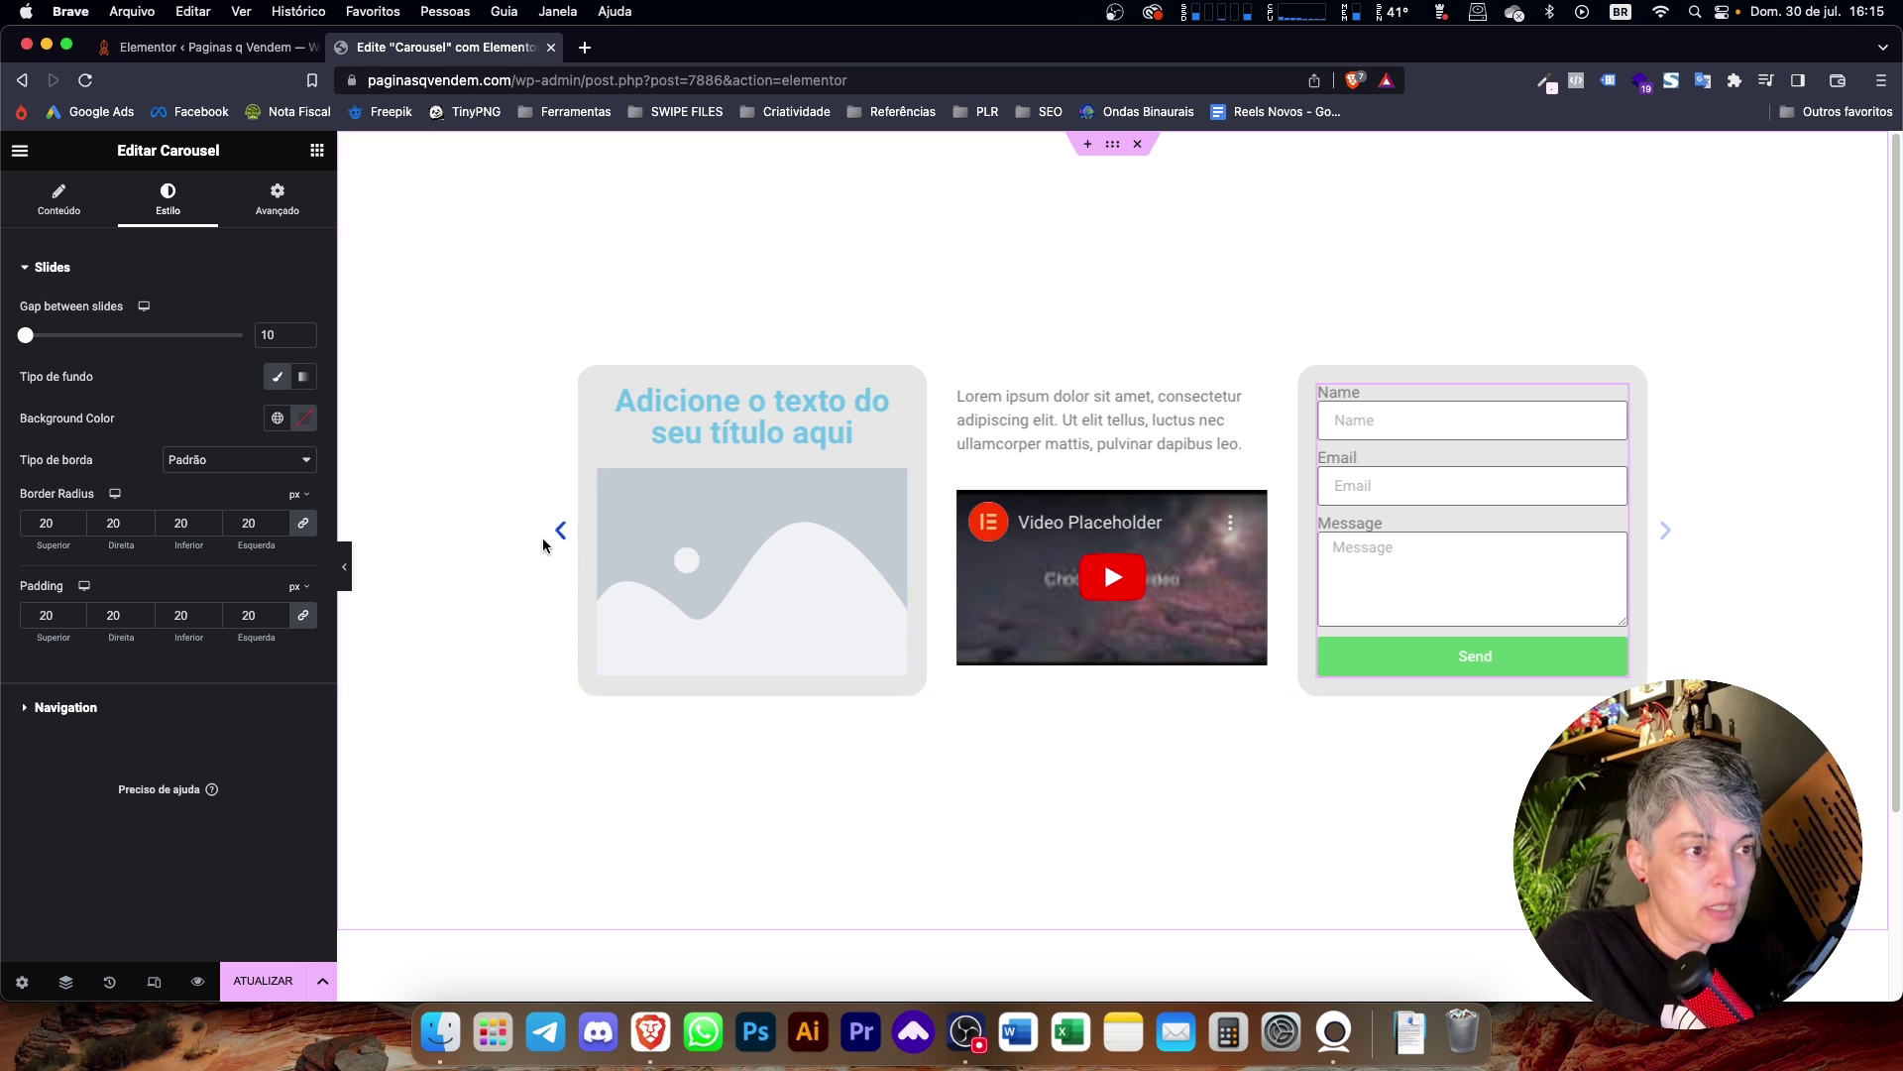
left_click(559, 533)
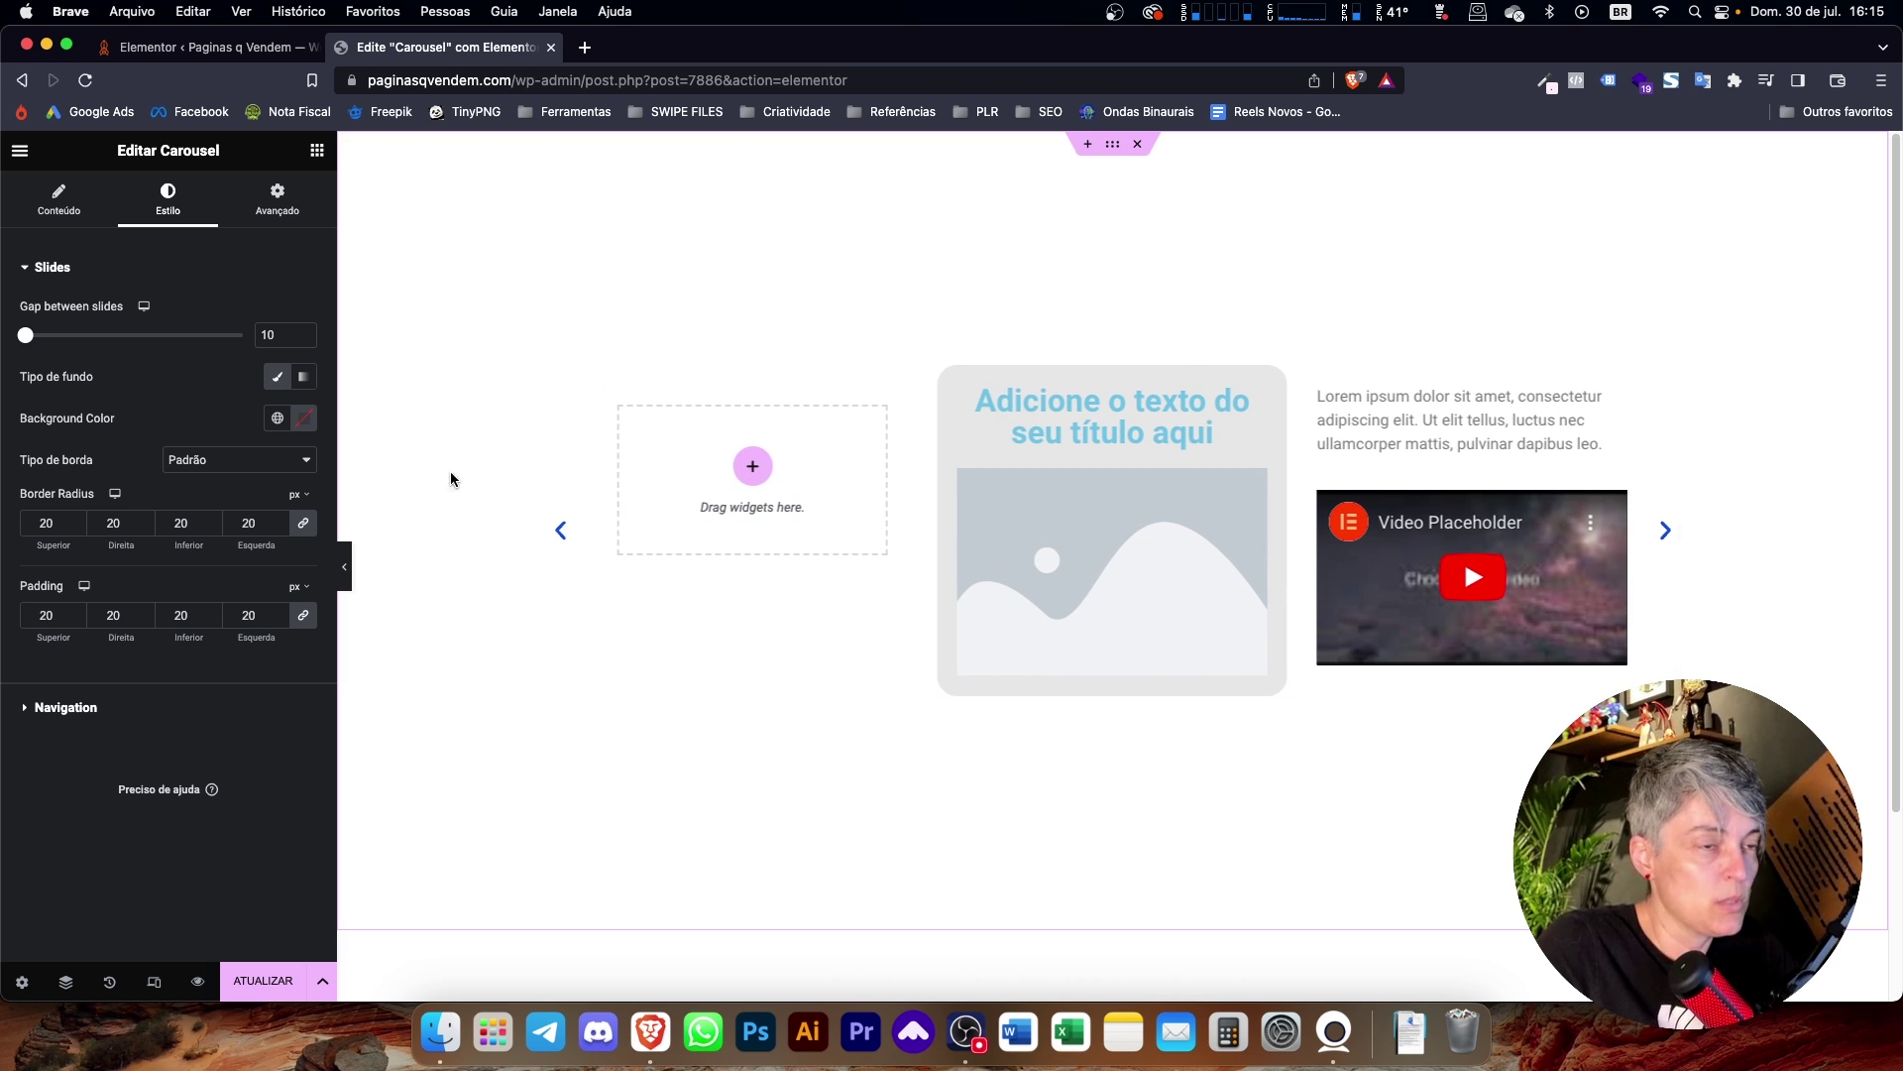
left_click(316, 150)
scroll(263, 783, "down", 6)
scroll(265, 791, "down", 3)
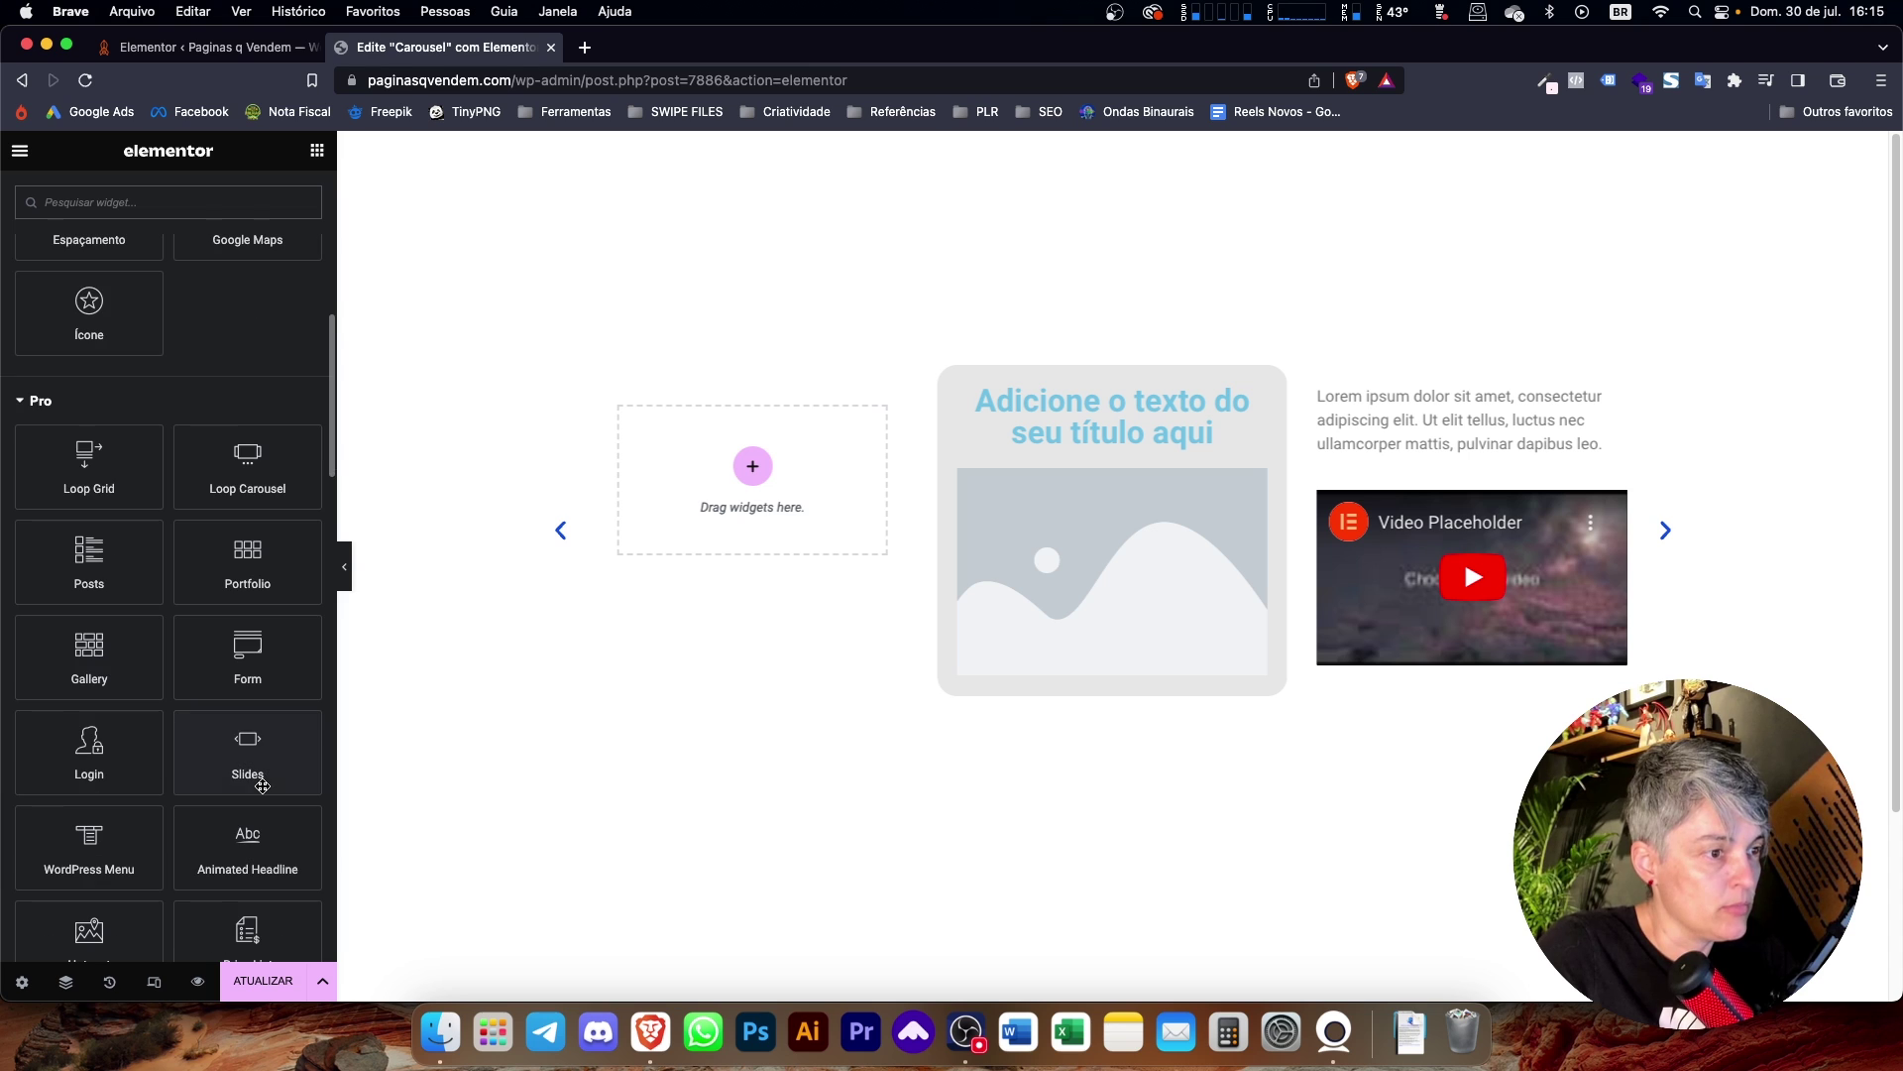
left_click_drag(250, 696, 771, 486)
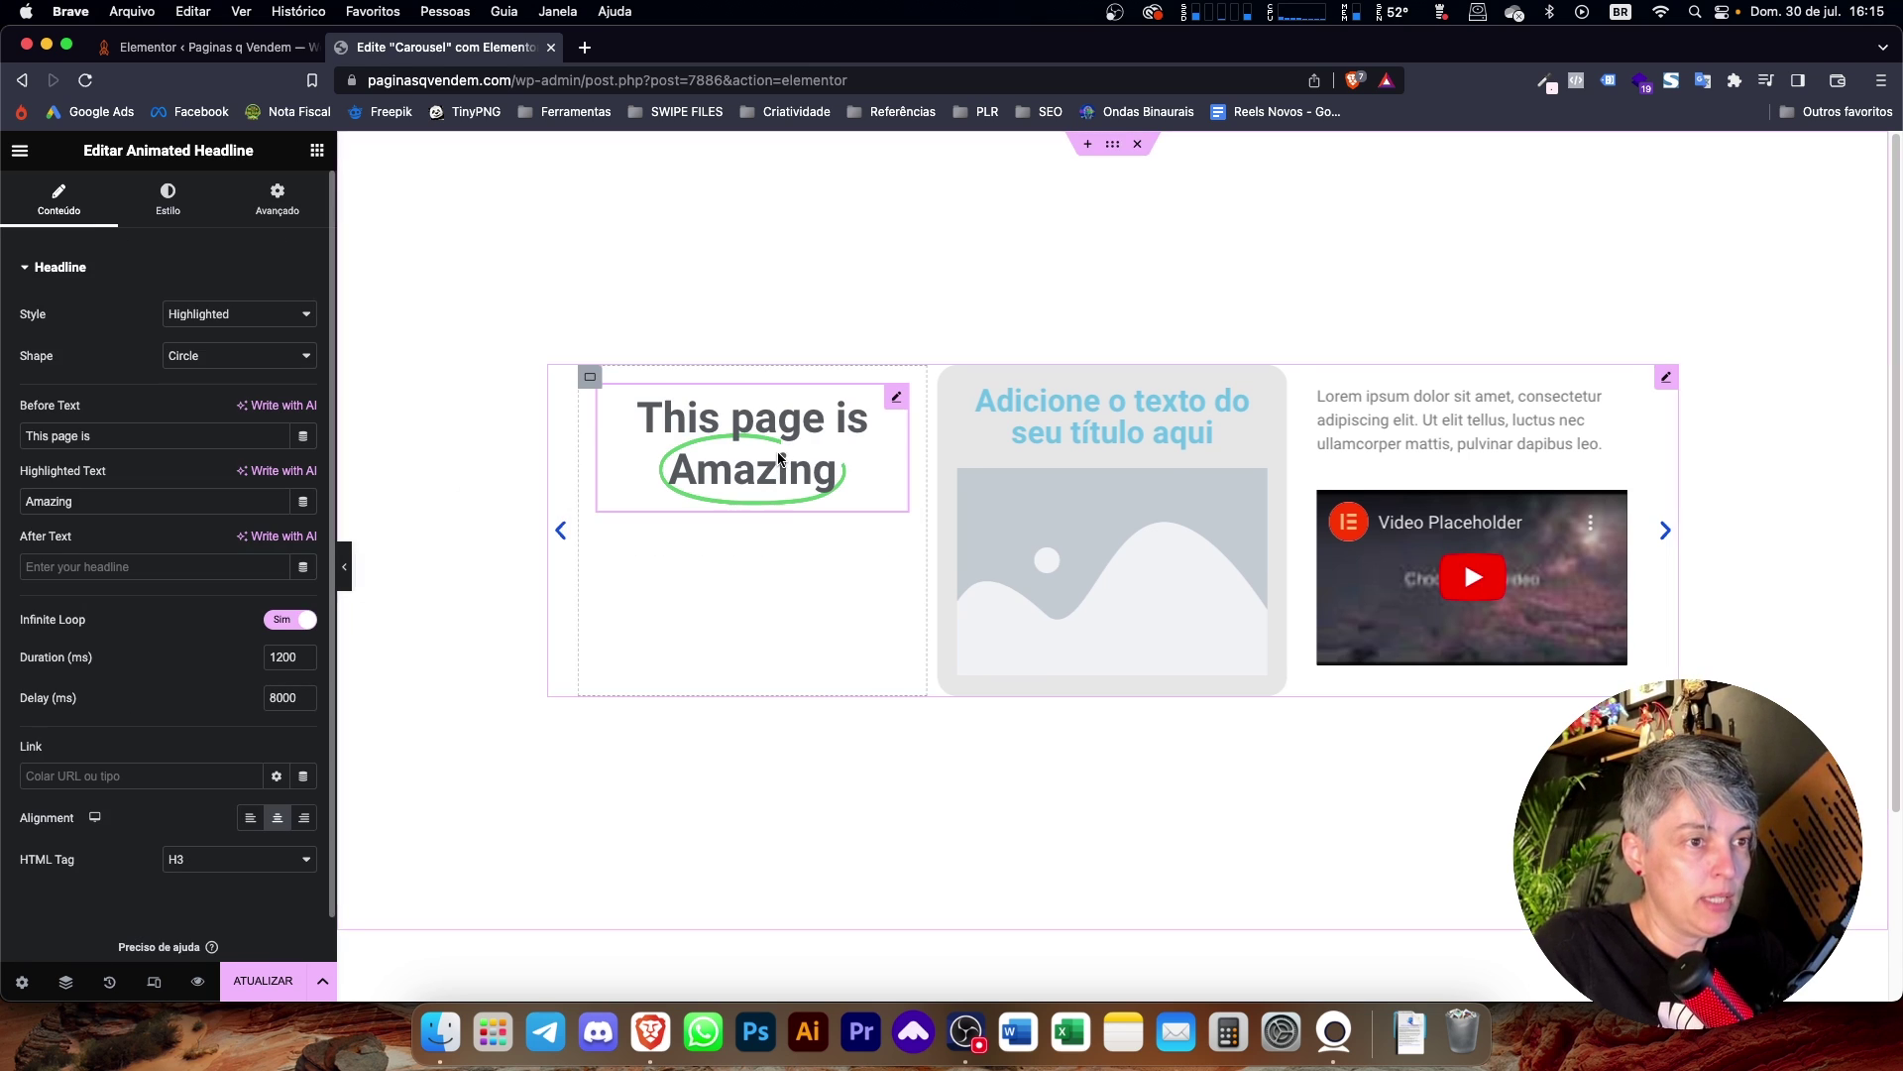
Add a Botão widget below the animated headline and centre-align it.
left_click(317, 150)
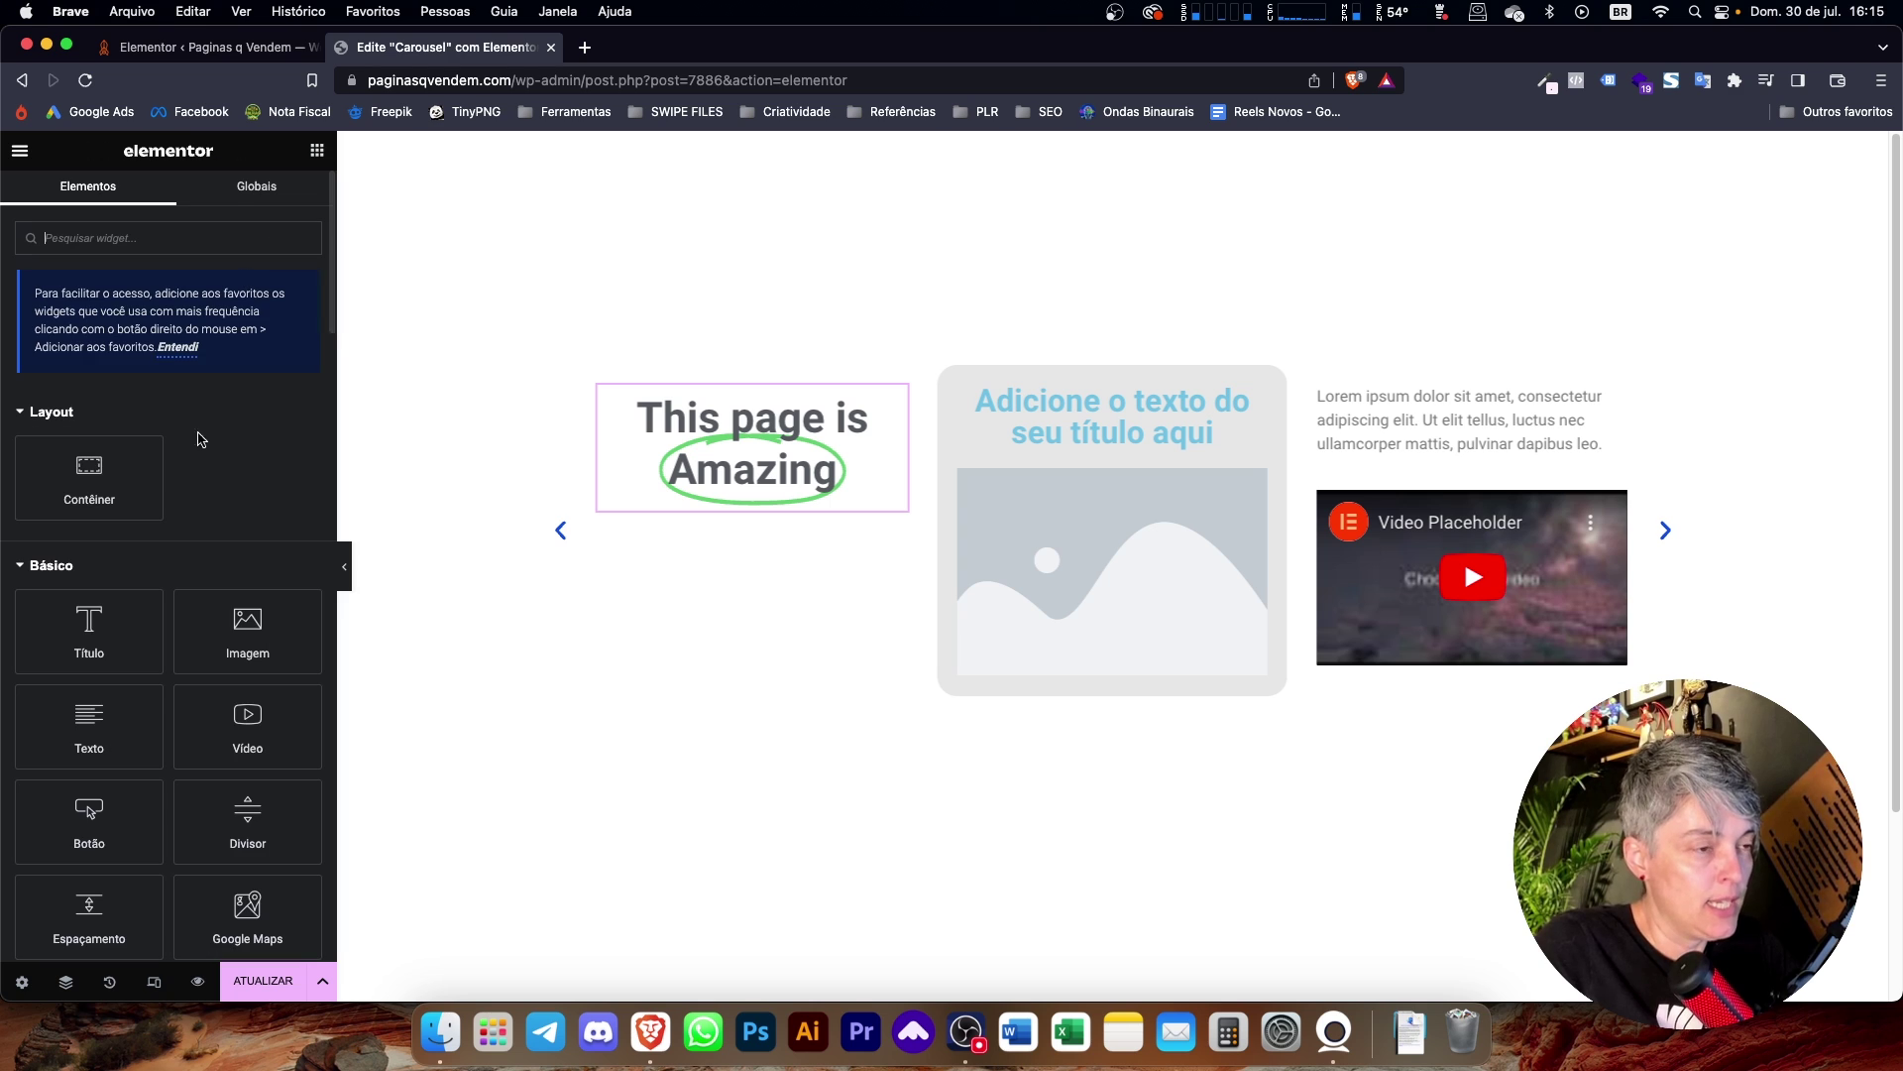
scroll(220, 743, "down", 1)
scroll(220, 742, "down", 5)
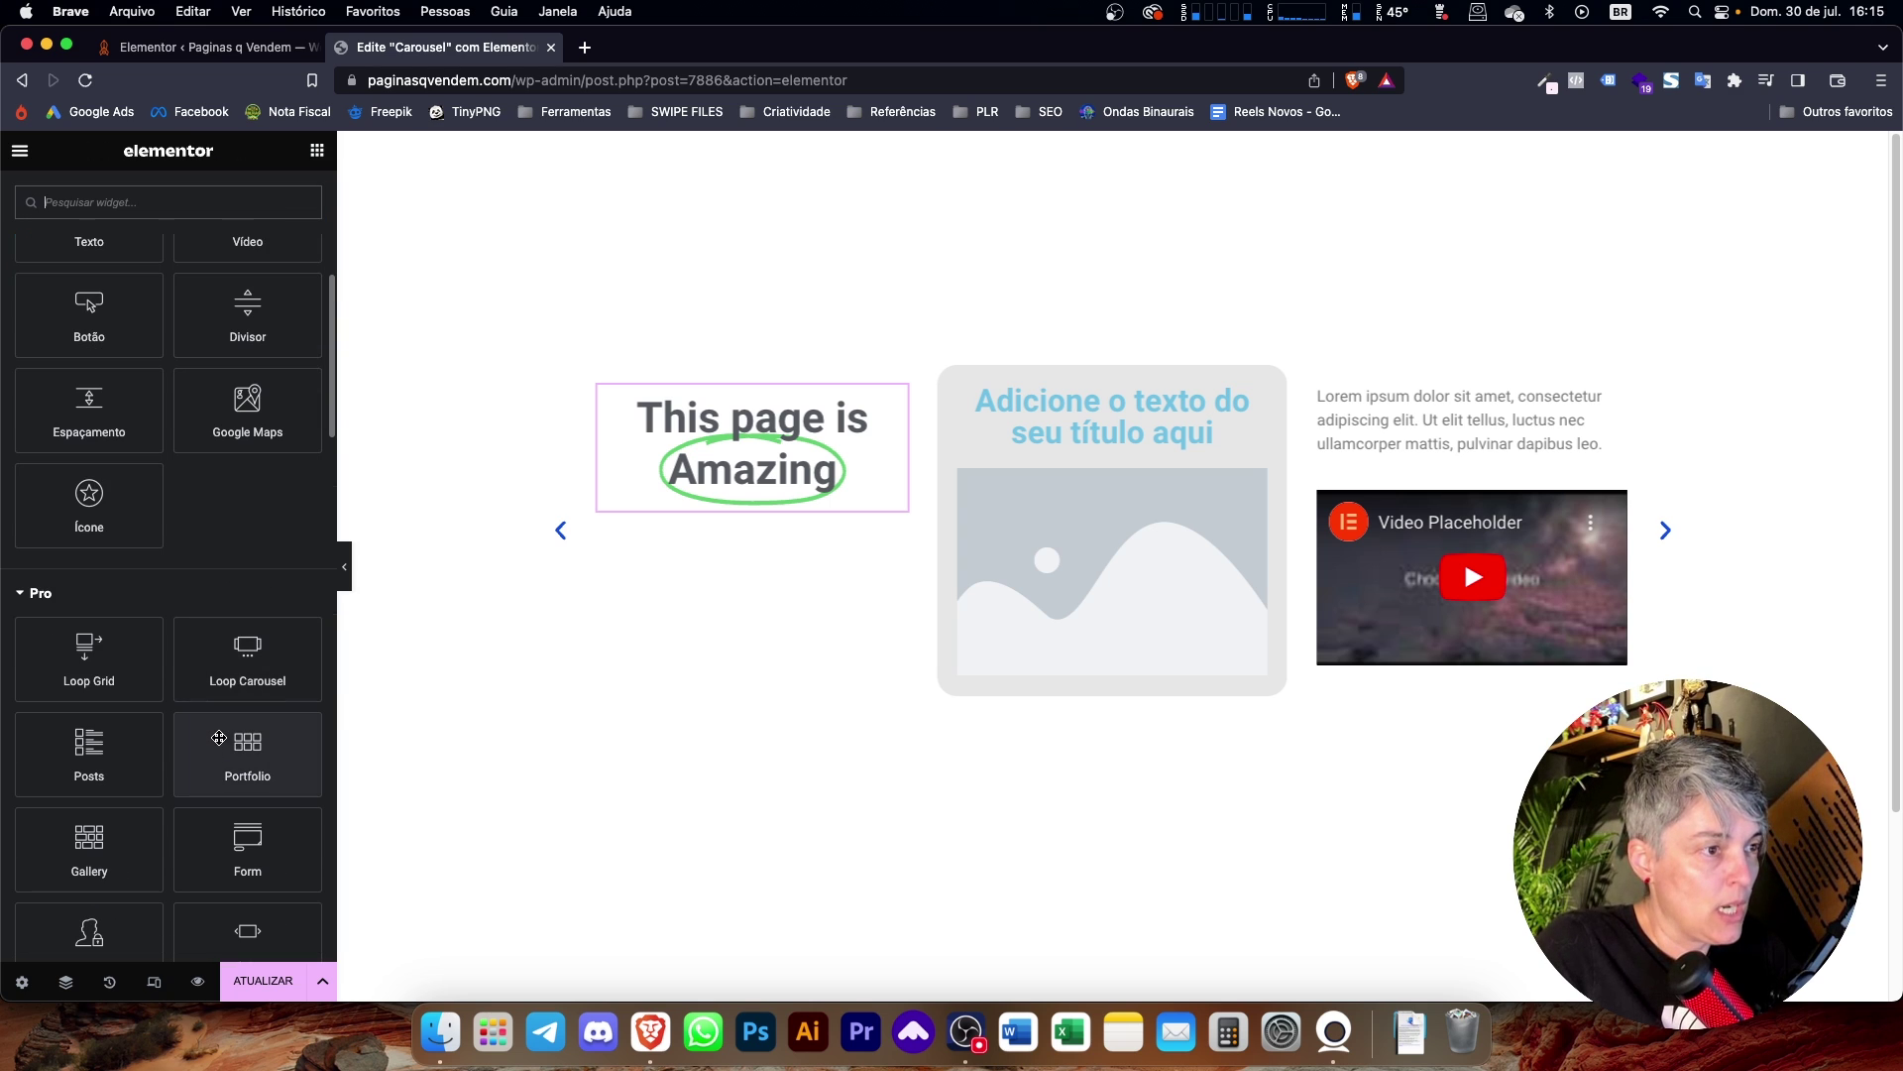
scroll(174, 673, "up", 5)
left_click_drag(104, 687, 775, 510)
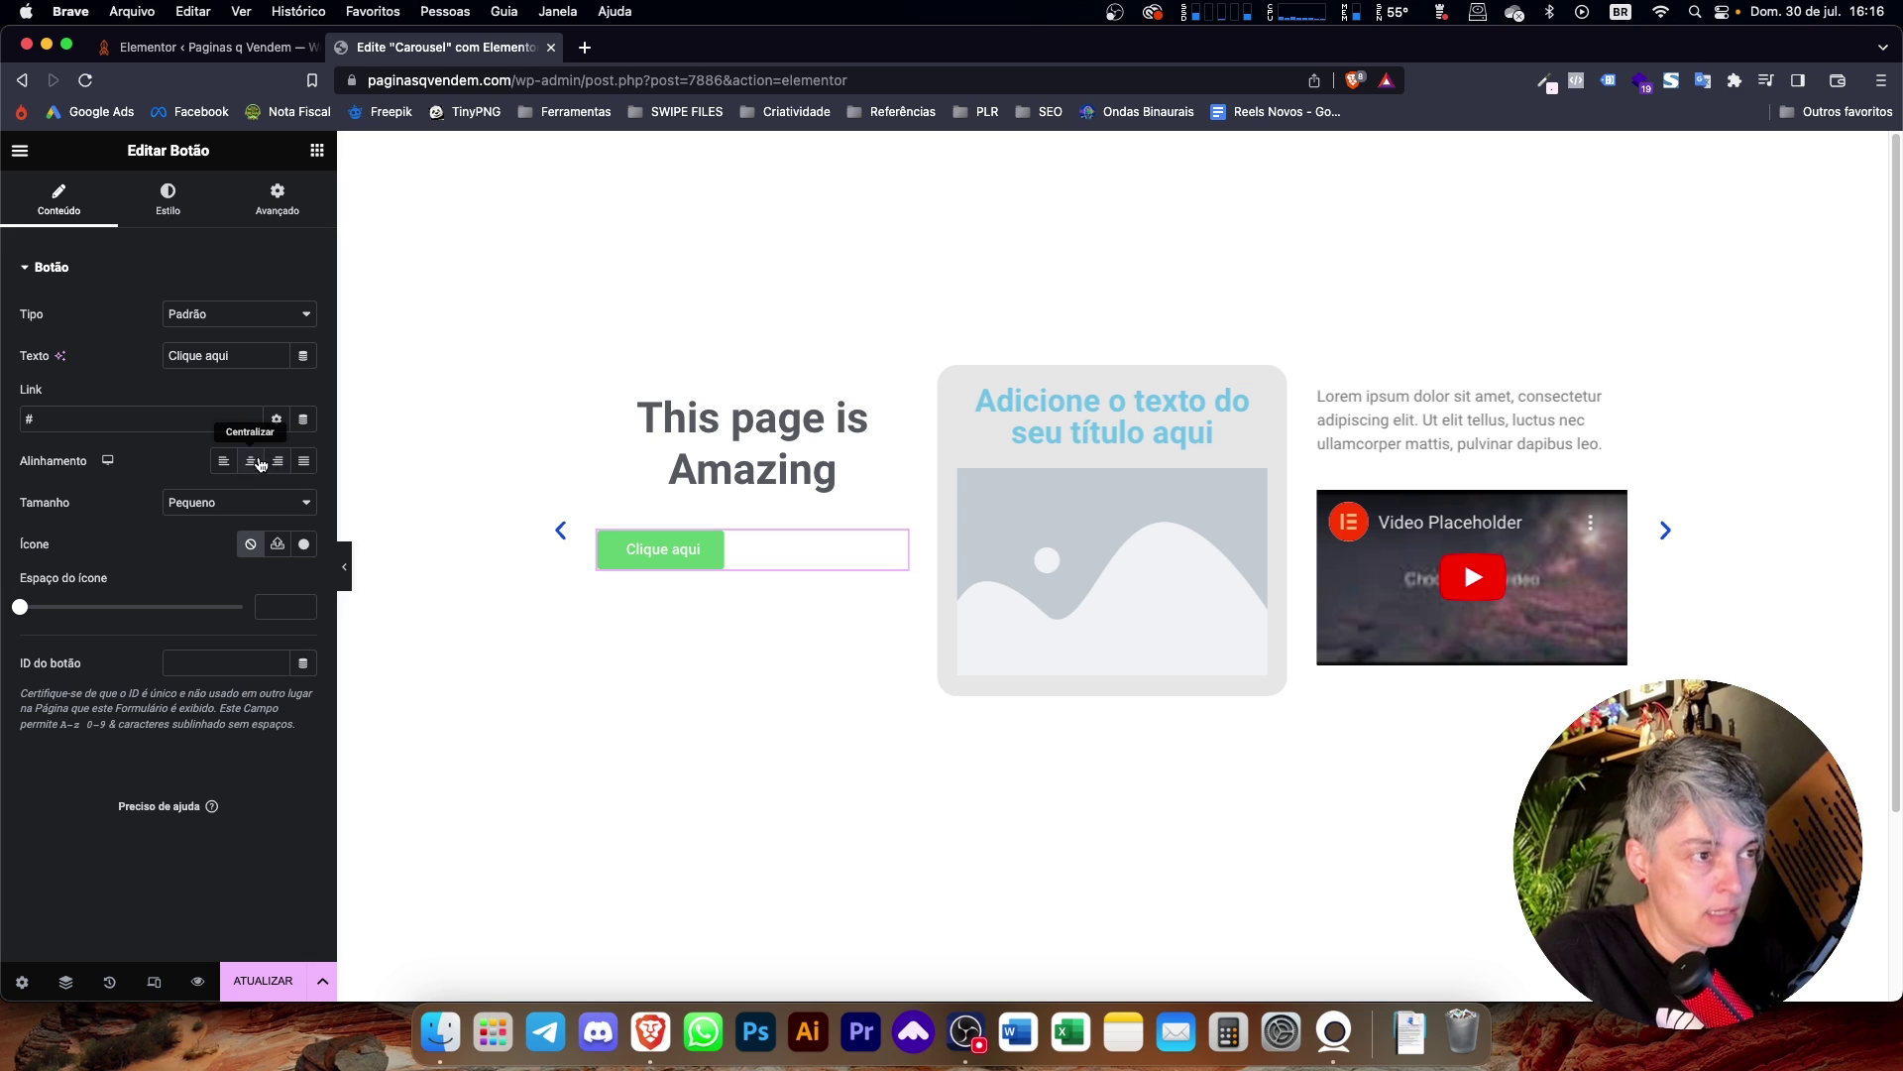
left_click(251, 461)
Move the carousel back one slide and add a Media Carousel widget to the empty grey slide.
left_click(559, 533)
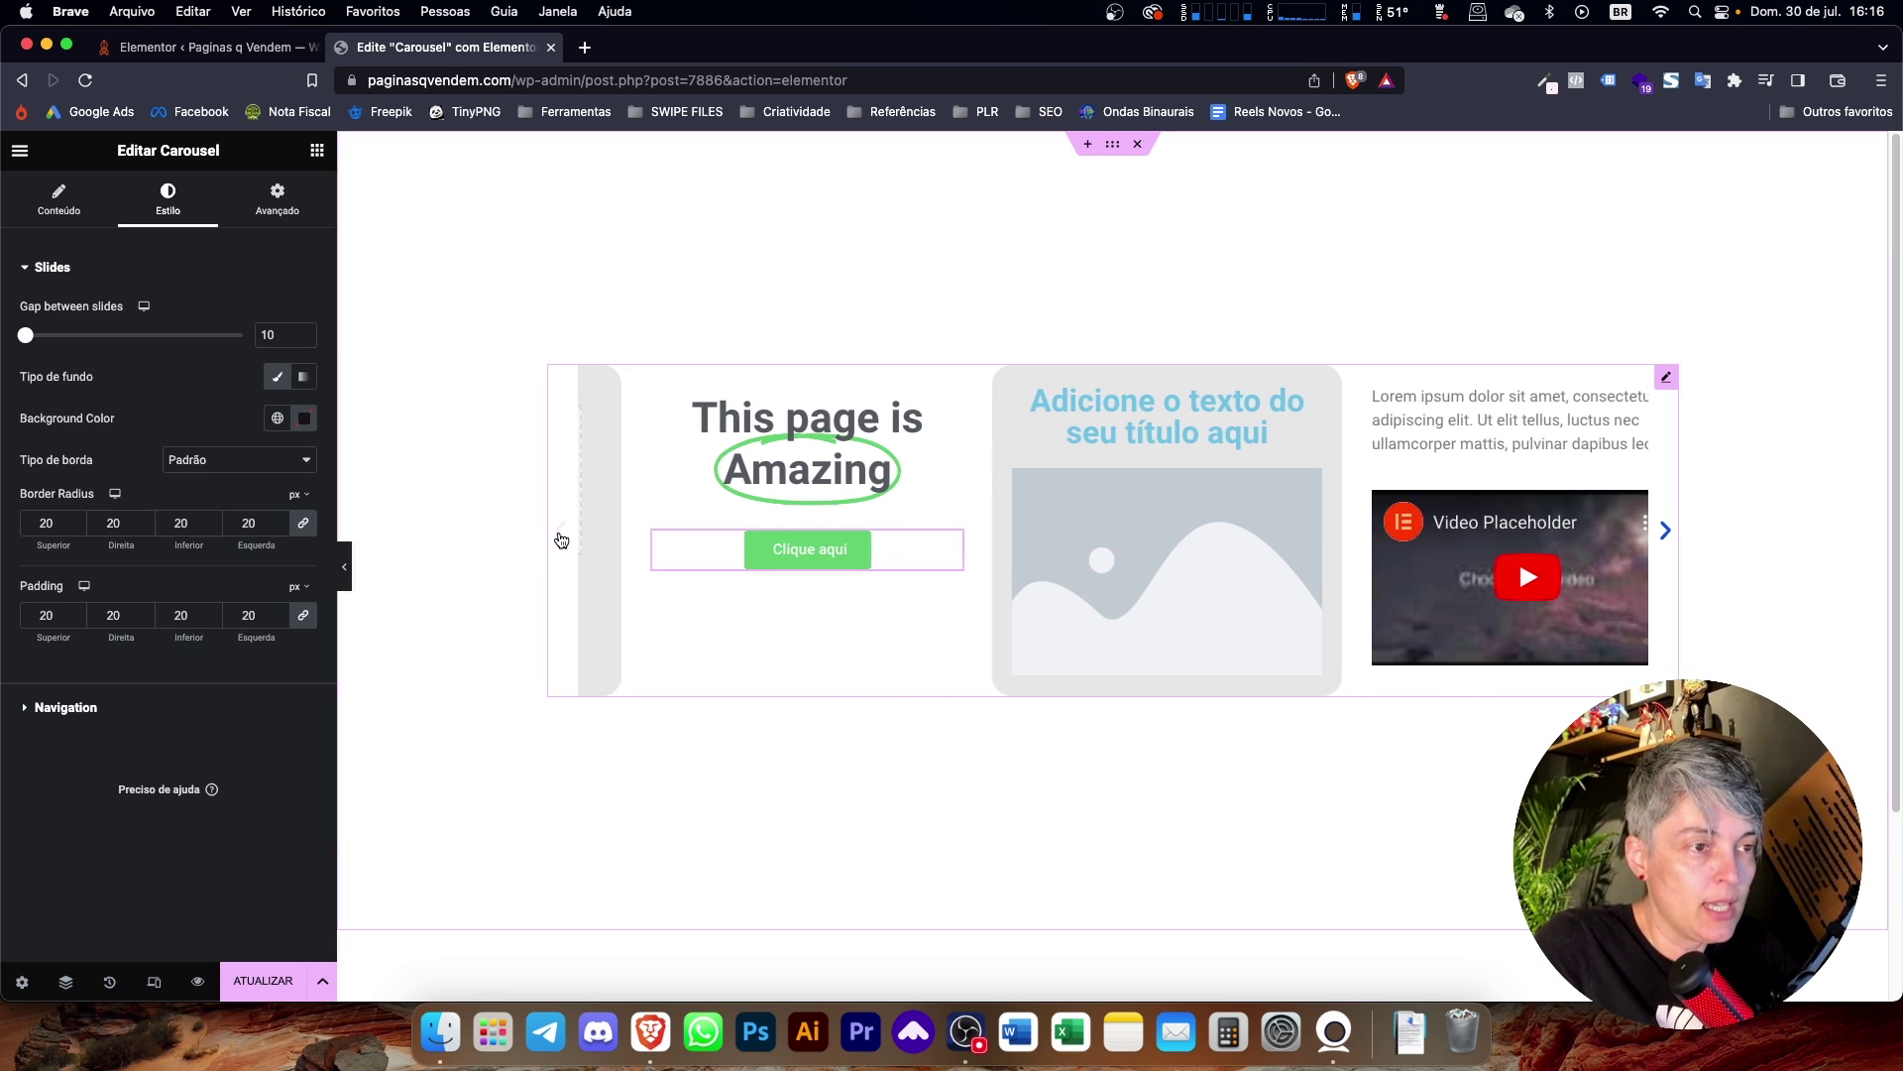
left_click(318, 149)
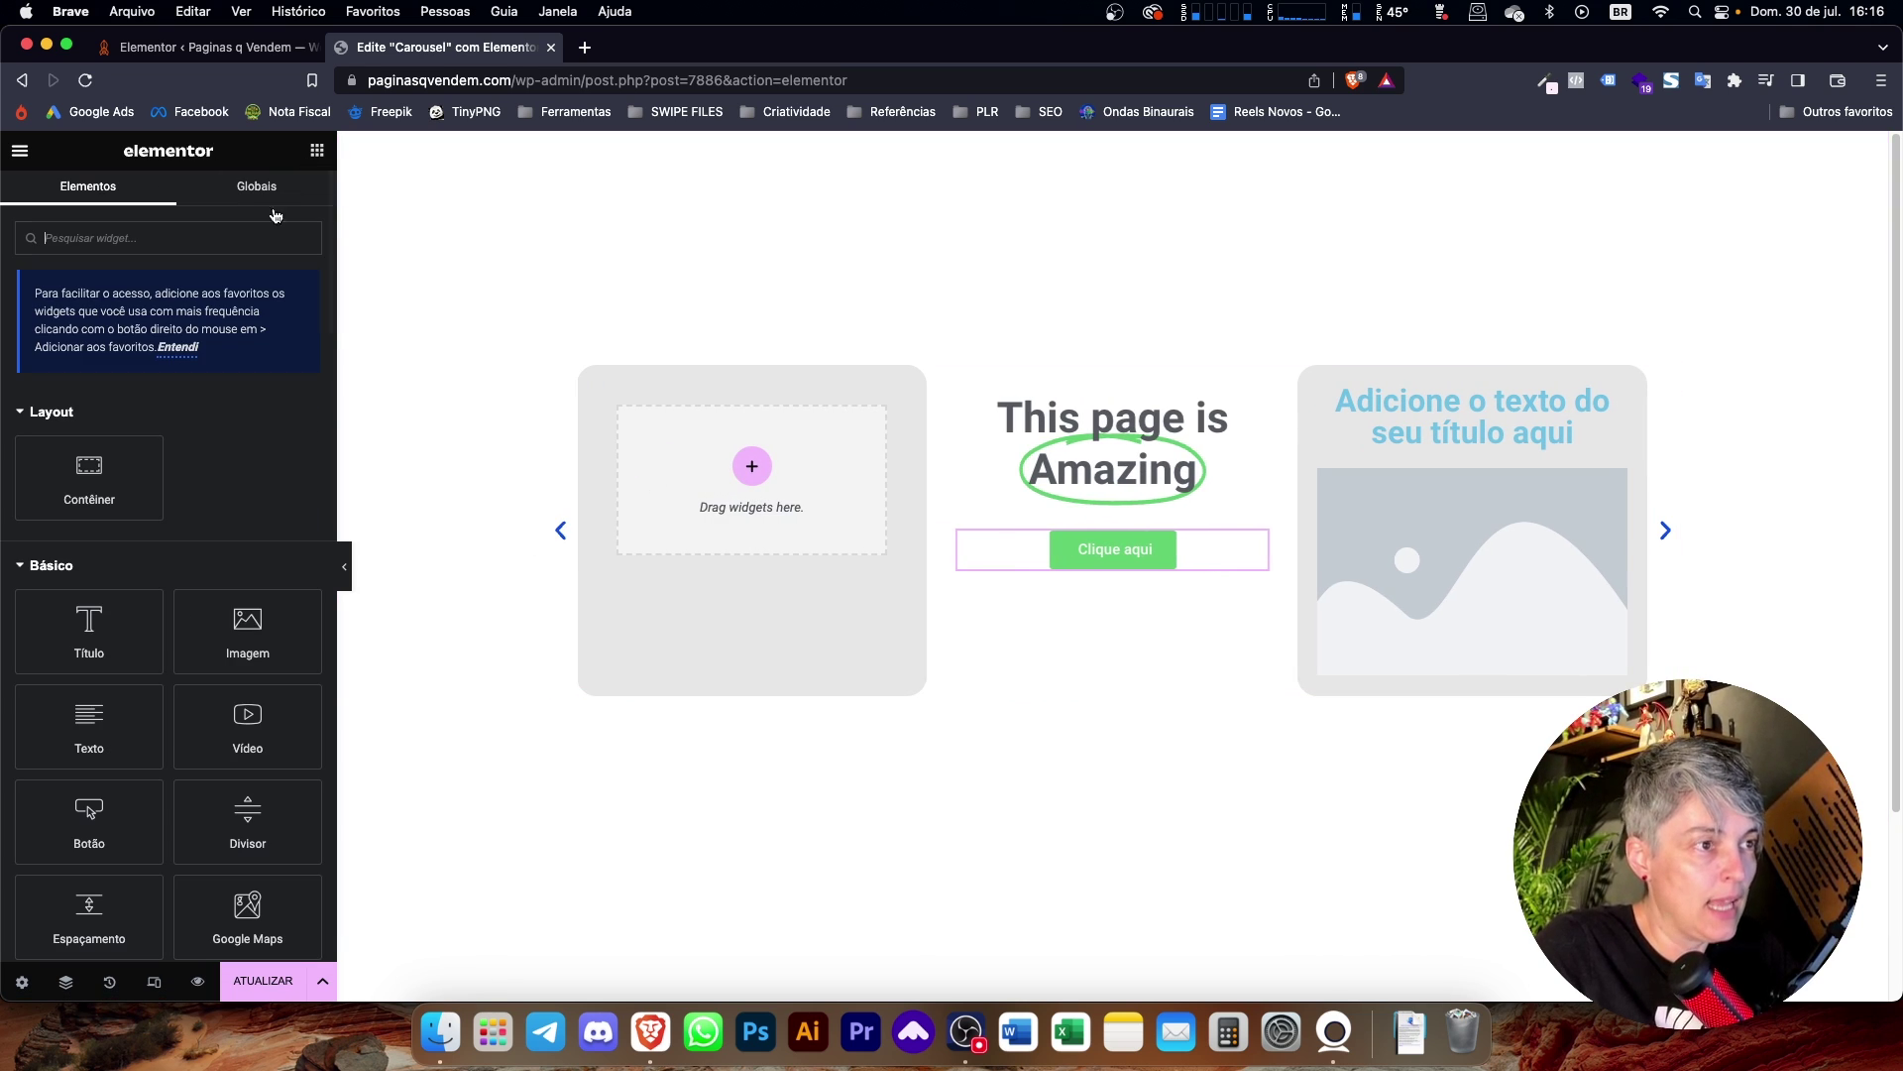
scroll(230, 635, "down", 3)
scroll(230, 634, "down", 6)
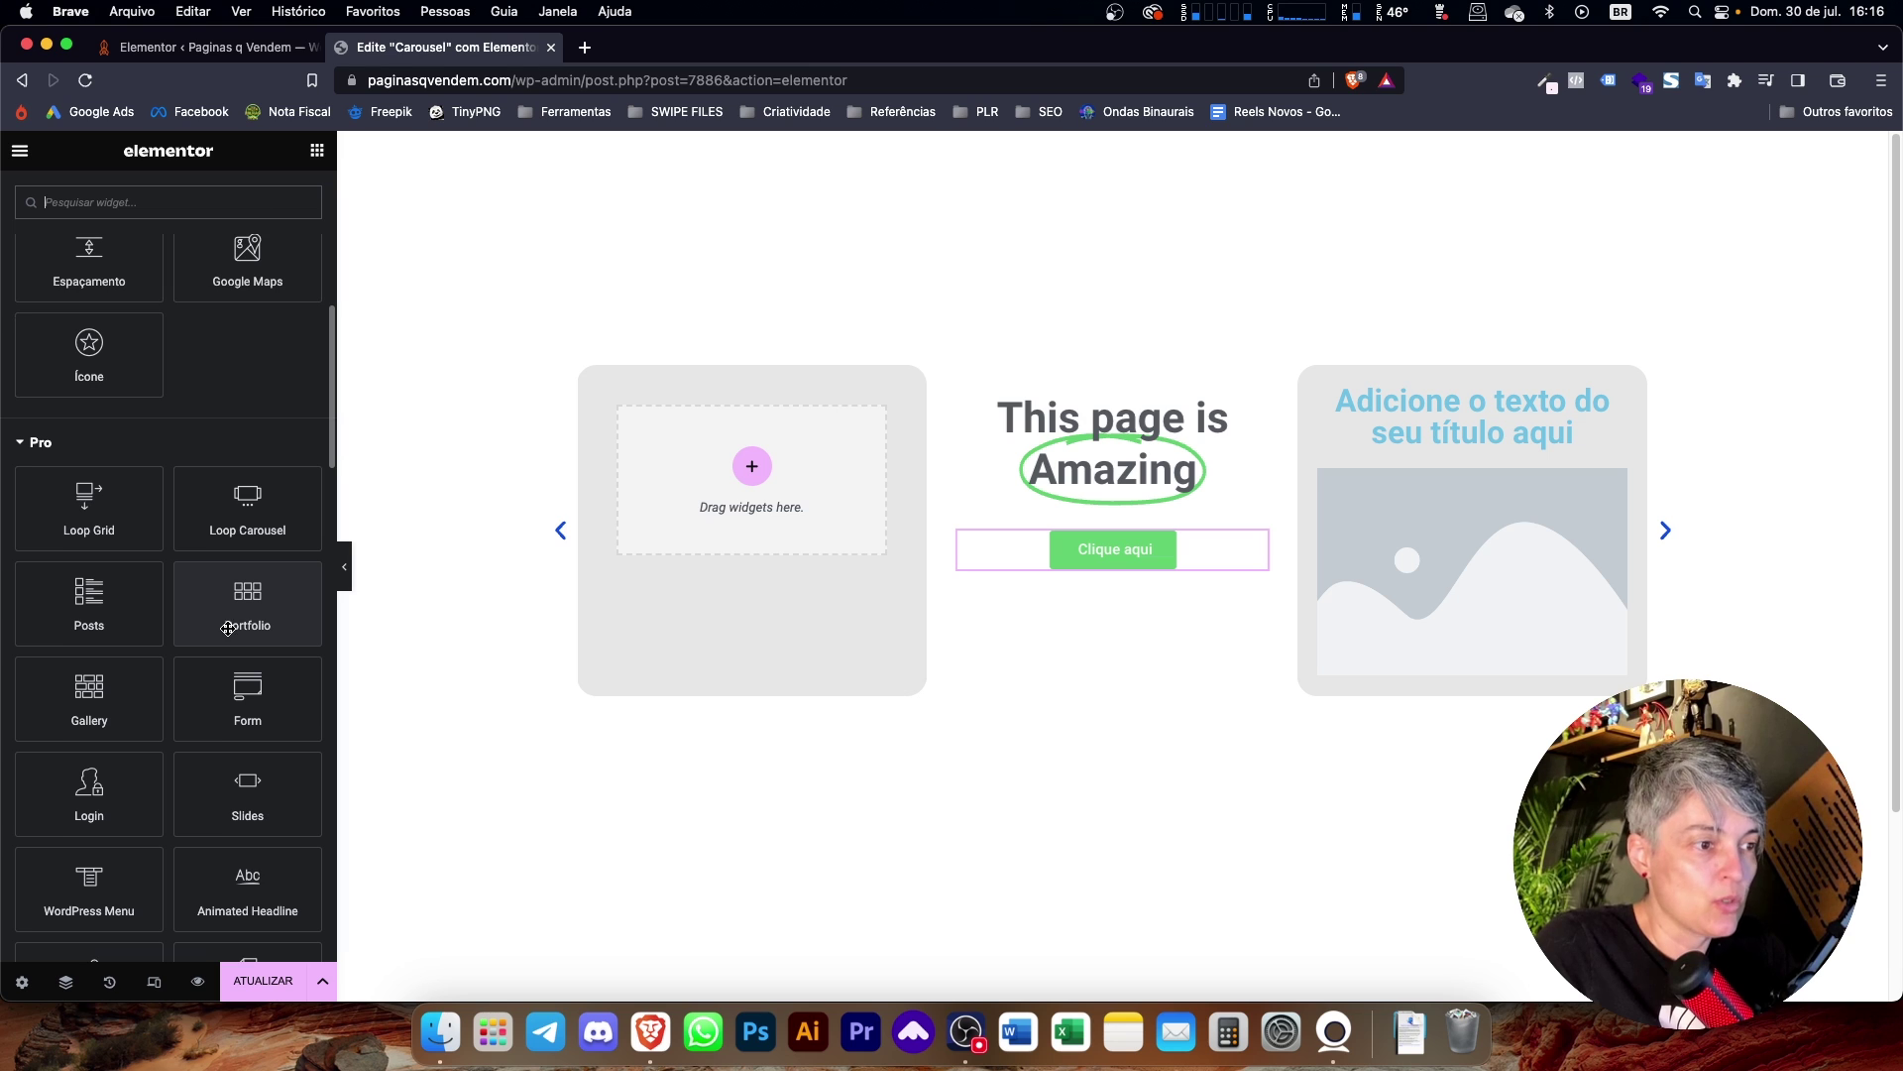
scroll(233, 646, "down", 5)
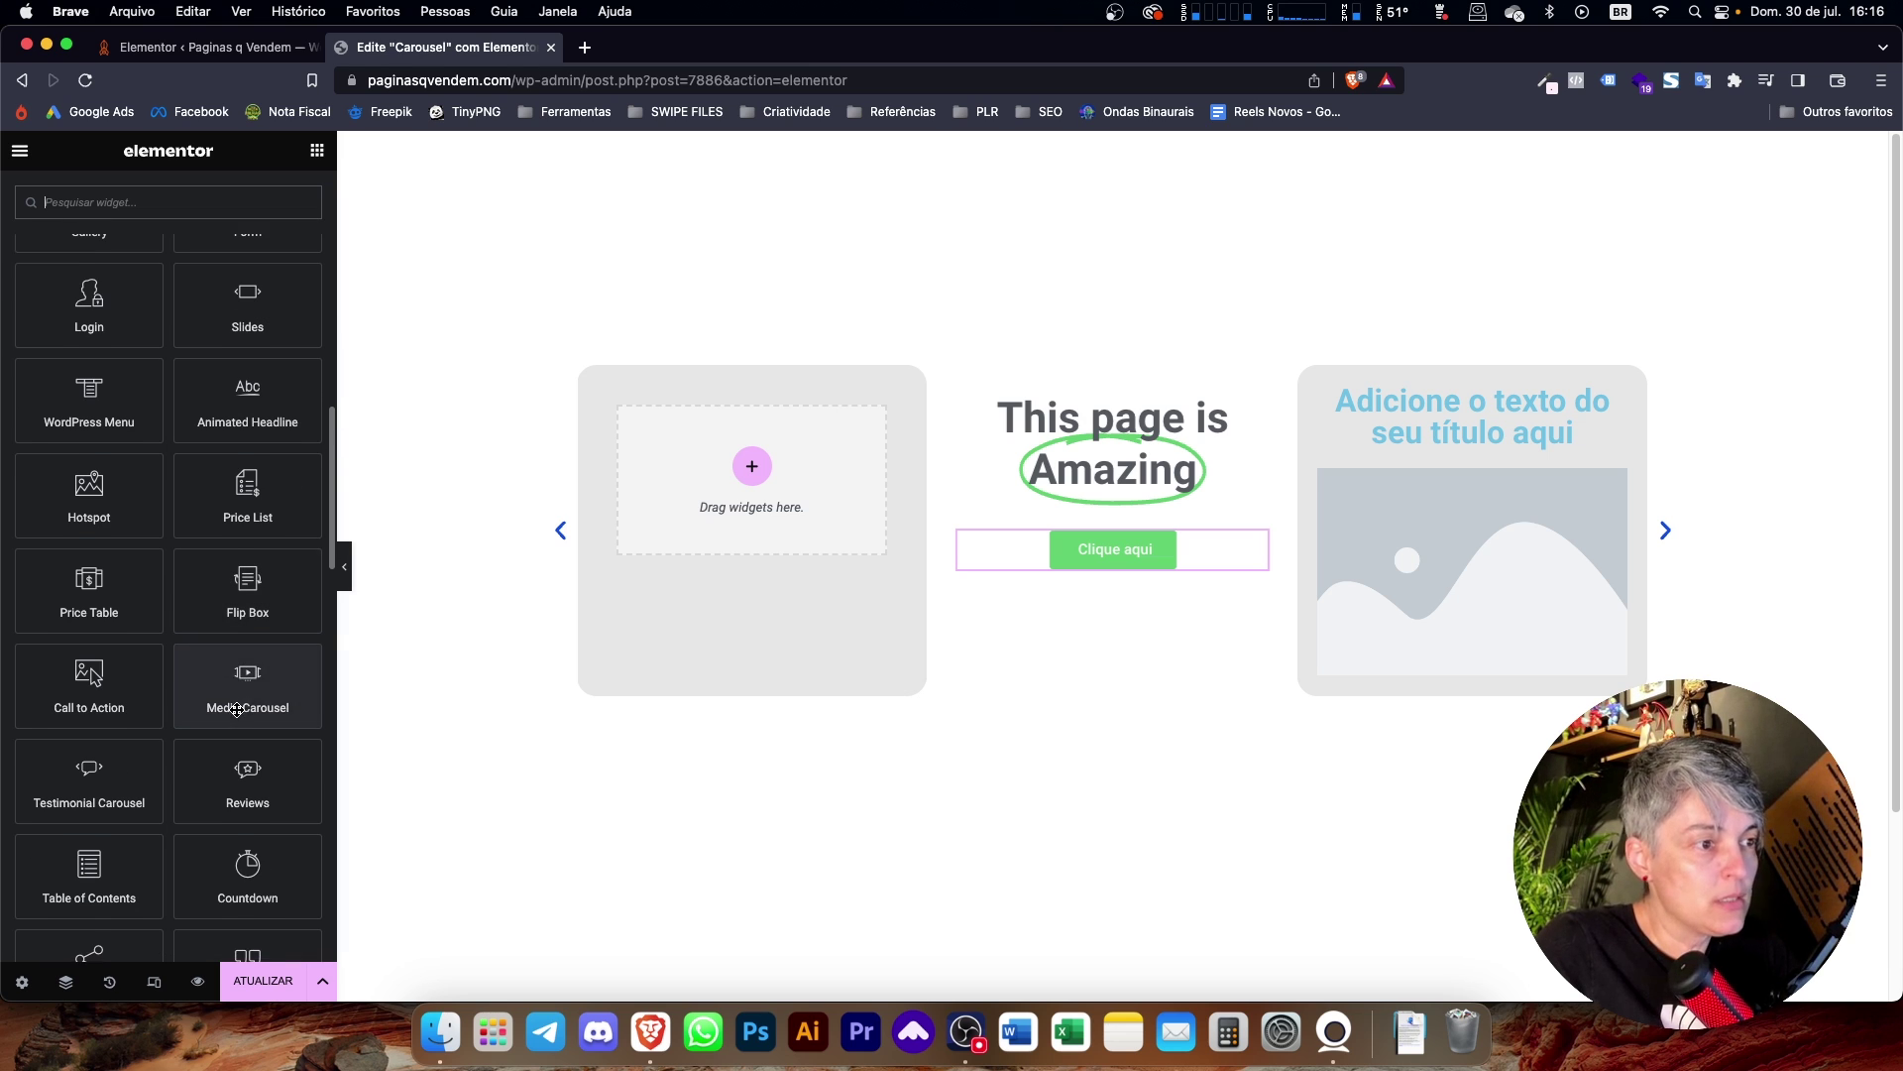
left_click_drag(248, 342, 799, 464)
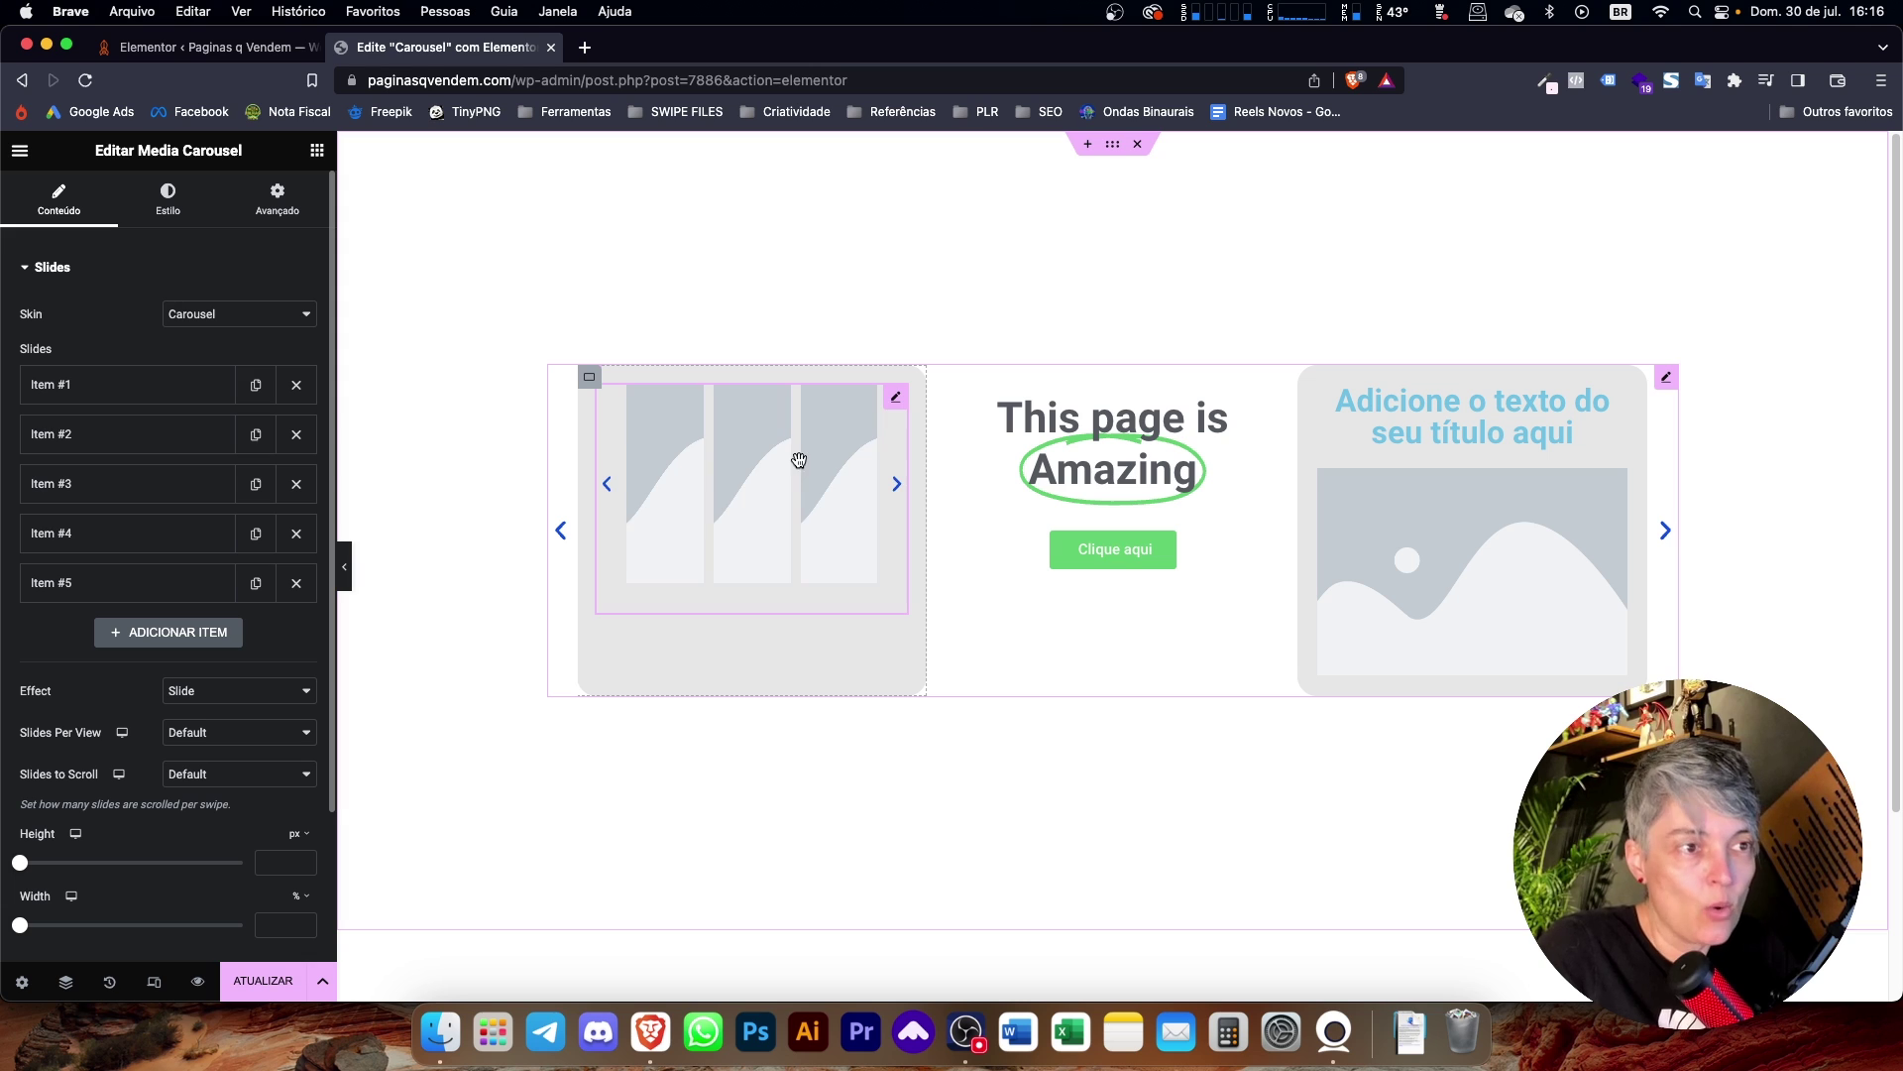
Try 2 slides per view in the nested Media Carousel, and settle on 1.
left_click(238, 691)
left_click(208, 739)
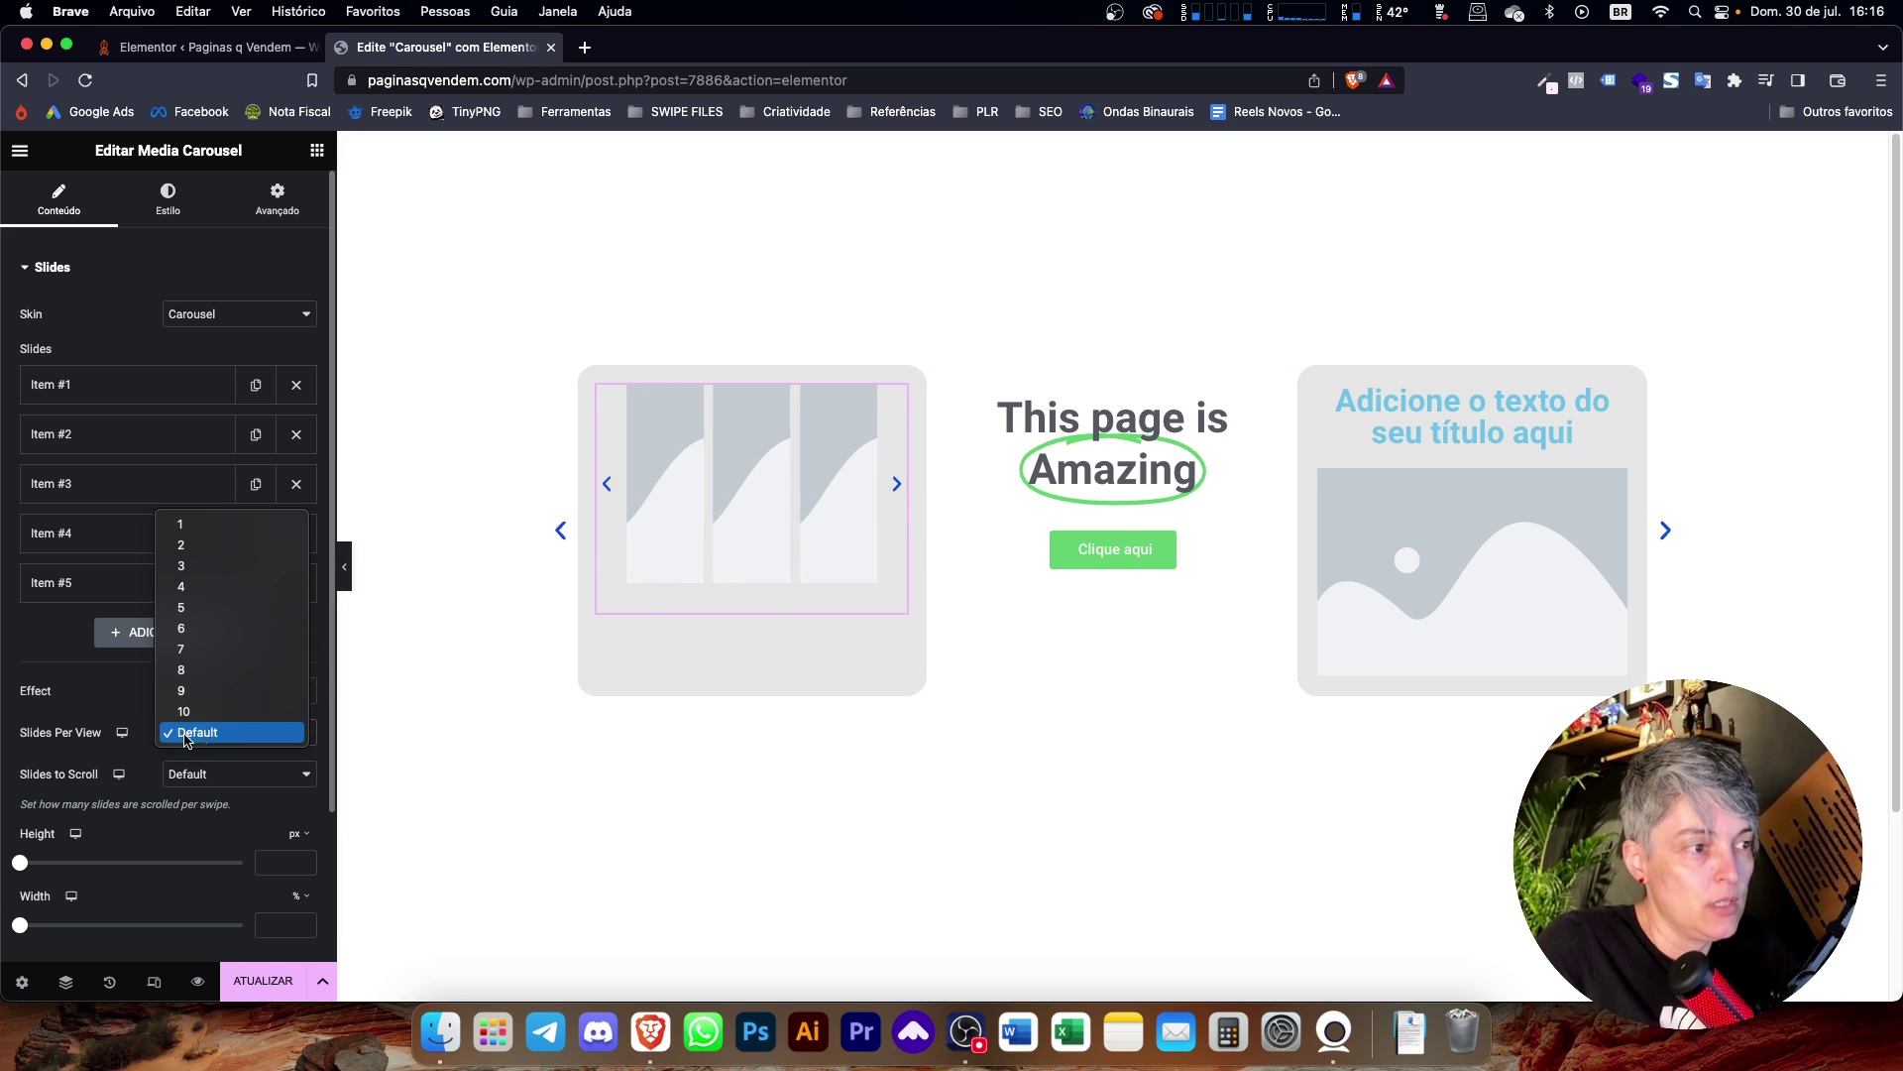
left_click(226, 551)
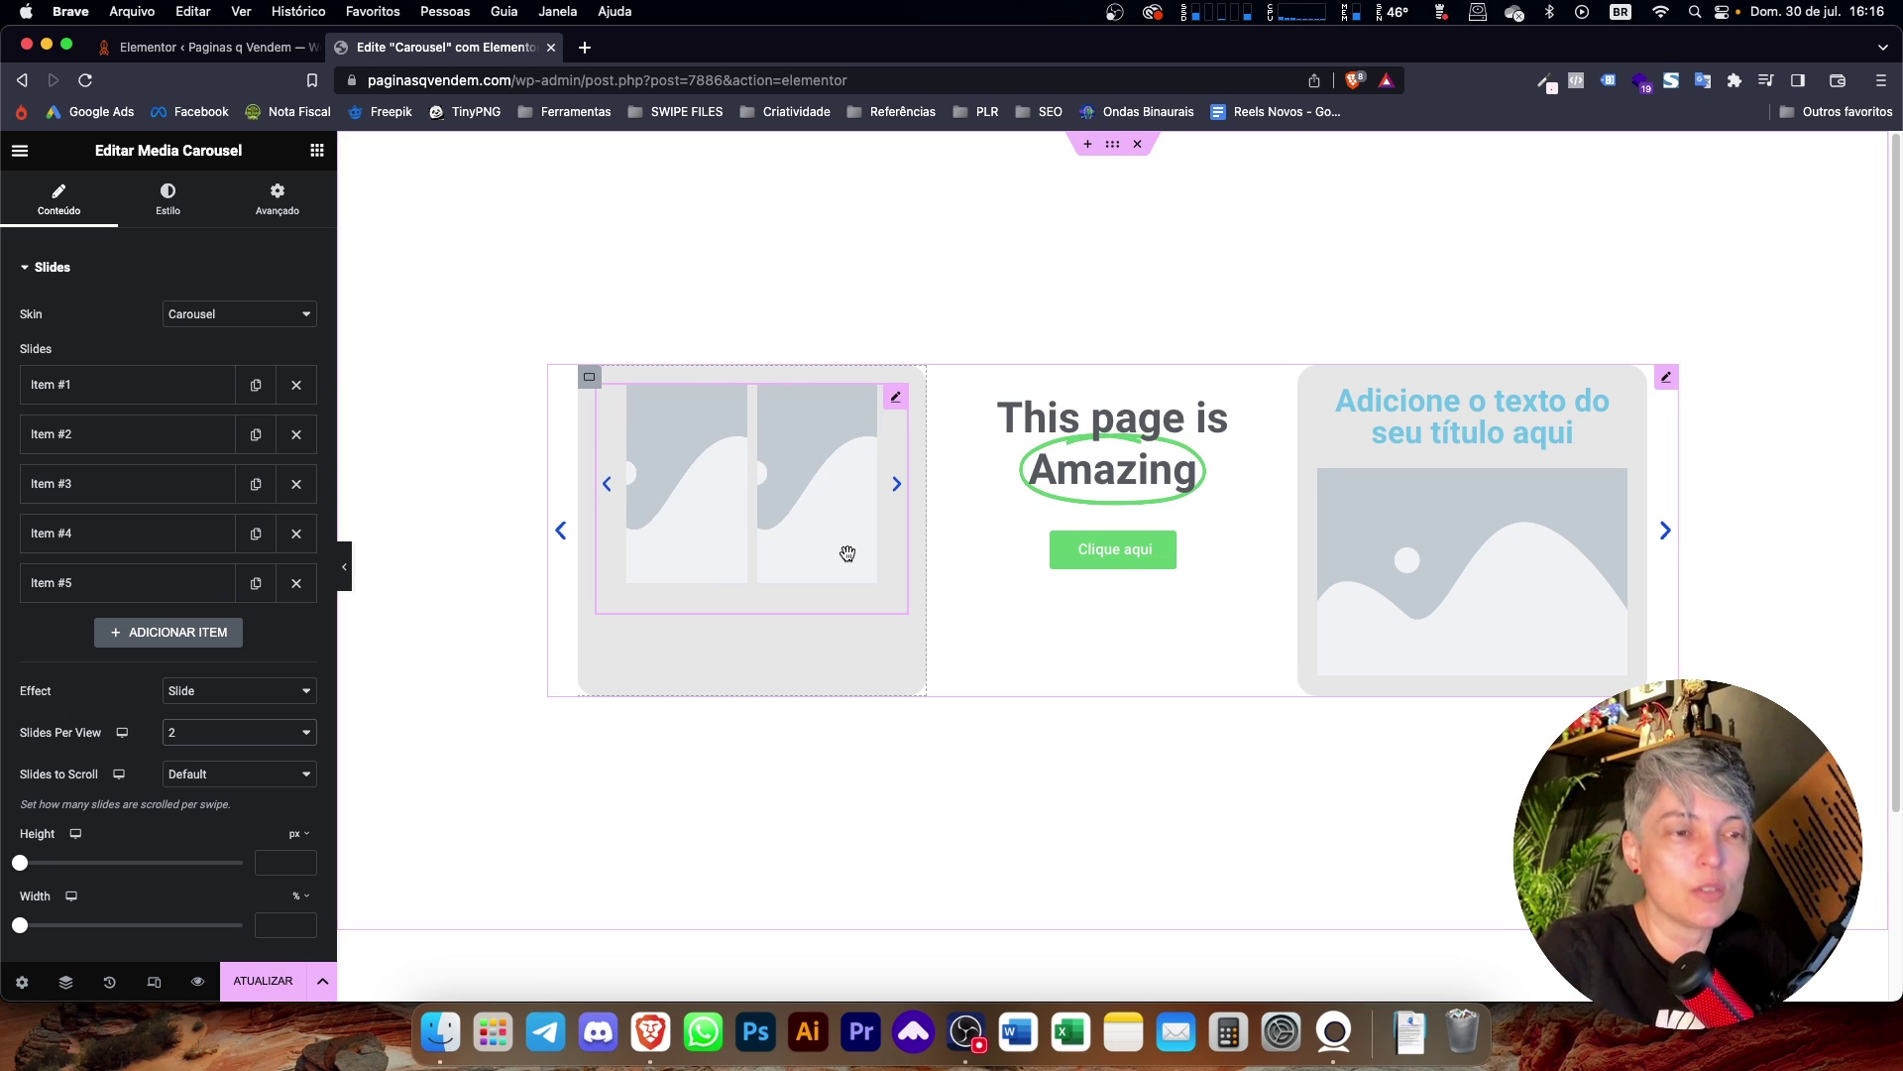
left_click(238, 739)
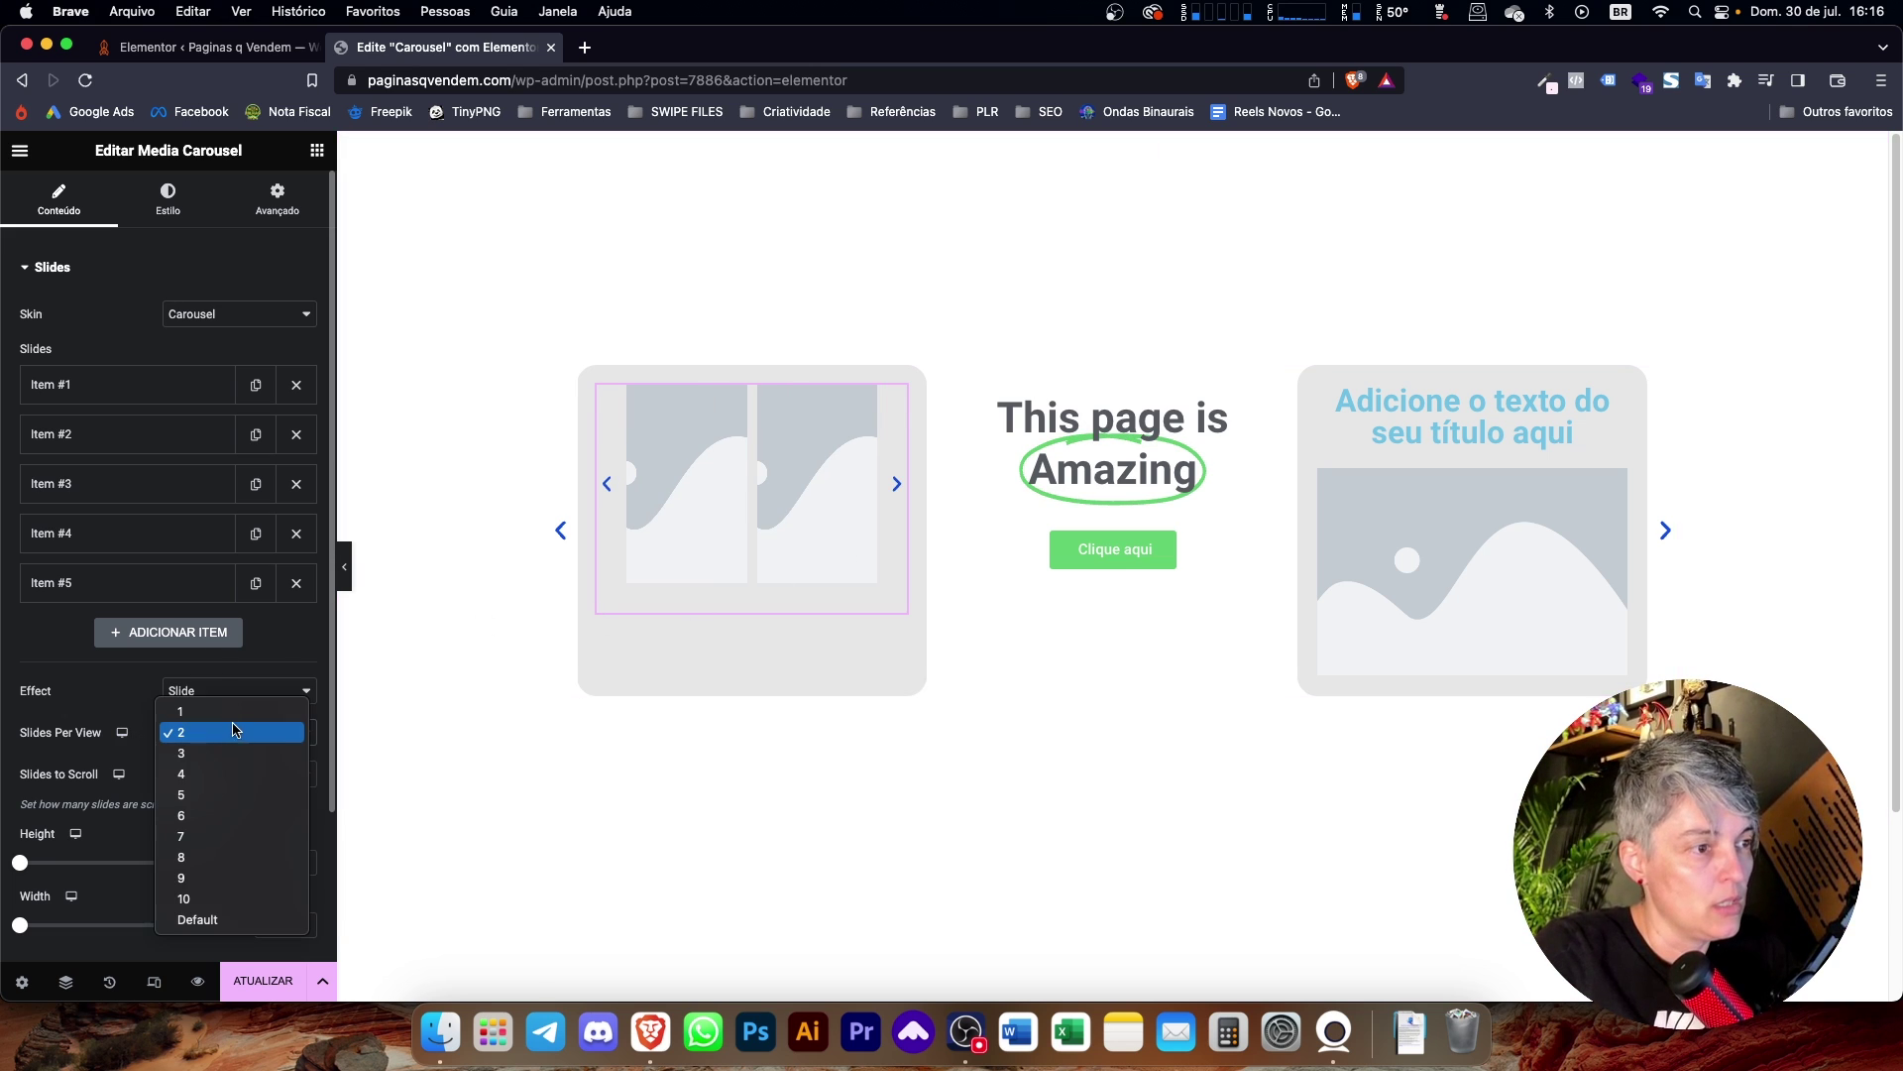
key("Return")
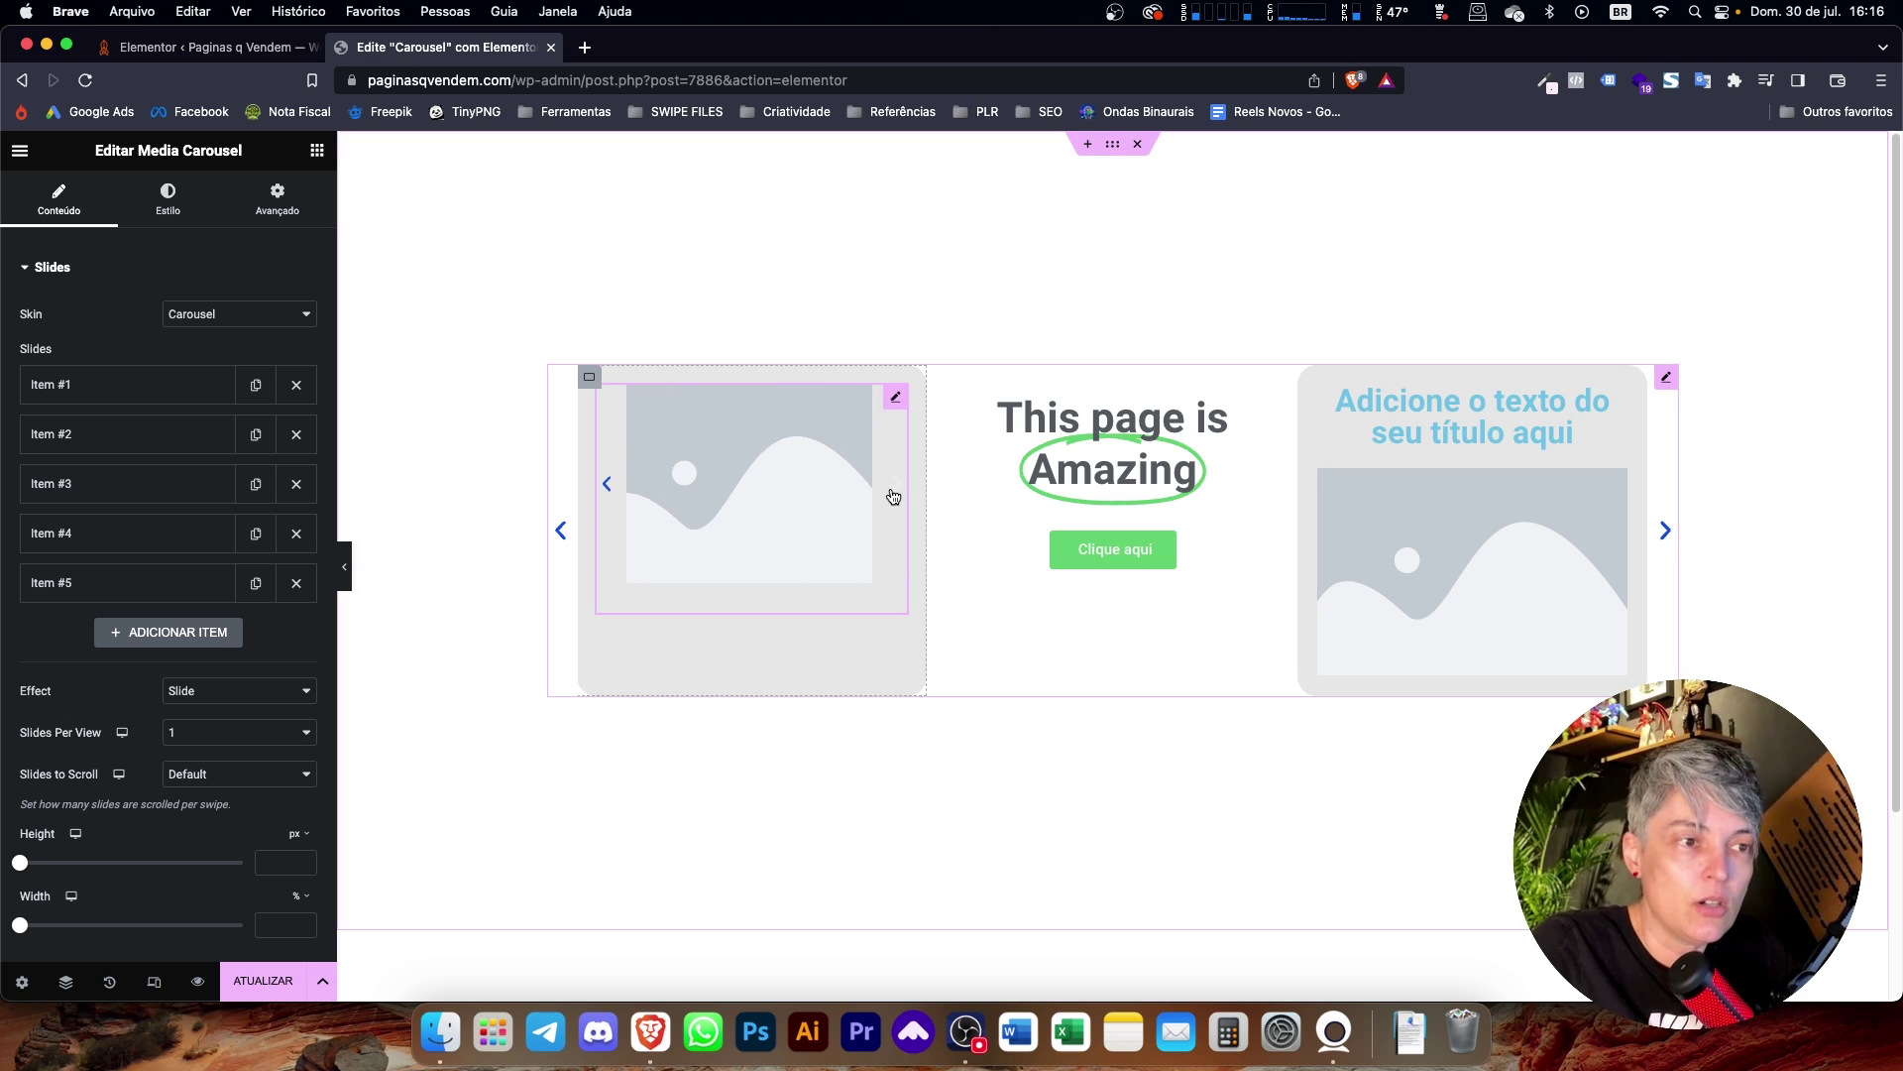
Move the carousel back one slide and add a Countdown widget to the empty white slide.
left_click(558, 532)
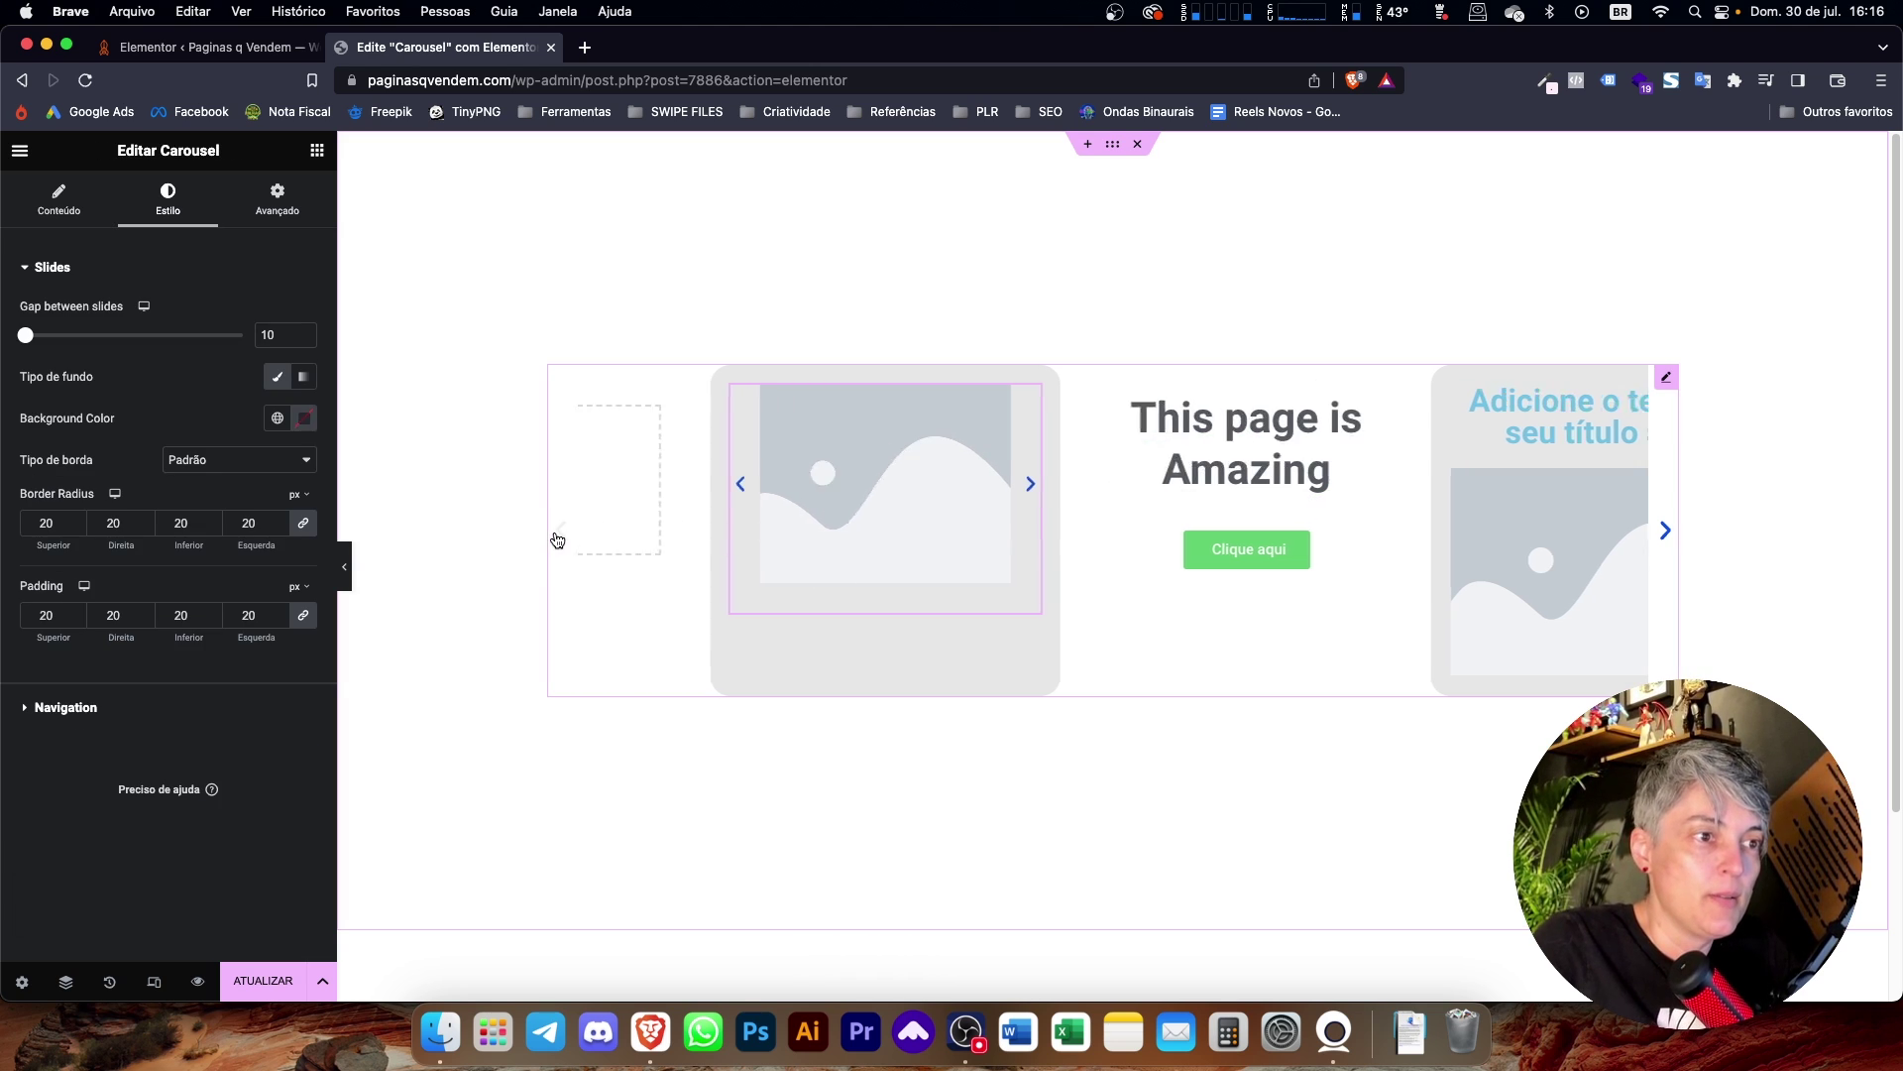
left_click(317, 149)
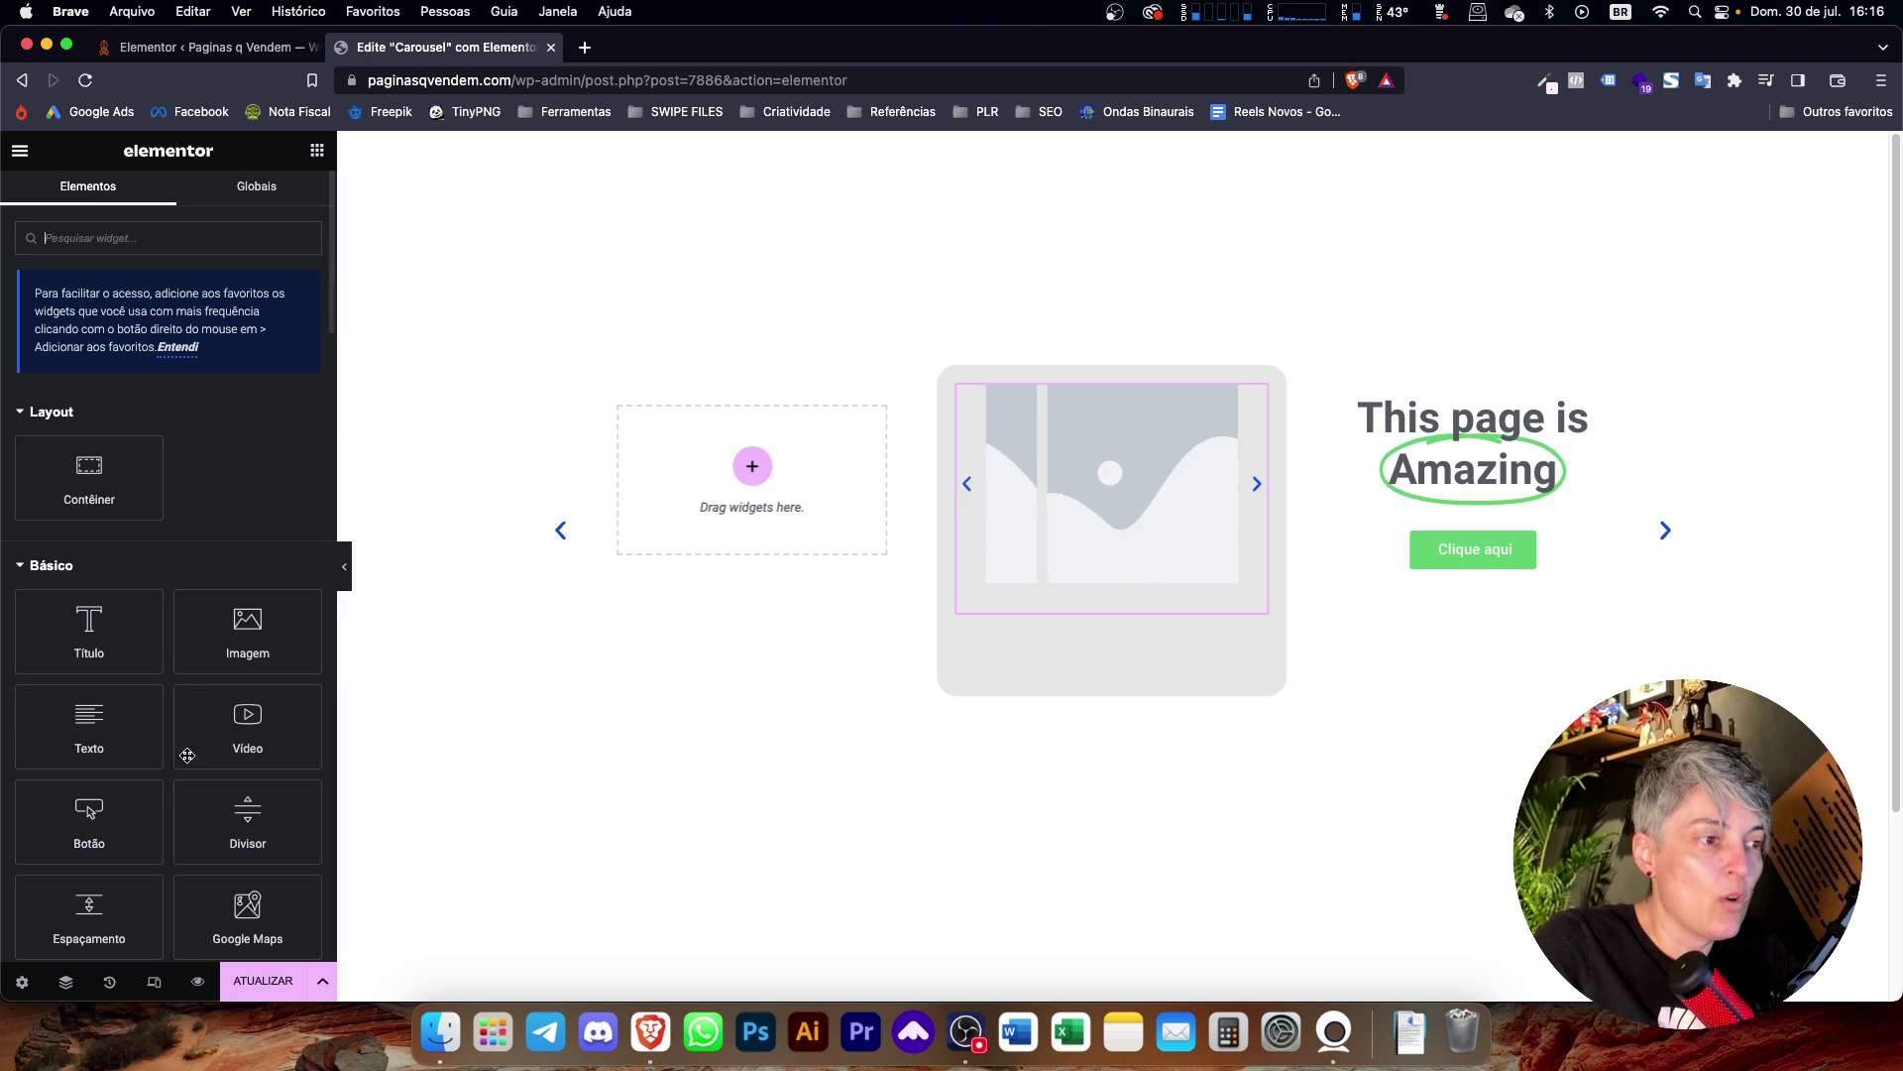
scroll(200, 694, "down", 10)
scroll(200, 770, "down", 4)
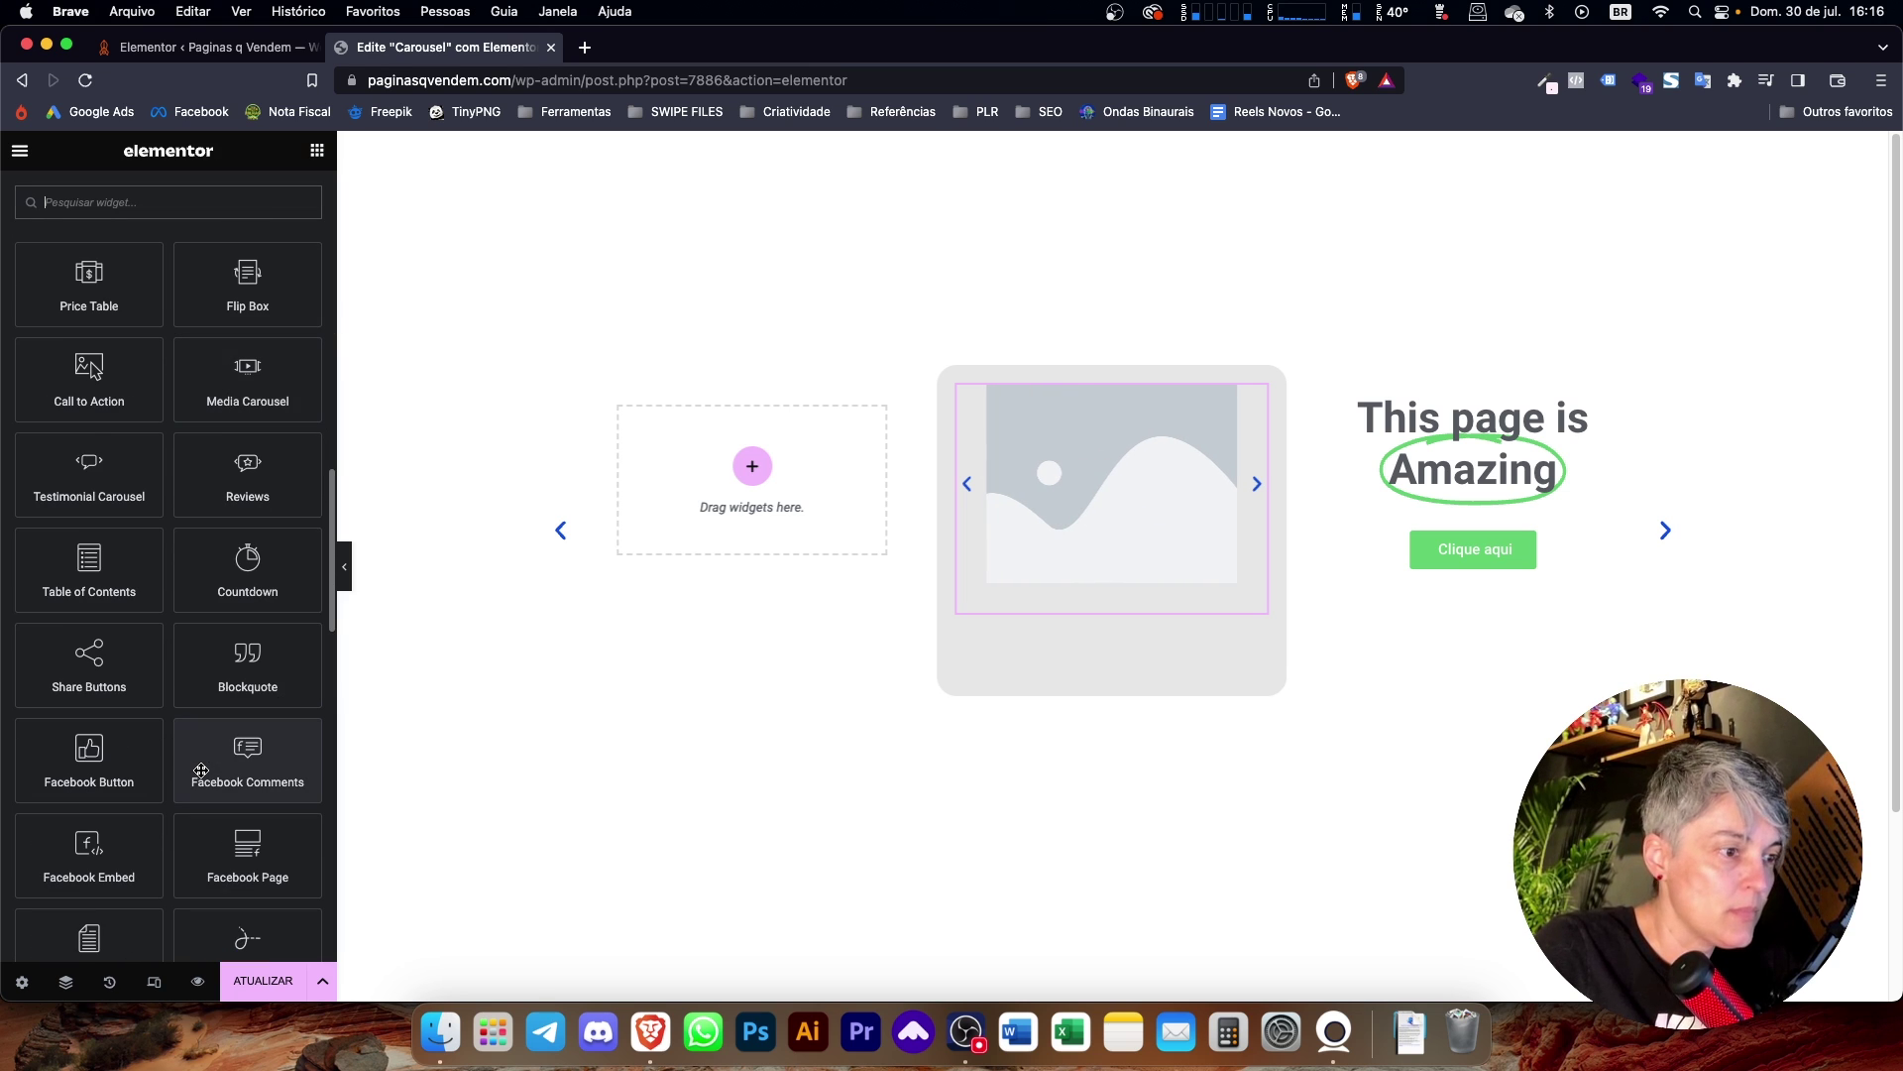
left_click_drag(248, 570, 722, 498)
Move back to the empty grey slide before the countdown and add a Lista de ícones widget with a Botão widget below it.
left_click(561, 531)
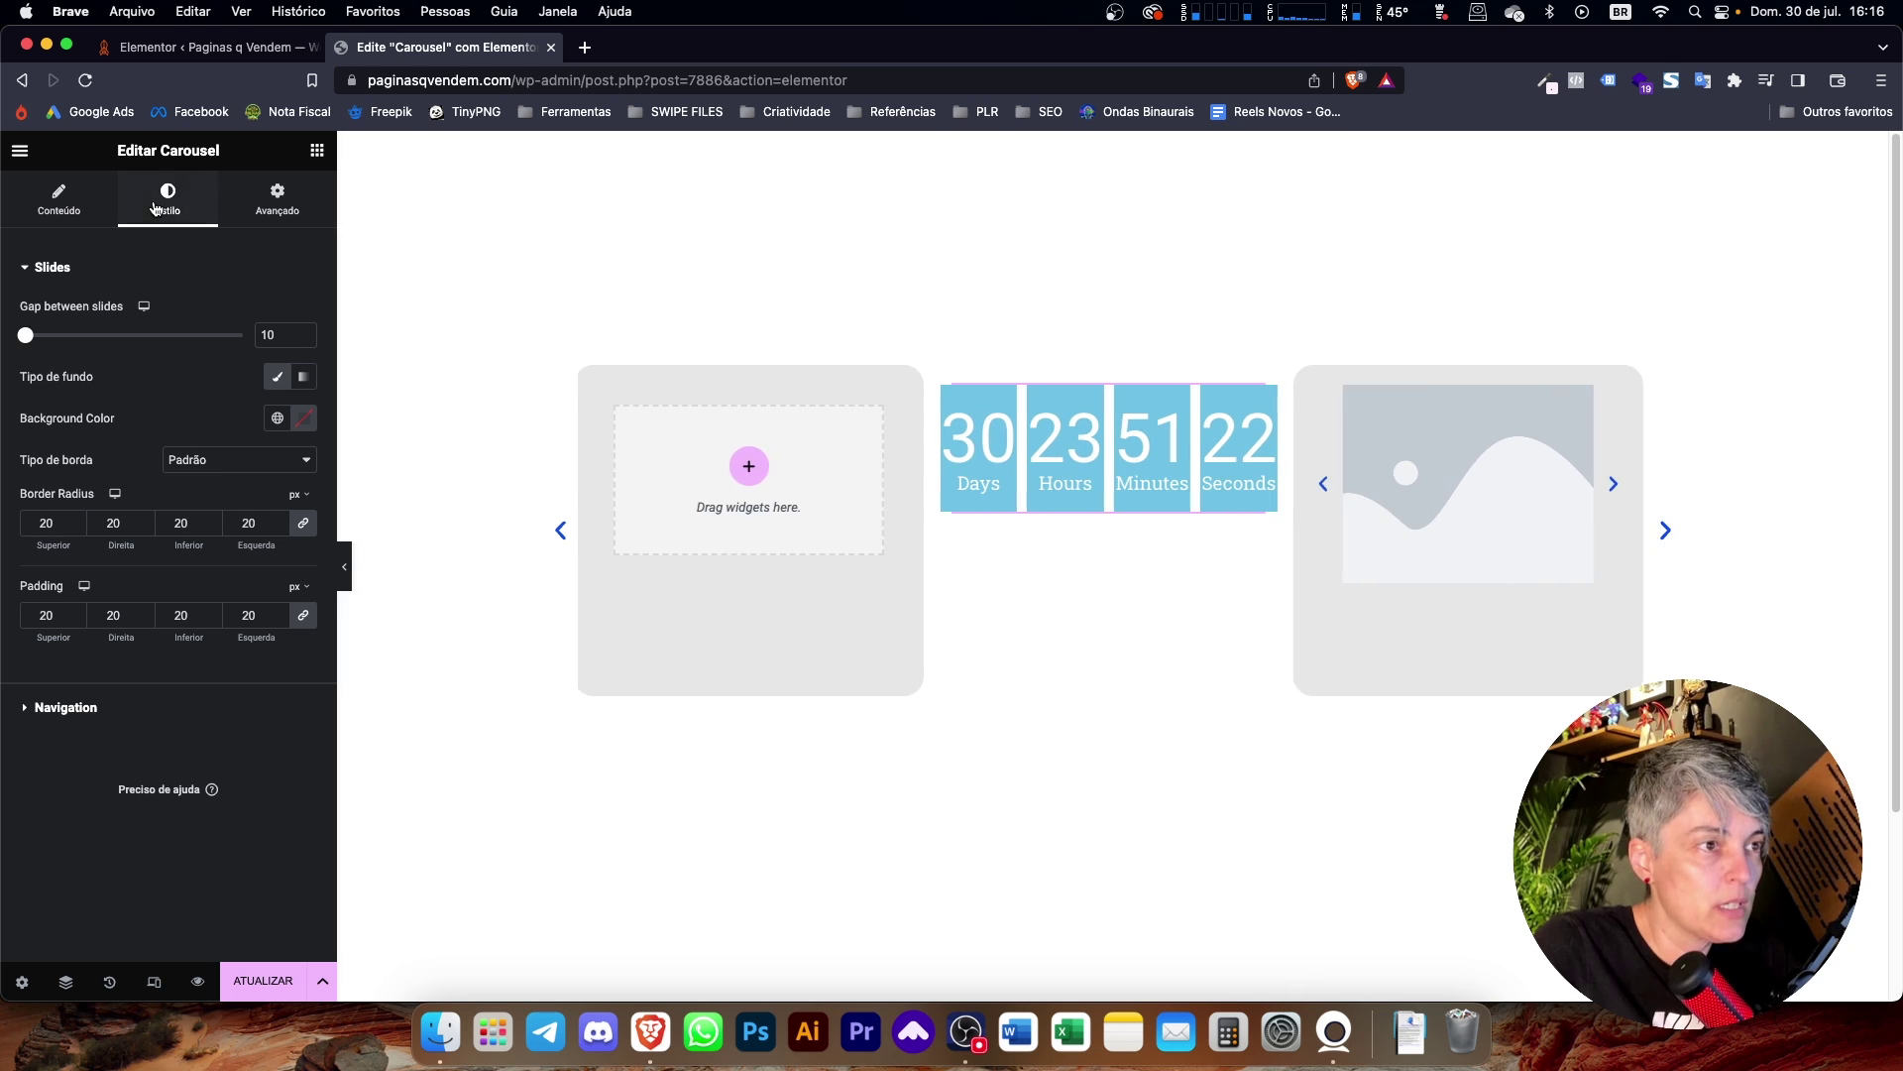
left_click(317, 150)
scroll(214, 734, "down", 15)
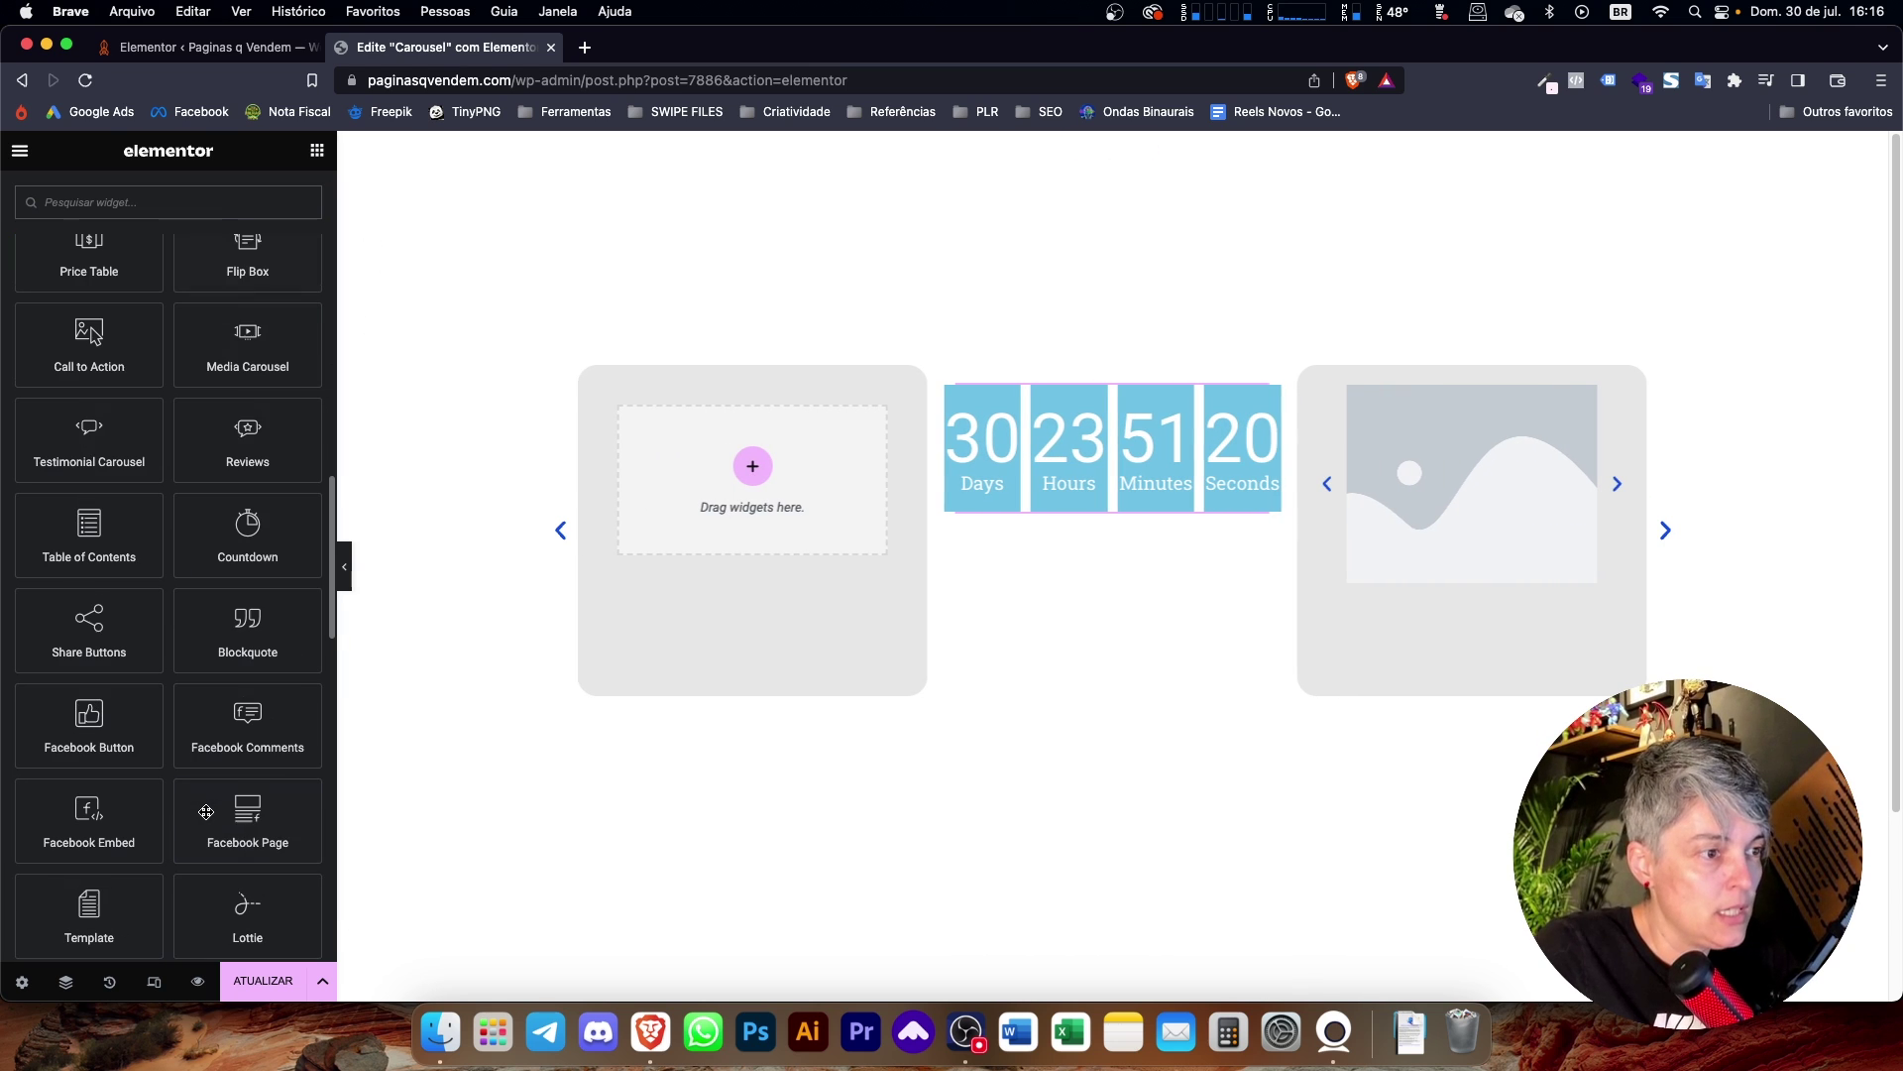
scroll(119, 805, "down", 7)
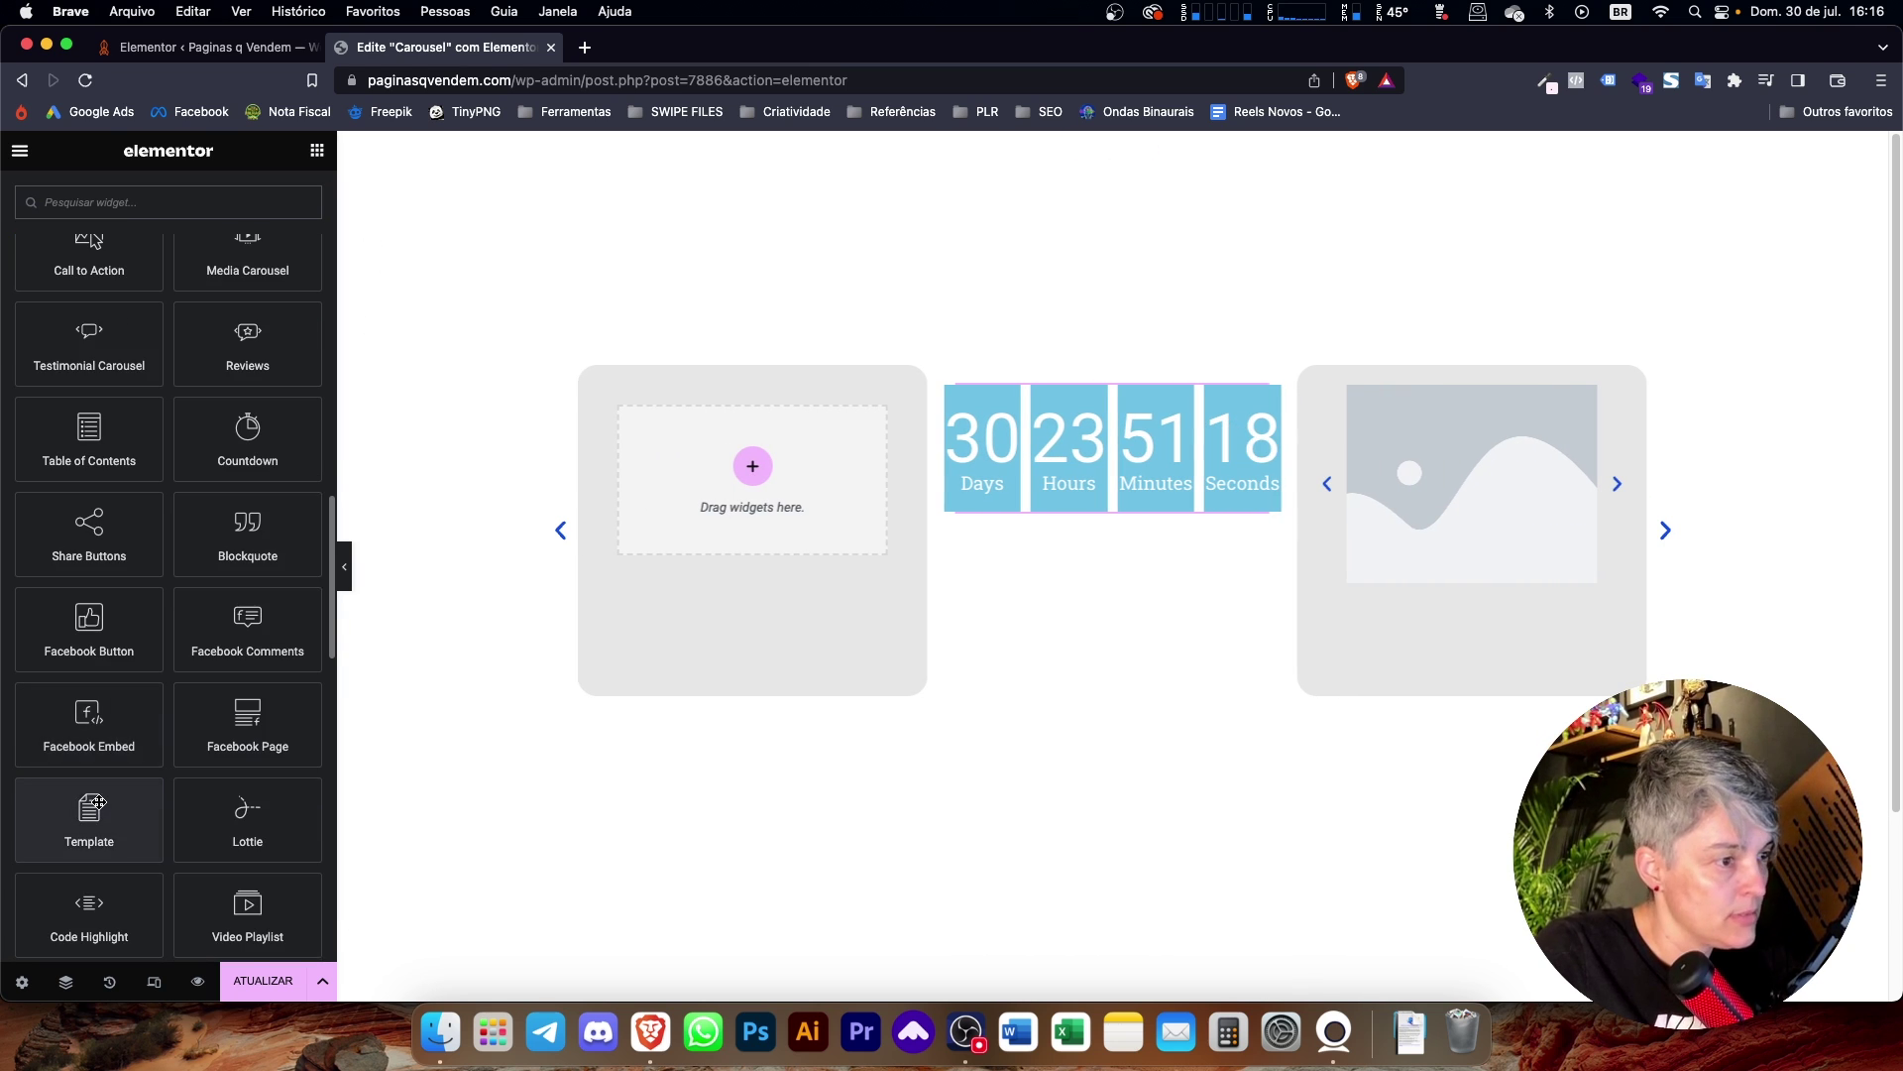
scroll(99, 803, "down", 2)
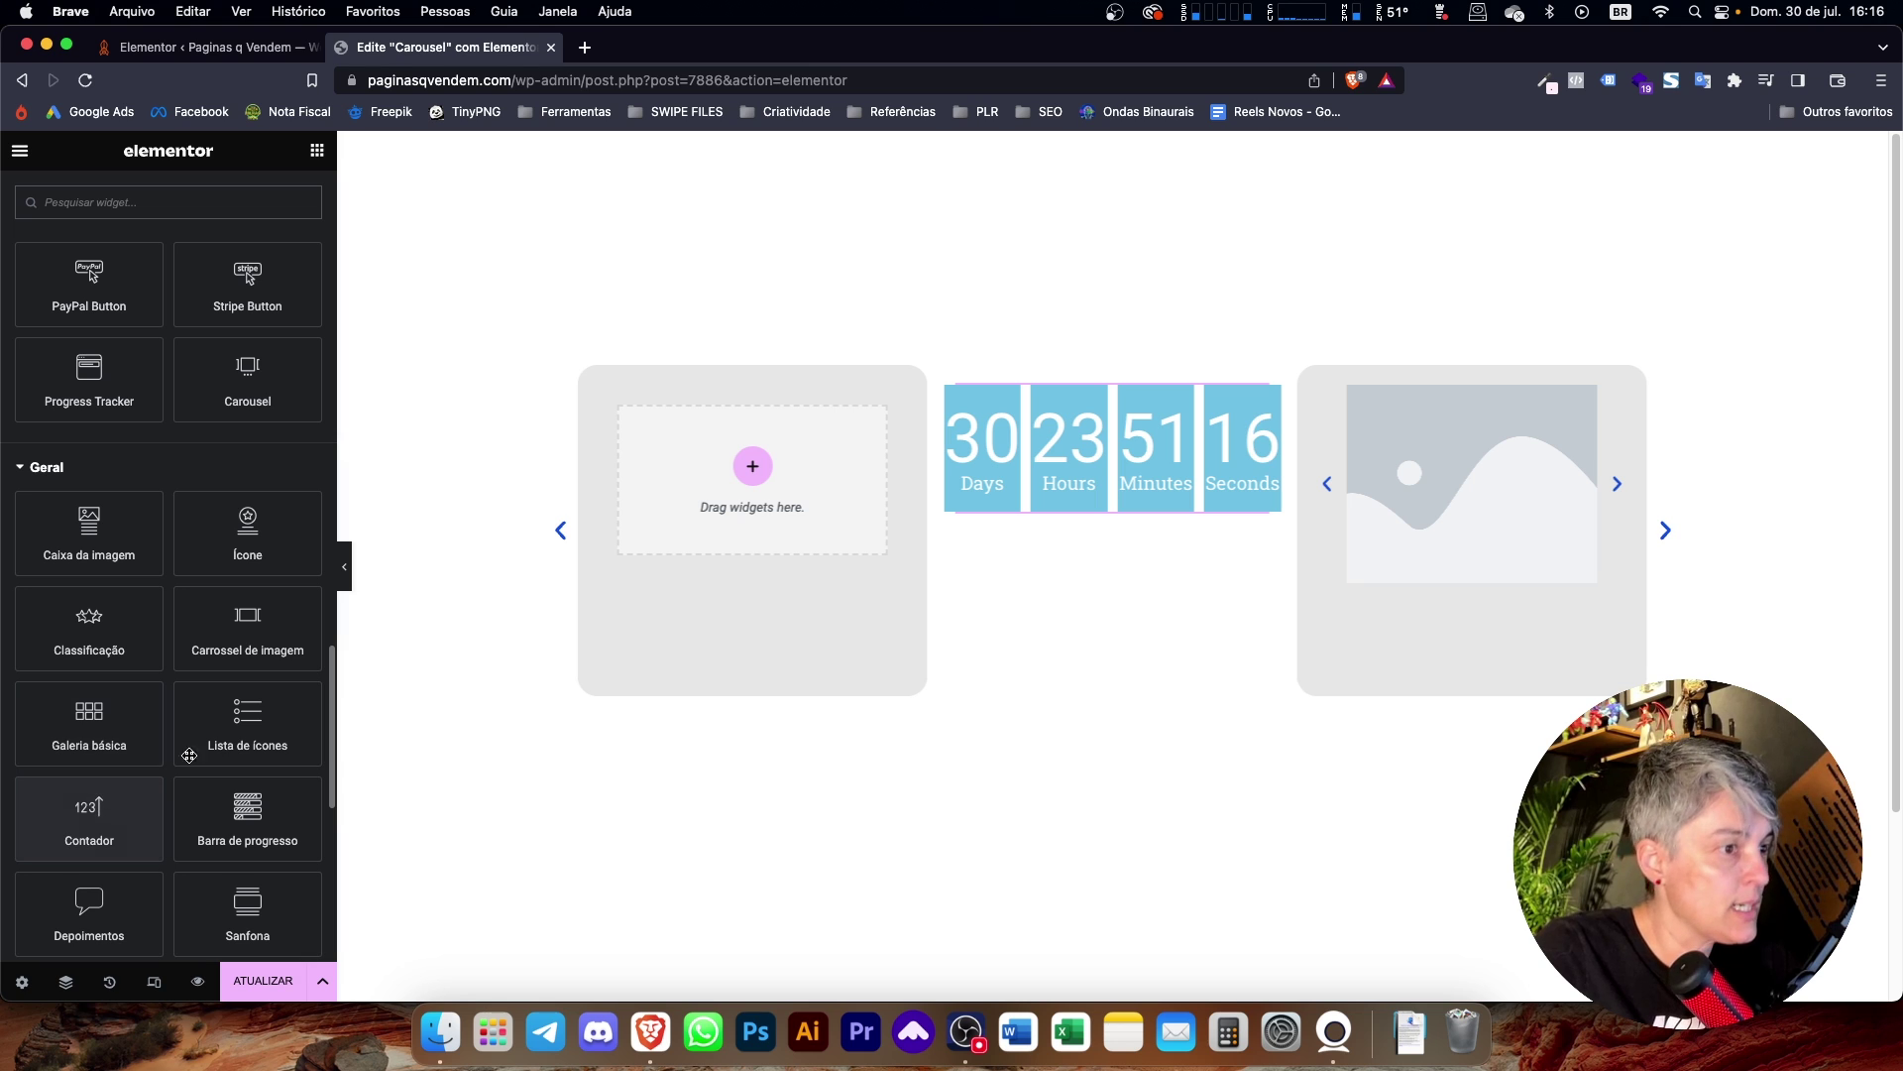
left_click_drag(188, 729, 692, 479)
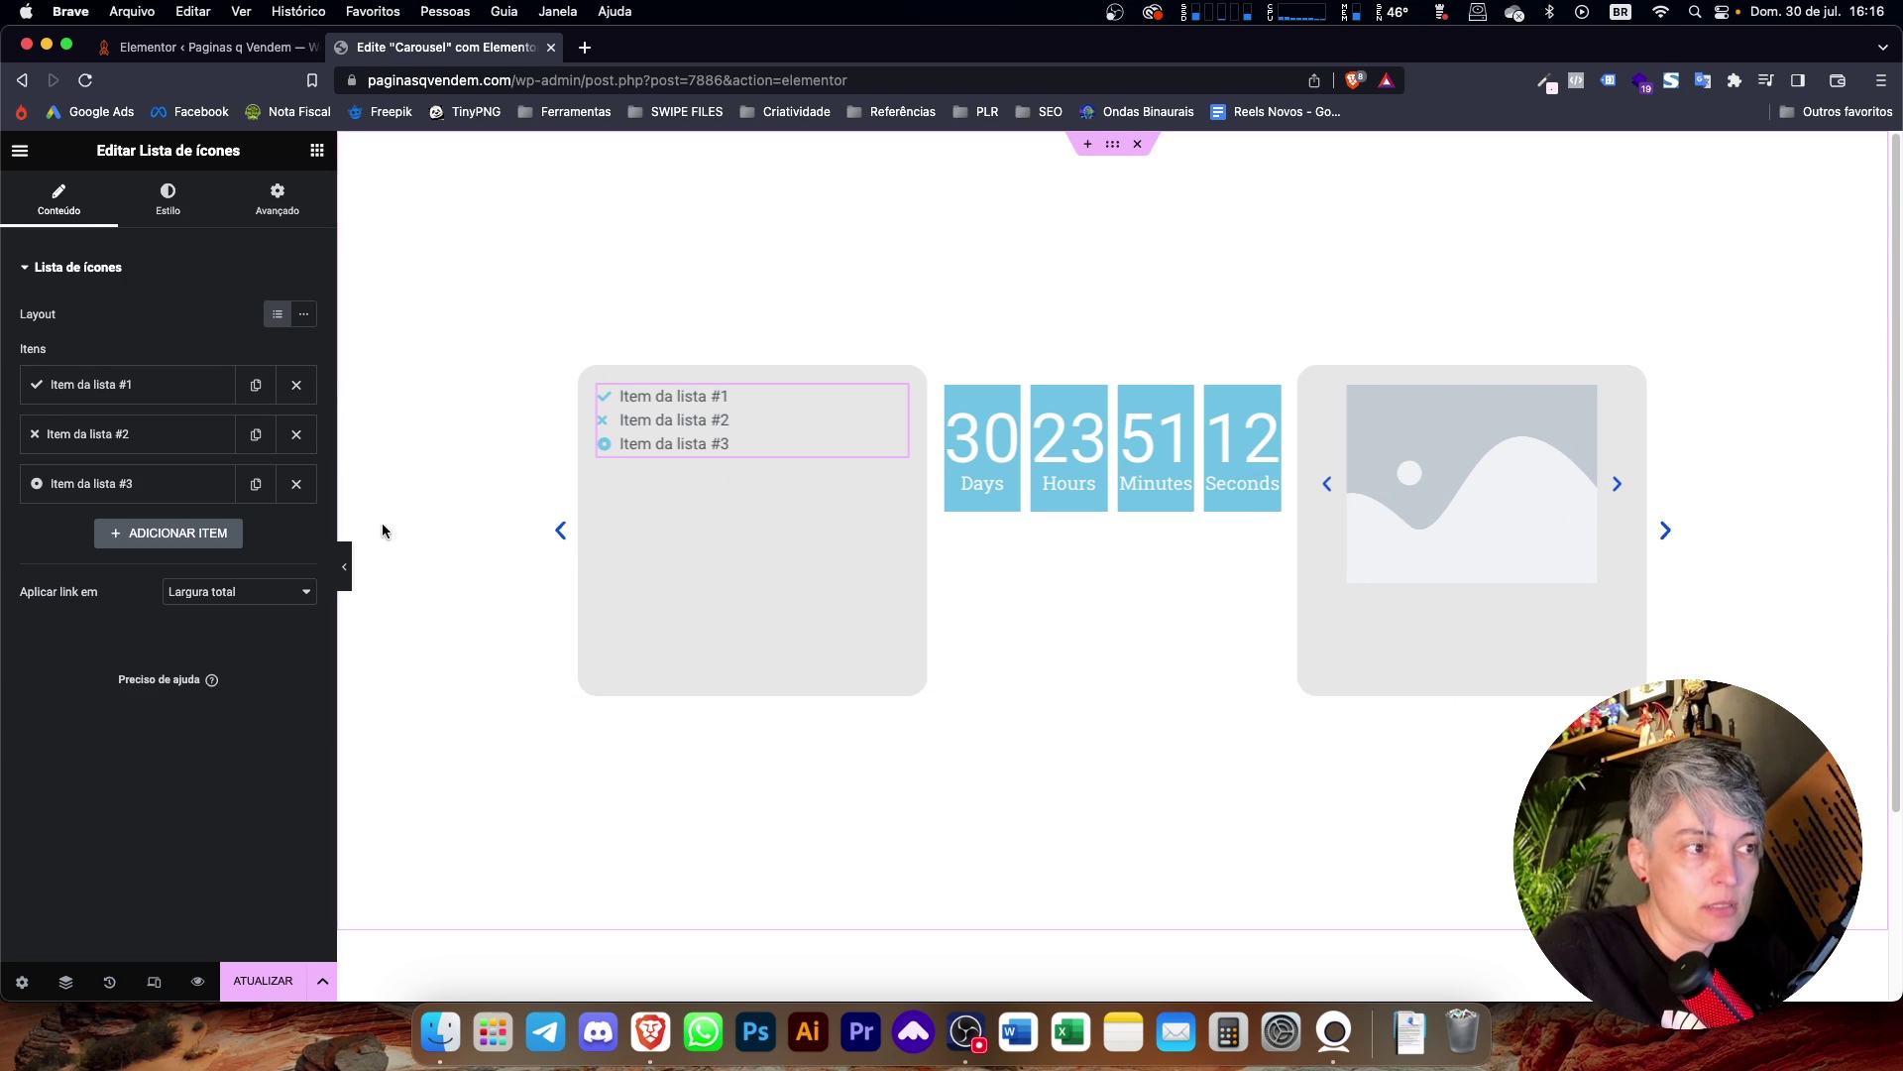
left_click(317, 150)
left_click_drag(96, 840, 808, 474)
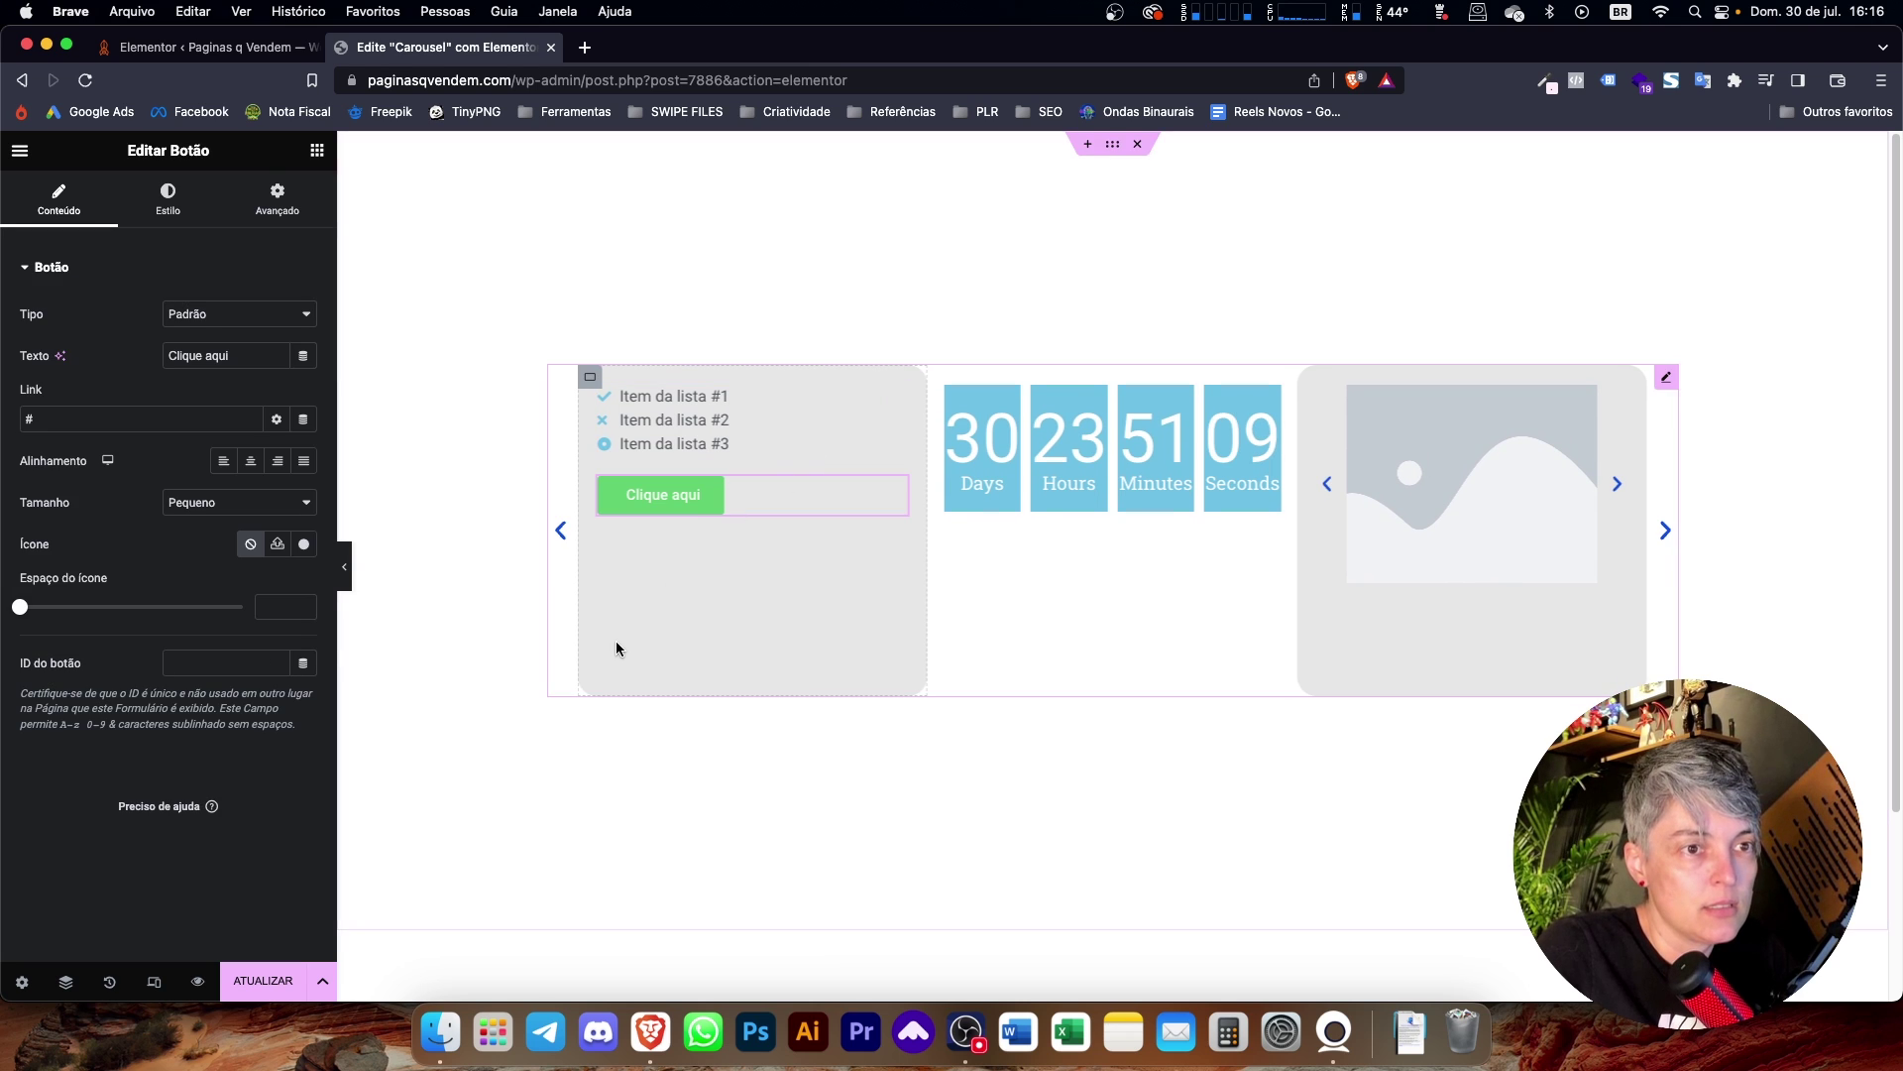
Page back and forth through the whole carousel to examine the widgets placed in its slides.
left_click(566, 545)
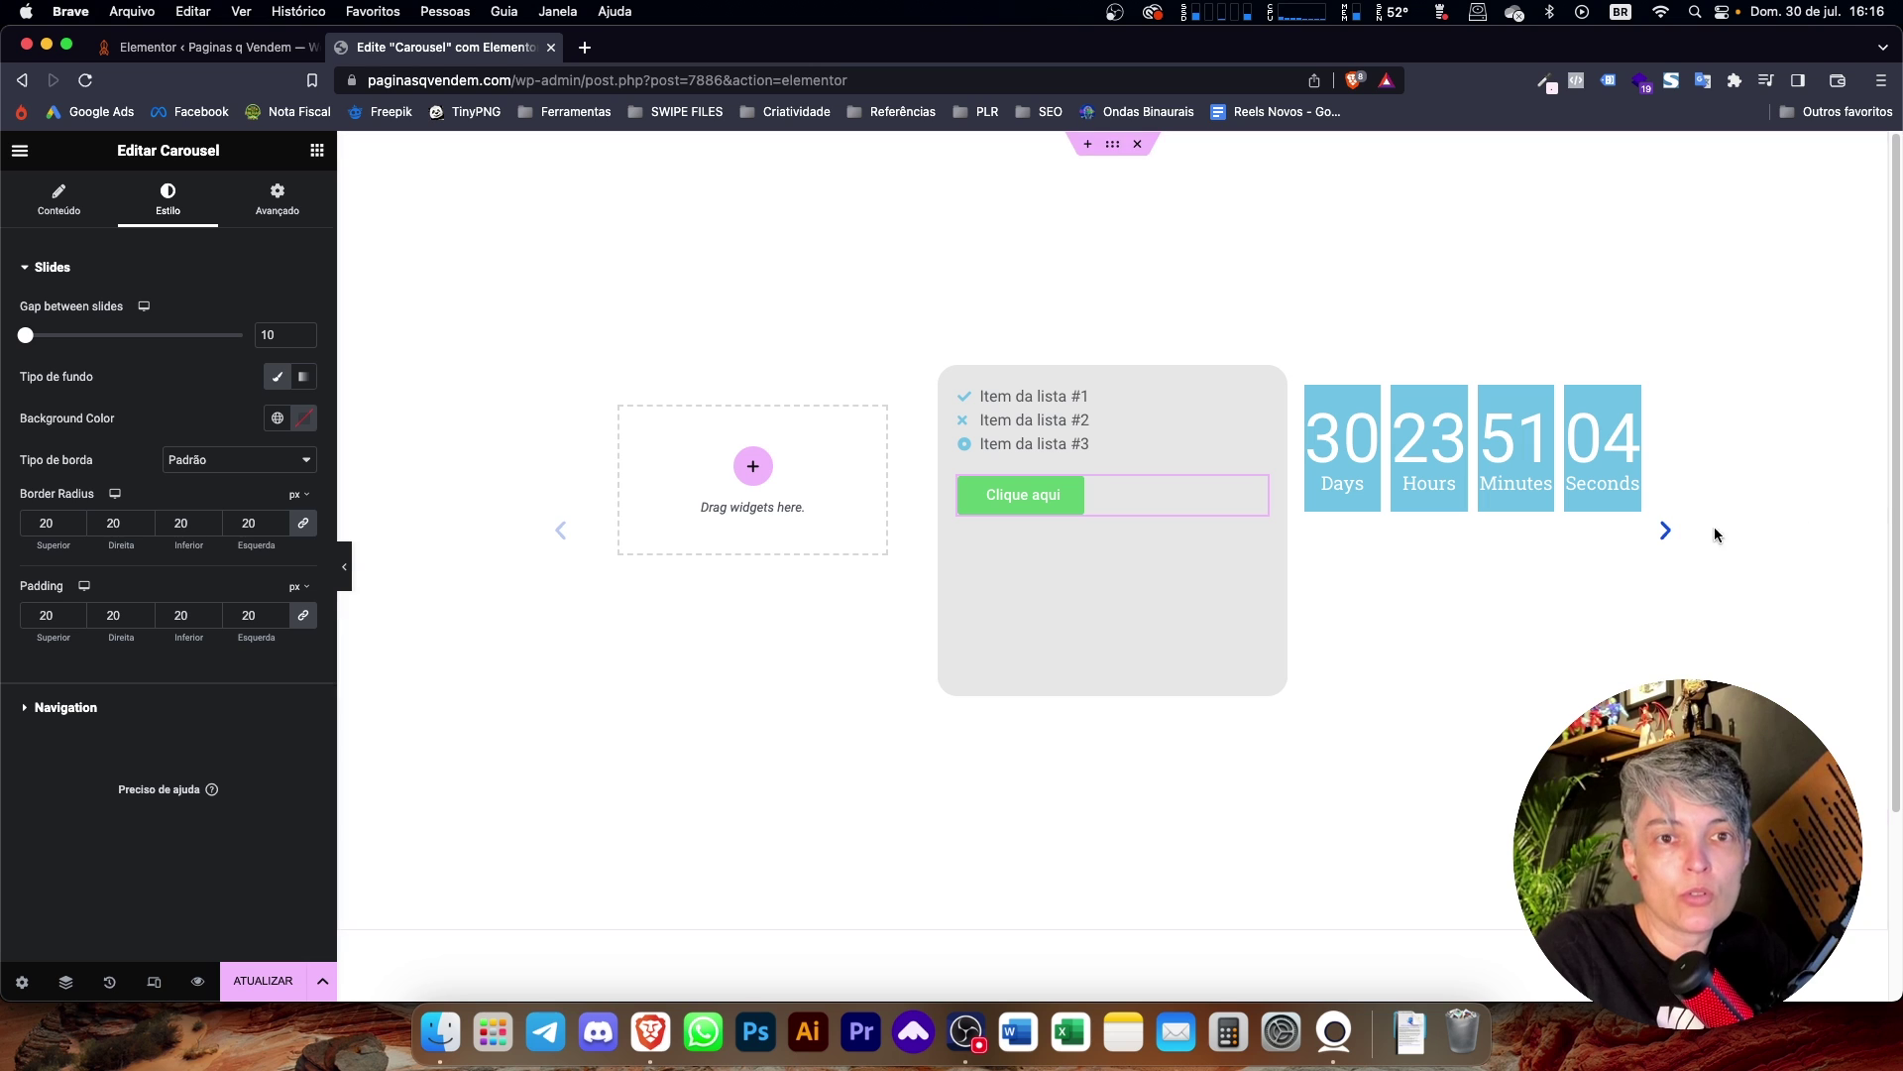
left_click(1664, 533)
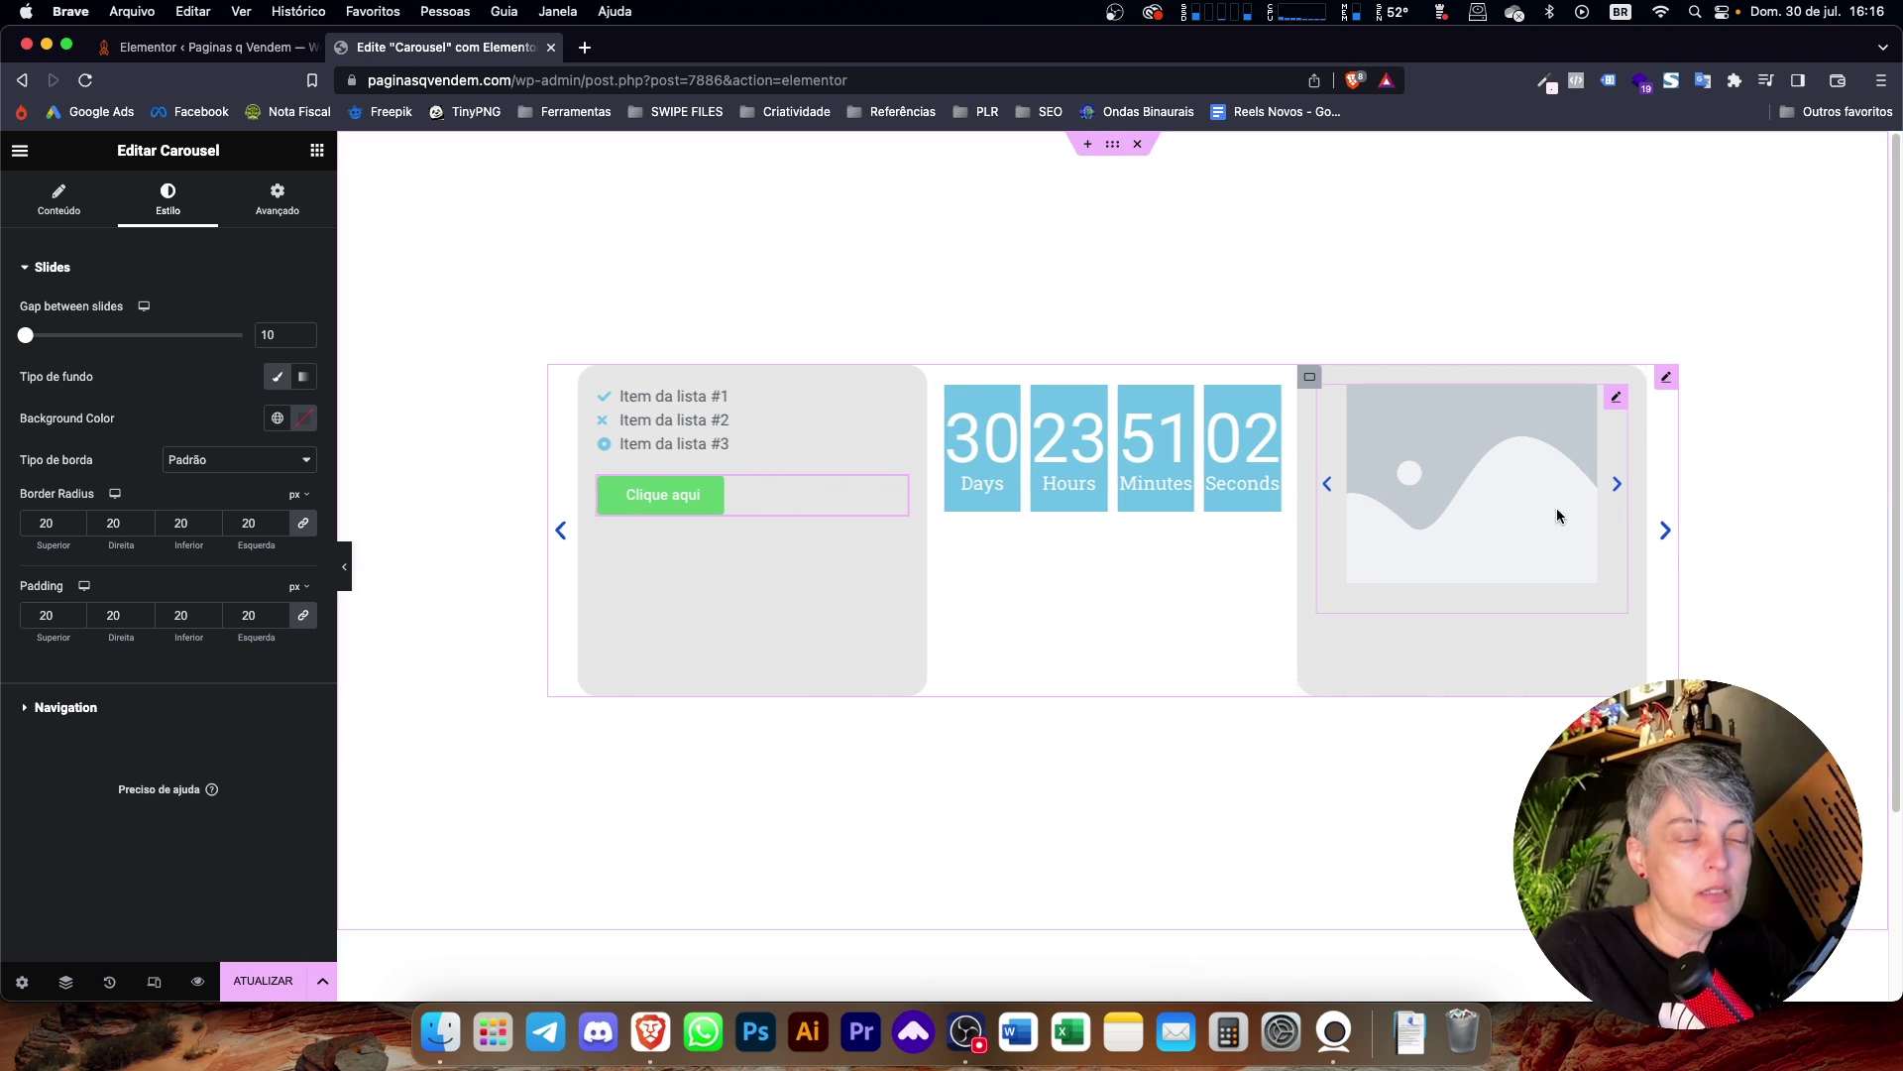
left_click(1669, 539)
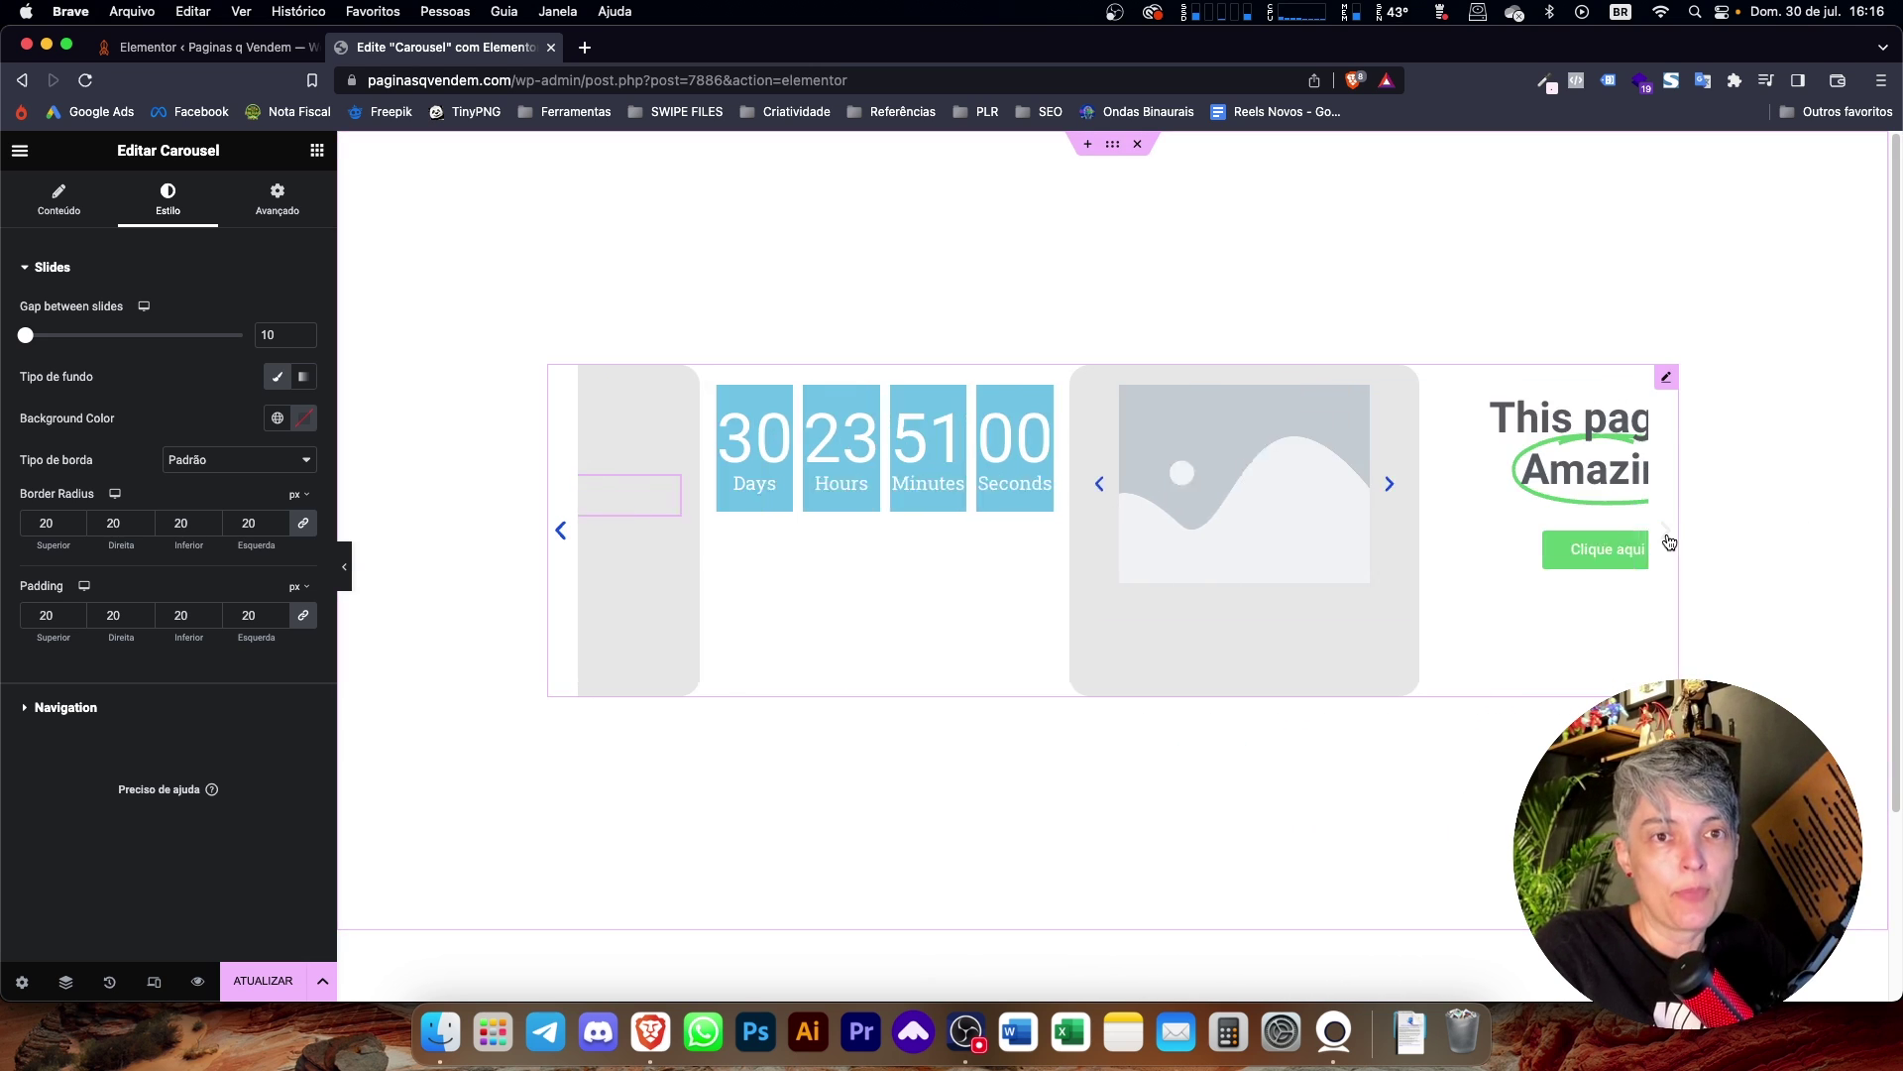
left_click(1669, 541)
left_click(1670, 541)
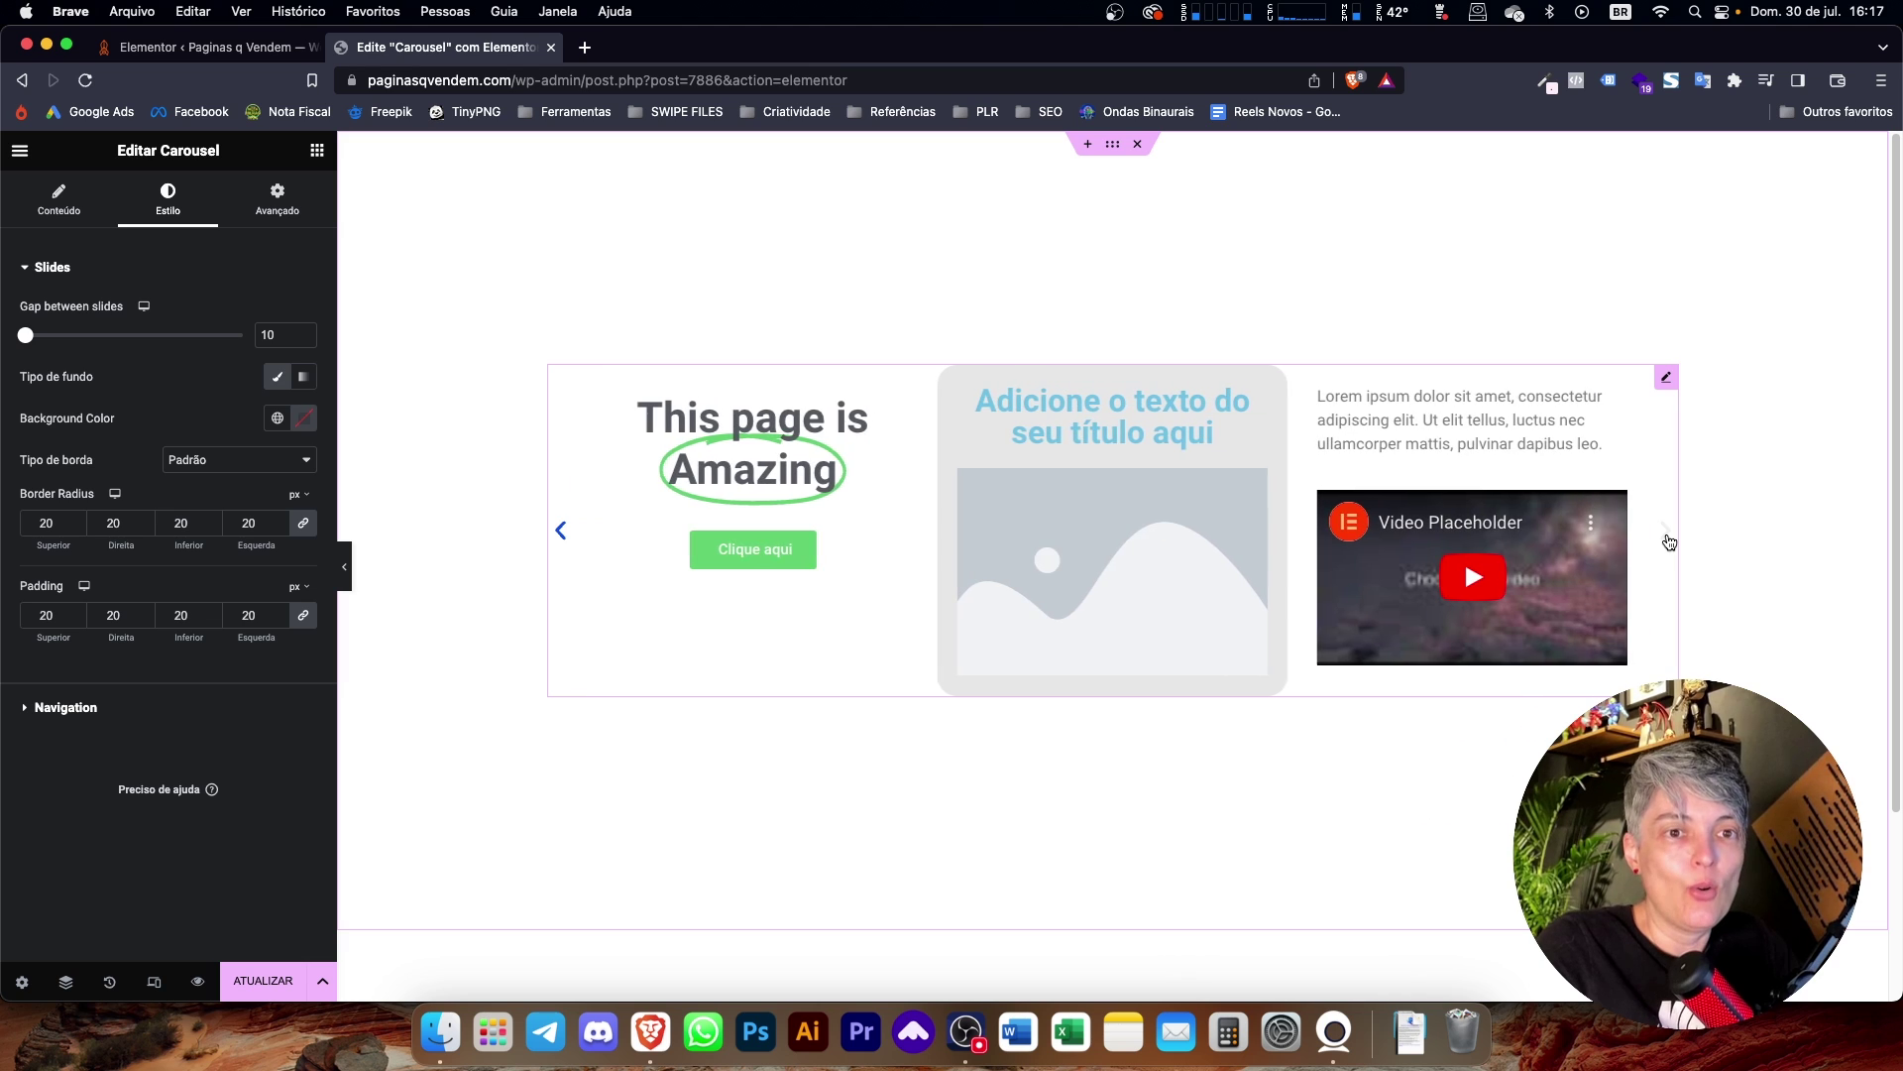
left_click(1670, 541)
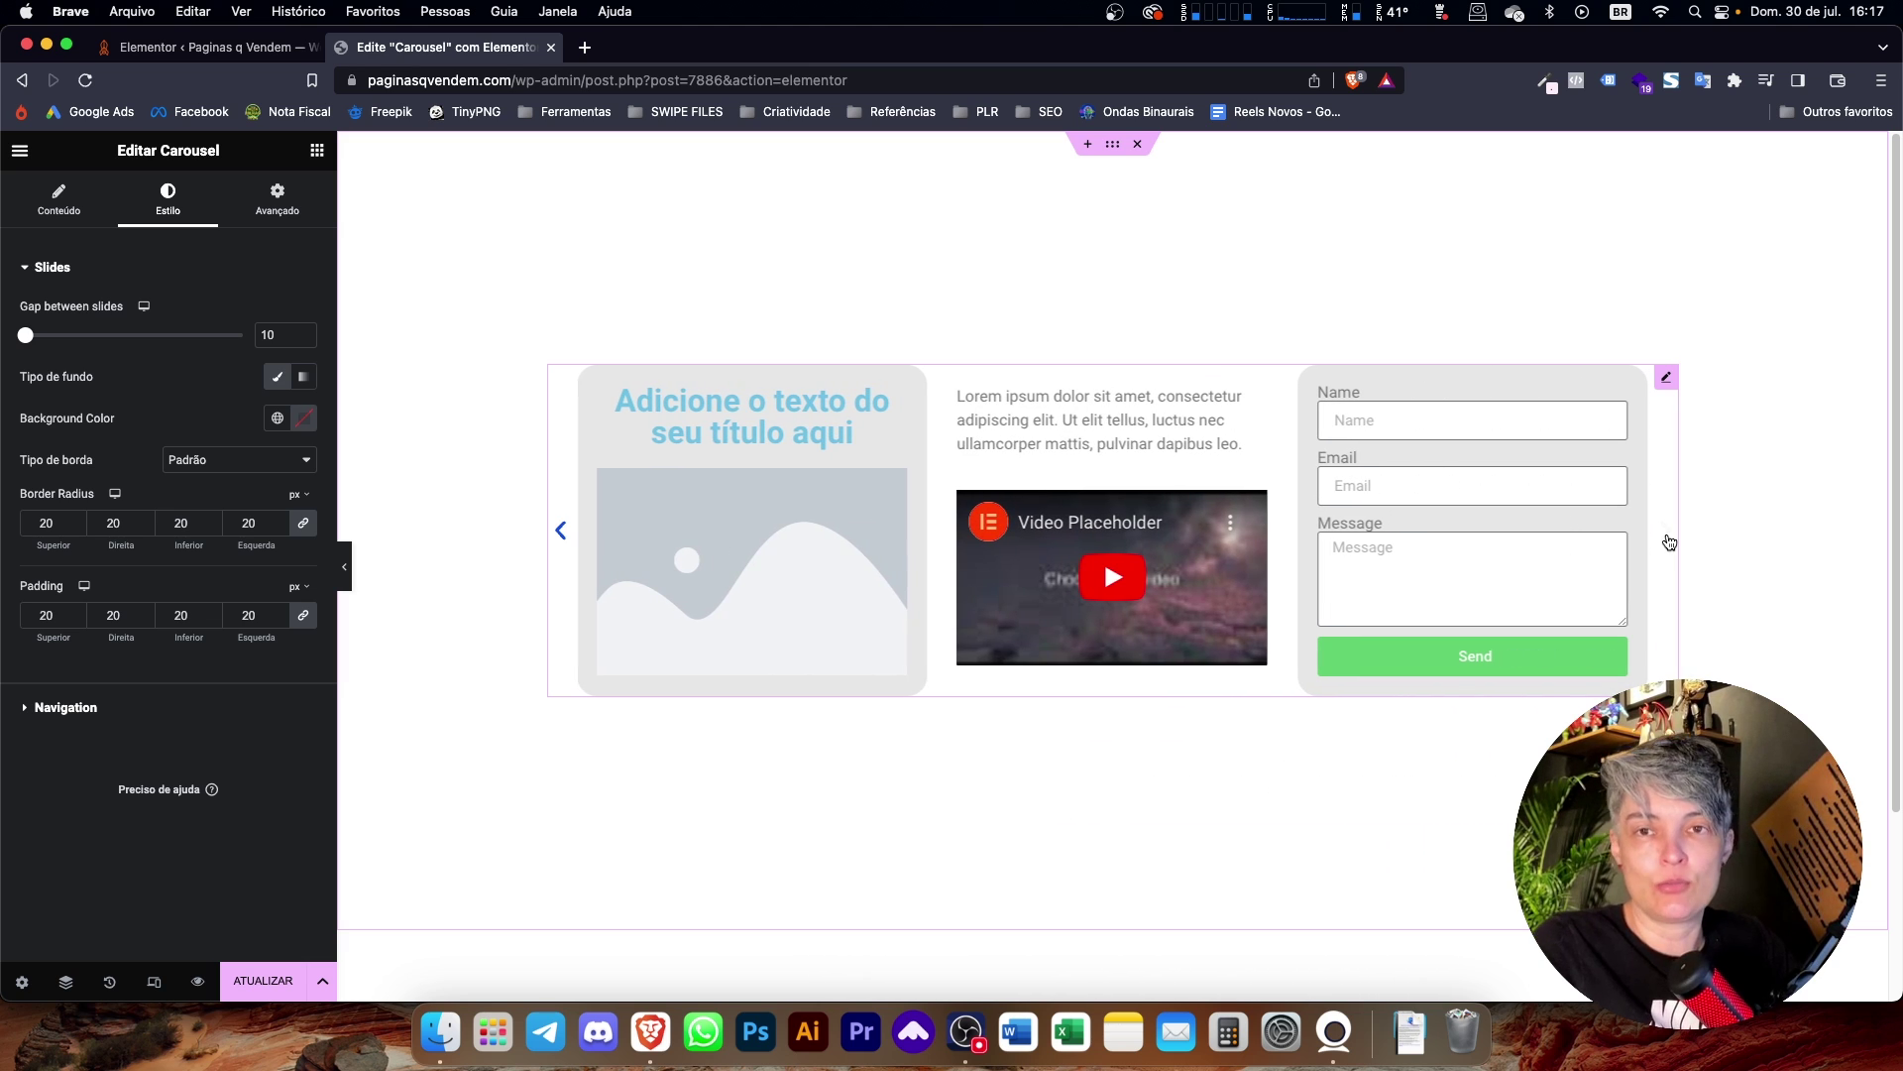
left_click(1669, 541)
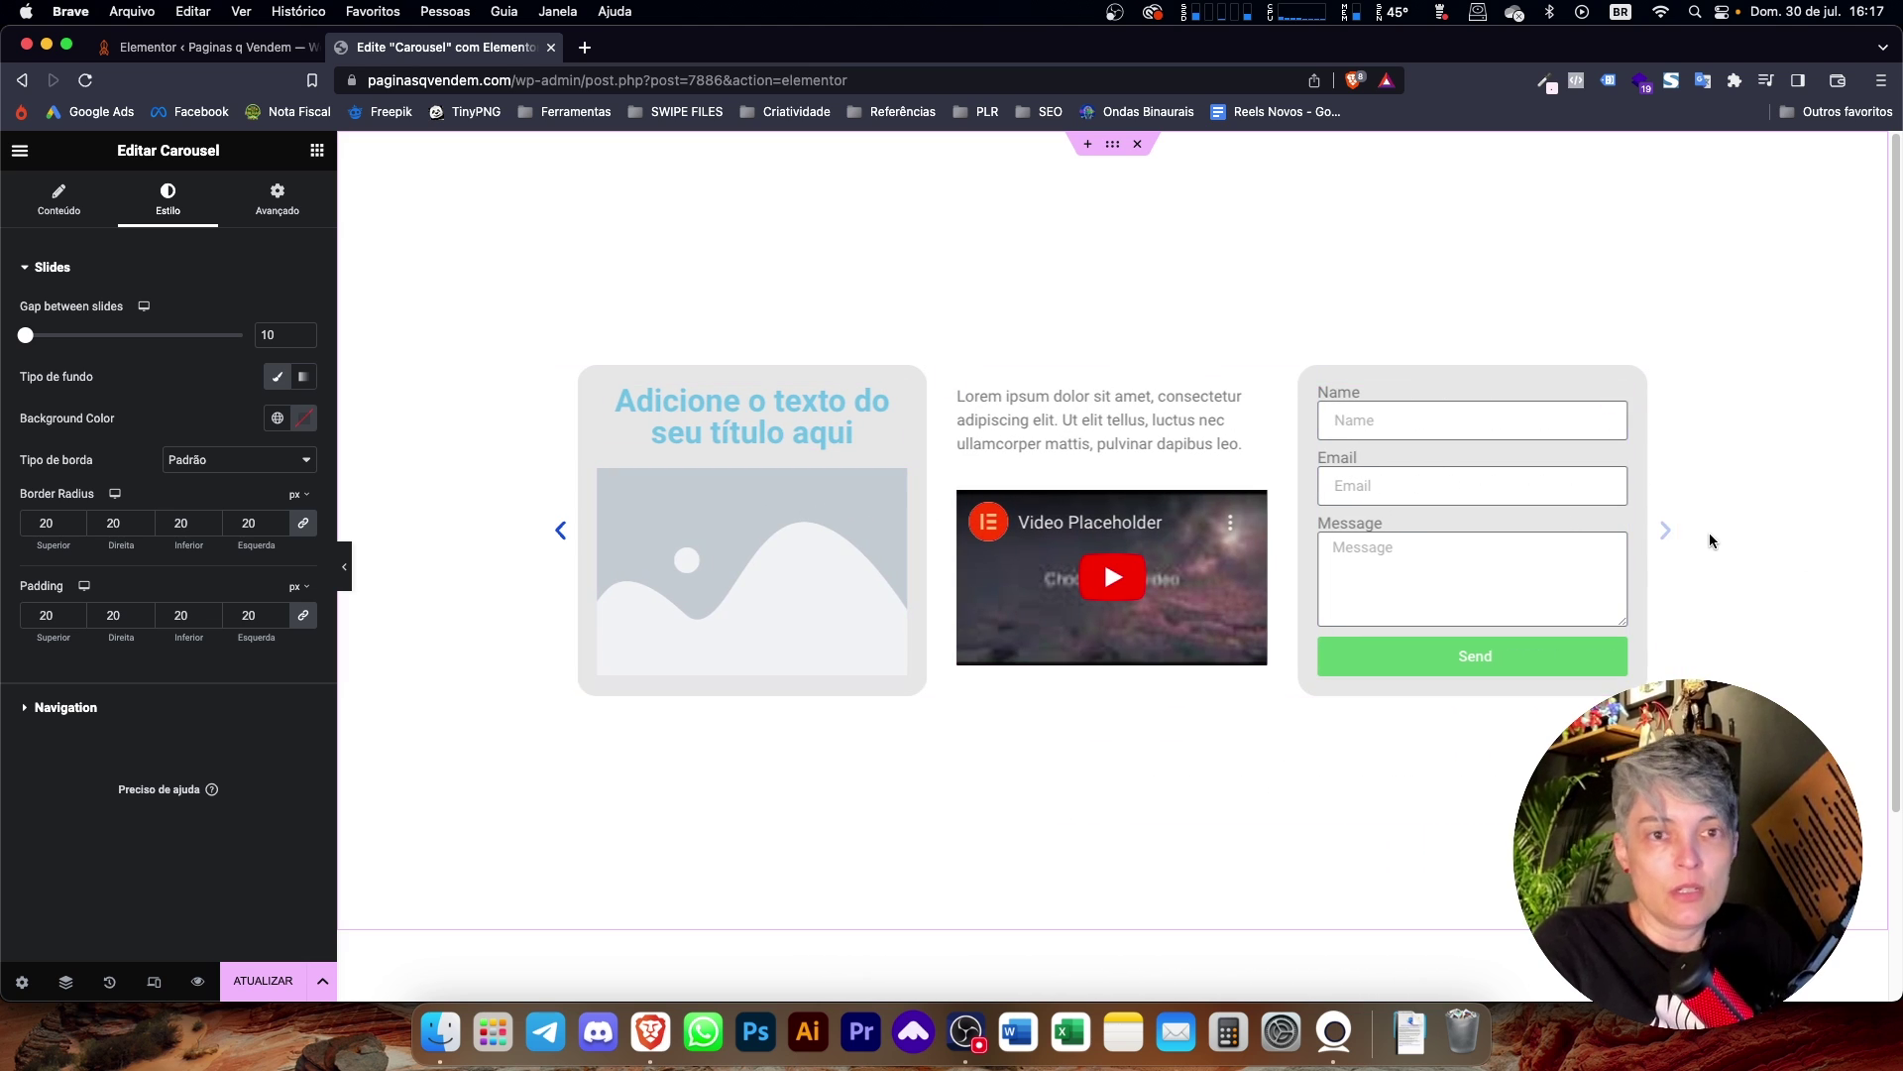
left_click(559, 535)
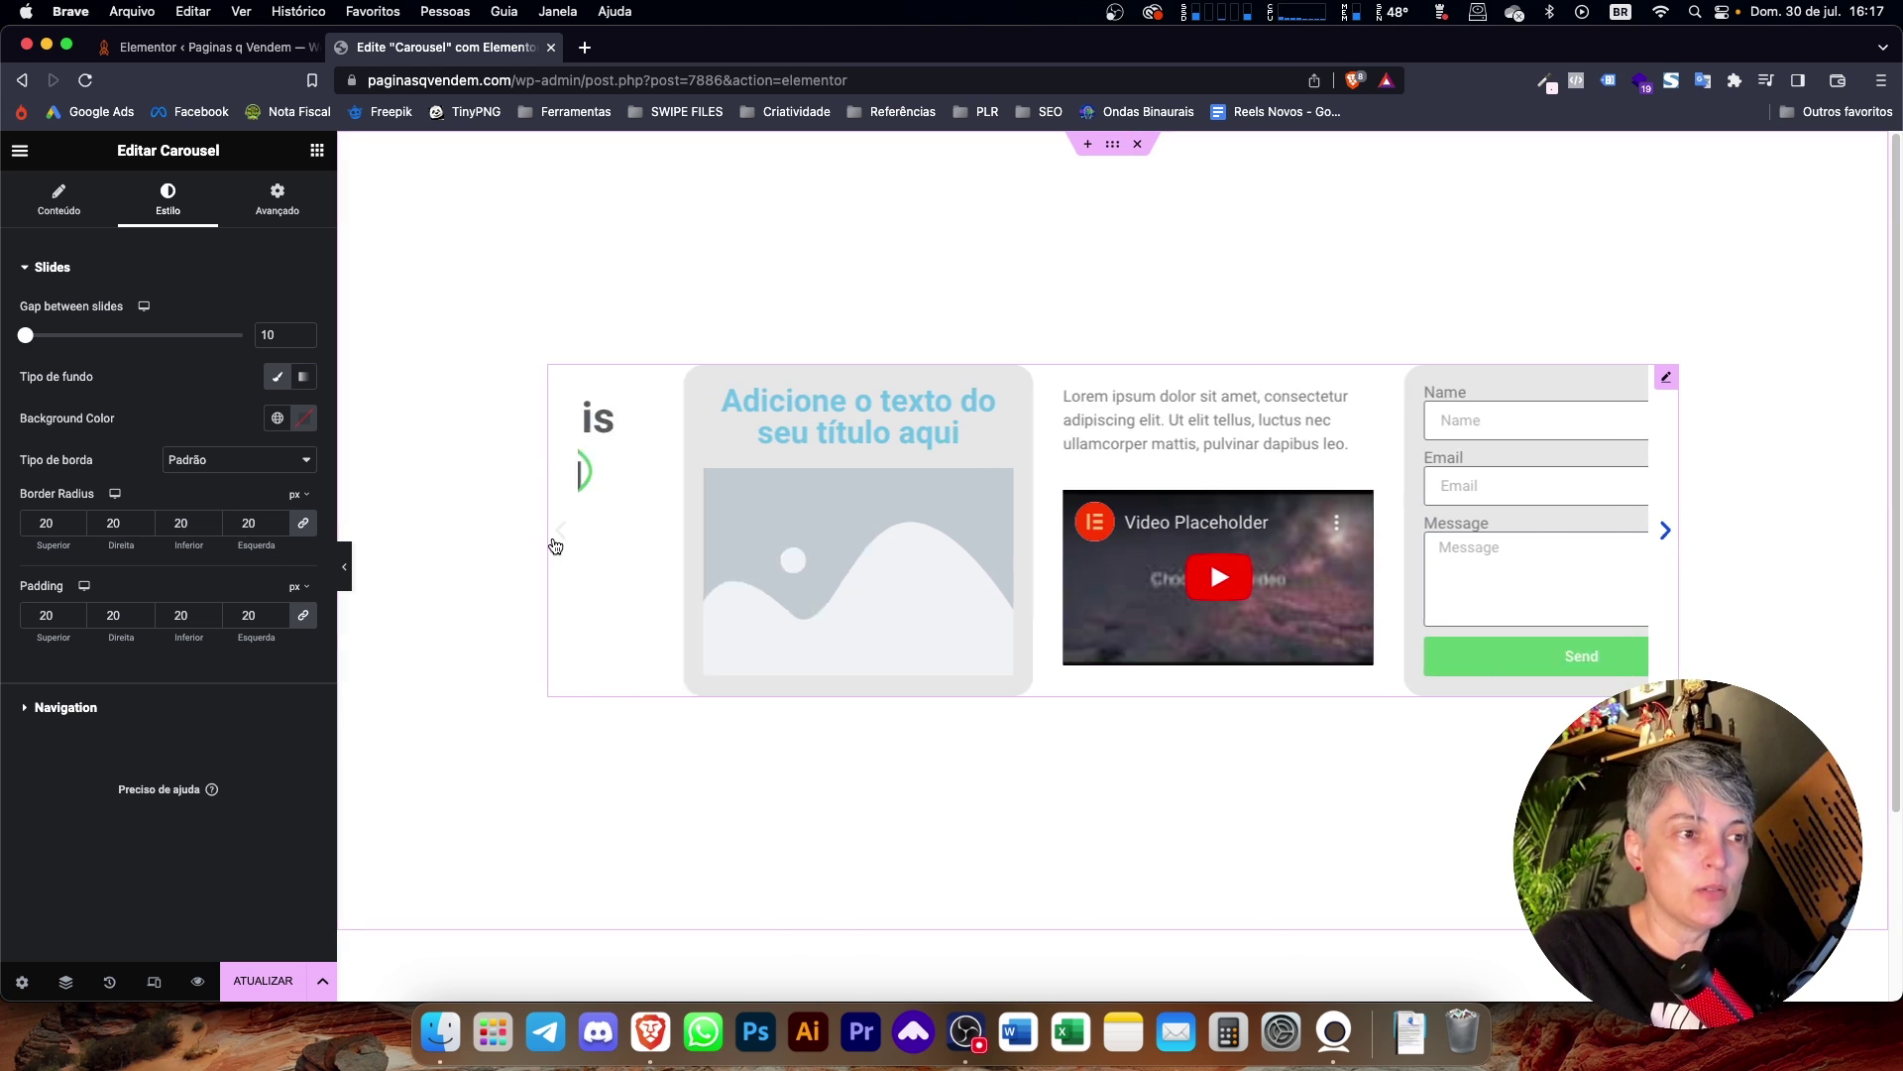
left_click(559, 541)
left_click(560, 540)
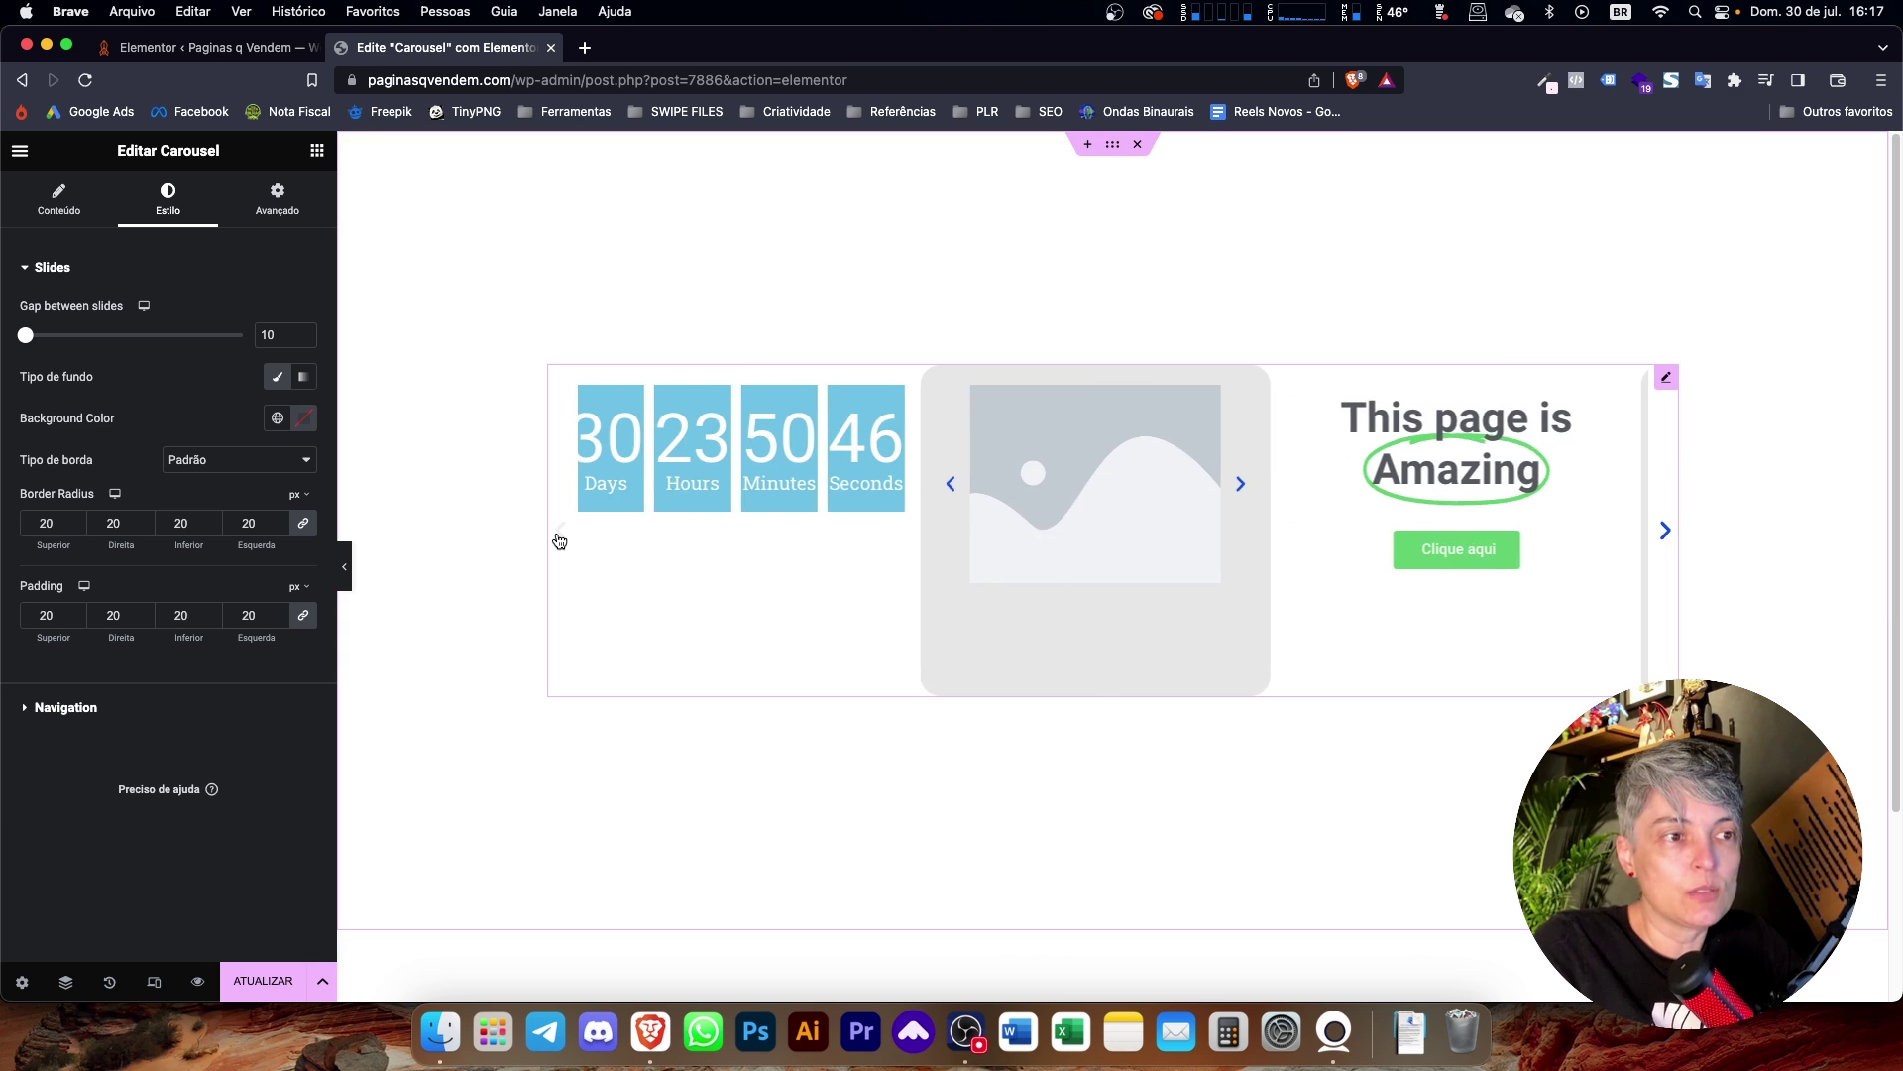
left_click(1662, 534)
left_click(1662, 533)
left_click(1661, 534)
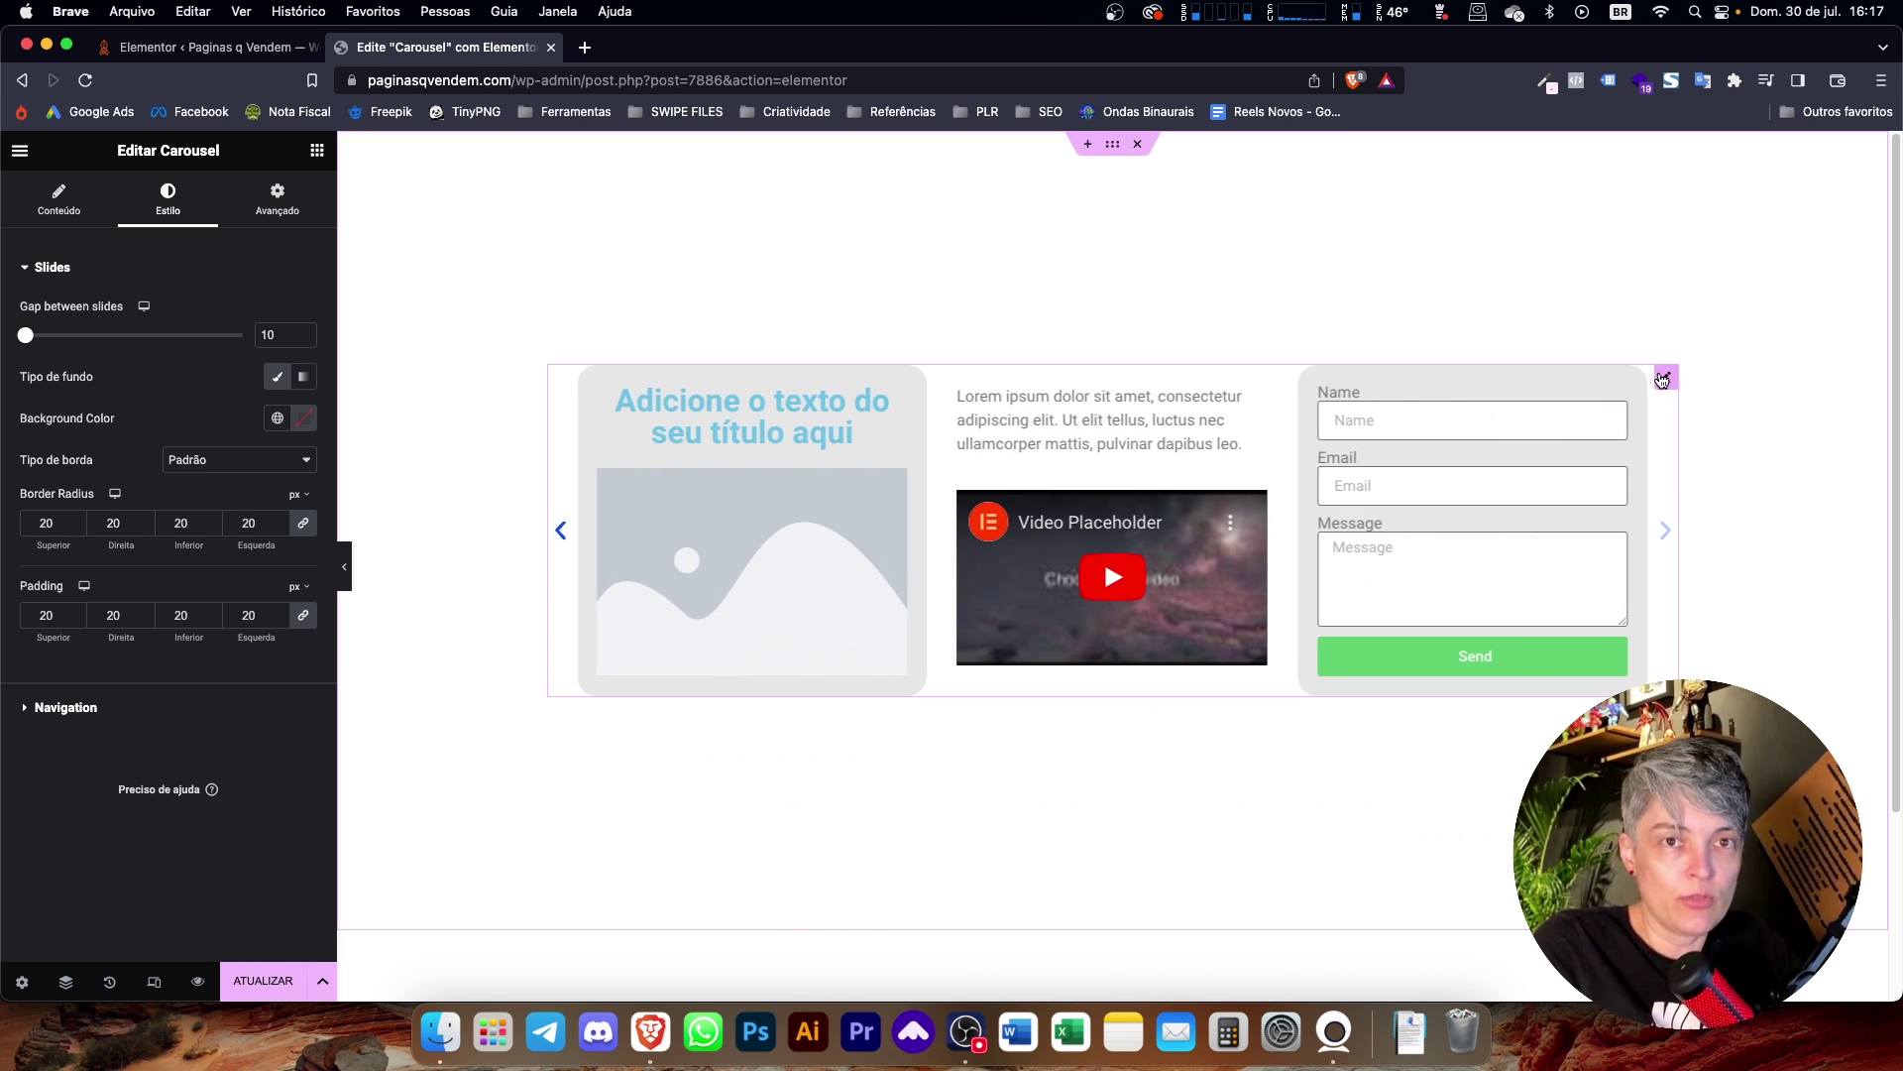
Turn off Equal Height for the outer carousel and page back through its slides to check their individual heights.
left_click(63, 208)
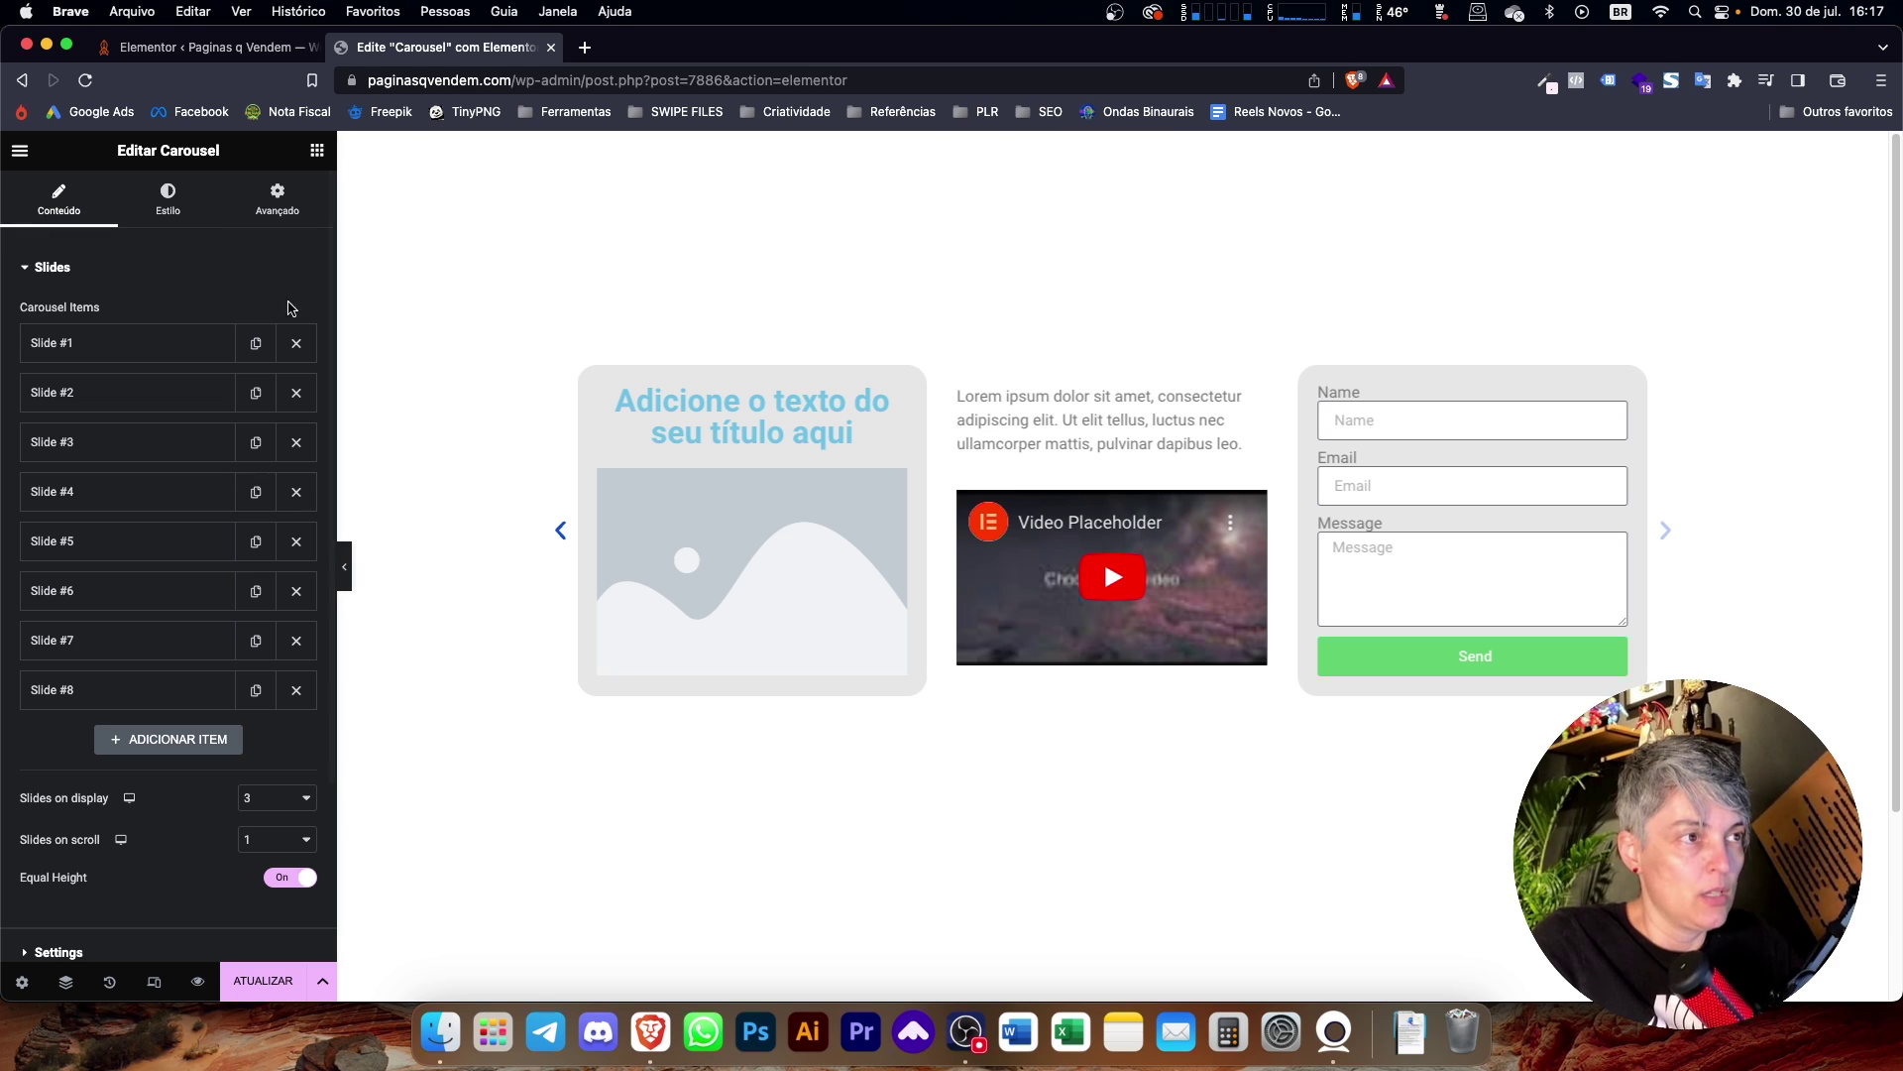
scroll(244, 835, "down", 3)
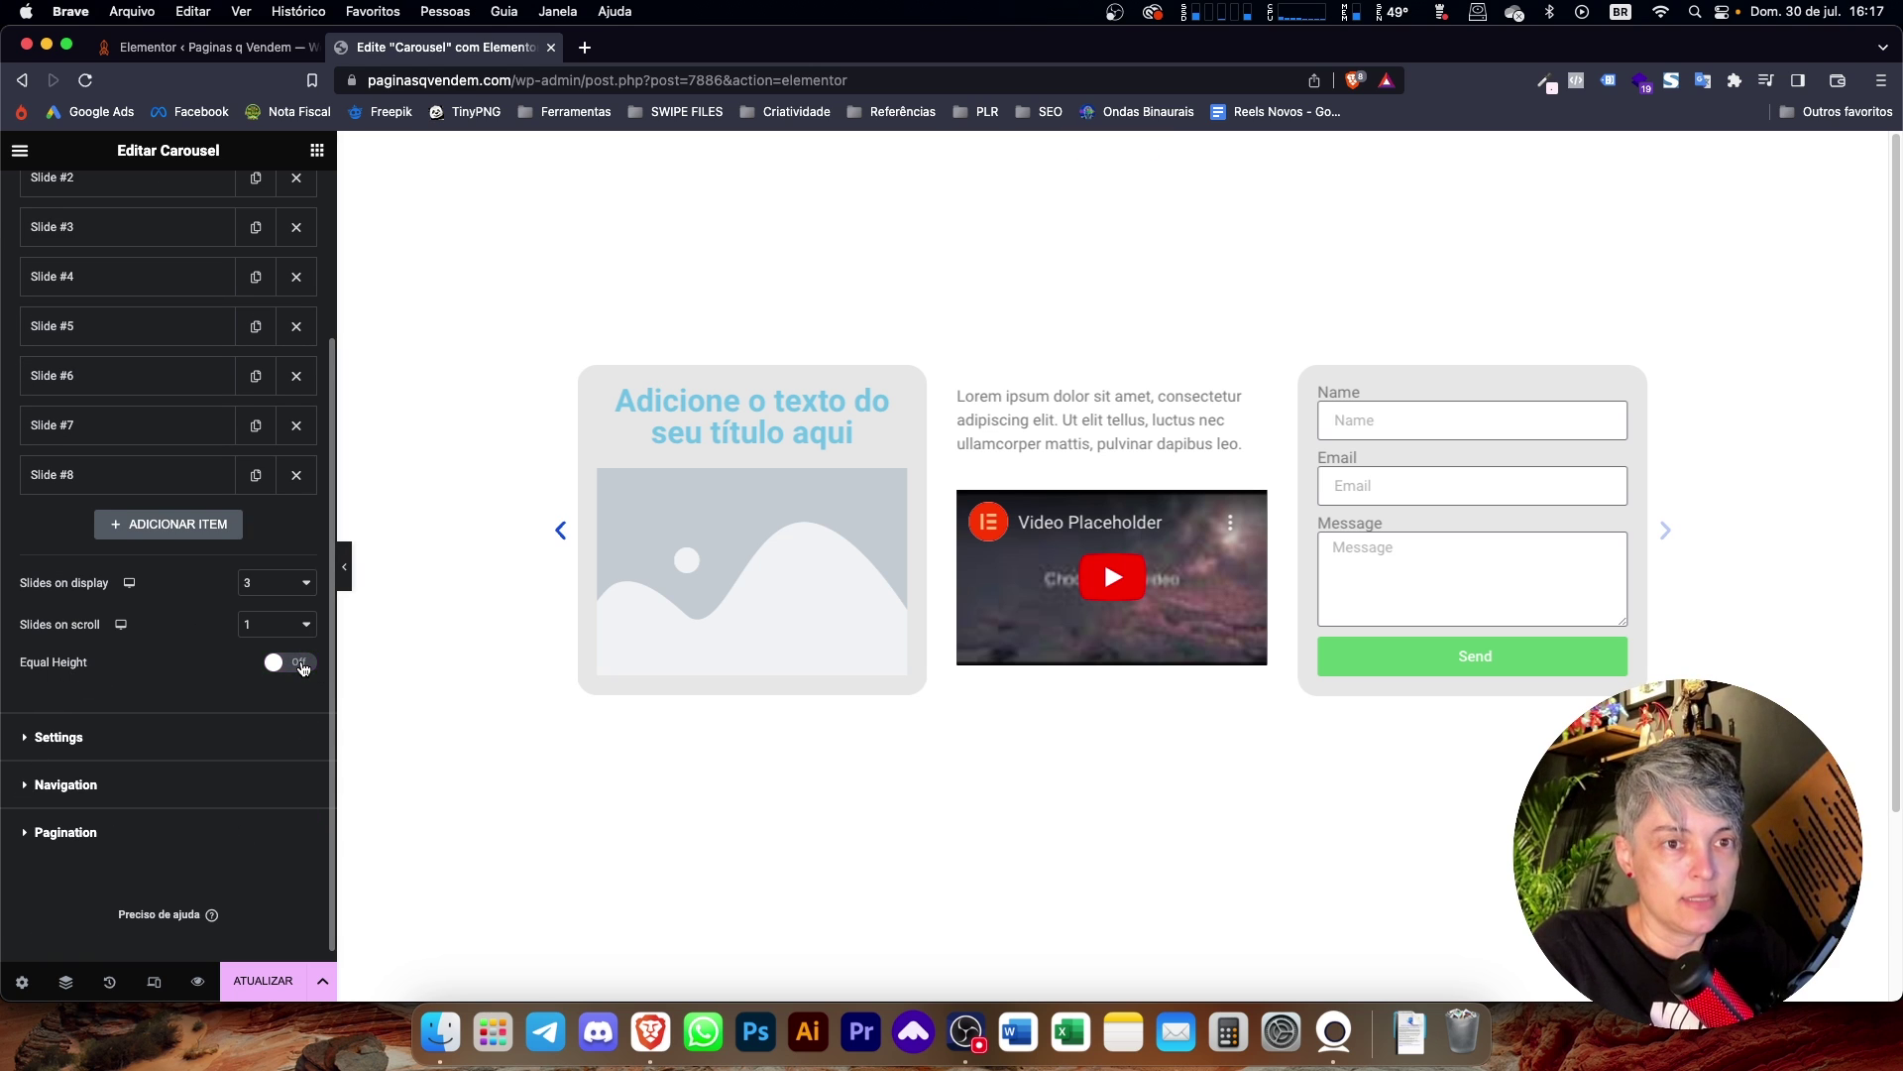
left_click(563, 536)
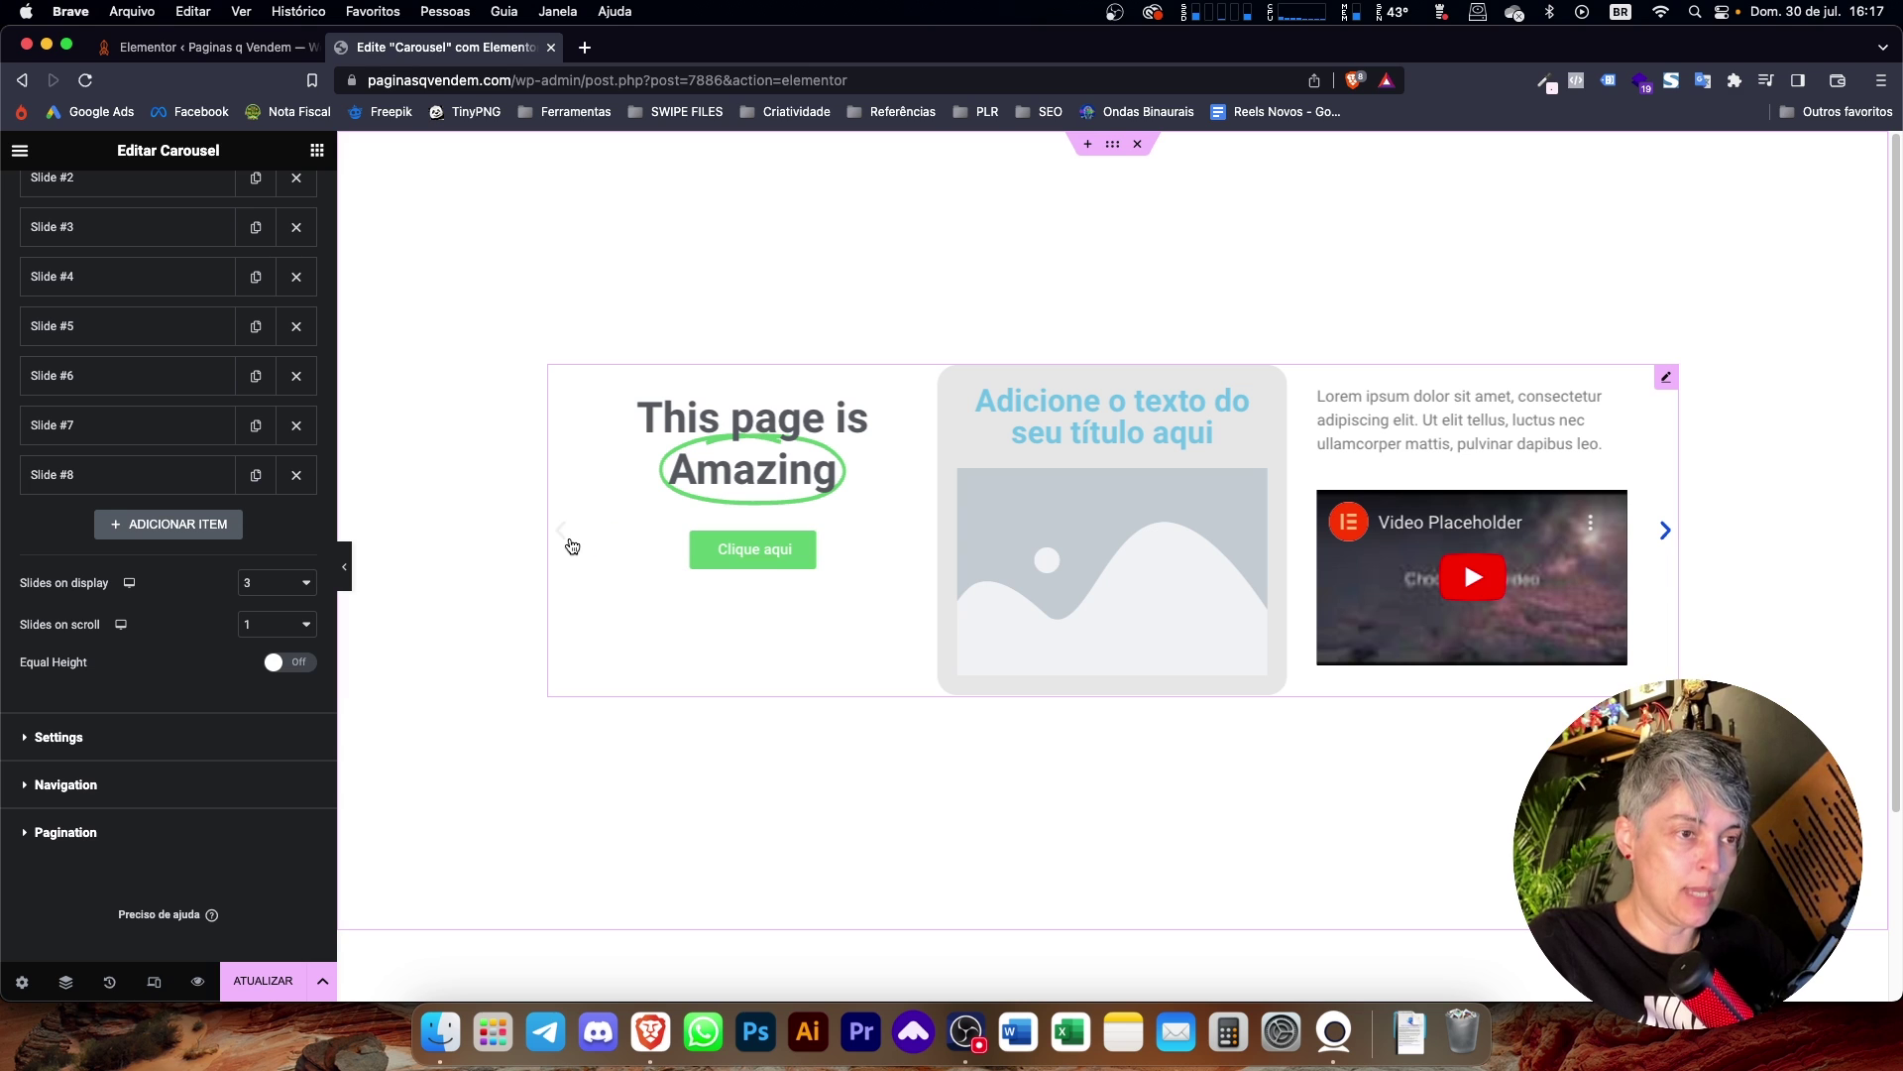
left_click(561, 535)
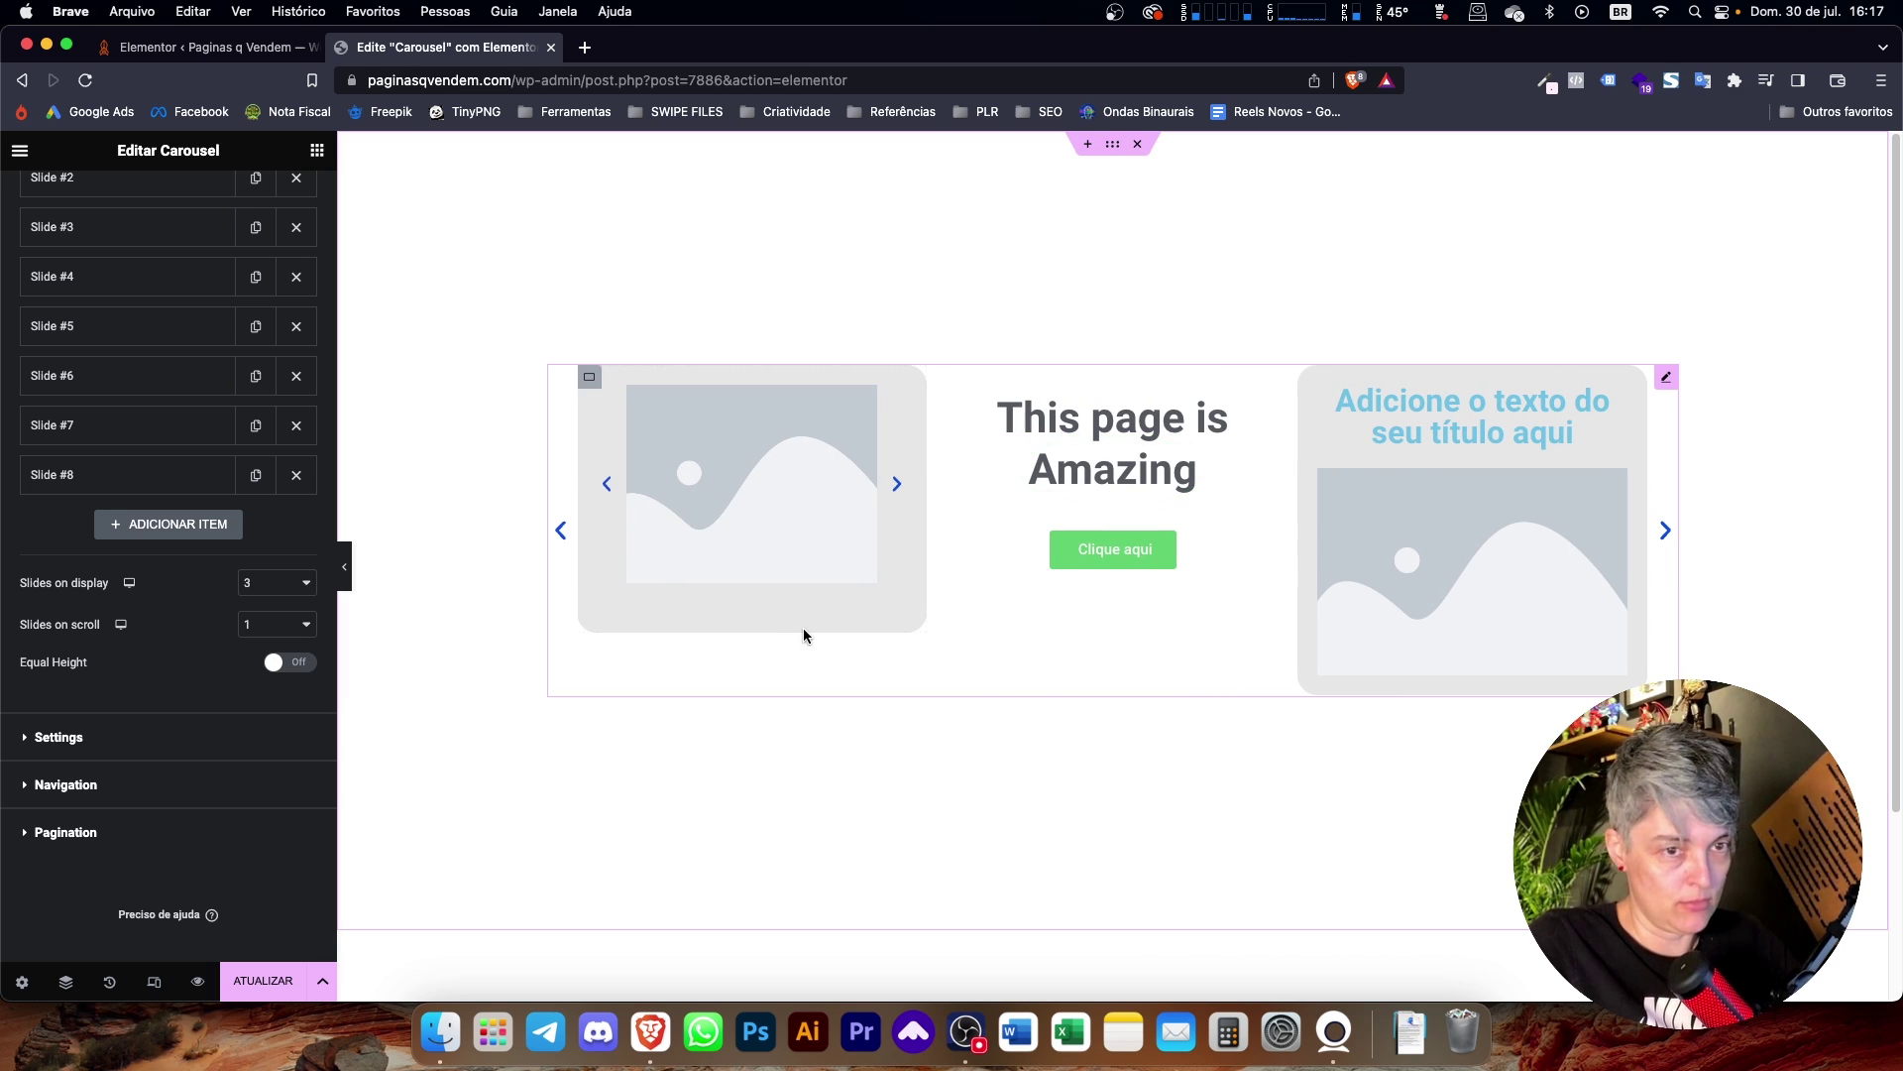
left_click(559, 528)
left_click(560, 530)
left_click(561, 532)
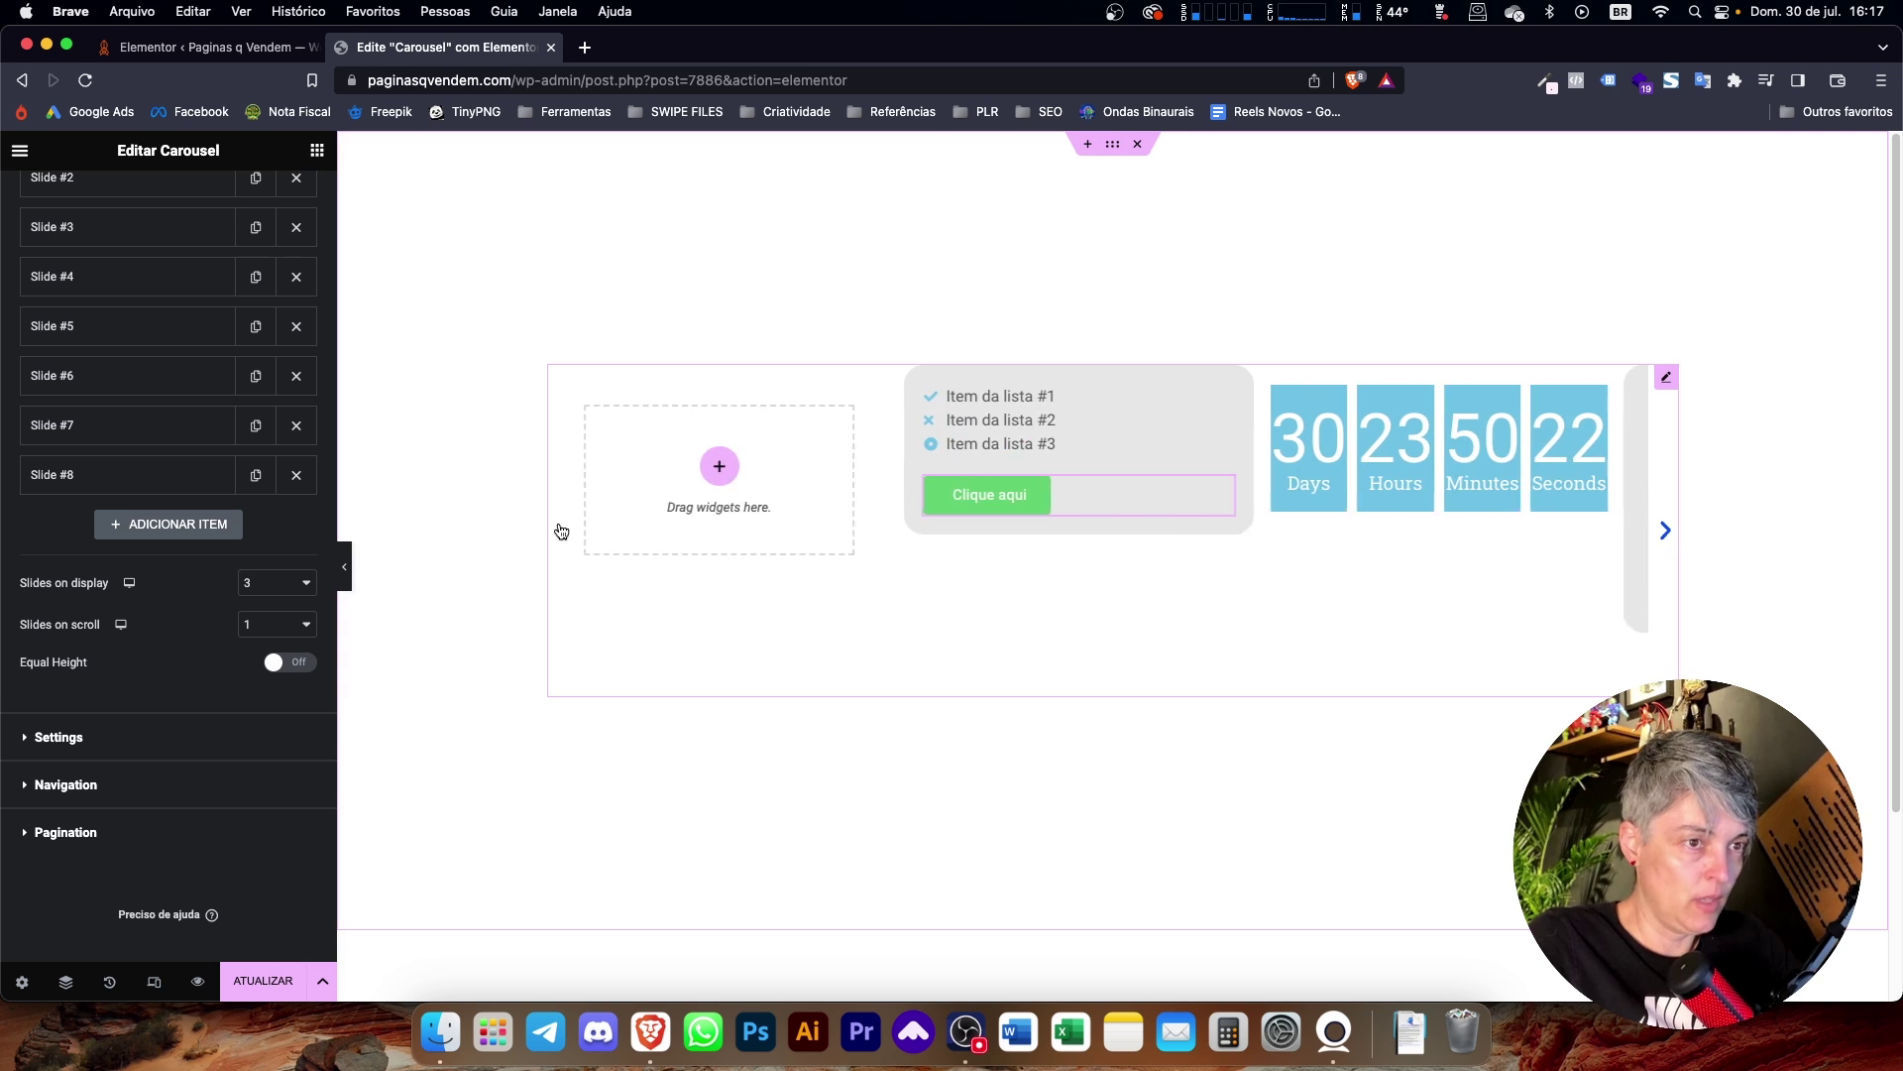
Turn Equal Height back on for the outer carousel and page forward through its slides to check their heights.
left_click(277, 671)
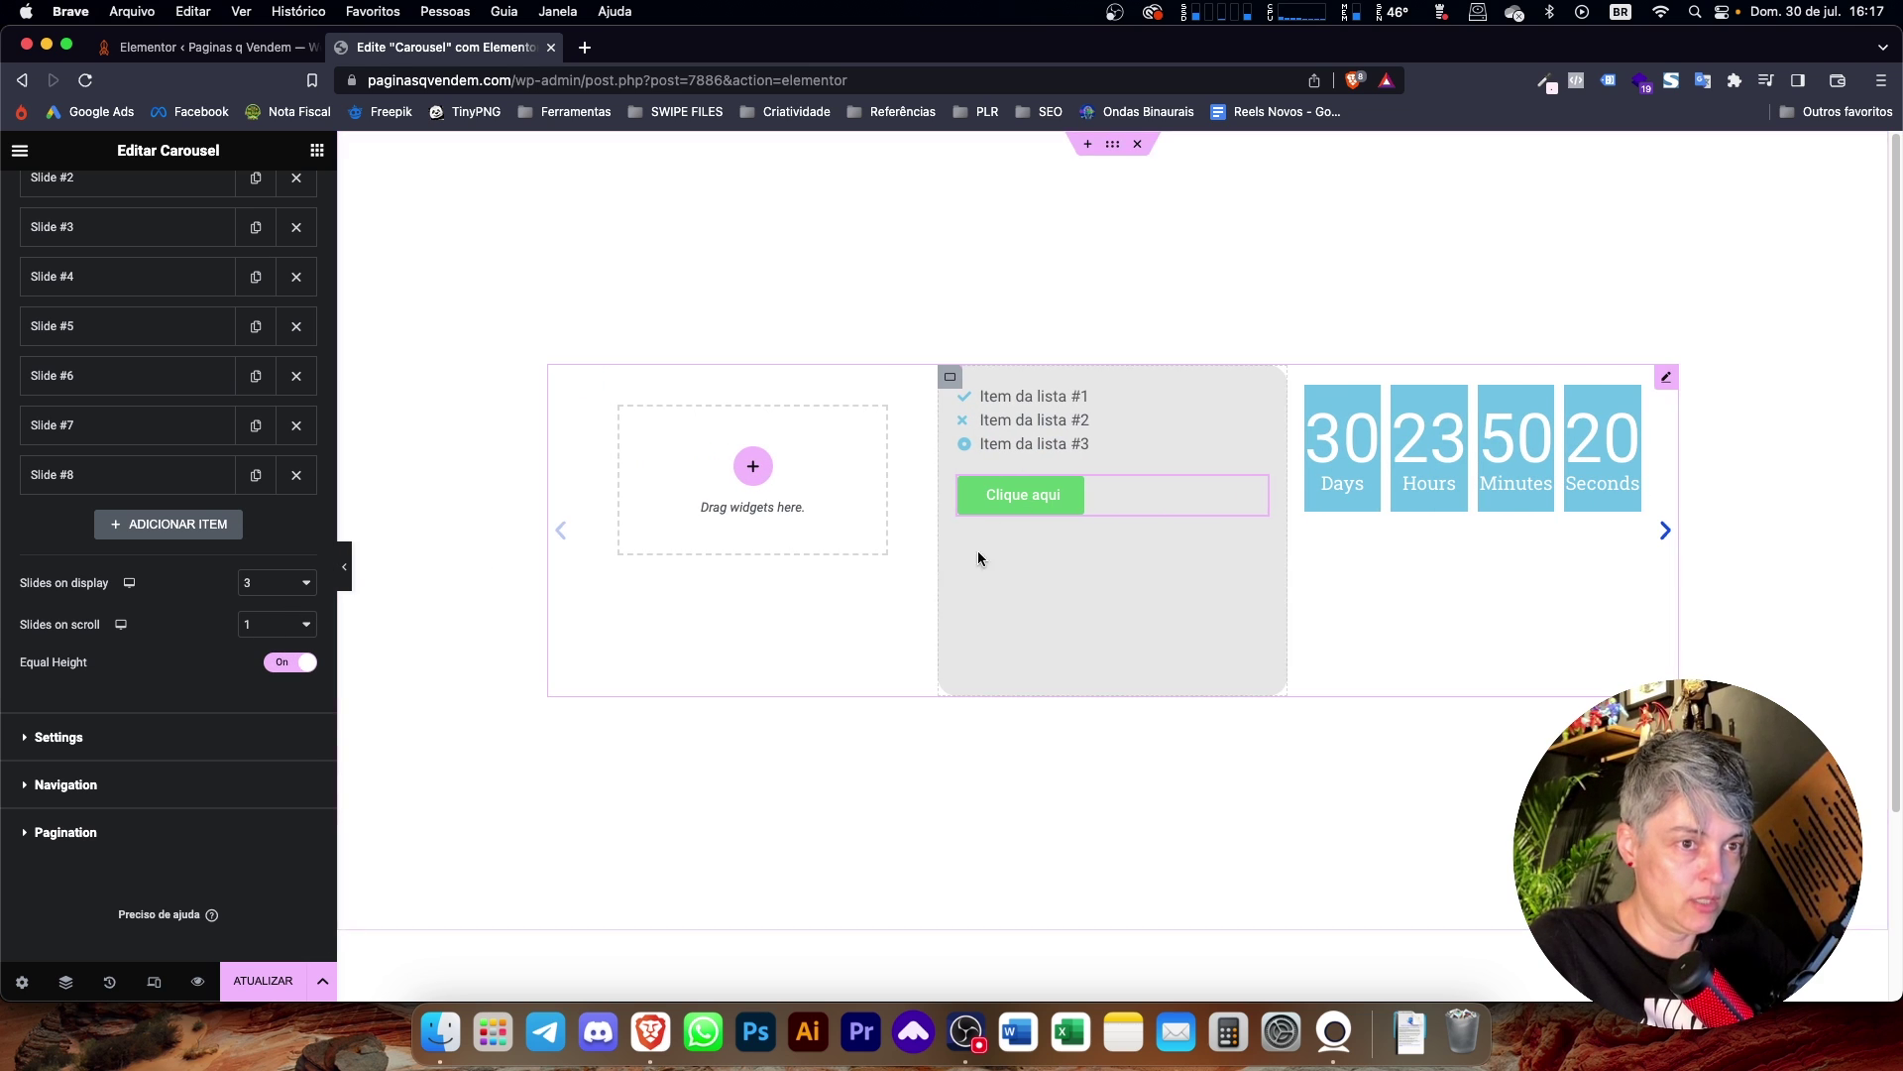
left_click(1664, 530)
left_click(1665, 530)
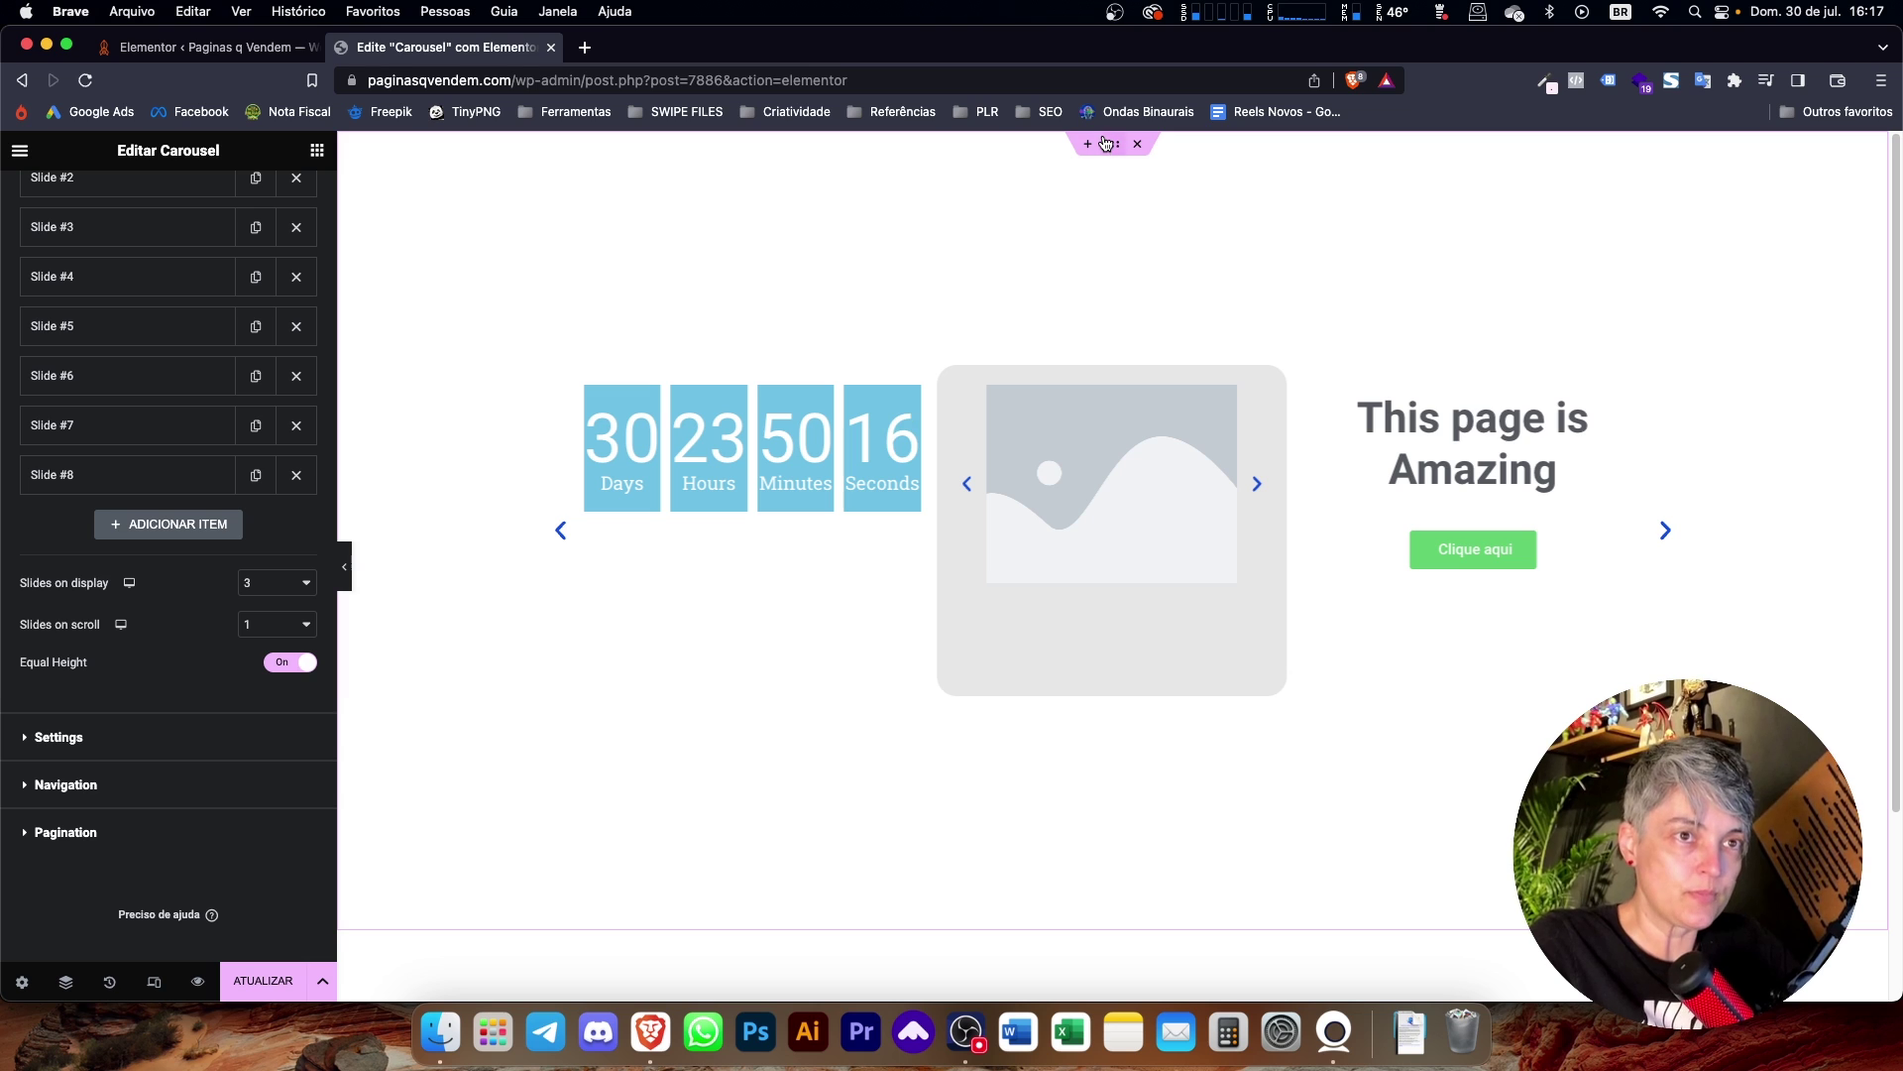
Set the outer container's content width to Largura total and its padding to 0 on all sides.
left_click(1112, 147)
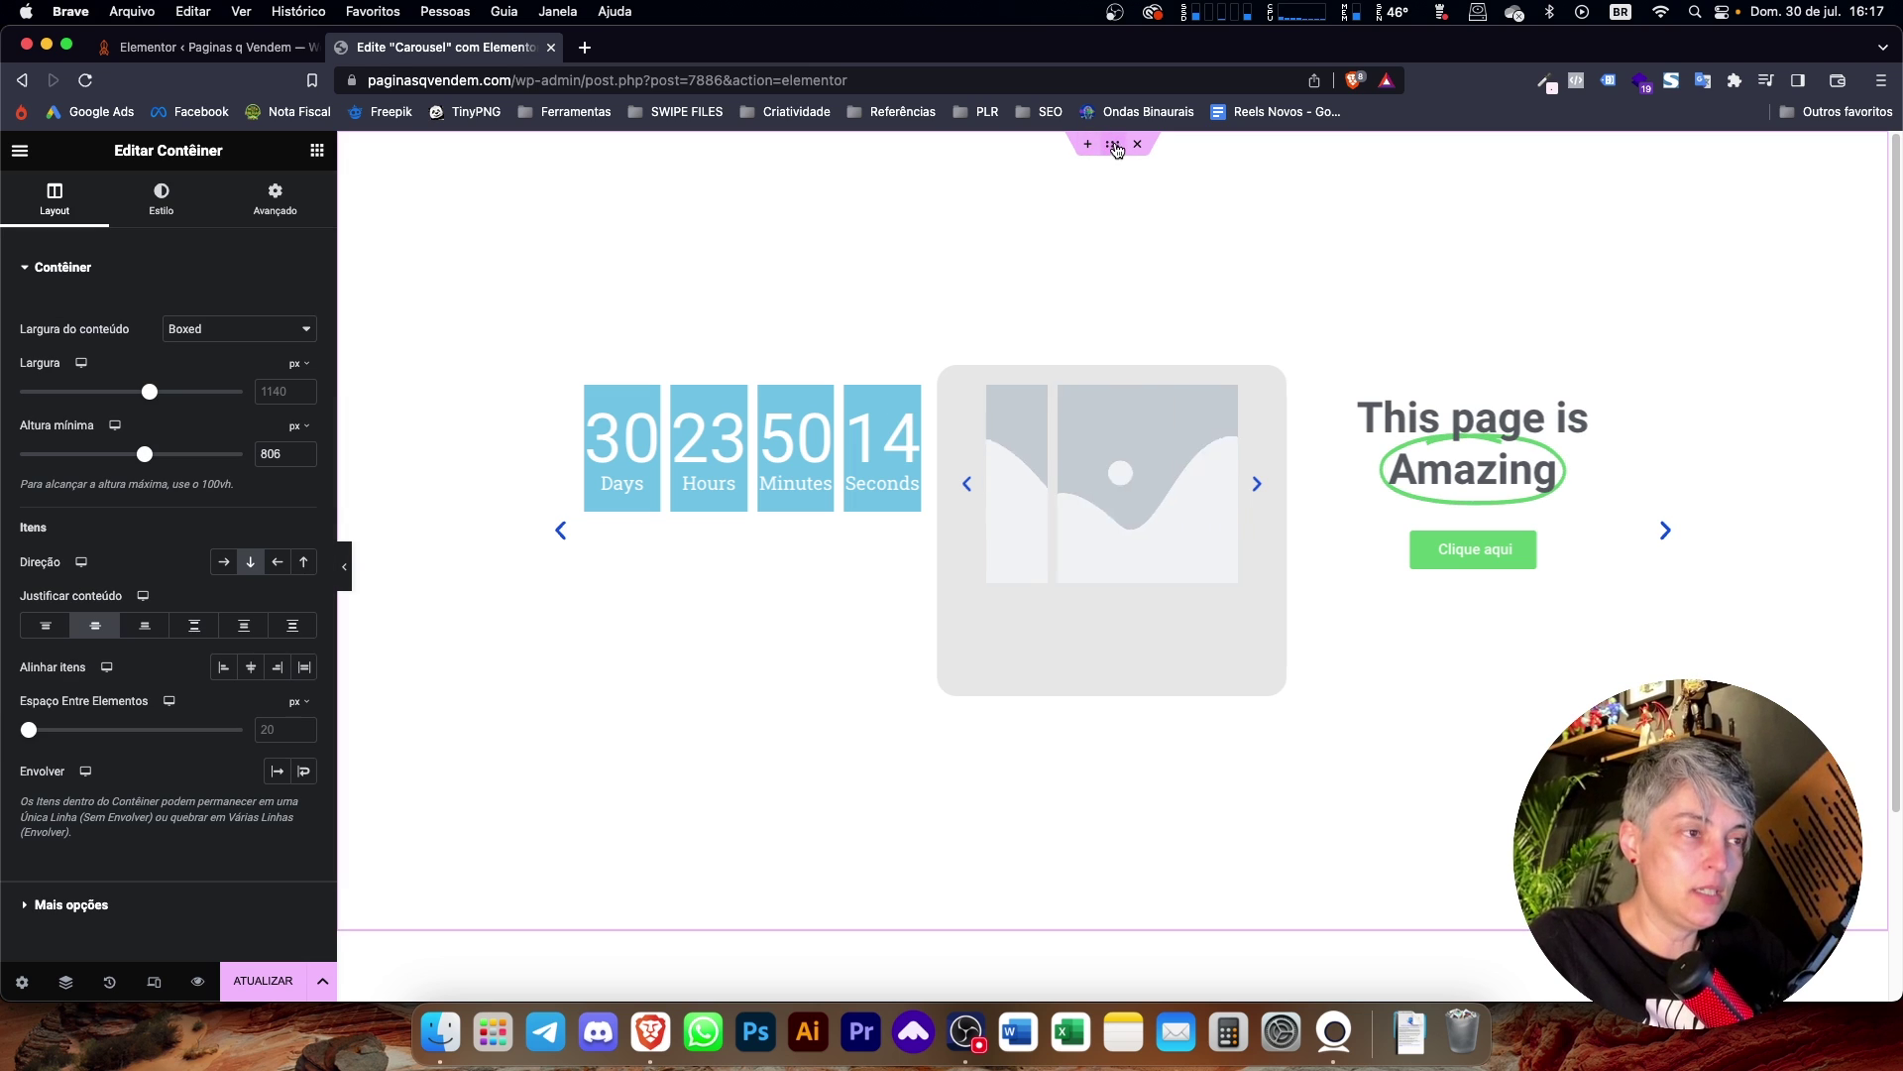
left_click(203, 329)
left_click(203, 350)
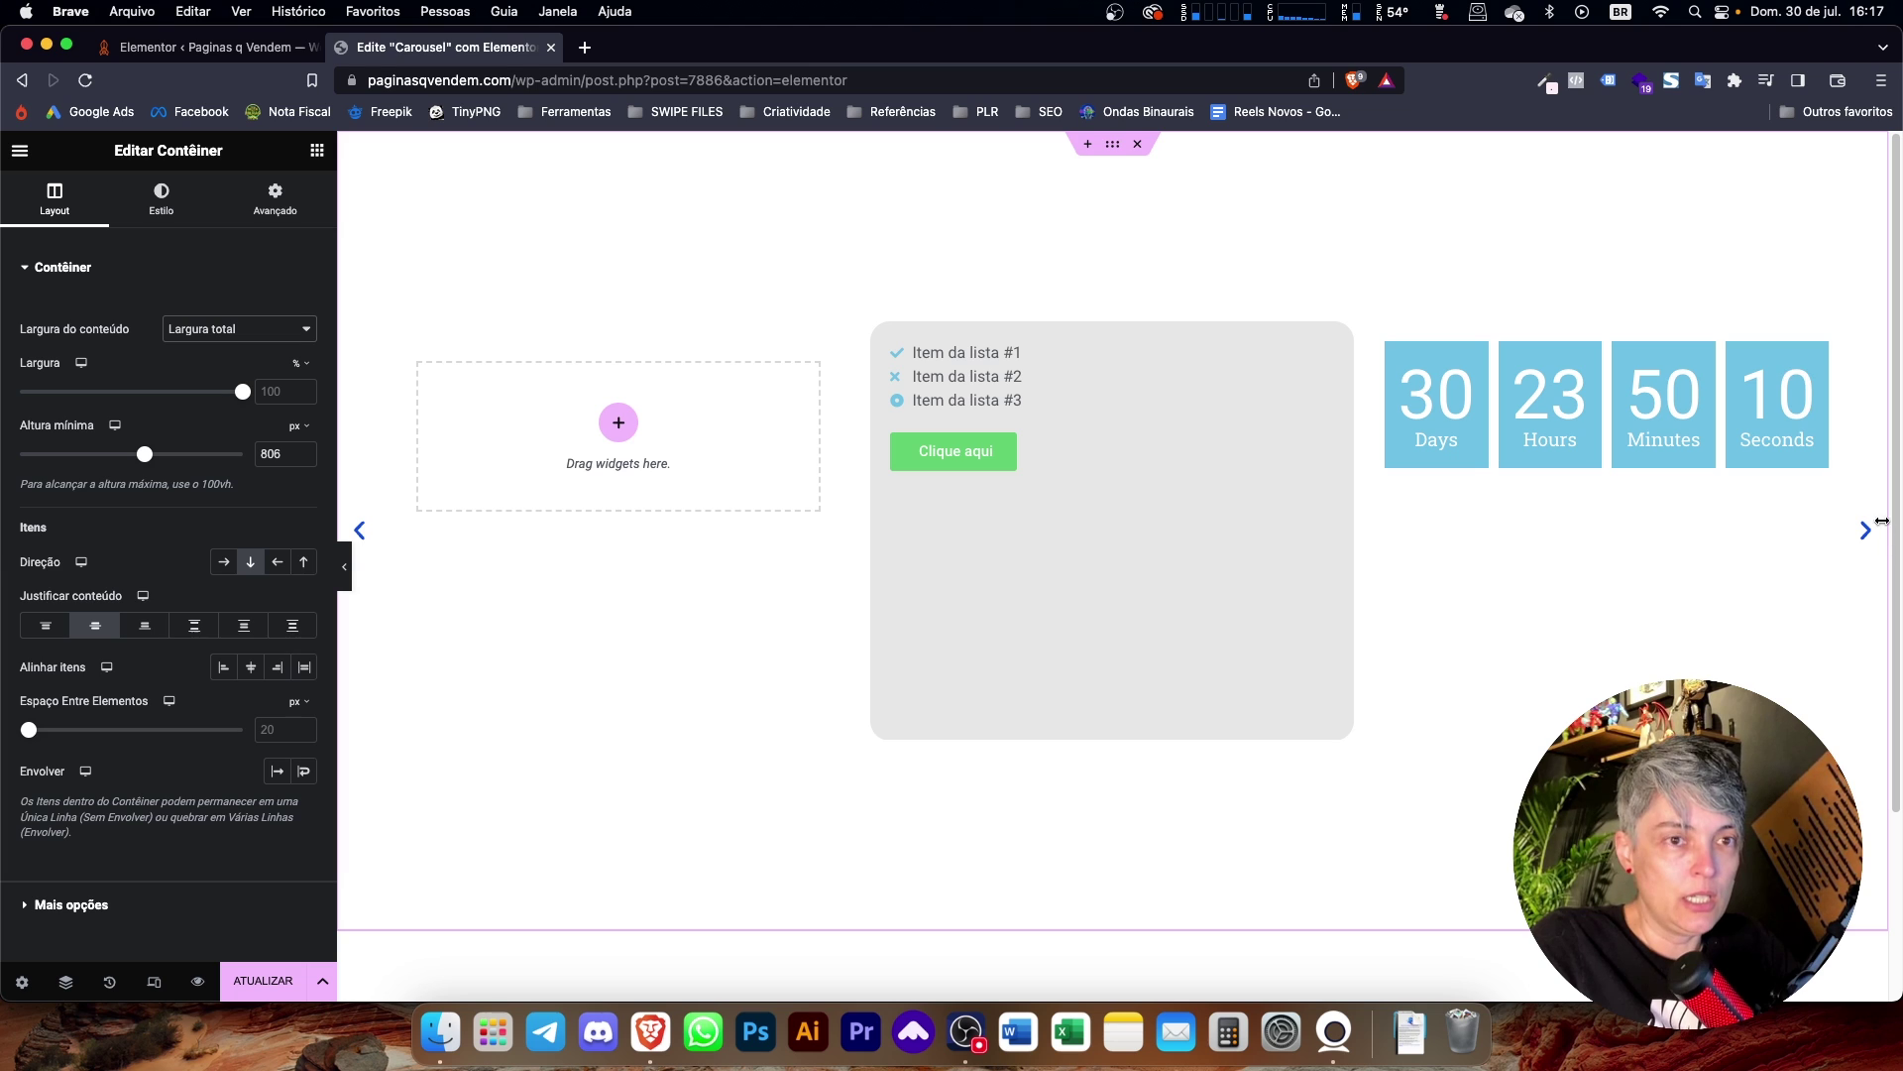
left_click(289, 212)
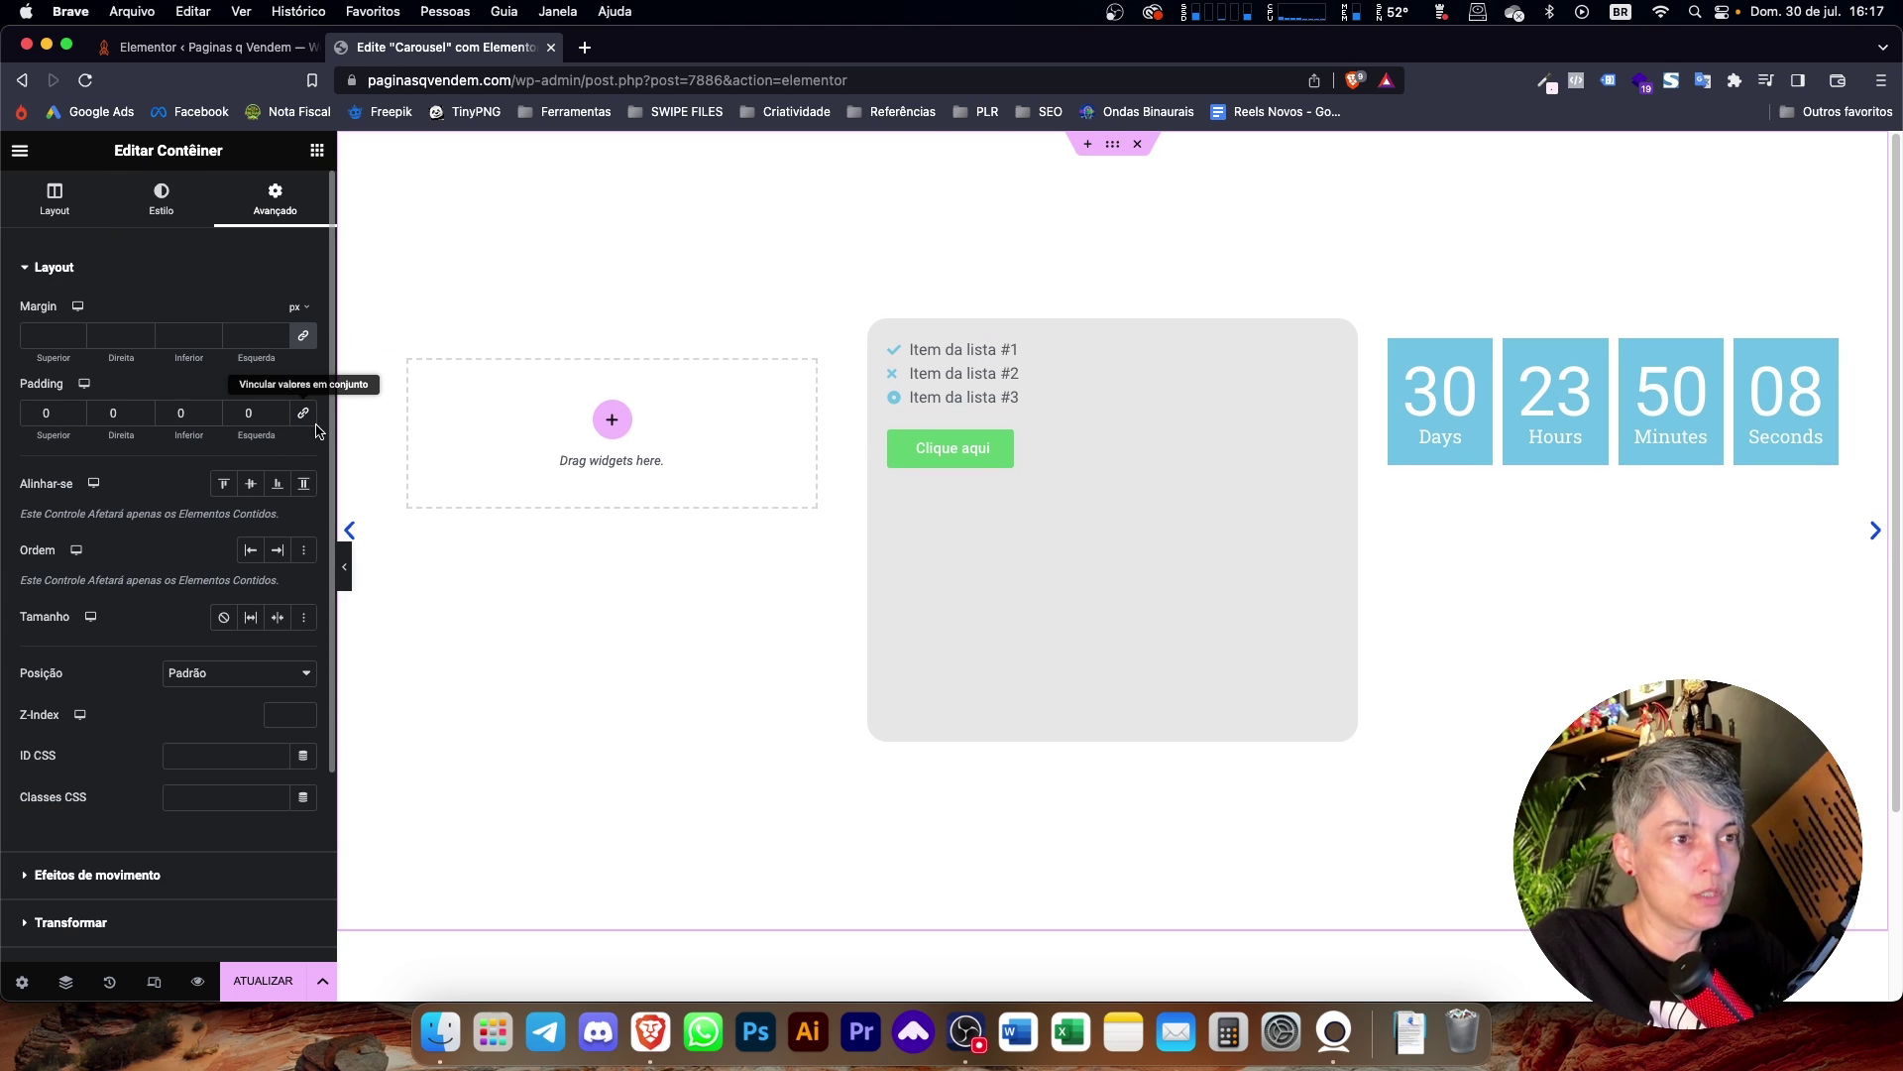
Move forward through the carousel's slides to examine how they display at full width.
left_click(1875, 538)
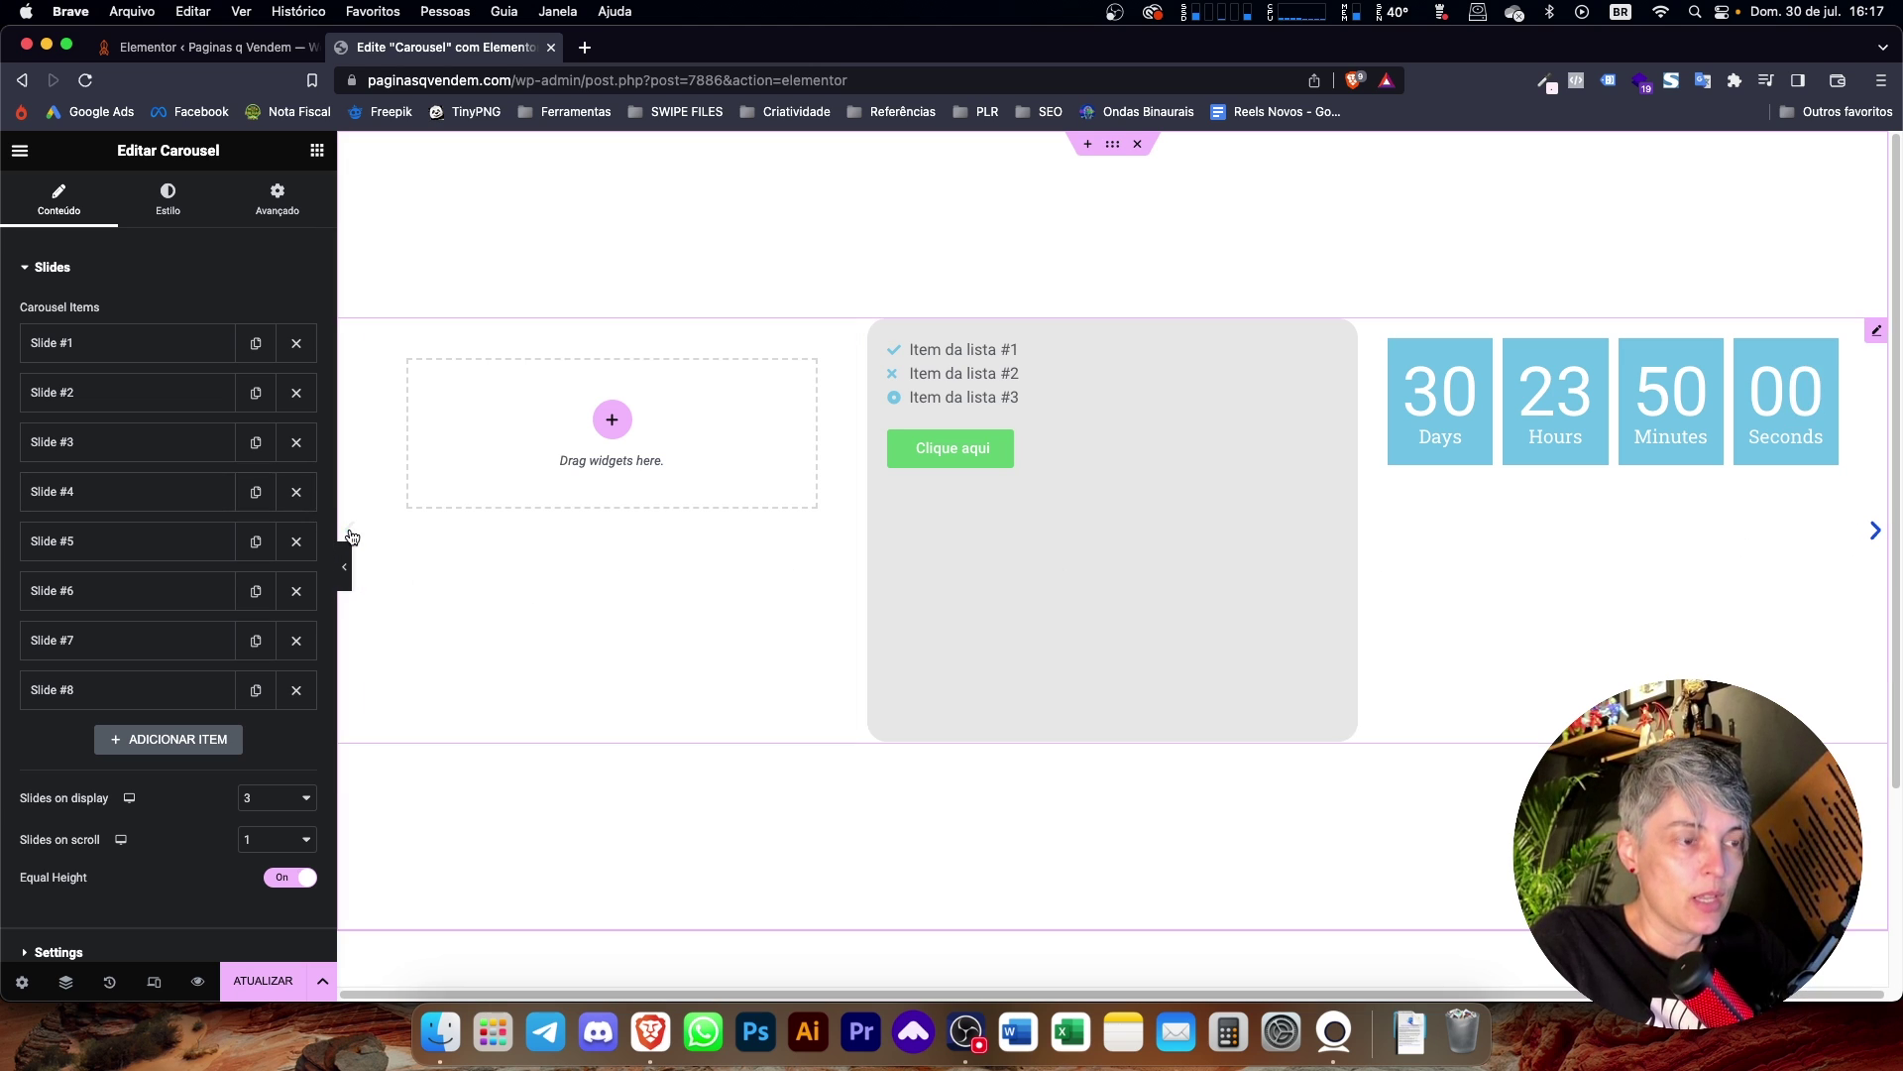
left_click(170, 345)
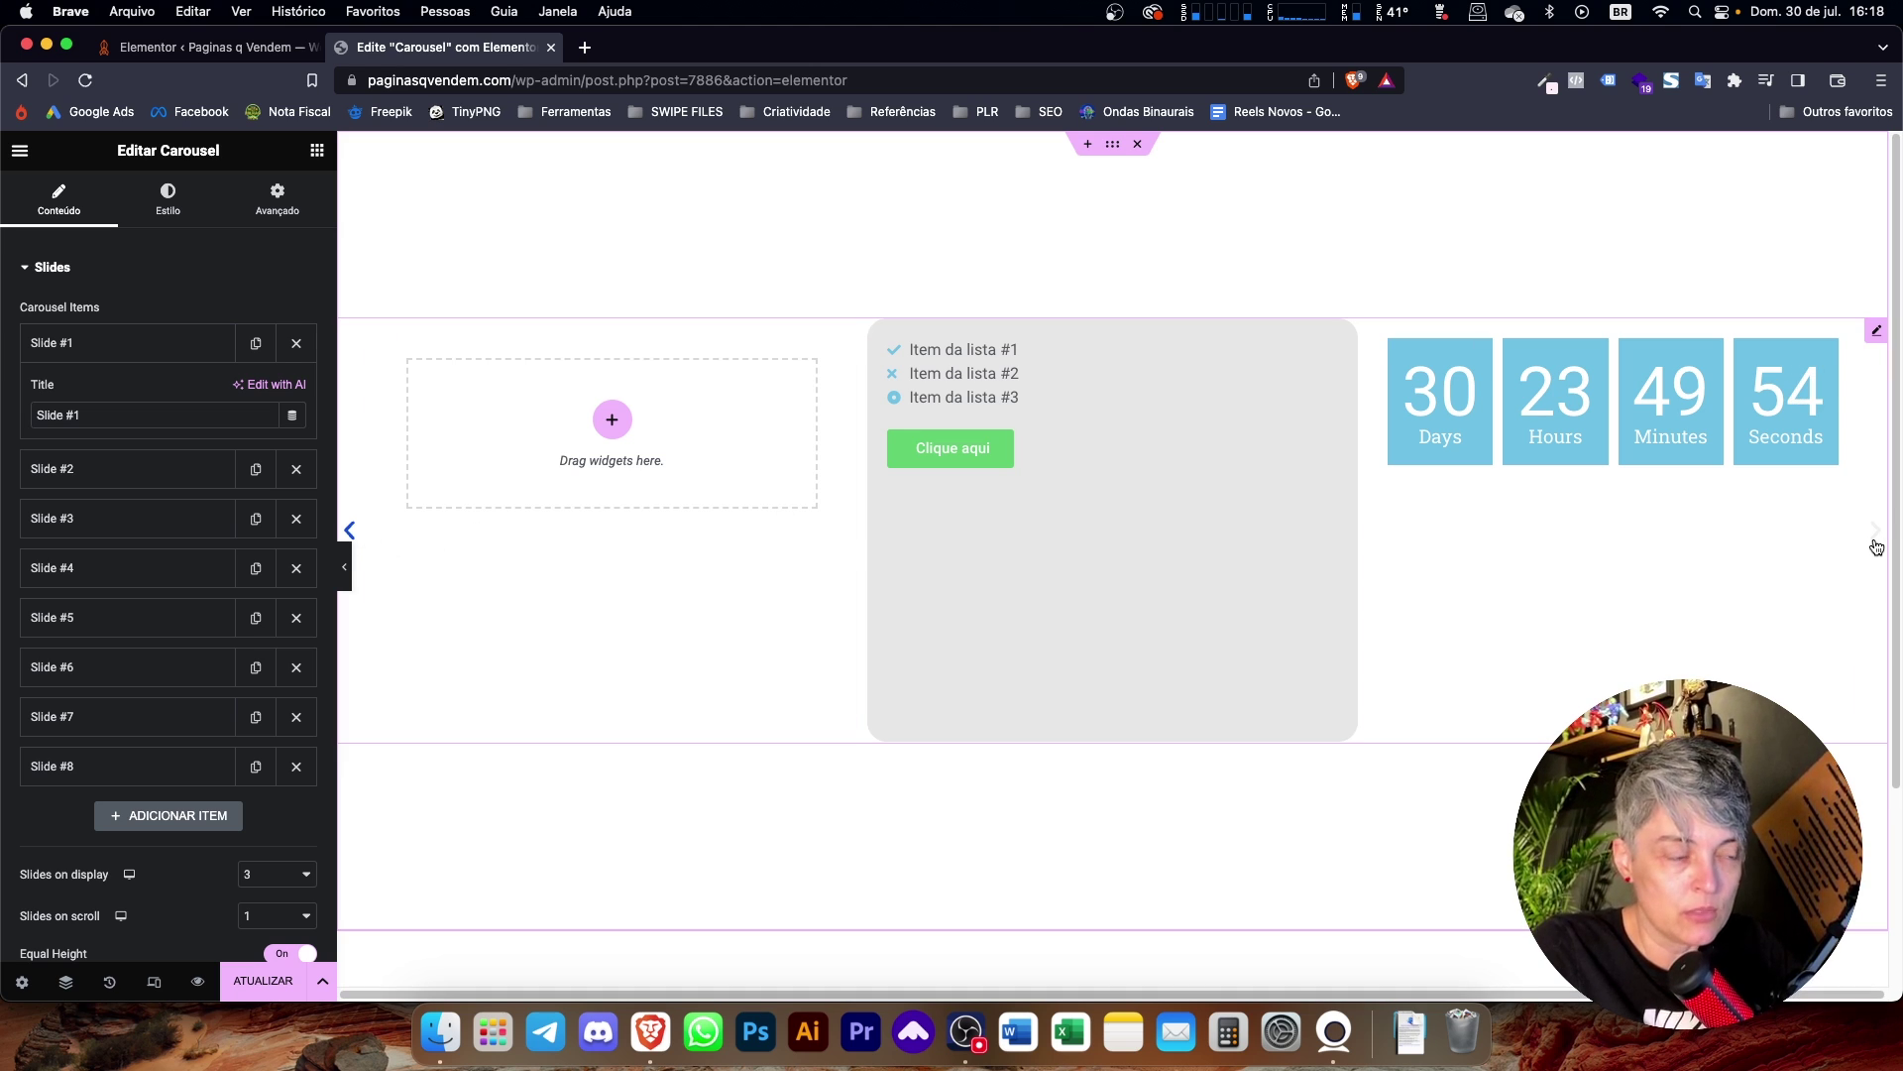
left_click_drag(1552, 543, 1068, 547)
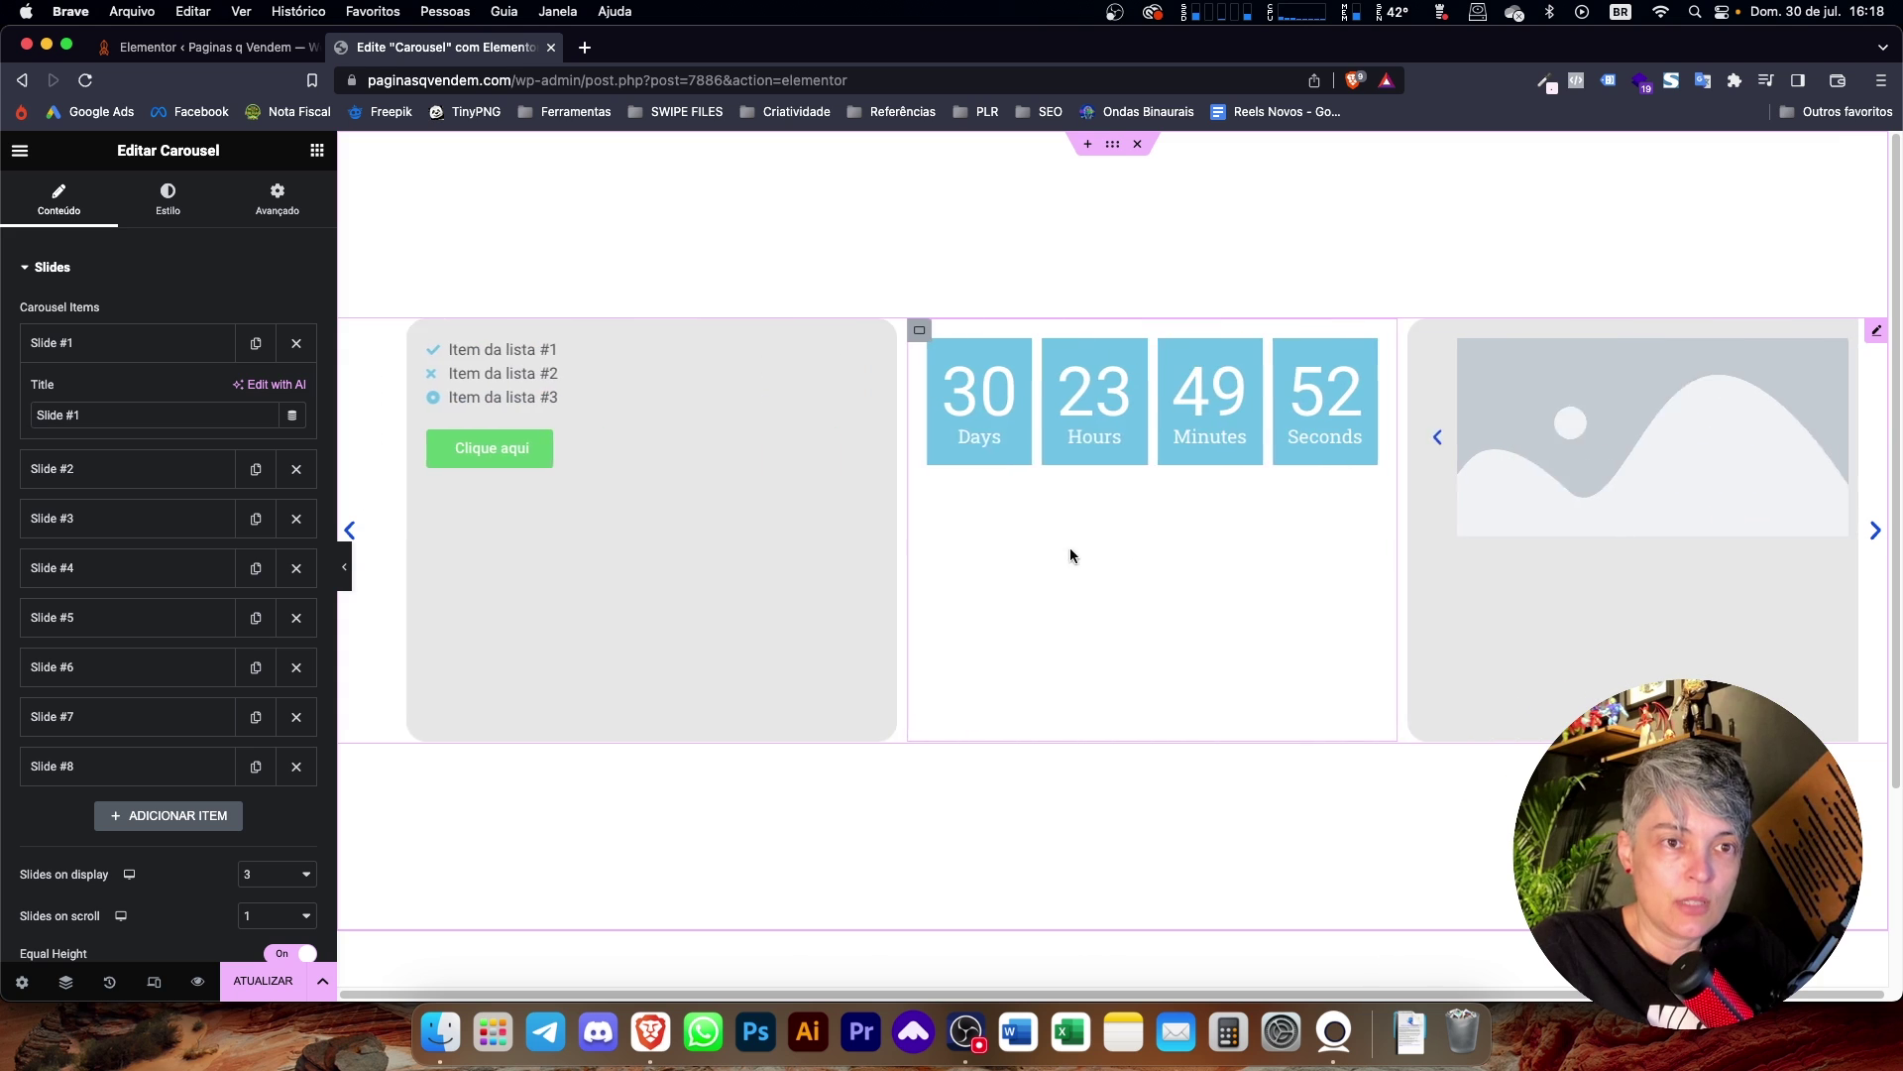
left_click_drag(997, 616, 547, 668)
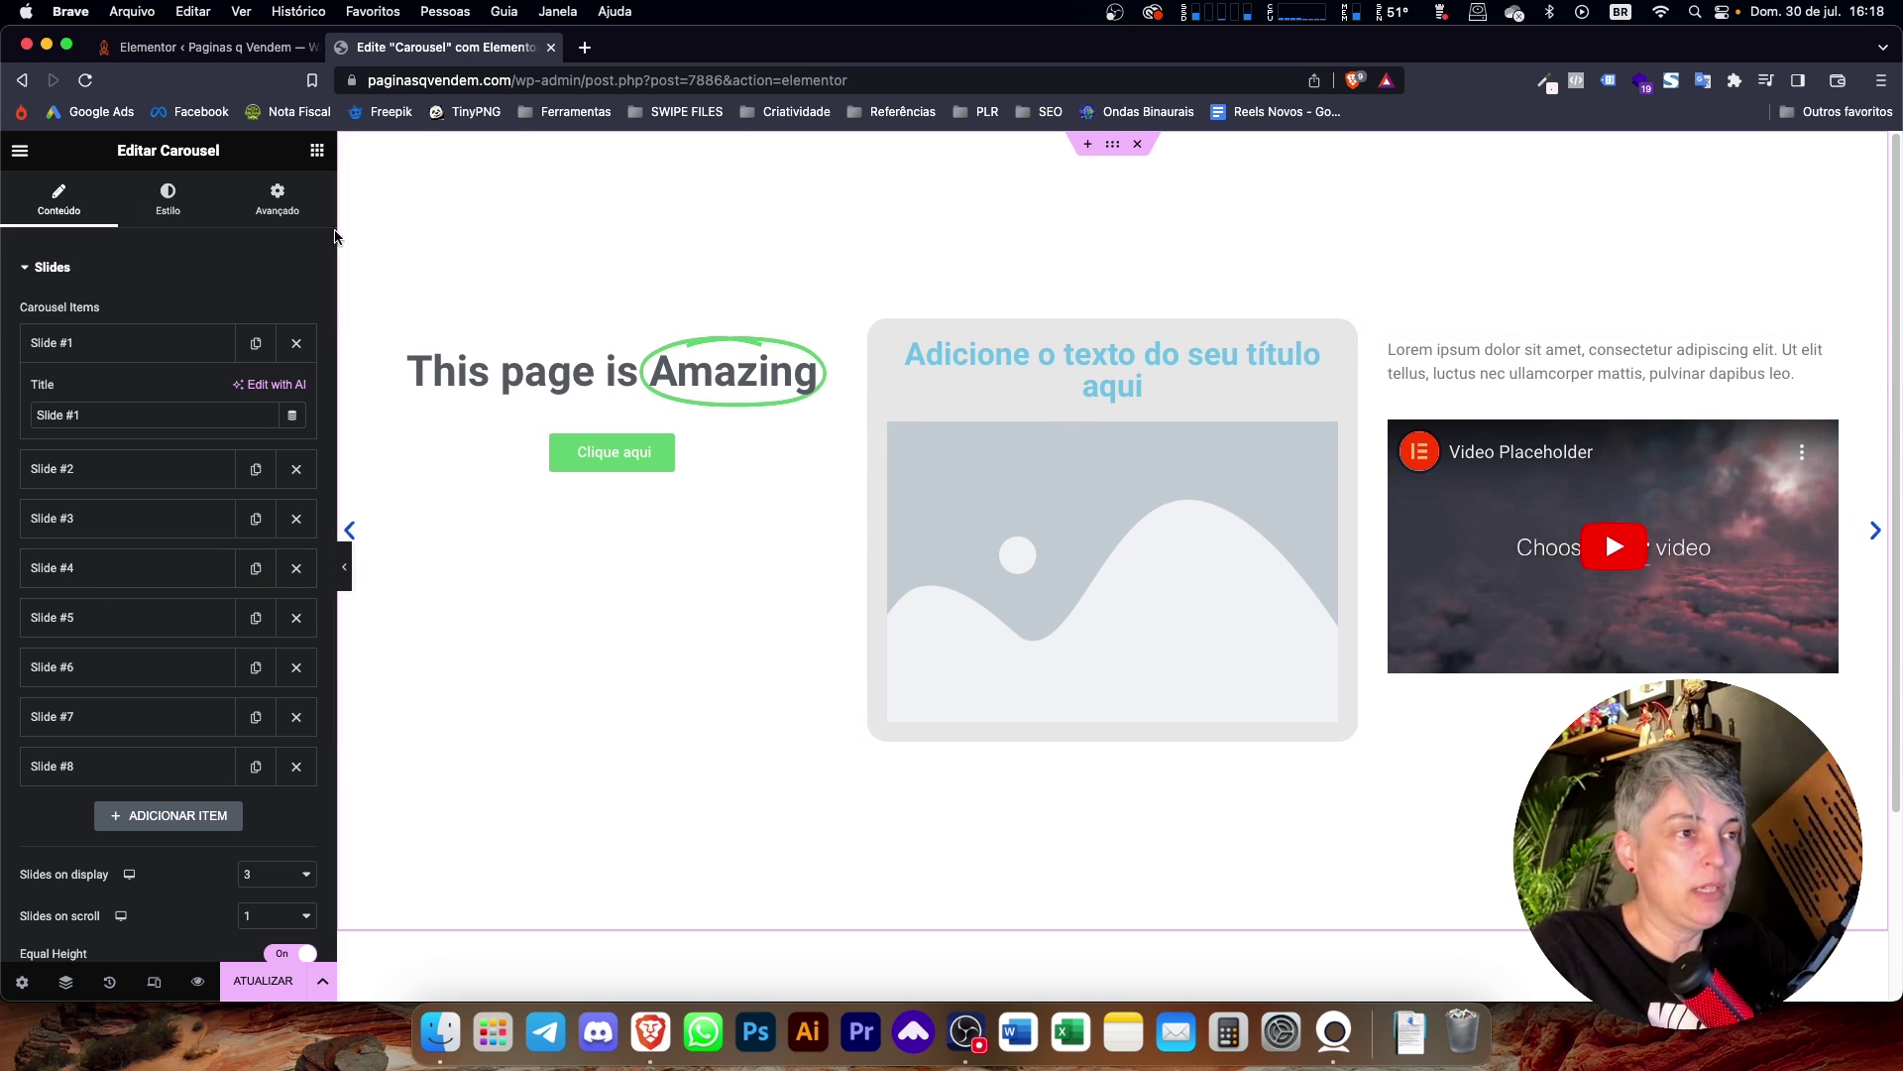
Set the position of the carousel's navigation arrows to Inside.
left_click(168, 195)
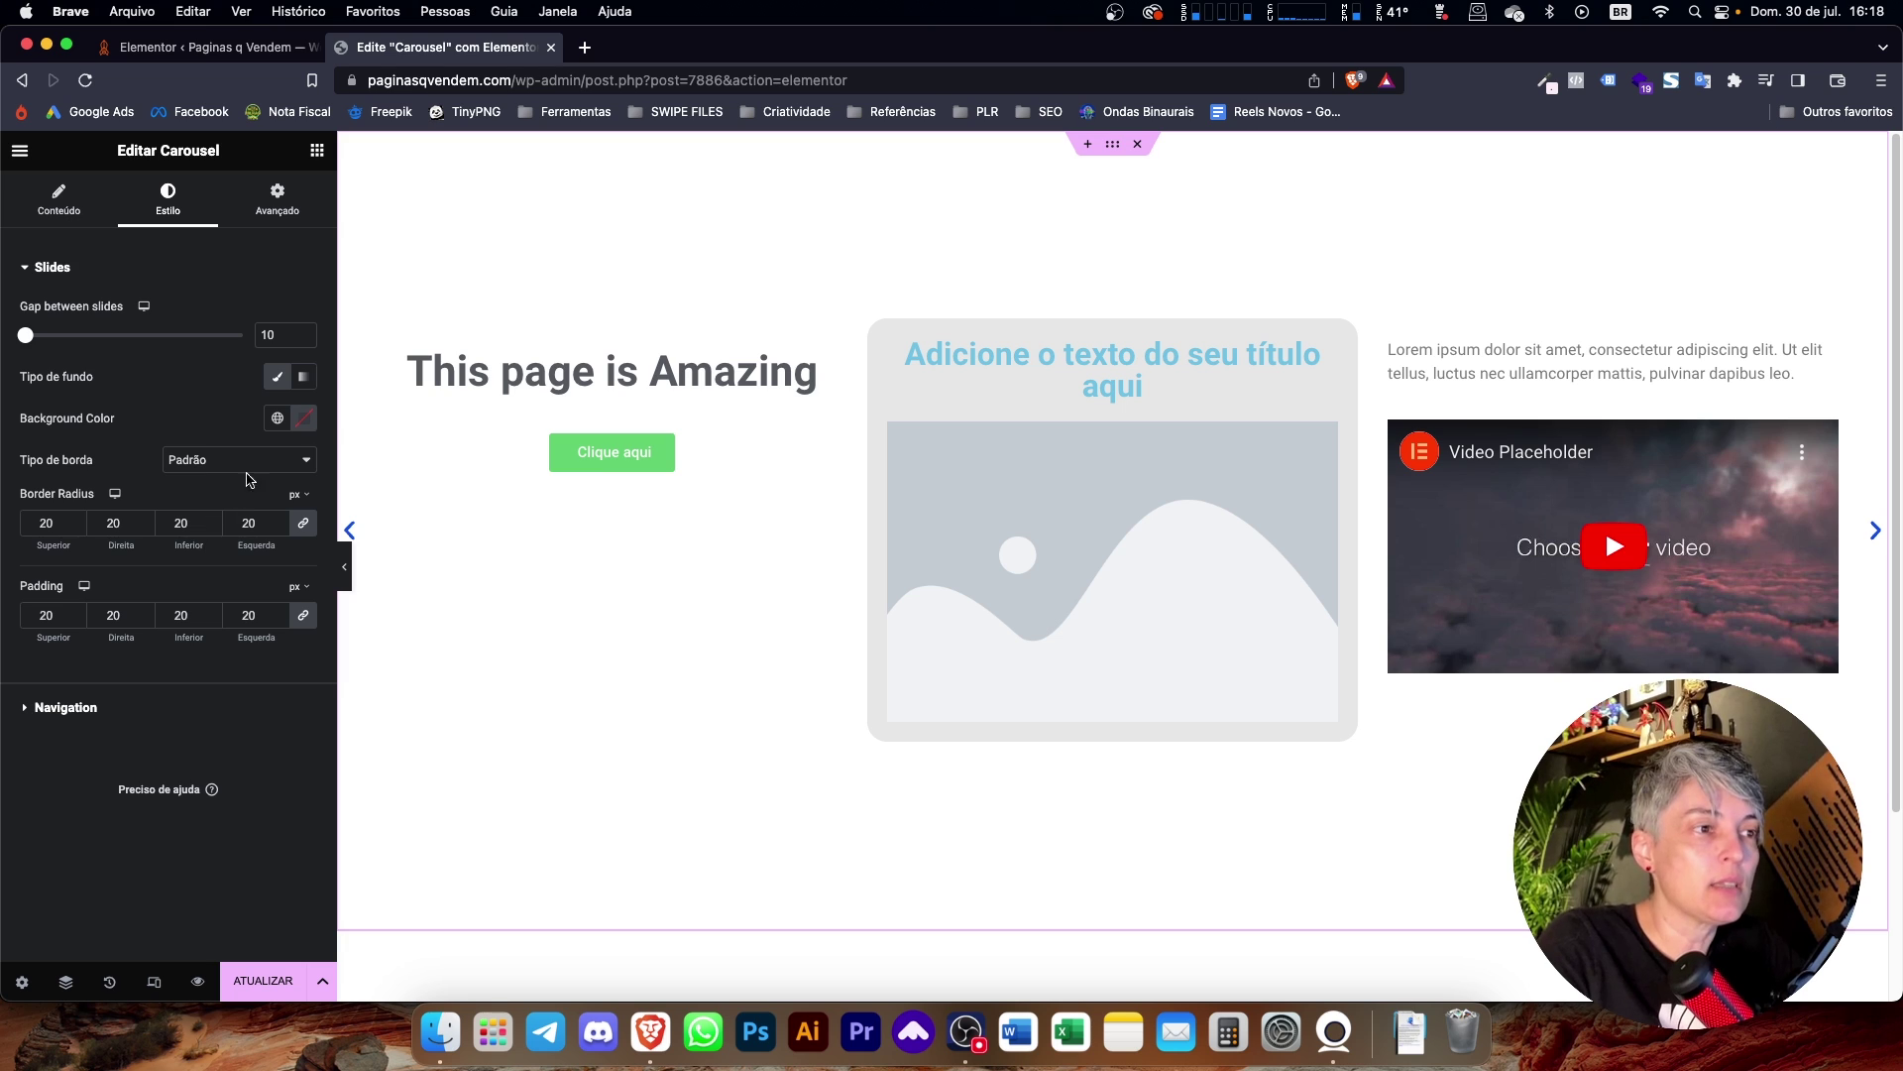
left_click(190, 704)
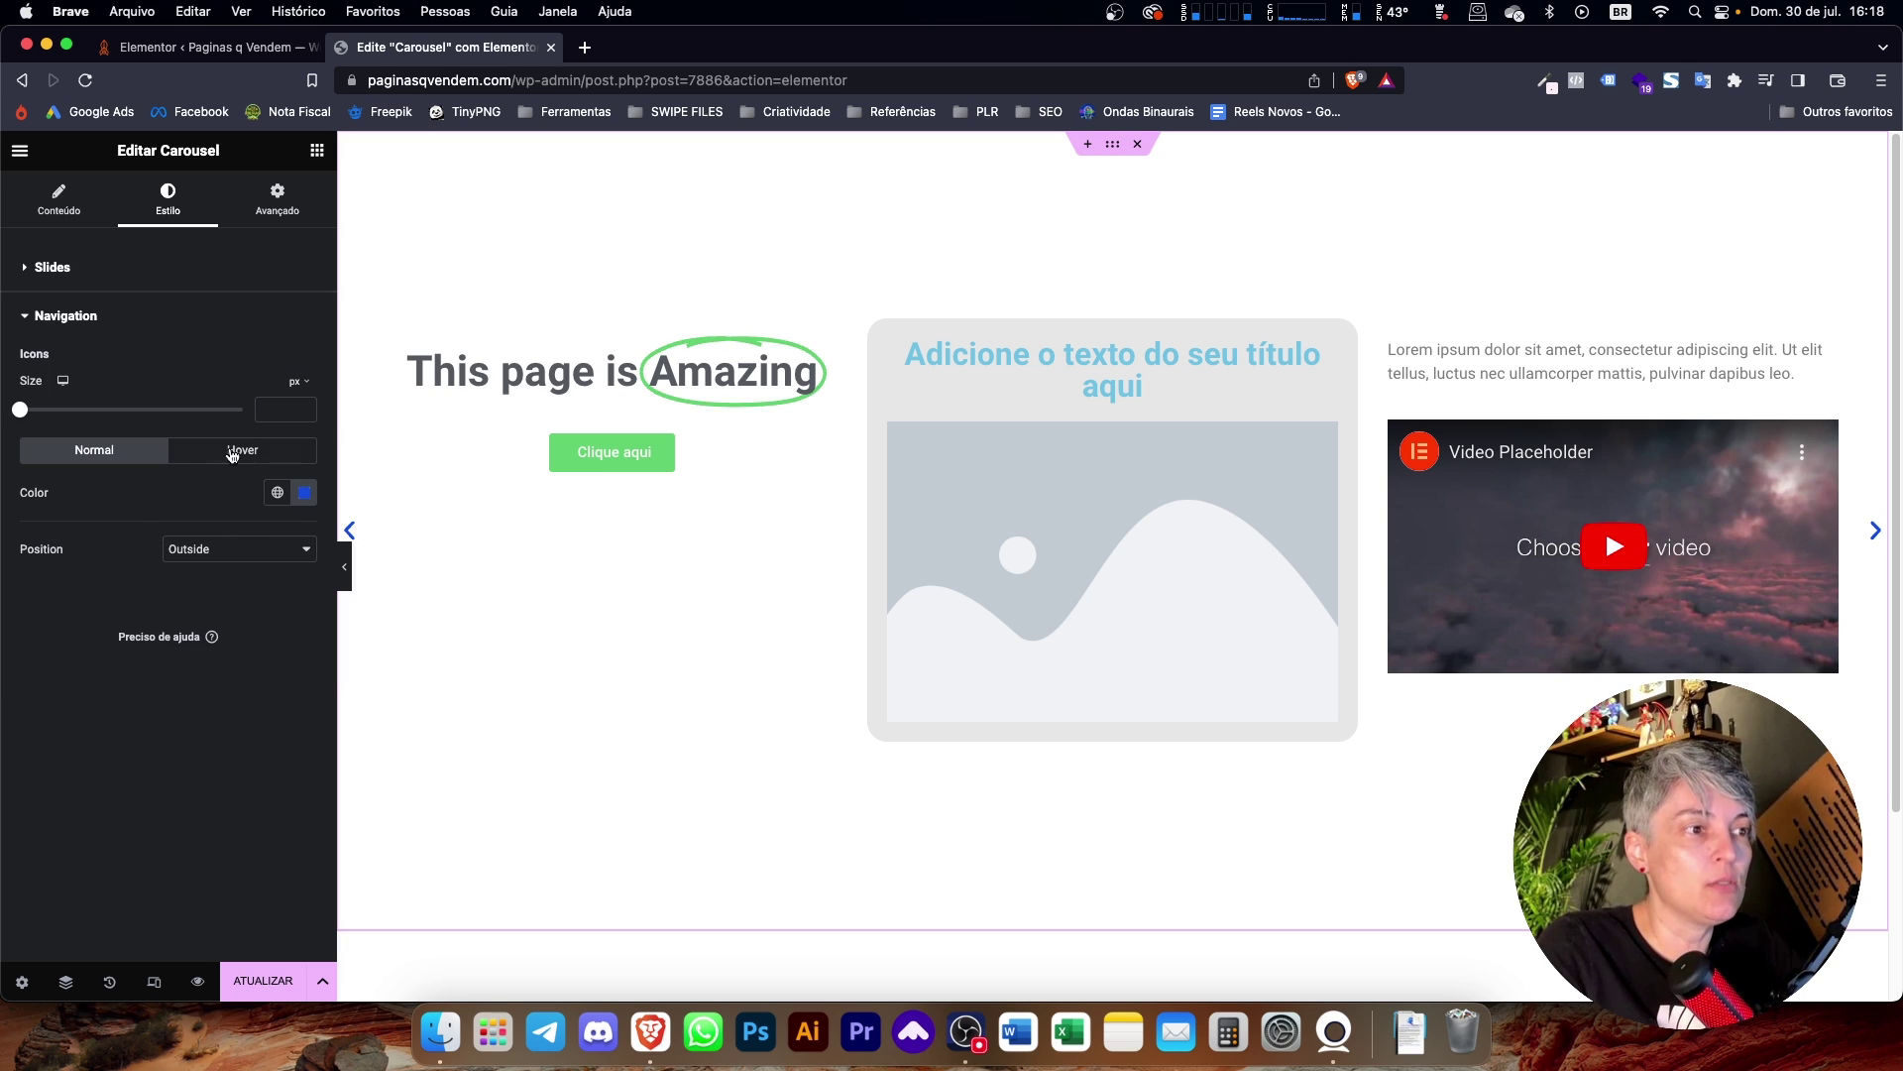
left_click(217, 552)
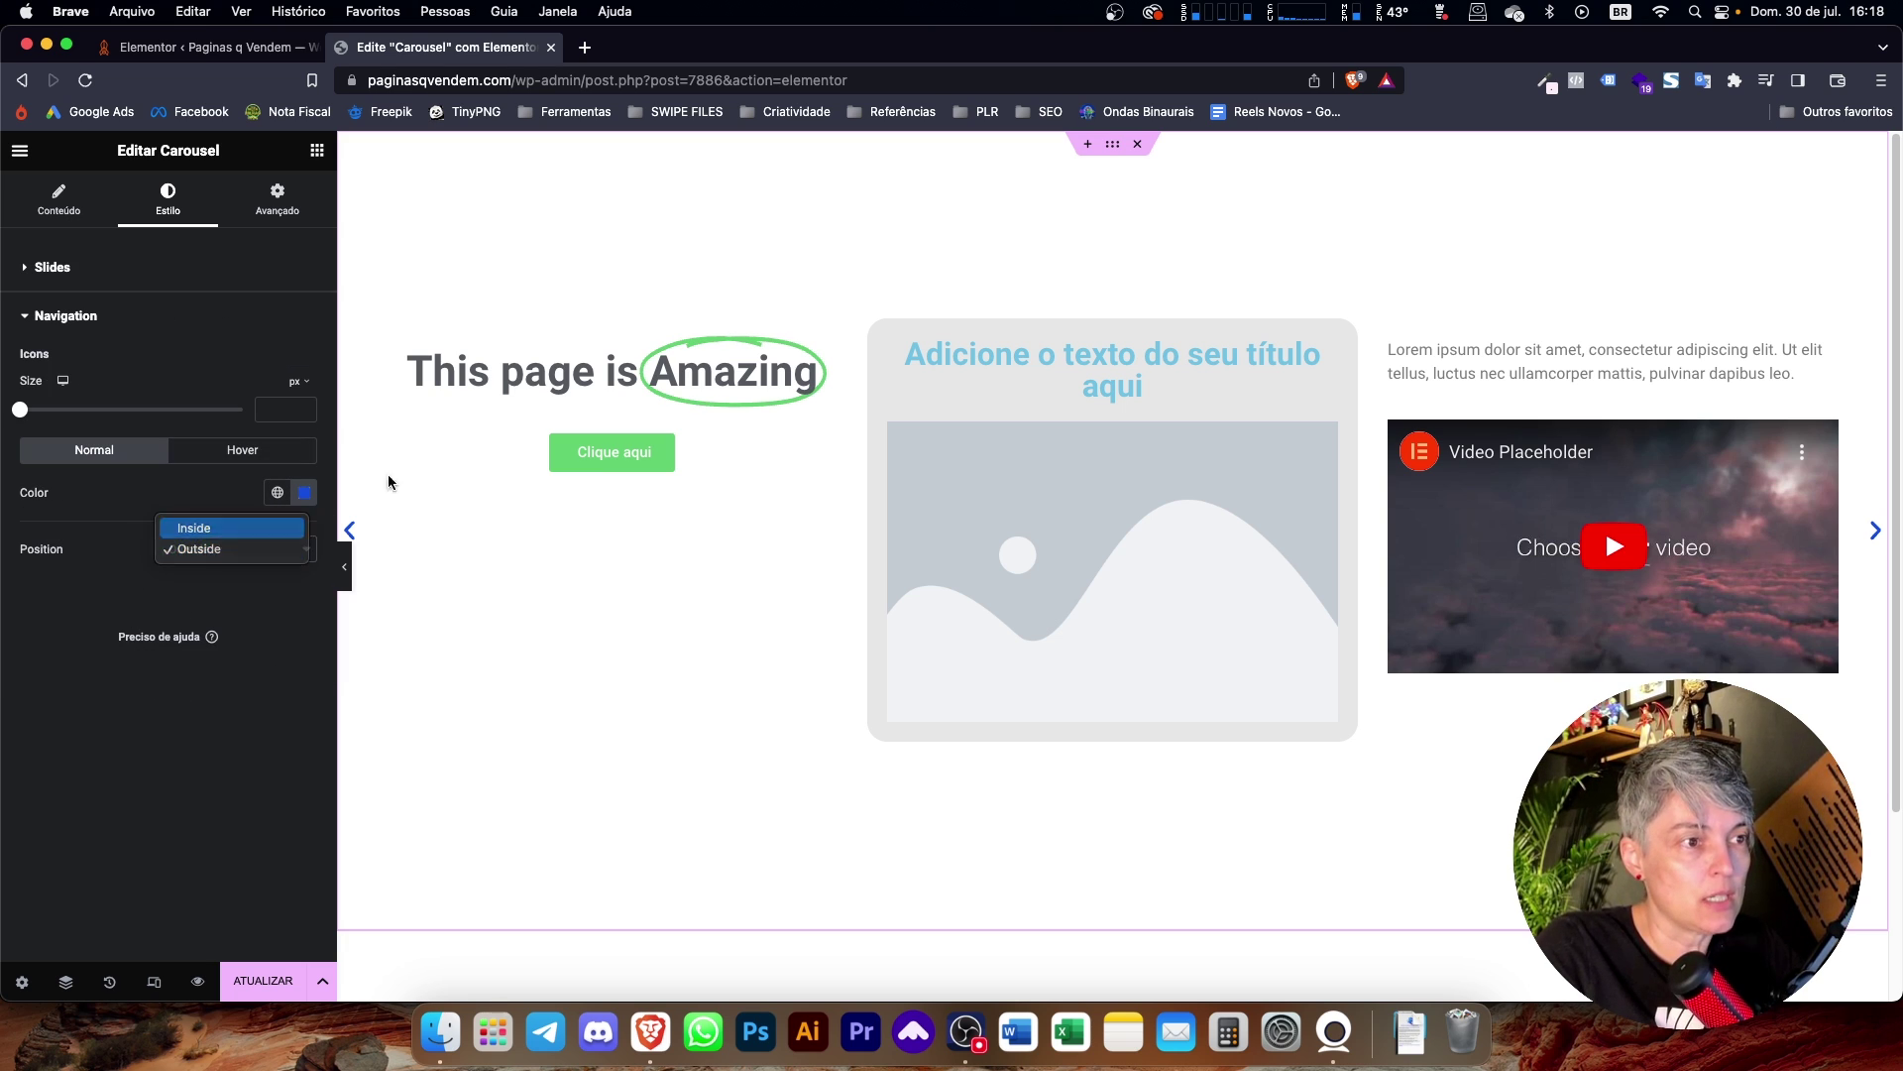
left_click(188, 523)
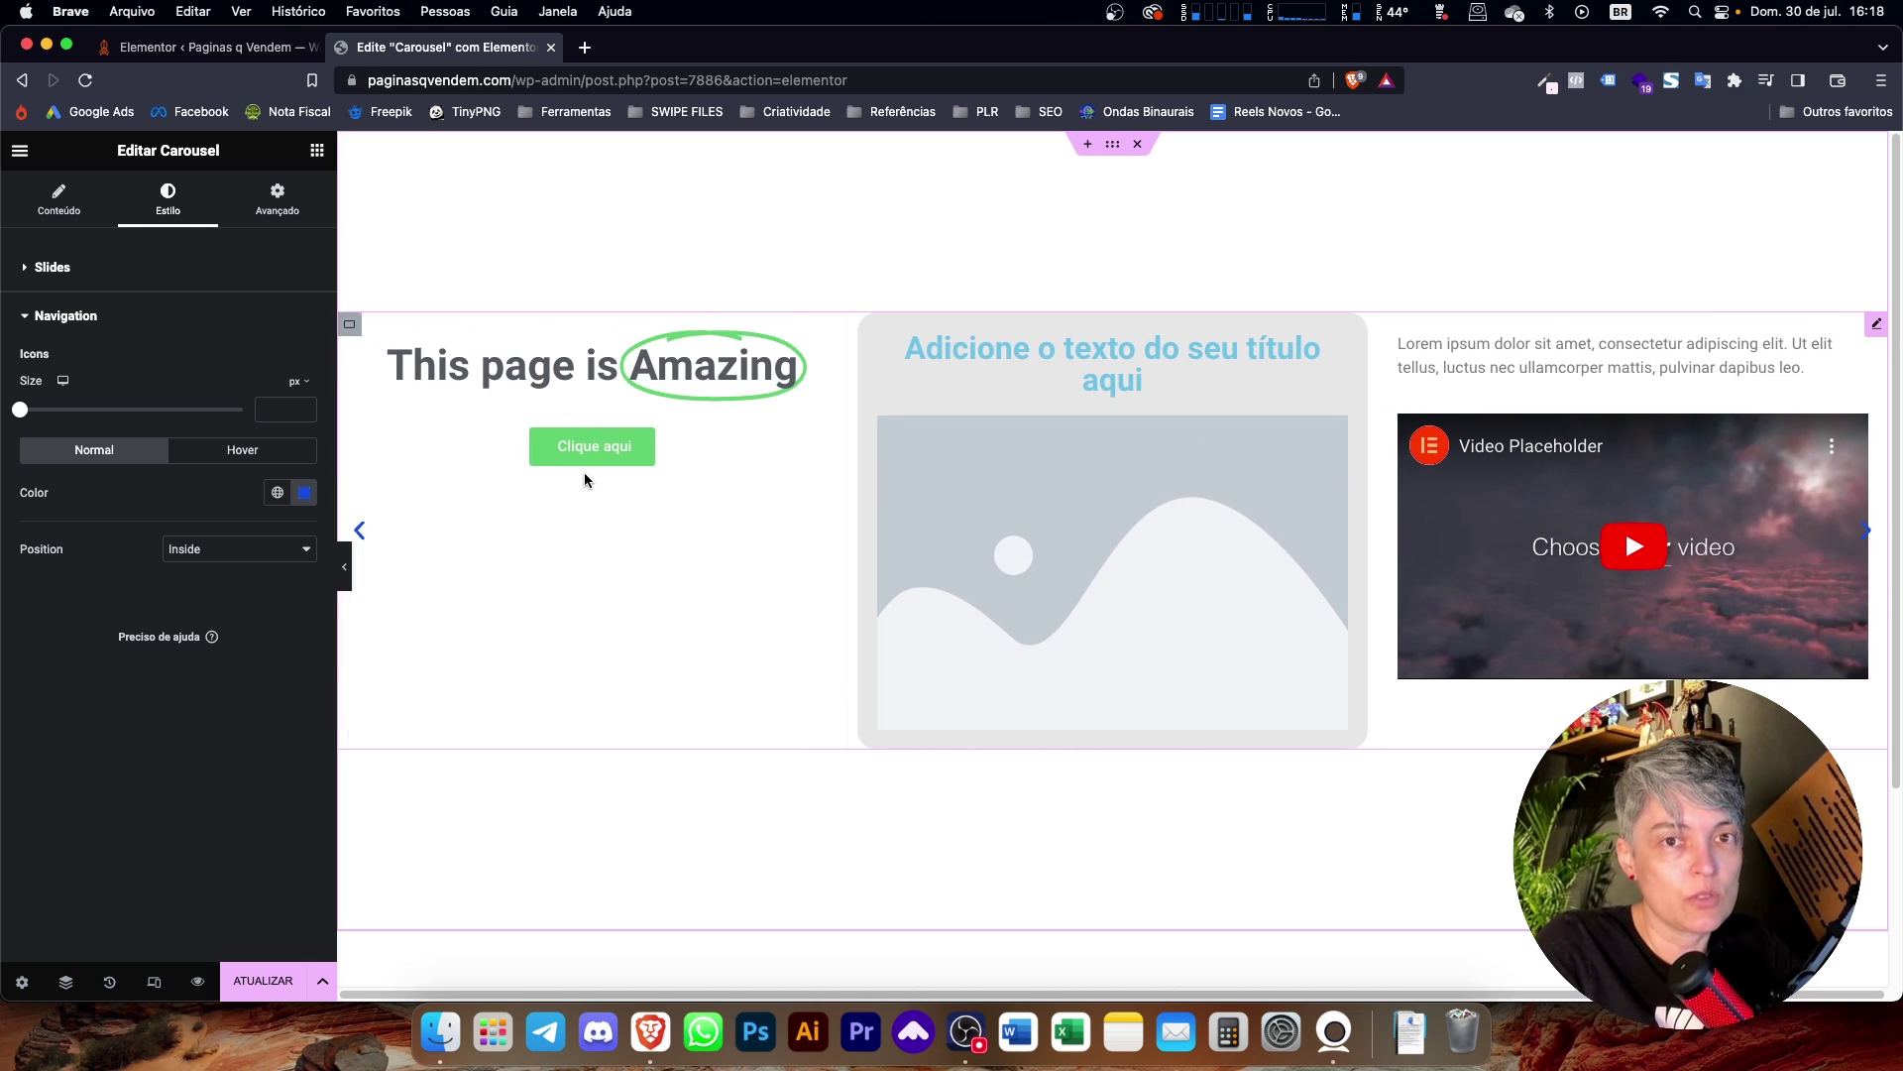
Slide the carousel forward and back to examine how the inside arrows overlap the slide content.
left_click(1043, 501)
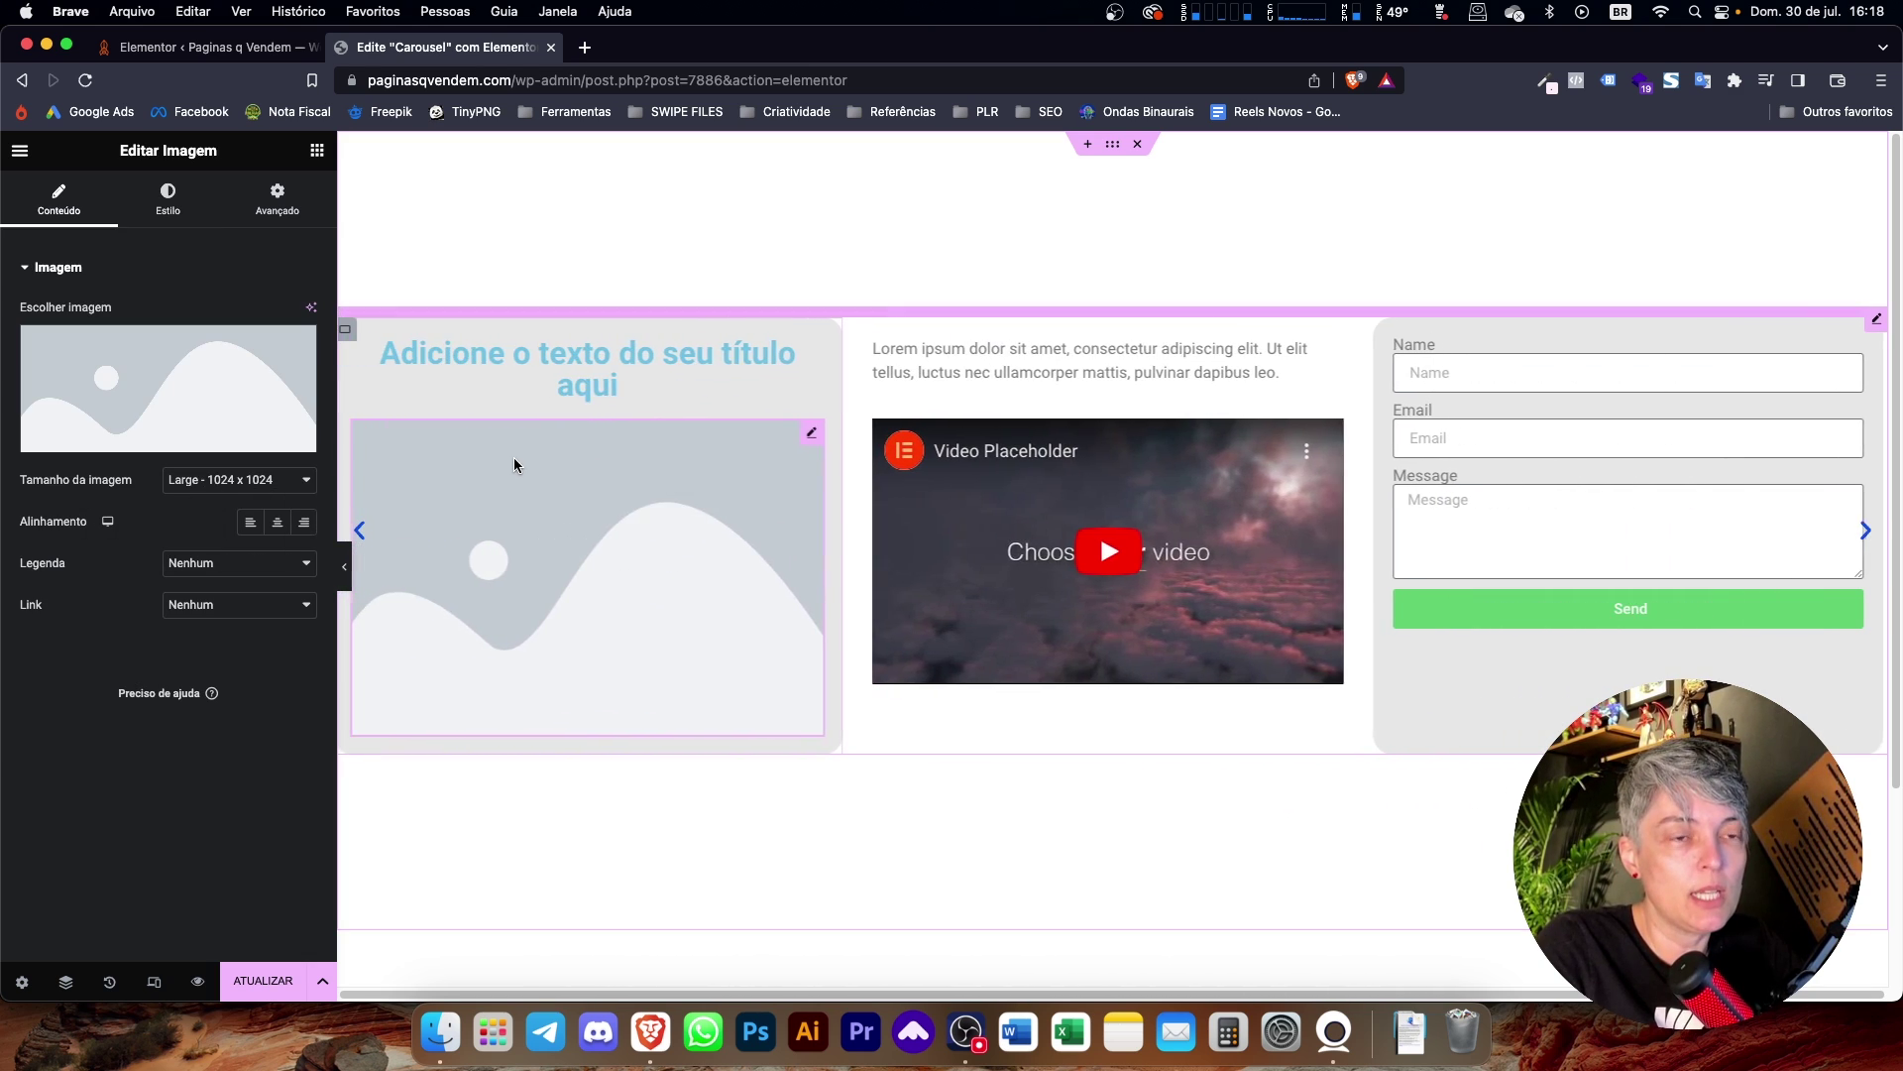
left_click_drag(1475, 509, 1338, 696)
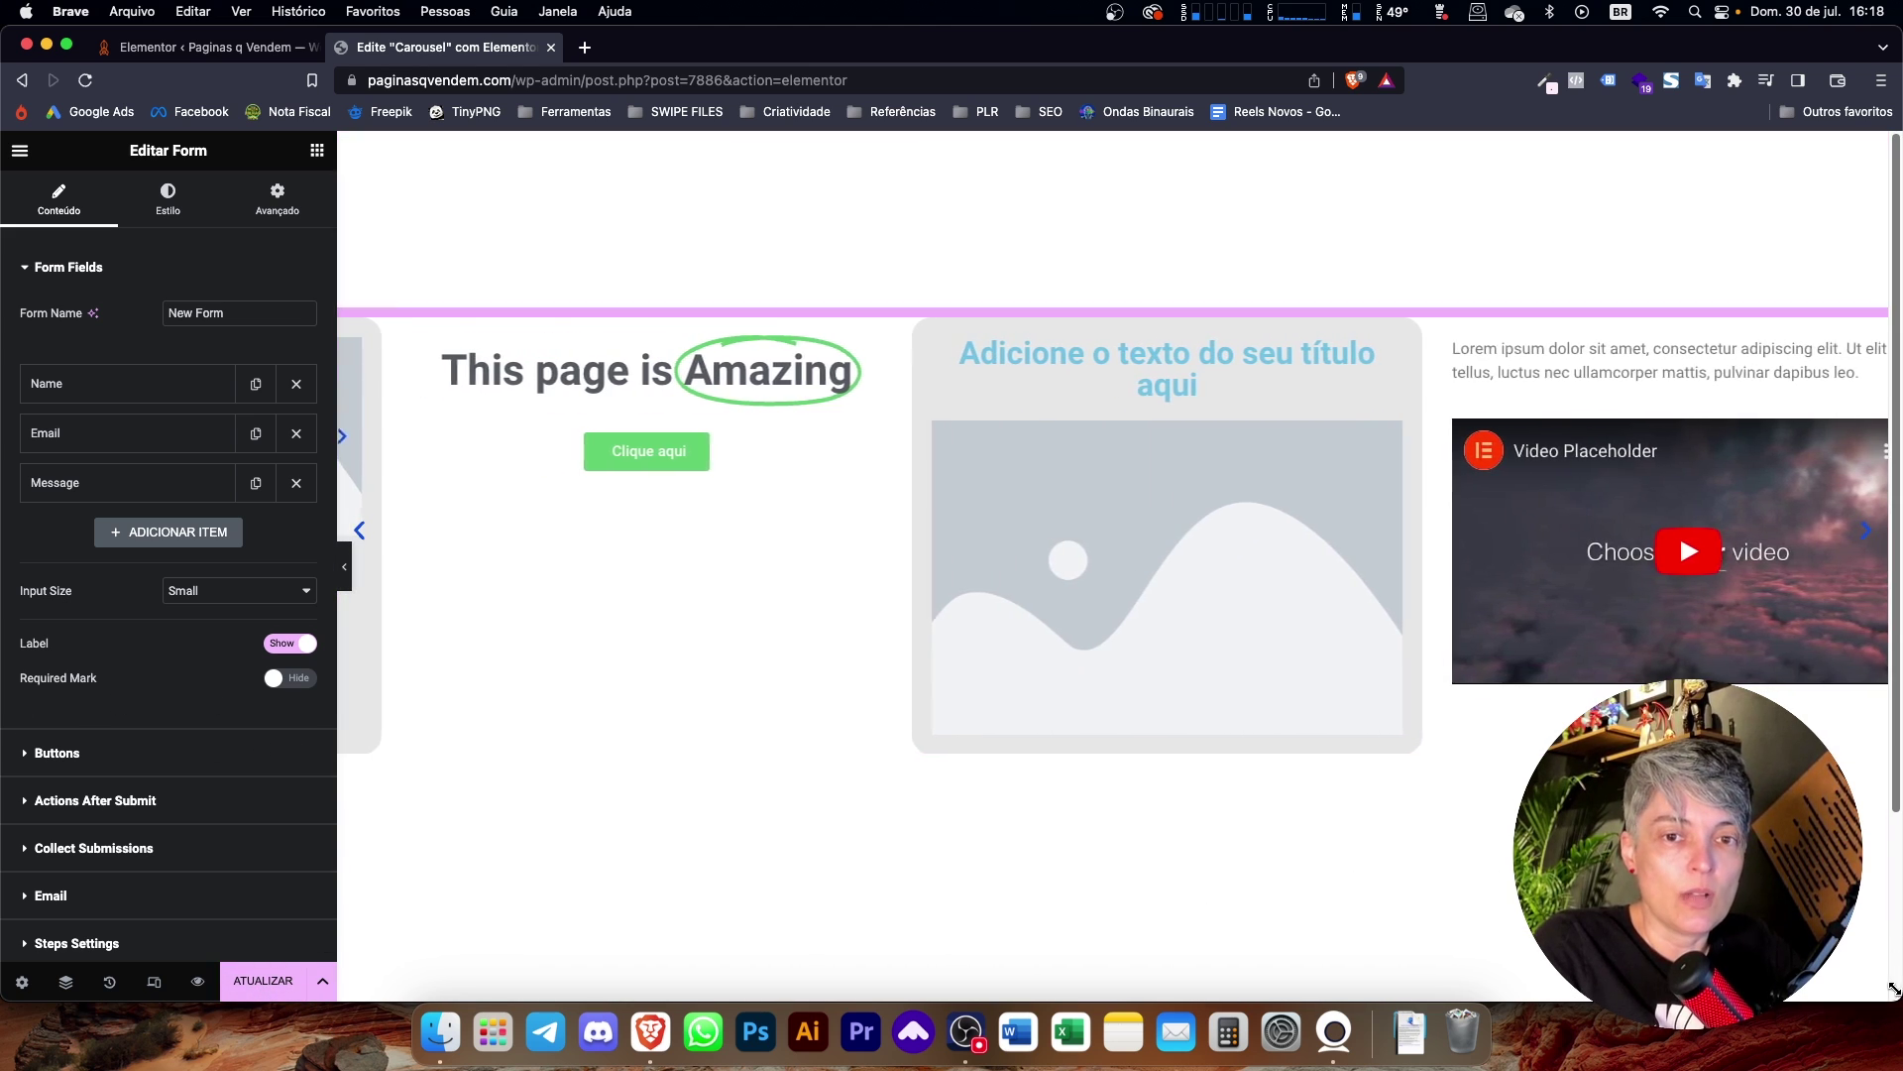
scroll(926, 880, "down", 3)
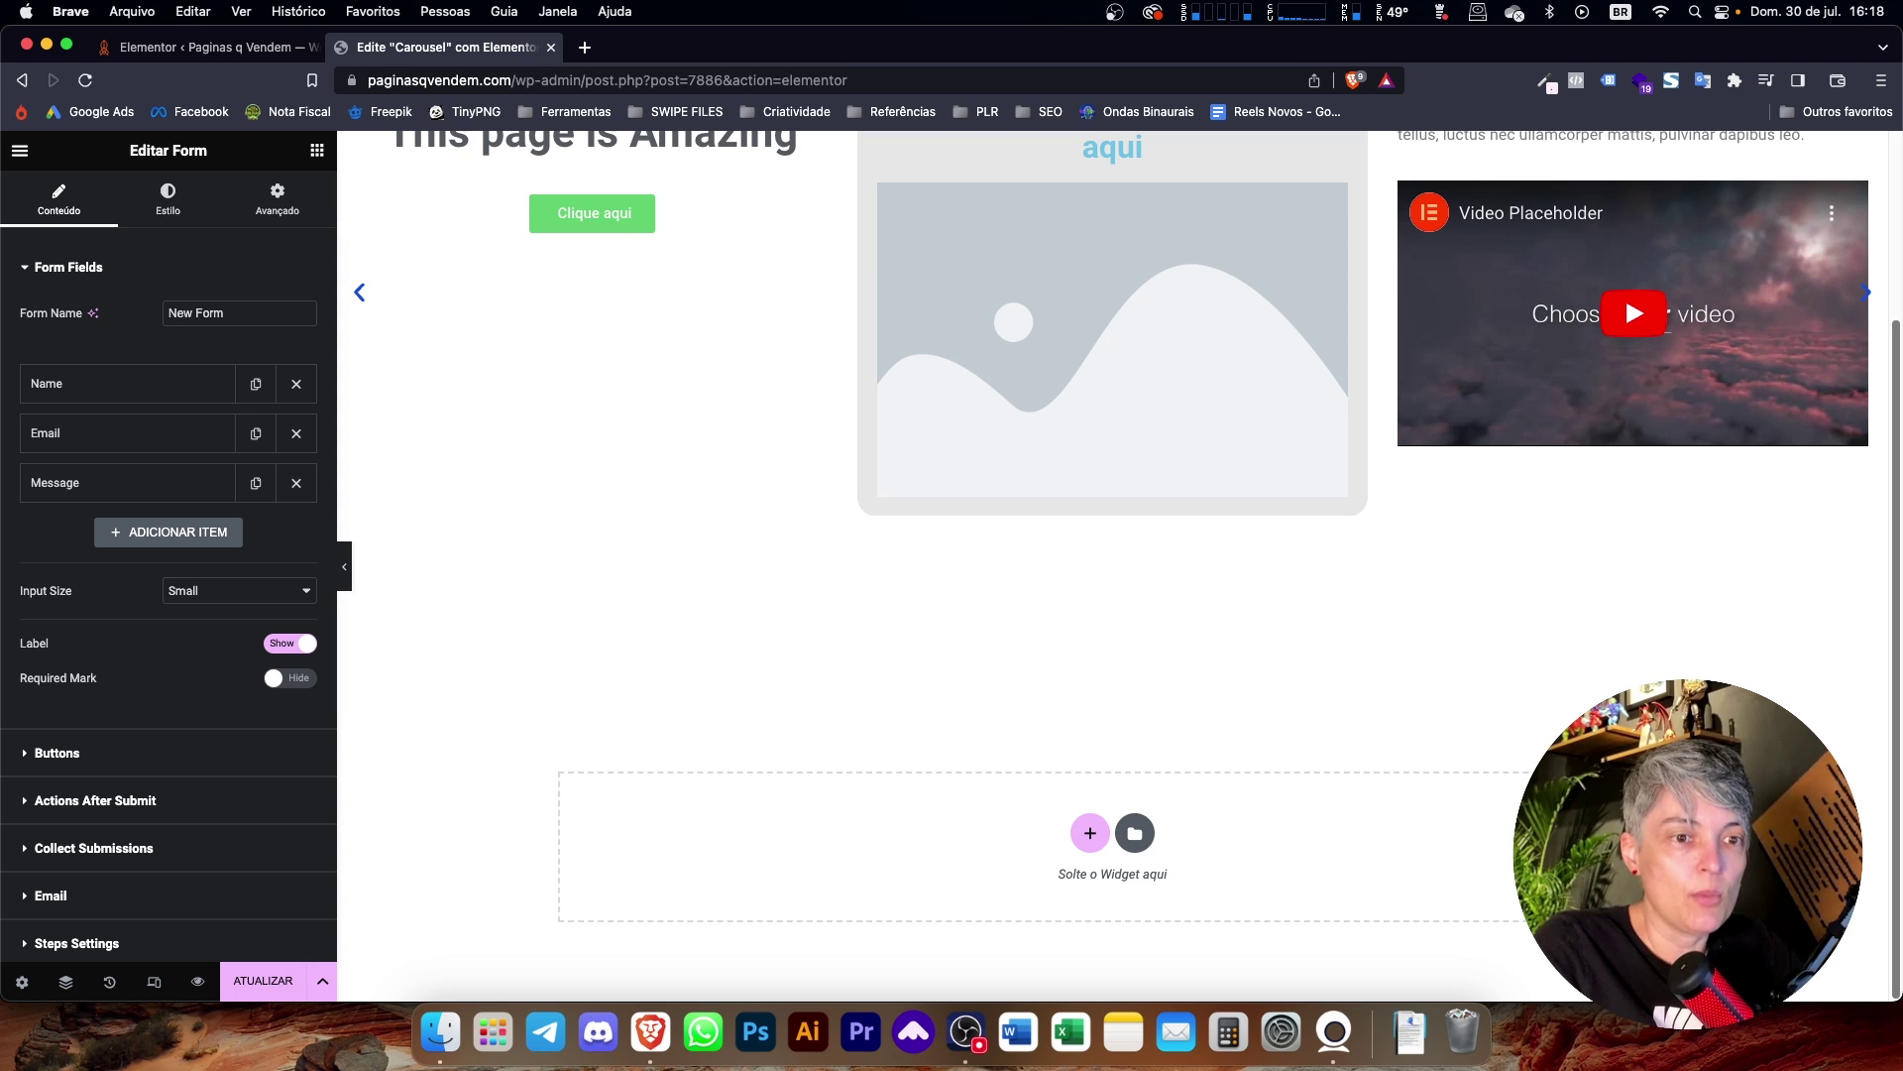
scroll(1777, 372, "up", 3)
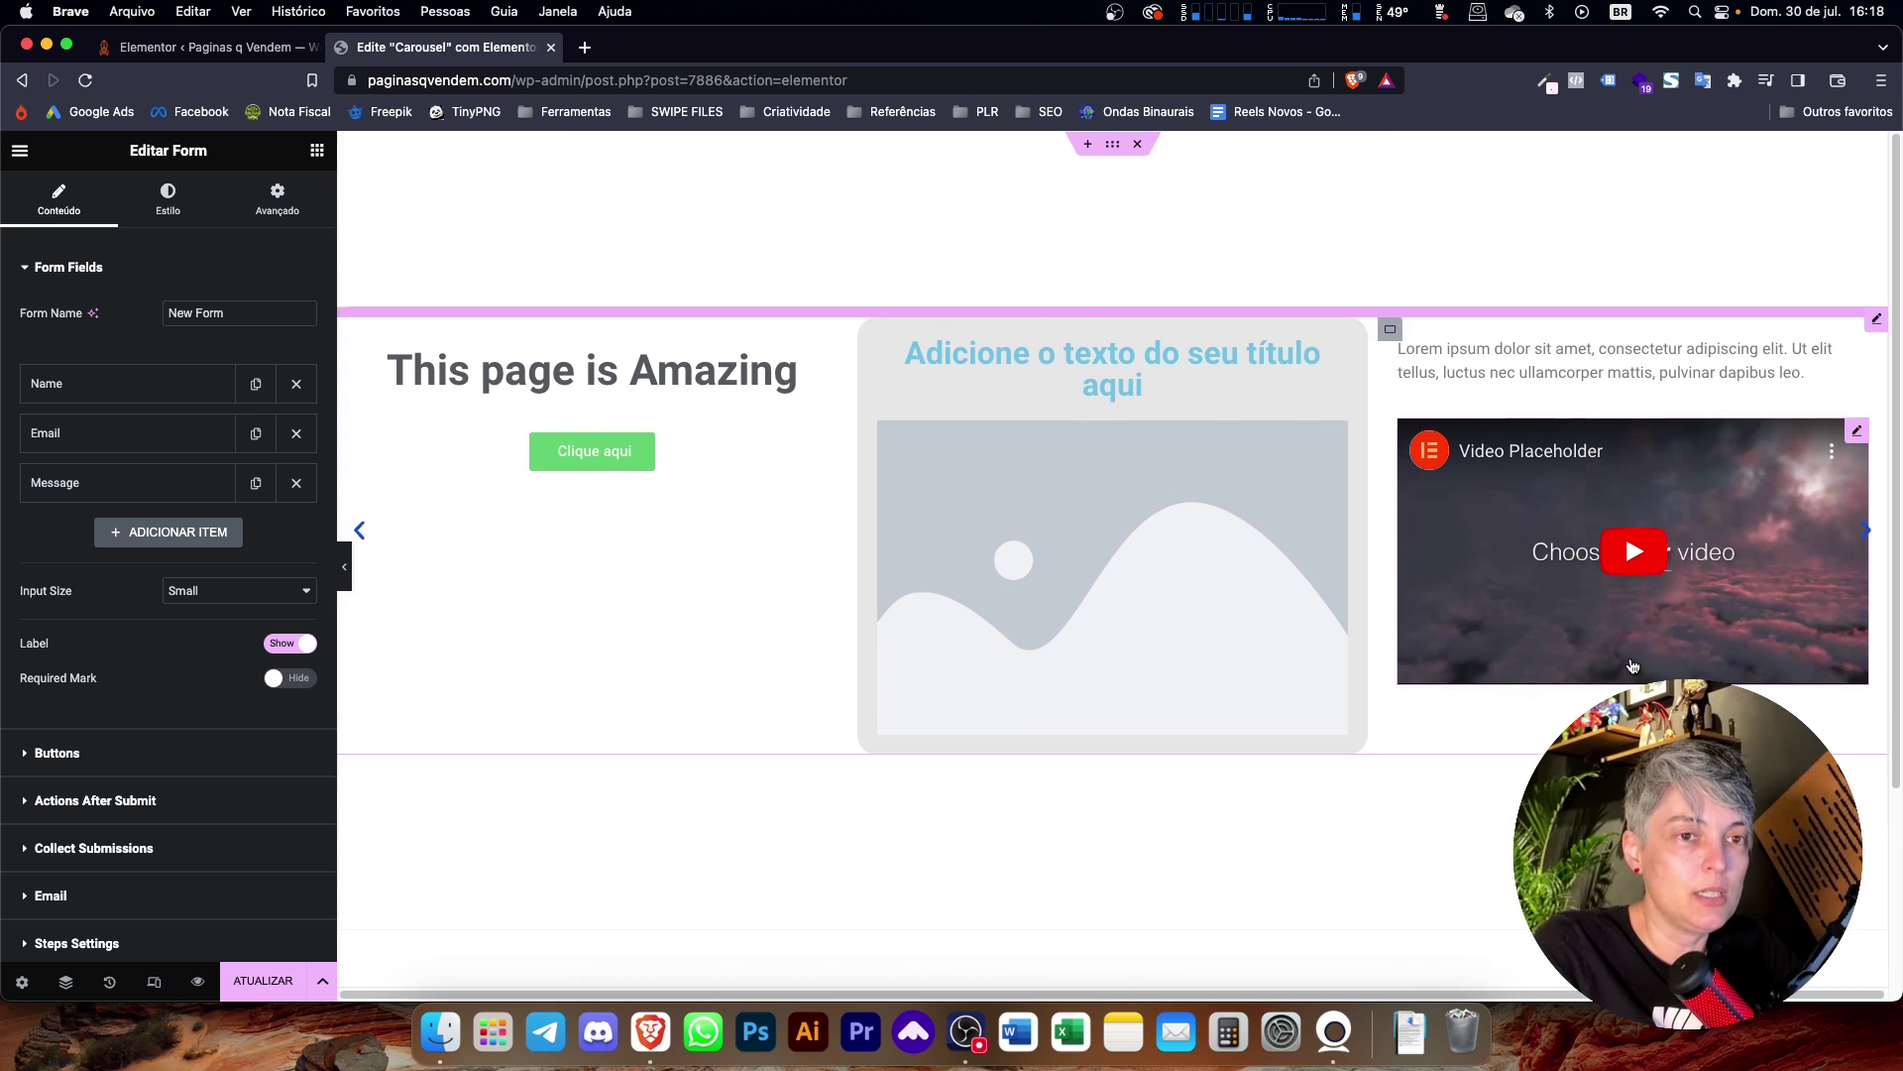
left_click(1876, 321)
scroll(1100, 151, "up", 2)
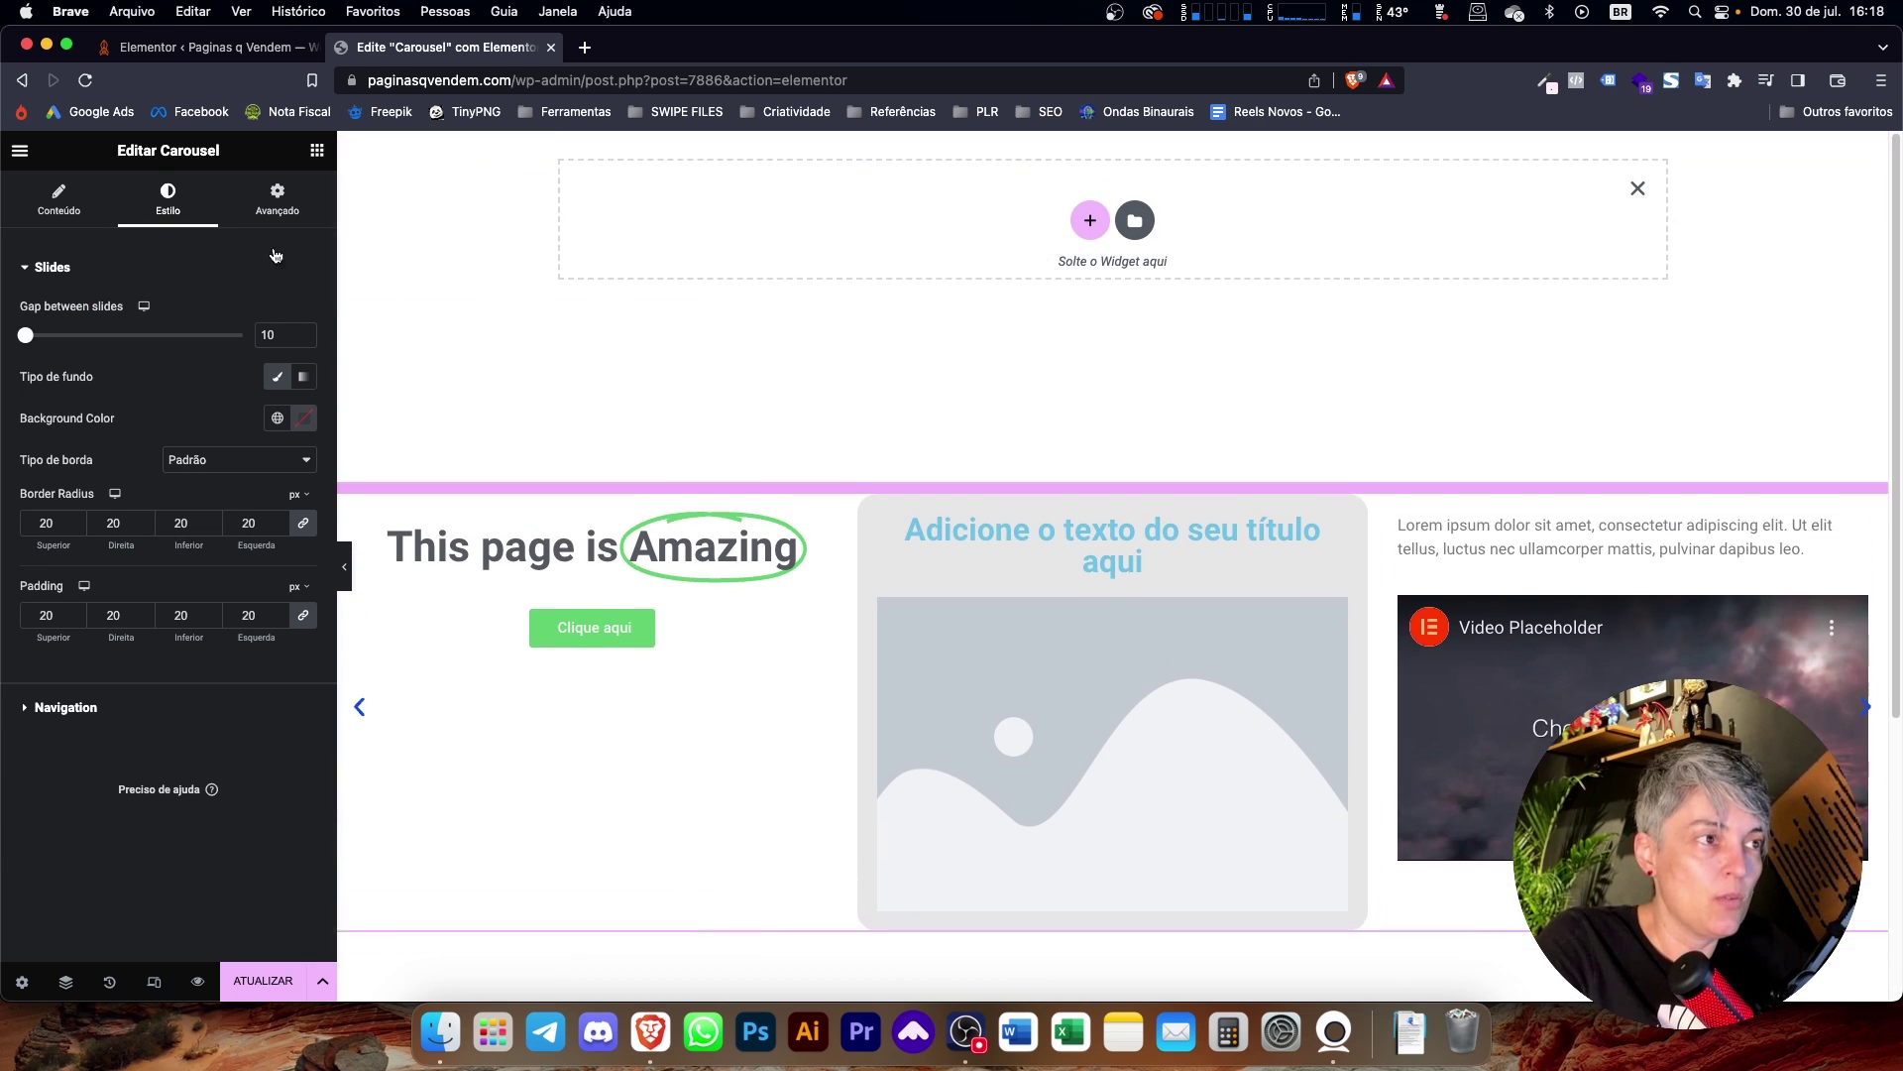
left_click(61, 198)
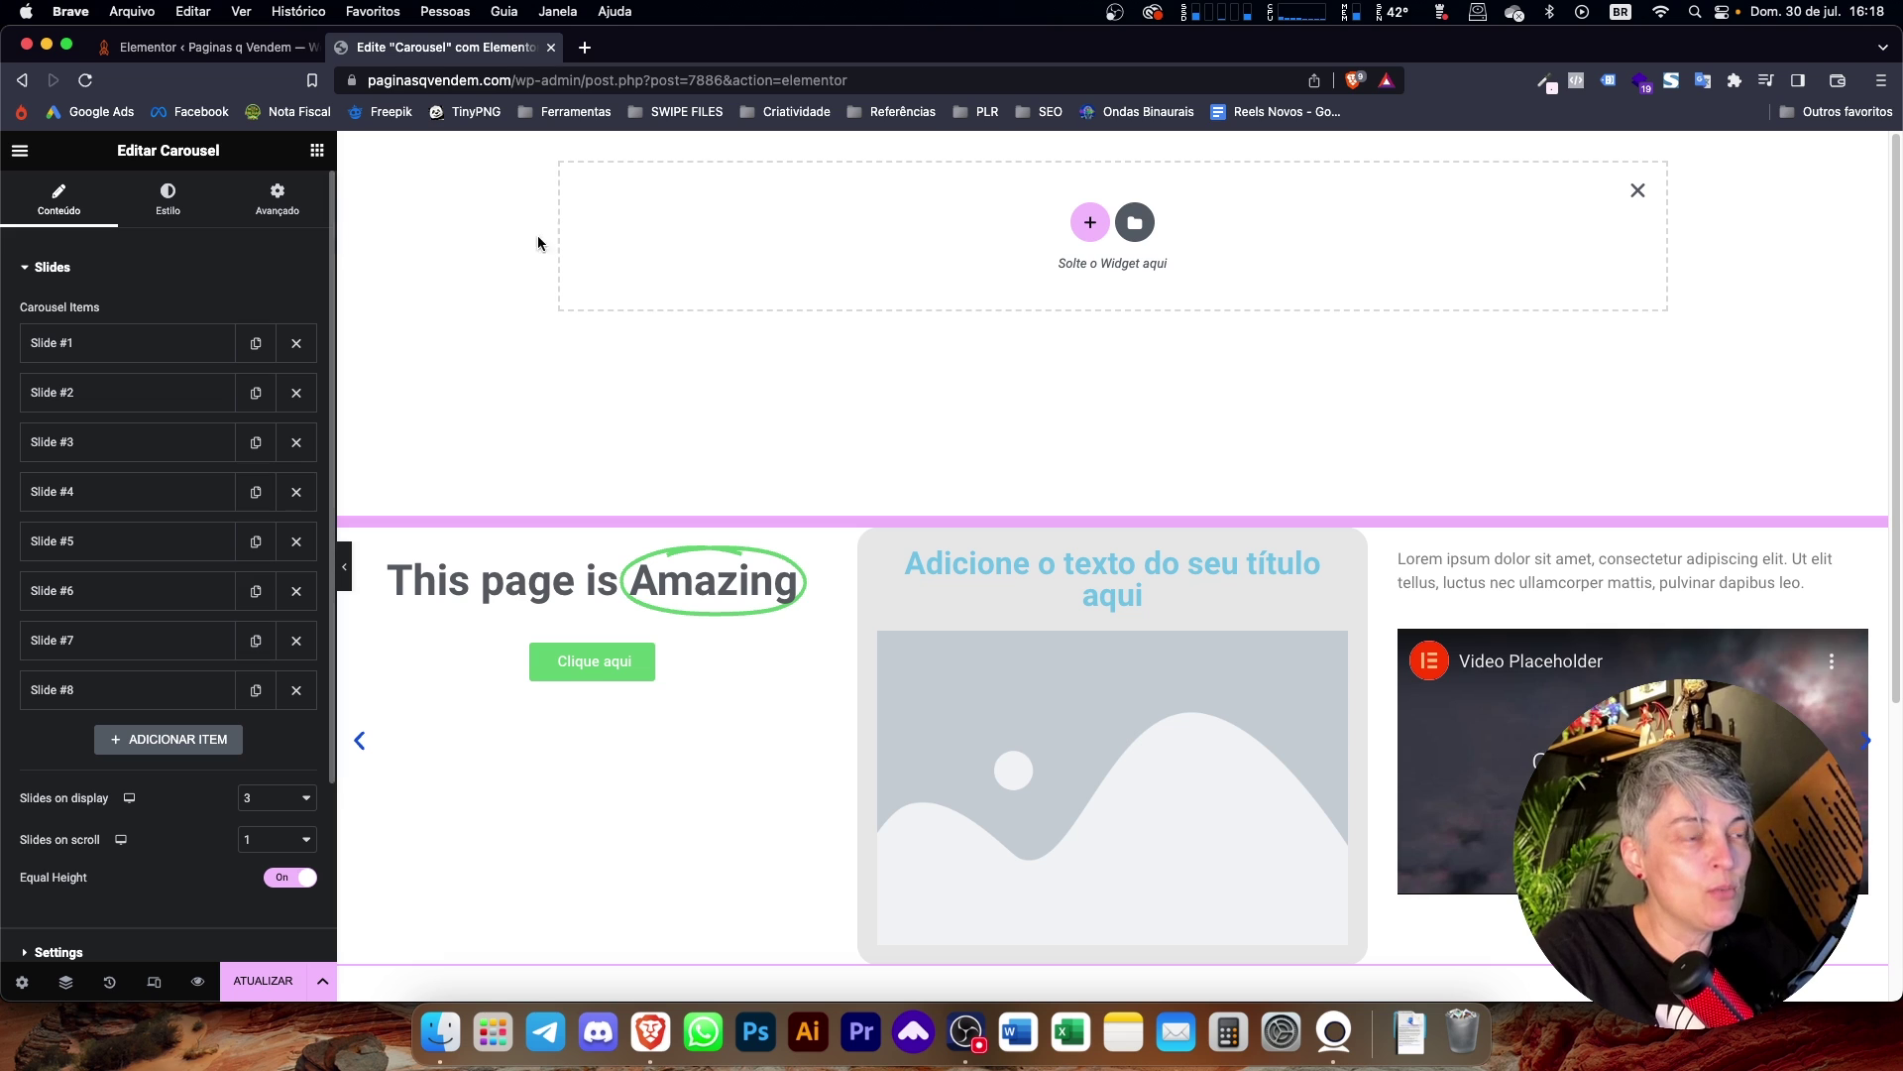
left_click(1638, 192)
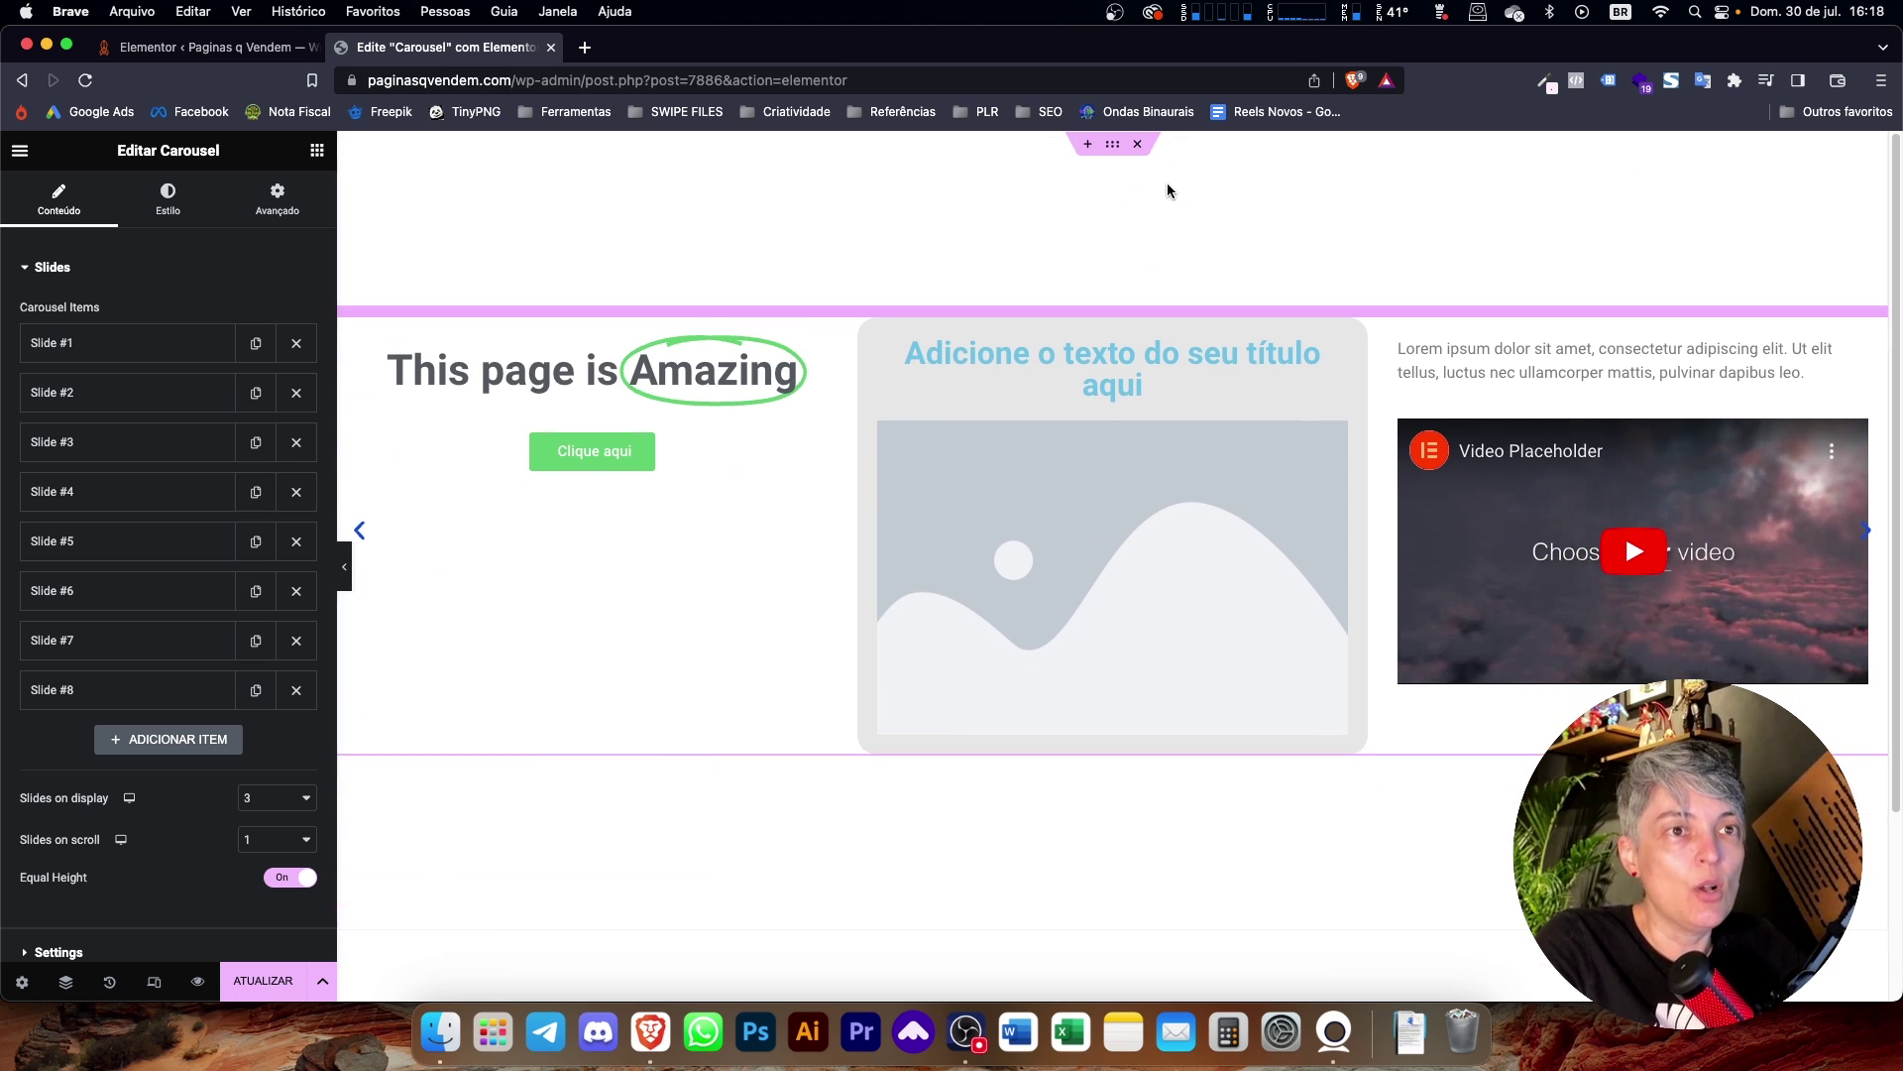
Set the outer container's content width back to Boxed and select the carousel for editing.
left_click(1113, 144)
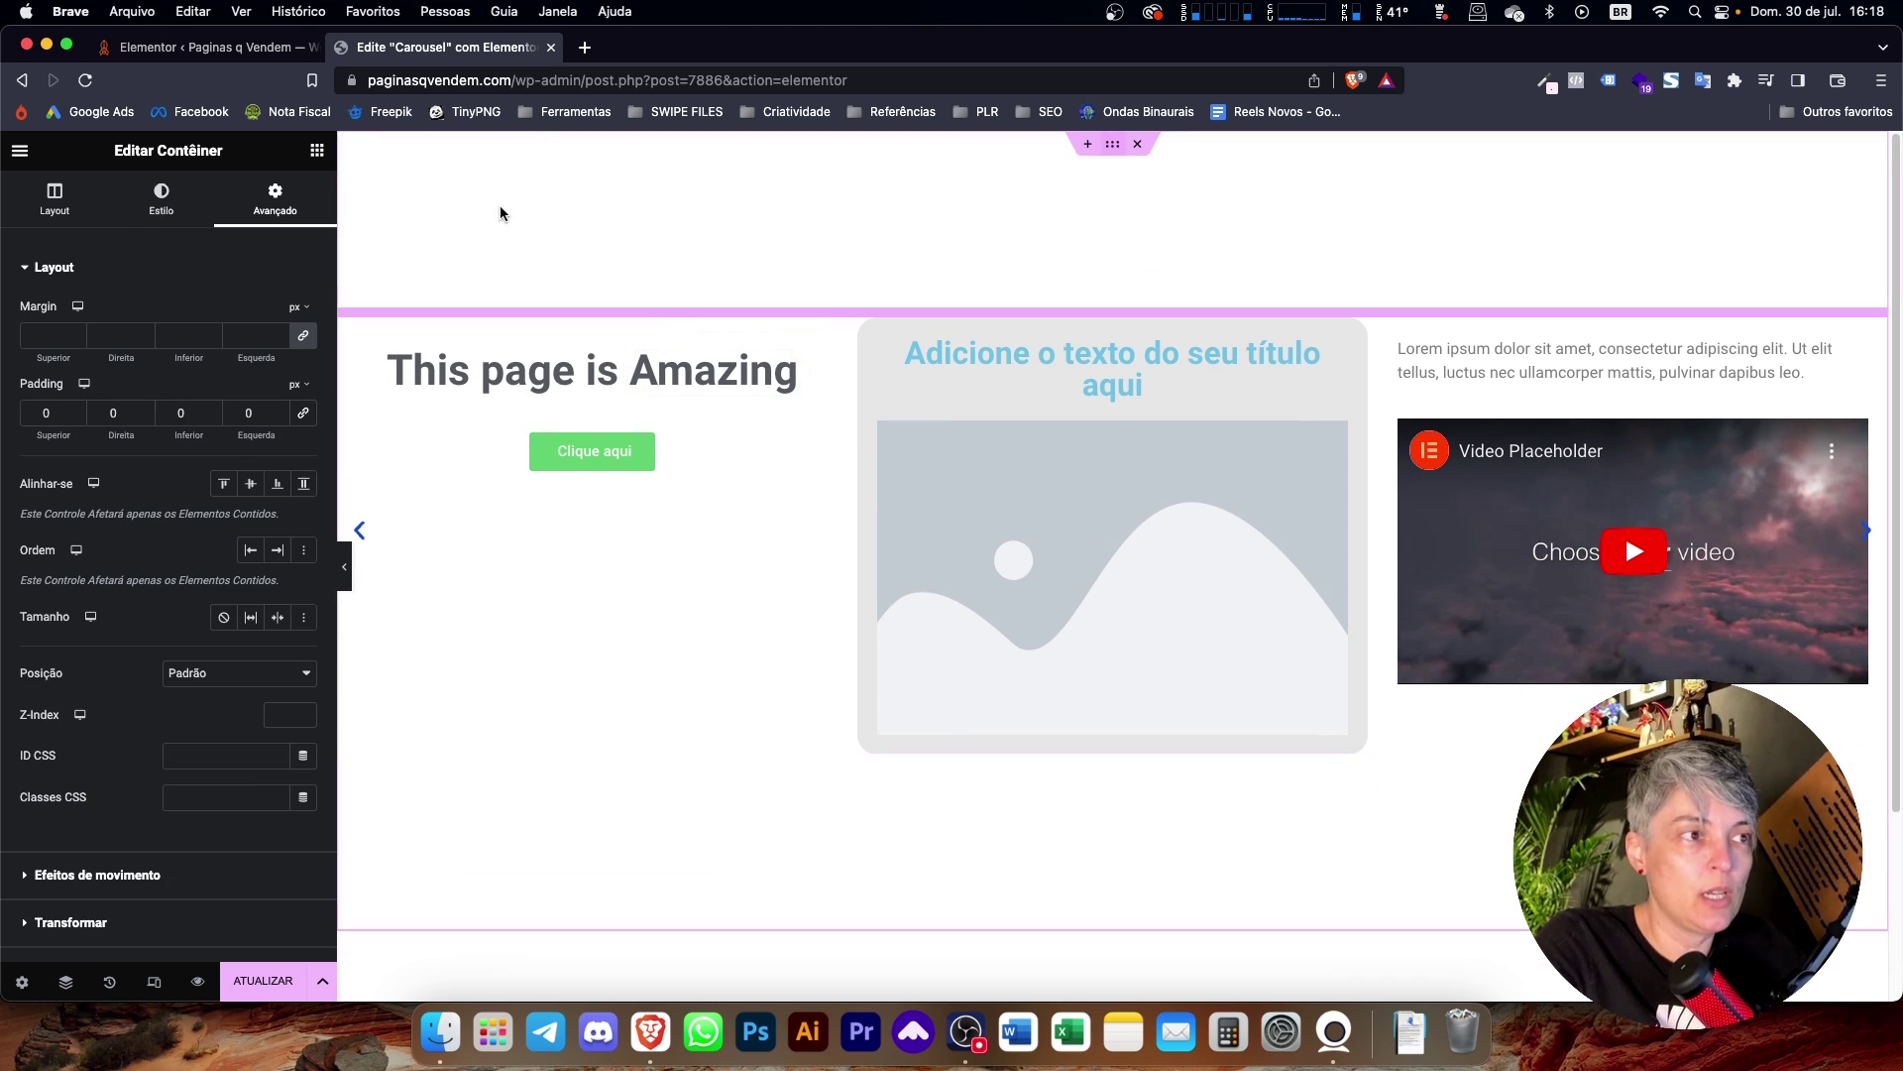
left_click(87, 204)
left_click(213, 330)
left_click(193, 308)
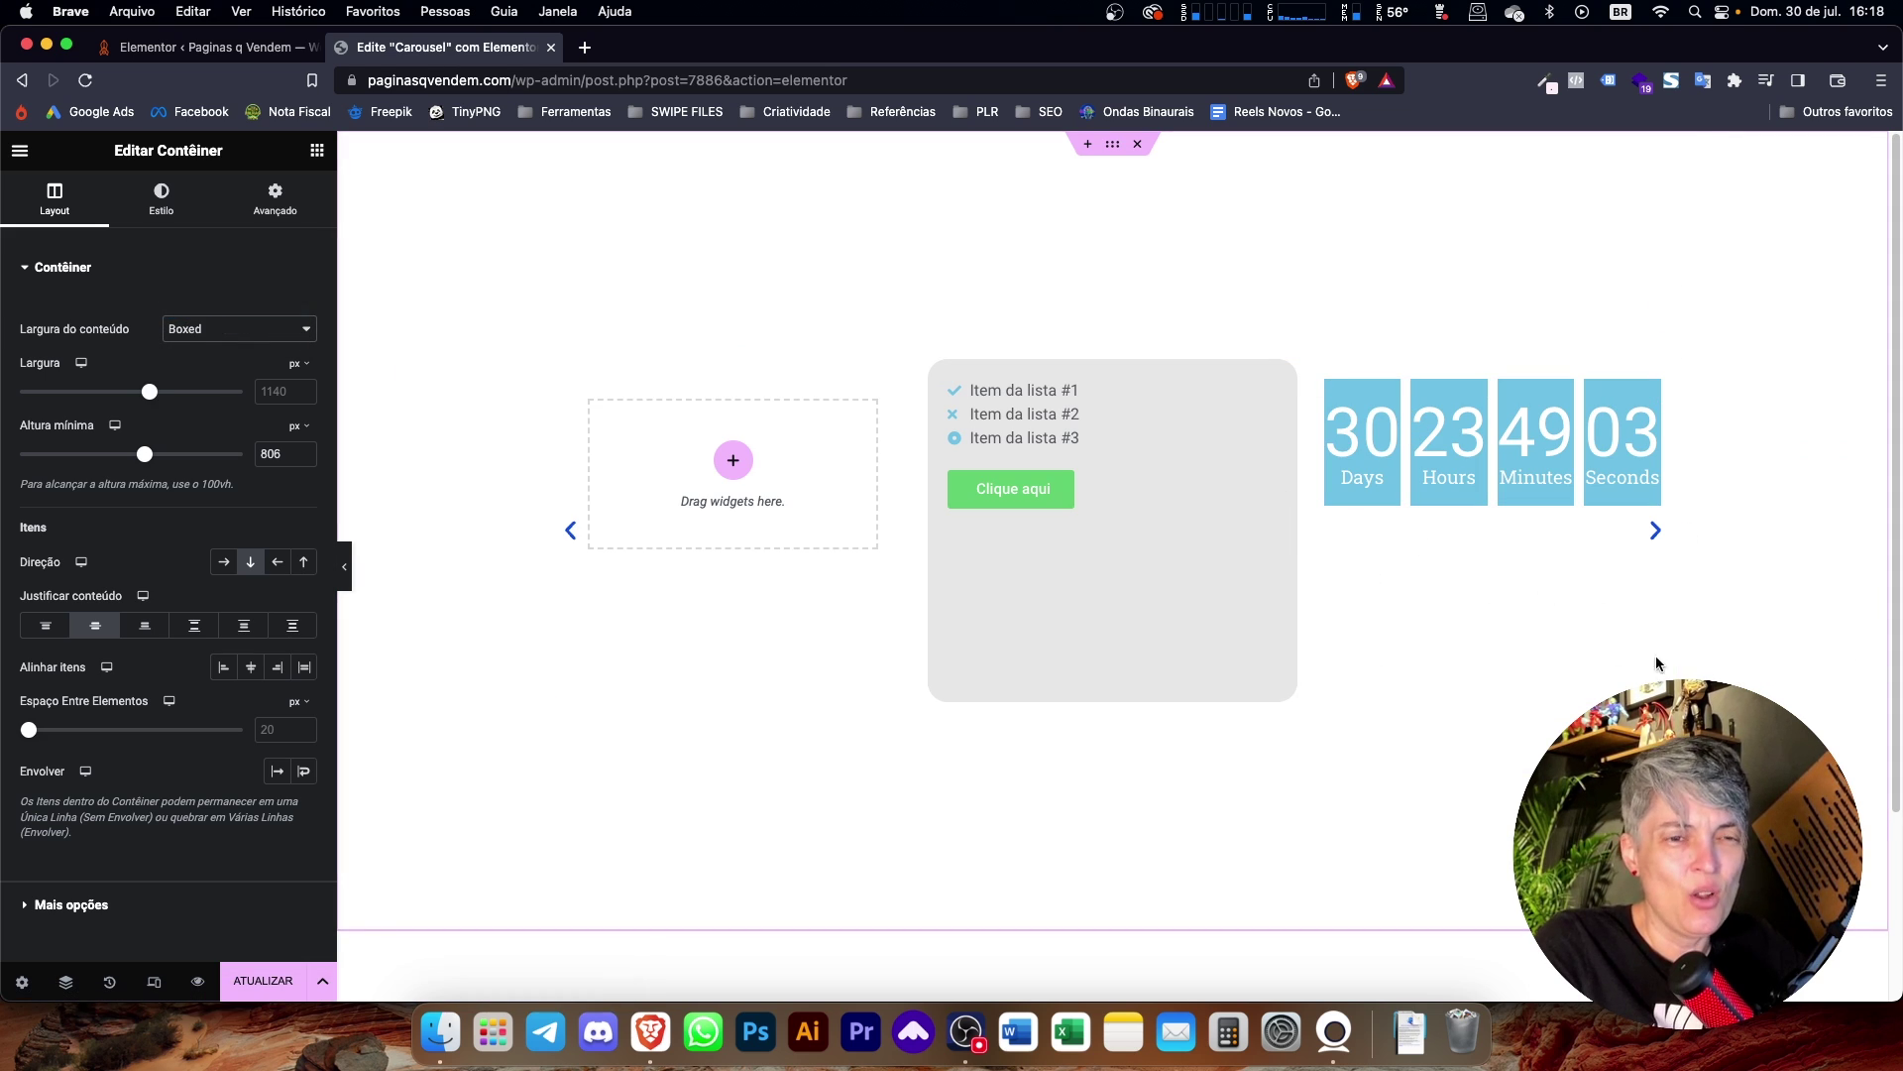
left_click(1655, 540)
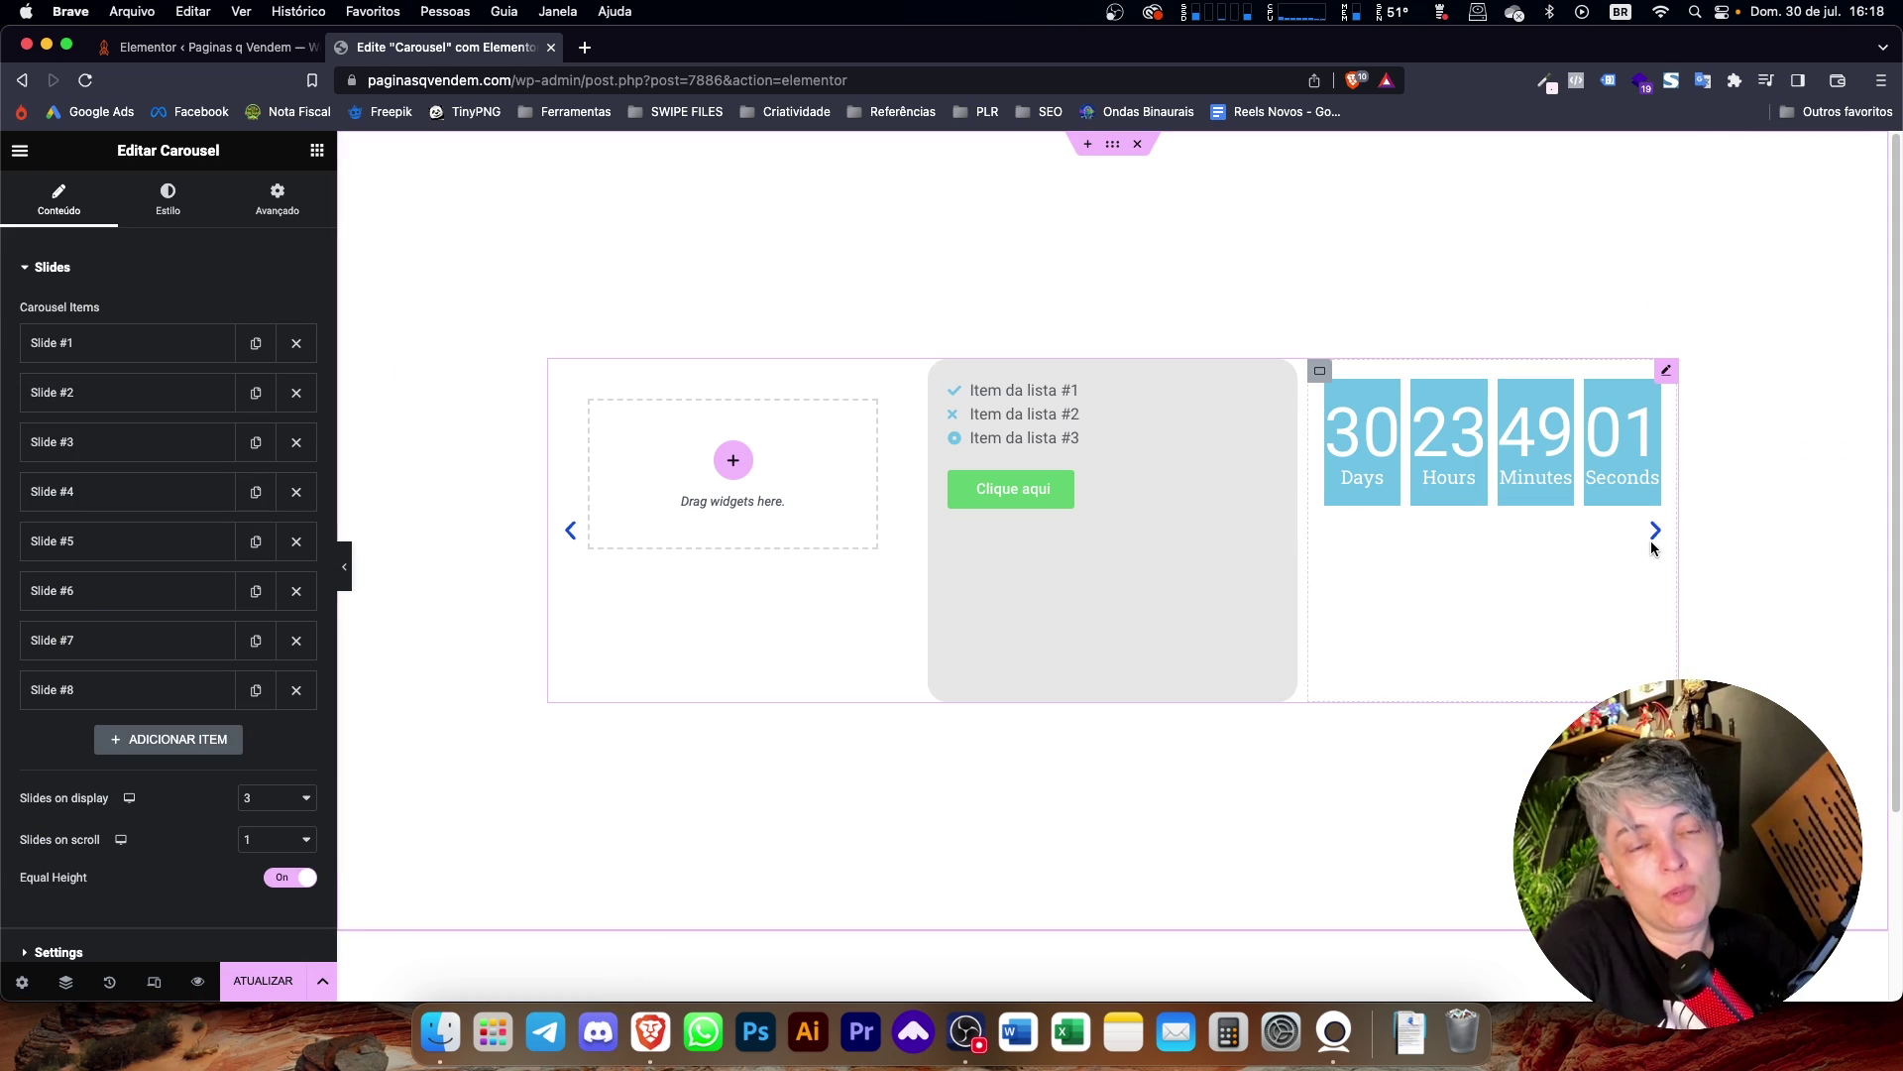